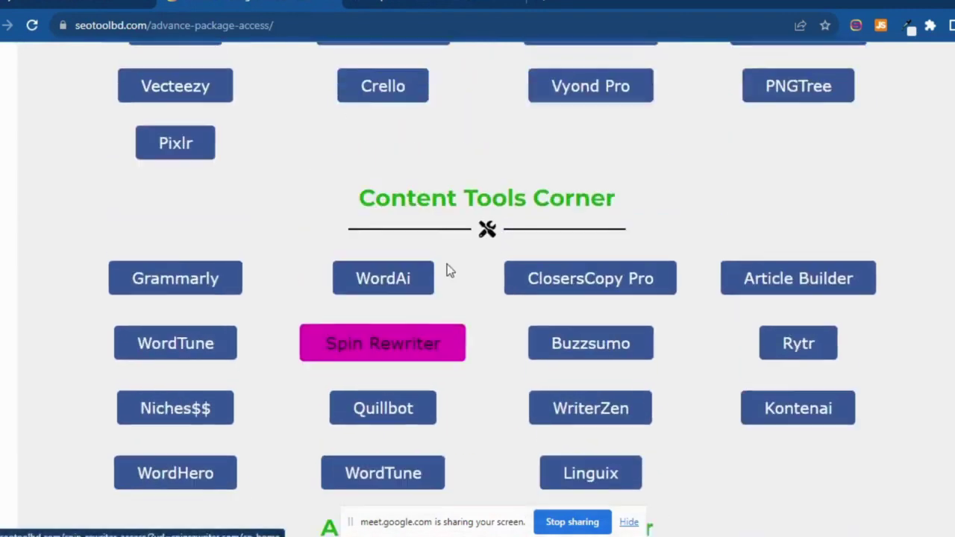
Try to launch Canva from the Graphic Tools Corner of the advance package access page, and return to that page
{"action": "scroll", "coordinate": [485, 279], "scroll_direction": "up", "scroll_amount": 3}
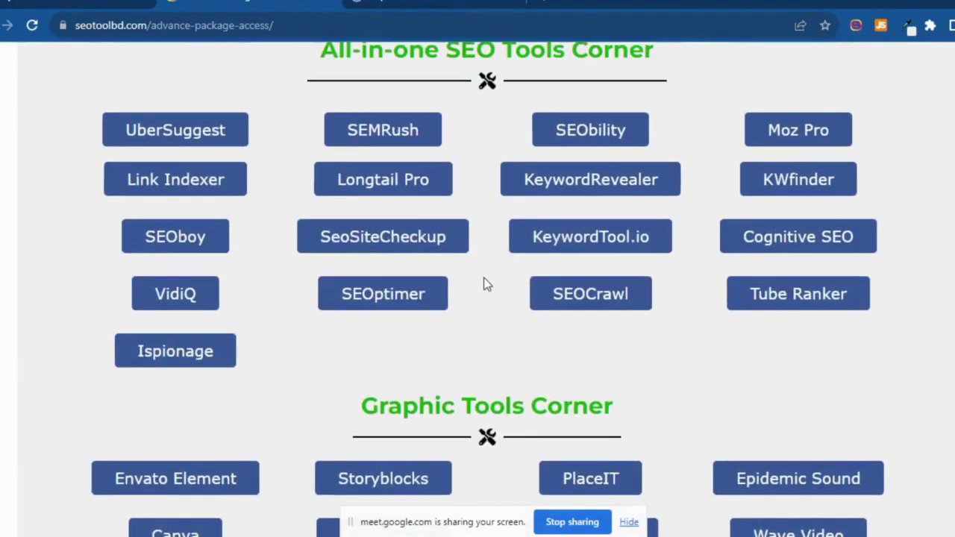
{"action": "scroll", "coordinate": [405, 336], "scroll_direction": "up", "scroll_amount": 1}
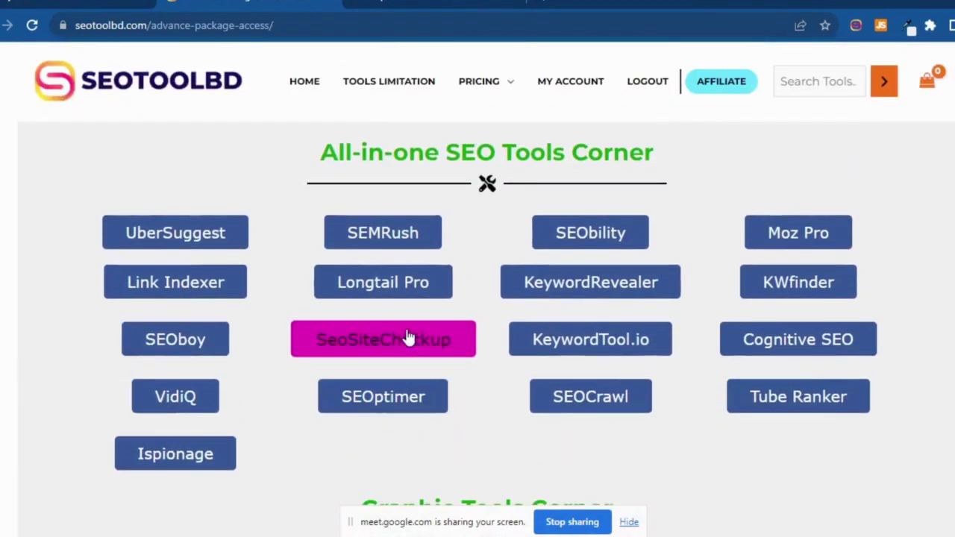
{"action": "scroll", "coordinate": [463, 334], "scroll_direction": "down", "scroll_amount": 4}
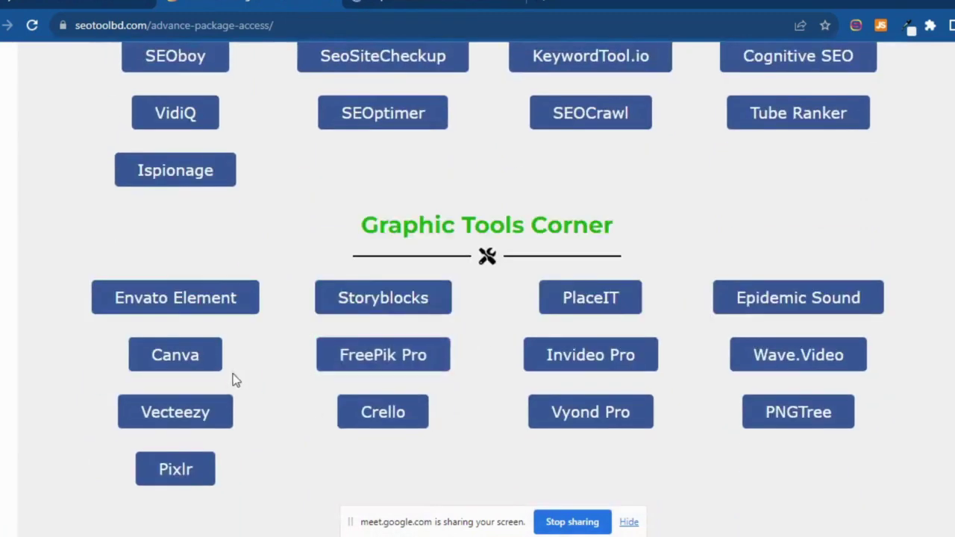
{"action": "left_click", "coordinate": [199, 367]}
{"action": "left_click", "coordinate": [269, 6]}
{"action": "left_click", "coordinate": [368, 6]}
{"action": "left_click", "coordinate": [336, 4]}
{"action": "left_click", "coordinate": [415, 3]}
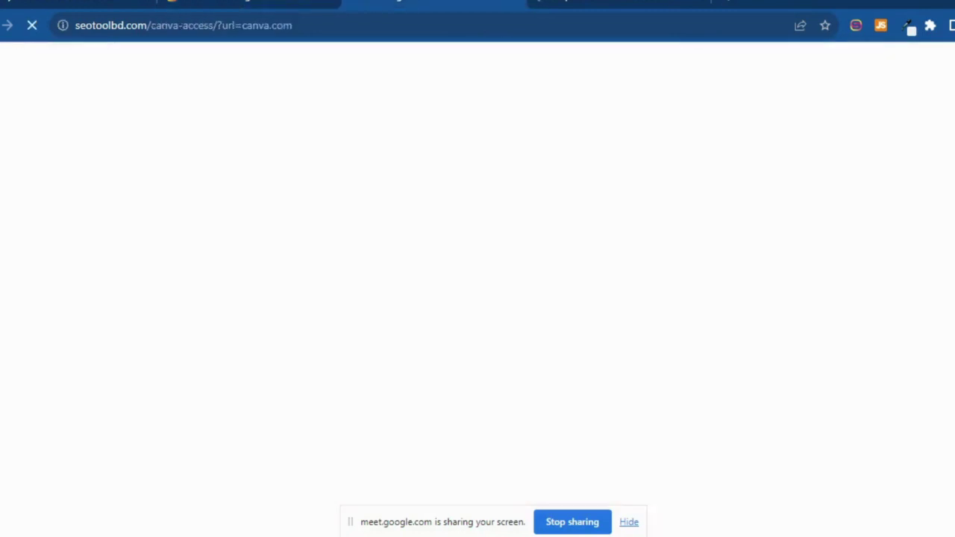
{"action": "left_click", "coordinate": [268, 4]}
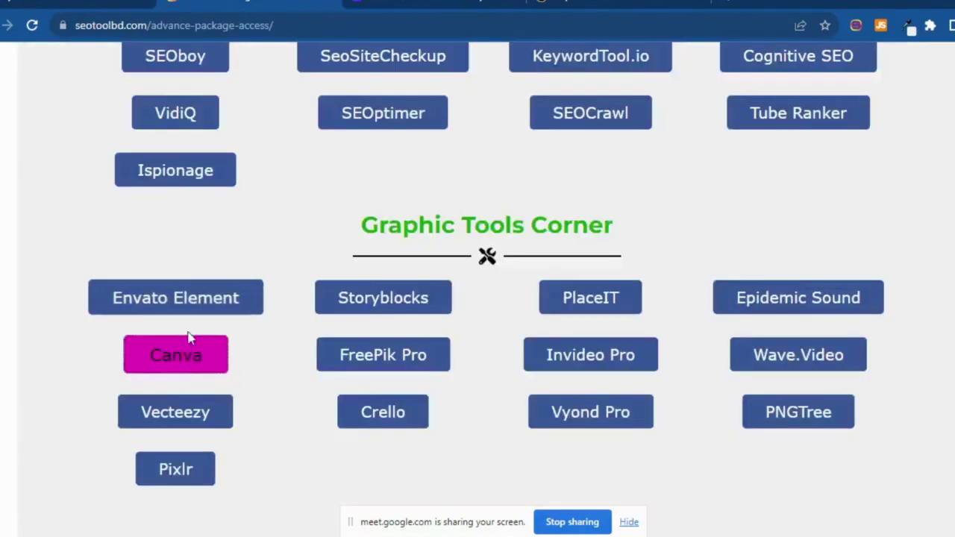
Launch Canva again from the Graphic Tools Corner and switch to its home page
{"action": "left_click", "coordinate": [167, 352]}
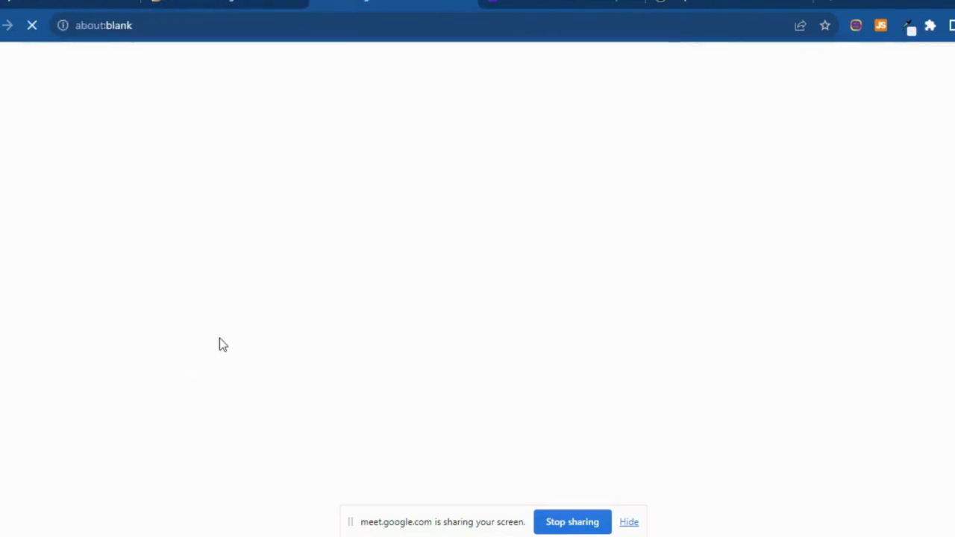
{"action": "left_click", "coordinate": [269, 6]}
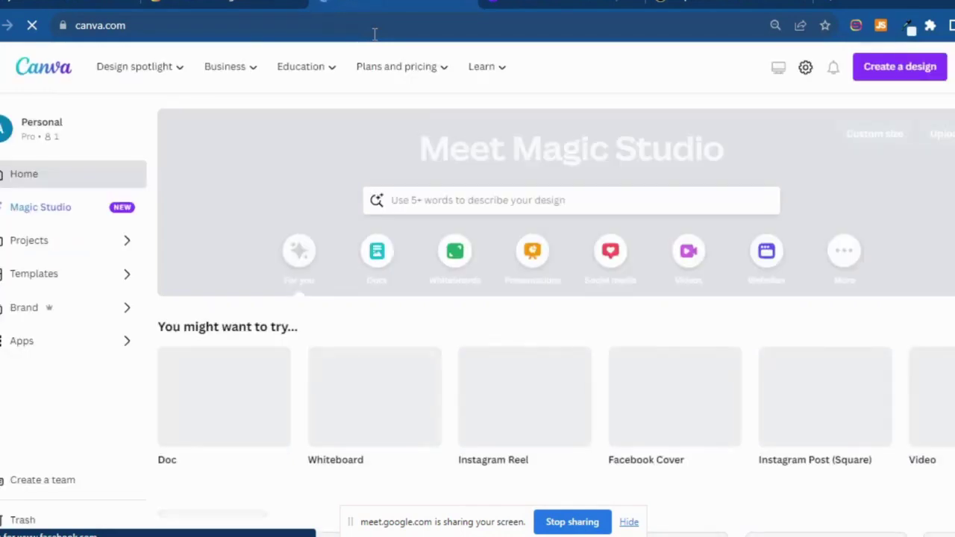
{"action": "key", "text": "ctrl+shift+Tab"}
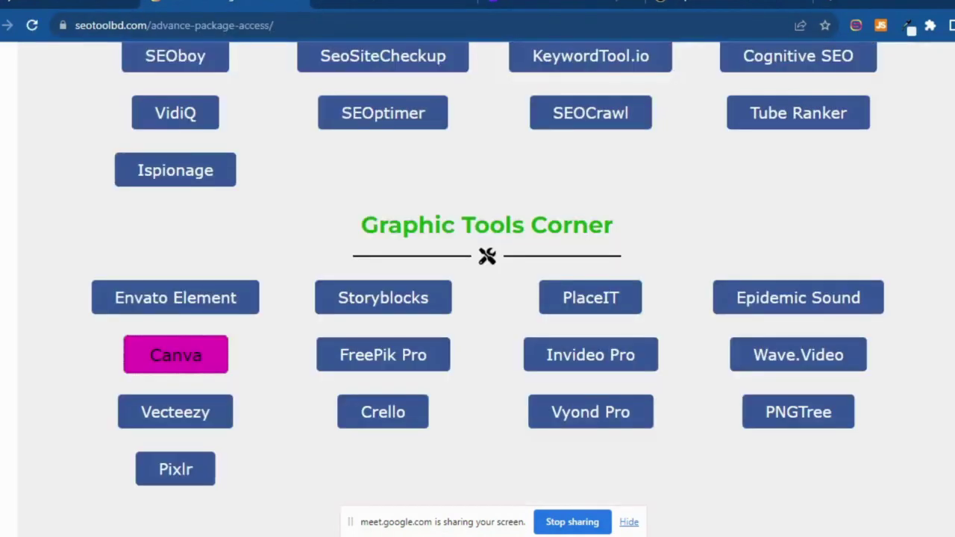
{"action": "left_click", "coordinate": [325, 4]}
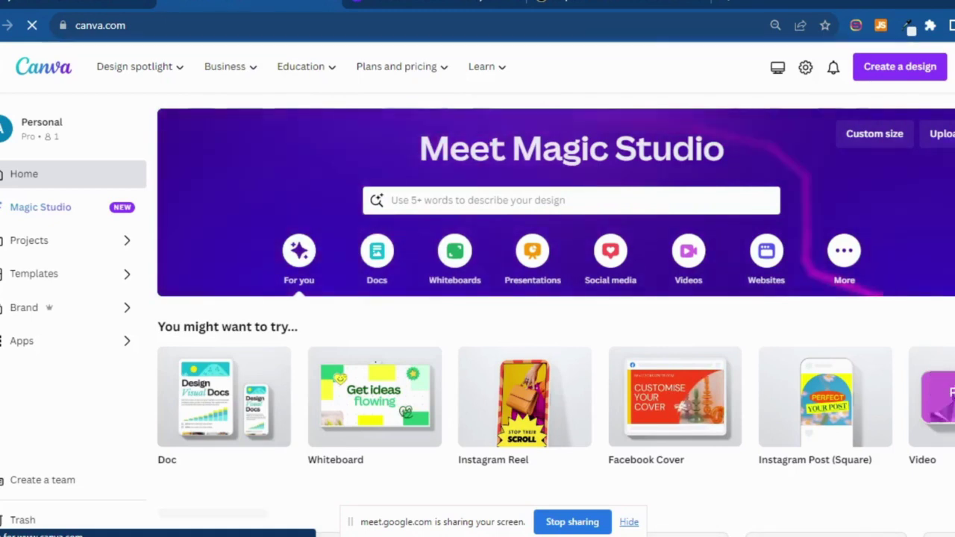
Search the new design types for "You Tube Video" and dismiss the search
{"action": "scroll", "coordinate": [556, 403], "scroll_direction": "right", "scroll_amount": 5}
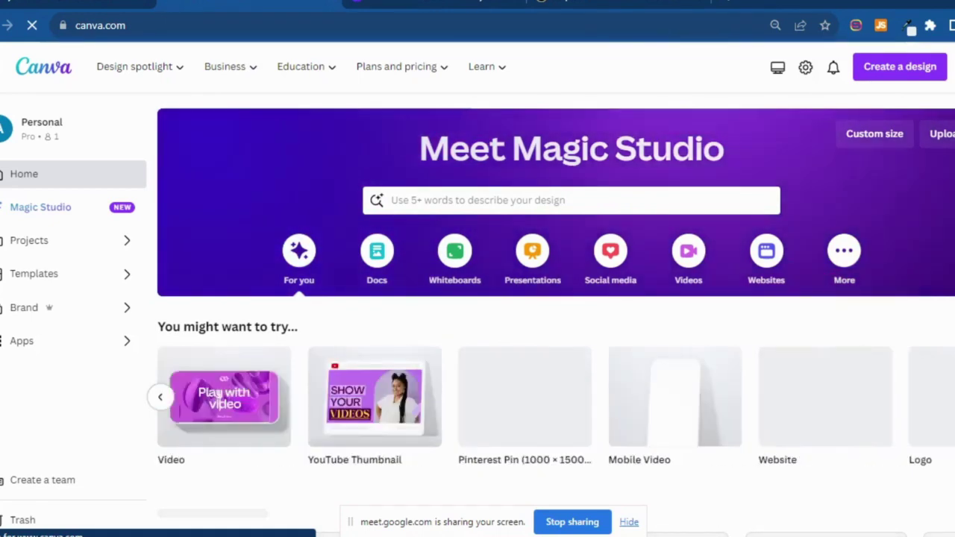
{"action": "mouse_move", "coordinate": [249, 437]}
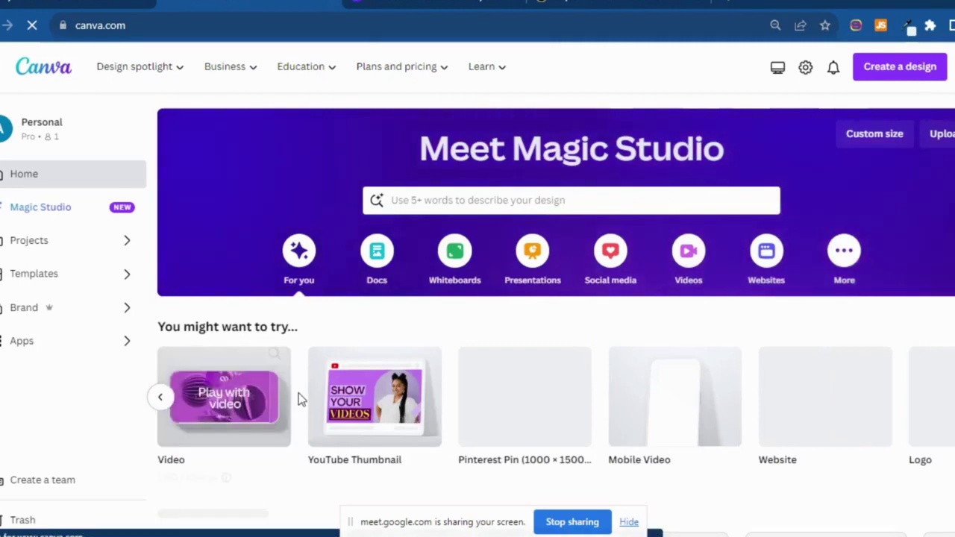
{"action": "mouse_move", "coordinate": [293, 476]}
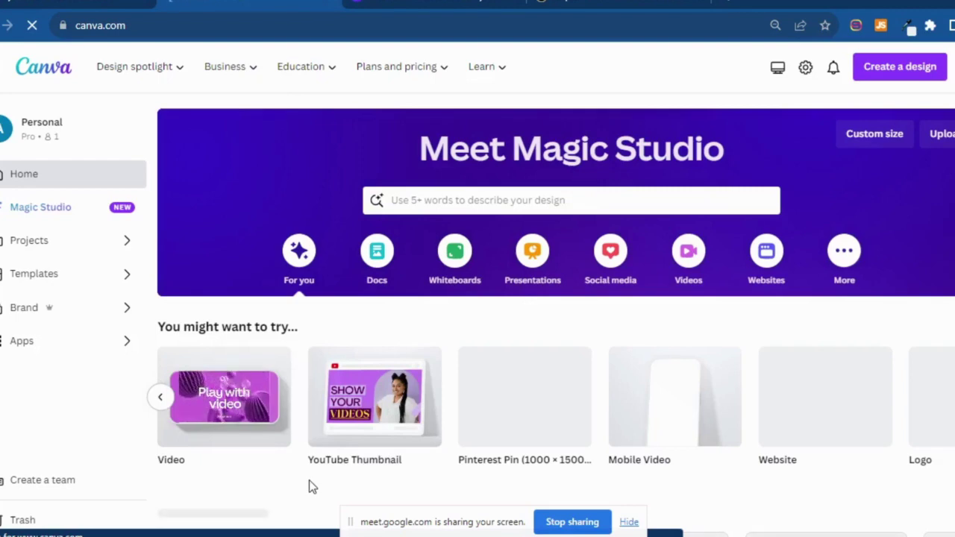
{"action": "mouse_move", "coordinate": [315, 486]}
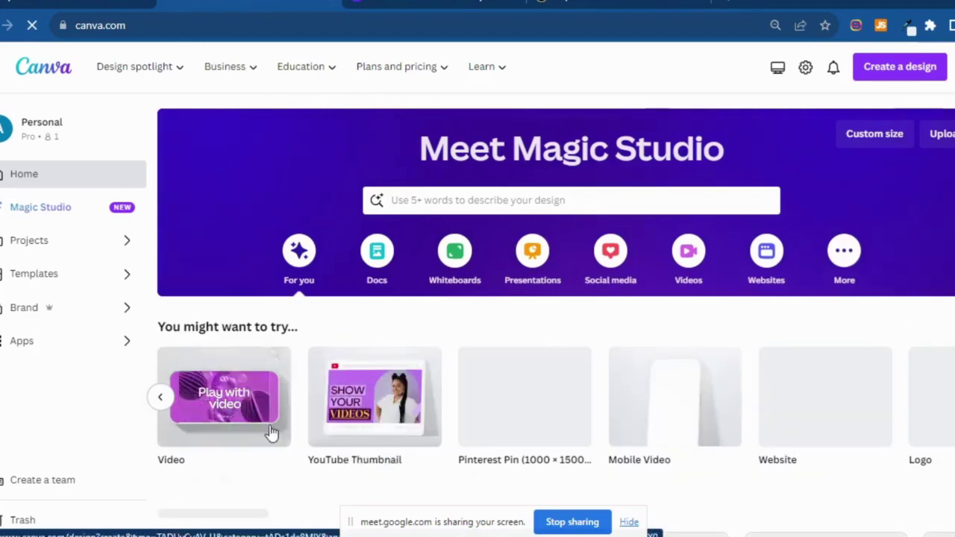
{"action": "left_click", "coordinate": [908, 71]}
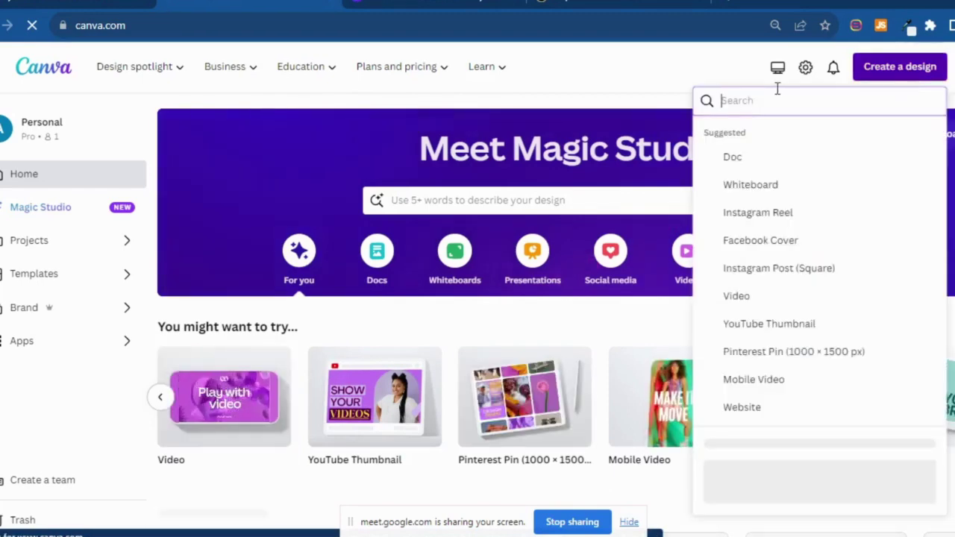
{"action": "type", "text": "Yo"}
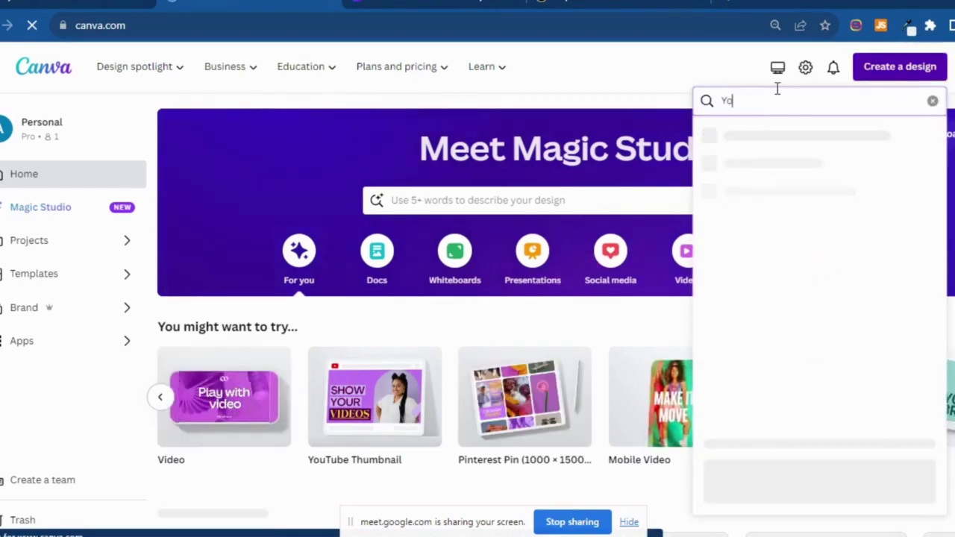
{"action": "type", "text": "u Tub"}
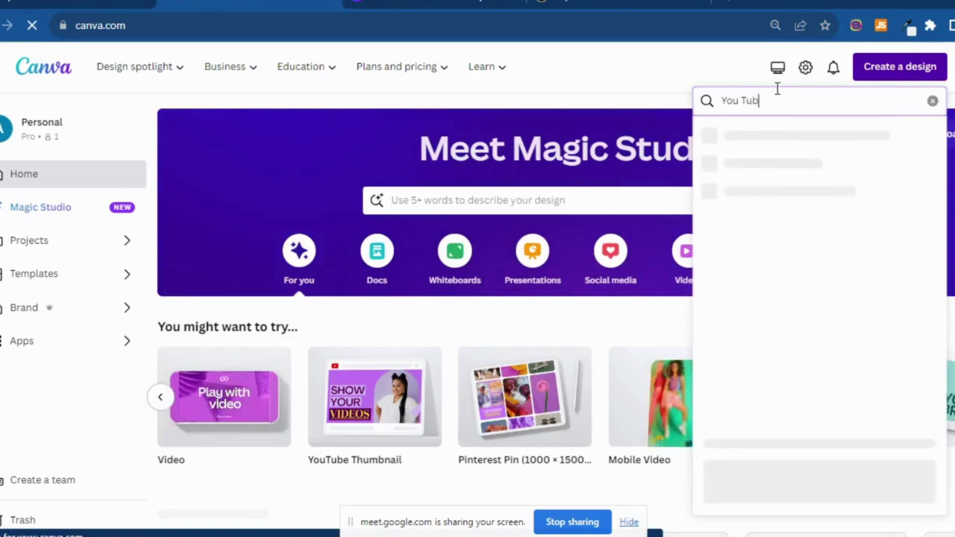
{"action": "type", "text": "e Video"}
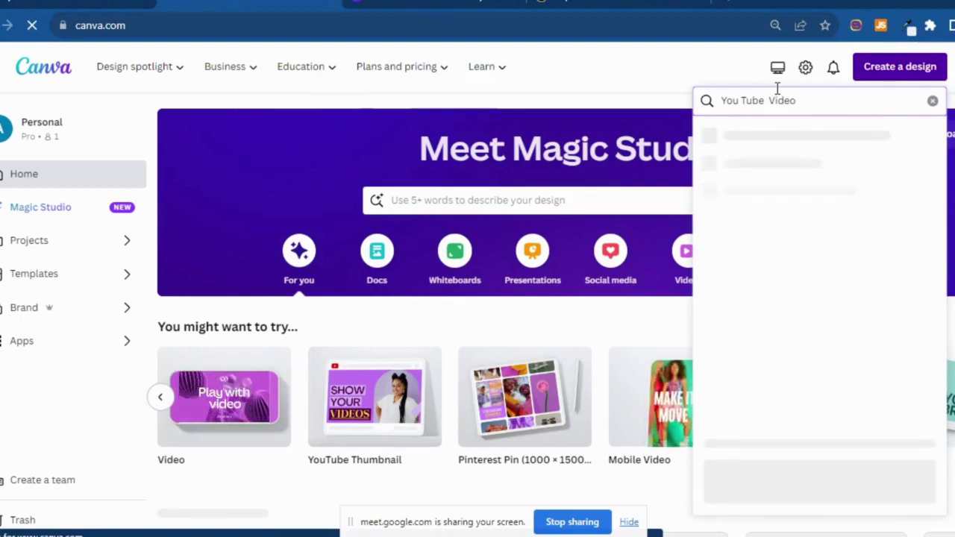
{"action": "left_click", "coordinate": [649, 56]}
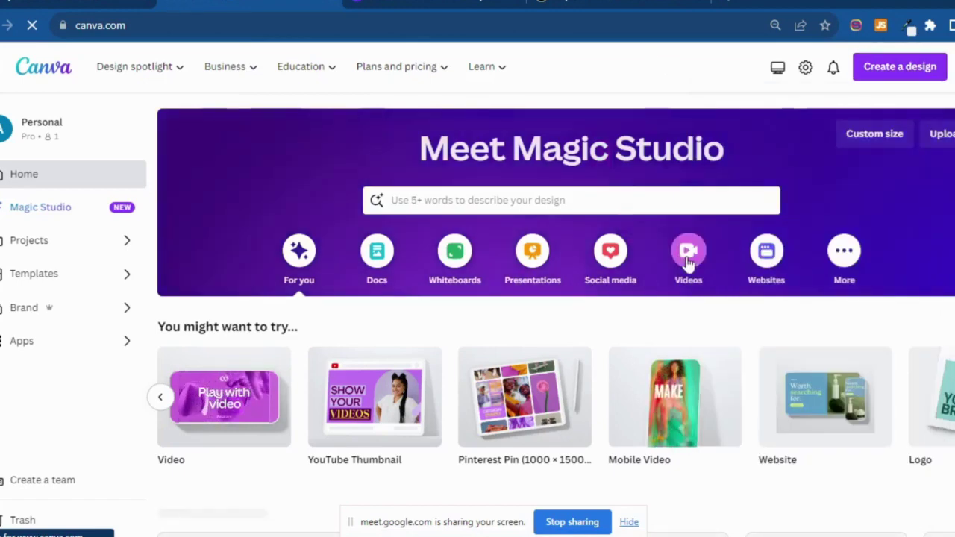
Create a blank YouTube Video design from the Videos category
{"action": "left_click", "coordinate": [688, 283]}
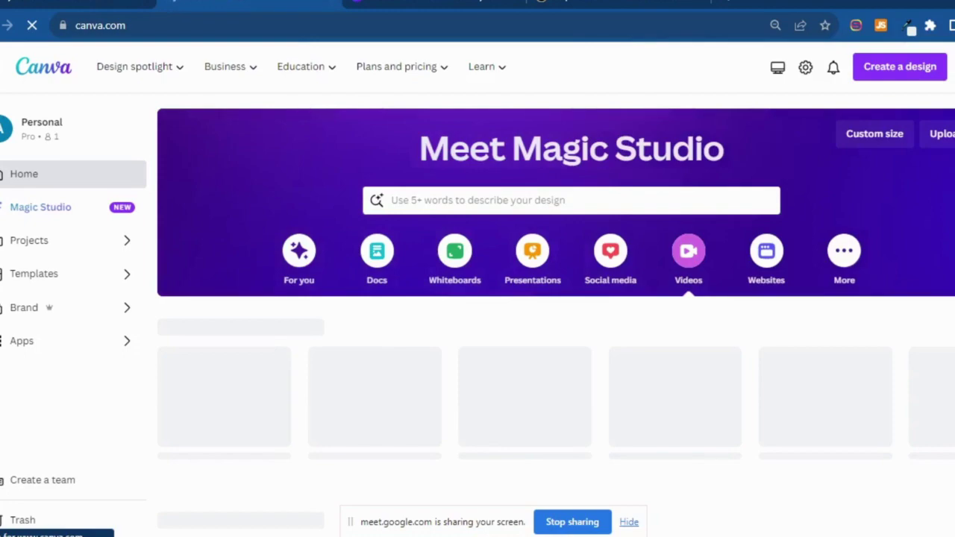
{"action": "key", "text": "alt+Tab"}
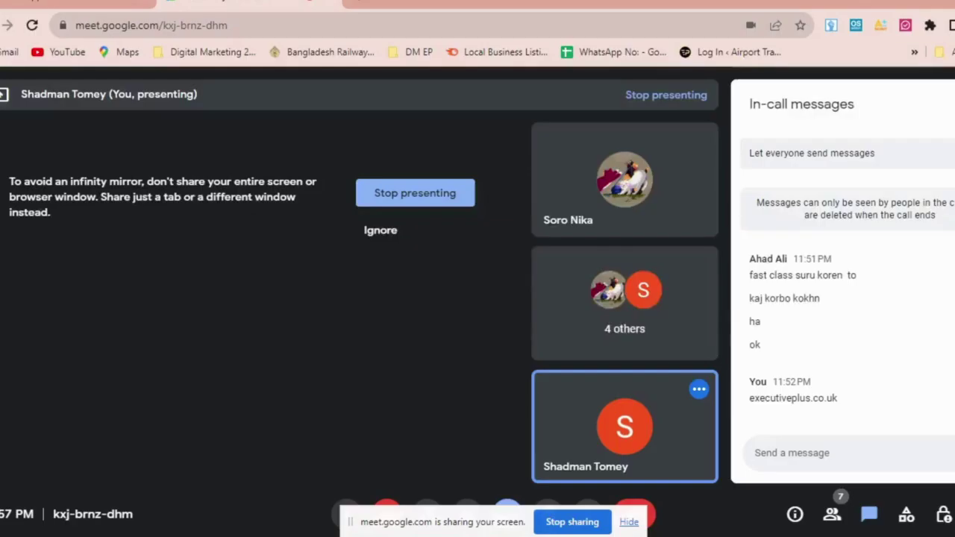
{"action": "left_click", "coordinate": [629, 523]}
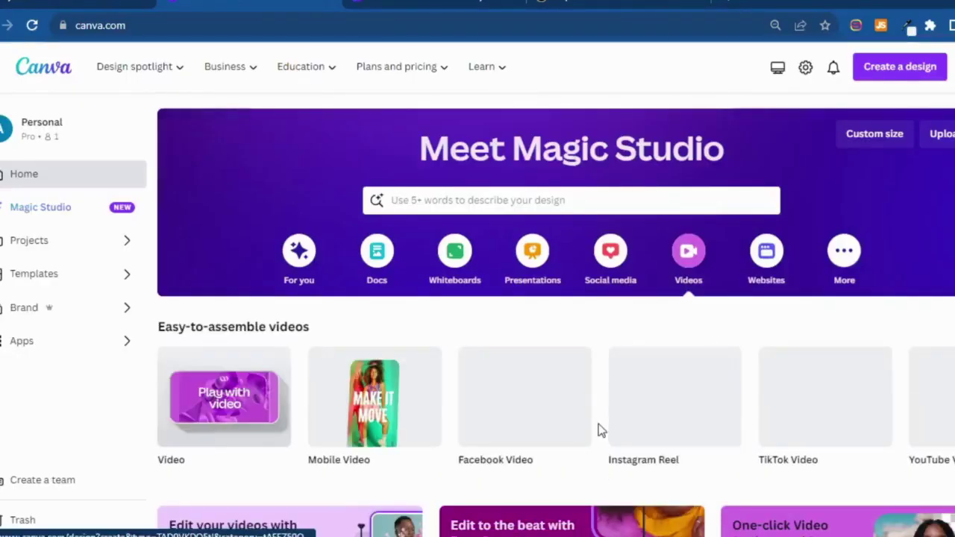
{"action": "left_click", "coordinate": [935, 414]}
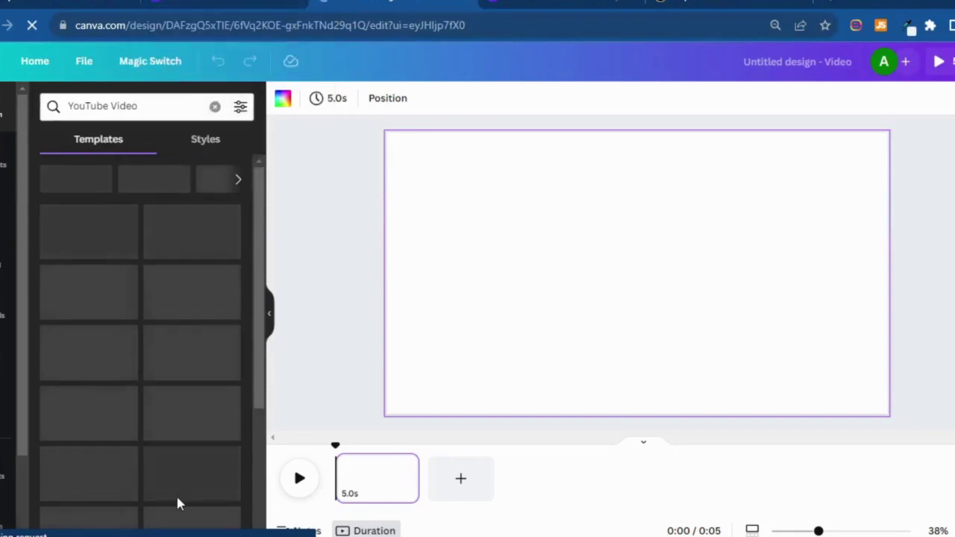
{"action": "key", "text": "alt+Tab"}
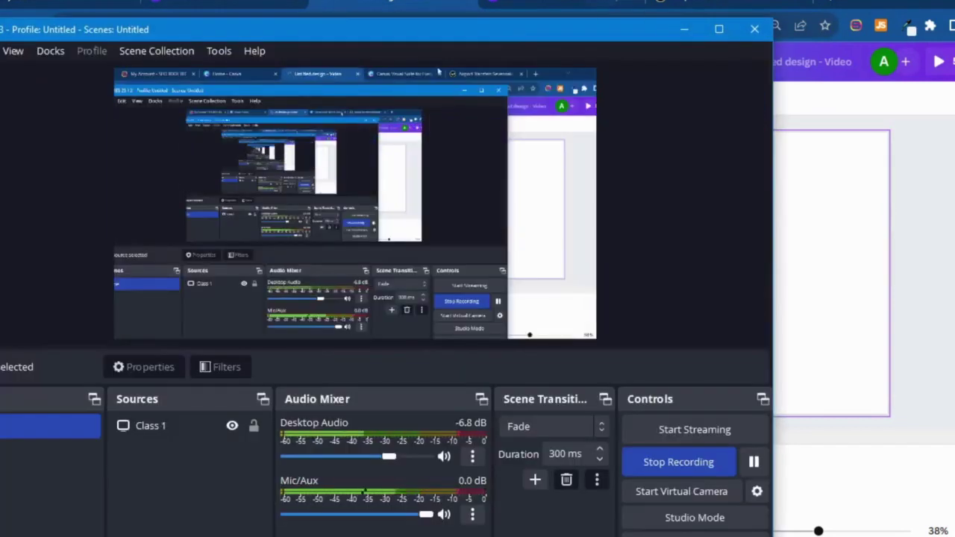
{"action": "left_click", "coordinate": [684, 30]}
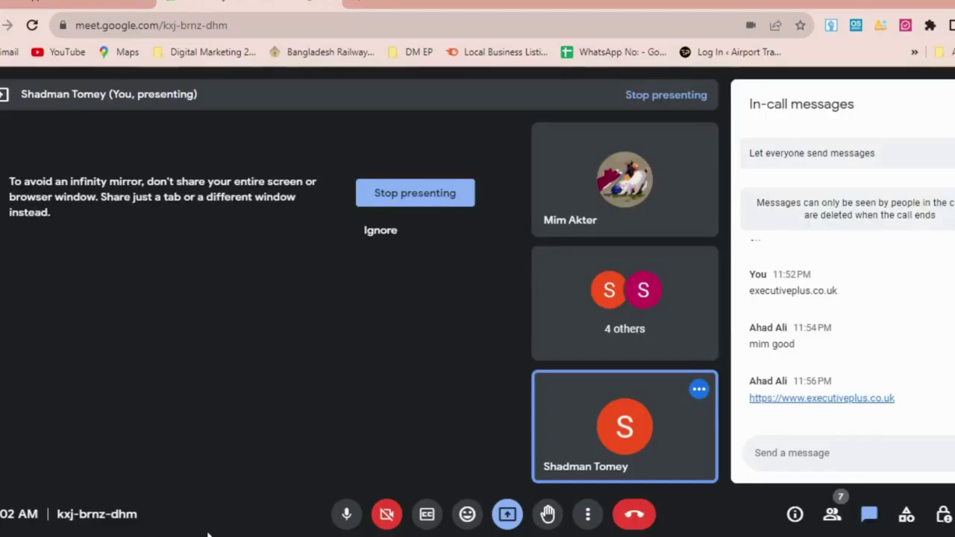
{"action": "left_click", "coordinate": [821, 452]}
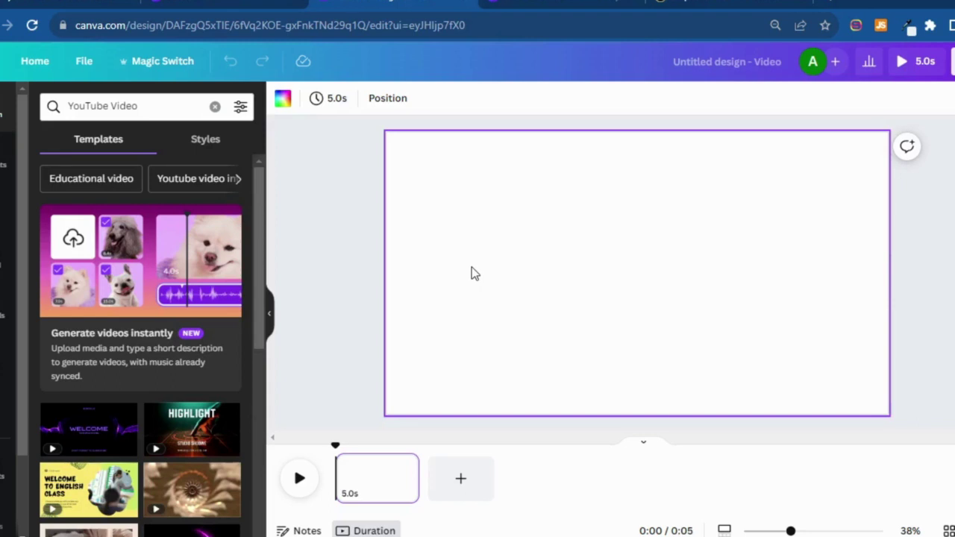
Select the gold swatch in the Eye Dropper default palette and copy its hex code #ffd700
{"action": "scroll", "coordinate": [163, 265], "scroll_direction": "down", "scroll_amount": 1}
{"action": "scroll", "coordinate": [163, 265], "scroll_direction": "up", "scroll_amount": 1}
{"action": "left_click", "coordinate": [240, 107]}
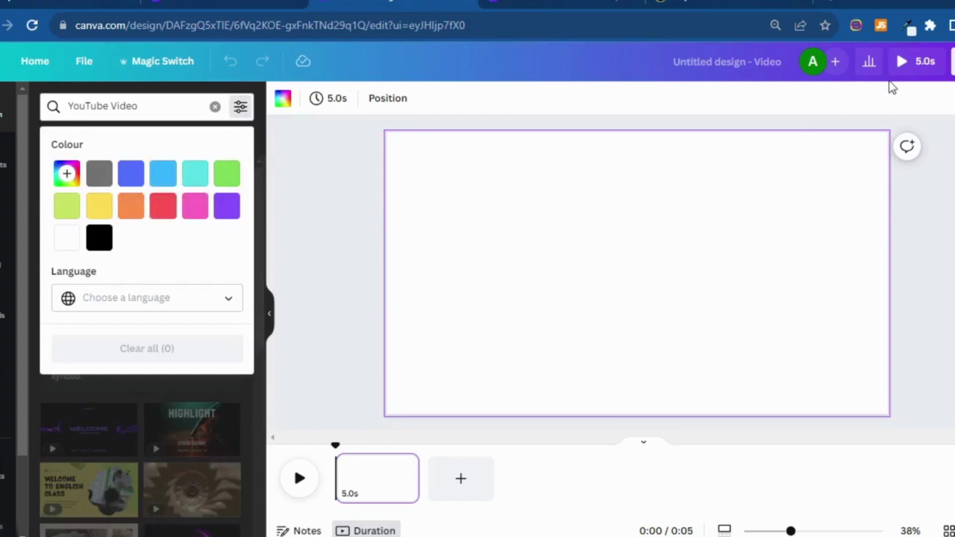
{"action": "left_click", "coordinate": [906, 27]}
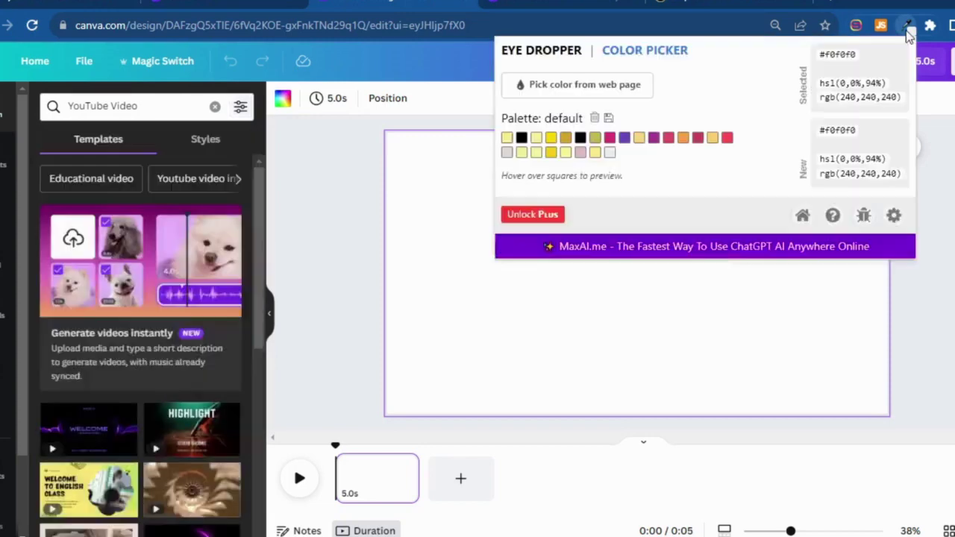
{"action": "left_click", "coordinate": [551, 146]}
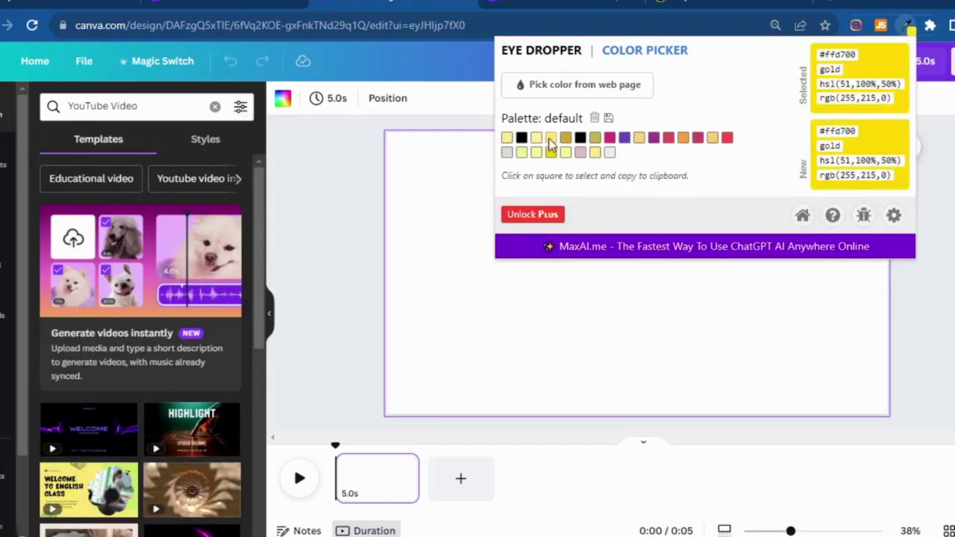
{"action": "triple_click", "coordinate": [838, 56]}
{"action": "left_click_drag", "start_coordinate": [860, 54], "coordinate": [819, 54]}
{"action": "right_click", "coordinate": [821, 55]}
{"action": "left_click", "coordinate": [827, 64]}
{"action": "key", "text": "Escape"}
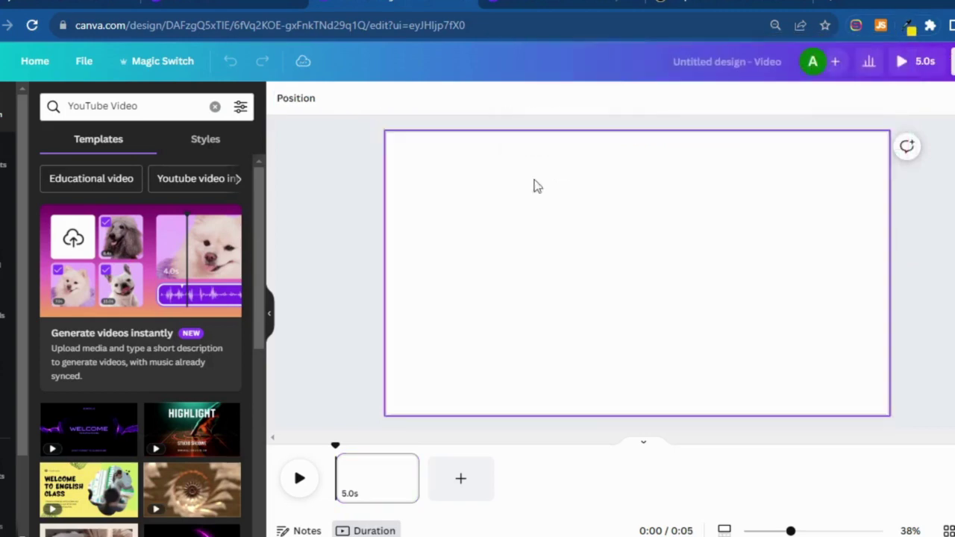
Replace the template search text and search the video templates for "luxary car"
{"action": "left_click_drag", "start_coordinate": [177, 109], "coordinate": [55, 106]}
{"action": "type", "text": "lu"}
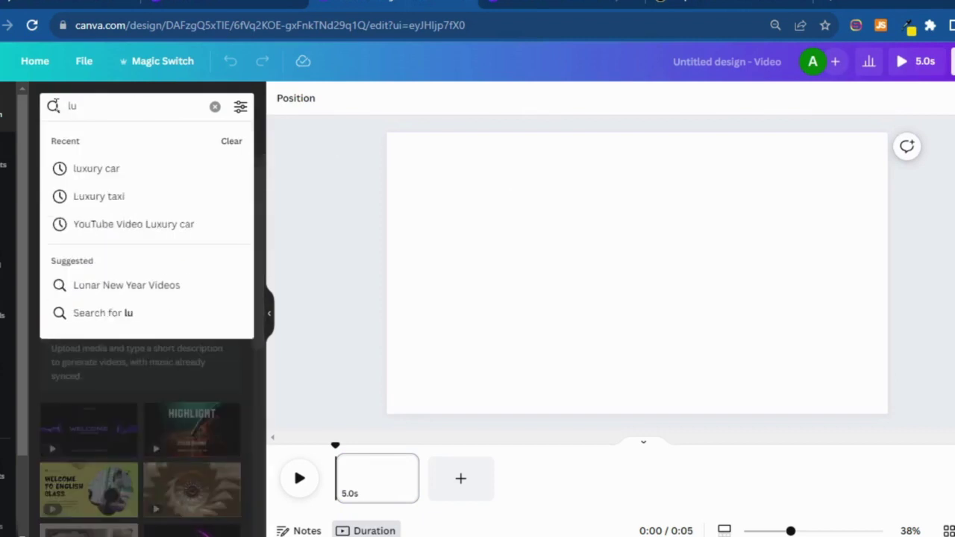
{"action": "type", "text": "xary"}
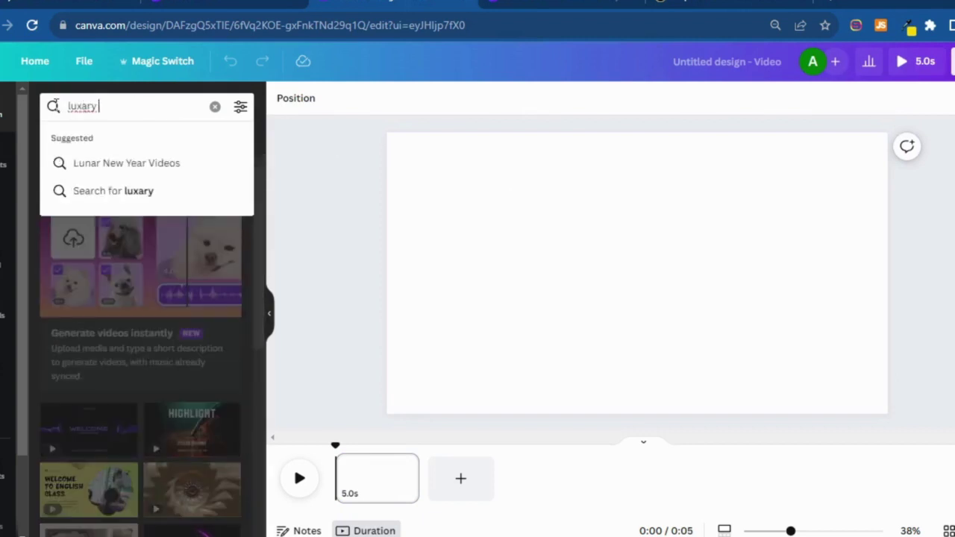
{"action": "left_click", "coordinate": [138, 190]}
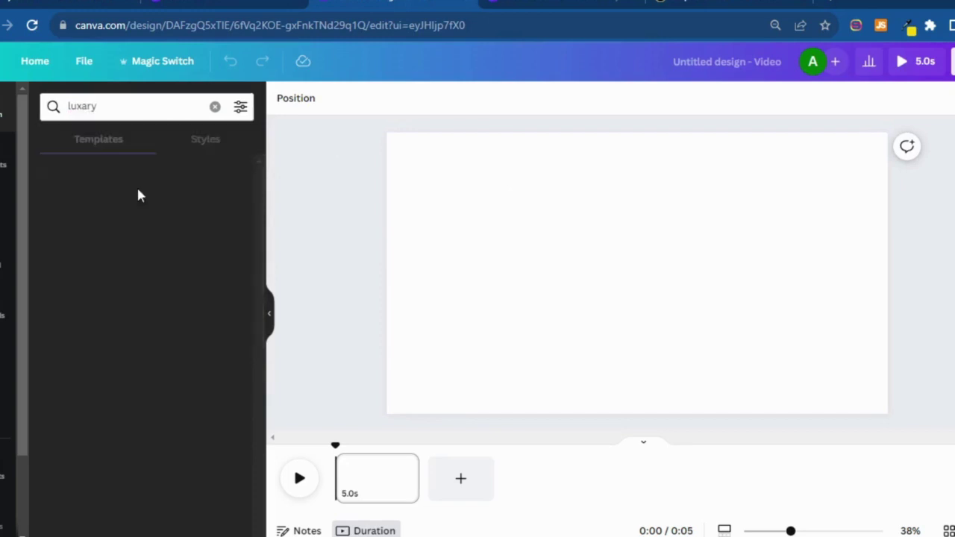
{"action": "left_click", "coordinate": [145, 115]}
{"action": "type", "text": "car"}
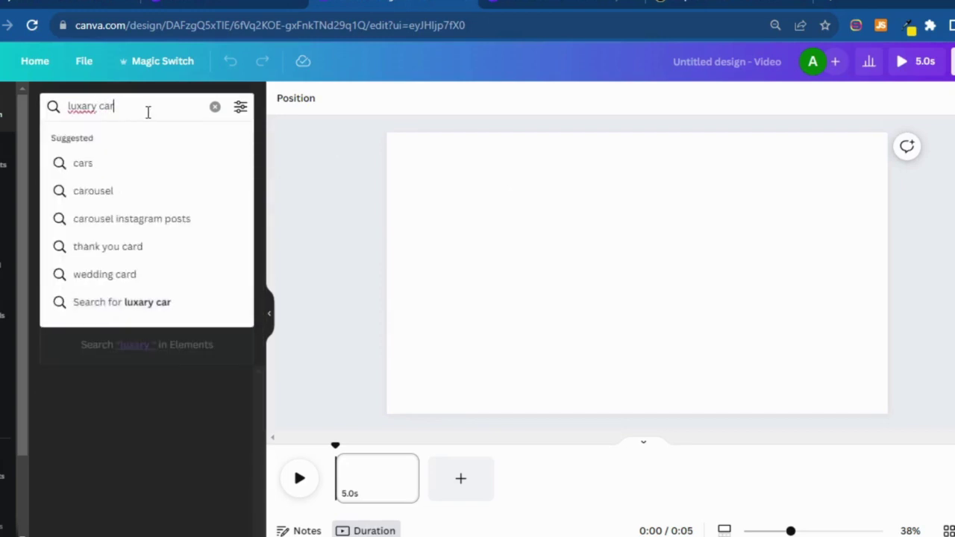
{"action": "key", "text": "Return"}
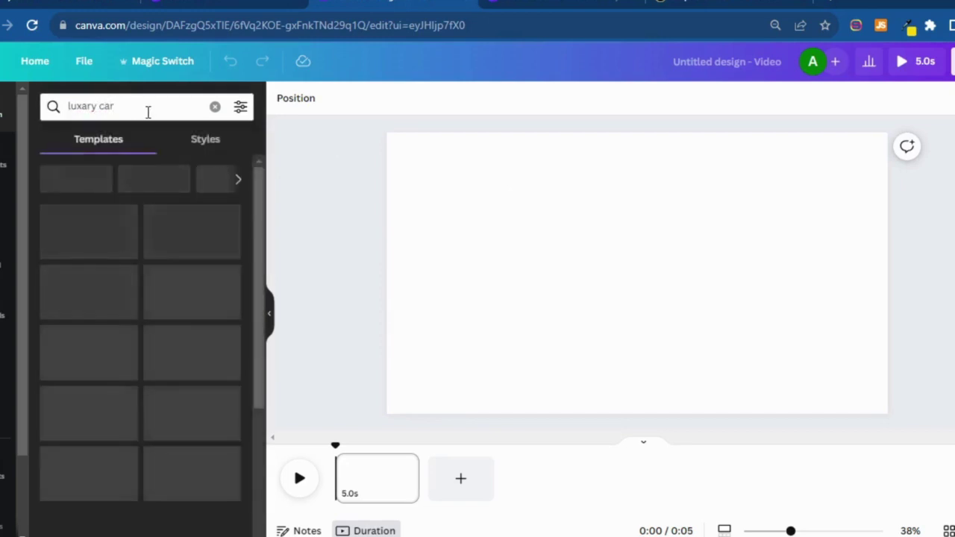
Filter the "luxary car" template results by a custom colour, pasting the copied hex code #FFD700
{"action": "left_click", "coordinate": [242, 108]}
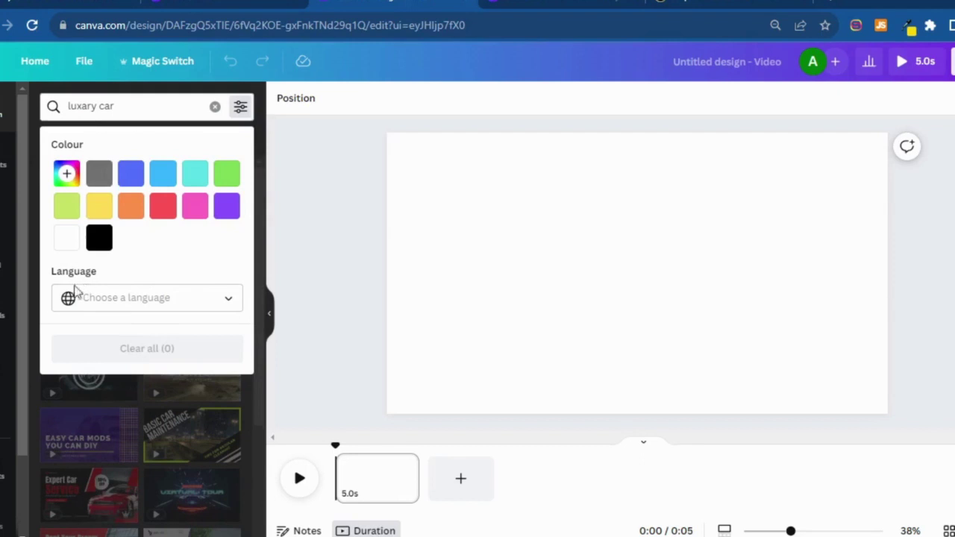
{"action": "left_click", "coordinate": [69, 177]}
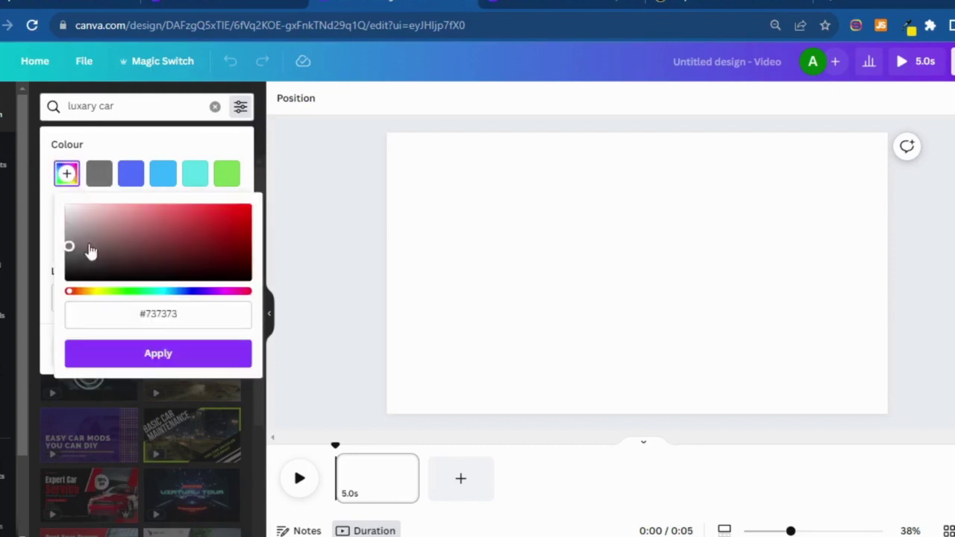
{"action": "left_click", "coordinate": [158, 321]}
{"action": "right_click", "coordinate": [157, 322]}
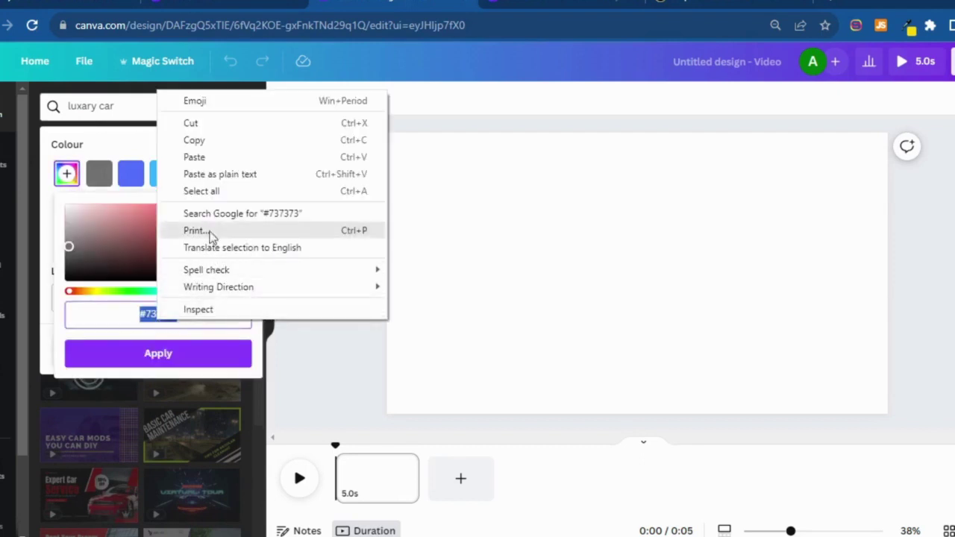
{"action": "left_click", "coordinate": [204, 173]}
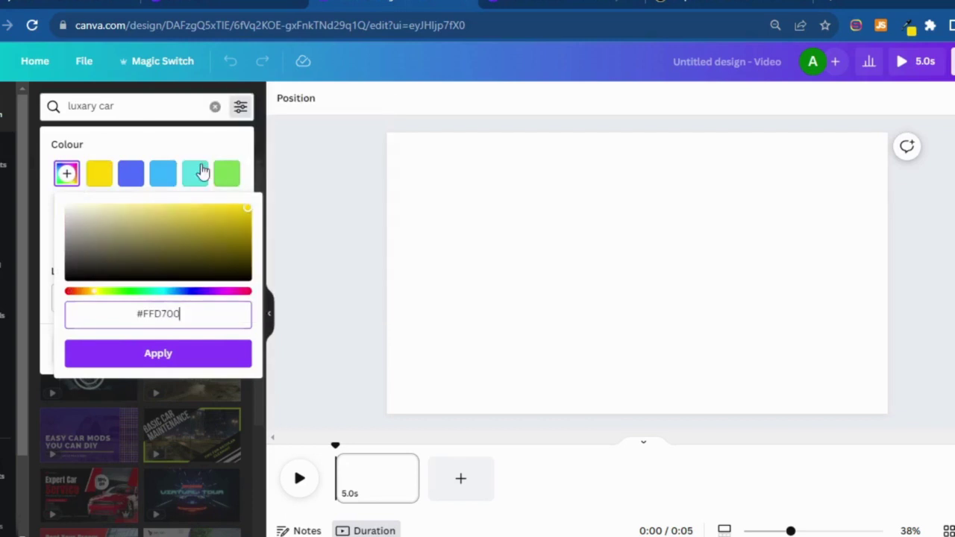
{"action": "left_click", "coordinate": [162, 359]}
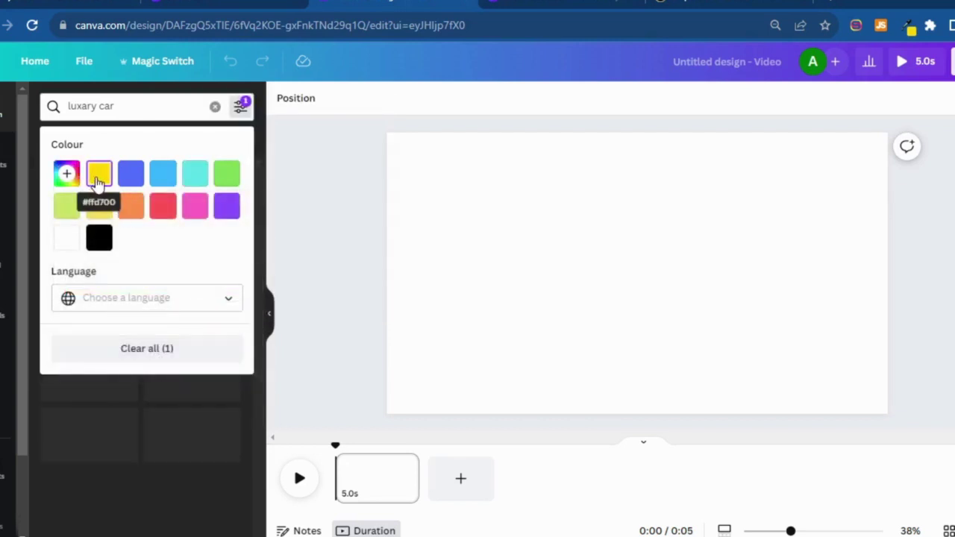
{"action": "left_click", "coordinate": [322, 287]}
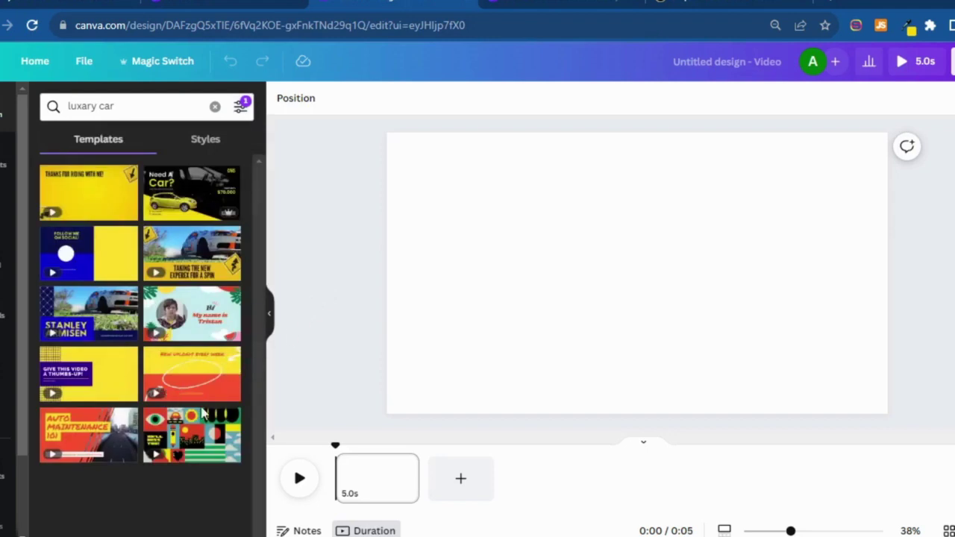
Apply the "Black N Yellow Bold Car Shop Facebook Post" template to the page and look through the similar templates
{"action": "mouse_move", "coordinate": [231, 361]}
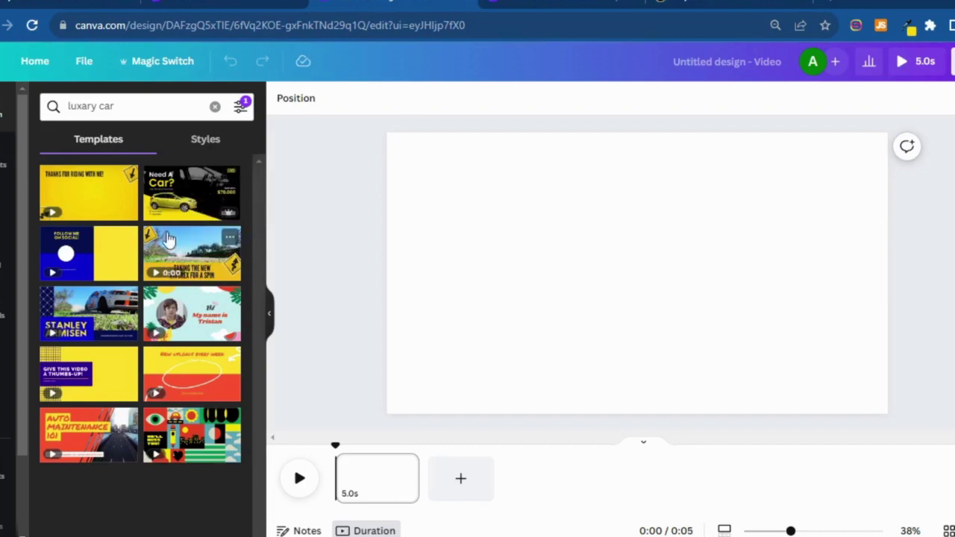
{"action": "left_click", "coordinate": [200, 193]}
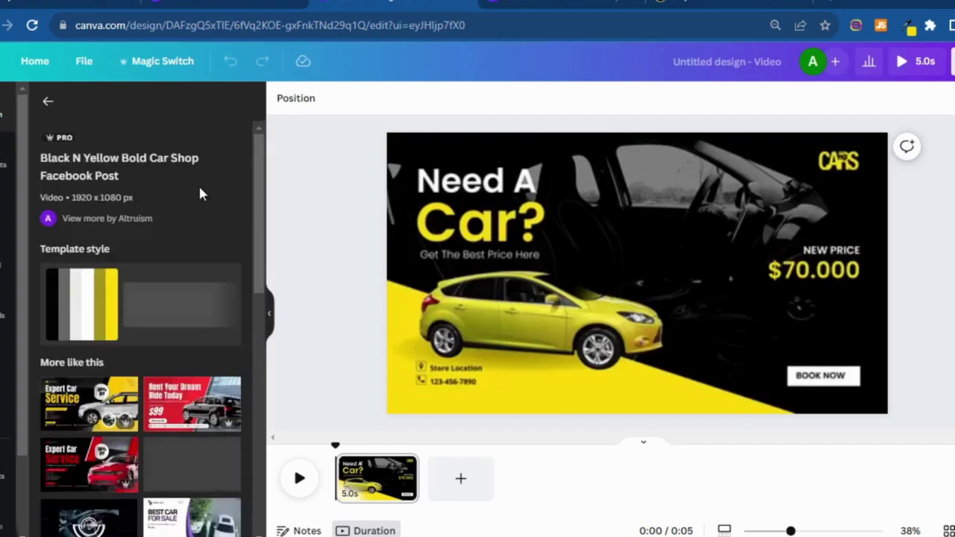
{"action": "scroll", "coordinate": [147, 432], "scroll_direction": "down", "scroll_amount": 1}
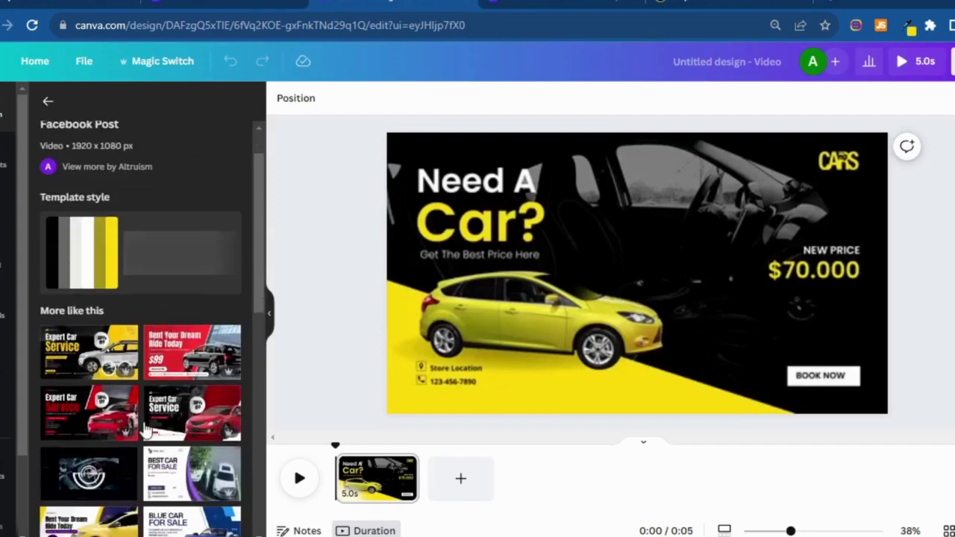
{"action": "scroll", "coordinate": [147, 432], "scroll_direction": "down", "scroll_amount": 2}
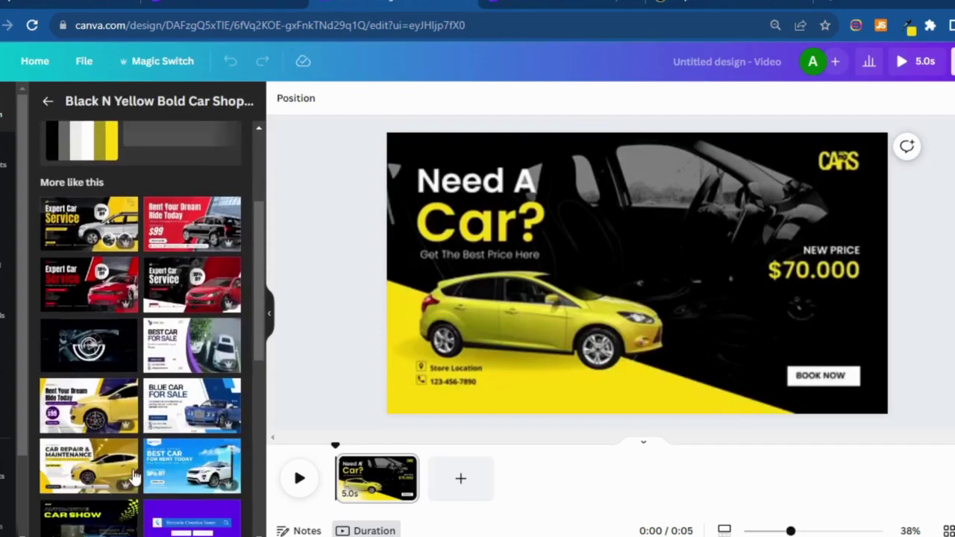
{"action": "scroll", "coordinate": [135, 474], "scroll_direction": "down", "scroll_amount": 1}
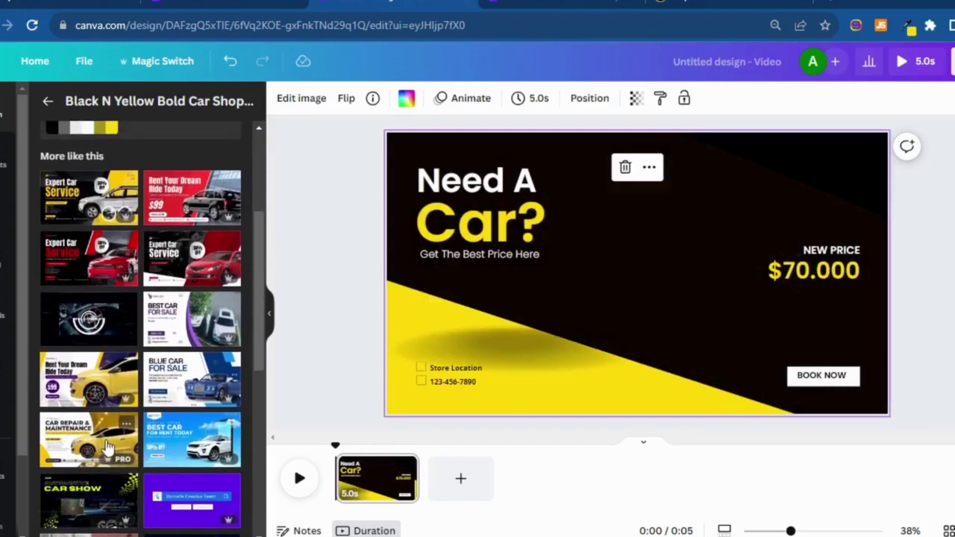
{"action": "scroll", "coordinate": [108, 447], "scroll_direction": "up", "scroll_amount": 5}
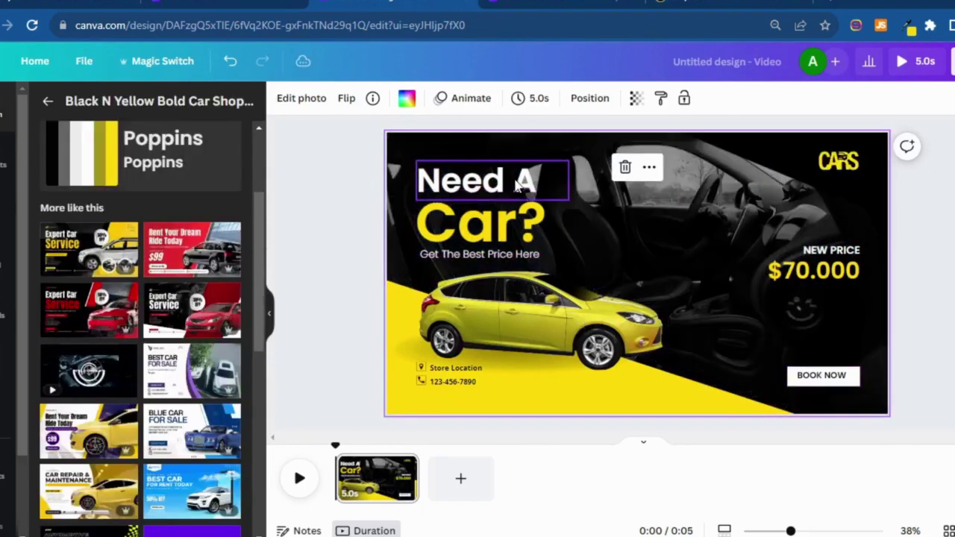
Replace "Car" with "Taxi" in the large yellow headline text and put the question mark on its own line
{"action": "double_click", "coordinate": [515, 232]}
{"action": "left_click", "coordinate": [515, 228]}
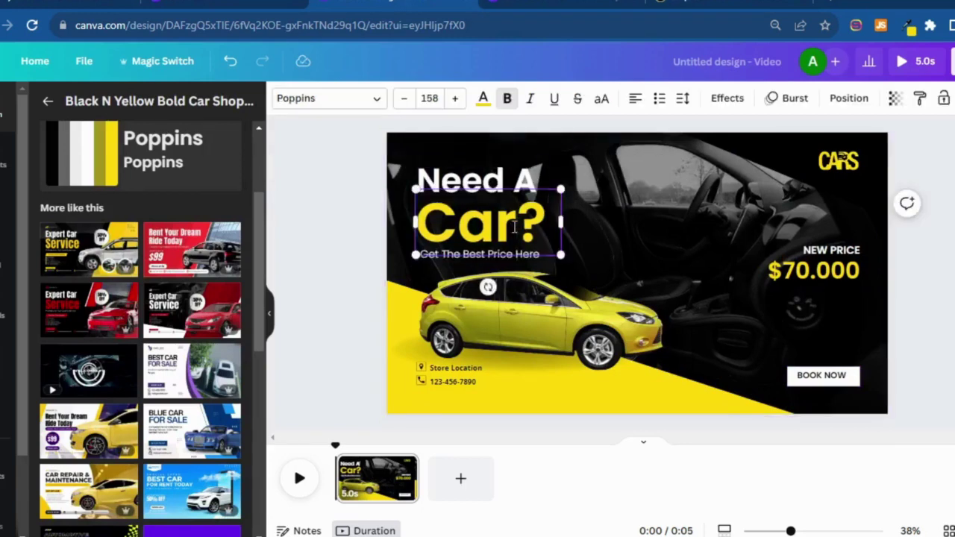
{"action": "key", "text": "BackSpace"}
{"action": "key", "text": "BackSpace"}
{"action": "key", "text": "BackSpace"}
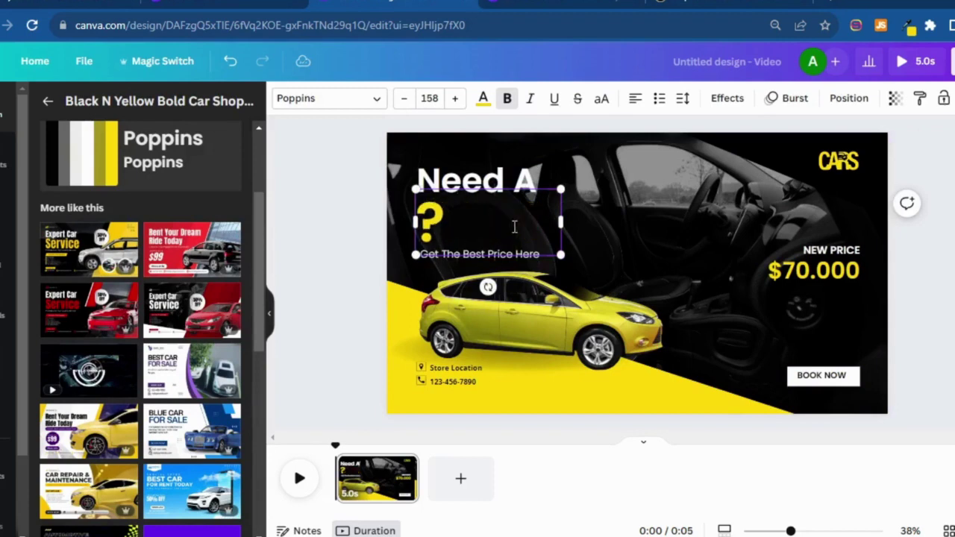
{"action": "type", "text": "T"}
{"action": "type", "text": "axi"}
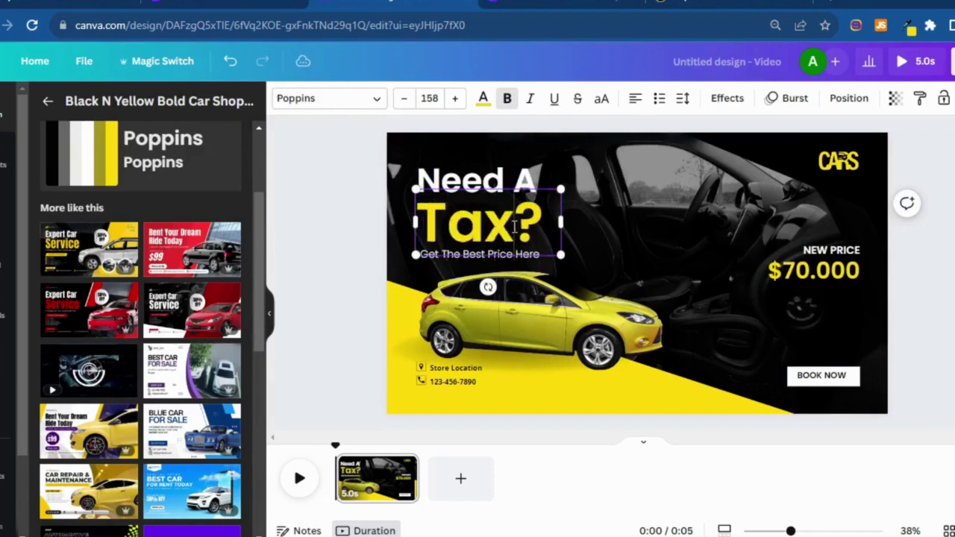
{"action": "key", "text": "Return"}
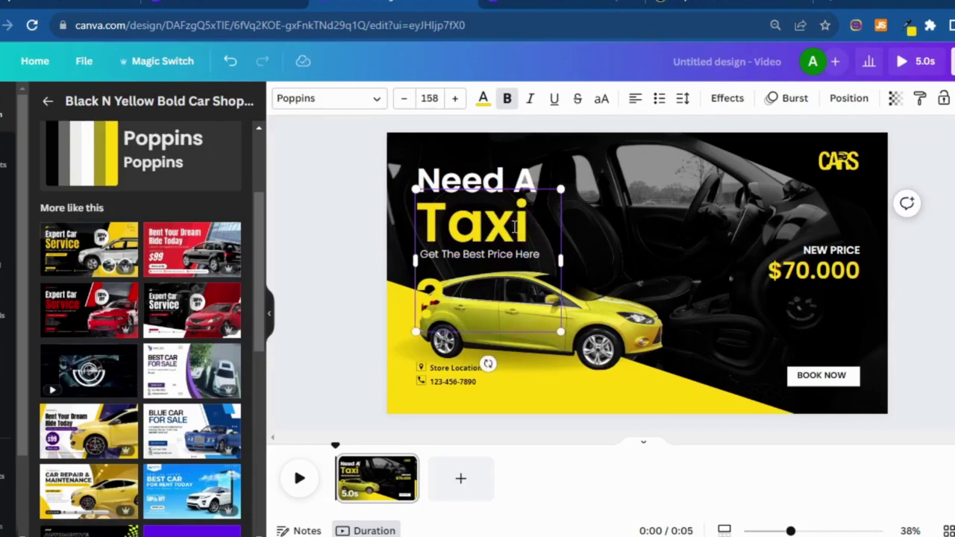
Shrink the yellow "Taxi ?" text box to a font size of about 32.3
{"action": "key", "text": "ctrl+a"}
{"action": "left_click", "coordinate": [513, 231]}
{"action": "left_click_drag", "start_coordinate": [562, 333], "coordinate": [448, 218]}
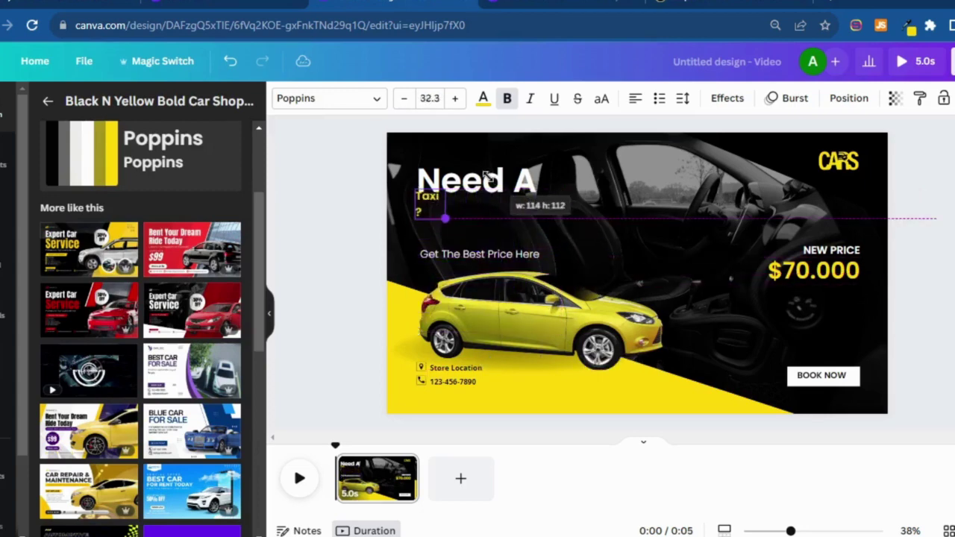
{"action": "left_click", "coordinate": [436, 194]}
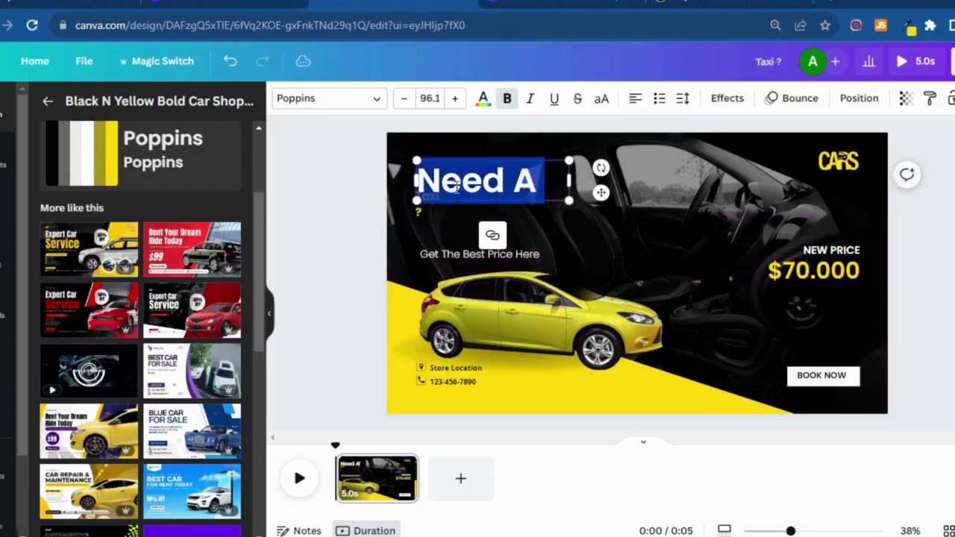
Enlarge the "Need A" text to font size 111 and recolour it with the yellow document colour
{"action": "left_click_drag", "start_coordinate": [570, 200], "coordinate": [584, 255]}
{"action": "double_click", "coordinate": [520, 182]}
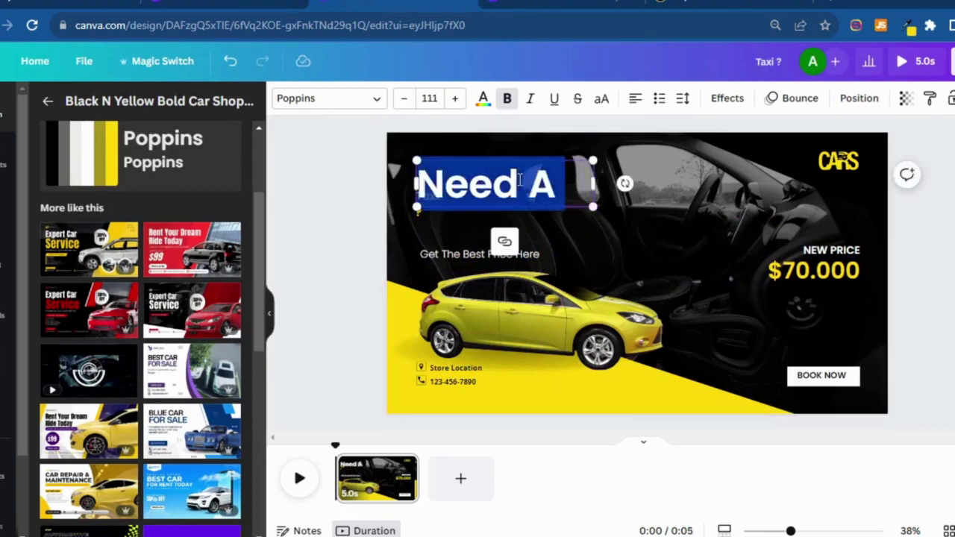
{"action": "left_click", "coordinate": [483, 101]}
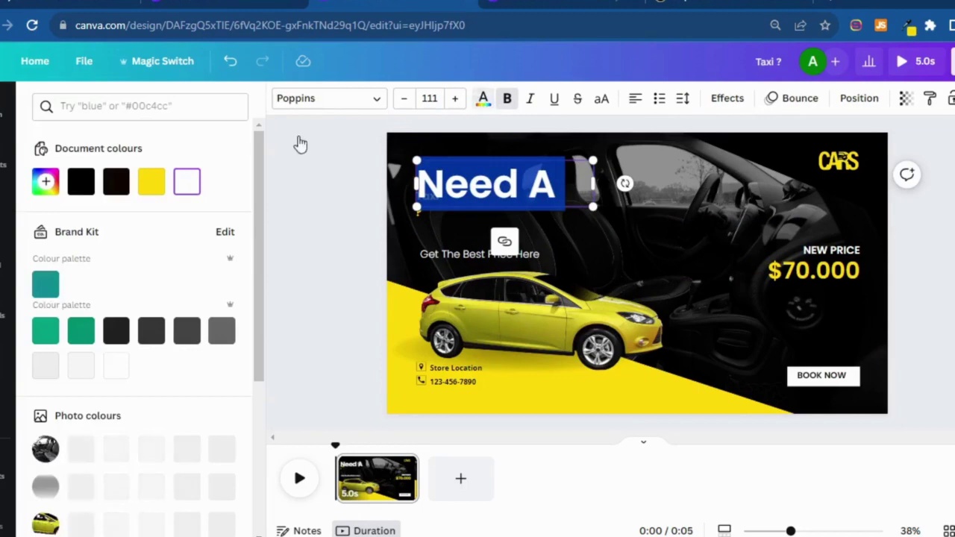
{"action": "left_click", "coordinate": [152, 182]}
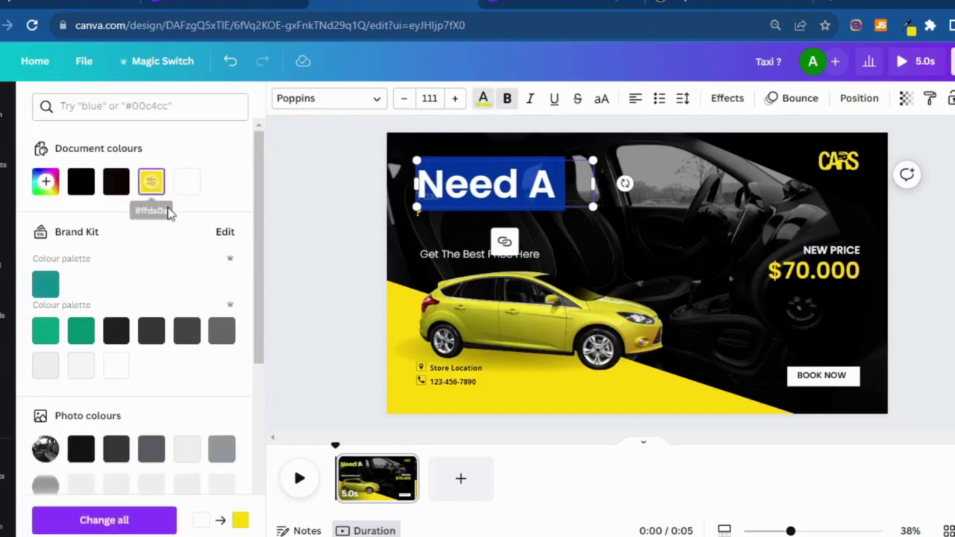
{"action": "key", "text": "Escape"}
Move the small "Taxi ?" text beside "Need A" and widen its box so it fits on one line
{"action": "left_click", "coordinate": [426, 202]}
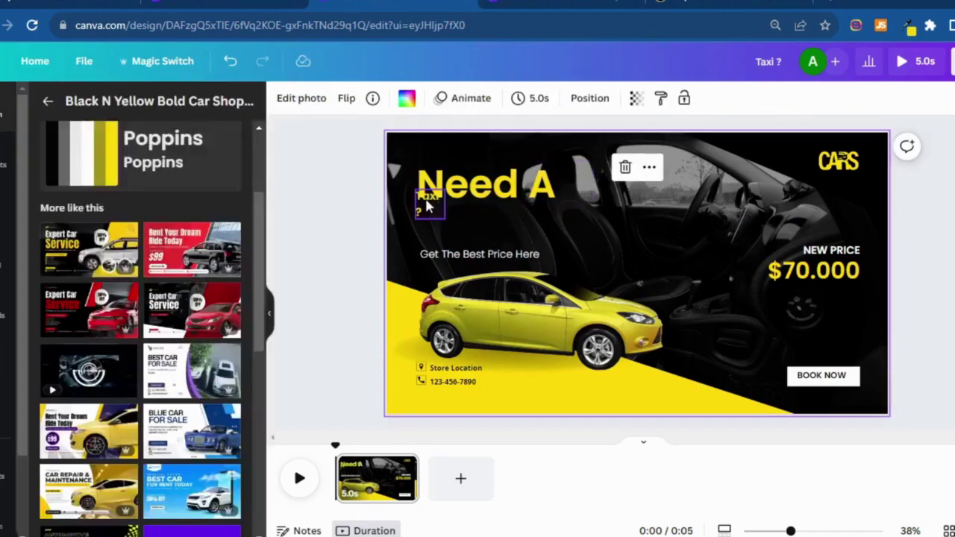
{"action": "left_click", "coordinate": [426, 203]}
{"action": "left_click_drag", "start_coordinate": [427, 202], "coordinate": [572, 184]}
{"action": "left_click_drag", "start_coordinate": [579, 186], "coordinate": [584, 183]}
{"action": "double_click", "coordinate": [579, 184]}
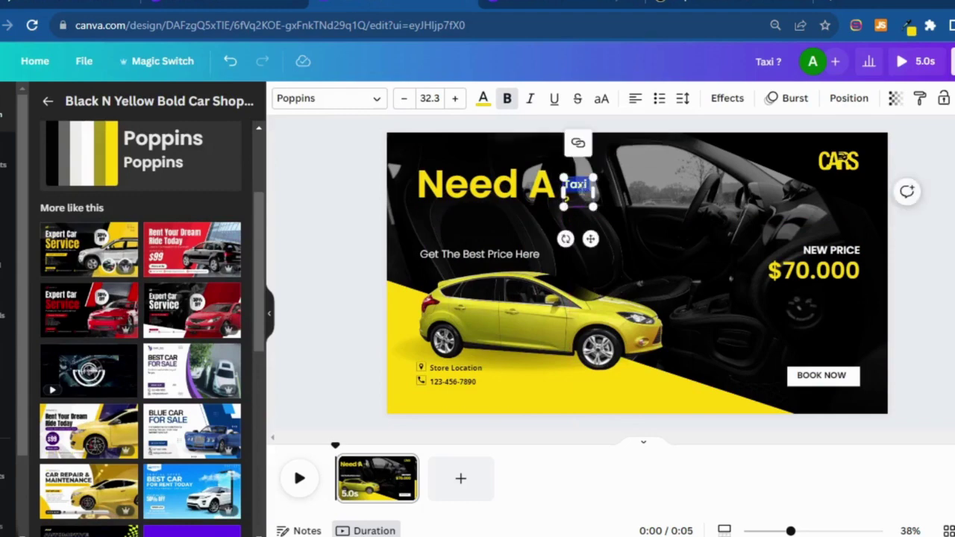
{"action": "left_click", "coordinate": [575, 194]}
{"action": "left_click_drag", "start_coordinate": [594, 194], "coordinate": [650, 192]}
{"action": "left_click", "coordinate": [599, 202]}
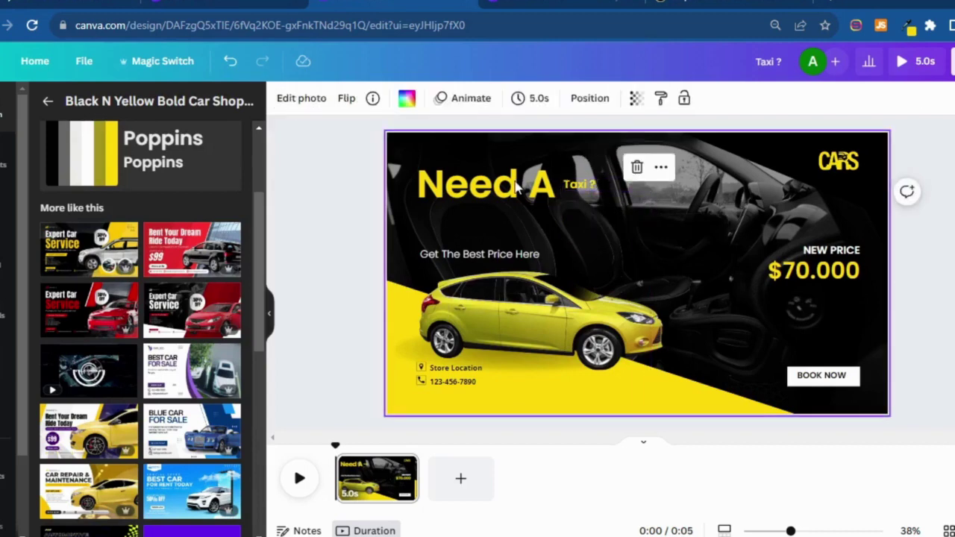
{"action": "double_click", "coordinate": [589, 207]}
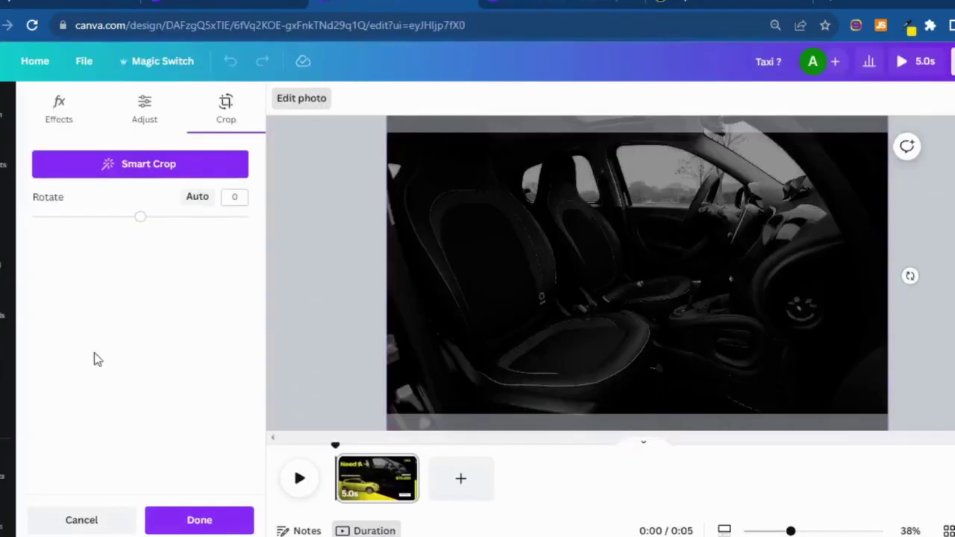
{"action": "left_click", "coordinate": [82, 525]}
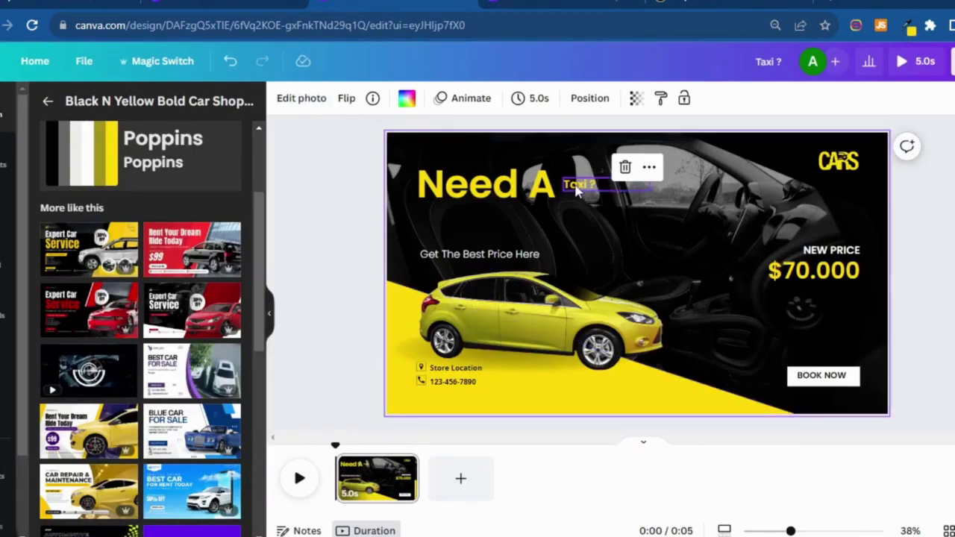
Select the whole "Need A" text and reduce its font size to 64.3
{"action": "left_click", "coordinate": [525, 188]}
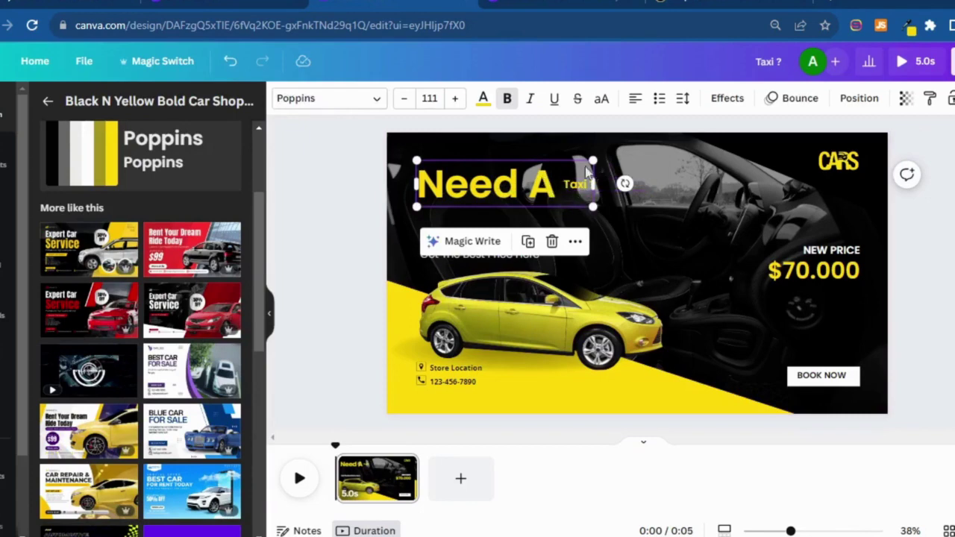
{"action": "double_click", "coordinate": [542, 186]}
{"action": "left_click", "coordinate": [547, 184]}
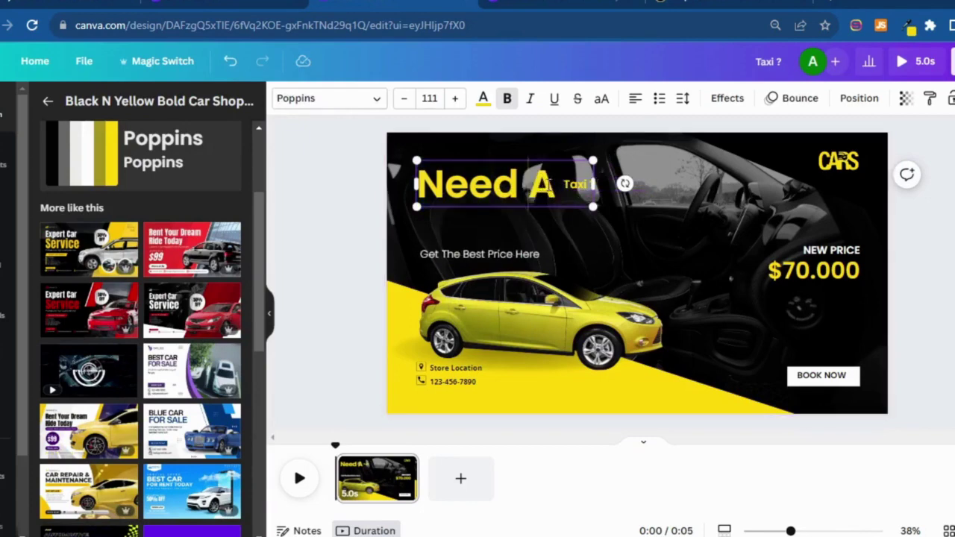
{"action": "triple_click", "coordinate": [528, 190]}
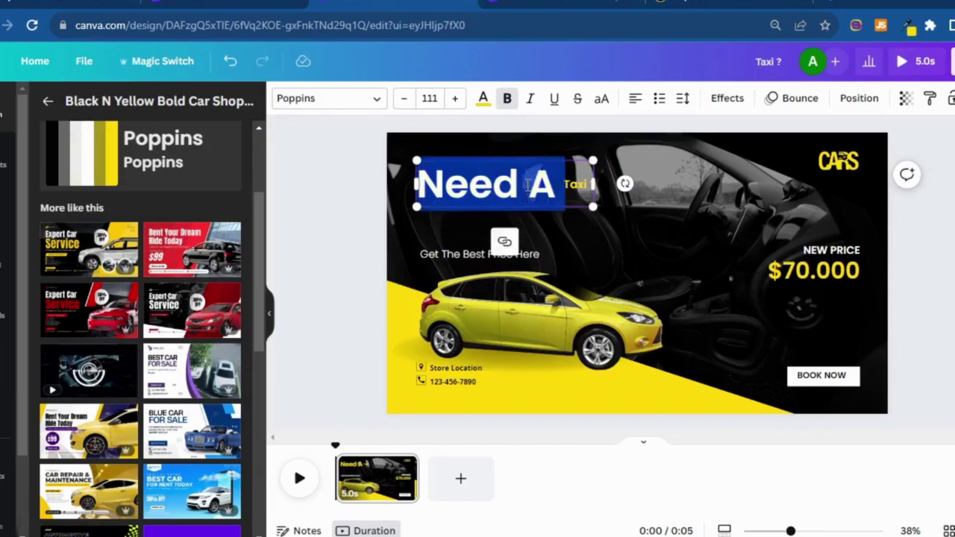
{"action": "left_click", "coordinate": [401, 99]}
{"action": "left_click", "coordinate": [401, 100]}
{"action": "left_click", "coordinate": [400, 100]}
{"action": "left_click", "coordinate": [401, 100]}
{"action": "left_click", "coordinate": [401, 100]}
{"action": "left_click", "coordinate": [401, 100]}
{"action": "left_click", "coordinate": [401, 100]}
{"action": "left_click", "coordinate": [401, 100]}
{"action": "left_click", "coordinate": [401, 100]}
{"action": "left_click", "coordinate": [401, 100]}
{"action": "left_click", "coordinate": [401, 100]}
{"action": "left_click", "coordinate": [402, 100]}
{"action": "left_click", "coordinate": [404, 100]}
{"action": "left_click", "coordinate": [408, 100]}
{"action": "left_click", "coordinate": [408, 100]}
{"action": "left_click", "coordinate": [409, 100]}
{"action": "left_click", "coordinate": [408, 100]}
{"action": "left_click", "coordinate": [408, 100]}
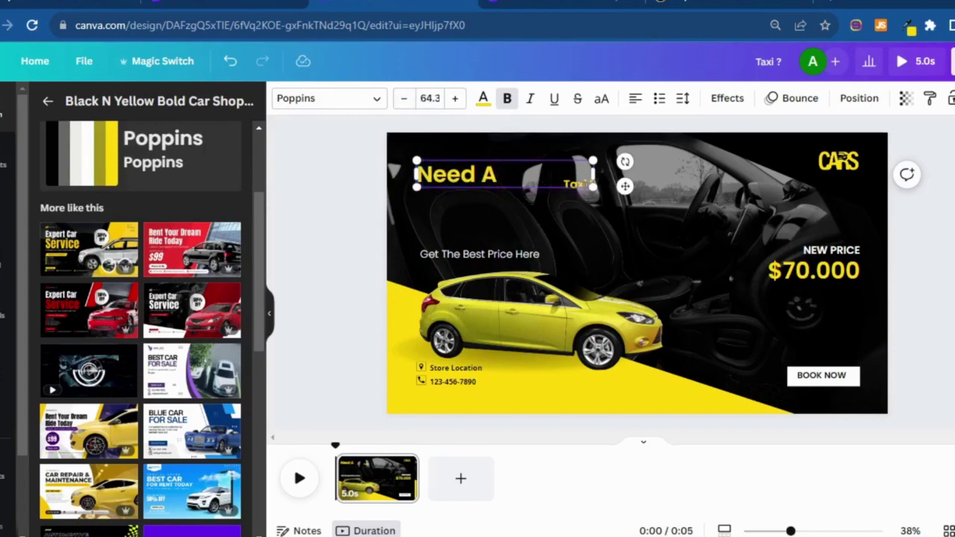
Add a "T" after "Need A" in the headline and narrow its text box to fit closely around the text
{"action": "key", "text": "ctrl+a"}
{"action": "key", "text": "Right"}
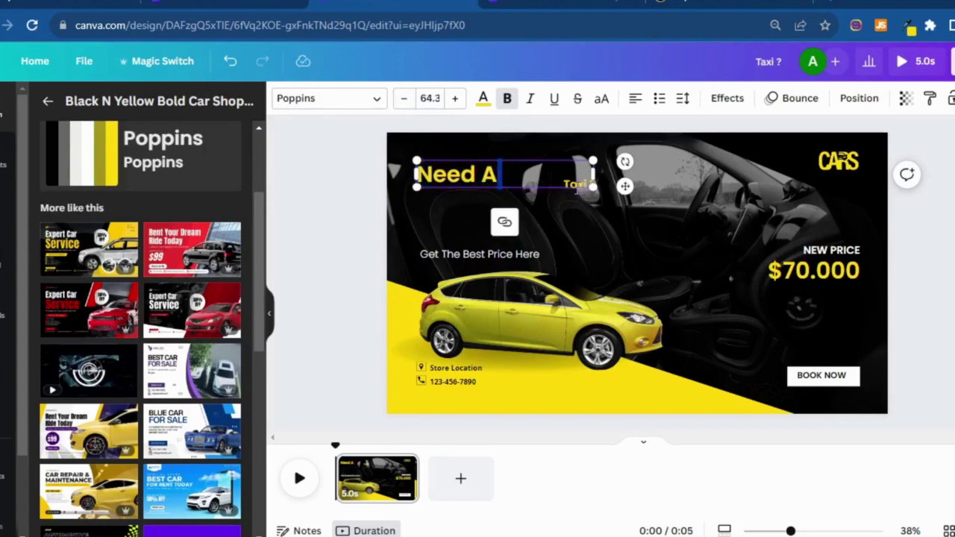
{"action": "type", "text": "T"}
{"action": "key", "text": "shift+Left"}
{"action": "left_click_drag", "start_coordinate": [597, 174], "coordinate": [542, 175]}
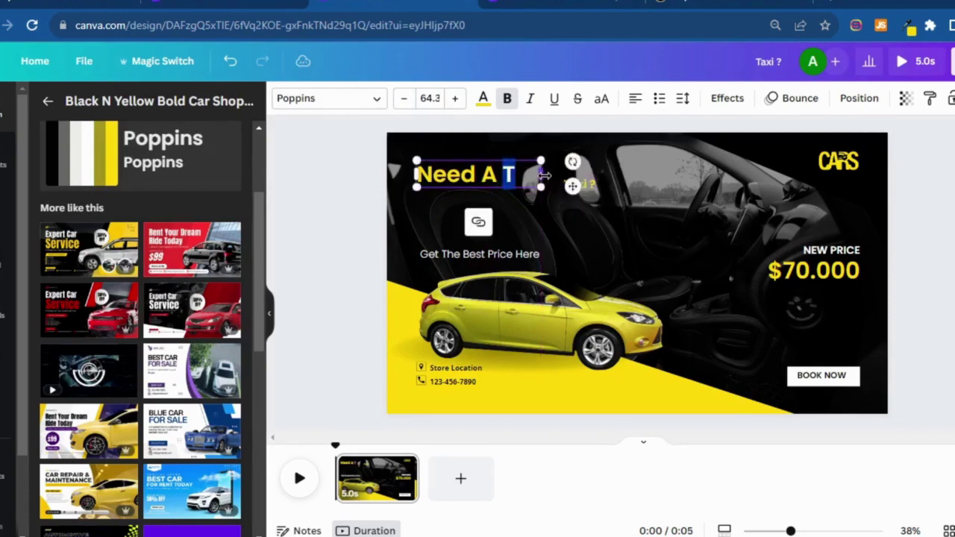
Delete the separate small "Taxi ?" text and complete the headline so it reads "Need A Taxi"
{"action": "left_click", "coordinate": [597, 188]}
{"action": "left_click", "coordinate": [657, 142]}
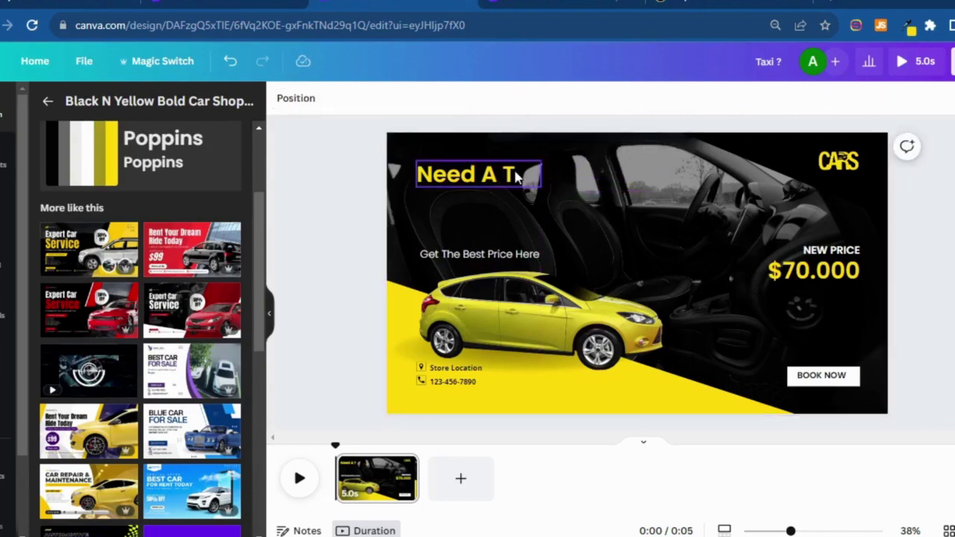
{"action": "left_click", "coordinate": [519, 175]}
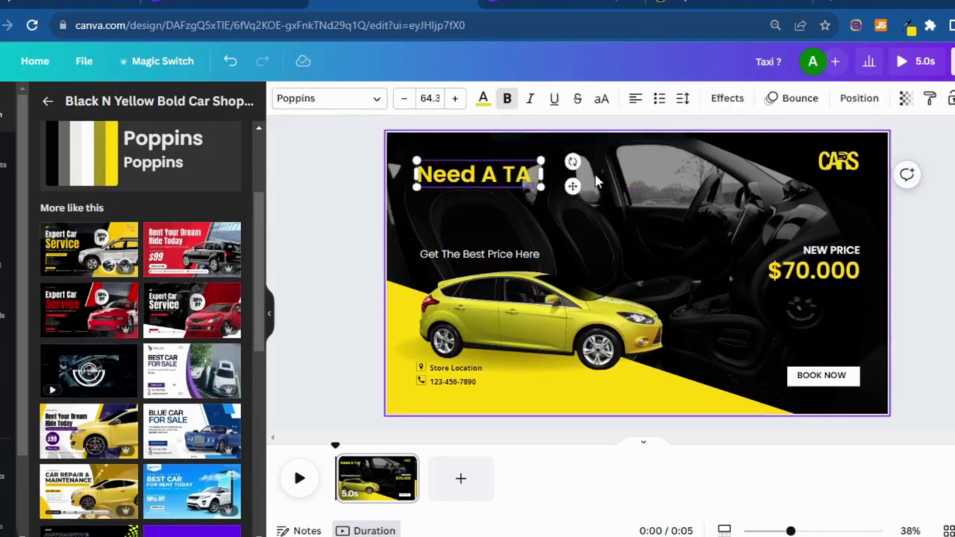
{"action": "type", "text": "axi"}
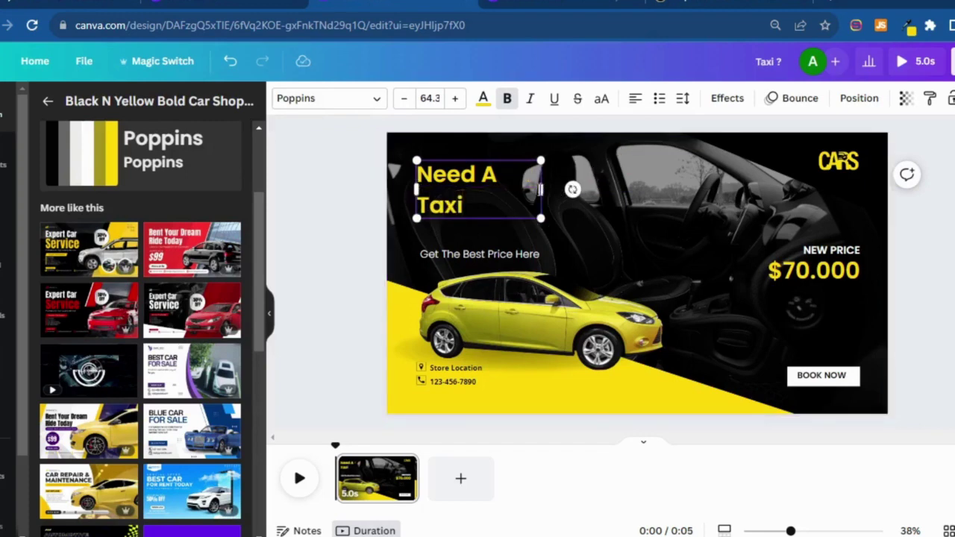
Widen the headline's text box so "Need A Taxi" fits on one line and place the cursor after "Taxi"
{"action": "left_click_drag", "start_coordinate": [540, 188], "coordinate": [618, 185]}
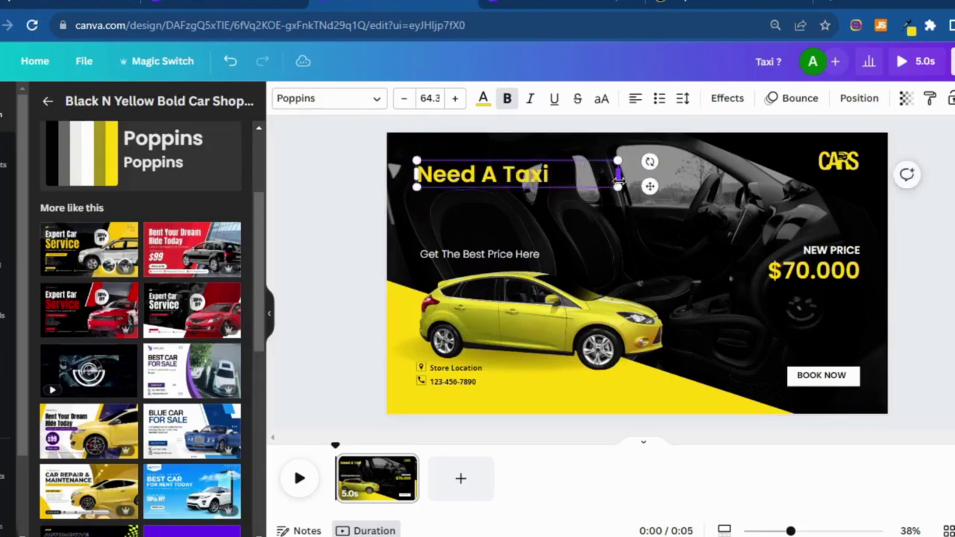
{"action": "left_click", "coordinate": [565, 198]}
{"action": "left_click", "coordinate": [575, 174]}
Open the website executiveplus.co.uk in a new browser tab
{"action": "left_click", "coordinate": [832, 5]}
{"action": "type", "text": "W"}
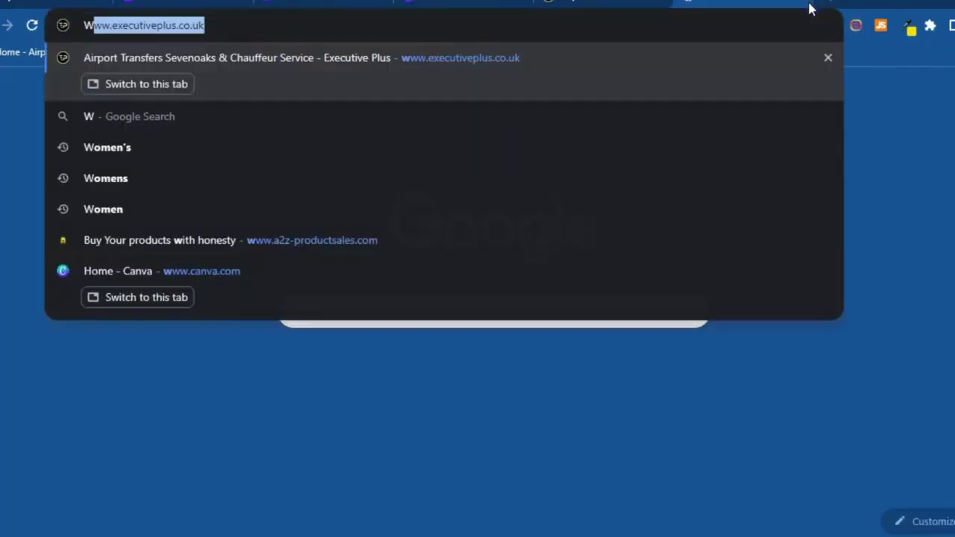
{"action": "key", "text": "BackSpace"}
{"action": "type", "text": "E"}
{"action": "key", "text": "BackSpace"}
{"action": "key", "text": "BackSpace"}
{"action": "type", "text": "e"}
{"action": "key", "text": "BackSpace"}
{"action": "key", "text": "BackSpace"}
{"action": "type", "text": "E"}
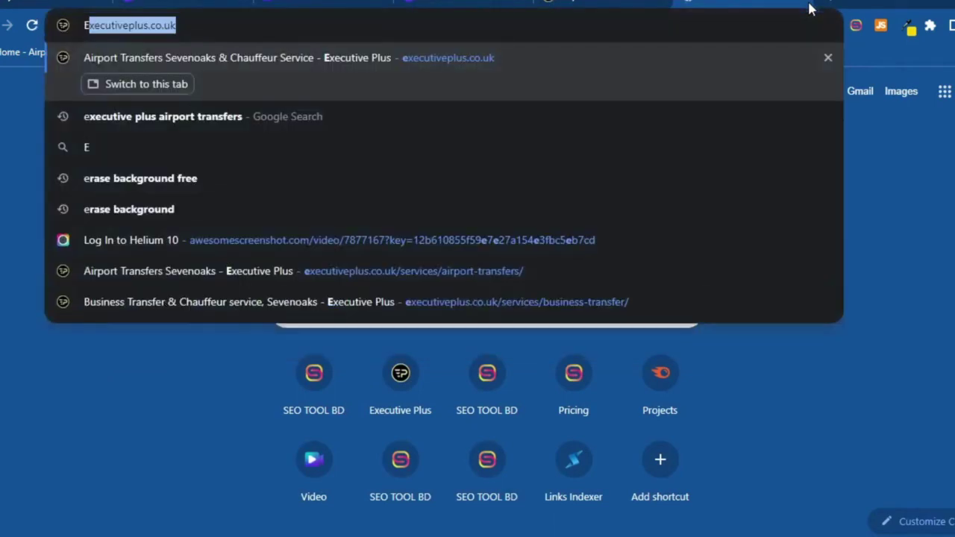
{"action": "key", "text": "BackSpace"}
{"action": "key", "text": "BackSpace"}
{"action": "type", "text": "e"}
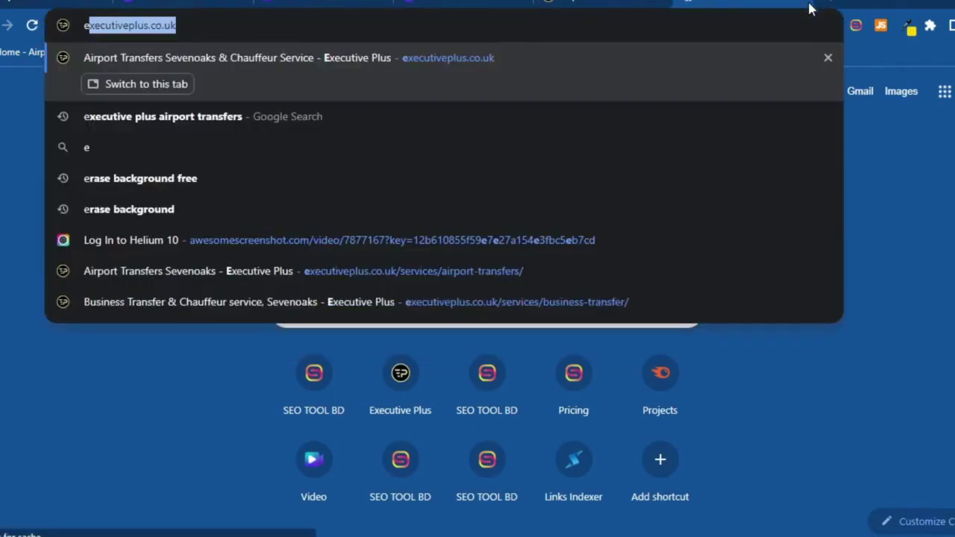
{"action": "key", "text": "Return"}
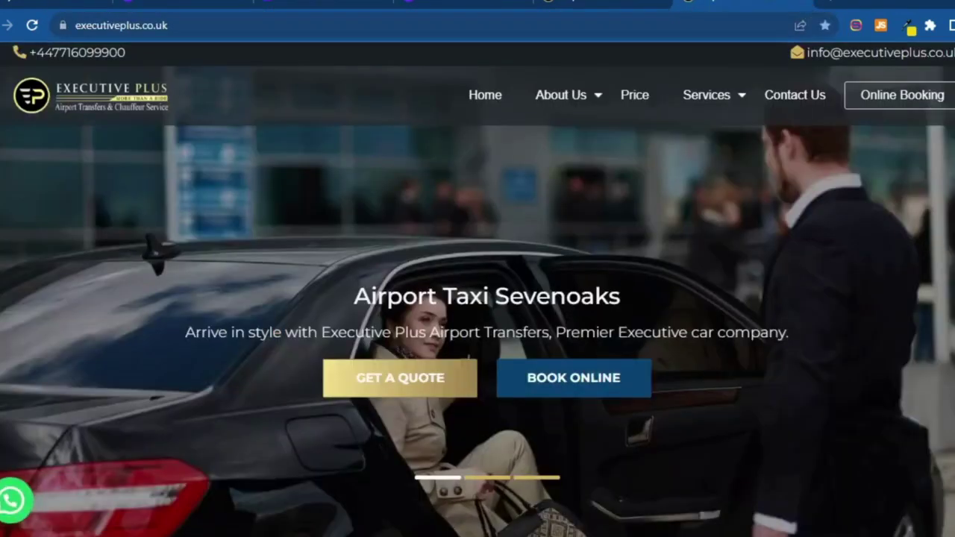
Examine the business contact details on the Executive Plus Contact Us page down to its footer, and close that page
{"action": "left_click", "coordinate": [785, 103]}
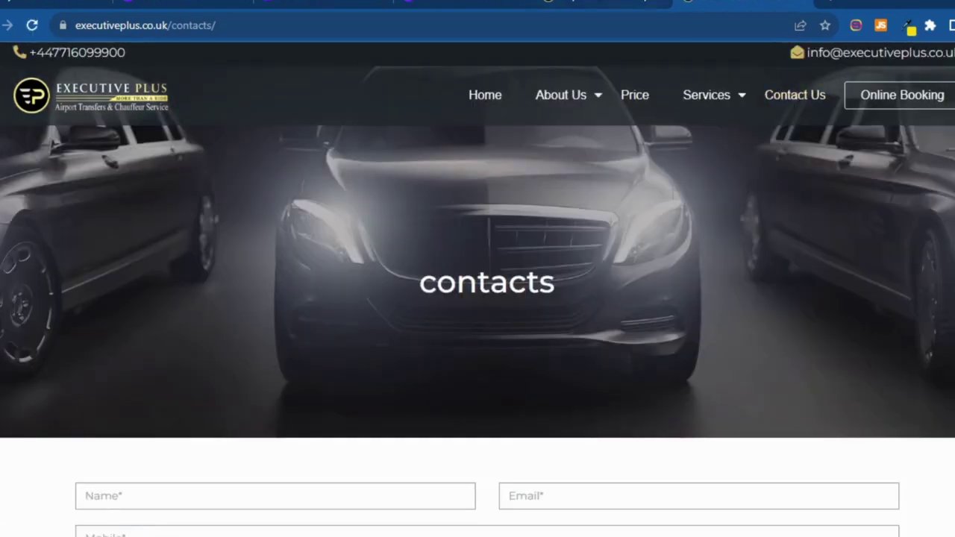
{"action": "left_click", "coordinate": [597, 4]}
{"action": "left_click", "coordinate": [321, 6]}
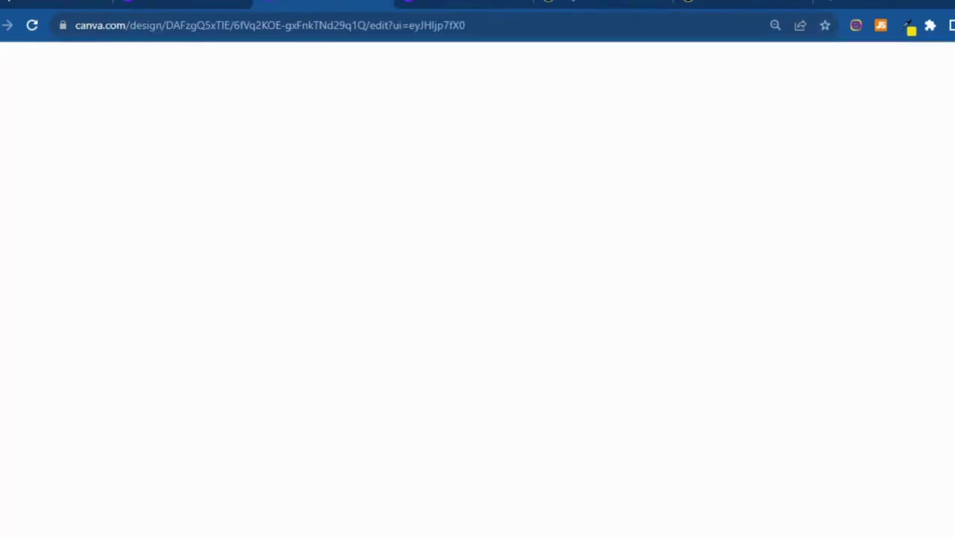
{"action": "left_click", "coordinate": [736, 4]}
{"action": "scroll", "coordinate": [736, 262], "scroll_direction": "down", "scroll_amount": 8}
{"action": "scroll", "coordinate": [717, 257], "scroll_direction": "down", "scroll_amount": 11}
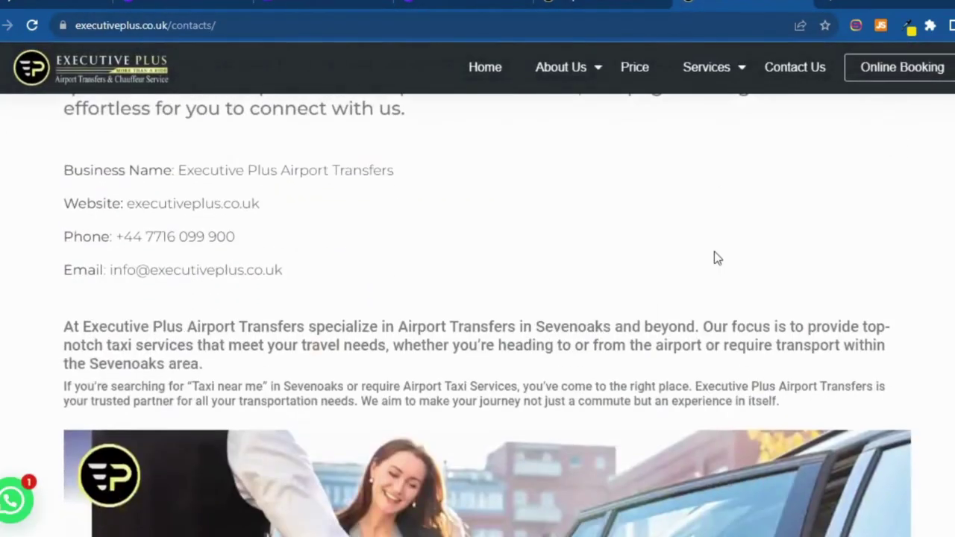
{"action": "scroll", "coordinate": [694, 273], "scroll_direction": "down", "scroll_amount": 3}
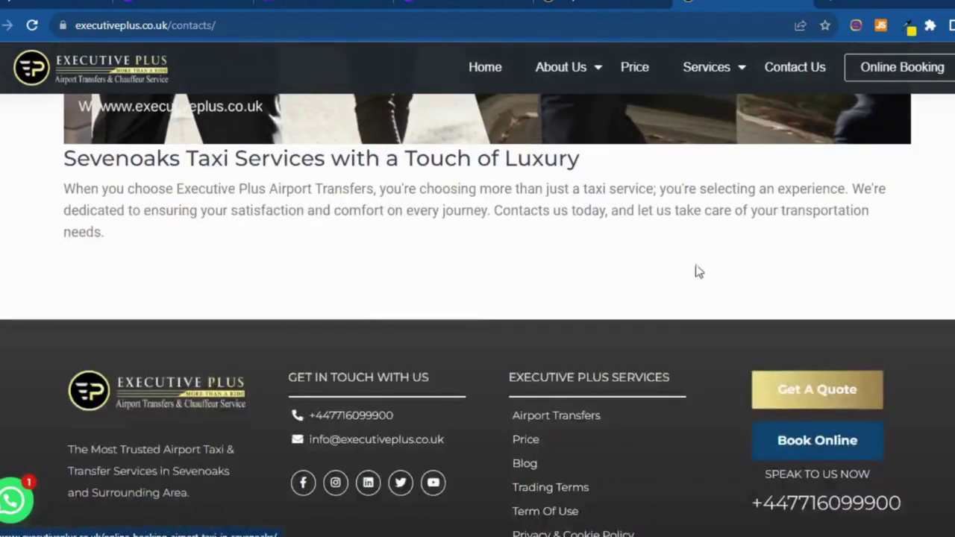
{"action": "left_click", "coordinate": [804, 5]}
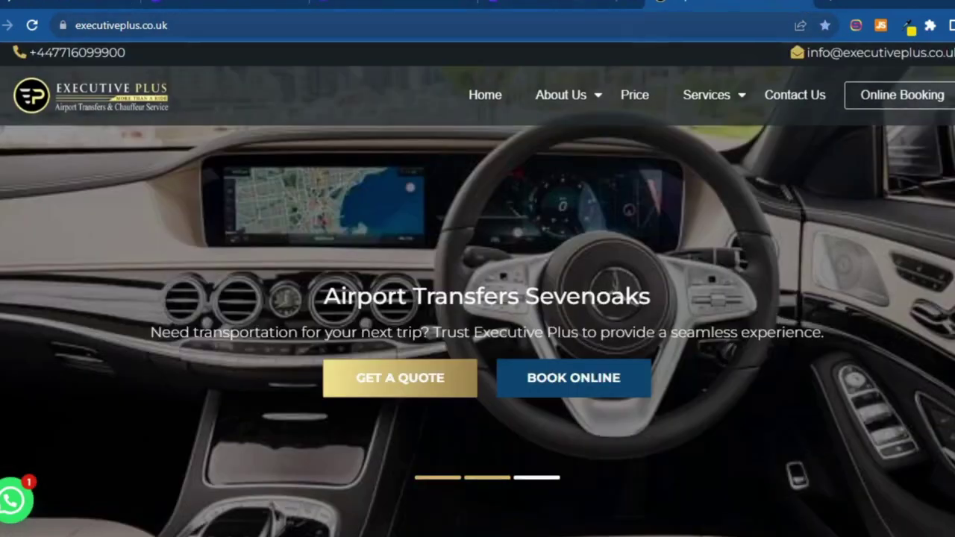
Open the Gallery page of the Executive Plus website and view its pictures
{"action": "left_click", "coordinate": [560, 4]}
{"action": "left_click", "coordinate": [396, 4]}
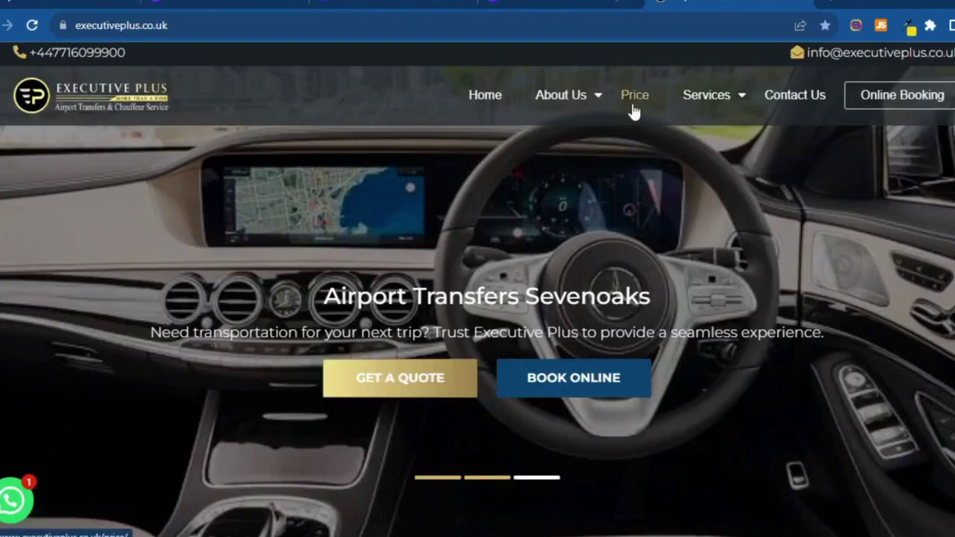
{"action": "mouse_move", "coordinate": [714, 98]}
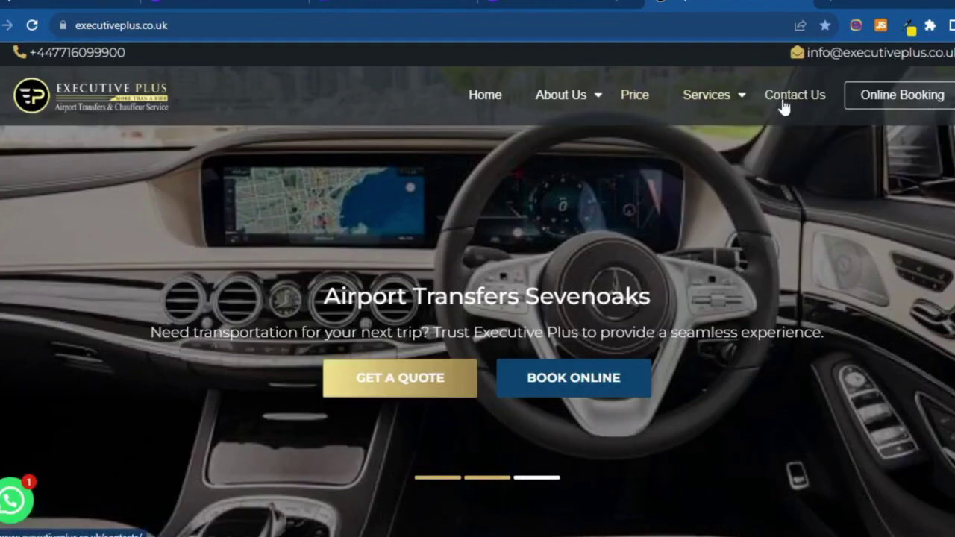
{"action": "mouse_move", "coordinate": [572, 100]}
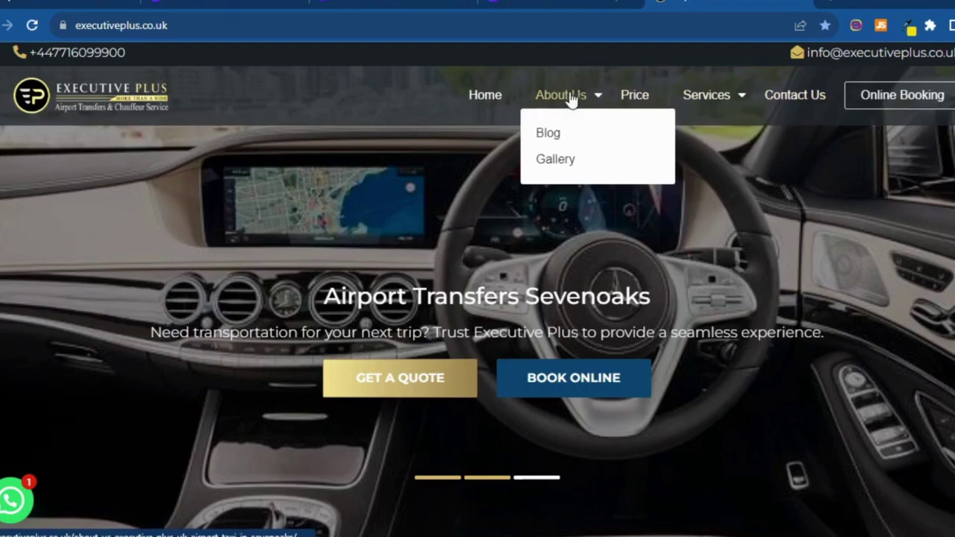
{"action": "left_click", "coordinate": [552, 160]}
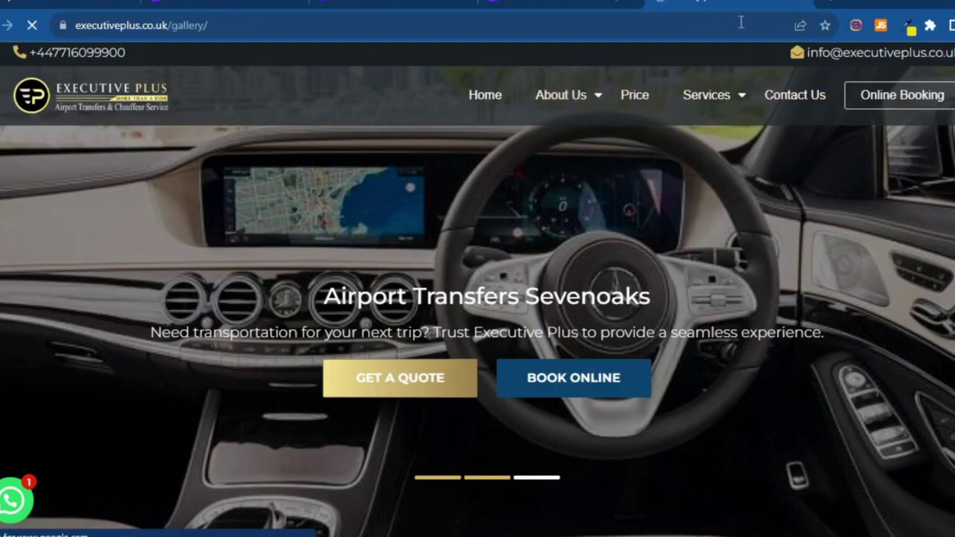
{"action": "scroll", "coordinate": [614, 264], "scroll_direction": "down", "scroll_amount": 3}
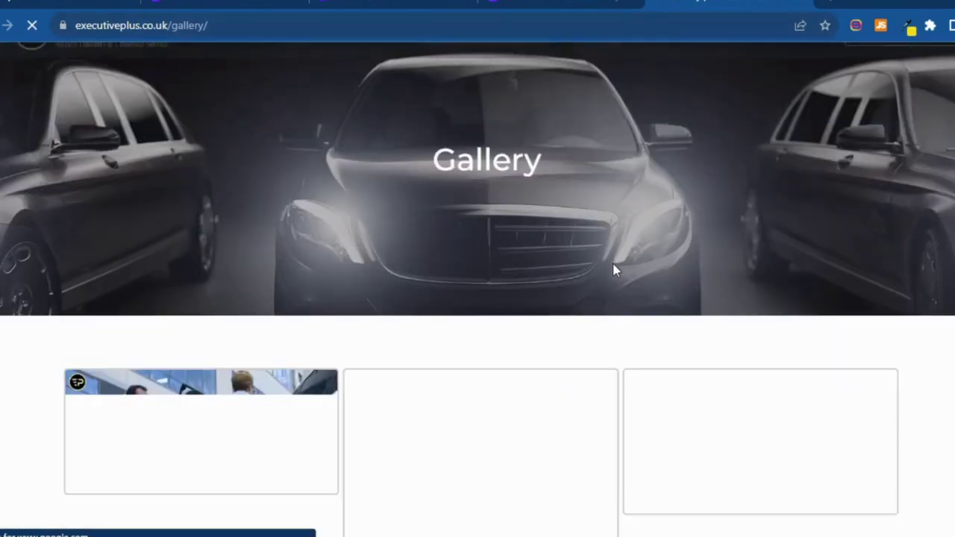
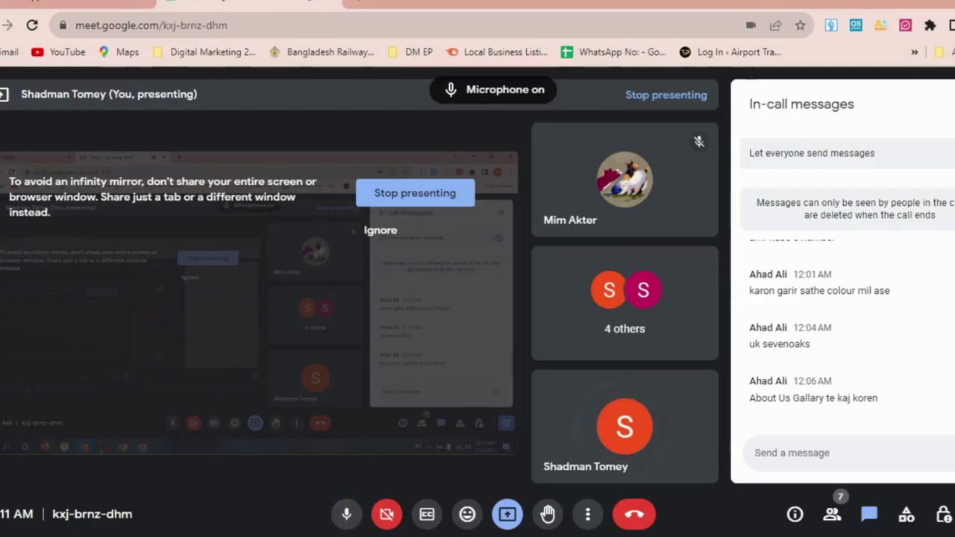
Switch from Google Meet to the design's browser window and show the Google results for "airport transfers sevenoaks"
{"action": "key", "text": "alt+Tab"}
{"action": "key", "text": "alt+Tab"}
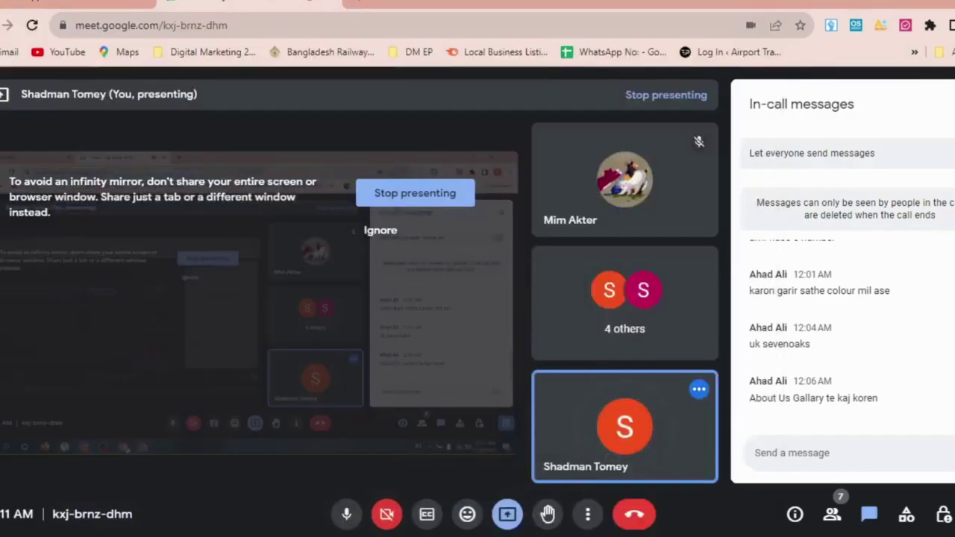
{"action": "key", "text": "alt+Tab"}
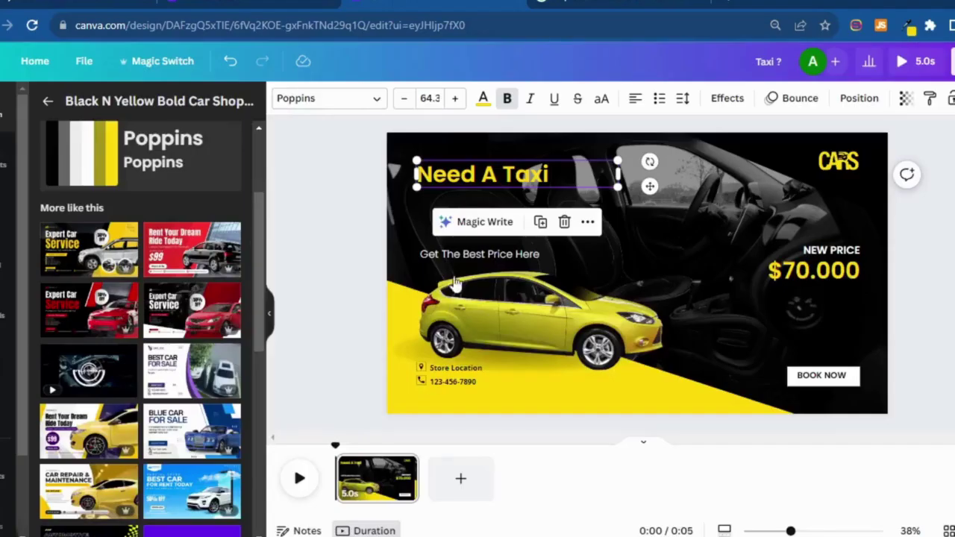
{"action": "left_click", "coordinate": [597, 4]}
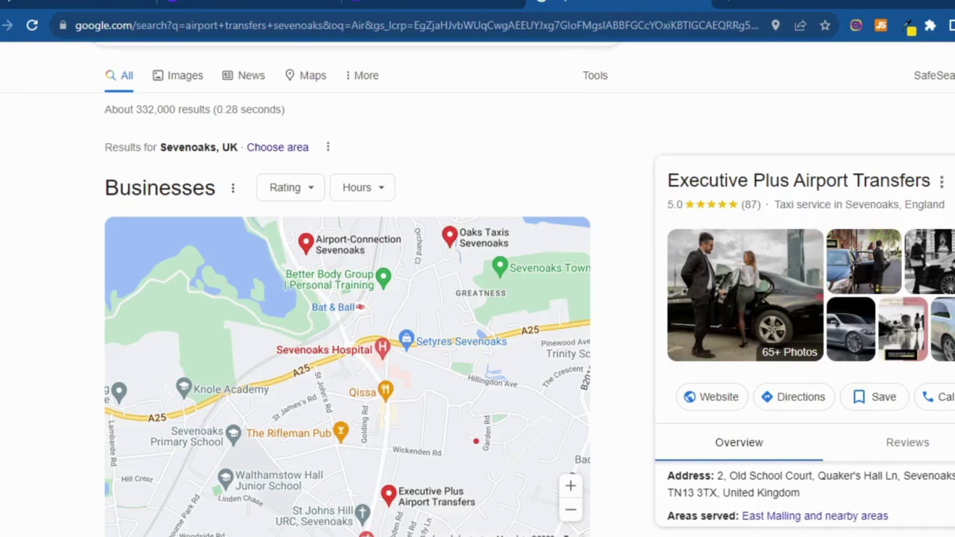
{"action": "key", "text": "alt+Tab"}
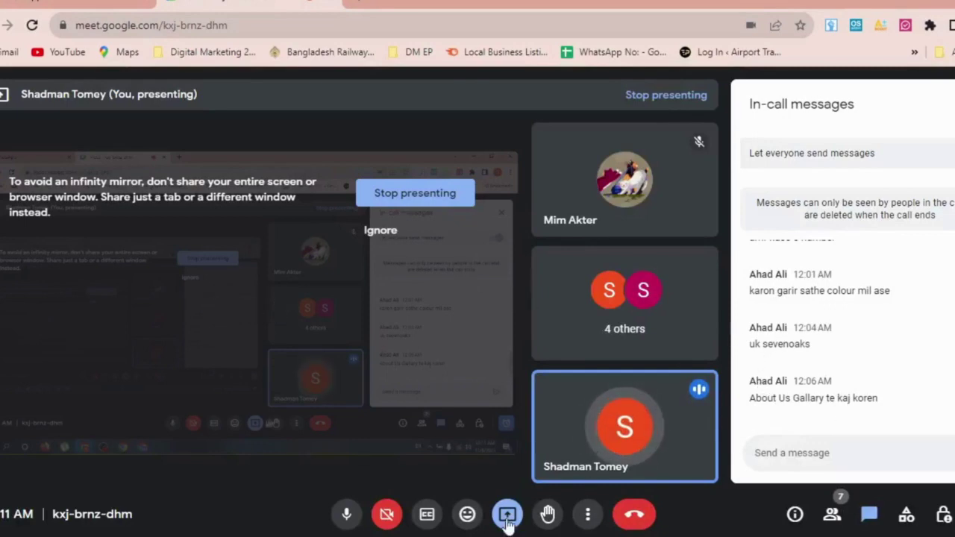
{"action": "key", "text": "alt+Tab"}
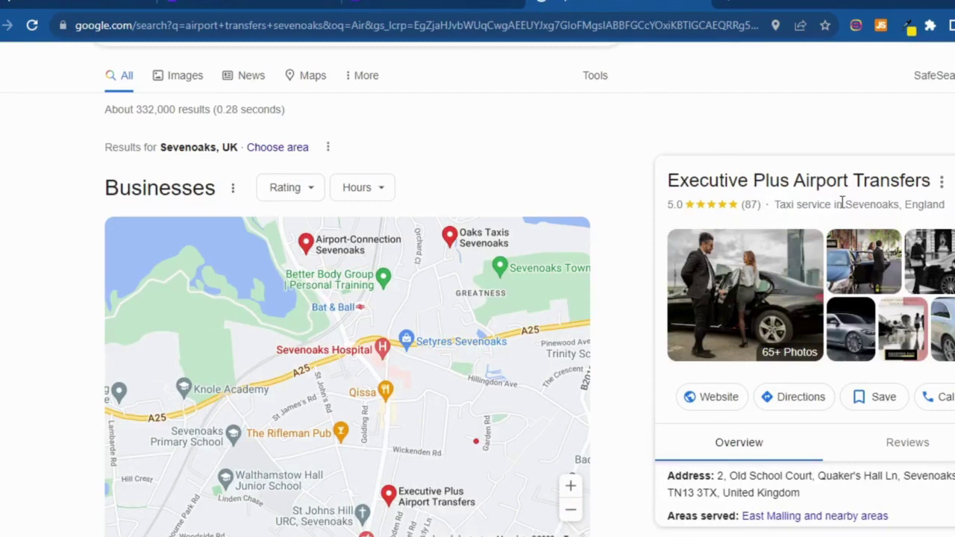
Copy the word "Sevenoaks" from the Executive Plus Airport Transfers listing and paste it after "Need A Taxi" in the Canva headline
{"action": "left_click_drag", "start_coordinate": [848, 208], "coordinate": [896, 207]}
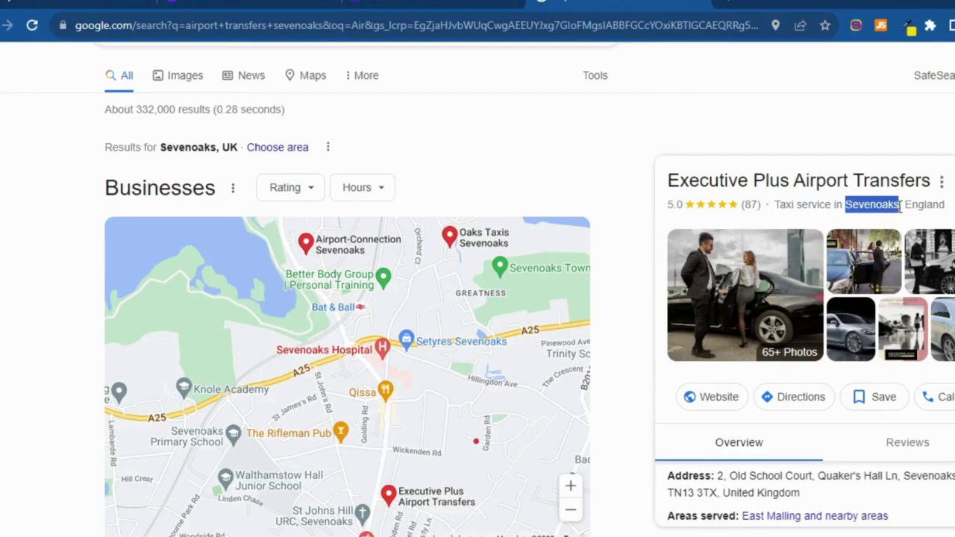
{"action": "left_click", "coordinate": [896, 208]}
{"action": "double_click", "coordinate": [891, 207]}
{"action": "right_click", "coordinate": [847, 203]}
{"action": "left_click", "coordinate": [888, 222]}
{"action": "key", "text": "ctrl+shift+Tab"}
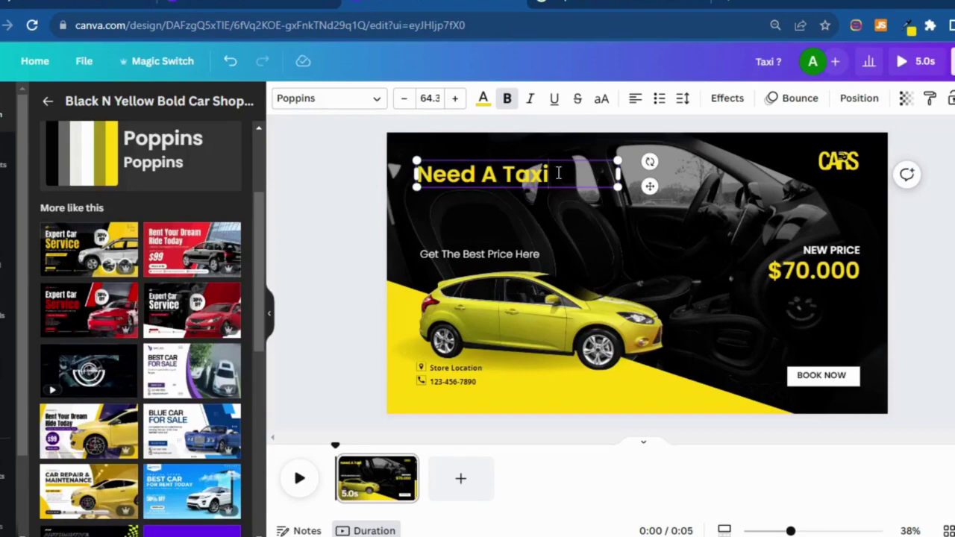
{"action": "key", "text": "ctrl+v"}
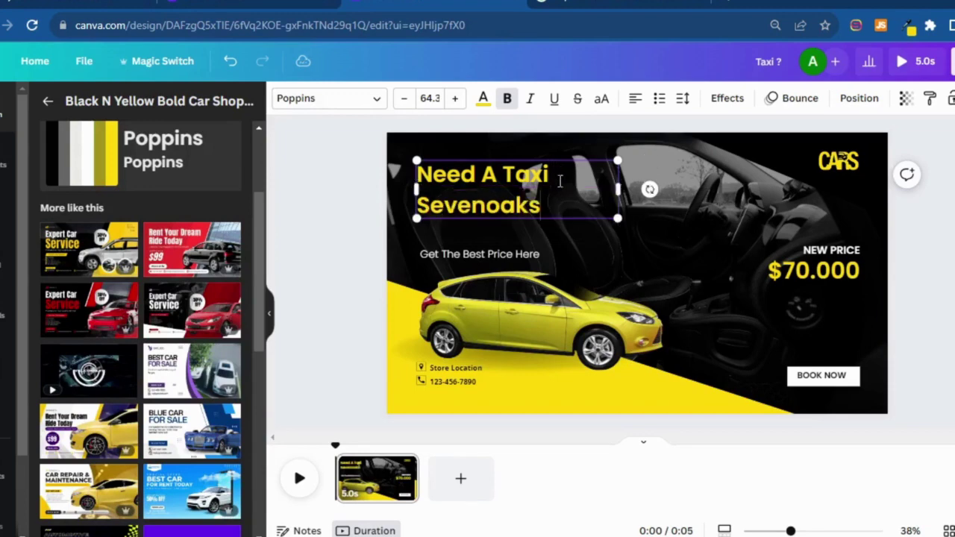
Reduce the font size of the "Need A Taxi Sevenoaks" headline to 59.3
{"action": "left_click", "coordinate": [403, 98]}
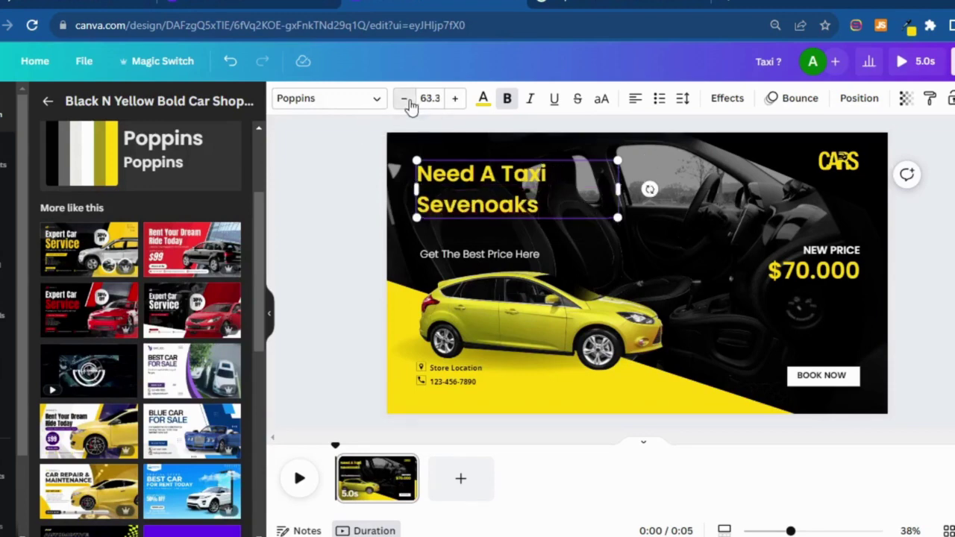
{"action": "left_click", "coordinate": [404, 98]}
{"action": "left_click", "coordinate": [404, 98]}
{"action": "left_click", "coordinate": [404, 97]}
{"action": "left_click", "coordinate": [404, 98]}
Widen the headline's text box to about 950 so "Need A Taxi Sevenoaks" fits on one line
{"action": "double_click", "coordinate": [525, 207]}
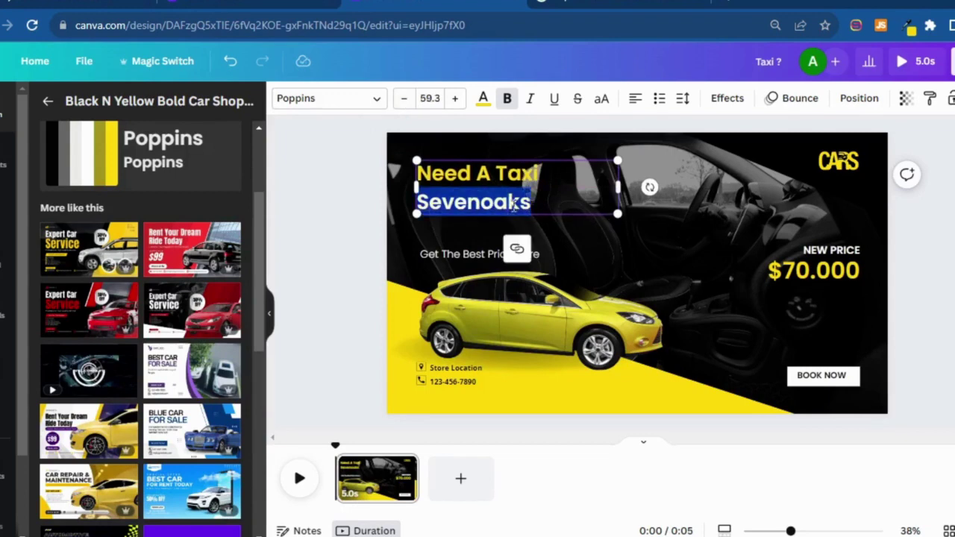
{"action": "left_click", "coordinate": [608, 189]}
{"action": "left_click_drag", "start_coordinate": [651, 187], "coordinate": [668, 186]}
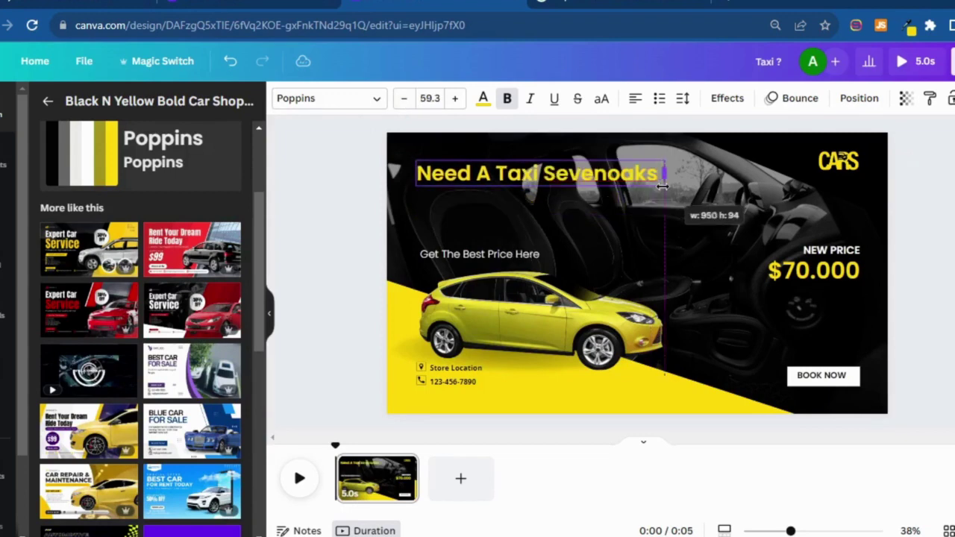
{"action": "left_click", "coordinate": [628, 234]}
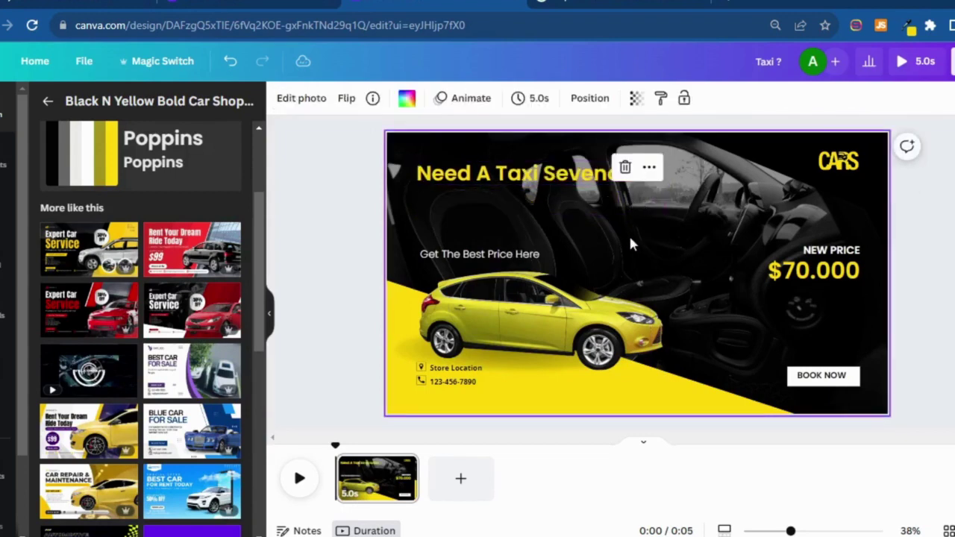
{"action": "left_click", "coordinate": [577, 179]}
{"action": "left_click", "coordinate": [729, 212]}
{"action": "left_click", "coordinate": [831, 165]}
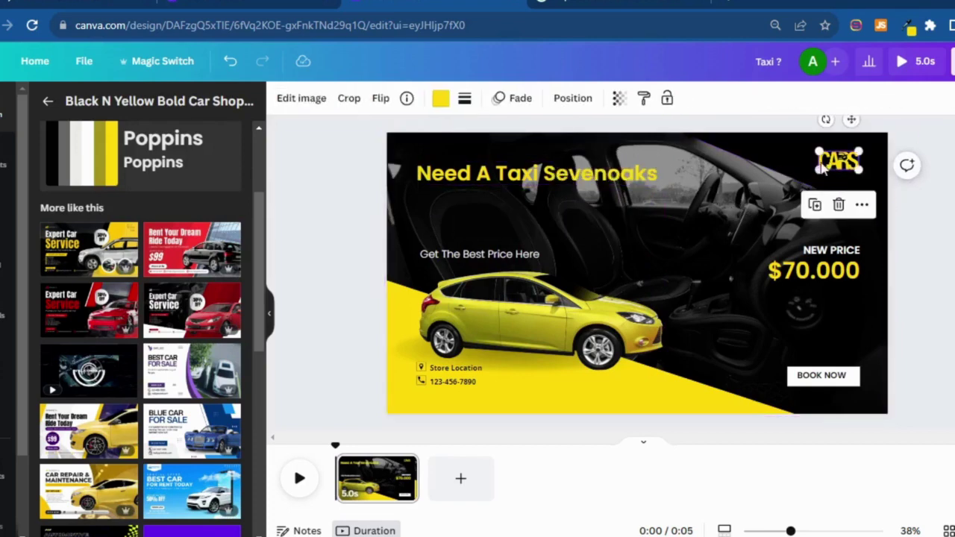
{"action": "left_click", "coordinate": [782, 192]}
{"action": "left_click", "coordinate": [840, 167]}
{"action": "left_click", "coordinate": [762, 212]}
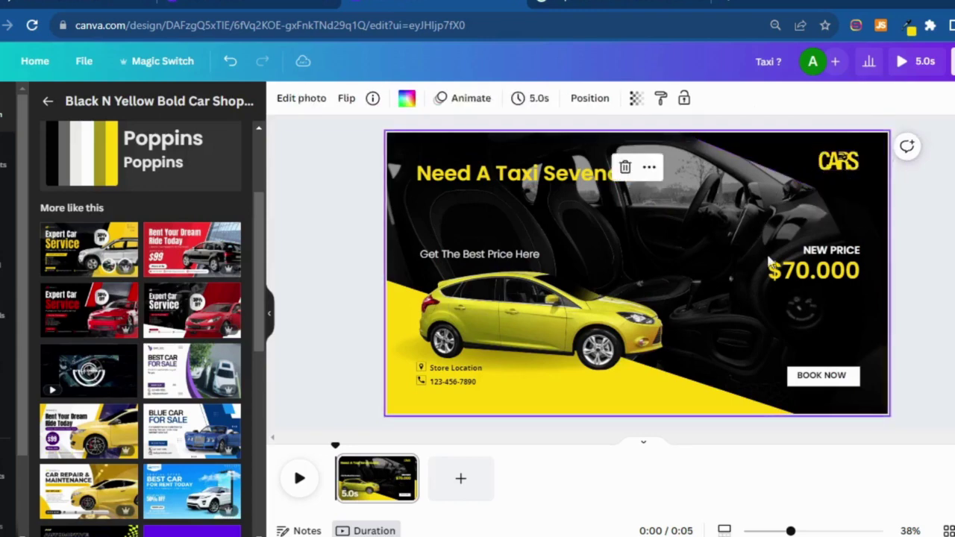
Delete the "$70.000" price, the "NEW PRICE" label above it and the CARS logo from the design
{"action": "left_click", "coordinate": [839, 256]}
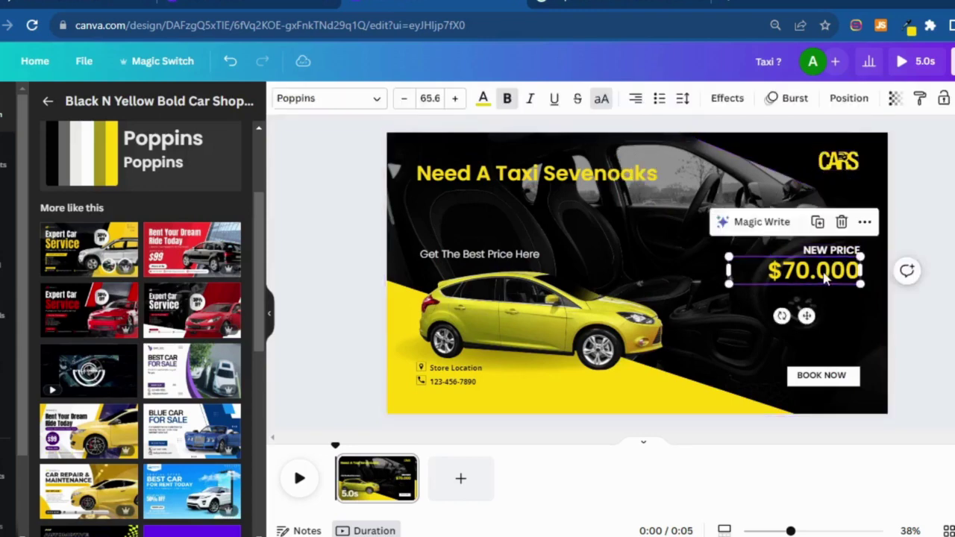
{"action": "left_click", "coordinate": [840, 222]}
{"action": "left_click", "coordinate": [835, 255]}
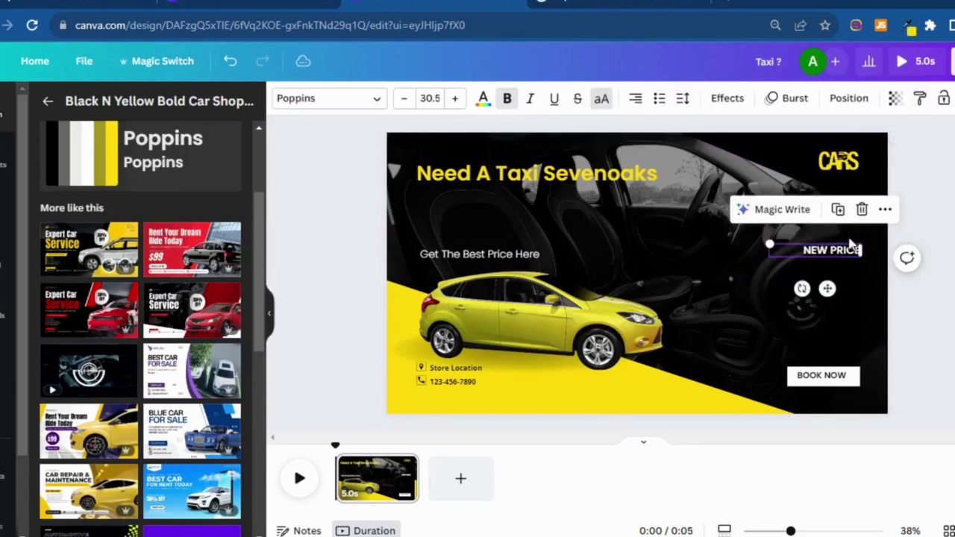
{"action": "left_click", "coordinate": [861, 209]}
{"action": "left_click", "coordinate": [845, 168]}
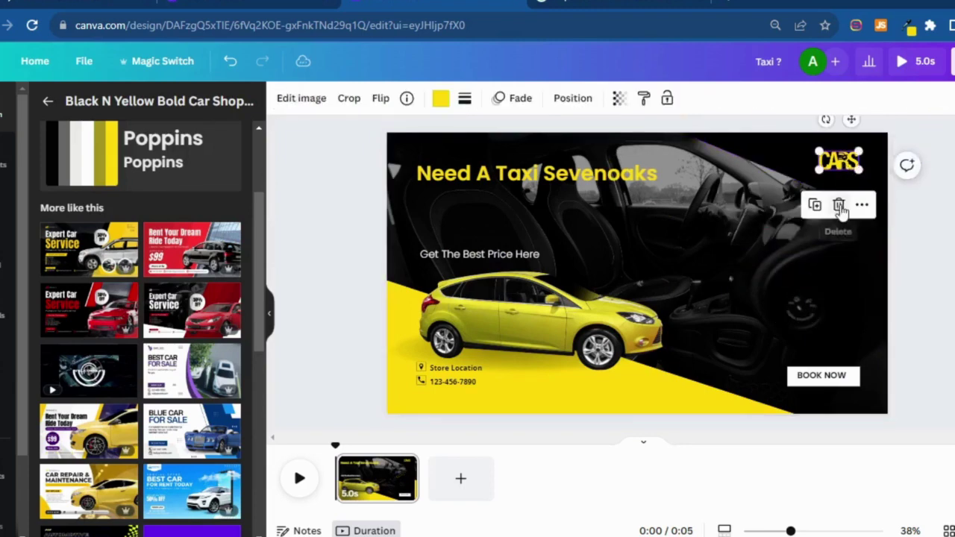
{"action": "left_click", "coordinate": [839, 206]}
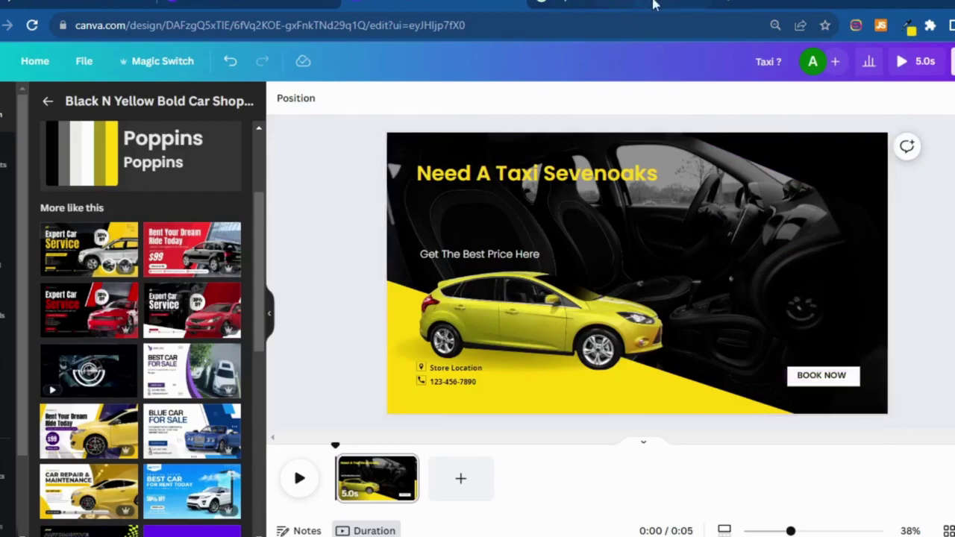
Load the Executive Plus website, executiveplus.co.uk, in the empty browser tab
{"action": "left_click", "coordinate": [725, 5]}
{"action": "type", "text": "executiveplus.co.uk"}
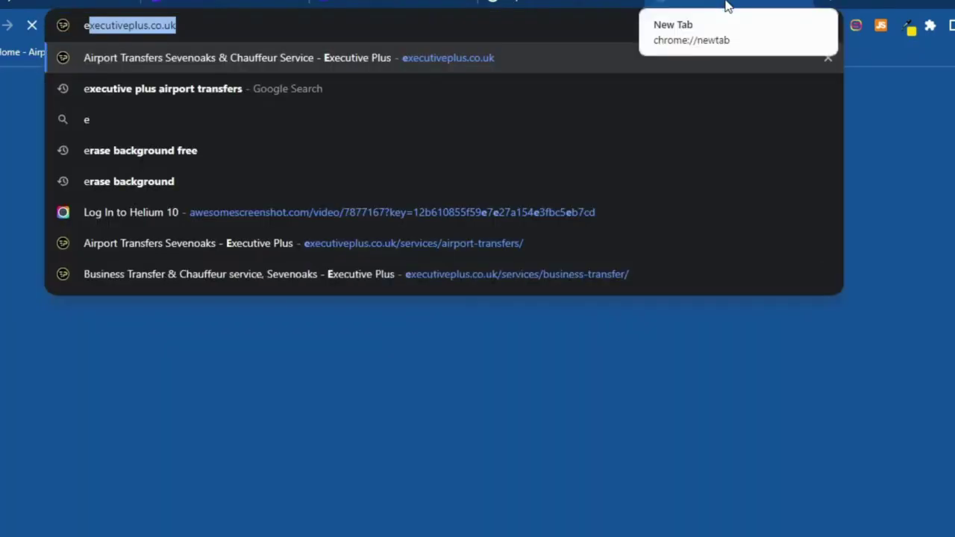
{"action": "key", "text": "Return"}
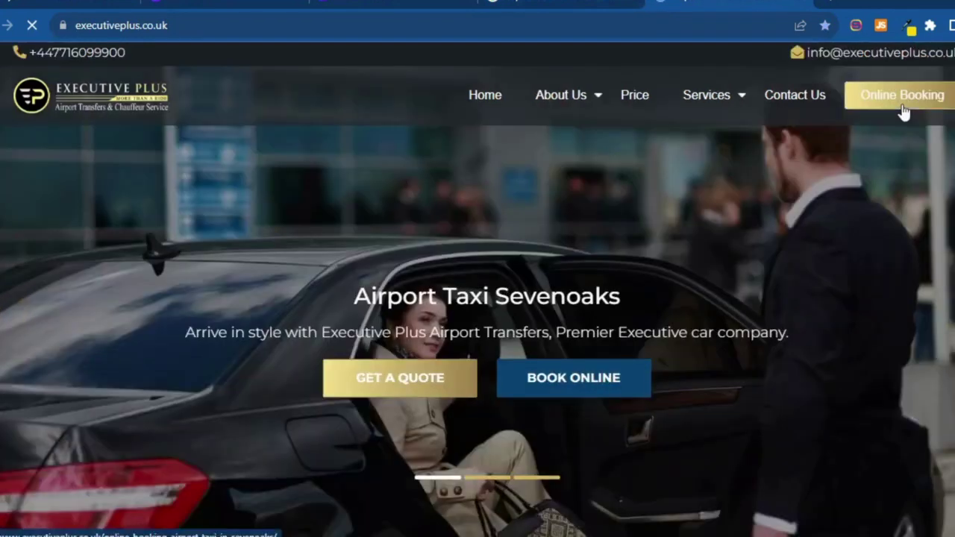
{"action": "left_click", "coordinate": [903, 110]}
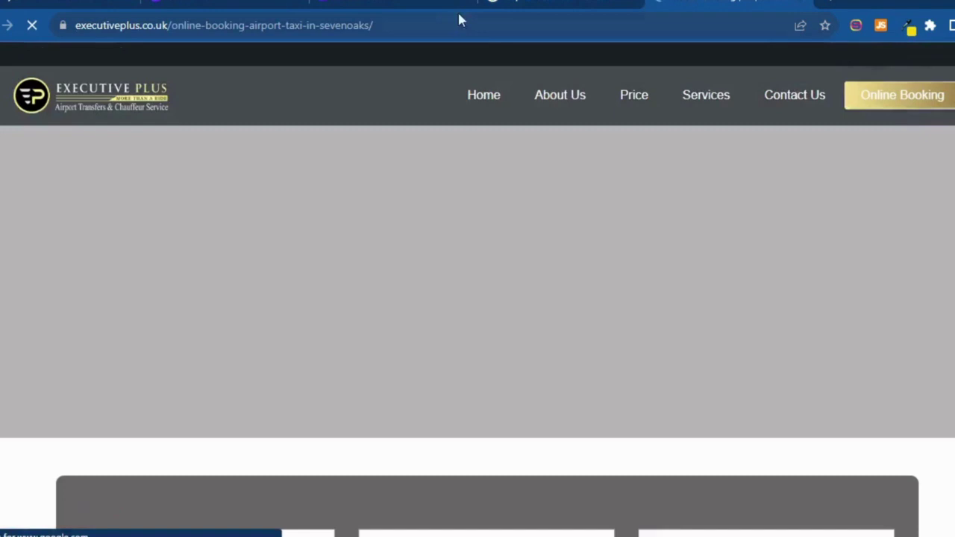
{"action": "left_click", "coordinate": [435, 24]}
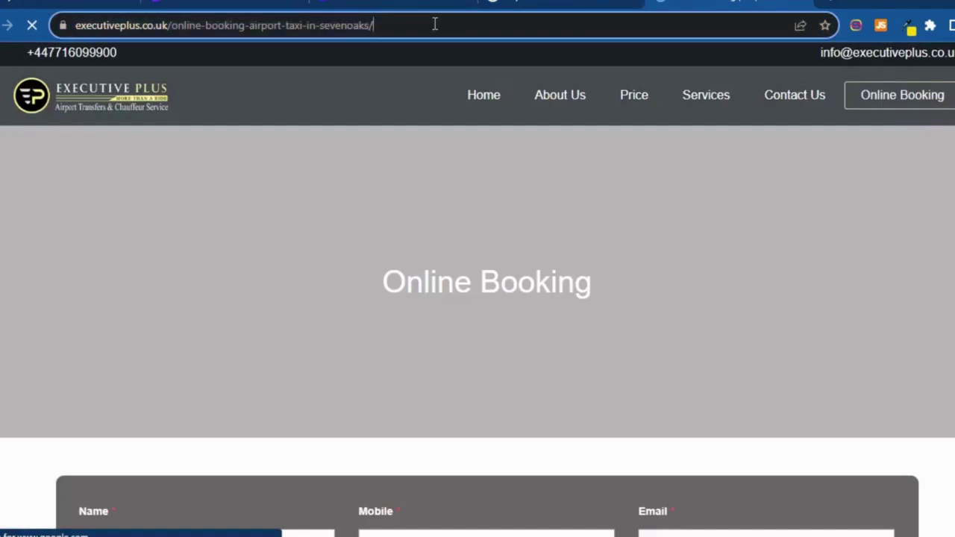
{"action": "right_click", "coordinate": [316, 32]}
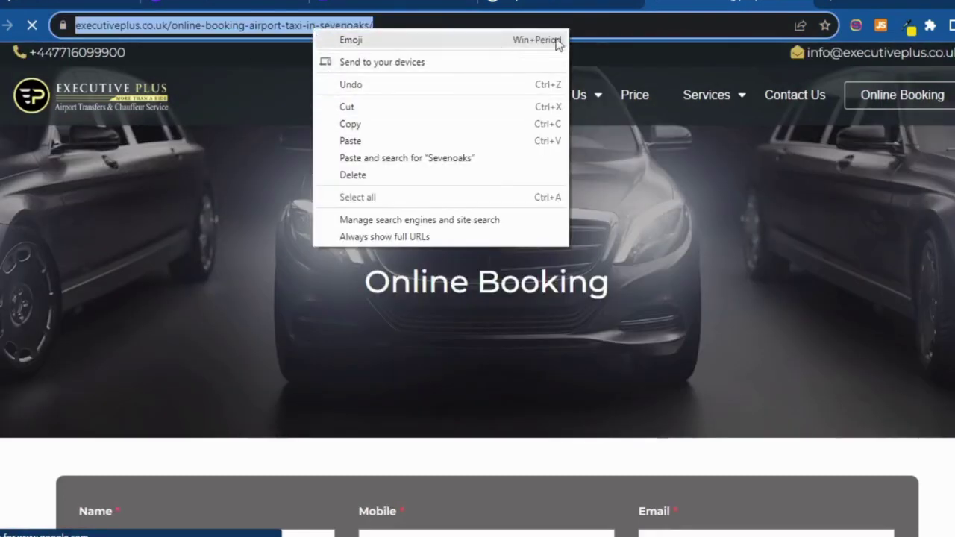
{"action": "left_click", "coordinate": [435, 25]}
{"action": "key", "text": "alt+Left"}
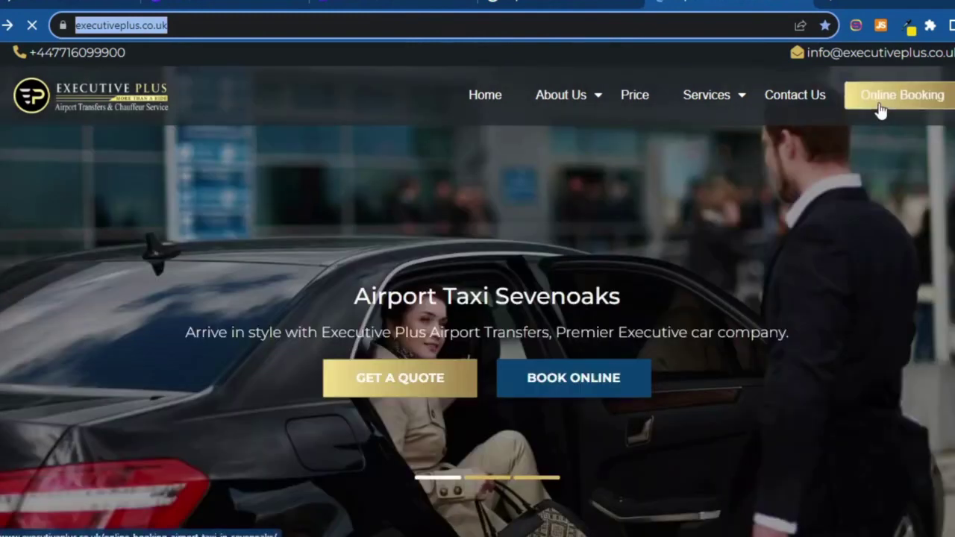
Open the website's Online Booking page, copy its full web address and return to the Canva design
{"action": "left_click", "coordinate": [881, 109]}
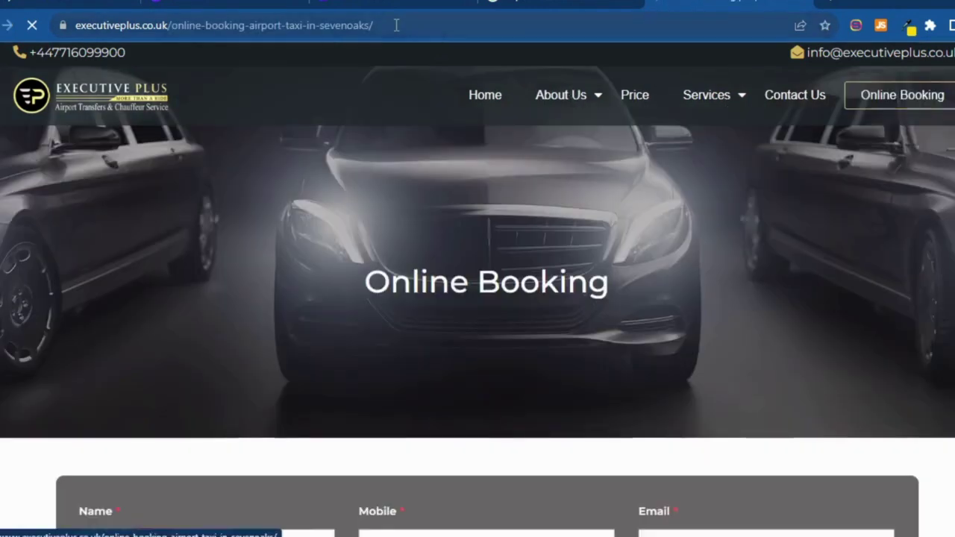
{"action": "left_click", "coordinate": [357, 29]}
{"action": "right_click", "coordinate": [357, 29]}
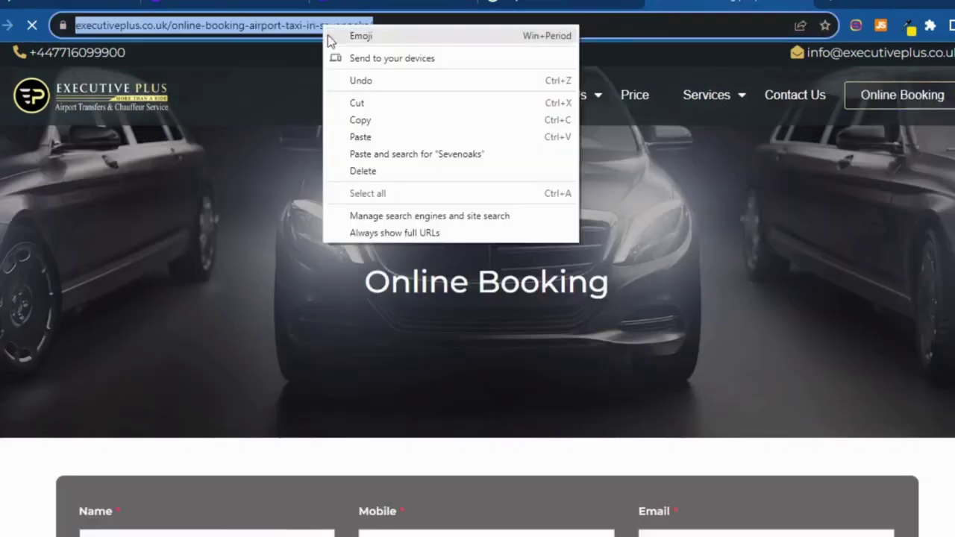
{"action": "left_click", "coordinate": [359, 122]}
{"action": "key", "text": "ctrl+shift+Tab"}
{"action": "key", "text": "ctrl+shift+Tab"}
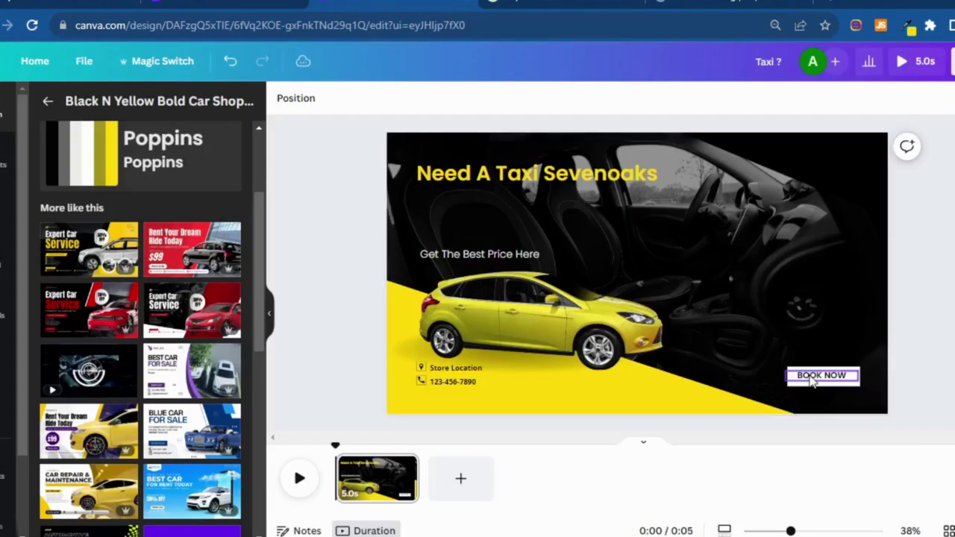
Link the "BOOK NOW" text to the copied online booking address and remove the text's underline
{"action": "left_click", "coordinate": [813, 380]}
{"action": "left_click", "coordinate": [825, 384]}
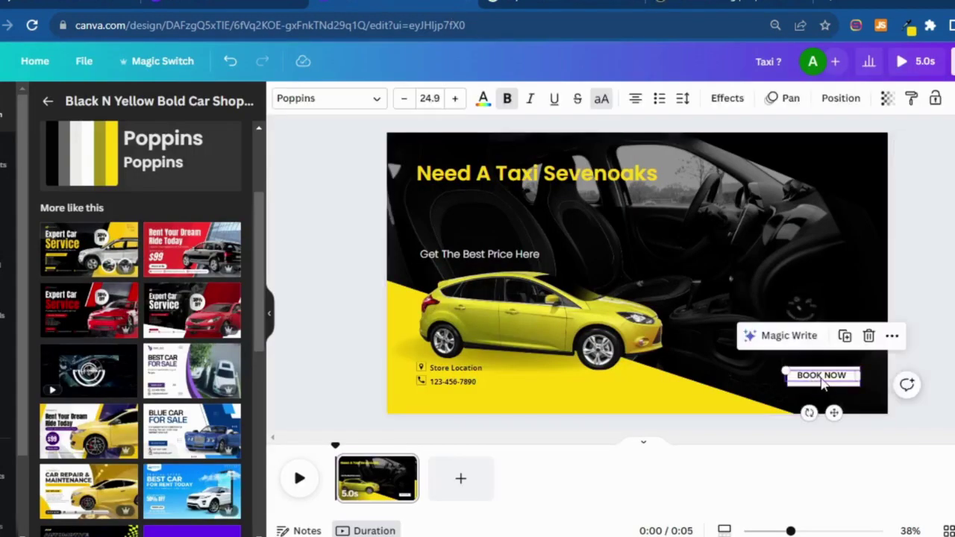
{"action": "left_click", "coordinate": [892, 337]}
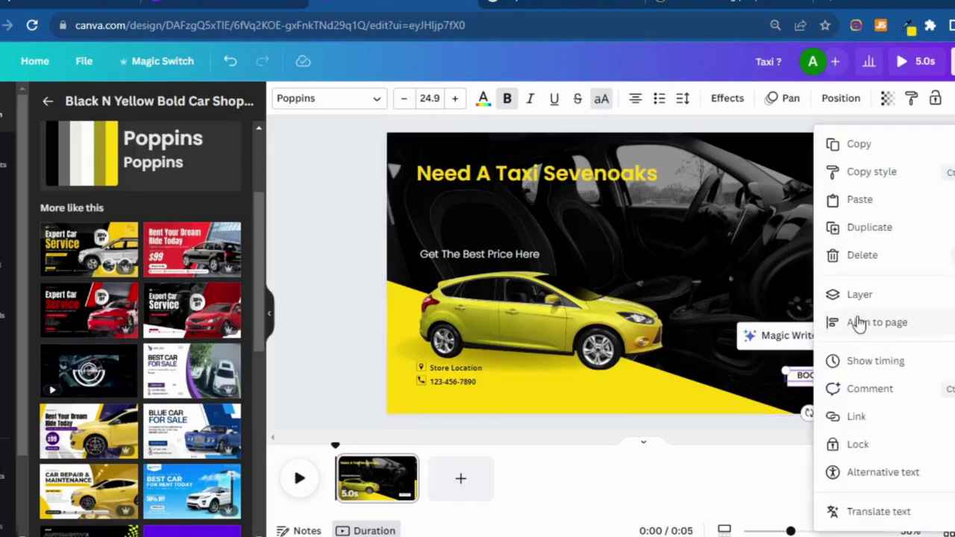
{"action": "left_click", "coordinate": [851, 417]}
{"action": "right_click", "coordinate": [802, 395]}
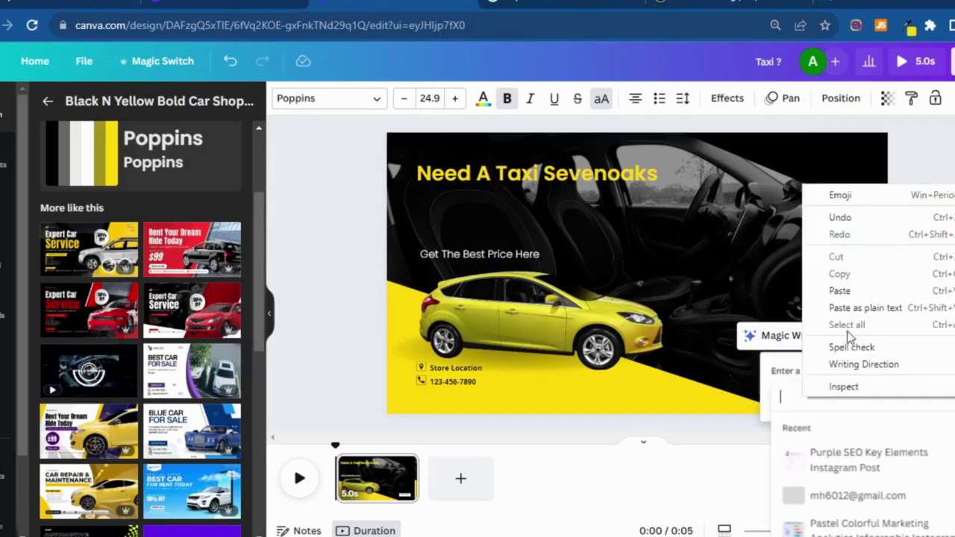
{"action": "left_click", "coordinate": [841, 291]}
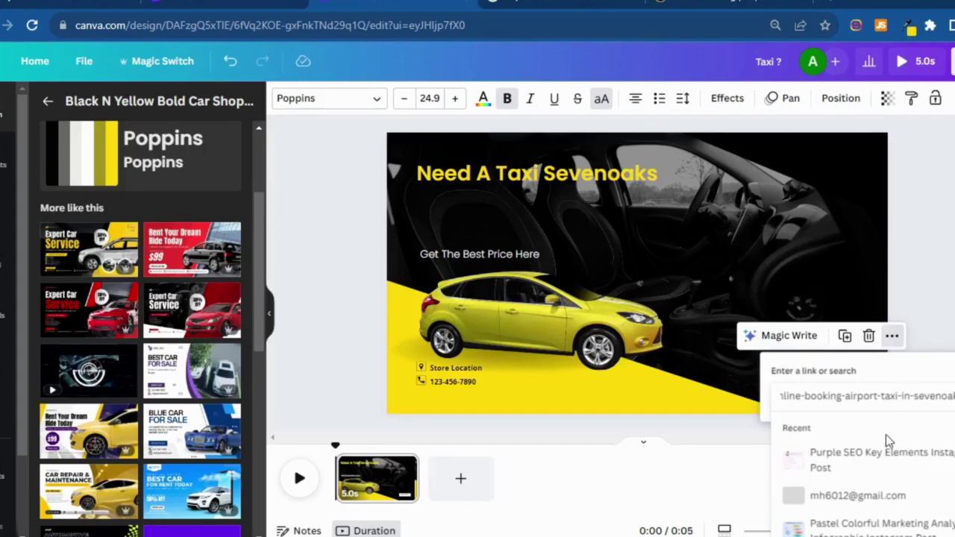
{"action": "left_click", "coordinate": [942, 313]}
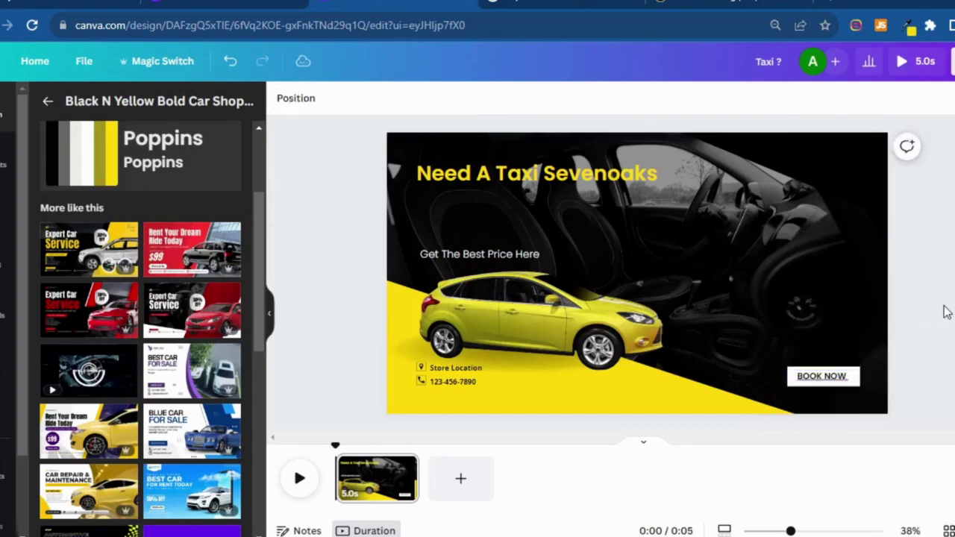
{"action": "left_click", "coordinate": [824, 377]}
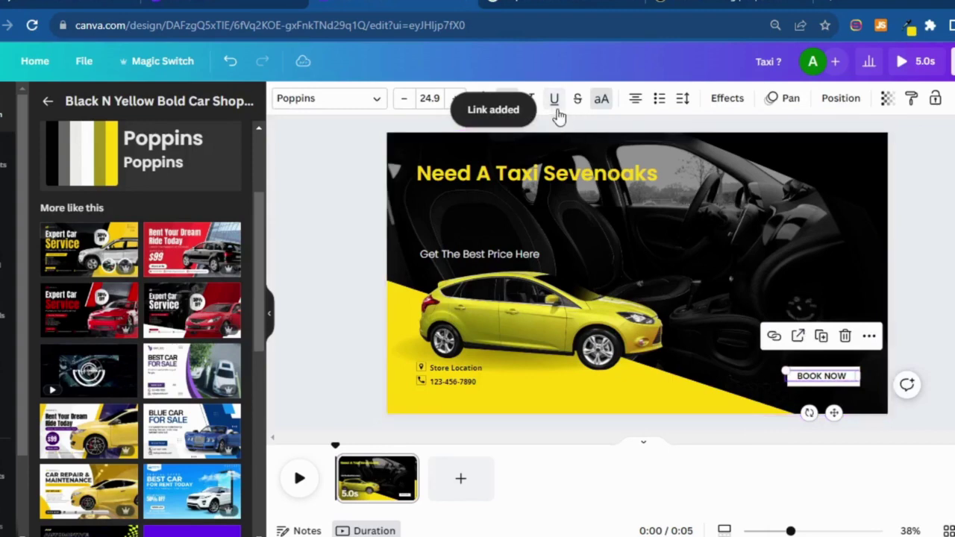
{"action": "left_click", "coordinate": [944, 341]}
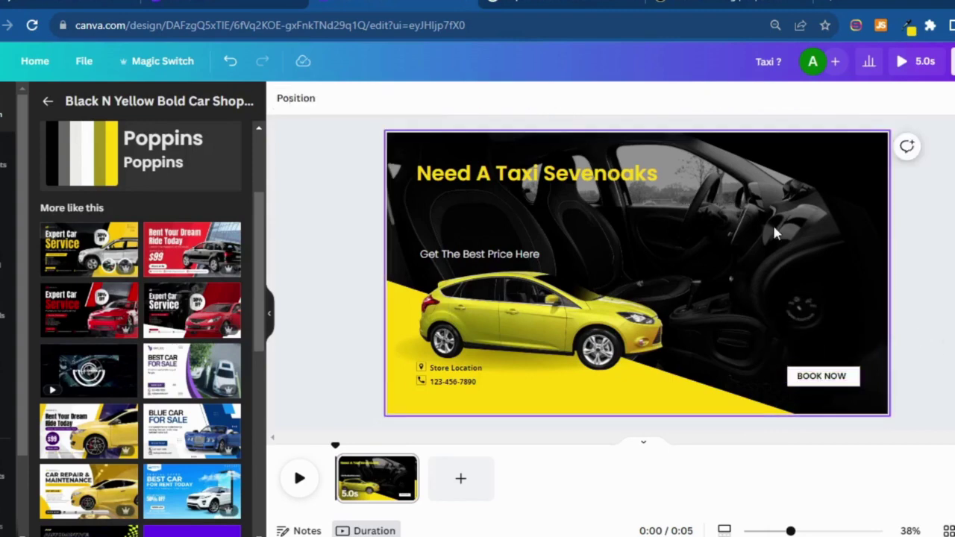
Set the font size of the "Need A Taxi Sevenoaks" headline to 60.3
{"action": "left_click", "coordinate": [575, 215]}
{"action": "left_click", "coordinate": [511, 173]}
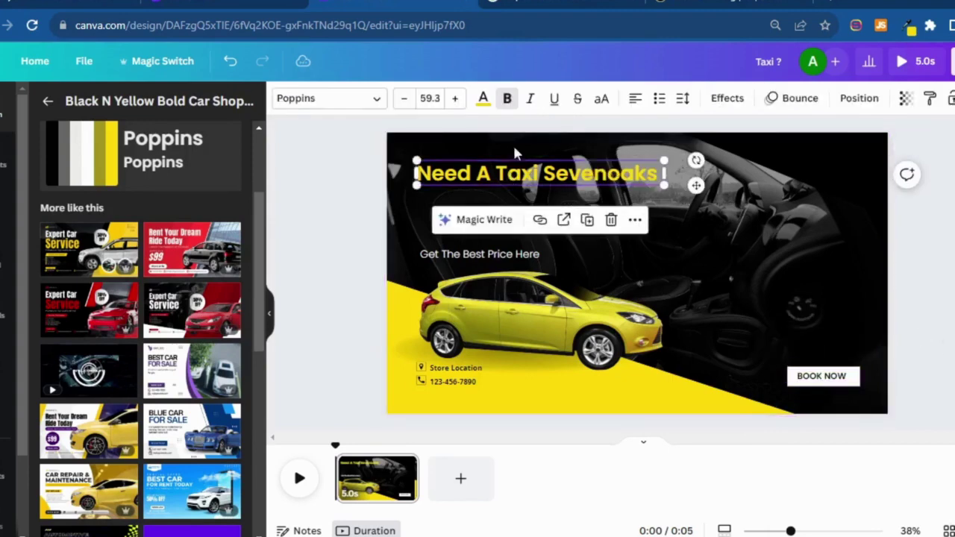
{"action": "left_click", "coordinate": [454, 99]}
{"action": "left_click", "coordinate": [454, 99]}
{"action": "left_click", "coordinate": [455, 99]}
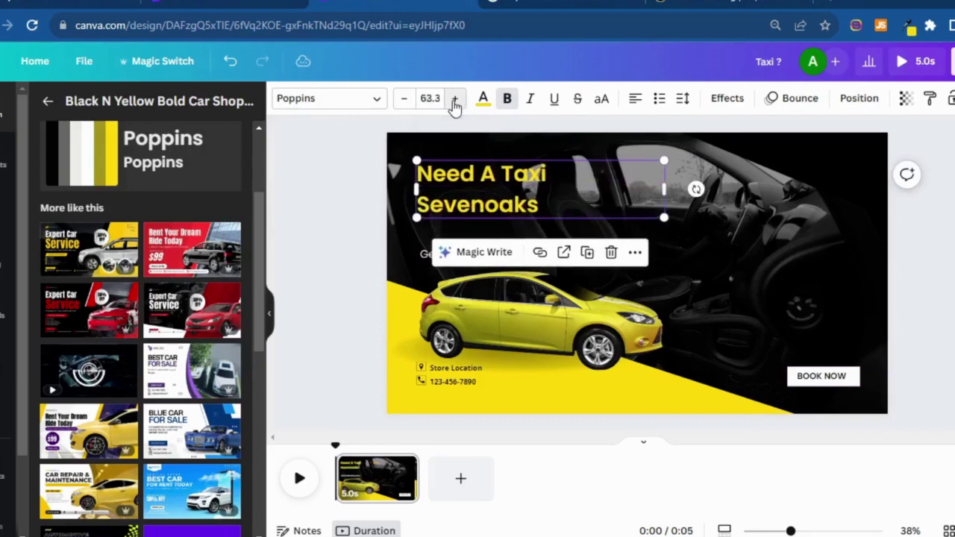
{"action": "left_click", "coordinate": [404, 103]}
{"action": "left_click", "coordinate": [404, 103]}
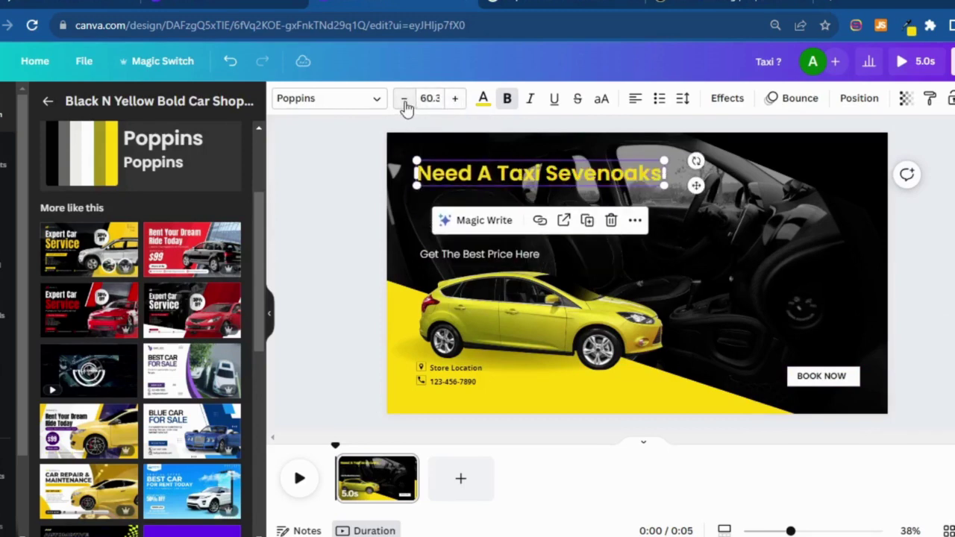
Widen the headline's text box slightly so there is spare room after "Sevenoaks"
{"action": "left_click", "coordinate": [740, 226]}
{"action": "left_click", "coordinate": [659, 176]}
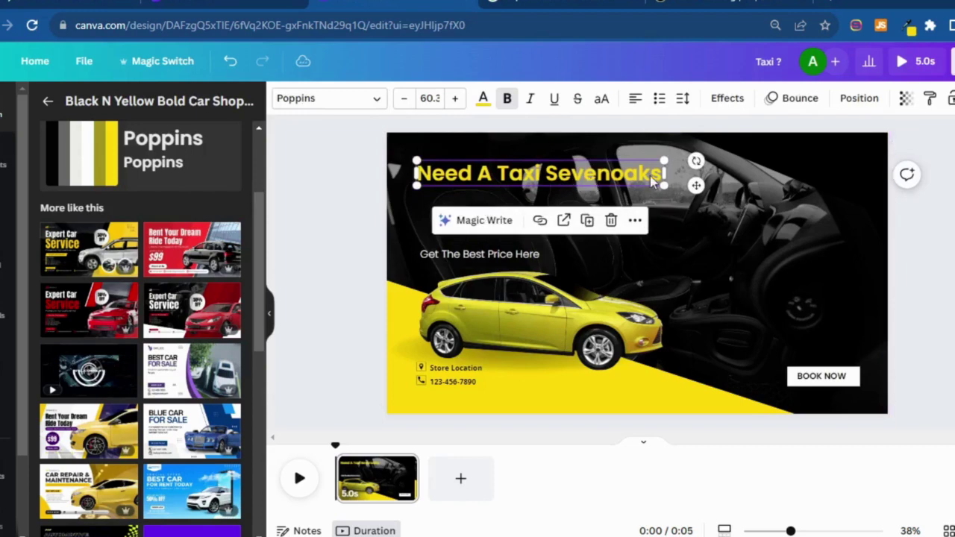
{"action": "left_click_drag", "start_coordinate": [667, 173], "coordinate": [684, 173]}
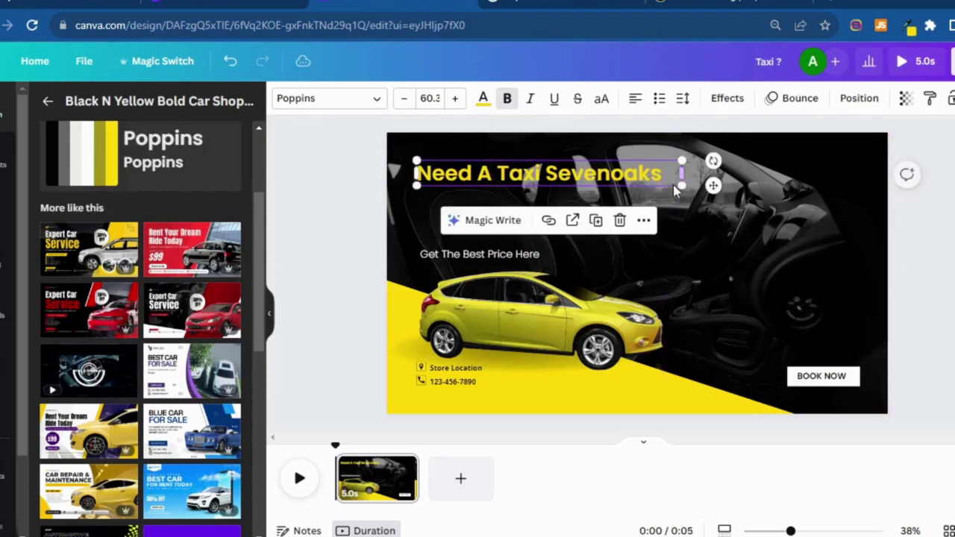
Select the "Get The Best Price Here" text and open the Price page of the Executive Plus website
{"action": "left_click", "coordinate": [501, 264]}
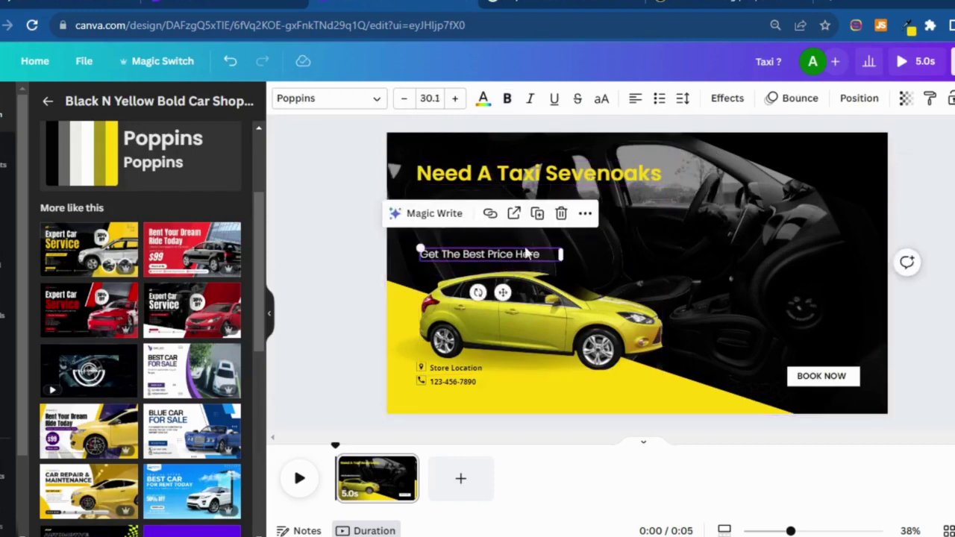
{"action": "left_click", "coordinate": [514, 214]}
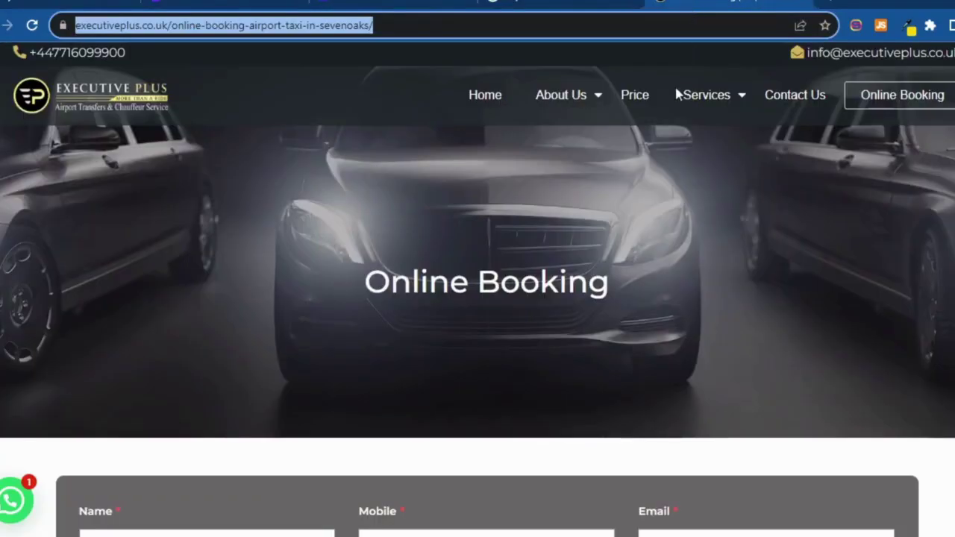
{"action": "left_click", "coordinate": [638, 98]}
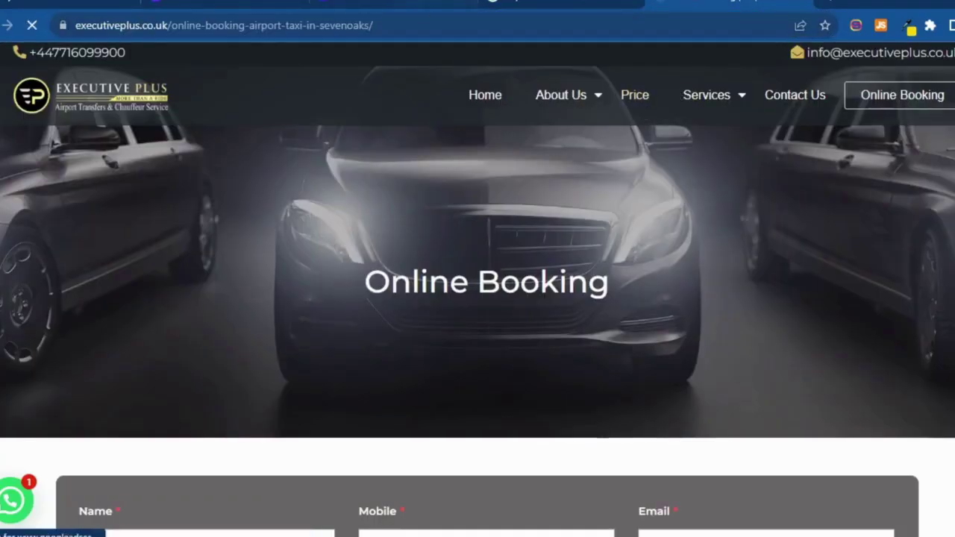
{"action": "key", "text": "ctrl+w"}
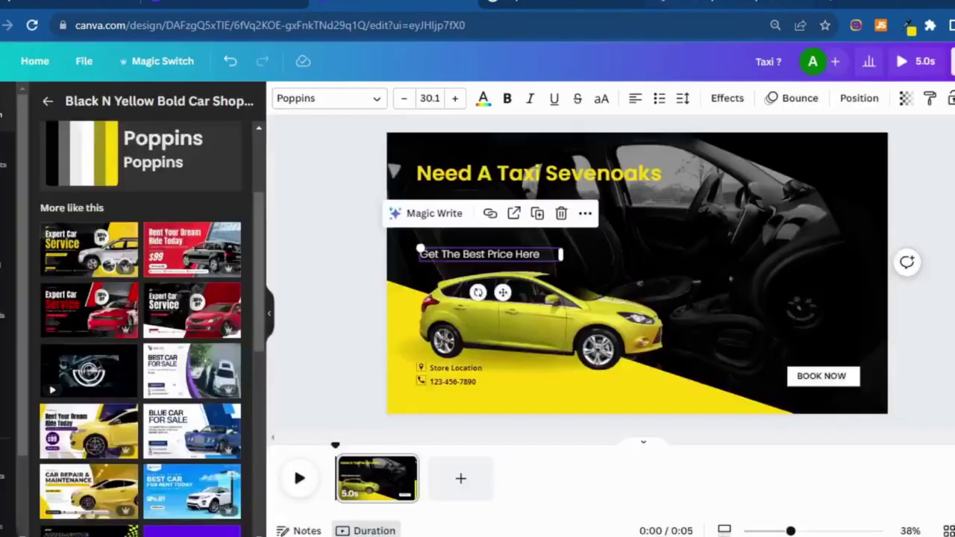
{"action": "left_click", "coordinate": [649, 7]}
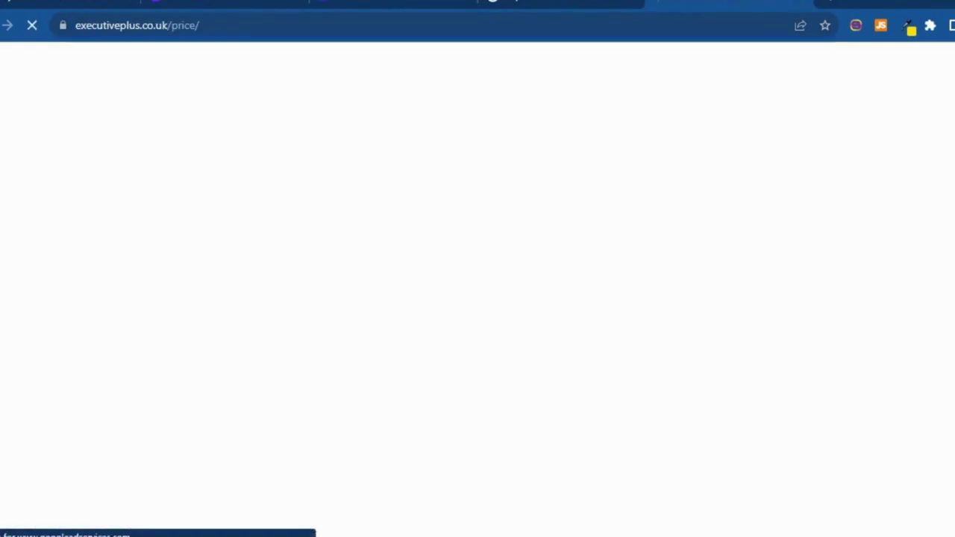
{"action": "left_click", "coordinate": [623, 15]}
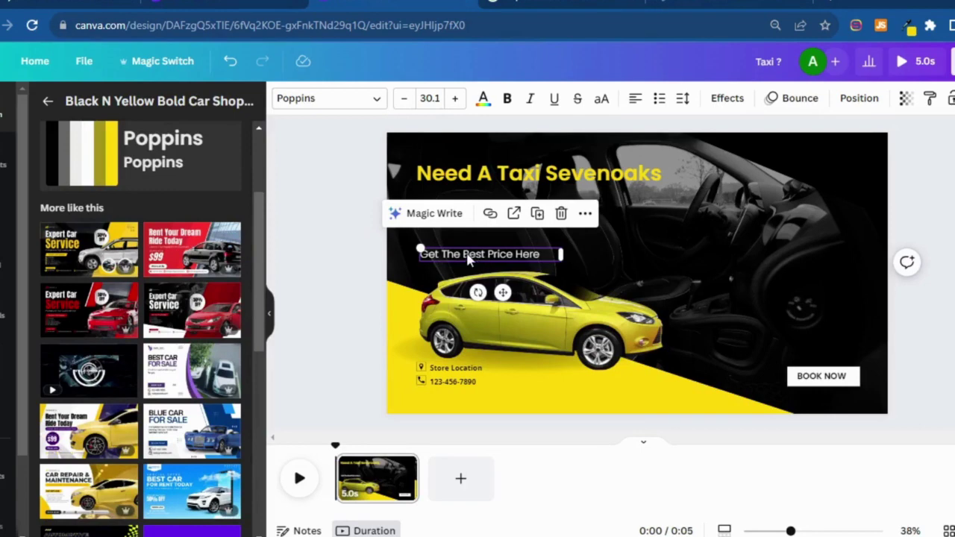
{"action": "left_click", "coordinate": [703, 15]}
Copy the Price page's web address and return to the Canva design
{"action": "left_click", "coordinate": [318, 19]}
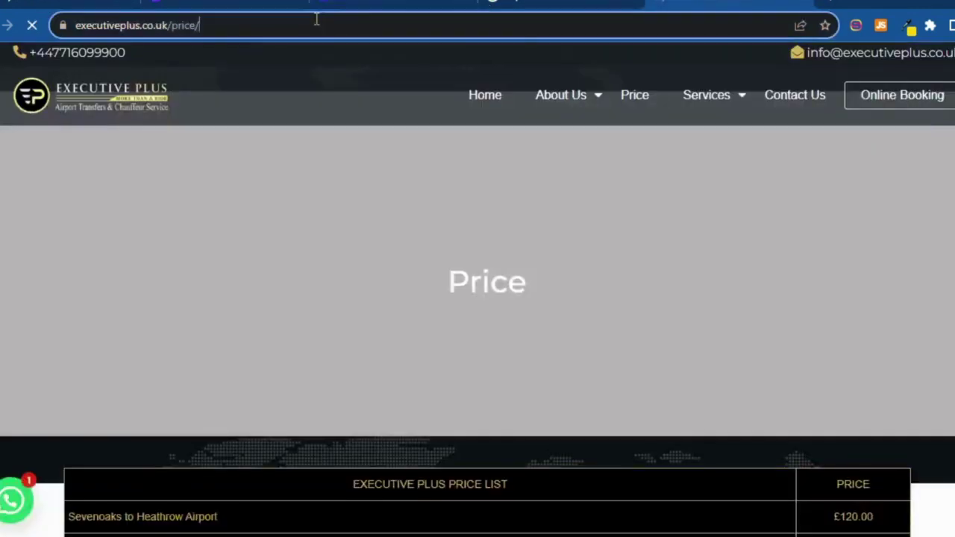
{"action": "right_click", "coordinate": [165, 30]}
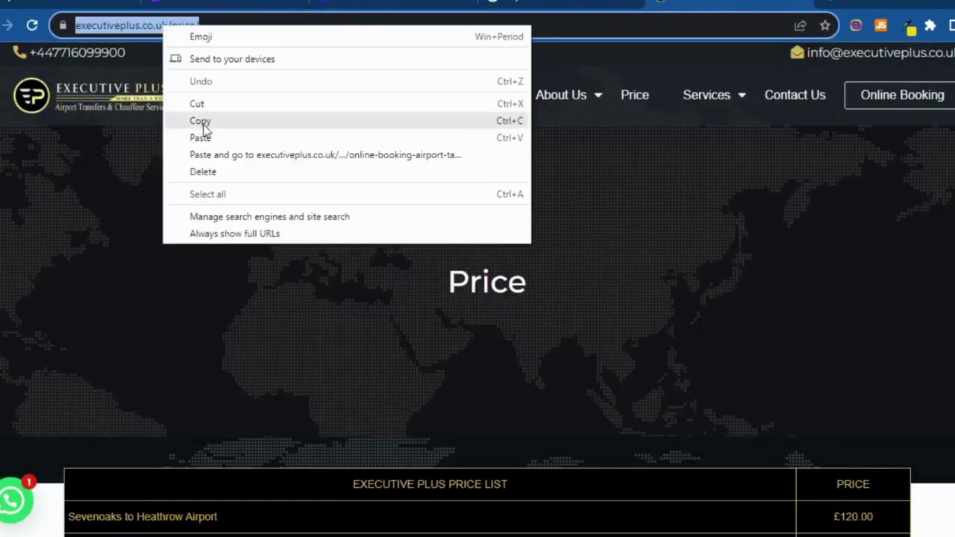
{"action": "left_click", "coordinate": [200, 121]}
{"action": "key", "text": "ctrl+shift+Tab"}
{"action": "key", "text": "ctrl+shift+Tab"}
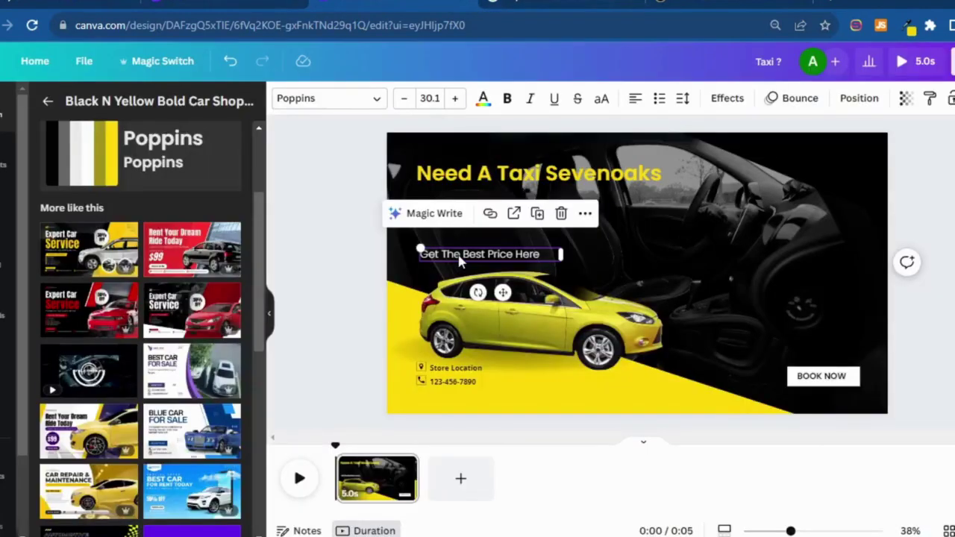
{"action": "left_click", "coordinate": [585, 216]}
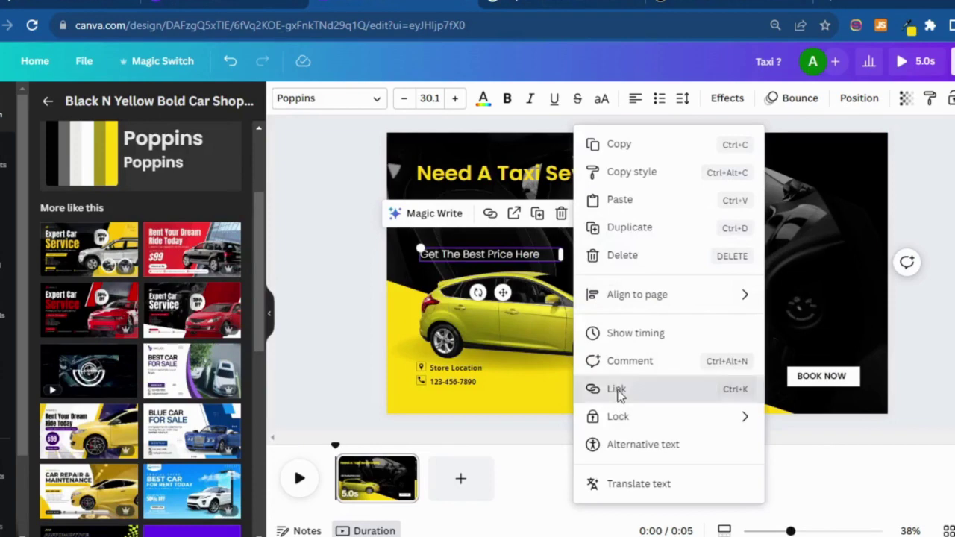
{"action": "key", "text": "Escape"}
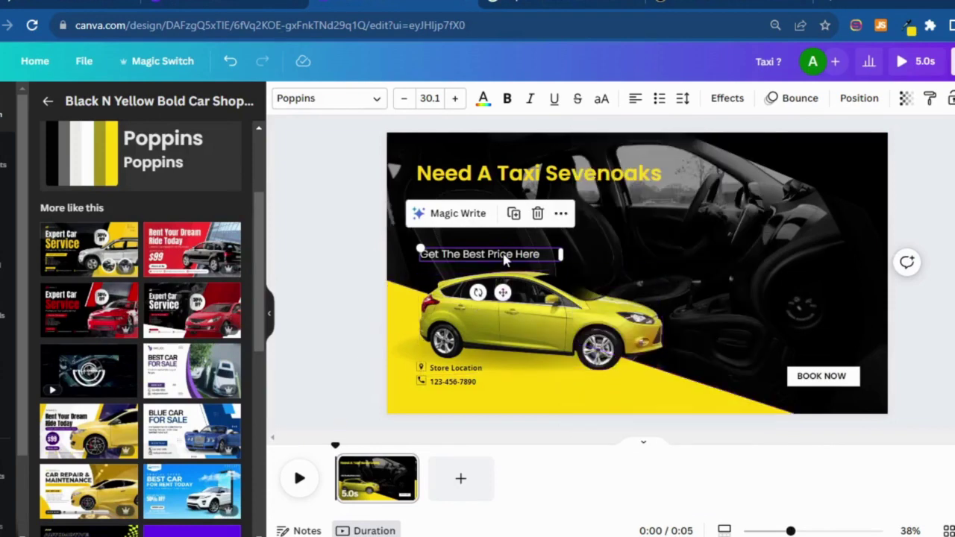
{"action": "left_click", "coordinate": [561, 214]}
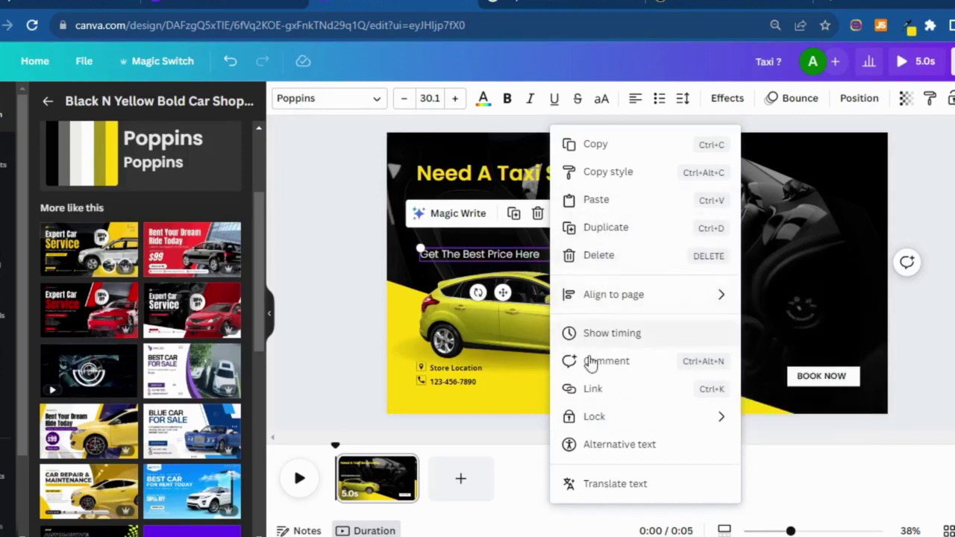
{"action": "left_click", "coordinate": [589, 389]}
{"action": "left_click", "coordinate": [585, 277]}
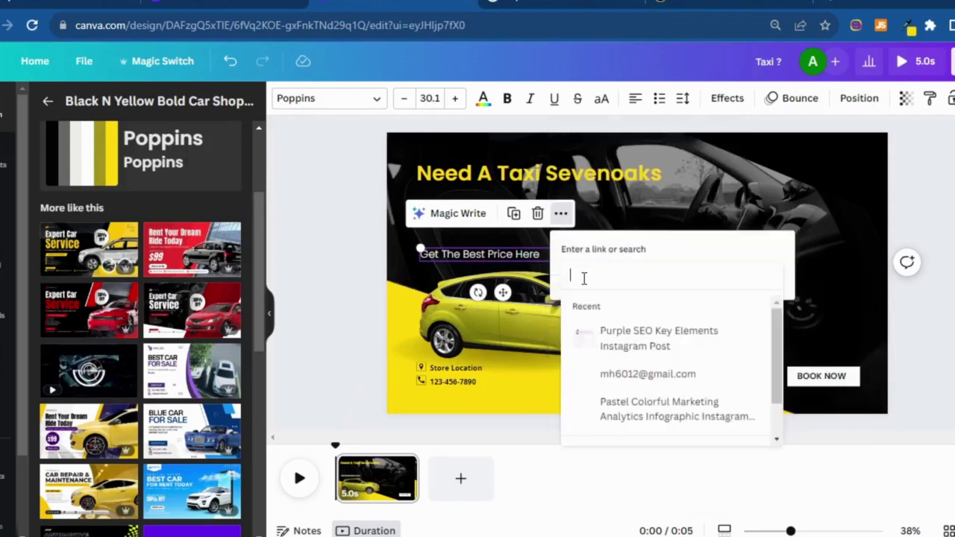
{"action": "right_click", "coordinate": [585, 277]}
{"action": "left_click", "coordinate": [611, 394]}
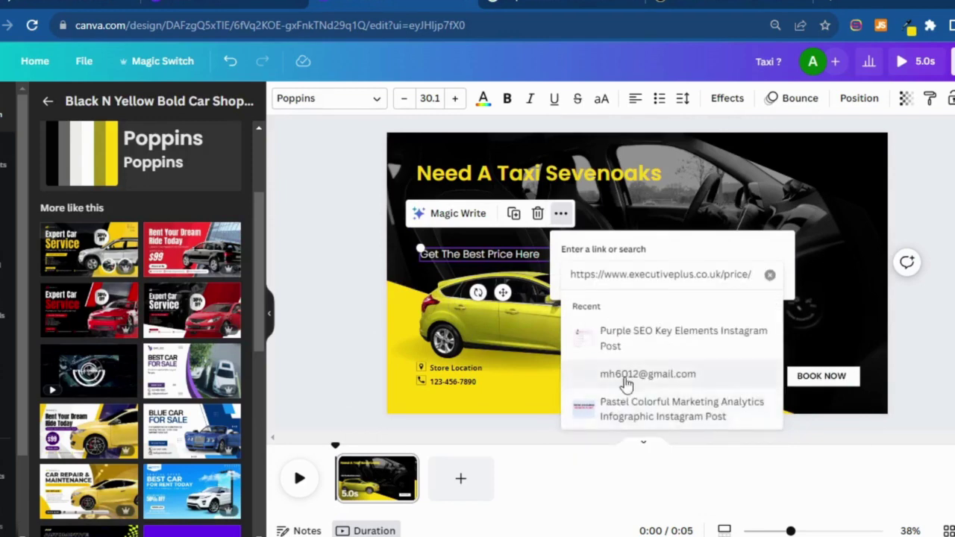
{"action": "key", "text": "Return"}
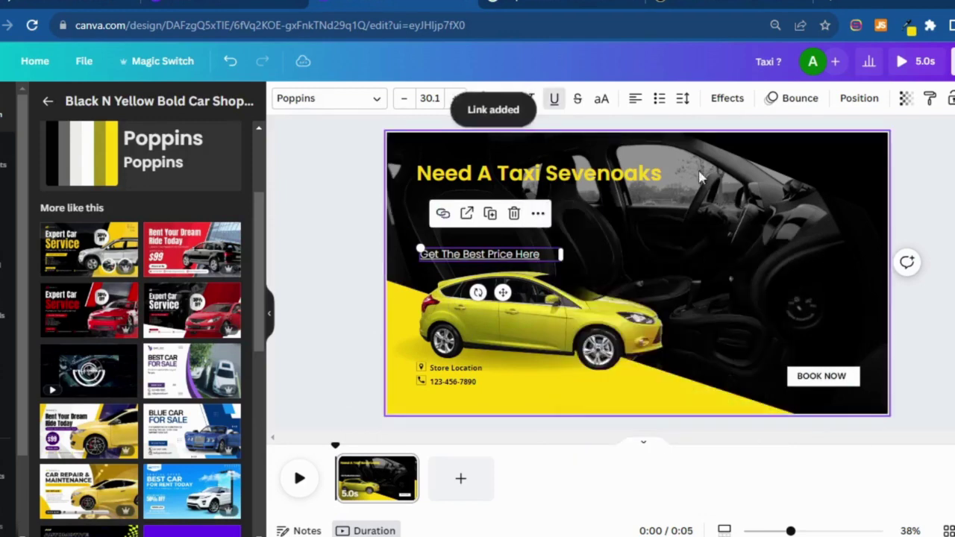
Remove the underline from the linked "Get The Best Price Here" text
{"action": "left_click", "coordinate": [511, 256]}
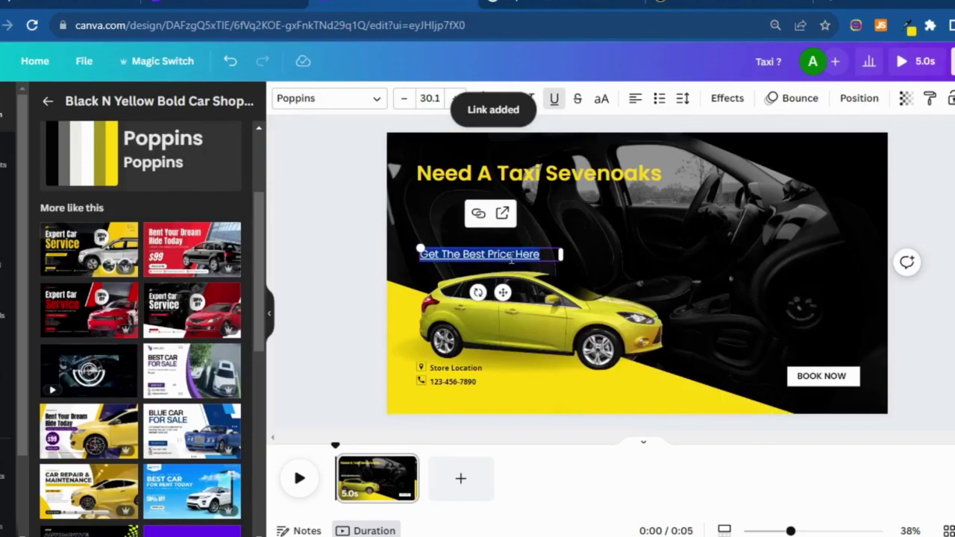
{"action": "left_click", "coordinate": [554, 98]}
{"action": "key", "text": "alt+Tab"}
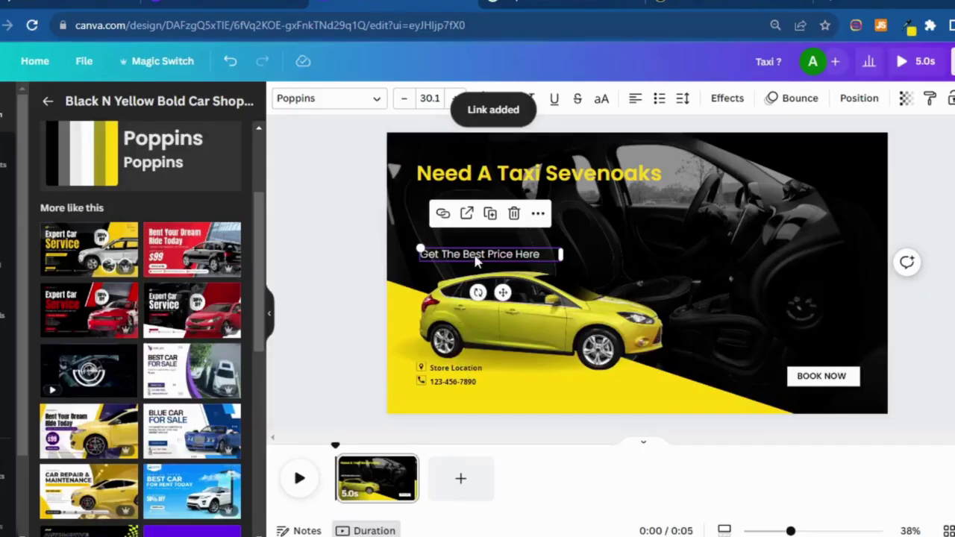
{"action": "double_click", "coordinate": [475, 254]}
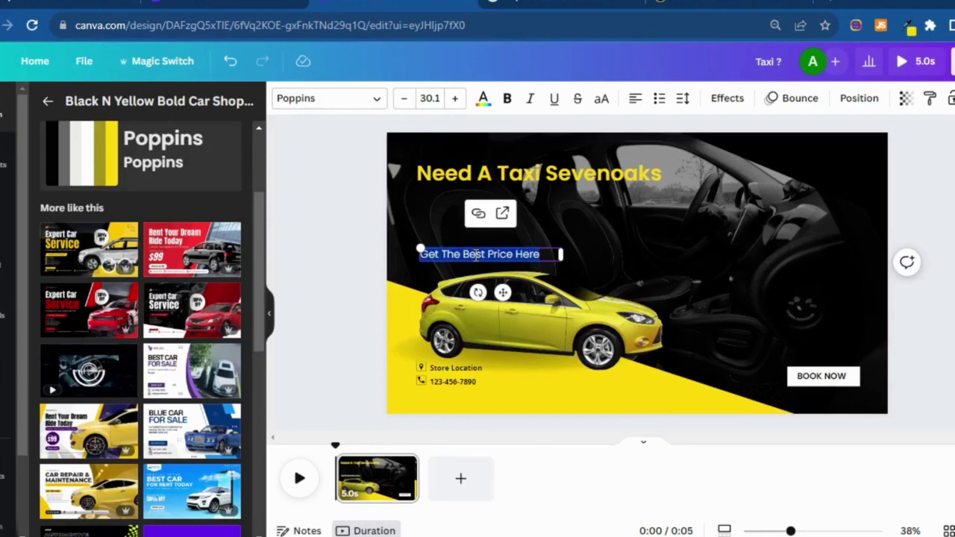
{"action": "left_click", "coordinate": [710, 15]}
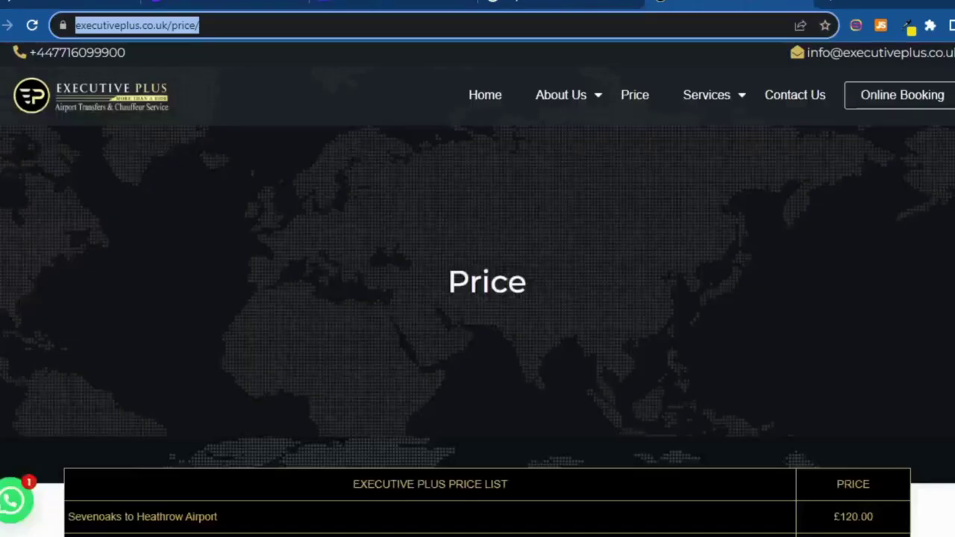
{"action": "key", "text": "ctrl+shift+Tab"}
{"action": "key", "text": "ctrl+shift+Tab"}
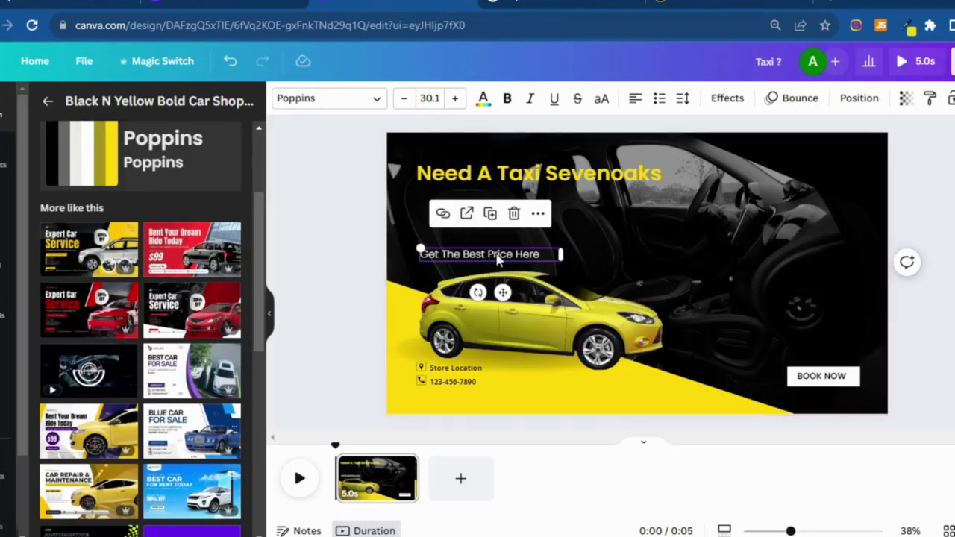
{"action": "double_click", "coordinate": [497, 255]}
{"action": "left_click", "coordinate": [477, 215]}
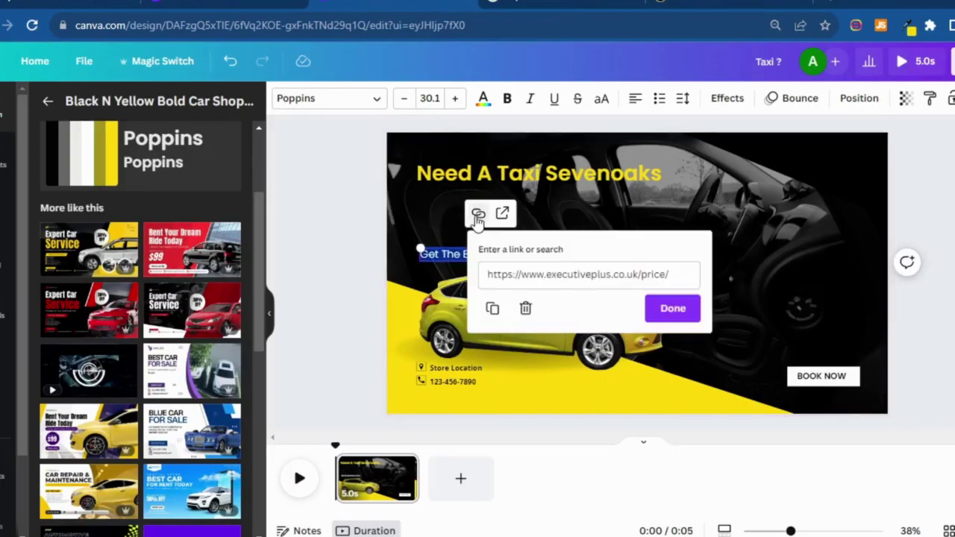
{"action": "double_click", "coordinate": [560, 274]}
{"action": "key", "text": "ctrl+a"}
{"action": "left_click", "coordinate": [687, 276]}
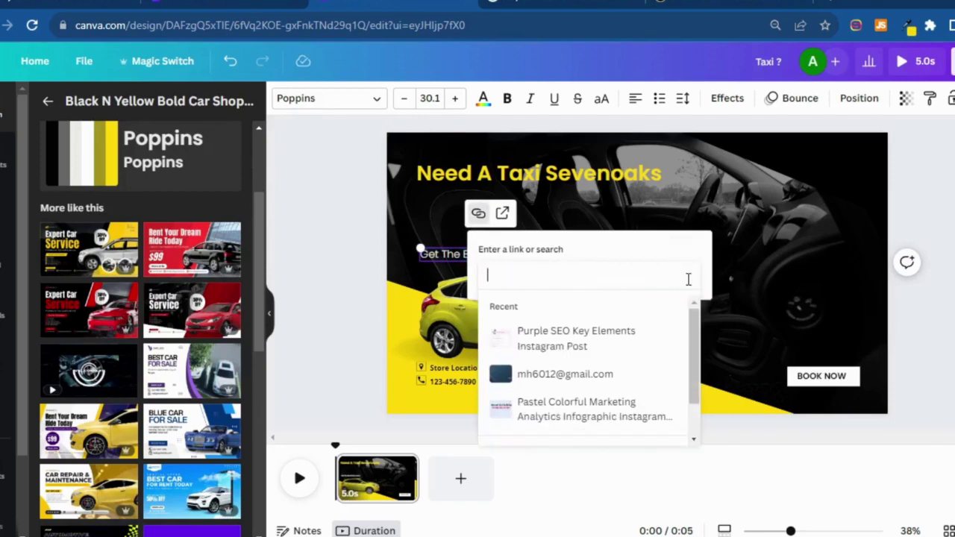
{"action": "left_click", "coordinate": [667, 184]}
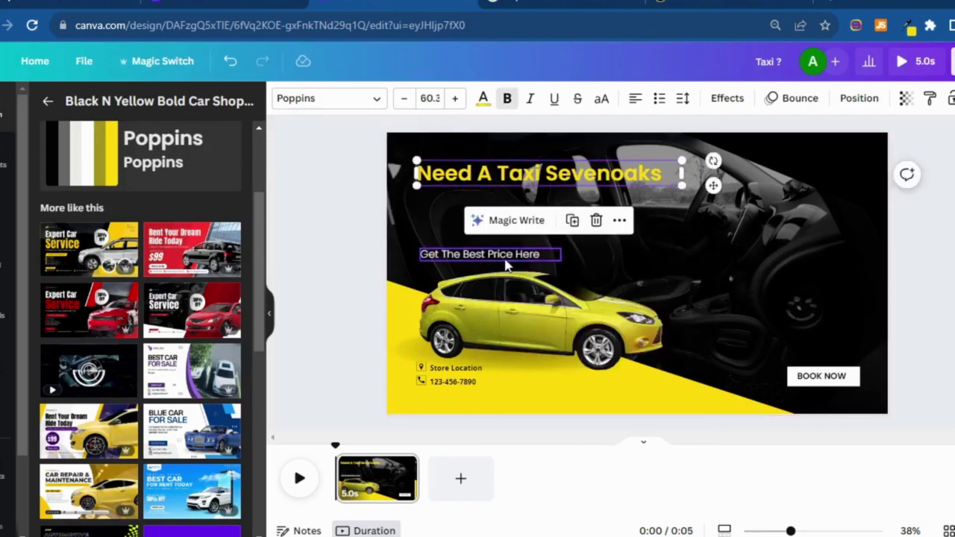
{"action": "left_click", "coordinate": [679, 4]}
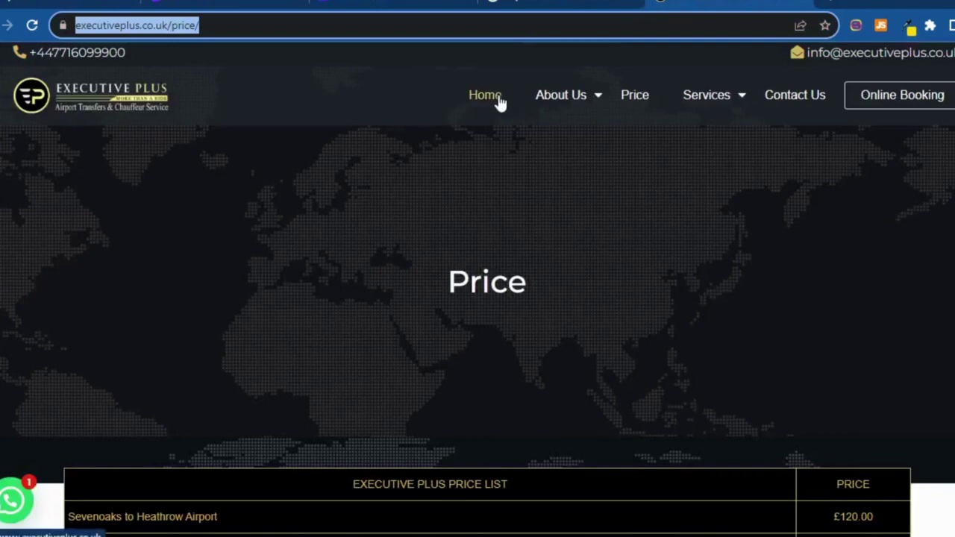
{"action": "key", "text": "alt+Left"}
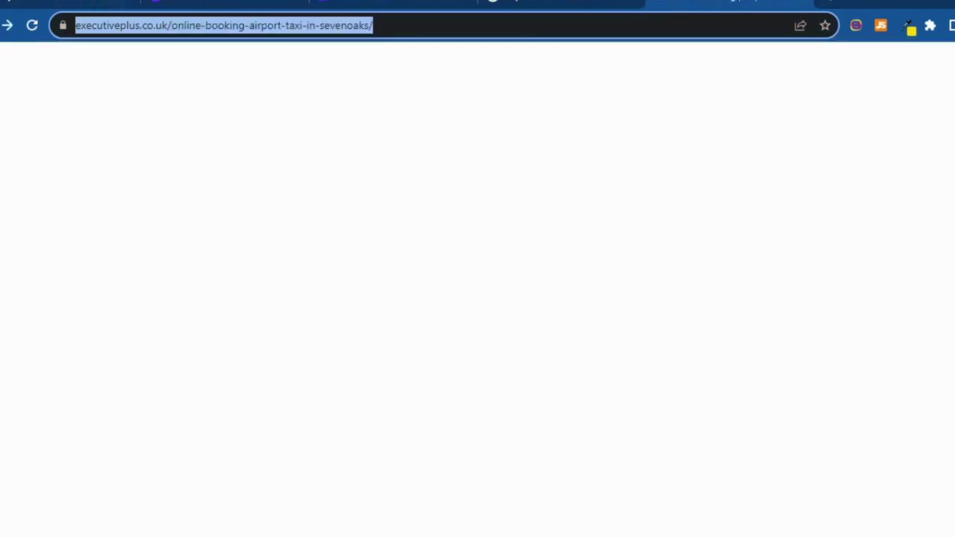
{"action": "left_click", "coordinate": [450, 6]}
{"action": "left_click", "coordinate": [299, 6]}
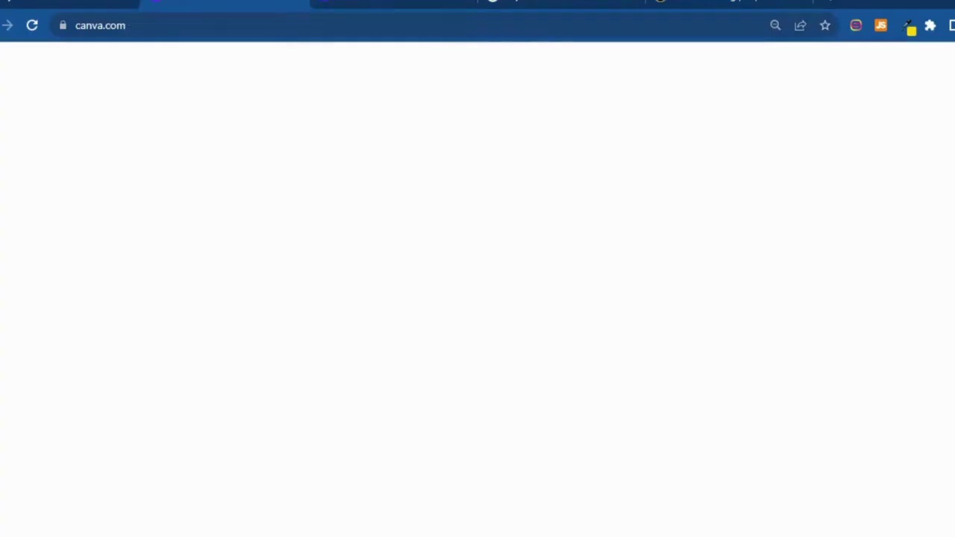
{"action": "left_click", "coordinate": [328, 6]}
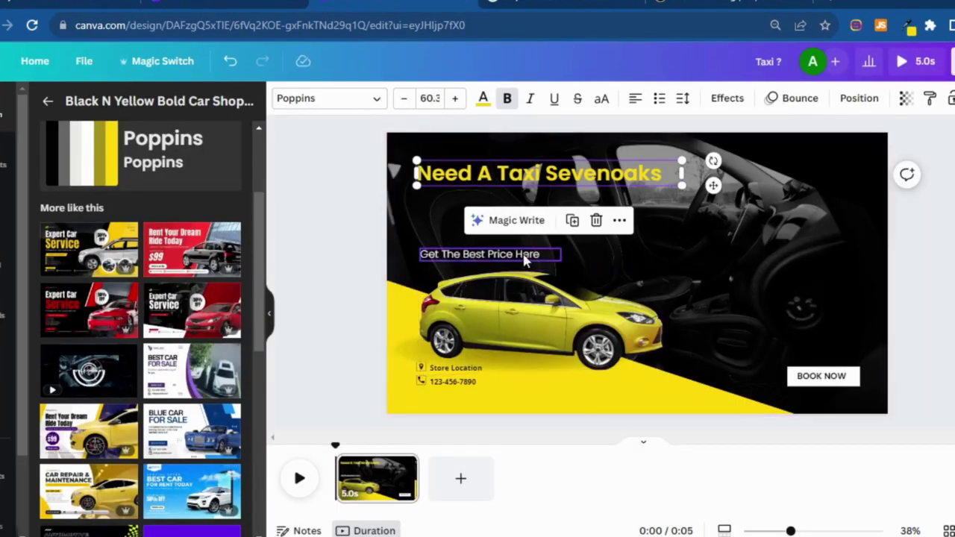
Open the Price page of the Executive Plus website, copy its web address and return to the Canva design
{"action": "left_click", "coordinate": [731, 5]}
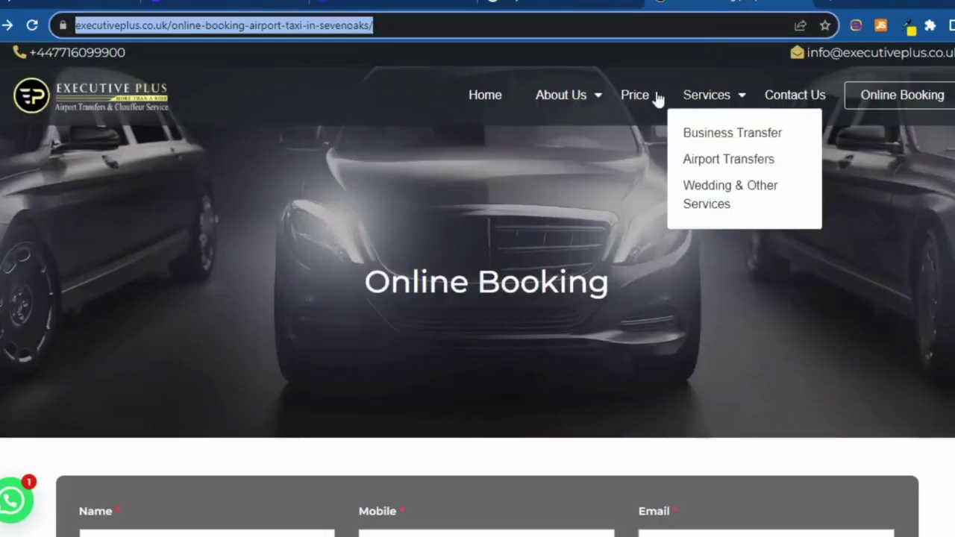
{"action": "left_click", "coordinate": [635, 95]}
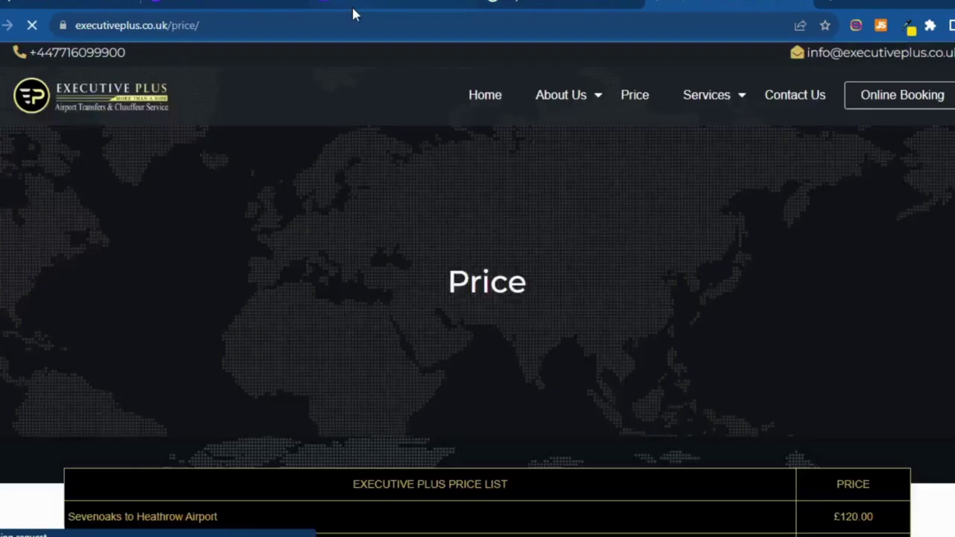
{"action": "left_click", "coordinate": [330, 17]}
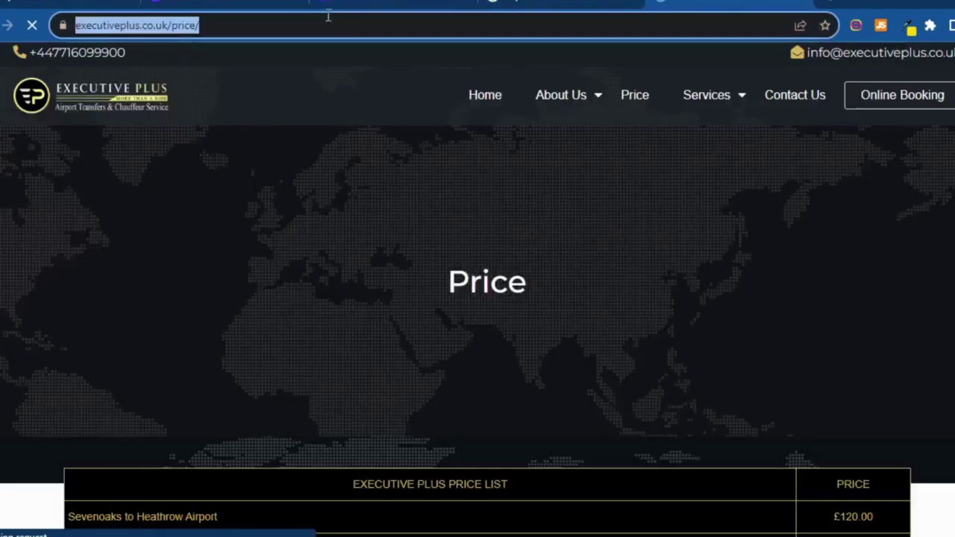
{"action": "right_click", "coordinate": [171, 23]}
{"action": "left_click", "coordinate": [212, 113]}
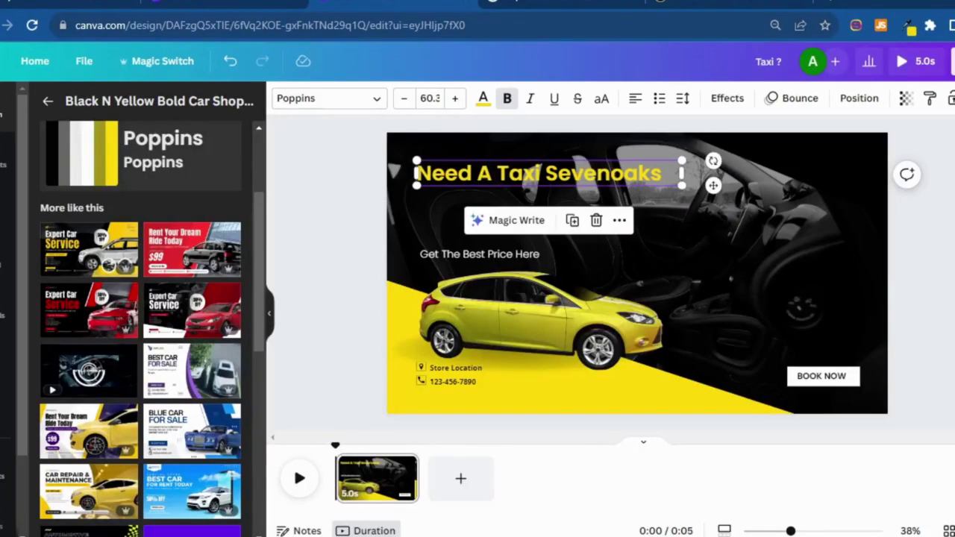
Clear the link of the "Get The Best Price Here" text and replace it with the copied Price page address
{"action": "left_click", "coordinate": [481, 256]}
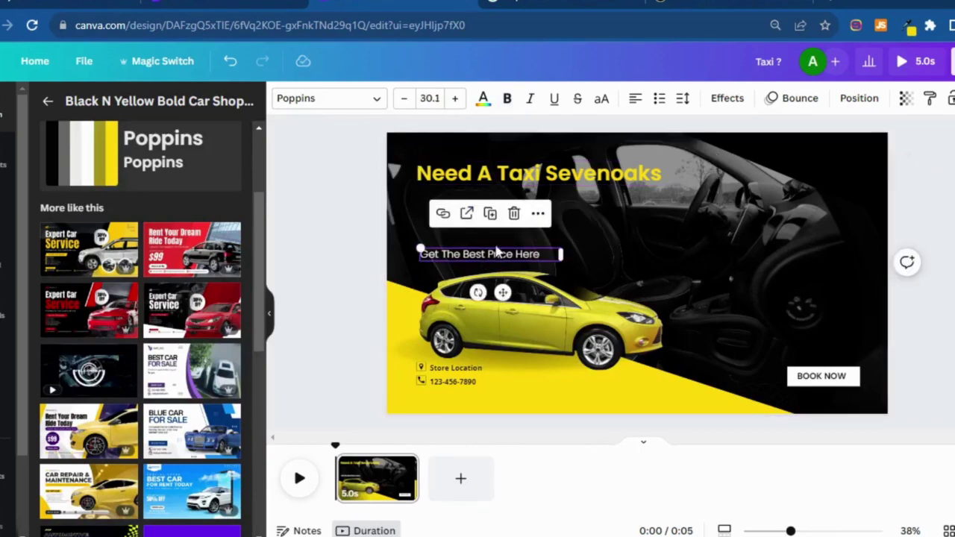
{"action": "left_click", "coordinate": [538, 214]}
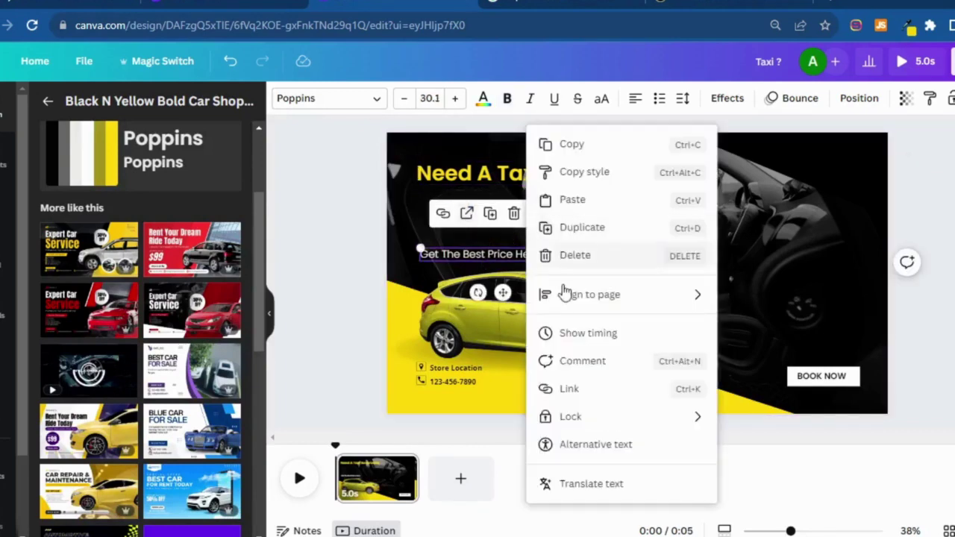
{"action": "left_click", "coordinate": [565, 389]}
{"action": "triple_click", "coordinate": [507, 280]}
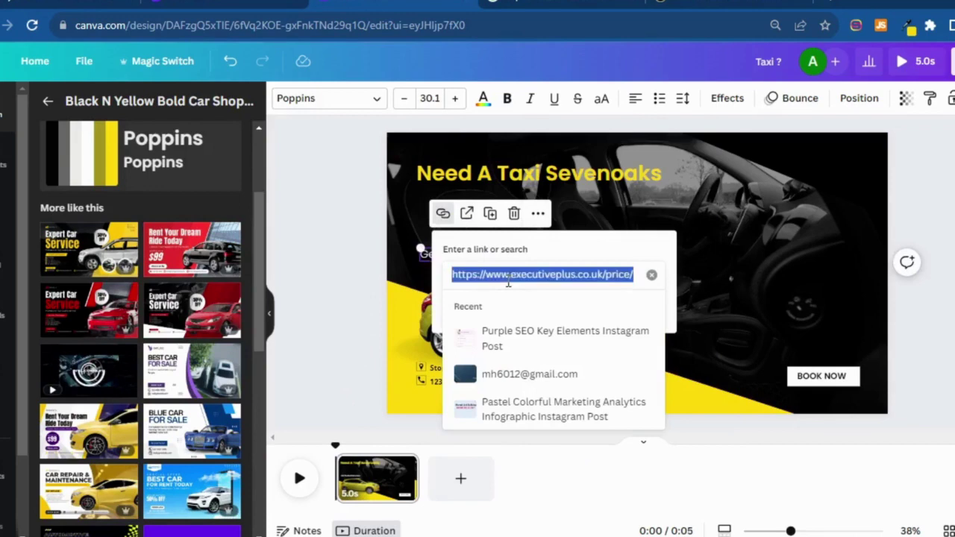
{"action": "left_click", "coordinate": [652, 275]}
{"action": "right_click", "coordinate": [579, 274]}
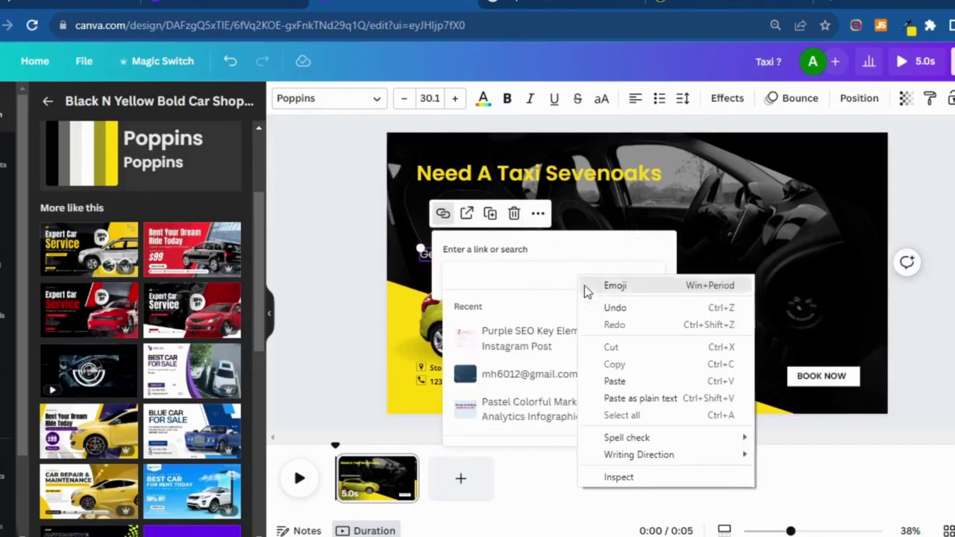
{"action": "left_click", "coordinate": [614, 376]}
{"action": "left_click", "coordinate": [710, 303]}
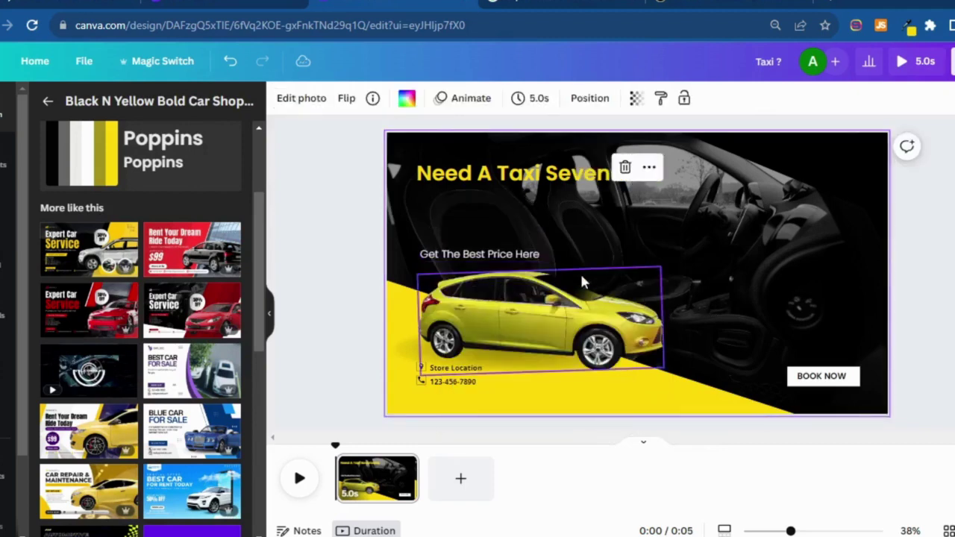
{"action": "left_click", "coordinate": [524, 257]}
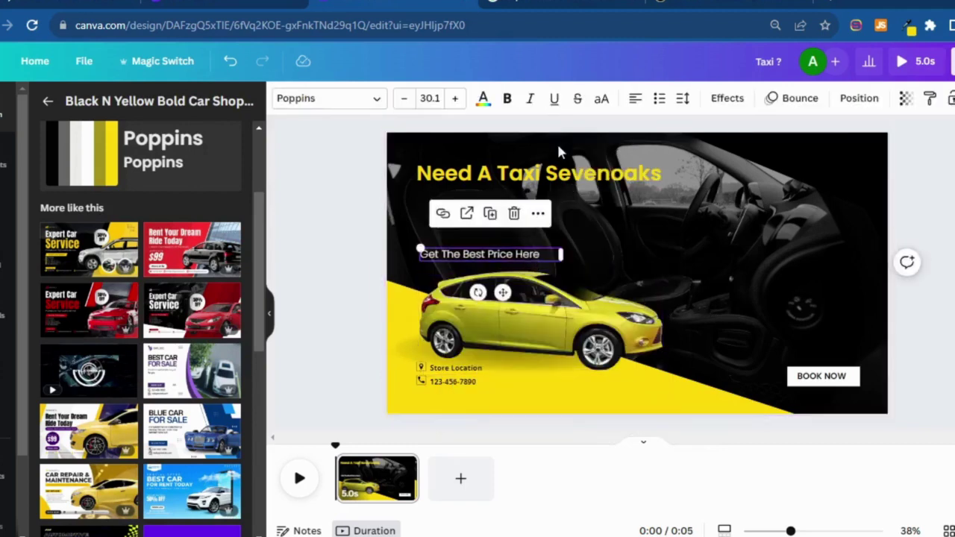
{"action": "left_click", "coordinate": [554, 99]}
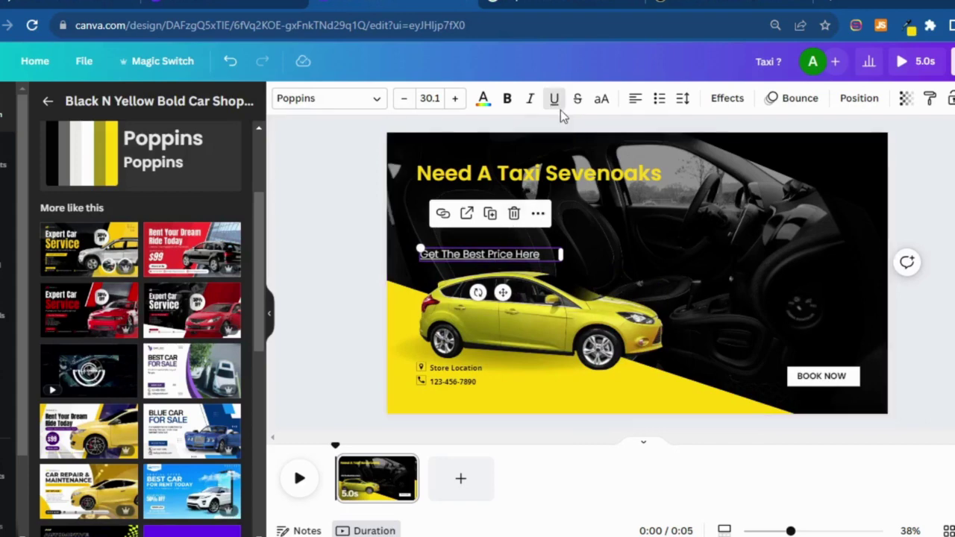
{"action": "left_click", "coordinate": [554, 104]}
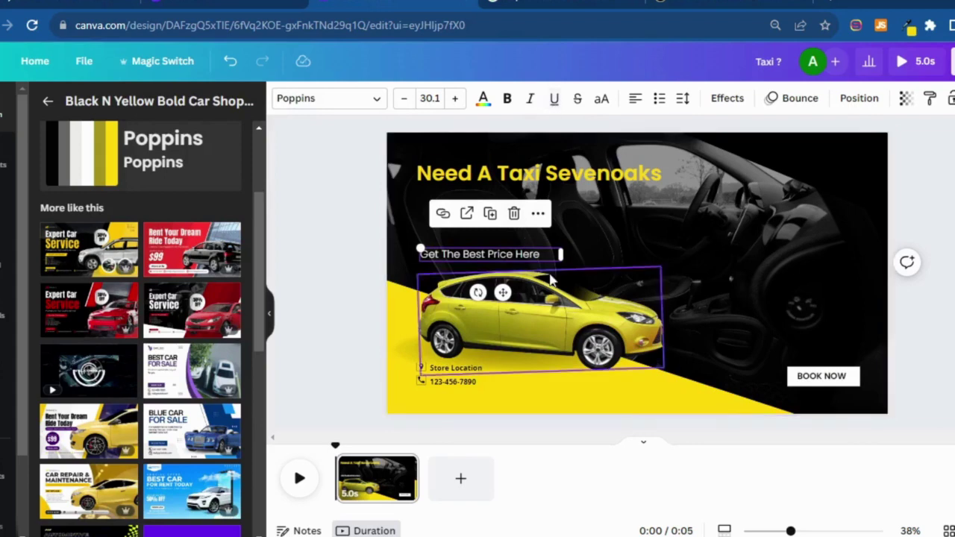
Delete the yellow car image from the design
{"action": "left_click", "coordinate": [626, 320]}
{"action": "left_click", "coordinate": [538, 236]}
Recolour the "Get The Best Price Here" text with the document's yellow and set its font size to 41.1
{"action": "left_click", "coordinate": [489, 257]}
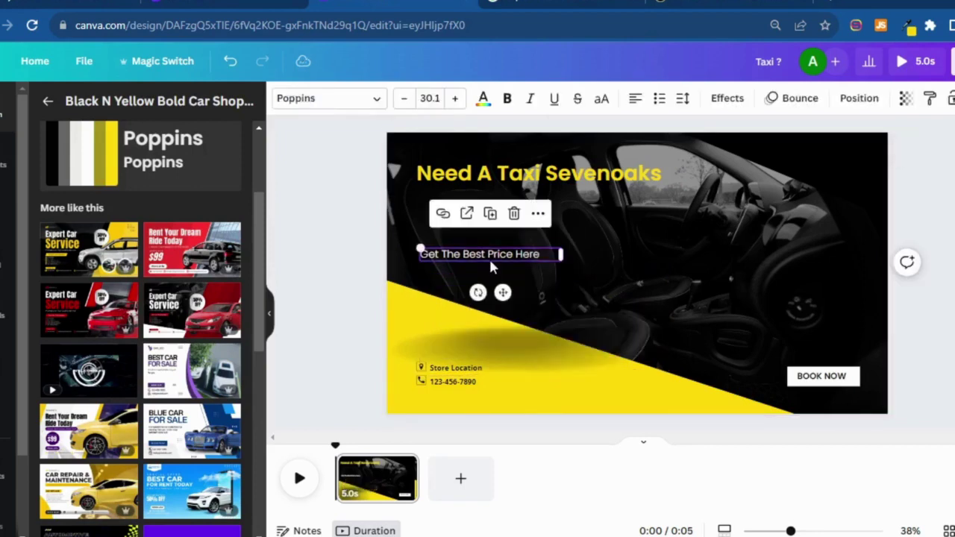
{"action": "left_click", "coordinate": [482, 105]}
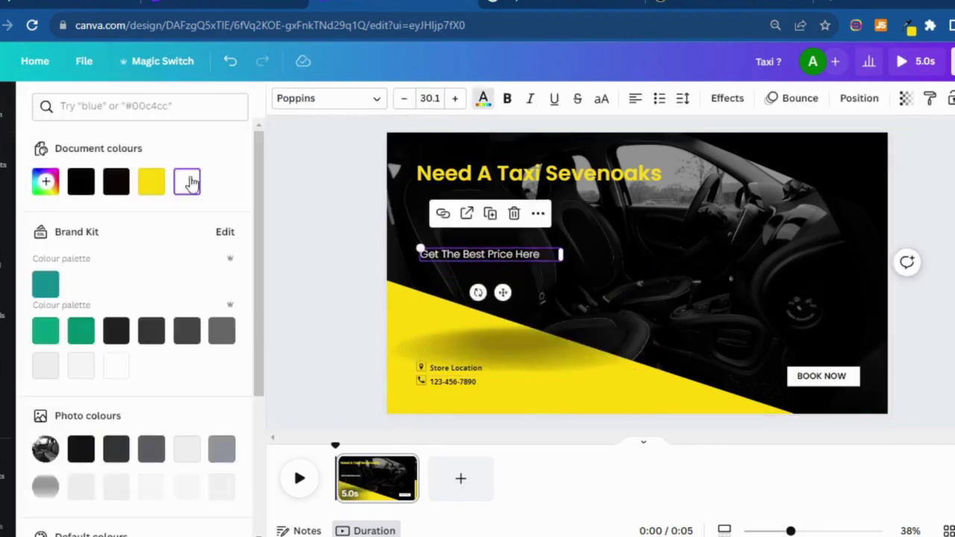
{"action": "left_click", "coordinate": [152, 181]}
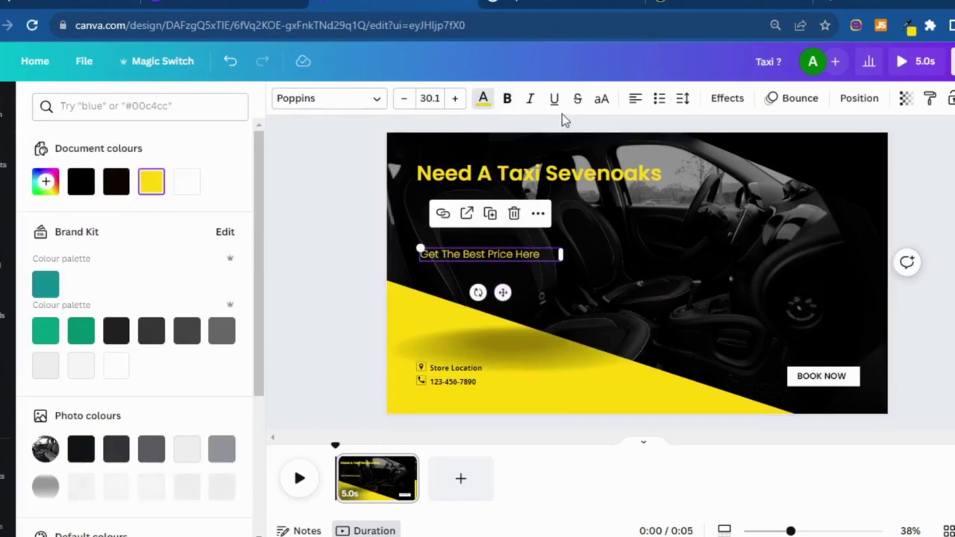
{"action": "left_click", "coordinate": [454, 98]}
{"action": "left_click", "coordinate": [455, 98]}
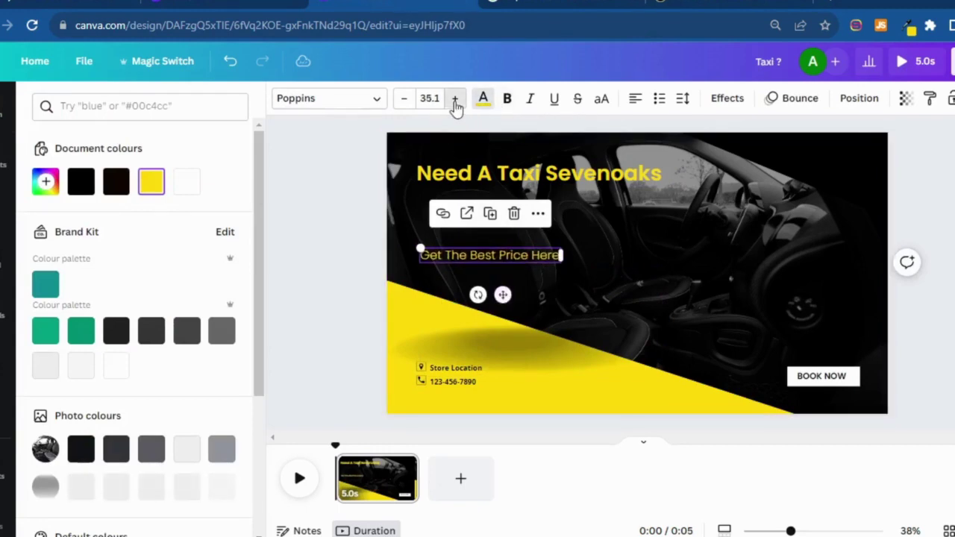
{"action": "left_click", "coordinate": [455, 98]}
{"action": "left_click", "coordinate": [455, 98]}
Move the "Get The Best Price Here" text up below the heading and widen its box to fit one line
{"action": "left_click_drag", "start_coordinate": [491, 257], "coordinate": [509, 224]}
{"action": "double_click", "coordinate": [509, 226]}
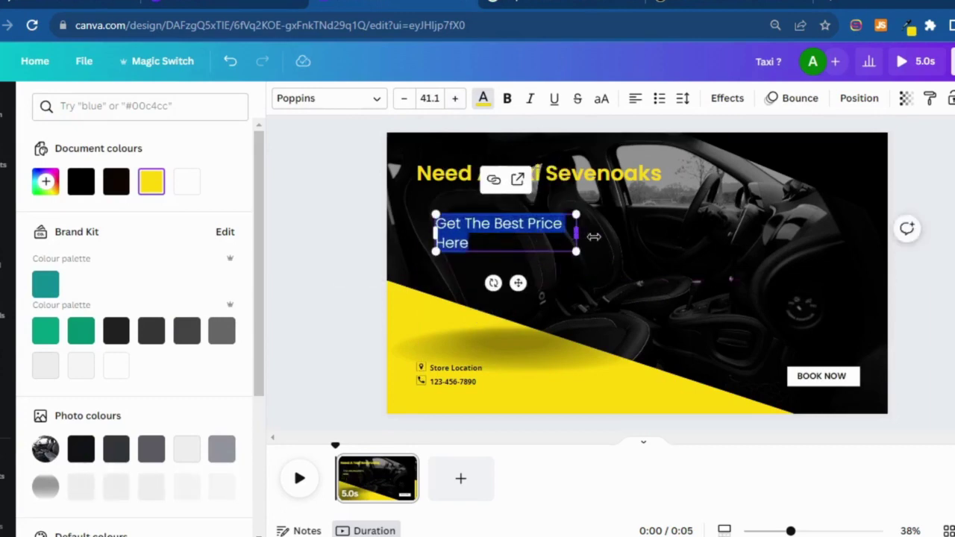
{"action": "left_click_drag", "start_coordinate": [576, 233], "coordinate": [630, 233]}
{"action": "left_click", "coordinate": [597, 272]}
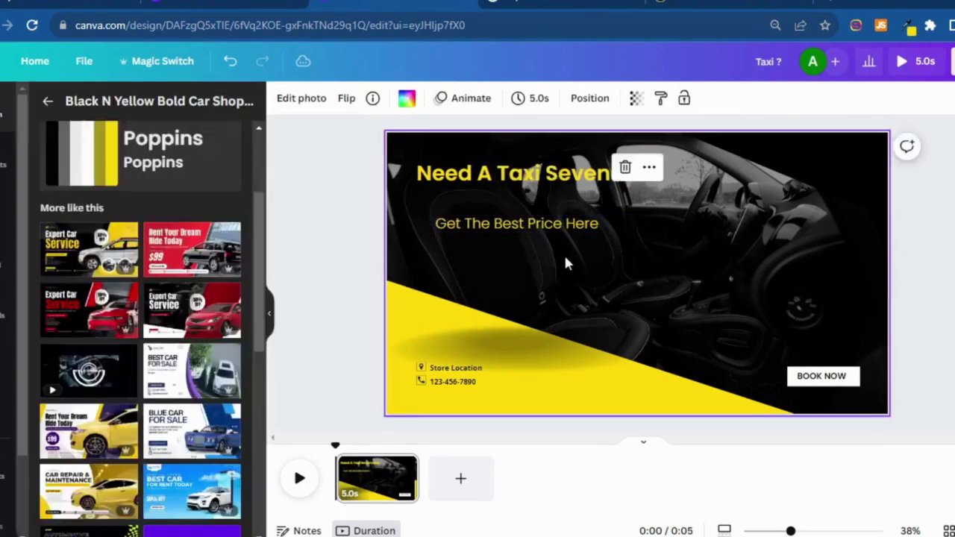
Make the "Get The Best Price Here" text bold
{"action": "left_click", "coordinate": [563, 233]}
{"action": "double_click", "coordinate": [564, 236]}
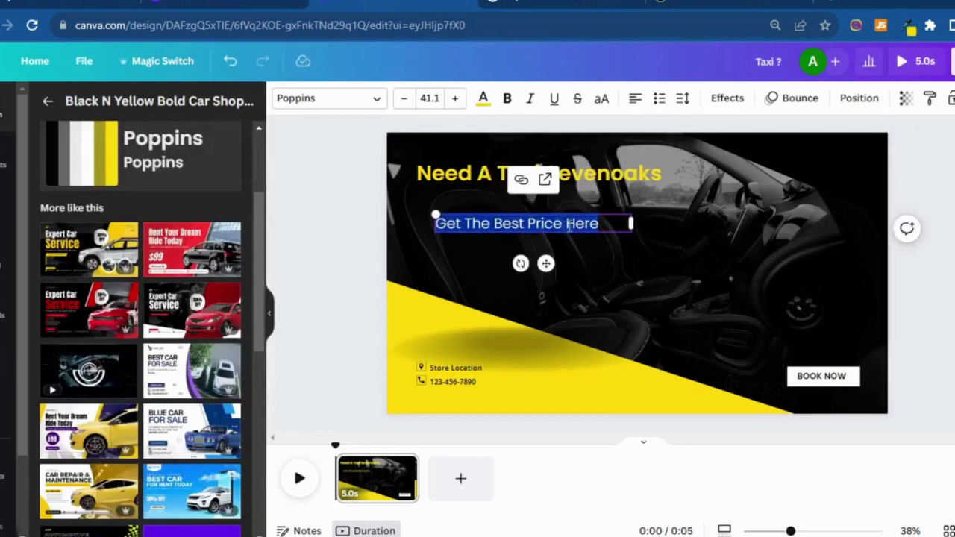
{"action": "left_click", "coordinate": [508, 99]}
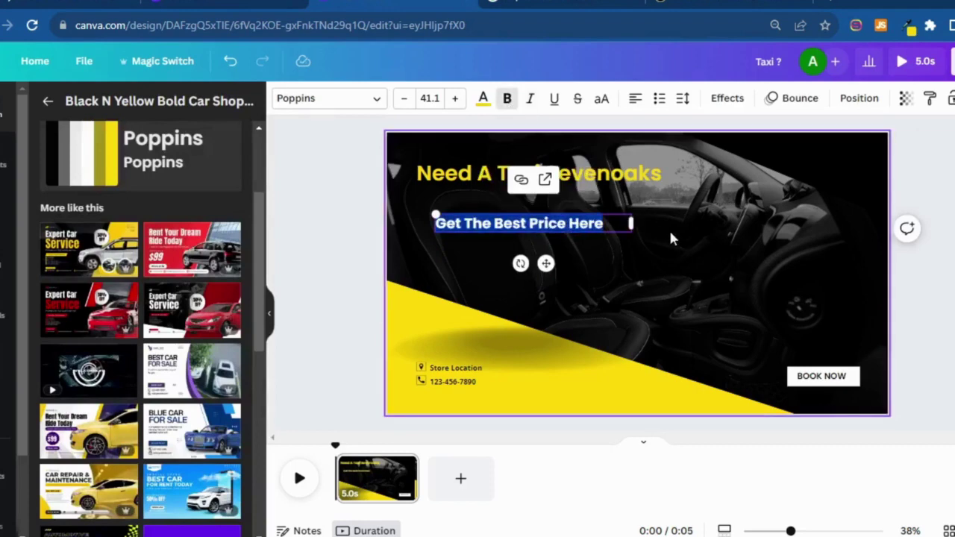
{"action": "left_click", "coordinate": [669, 229]}
Test the link of the "Get The Best Price Here" text and return to the design
{"action": "left_click", "coordinate": [555, 224]}
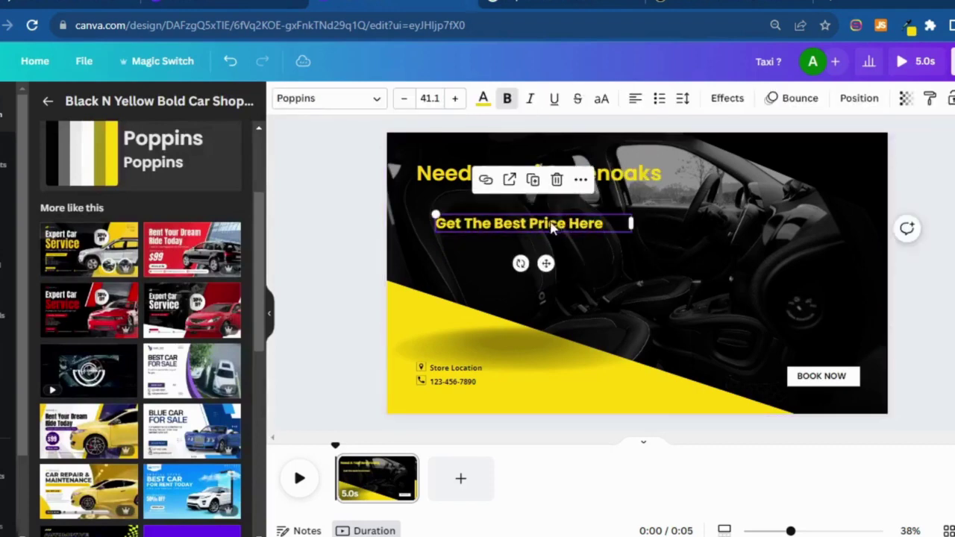
{"action": "left_click", "coordinate": [512, 181]}
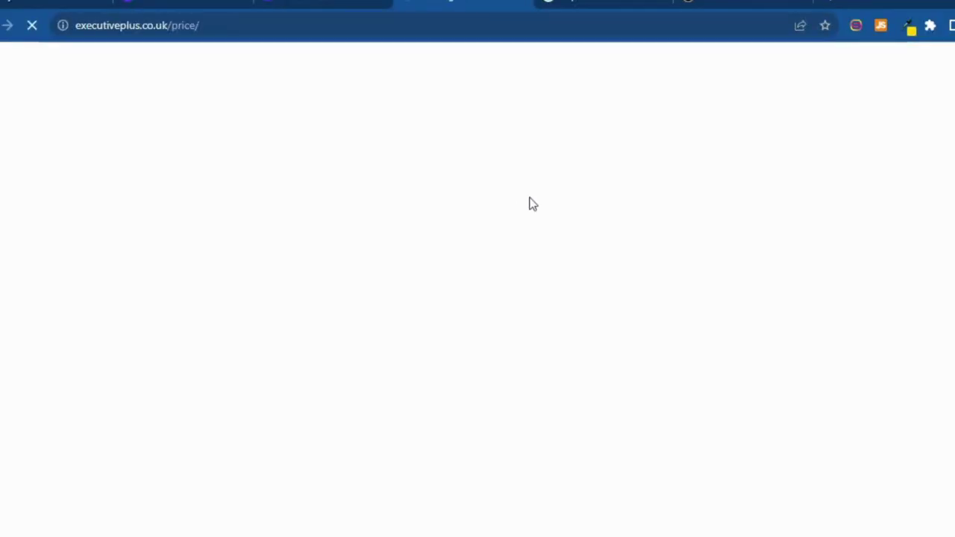
{"action": "left_click", "coordinate": [526, 1]}
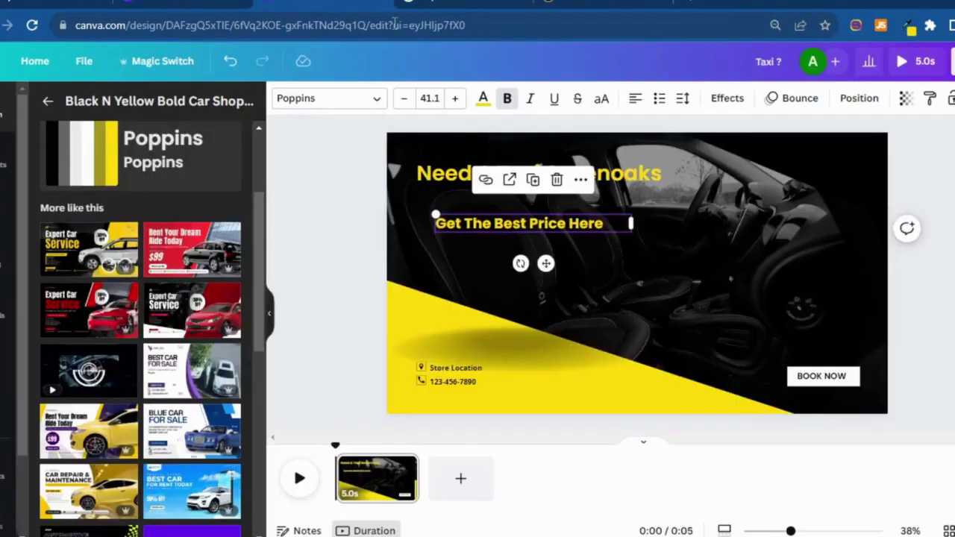
Test the link of the "BOOK NOW" text and return to the design
{"action": "left_click", "coordinate": [809, 383]}
{"action": "left_click", "coordinate": [800, 337]}
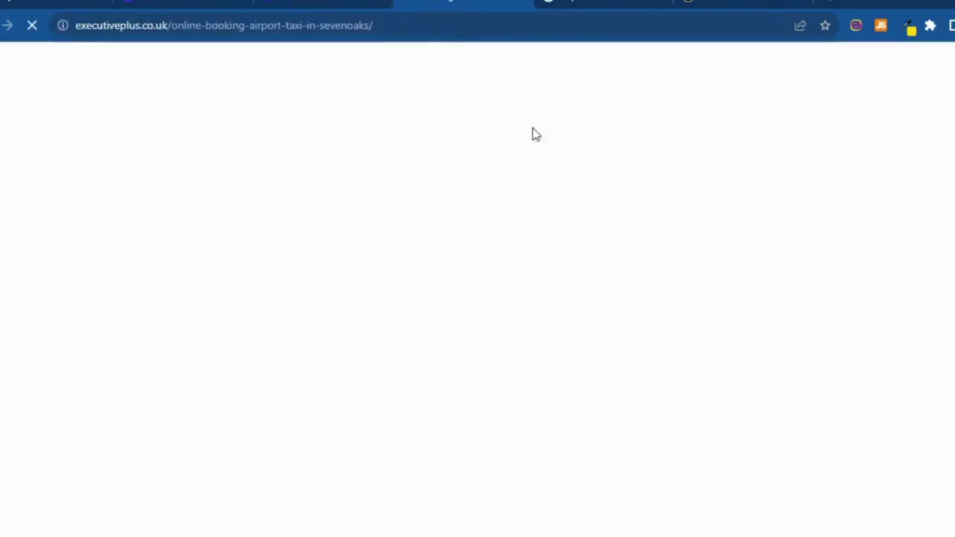
{"action": "left_click", "coordinate": [401, 1]}
{"action": "left_click", "coordinate": [401, 1]}
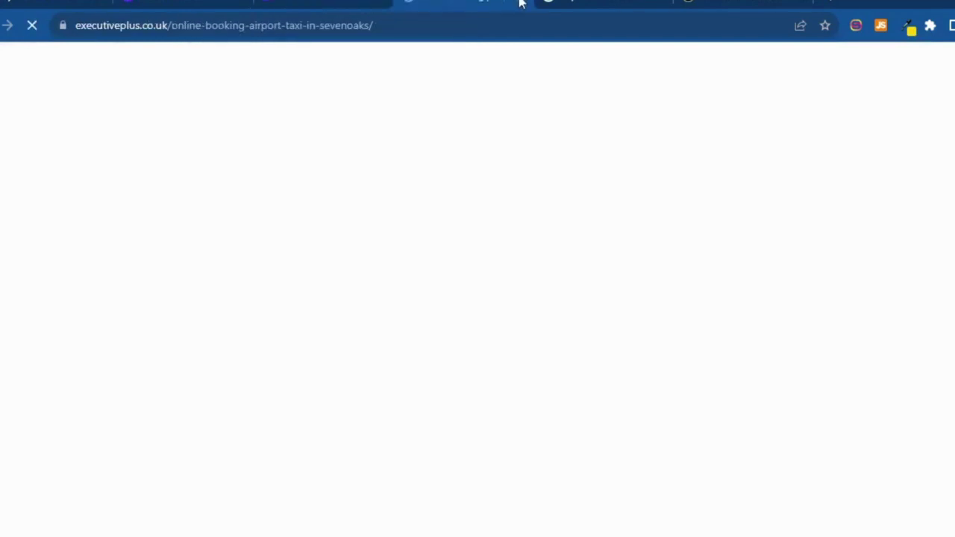
{"action": "left_click", "coordinate": [523, 2]}
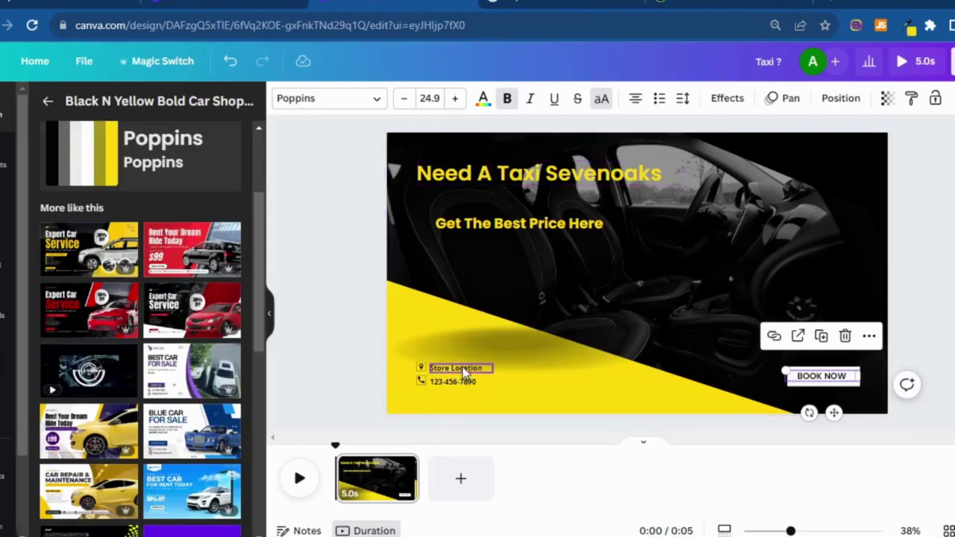
Delete the "Store Location" text from the design
{"action": "left_click", "coordinate": [464, 369]}
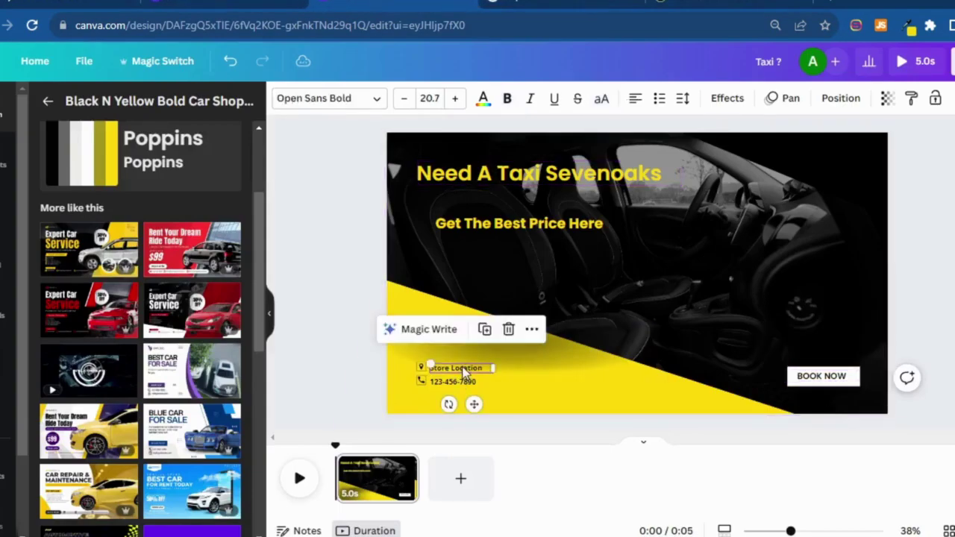
{"action": "left_click", "coordinate": [508, 331]}
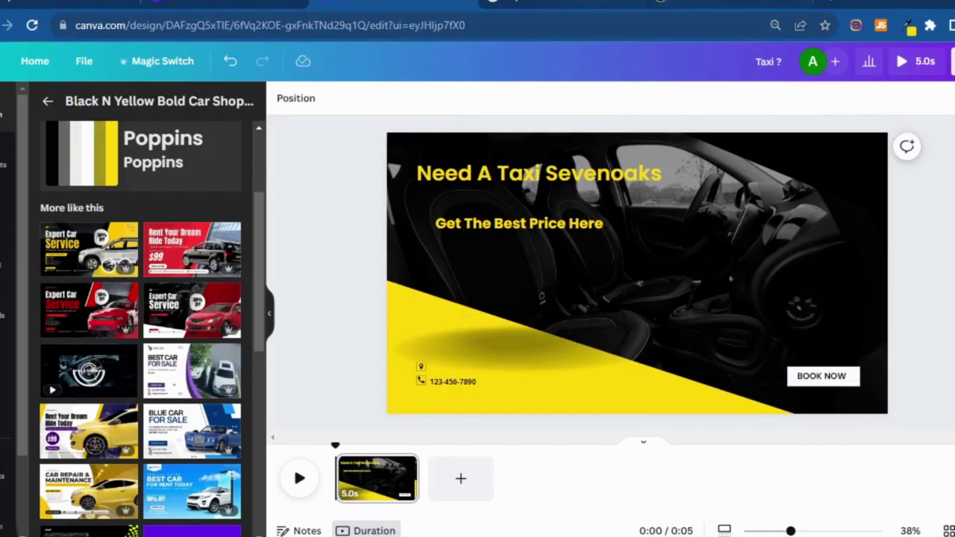
Copy the business's address from the Google search results and return to the Canva design
{"action": "key", "text": "ctrl+Tab"}
{"action": "scroll", "coordinate": [855, 378], "scroll_direction": "down", "scroll_amount": 1}
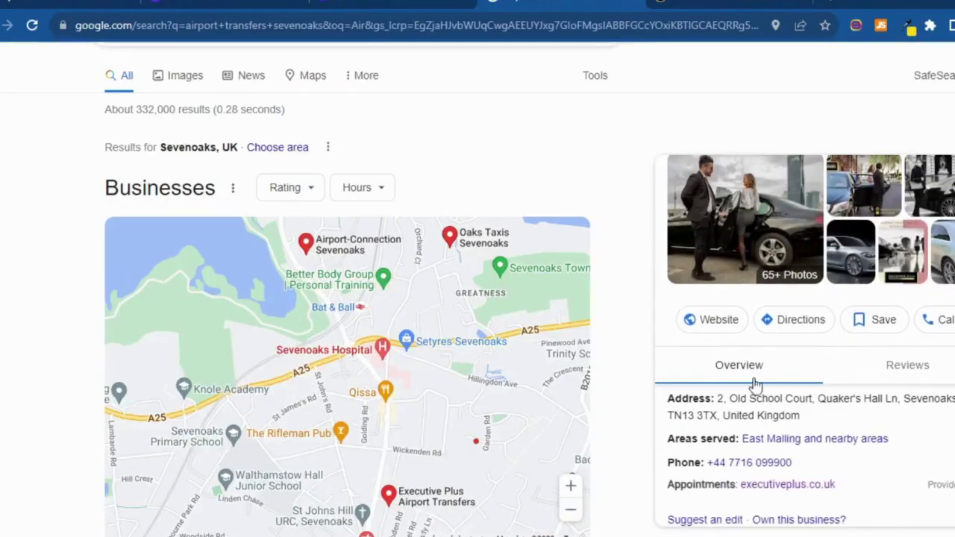
{"action": "left_click_drag", "start_coordinate": [718, 401], "coordinate": [801, 415]}
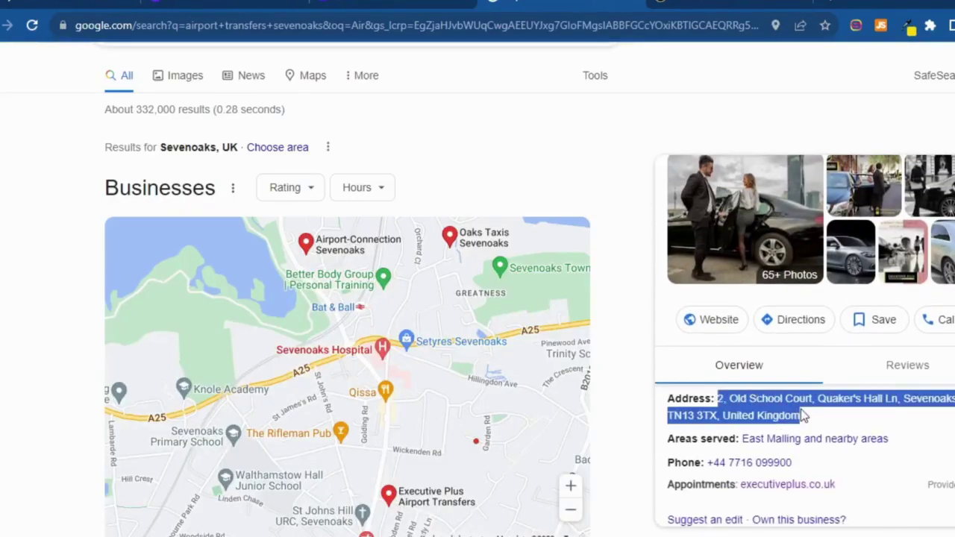
{"action": "right_click", "coordinate": [785, 409]}
{"action": "left_click", "coordinate": [785, 420]}
{"action": "left_click", "coordinate": [429, 3]}
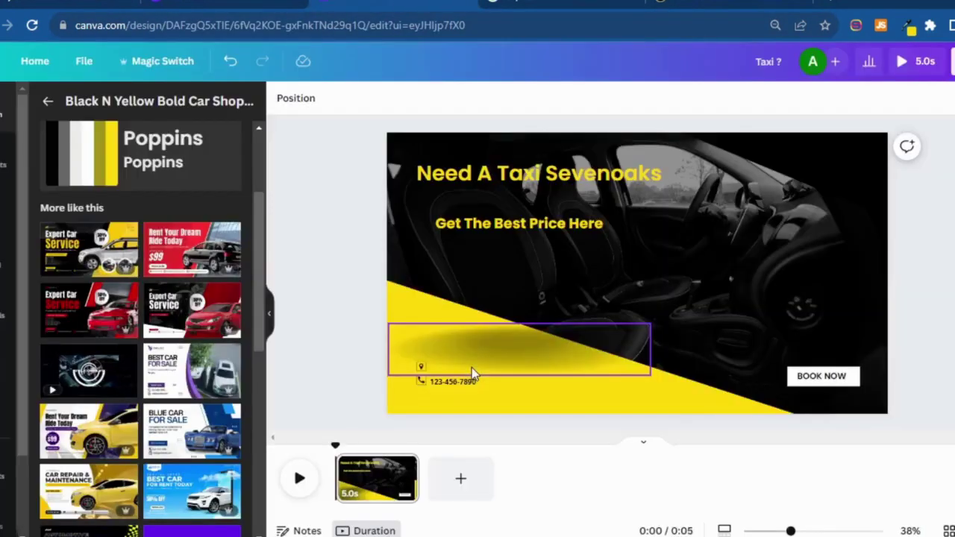
Restore the deleted "Store Location" text beside the location pin icon
{"action": "left_click", "coordinate": [435, 368]}
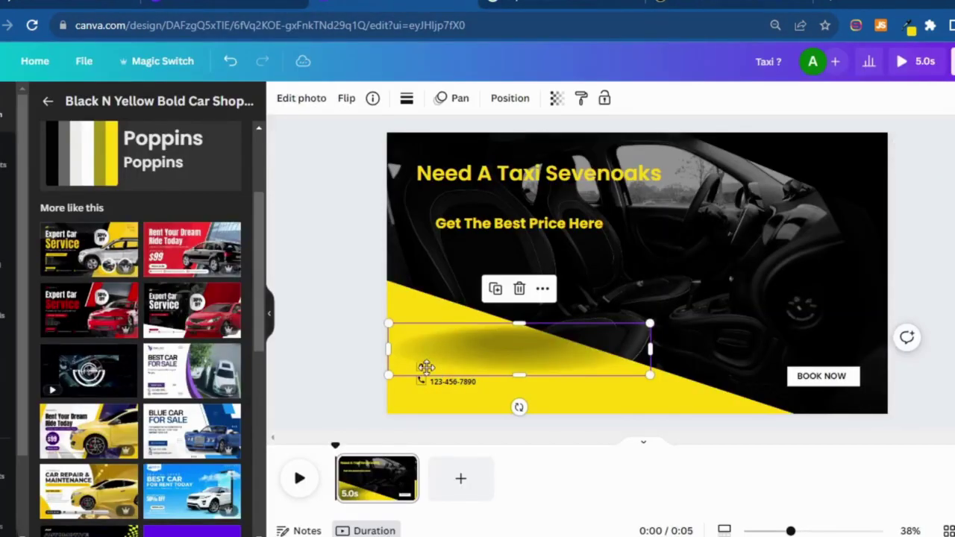
{"action": "double_click", "coordinate": [435, 367]}
{"action": "left_click", "coordinate": [338, 221]}
{"action": "left_click", "coordinate": [422, 368]}
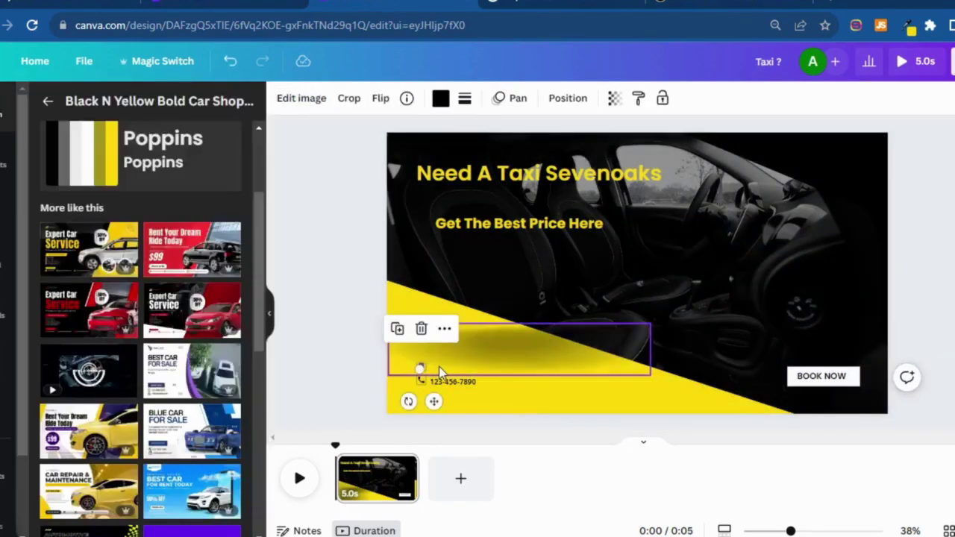
{"action": "left_click", "coordinate": [440, 367]}
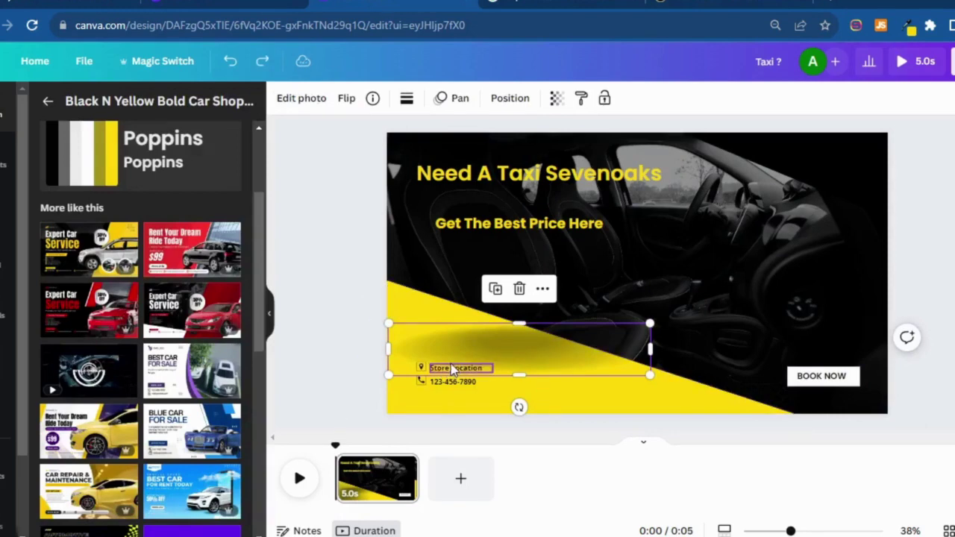
Replace the "Store Location" text with the copied business address and scale it down to font size 17.8
{"action": "double_click", "coordinate": [452, 368]}
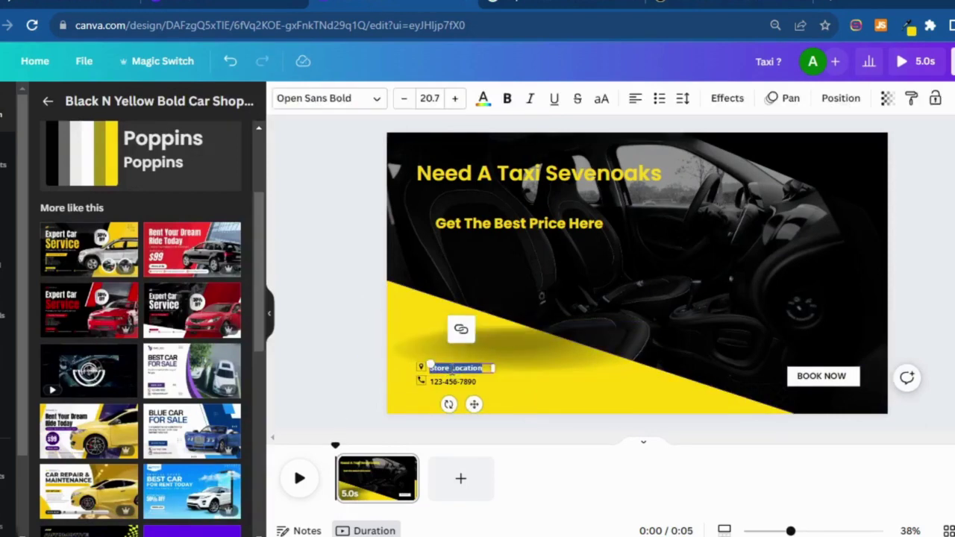
{"action": "key", "text": "ctrl+v"}
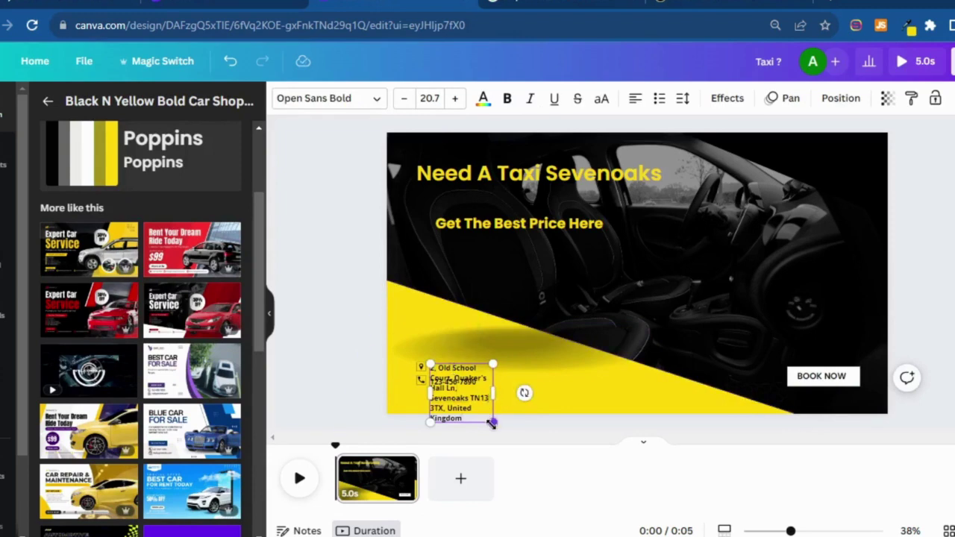
{"action": "mouse_move", "coordinate": [492, 423]}
{"action": "left_mouse_down"}
{"action": "mouse_move", "coordinate": [486, 354]}
{"action": "mouse_move", "coordinate": [575, 399]}
{"action": "mouse_move", "coordinate": [515, 381]}
{"action": "mouse_move", "coordinate": [526, 384]}
{"action": "mouse_move", "coordinate": [483, 413]}
{"action": "left_mouse_up"}
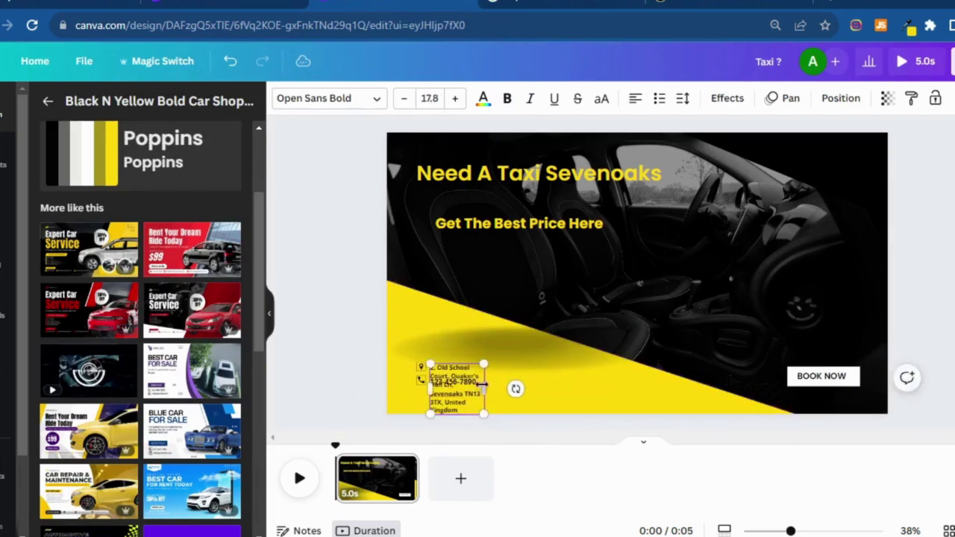
Move the placeholder phone number aside and place the address on one line beside the raised location pin icon
{"action": "left_click", "coordinate": [415, 345]}
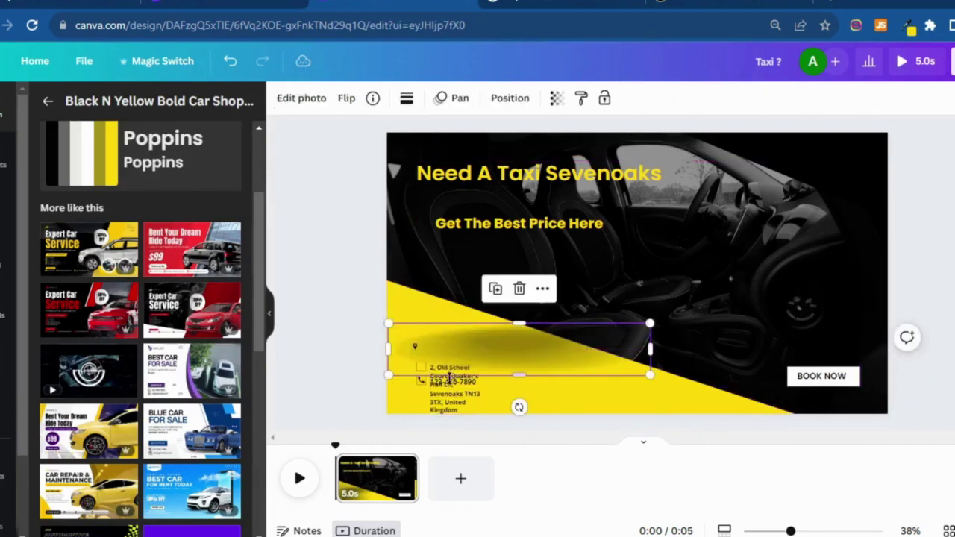
{"action": "left_click_drag", "start_coordinate": [450, 379], "coordinate": [544, 390]}
{"action": "left_click_drag", "start_coordinate": [446, 371], "coordinate": [460, 346]}
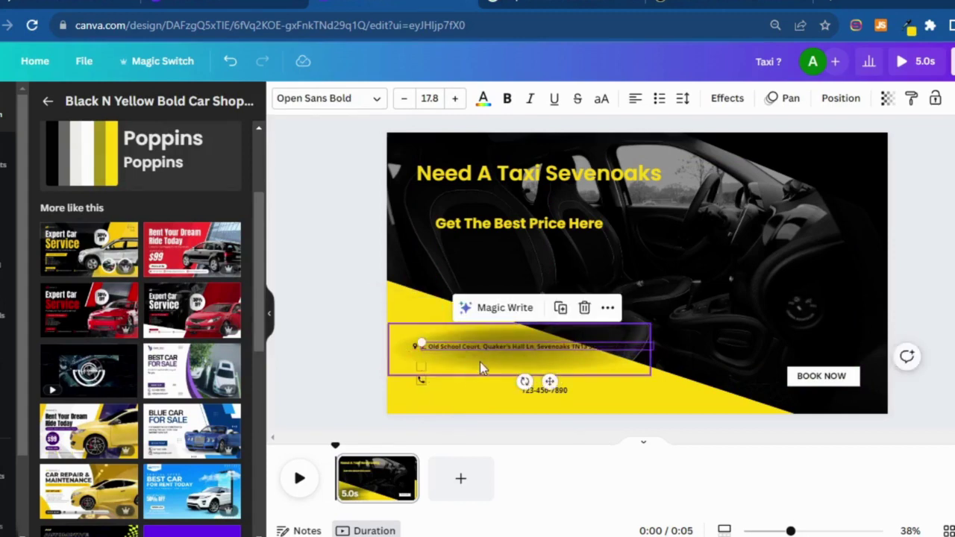
Shift the location pin icon and the address text further left within the yellow area
{"action": "left_click", "coordinate": [414, 348]}
{"action": "left_click", "coordinate": [409, 347]}
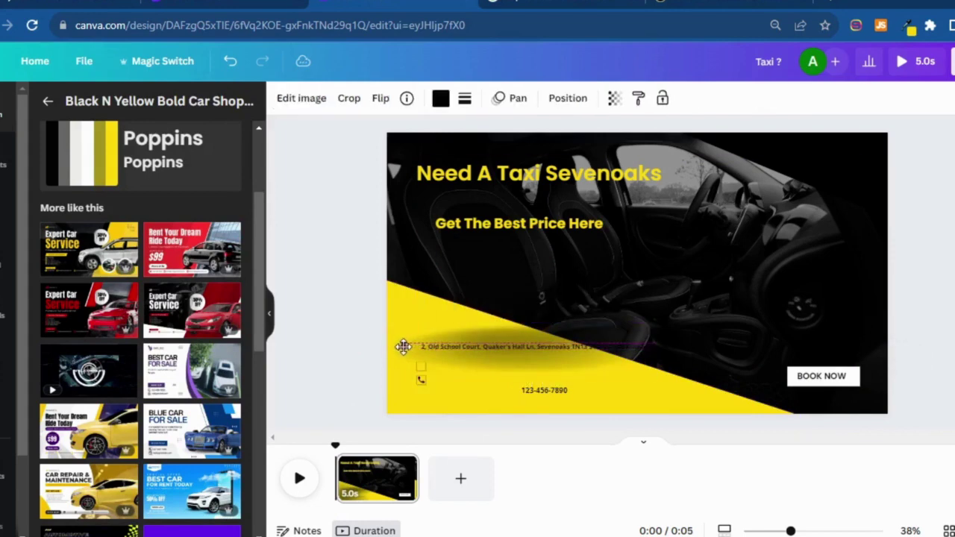
{"action": "left_click", "coordinate": [454, 346]}
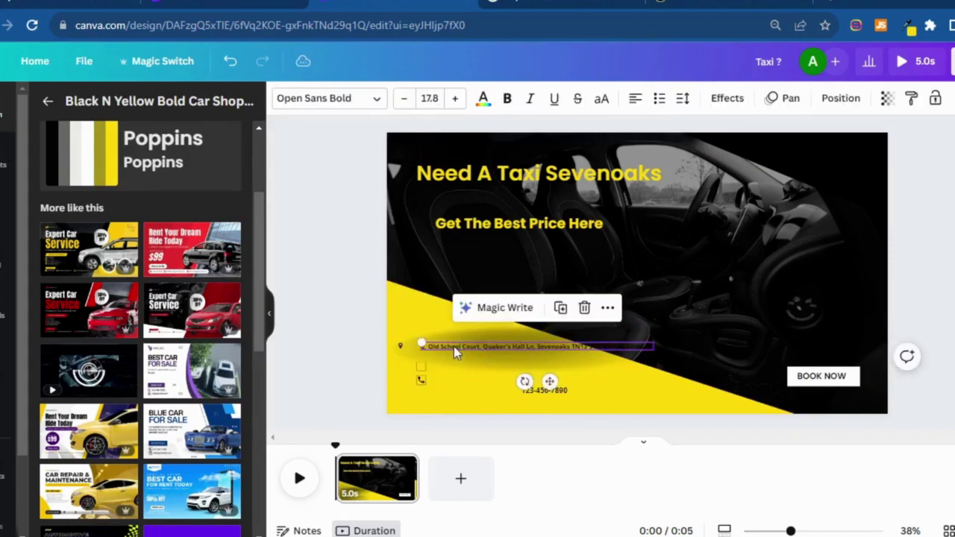
{"action": "left_click_drag", "start_coordinate": [454, 346], "coordinate": [436, 344]}
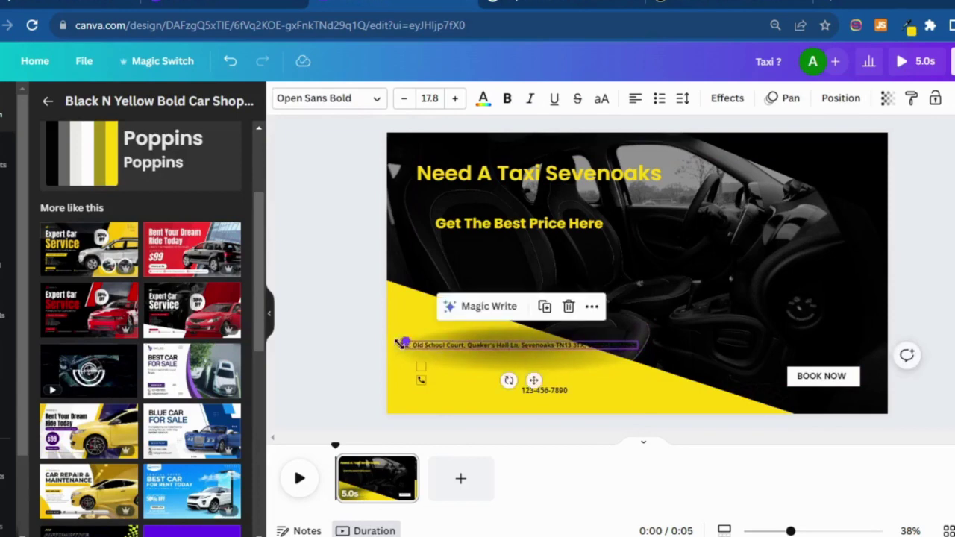
Lower the address text within the yellow area and align the location pin icon directly in front of it
{"action": "scroll", "coordinate": [499, 344], "scroll_direction": "up", "scroll_amount": 5}
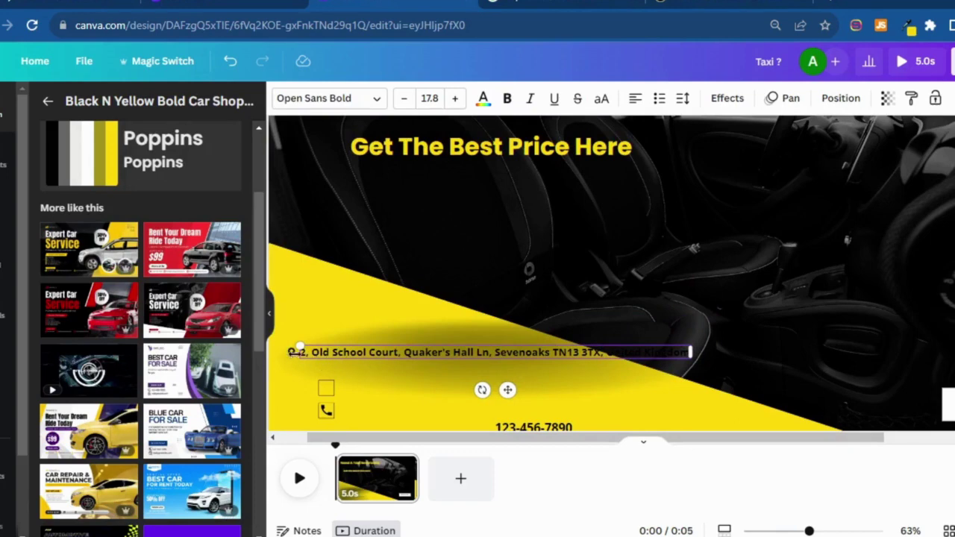
{"action": "left_click", "coordinate": [290, 355]}
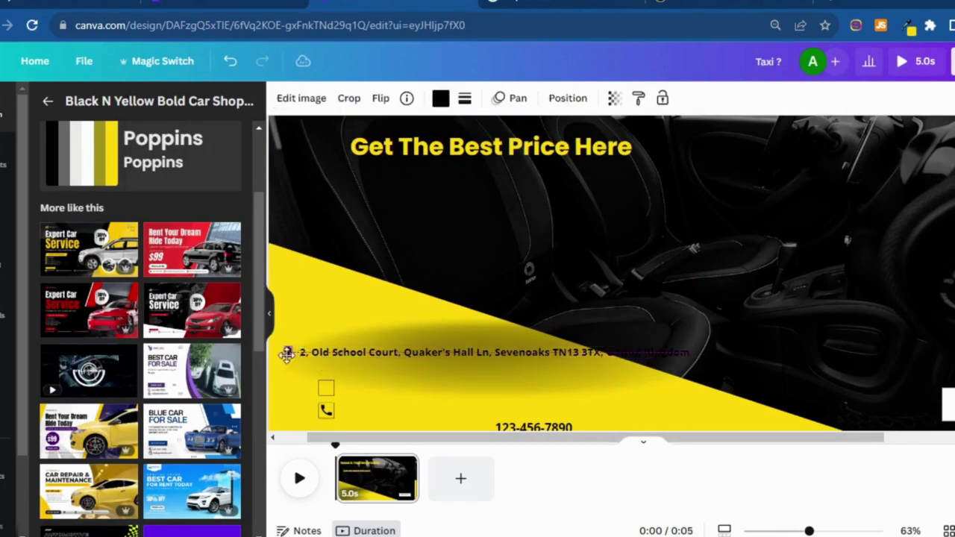
{"action": "left_click", "coordinate": [285, 355]}
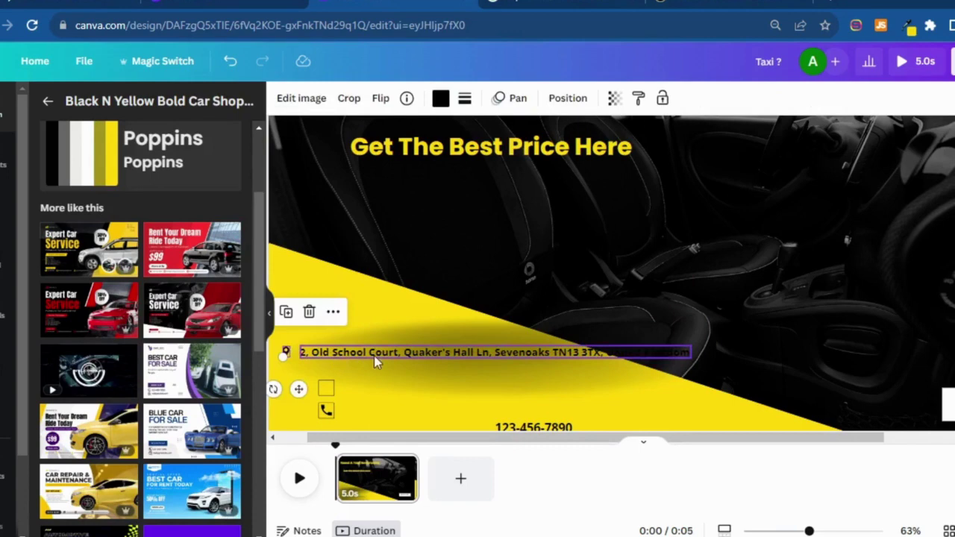
{"action": "left_click_drag", "start_coordinate": [377, 362], "coordinate": [355, 385]}
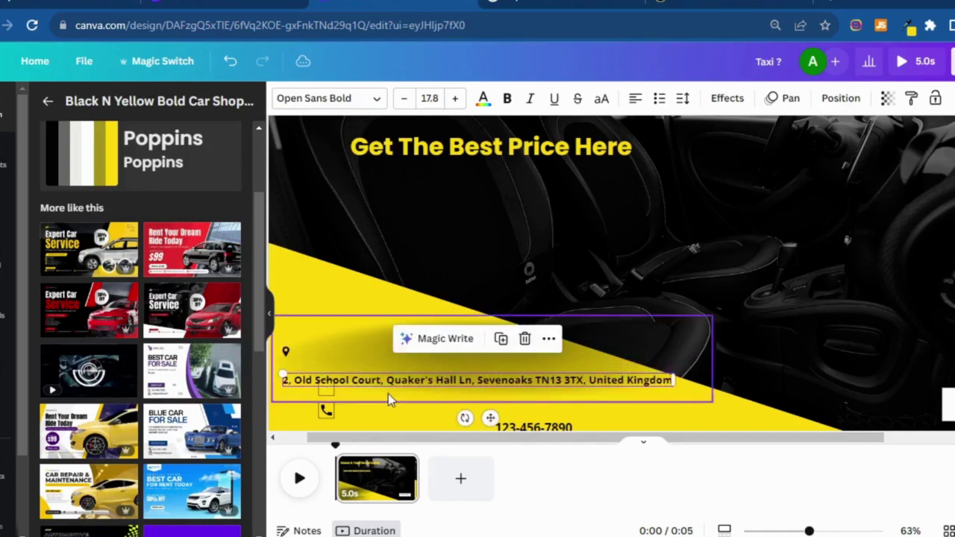
{"action": "left_click", "coordinate": [285, 351]}
{"action": "left_click_drag", "start_coordinate": [286, 351], "coordinate": [282, 379]}
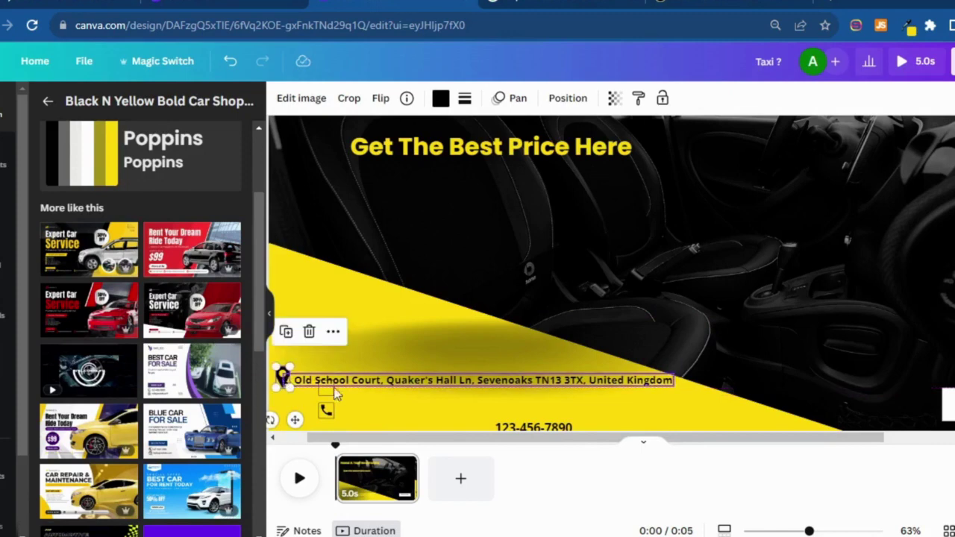
Reduce the address text's font size to 16.8
{"action": "left_click", "coordinate": [441, 382]}
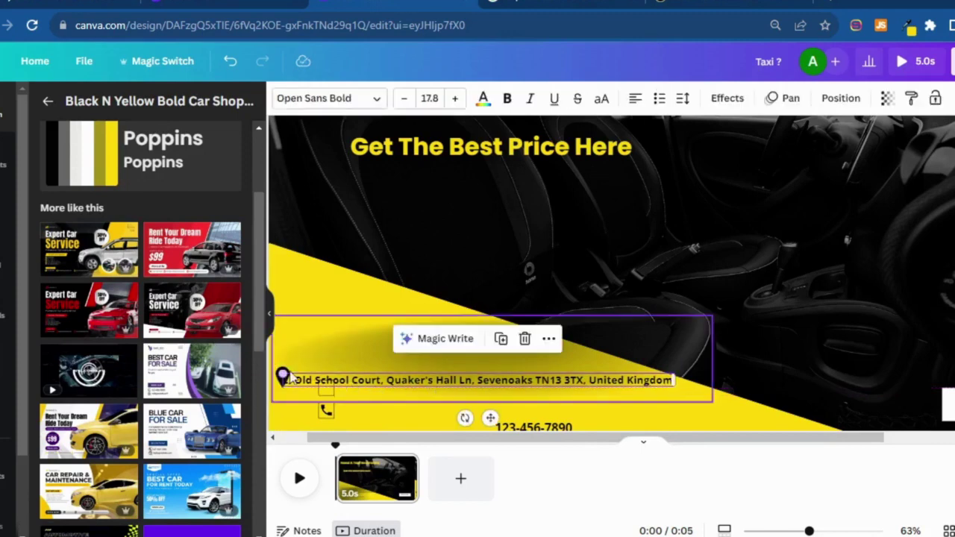
{"action": "left_click", "coordinate": [293, 395]}
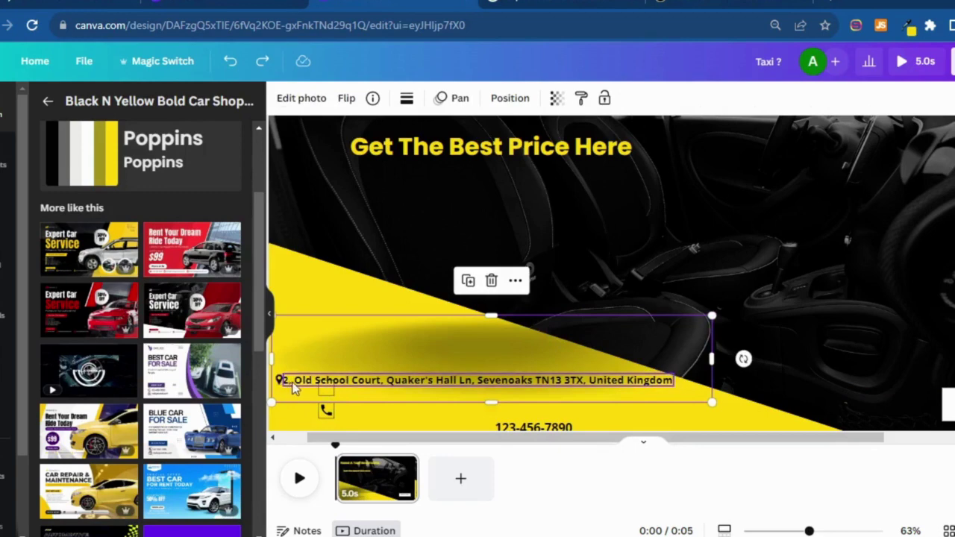
{"action": "left_click", "coordinate": [433, 381]}
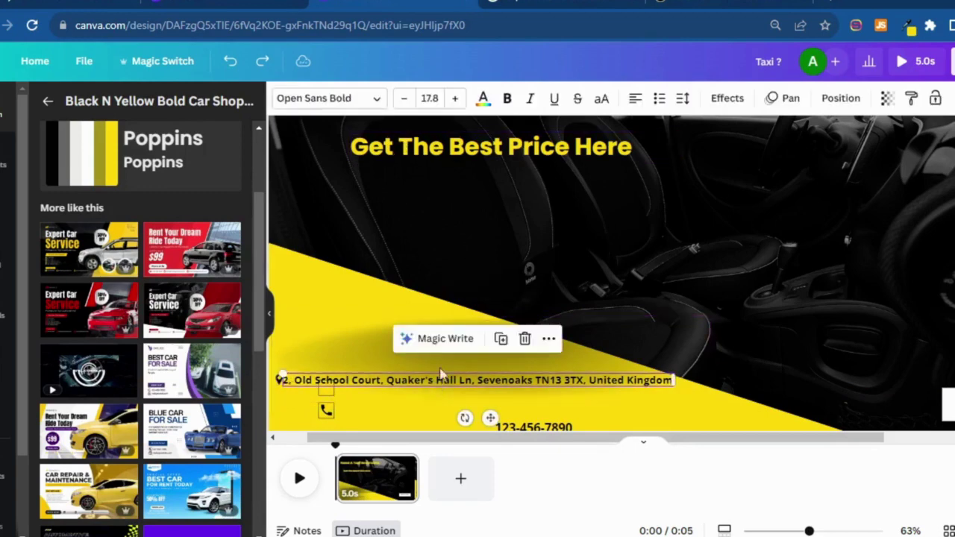
{"action": "left_click", "coordinate": [403, 98]}
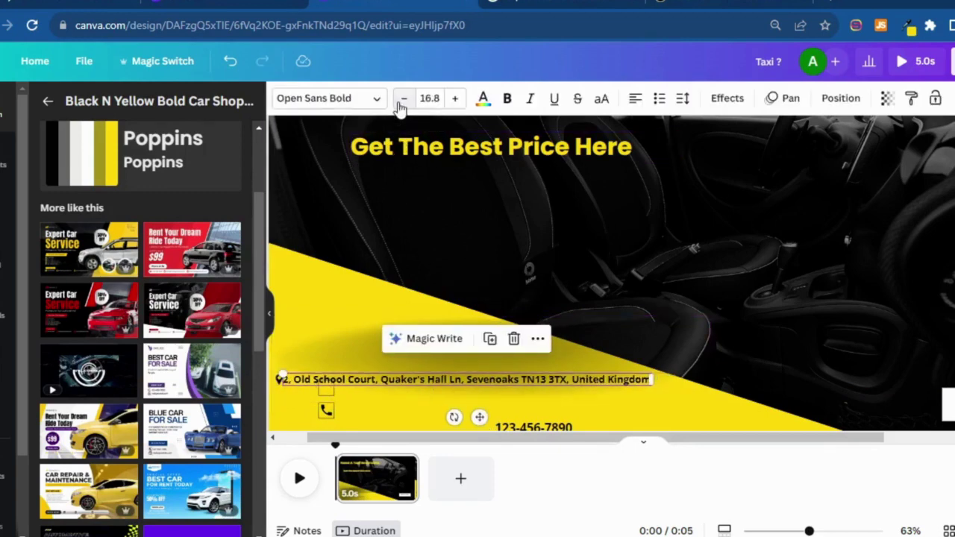
Shift the address text slightly to the right so it clears the location pin icon
{"action": "left_click", "coordinate": [356, 326]}
{"action": "left_click", "coordinate": [280, 381]}
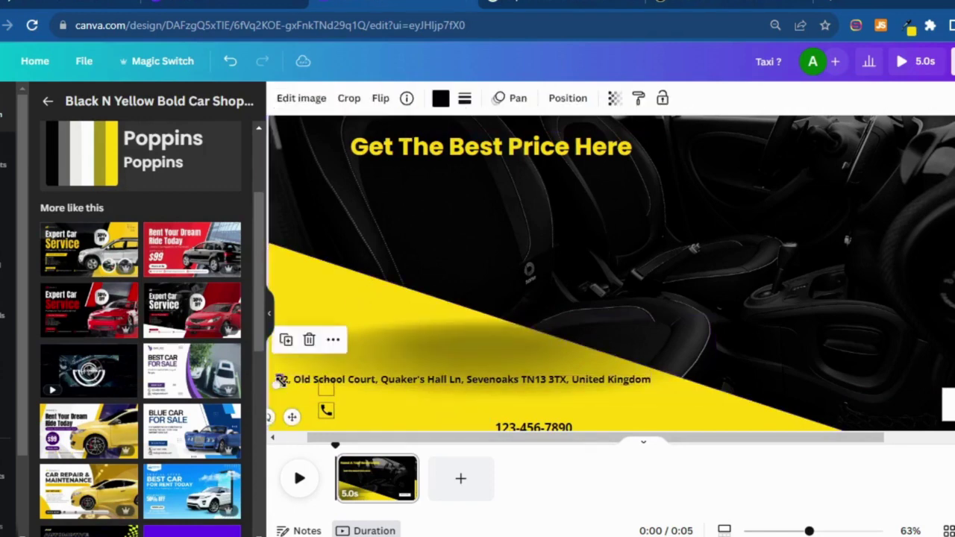
{"action": "left_click", "coordinate": [312, 380]}
{"action": "left_click_drag", "start_coordinate": [312, 381], "coordinate": [320, 381]}
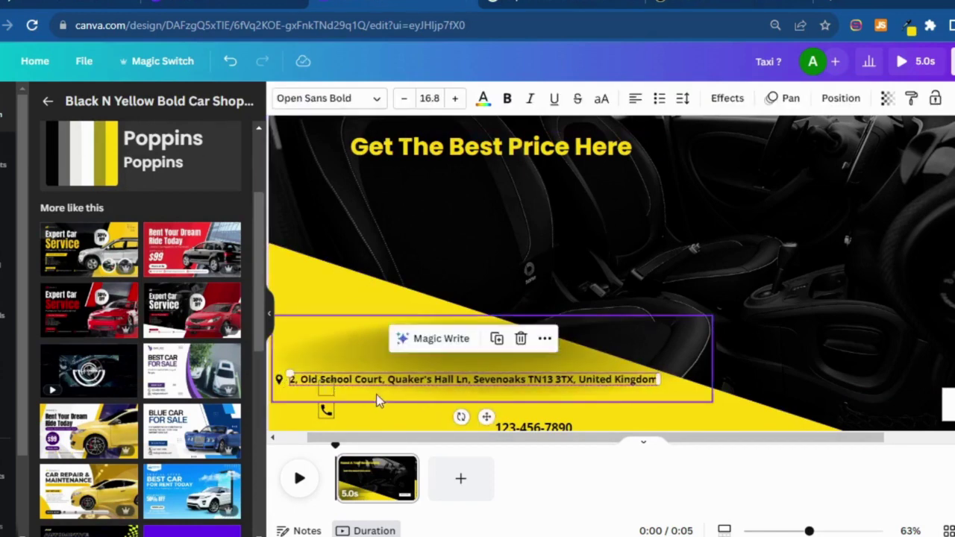
Delete the empty square frame below the address and move the phone icon directly under the location pin icon
{"action": "left_click", "coordinate": [326, 389]}
{"action": "left_click", "coordinate": [326, 344]}
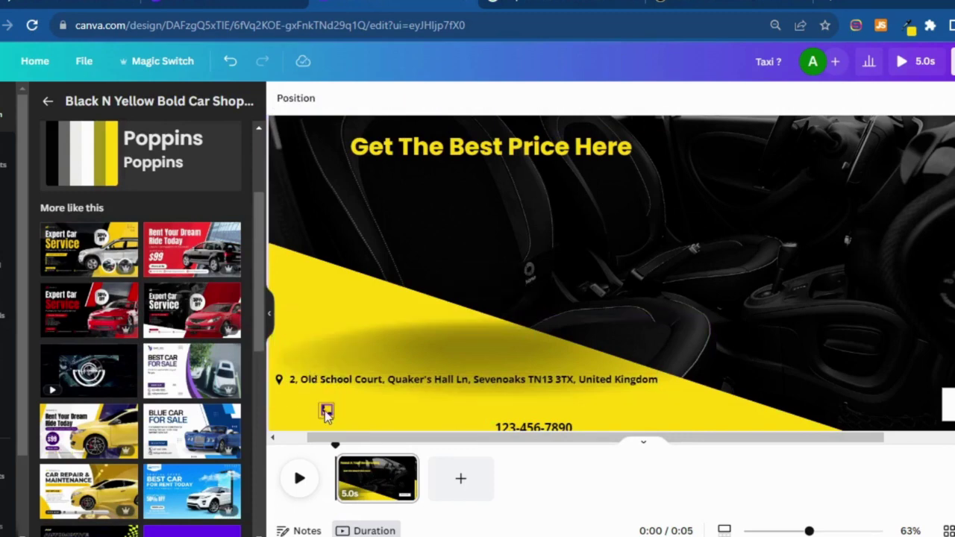
{"action": "left_click_drag", "start_coordinate": [327, 410], "coordinate": [281, 403]}
{"action": "left_click", "coordinate": [302, 405]}
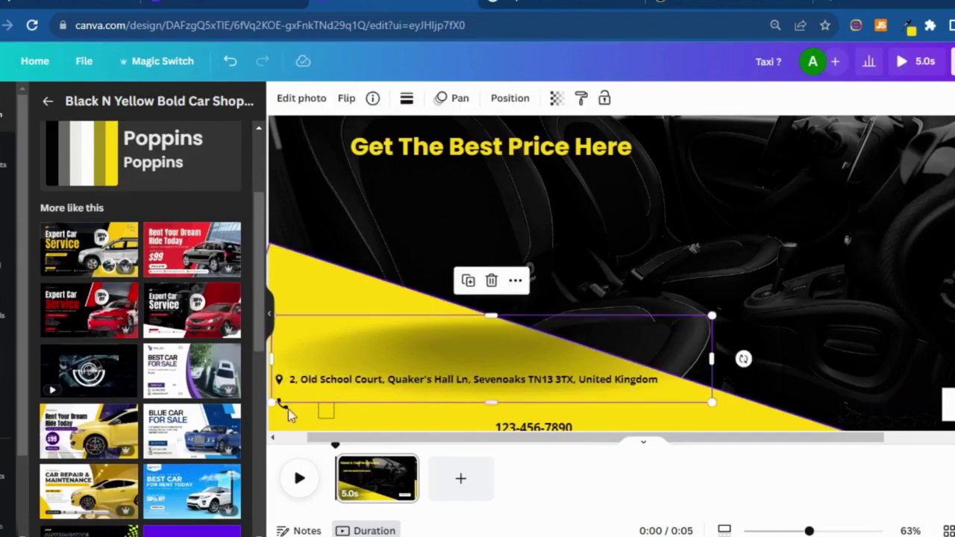
Delete the placeholder phone number and the leftover empty square frame beside the phone icon
{"action": "scroll", "coordinate": [580, 408], "scroll_direction": "down", "scroll_amount": 1}
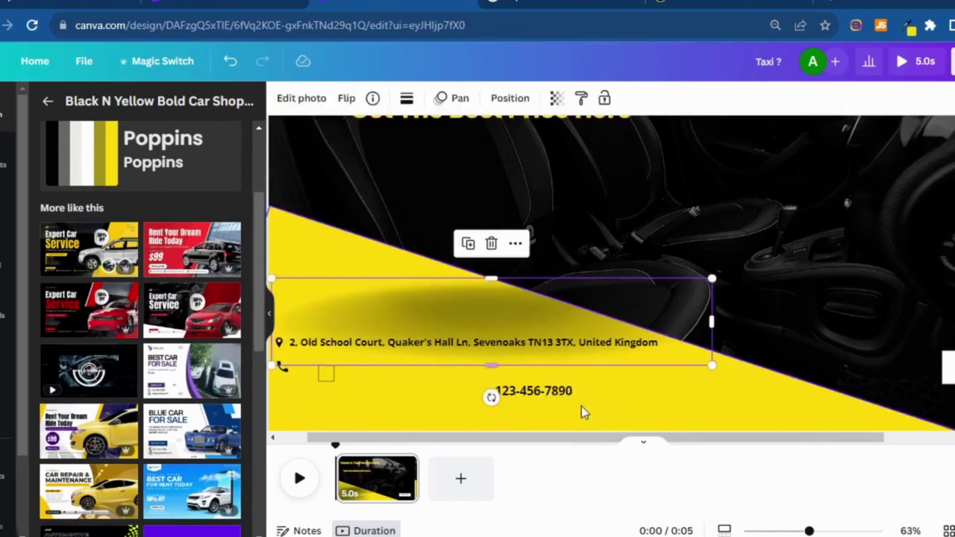
{"action": "left_click", "coordinate": [573, 391]}
{"action": "left_click", "coordinate": [588, 350]}
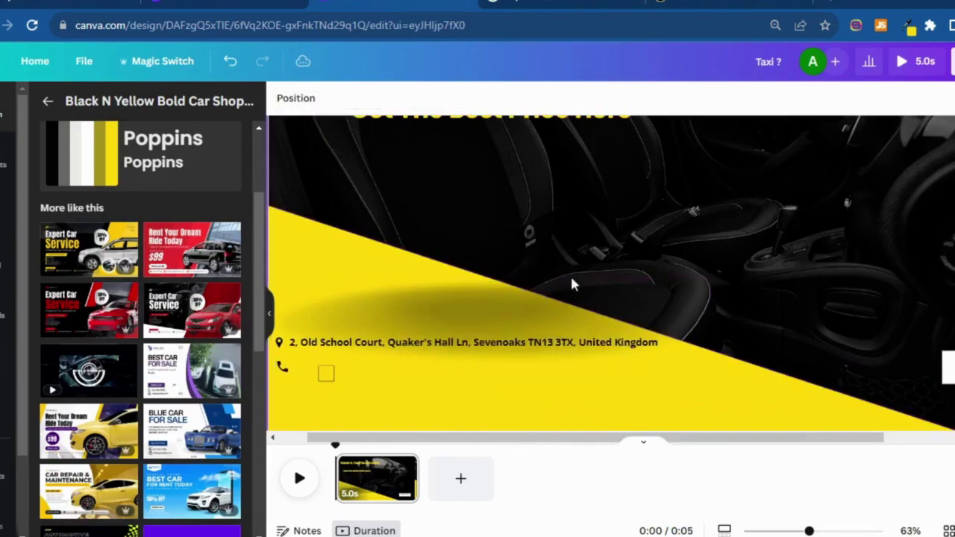
{"action": "left_click", "coordinate": [700, 6]}
{"action": "left_click", "coordinate": [553, 4]}
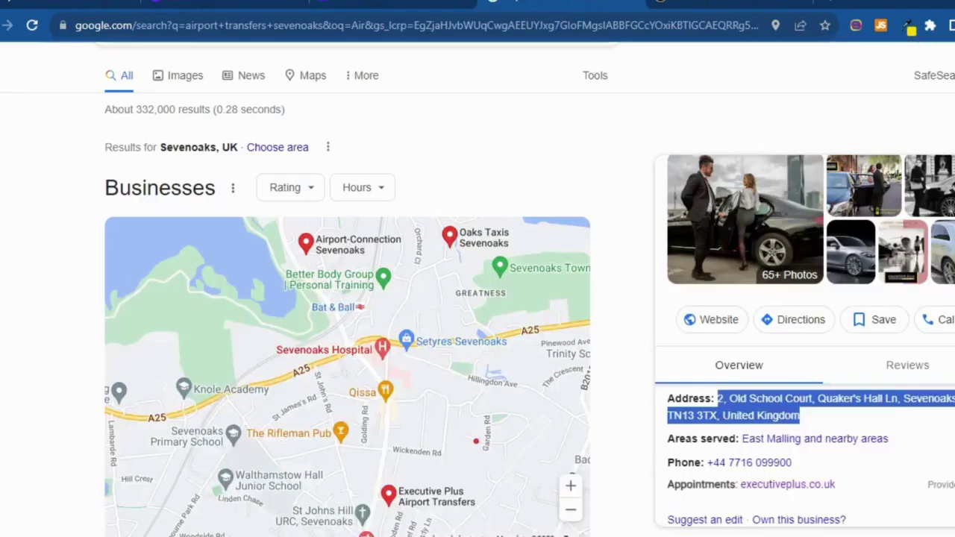
{"action": "key", "text": "ctrl+shift+Tab"}
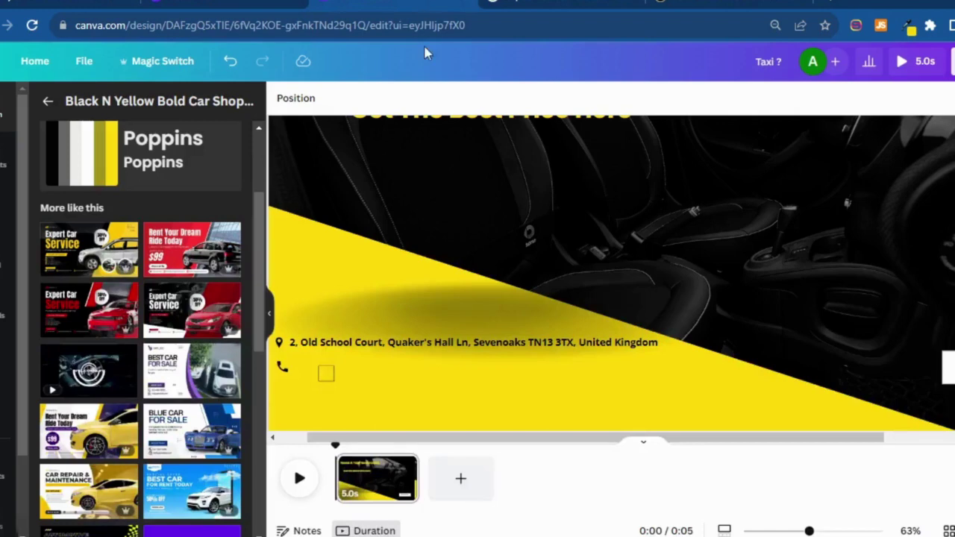
{"action": "left_click", "coordinate": [330, 374]}
{"action": "left_click", "coordinate": [326, 331]}
{"action": "left_click", "coordinate": [303, 372]}
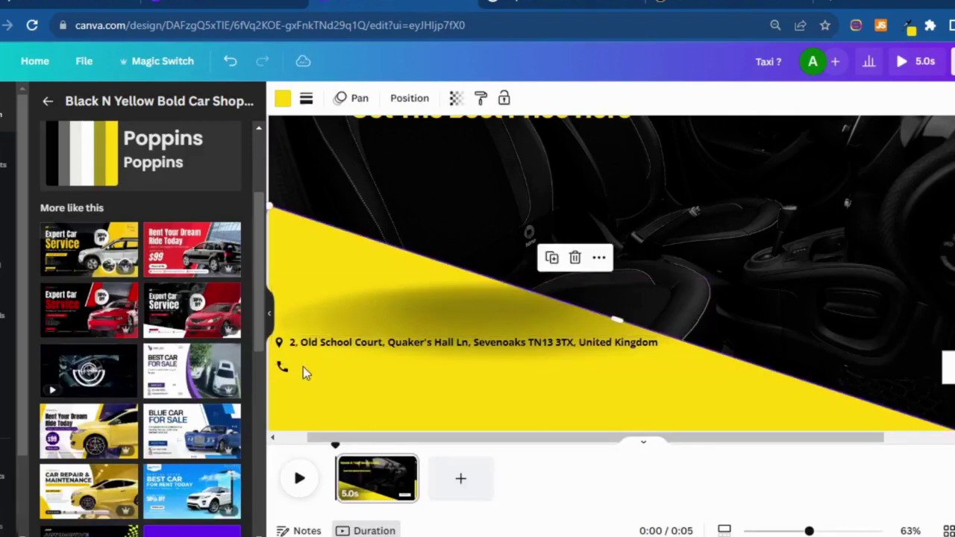
Switch to the Google search results and copy the full phone number from the Executive Plus Airport Transfers listing
{"action": "left_click", "coordinate": [587, 6]}
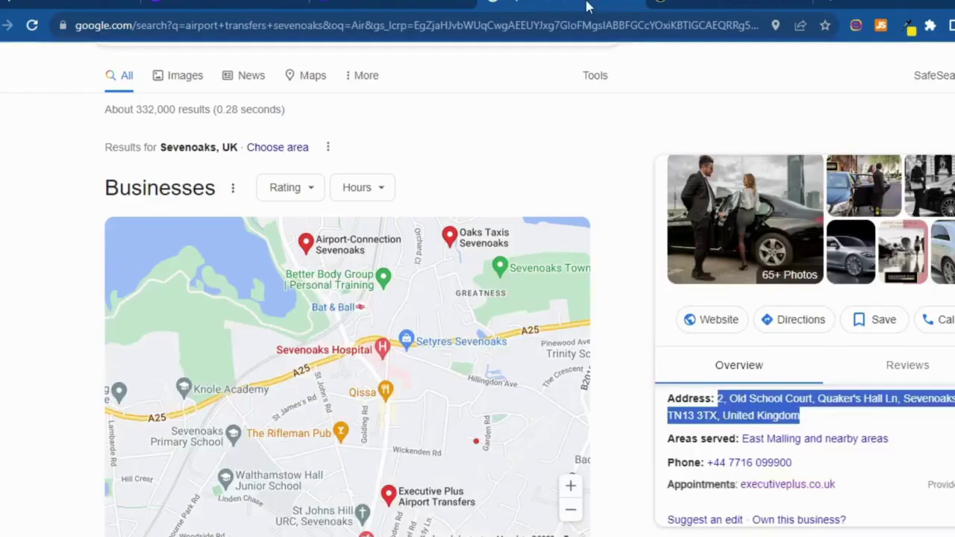
{"action": "scroll", "coordinate": [799, 388], "scroll_direction": "down", "scroll_amount": 1}
{"action": "left_click_drag", "start_coordinate": [796, 412], "coordinate": [720, 410]}
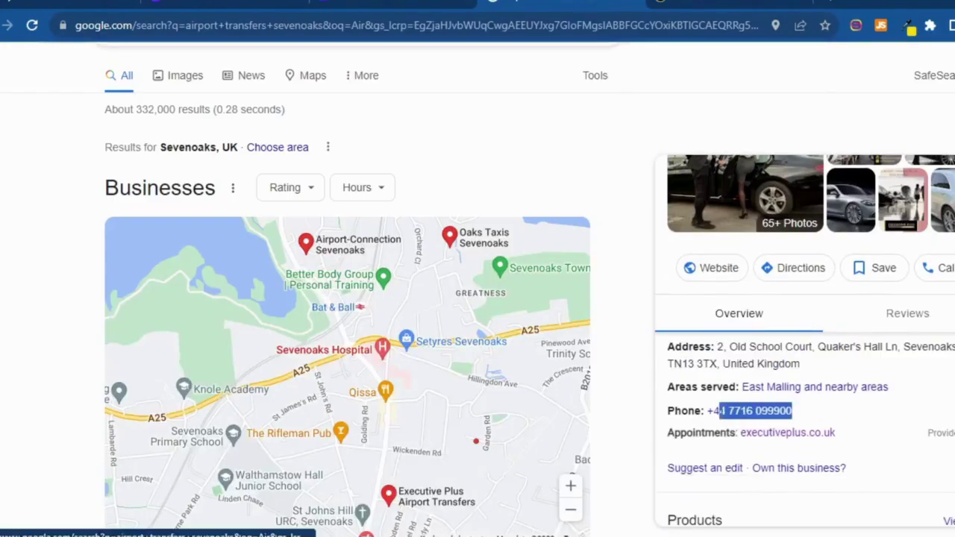
{"action": "right_click", "coordinate": [708, 411]}
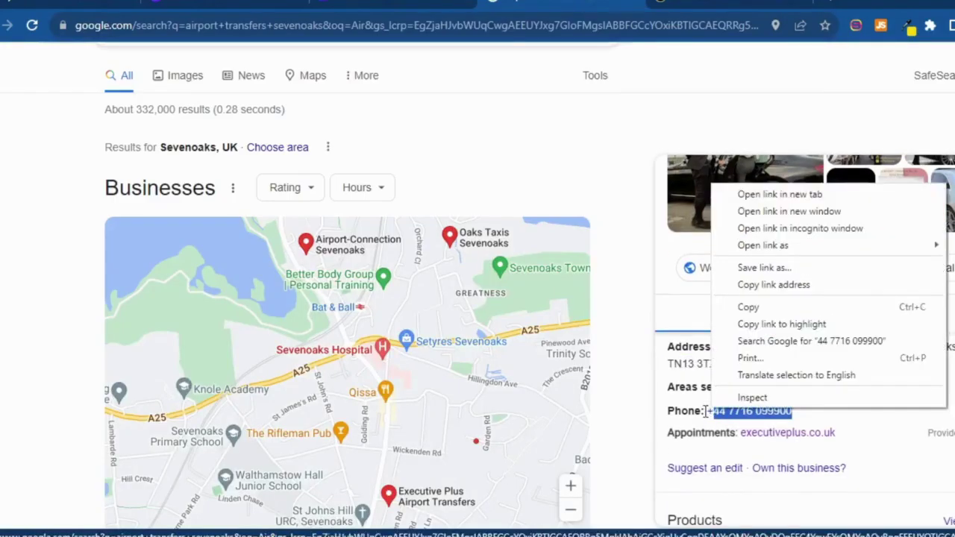
{"action": "left_click", "coordinate": [707, 414]}
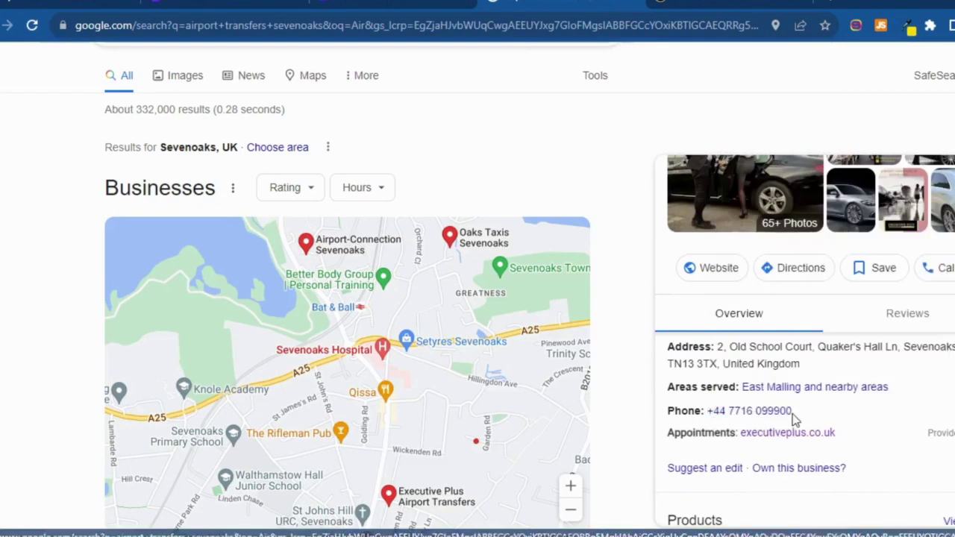
{"action": "left_click_drag", "start_coordinate": [793, 412], "coordinate": [707, 411]}
{"action": "right_click", "coordinate": [709, 418]}
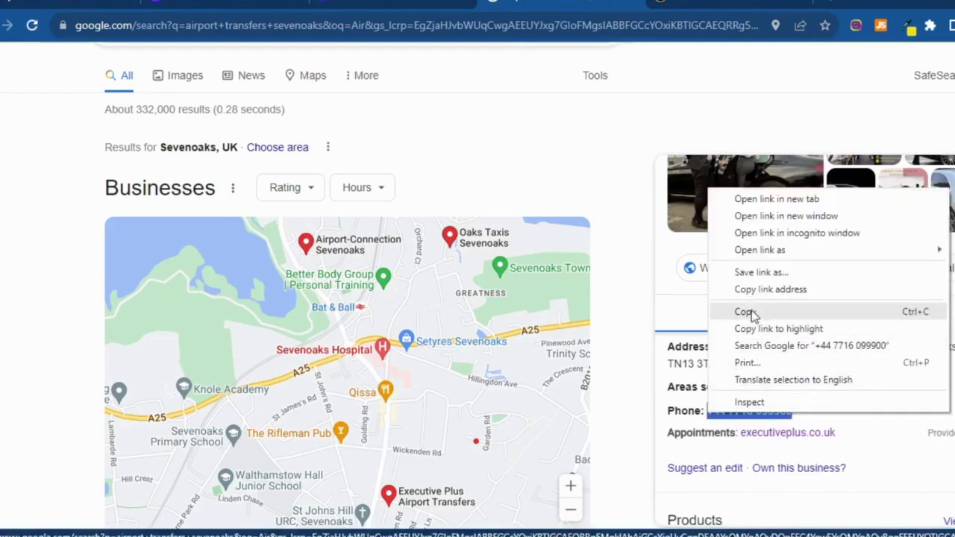
{"action": "left_click", "coordinate": [693, 314]}
Paste the copied phone number into a new browser tab's address bar and select it there as plain text
{"action": "left_click", "coordinate": [837, 4]}
{"action": "key", "text": "ctrl+v"}
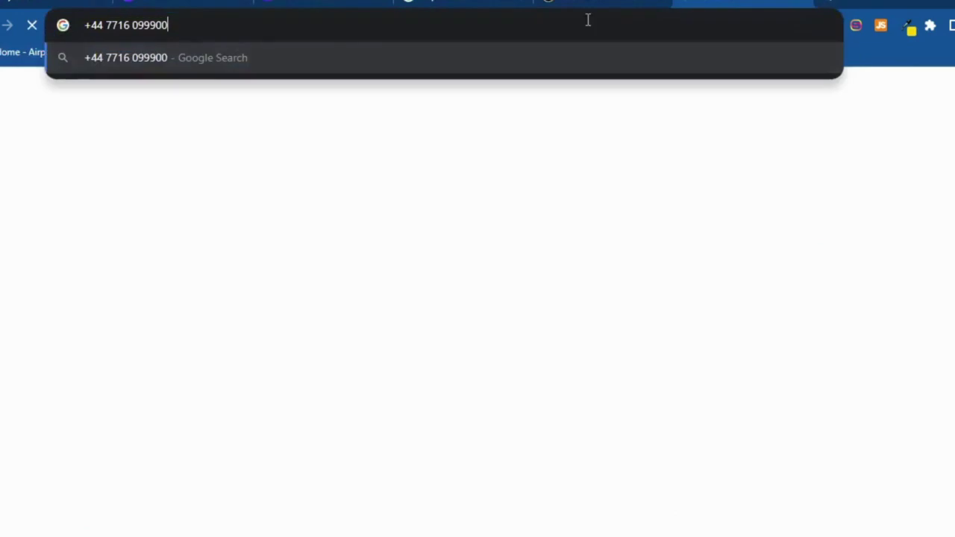
{"action": "left_click_drag", "start_coordinate": [182, 19], "coordinate": [38, 34]}
Return to the Canva design, paste the business phone number as text and place it beside the phone icon
{"action": "left_click", "coordinate": [324, 3]}
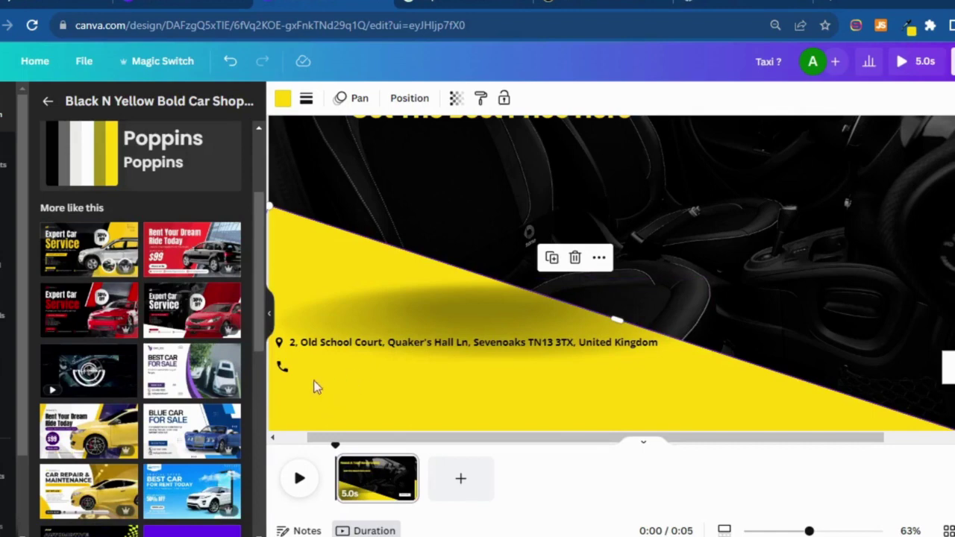
{"action": "left_click", "coordinate": [282, 367]}
{"action": "left_click", "coordinate": [333, 369]}
{"action": "key", "text": "ctrl+v"}
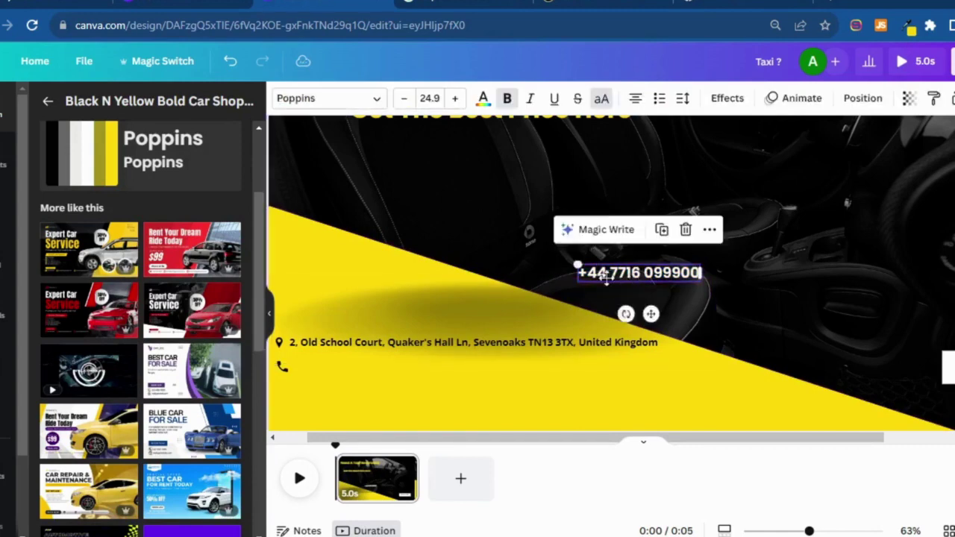
{"action": "left_click_drag", "start_coordinate": [618, 281], "coordinate": [350, 367]}
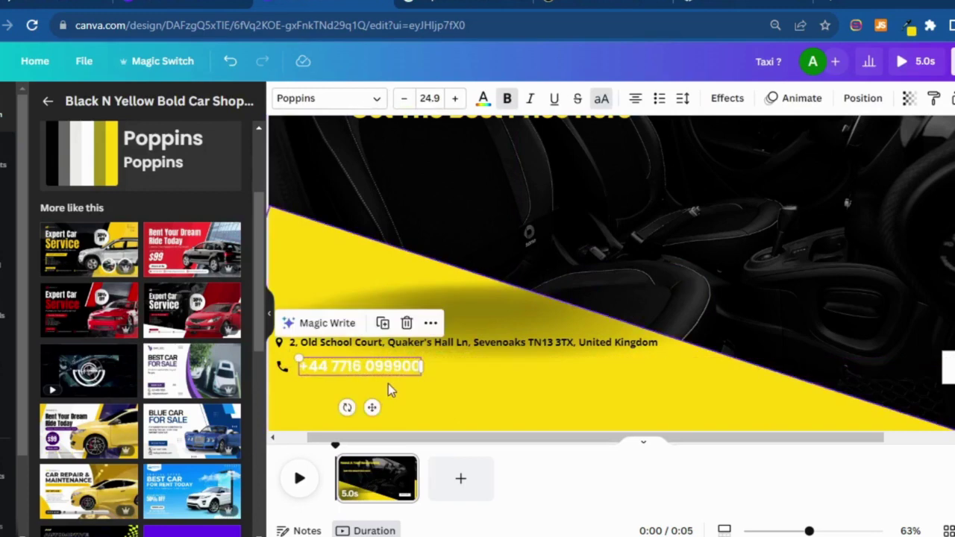
Change the phone number's text colour to the dark document colour #110703
{"action": "left_click", "coordinate": [388, 383]}
{"action": "left_click", "coordinate": [385, 369]}
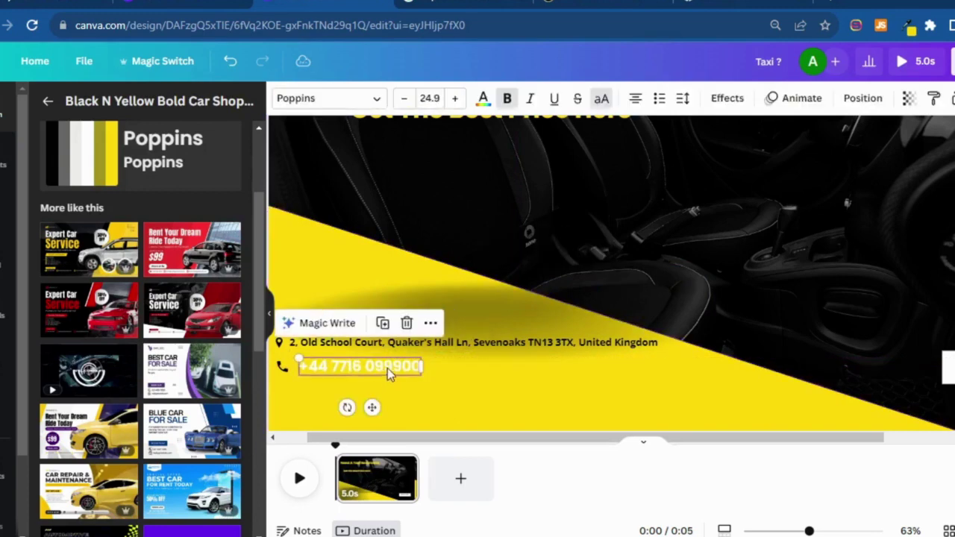
{"action": "left_click", "coordinate": [483, 99]}
{"action": "left_click", "coordinate": [118, 188]}
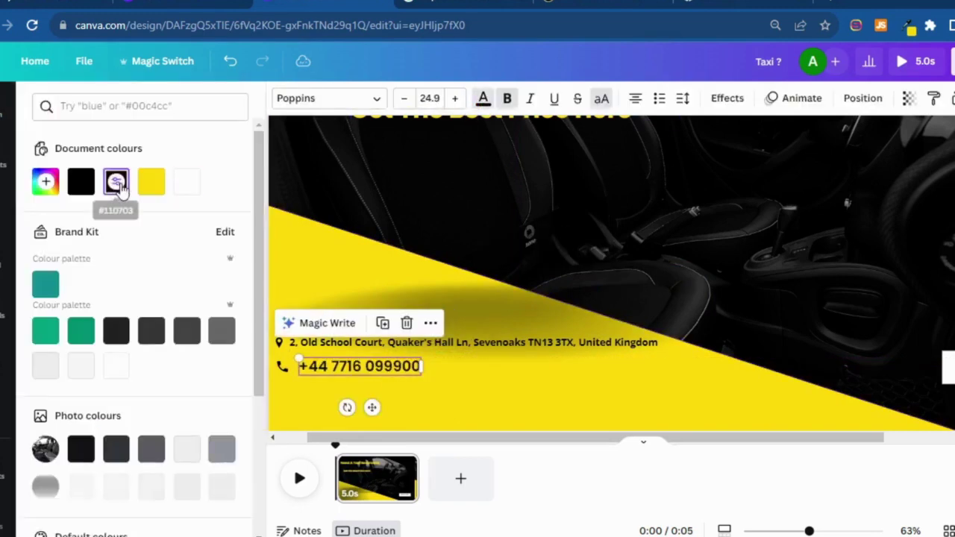
{"action": "left_click", "coordinate": [496, 398]}
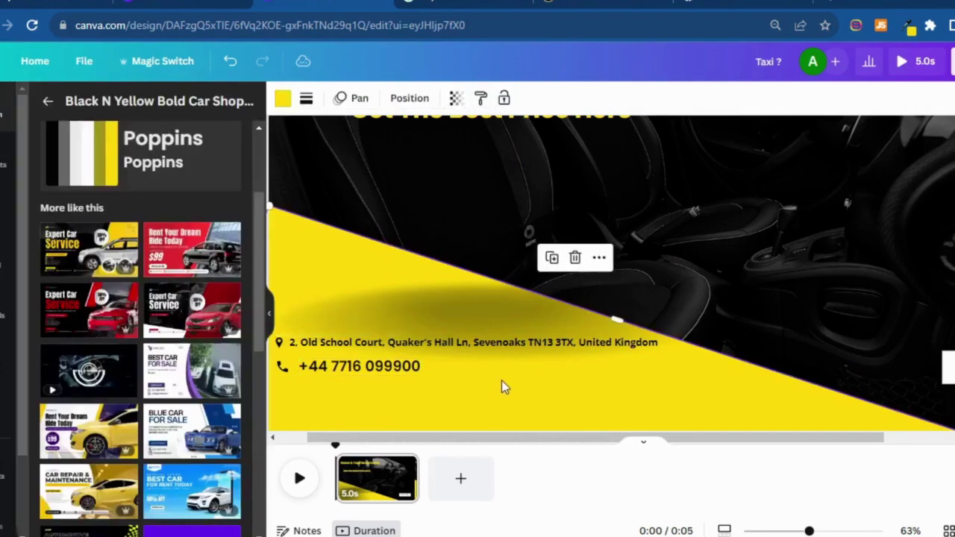
Reduce the phone number's font size to 16.9 to match the address text
{"action": "left_click", "coordinate": [388, 369]}
{"action": "left_click", "coordinate": [455, 347]}
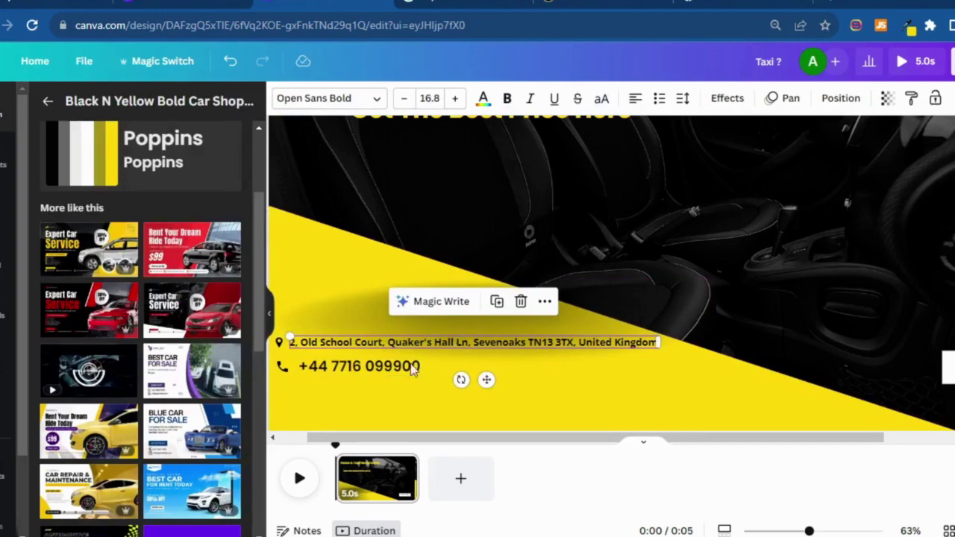
{"action": "left_click", "coordinate": [386, 373]}
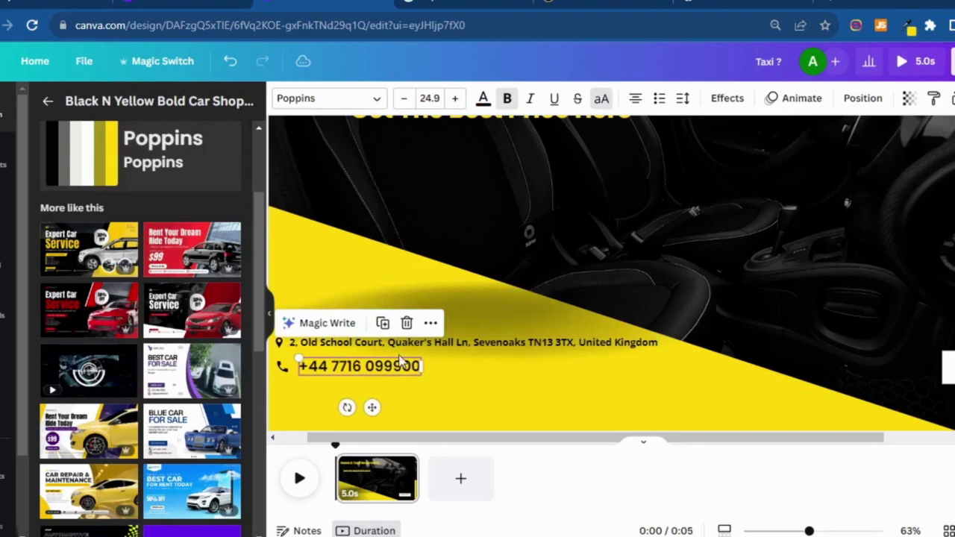
{"action": "left_click", "coordinate": [404, 99]}
{"action": "left_click", "coordinate": [404, 100]}
{"action": "left_click", "coordinate": [403, 100]}
{"action": "left_click", "coordinate": [404, 99]}
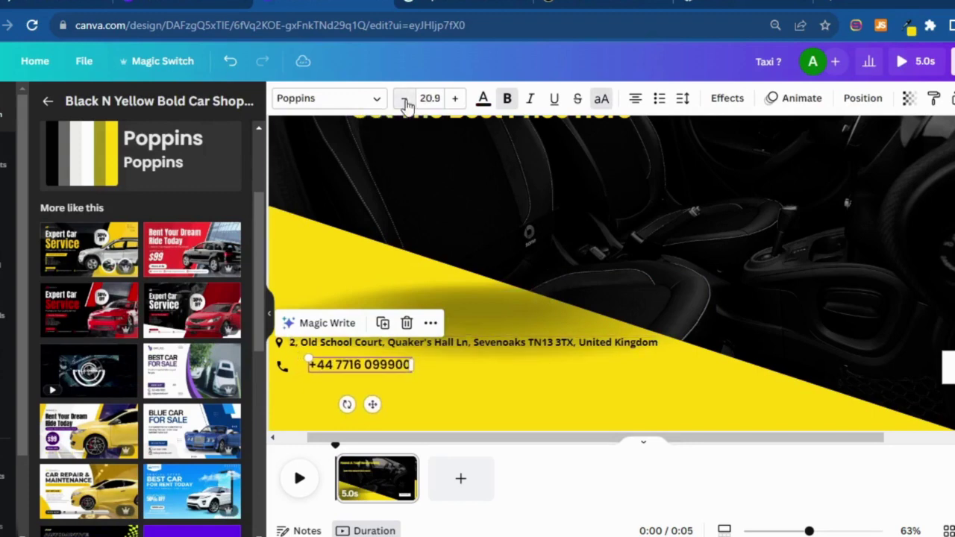
{"action": "left_click", "coordinate": [403, 100]}
{"action": "left_click", "coordinate": [404, 99]}
{"action": "left_click", "coordinate": [404, 99]}
{"action": "left_click", "coordinate": [403, 99]}
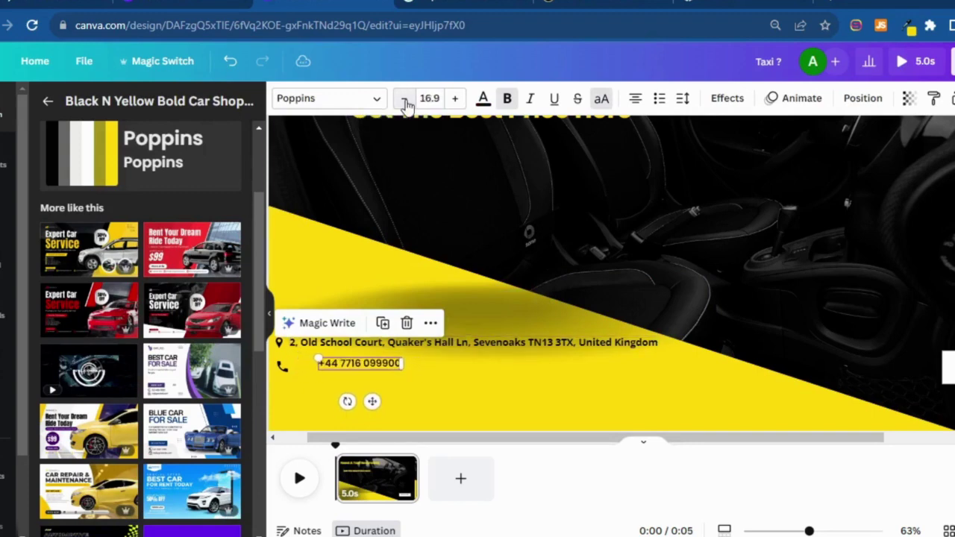
{"action": "left_click", "coordinate": [403, 100]}
{"action": "left_click", "coordinate": [454, 99]}
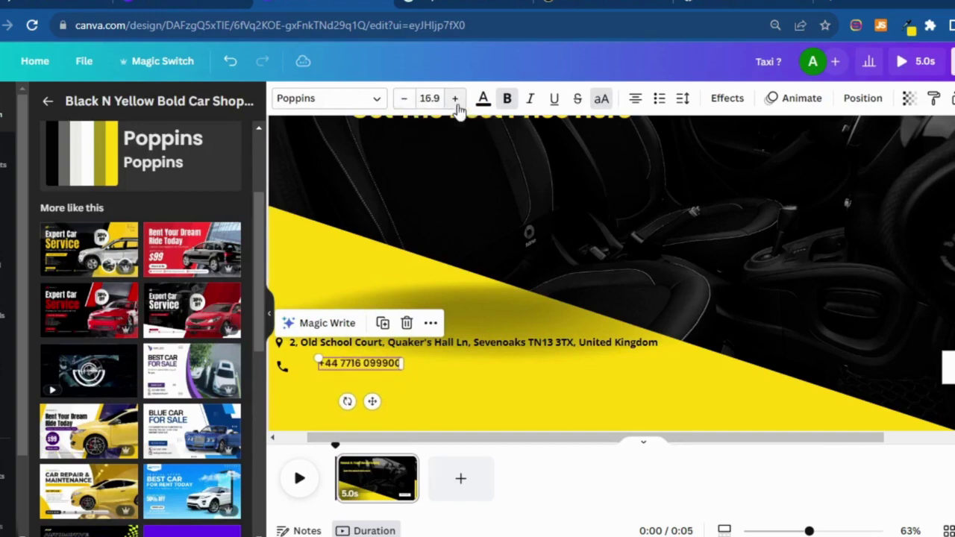
Raise the phone icon slightly and move the phone number left, directly next to it
{"action": "left_click_drag", "start_coordinate": [282, 371], "coordinate": [282, 363]}
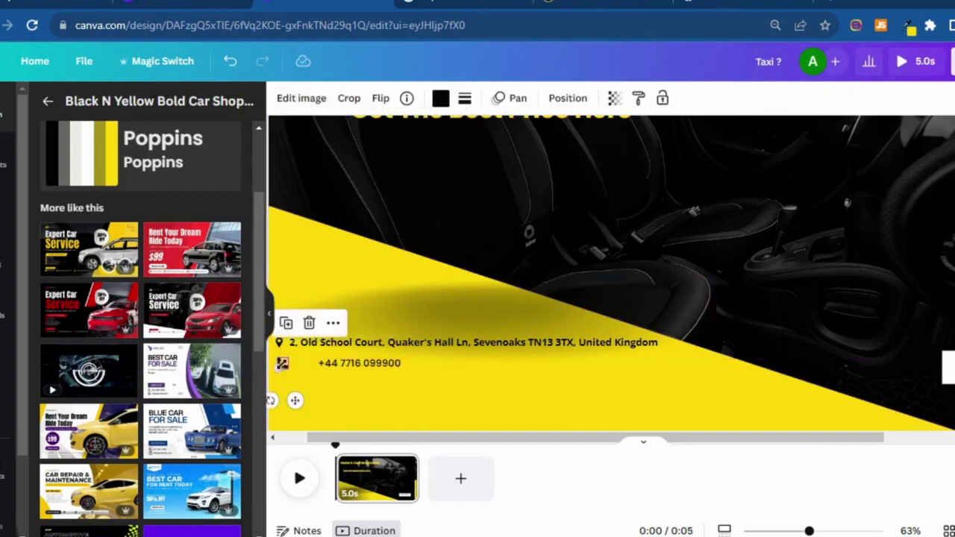
{"action": "left_click", "coordinate": [366, 365]}
{"action": "left_click_drag", "start_coordinate": [339, 367], "coordinate": [344, 368]}
{"action": "left_click", "coordinate": [432, 375]}
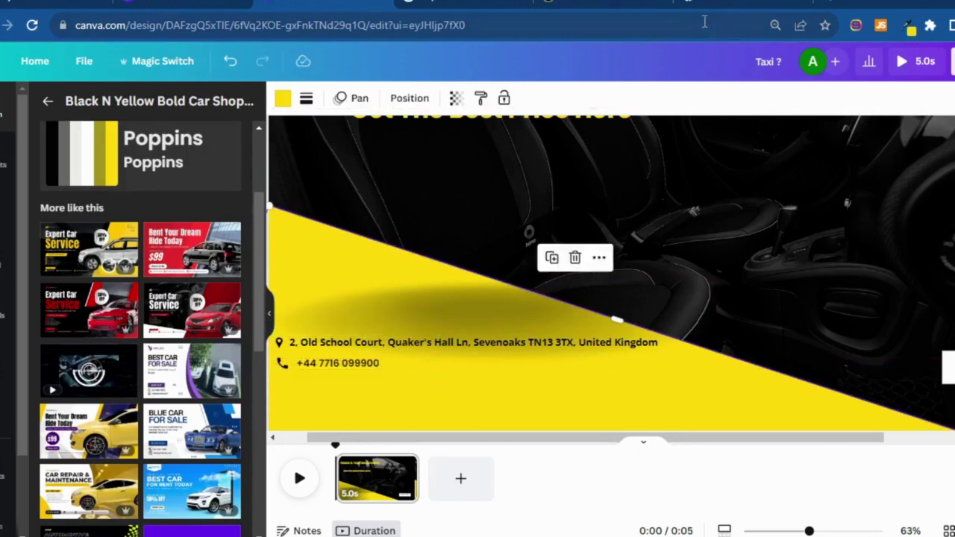
Look through the Executive Plus Airport Transfers listing in the Google results for further contact details
{"action": "left_click", "coordinate": [613, 6]}
{"action": "left_click", "coordinate": [707, 3]}
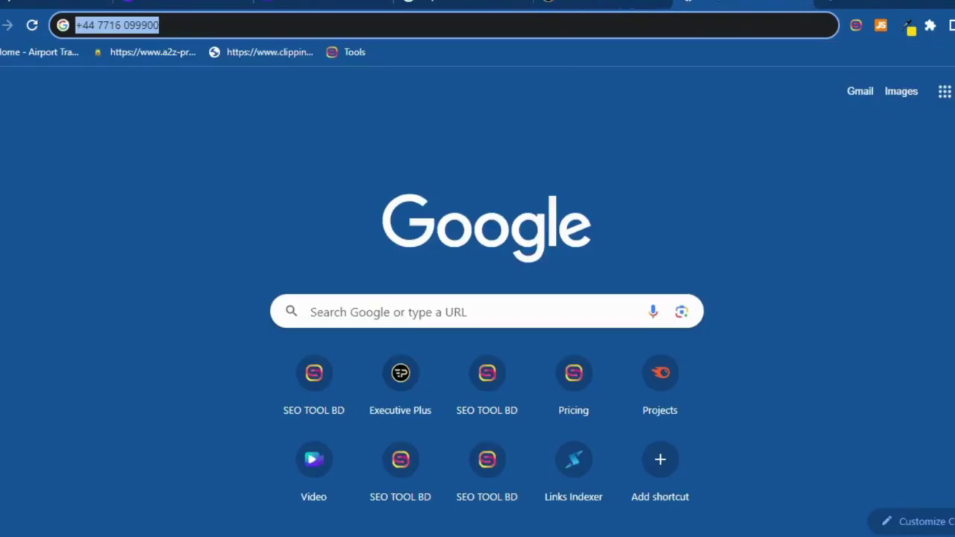
{"action": "left_click", "coordinate": [462, 3]}
{"action": "scroll", "coordinate": [774, 288], "scroll_direction": "down", "scroll_amount": 2}
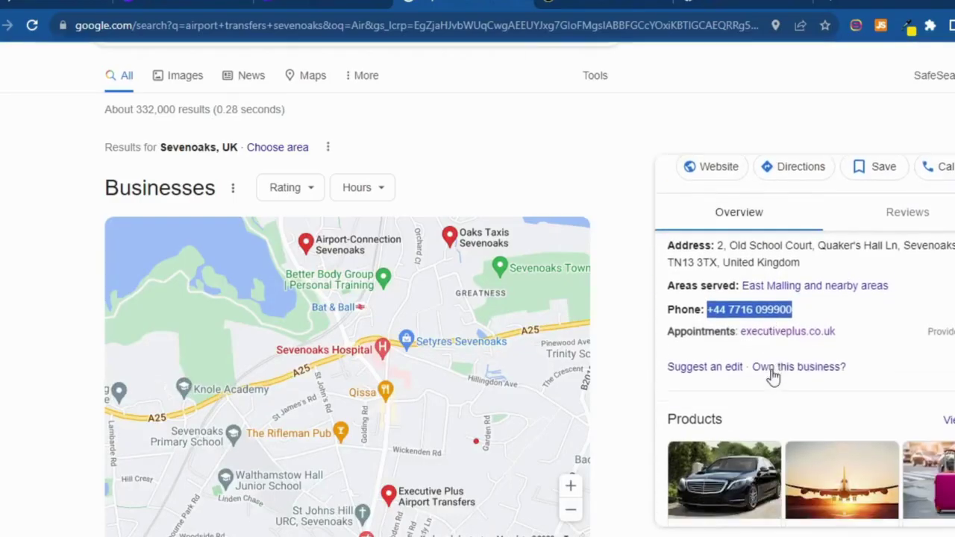
{"action": "scroll", "coordinate": [776, 358], "scroll_direction": "up", "scroll_amount": 1}
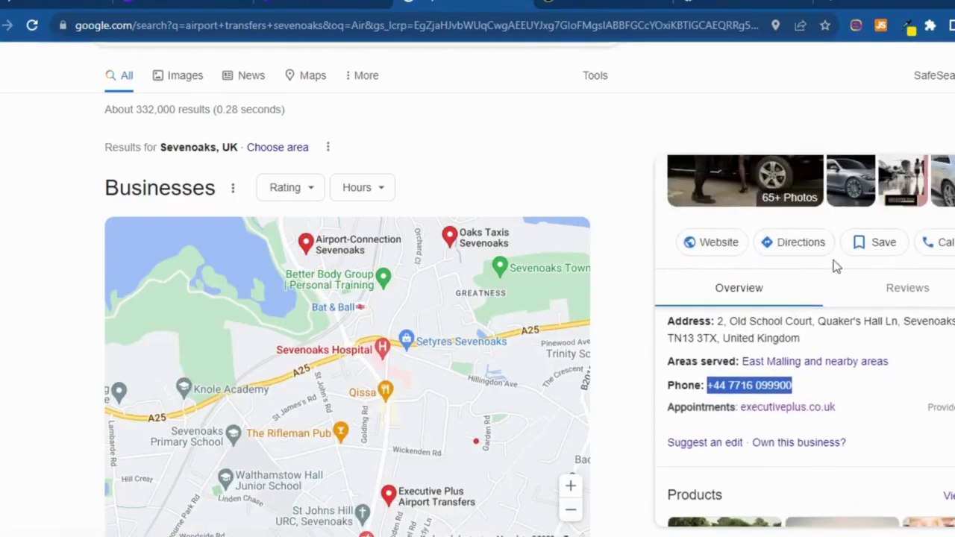
{"action": "scroll", "coordinate": [776, 278], "scroll_direction": "up", "scroll_amount": 1}
{"action": "scroll", "coordinate": [740, 313], "scroll_direction": "up", "scroll_amount": 2}
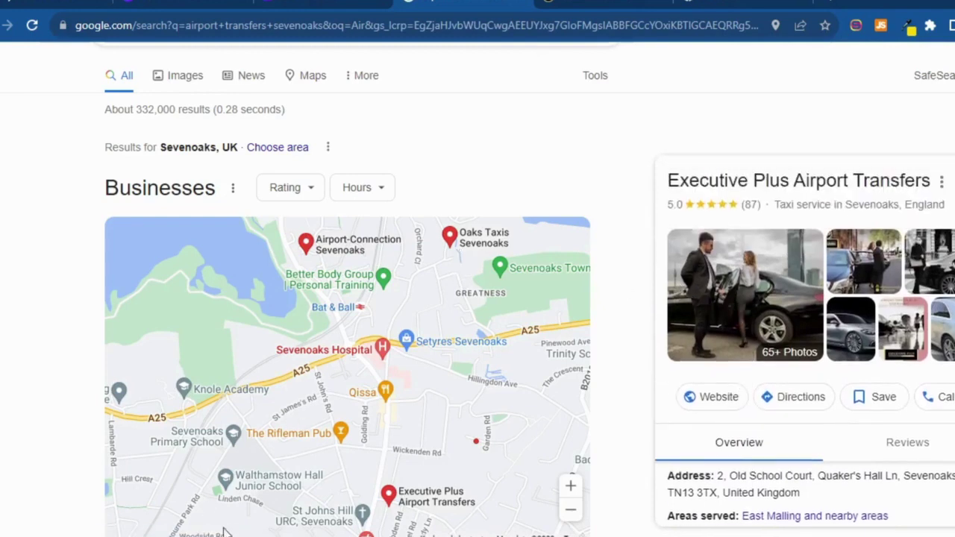
{"action": "scroll", "coordinate": [779, 352], "scroll_direction": "down", "scroll_amount": 2}
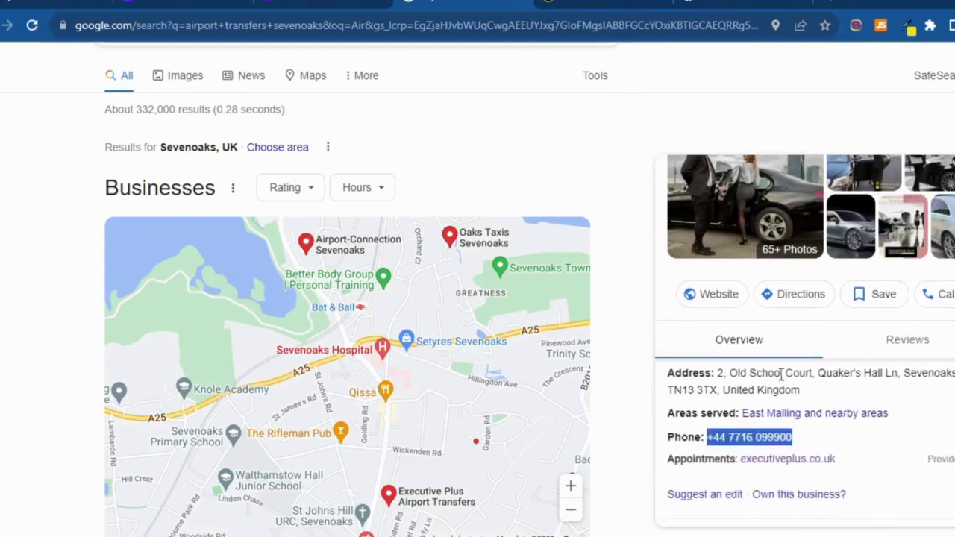
{"action": "scroll", "coordinate": [819, 371], "scroll_direction": "down", "scroll_amount": 3}
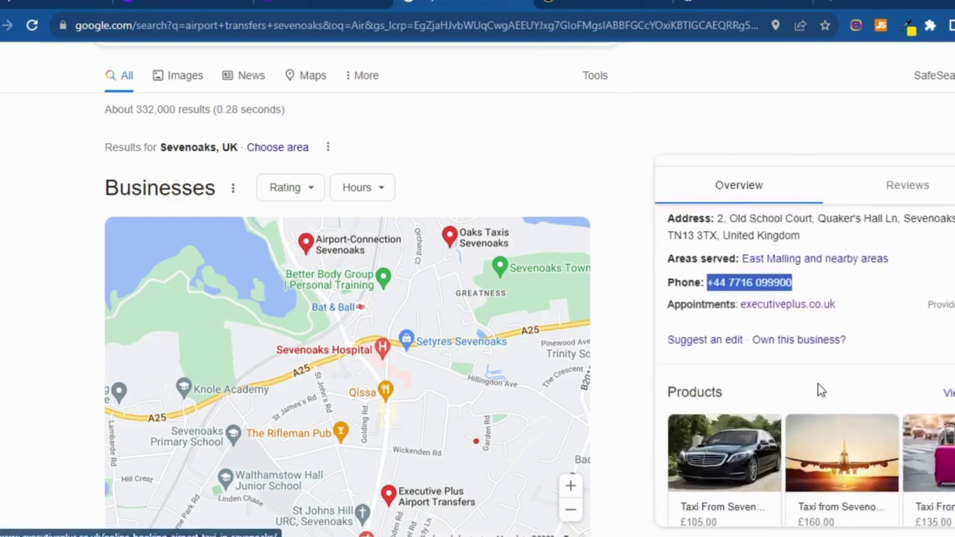
{"action": "scroll", "coordinate": [818, 380], "scroll_direction": "up", "scroll_amount": 3}
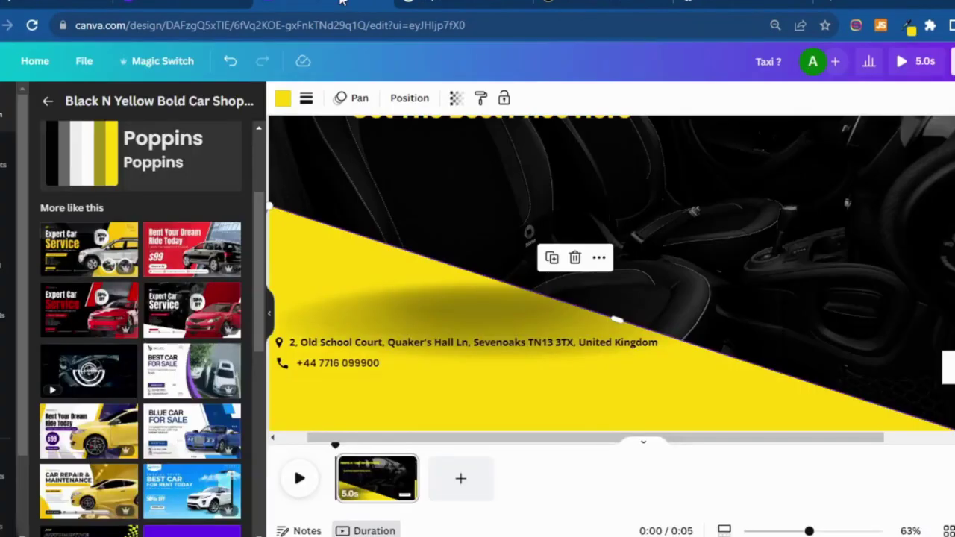
Search the elements library for "email icon" and switch to the suggested "Gmail icon" results
{"action": "scroll", "coordinate": [102, 239], "scroll_direction": "up", "scroll_amount": 3}
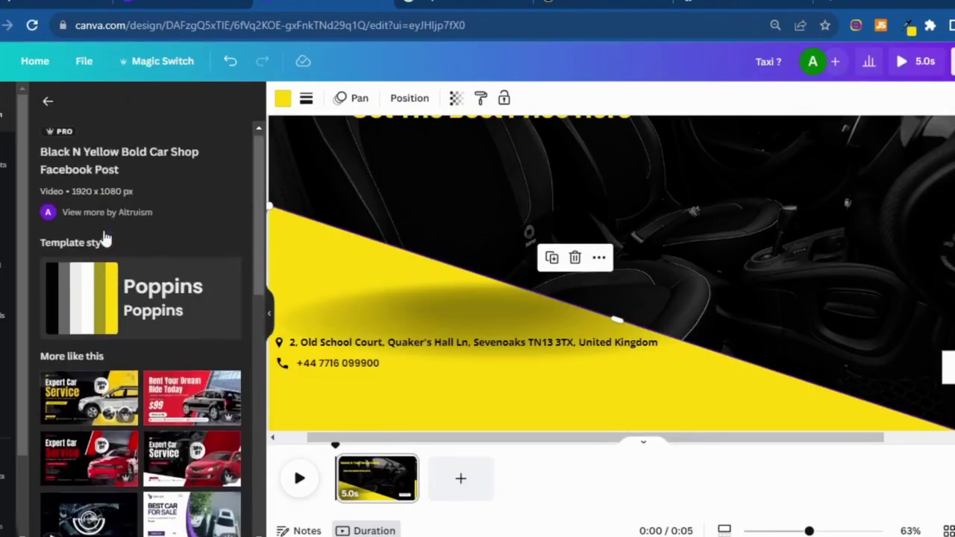
{"action": "left_click", "coordinate": [3, 158]}
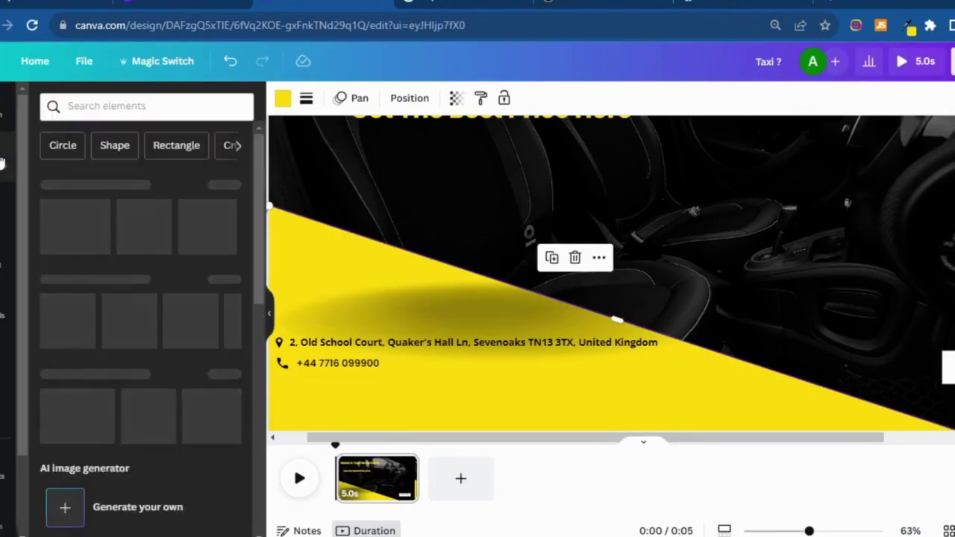
{"action": "left_click", "coordinate": [128, 106]}
{"action": "type", "text": "Ema"}
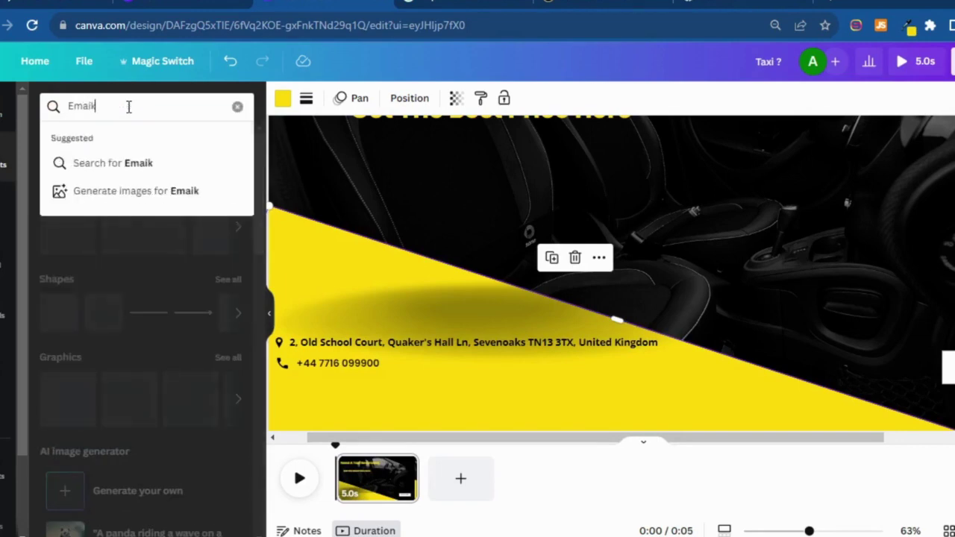
{"action": "type", "text": "i icon"}
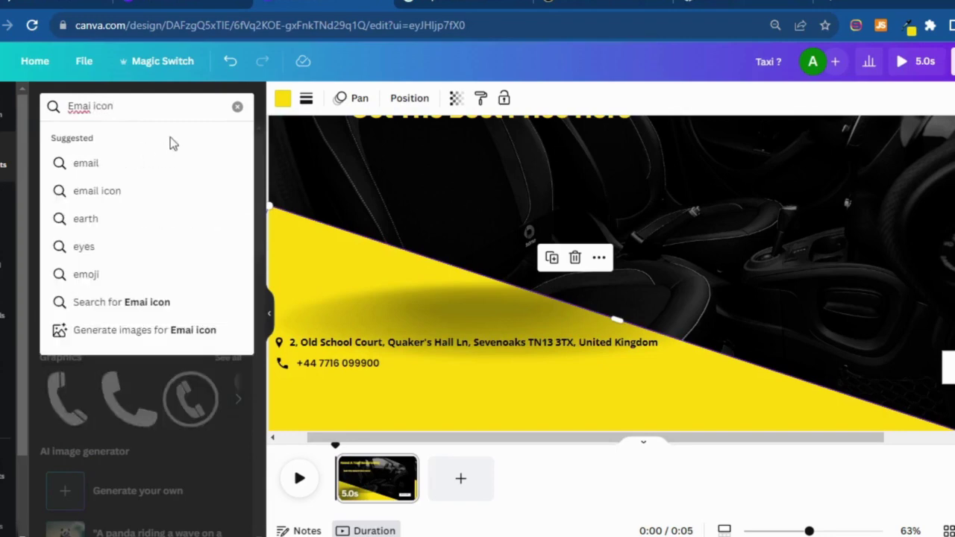
{"action": "left_click", "coordinate": [105, 157]}
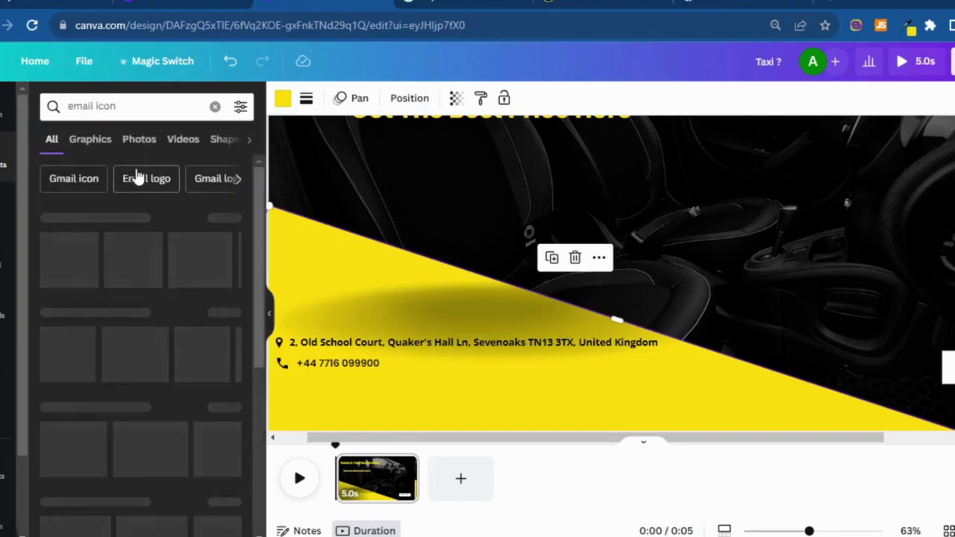
{"action": "left_click", "coordinate": [74, 178]}
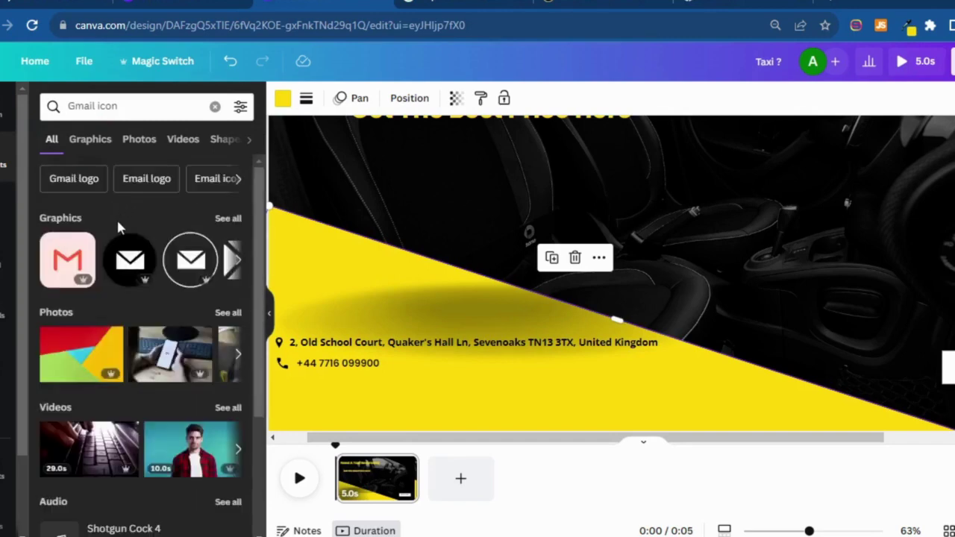
Browse the Gmail icon graphics and add the circular icon with a rounded envelope to the page
{"action": "left_click", "coordinate": [235, 262]}
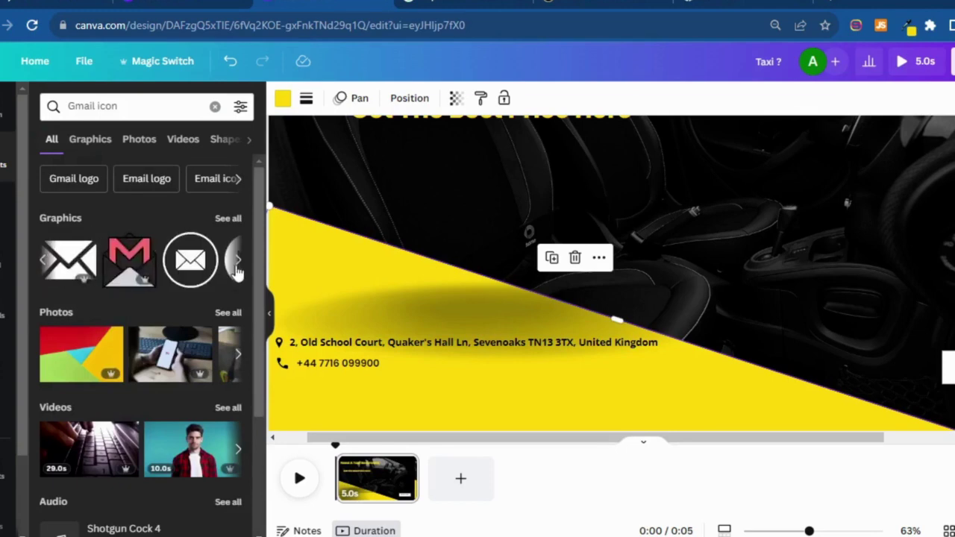
{"action": "left_click", "coordinate": [235, 262]}
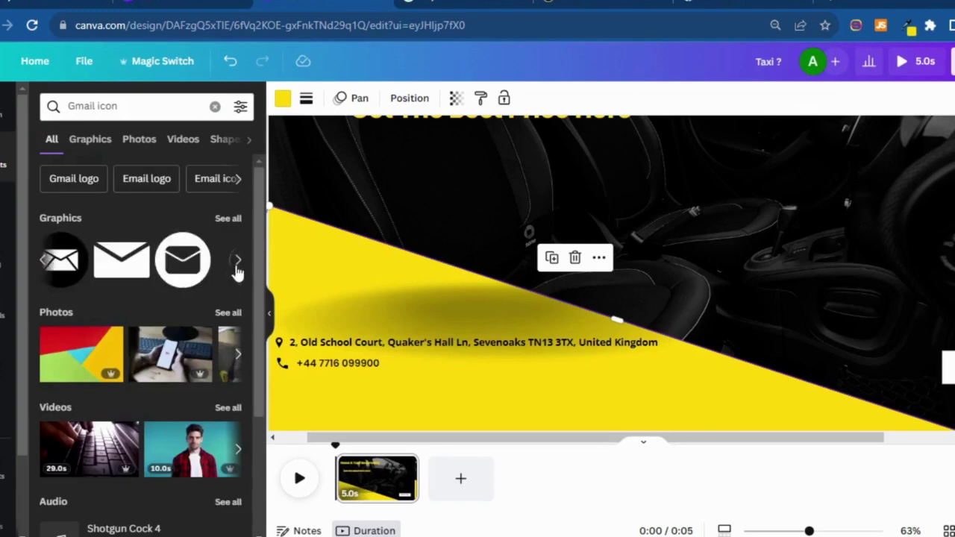
{"action": "left_click", "coordinate": [236, 261]}
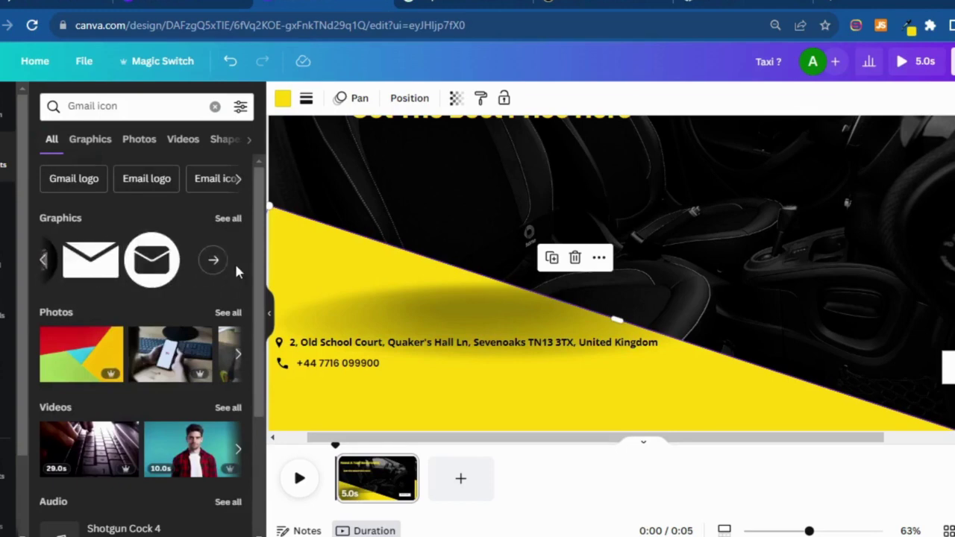
{"action": "left_click", "coordinate": [152, 259]}
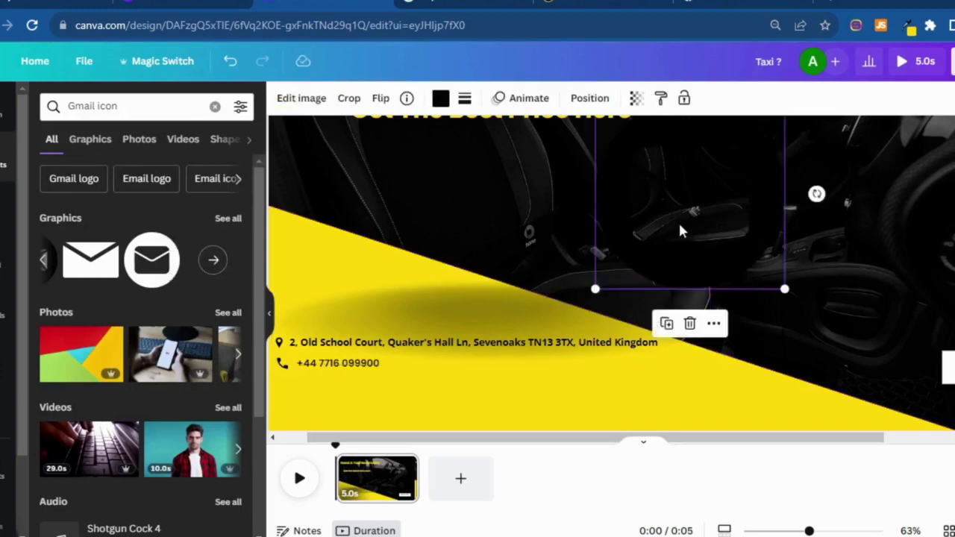
Shrink the envelope icon to contact-icon size and place it directly below the phone icon
{"action": "left_click_drag", "start_coordinate": [679, 229], "coordinate": [431, 265]}
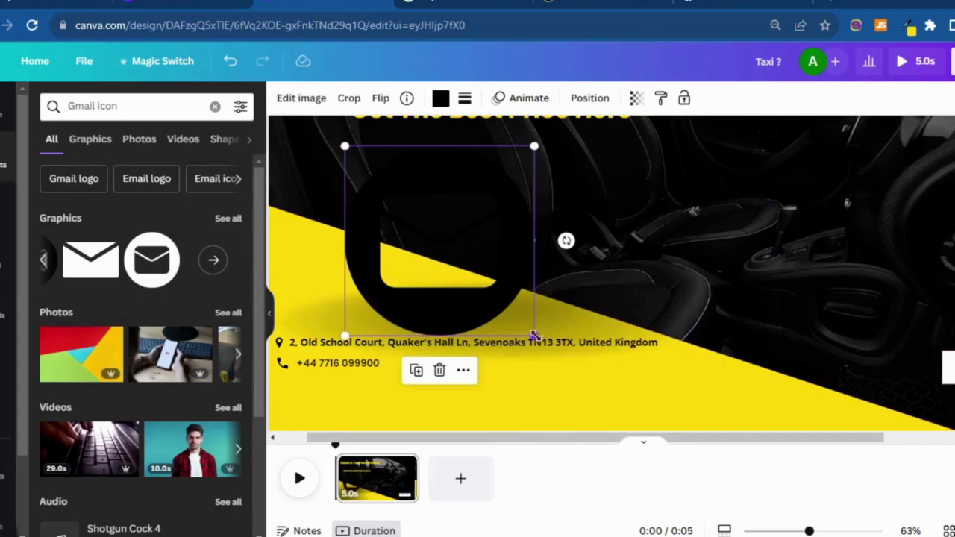
{"action": "left_click_drag", "start_coordinate": [534, 335], "coordinate": [291, 394]}
{"action": "left_click", "coordinate": [357, 387]}
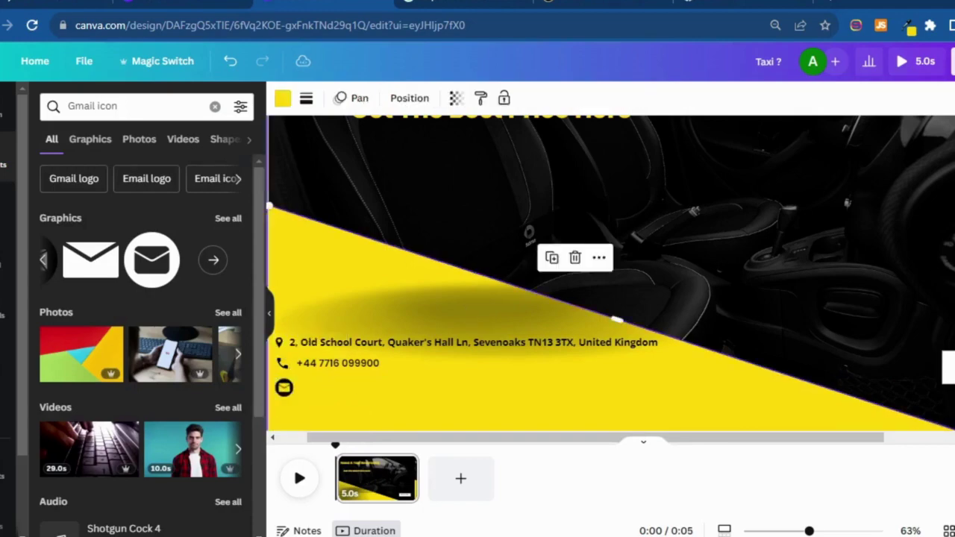
Switch to the Executive Plus website and find the contact details on its Contact Us page
{"action": "left_click", "coordinate": [642, 3]}
{"action": "left_click", "coordinate": [798, 104]}
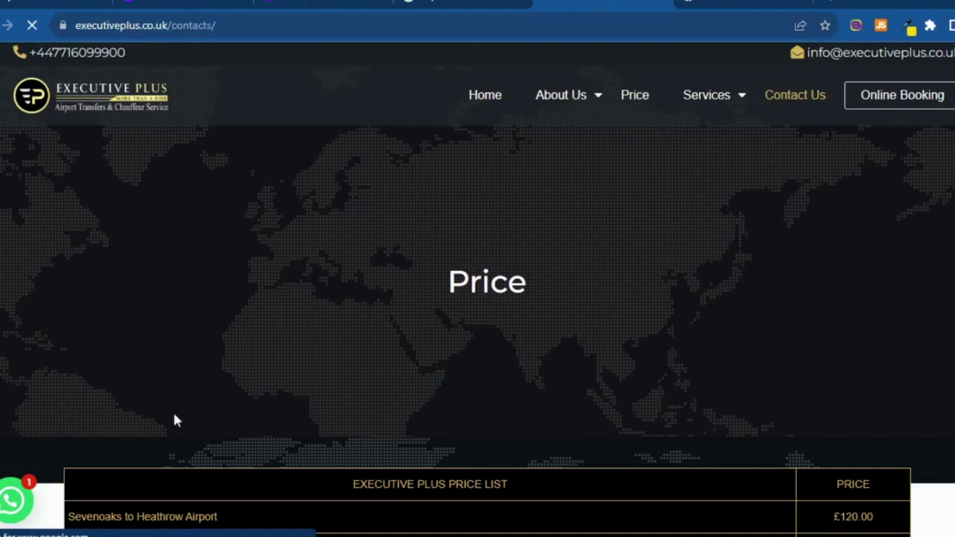
{"action": "key", "text": "alt+Tab"}
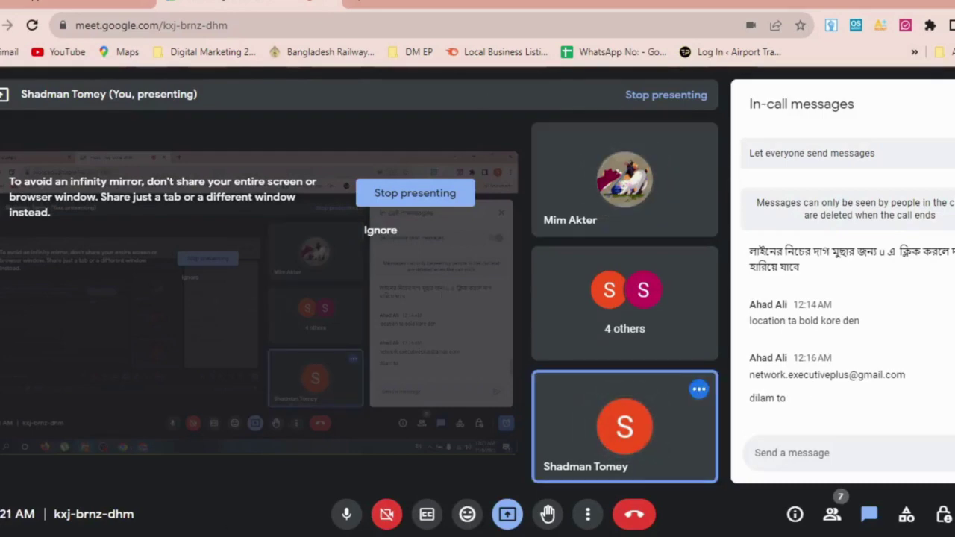
{"action": "key", "text": "alt+Tab"}
{"action": "key", "text": "alt+Tab"}
{"action": "key", "text": "alt+Tab"}
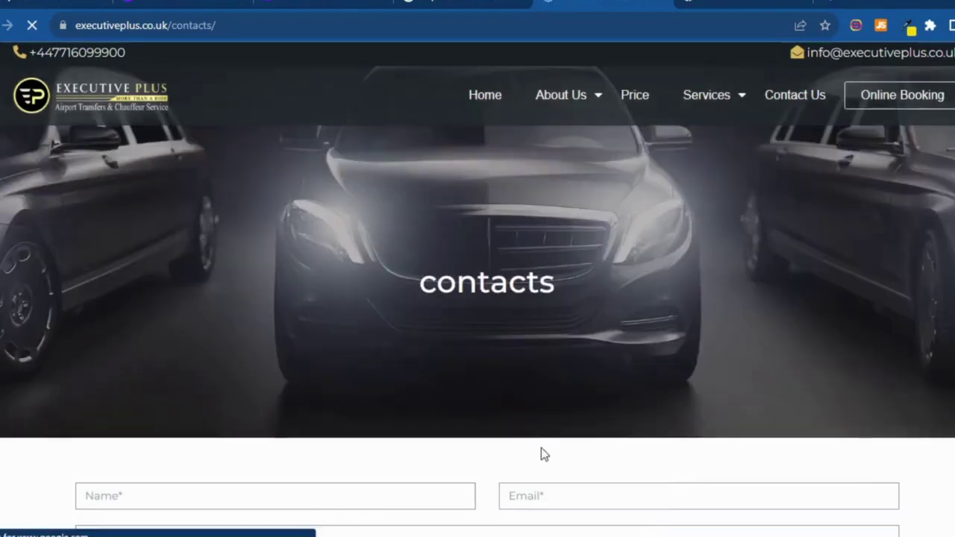
{"action": "scroll", "coordinate": [629, 367], "scroll_direction": "down", "scroll_amount": 8}
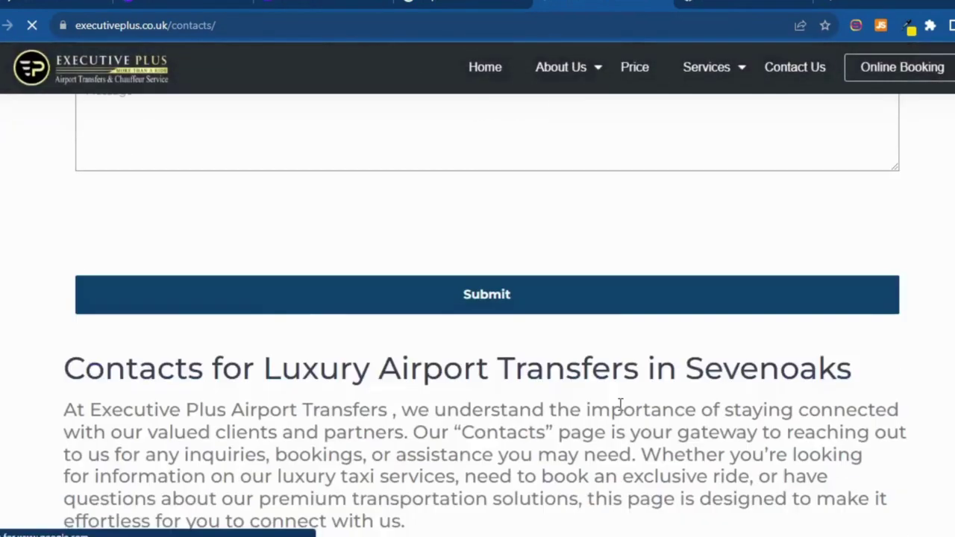
{"action": "scroll", "coordinate": [620, 413], "scroll_direction": "down", "scroll_amount": 3}
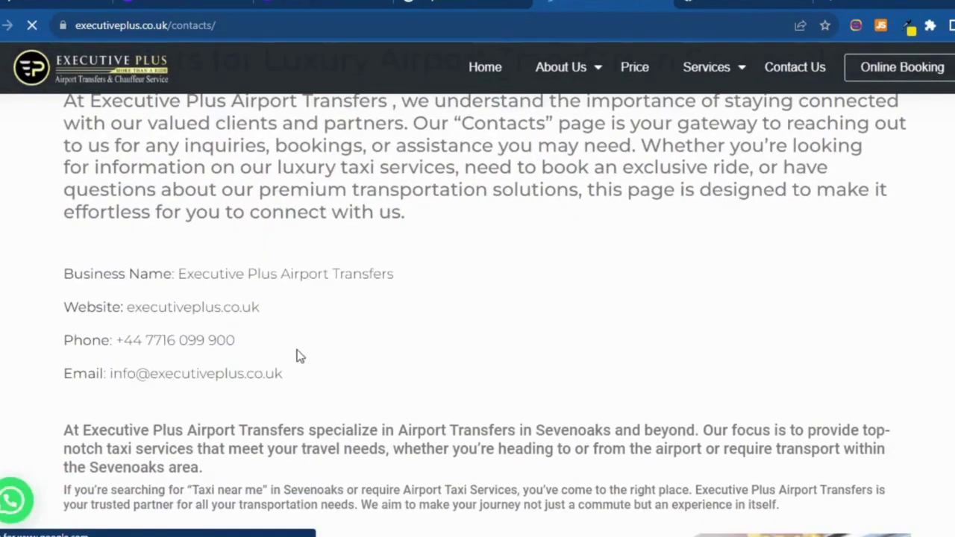
Copy the business's e-mail address from the contact details on the website
{"action": "triple_click", "coordinate": [234, 348]}
{"action": "left_click", "coordinate": [166, 351]}
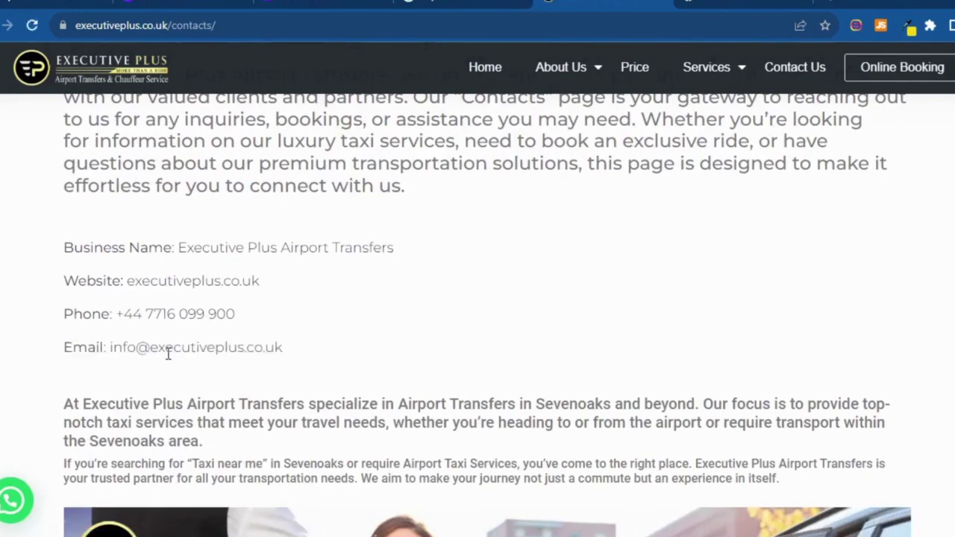
{"action": "left_click_drag", "start_coordinate": [110, 349], "coordinate": [293, 356]}
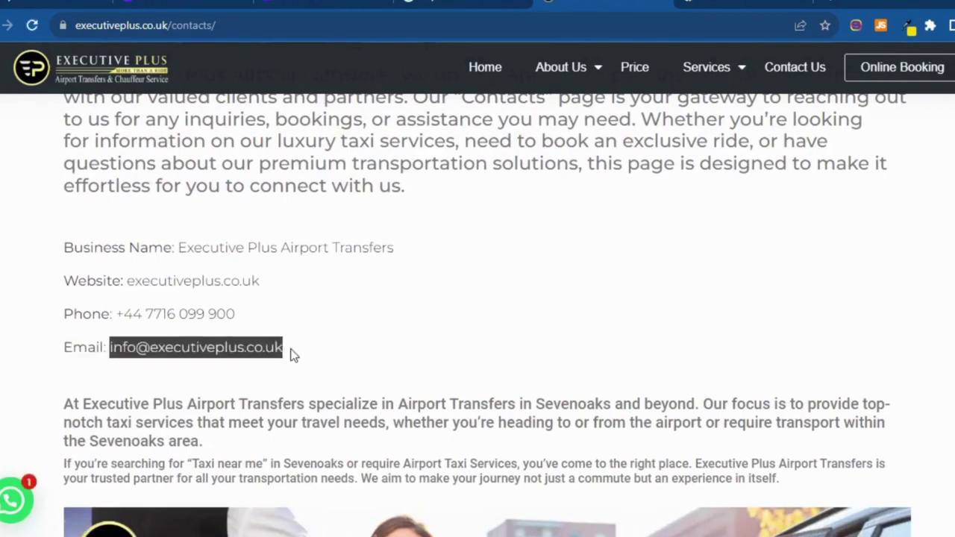
{"action": "right_click", "coordinate": [273, 353]}
{"action": "left_click", "coordinate": [299, 362]}
Paste the e-mail address into the blank browser tab's address bar and select it there as plain text
{"action": "left_click", "coordinate": [685, 3]}
{"action": "key", "text": "ctrl+v"}
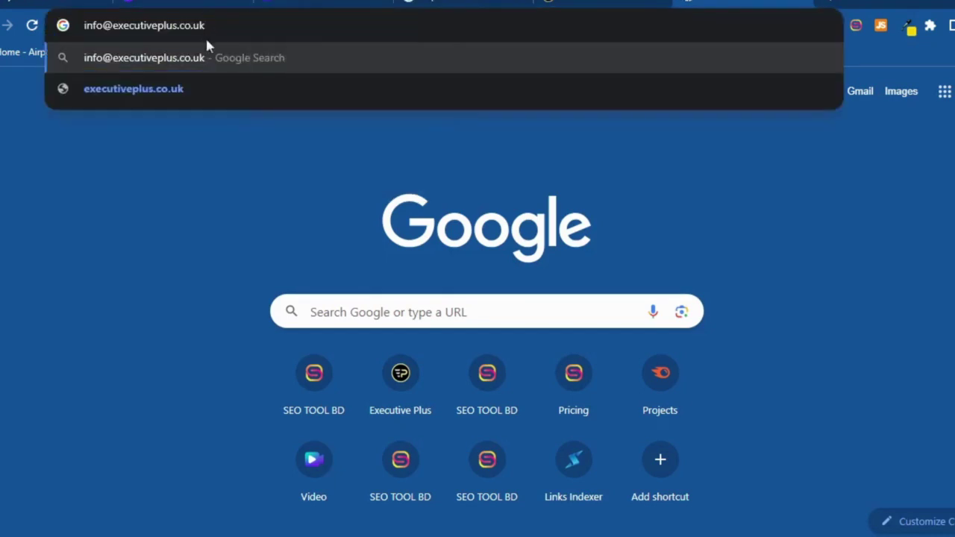
{"action": "left_click_drag", "start_coordinate": [209, 25], "coordinate": [59, 26]}
Return to the Canva design, paste the business's e-mail address as text and move it beside the envelope icon
{"action": "left_click", "coordinate": [289, 2]}
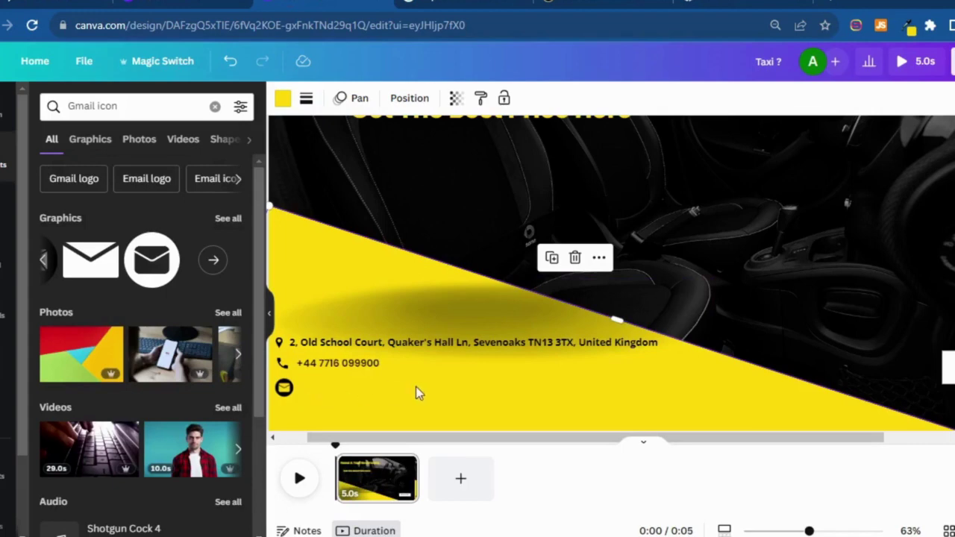
{"action": "key", "text": "ctrl+v"}
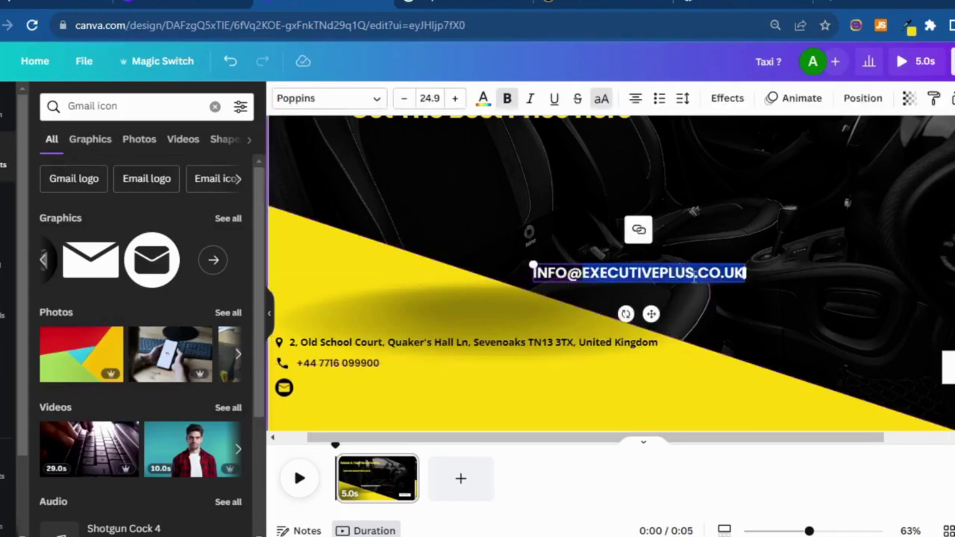
{"action": "left_click_drag", "start_coordinate": [651, 314], "coordinate": [410, 425]}
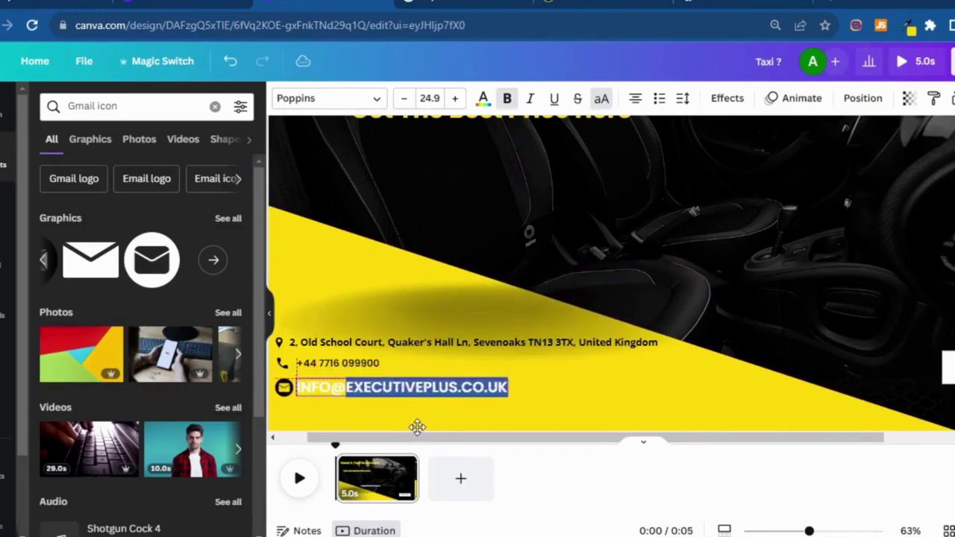
{"action": "left_click_drag", "start_coordinate": [417, 426], "coordinate": [416, 427]}
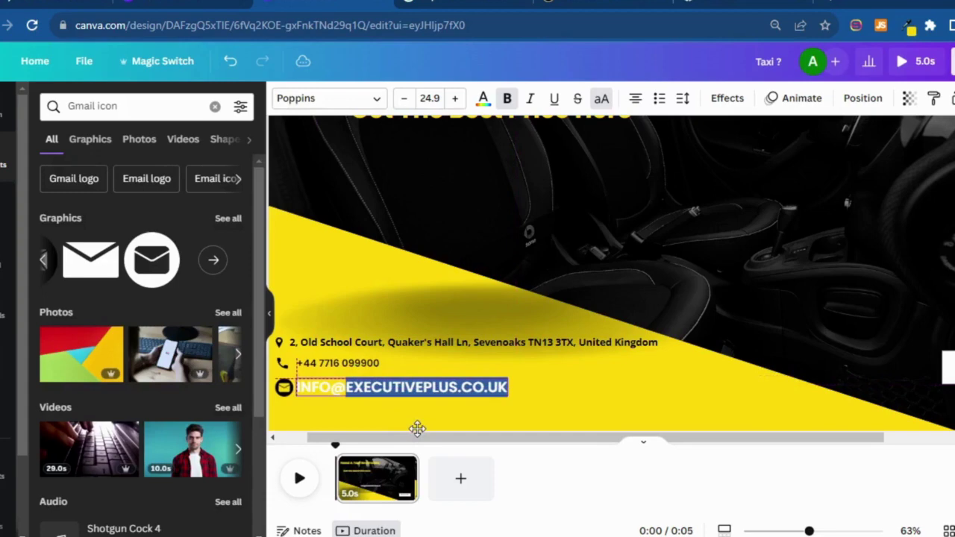
Reduce the e-mail text's font size to 16.9
{"action": "left_click", "coordinate": [404, 99]}
{"action": "left_click", "coordinate": [403, 99]}
{"action": "left_click", "coordinate": [404, 98]}
{"action": "left_click", "coordinate": [404, 98]}
{"action": "left_click", "coordinate": [404, 98]}
{"action": "left_click", "coordinate": [404, 99]}
{"action": "left_click", "coordinate": [405, 100]}
{"action": "left_click", "coordinate": [404, 100]}
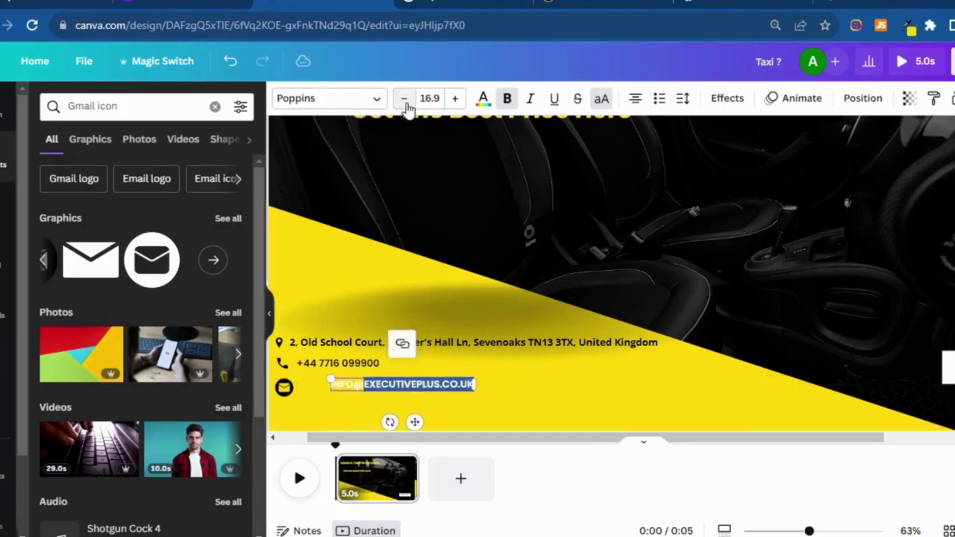
{"action": "left_click", "coordinate": [477, 406]}
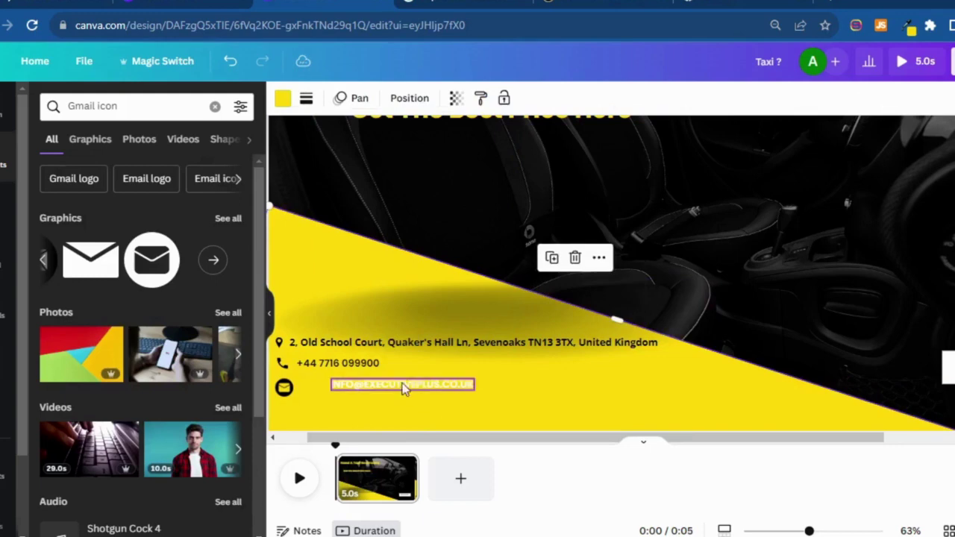
Move the e-mail text next to the envelope icon and change its colour to the black document colour #000000
{"action": "left_click_drag", "start_coordinate": [403, 386], "coordinate": [373, 385]}
{"action": "double_click", "coordinate": [373, 387]}
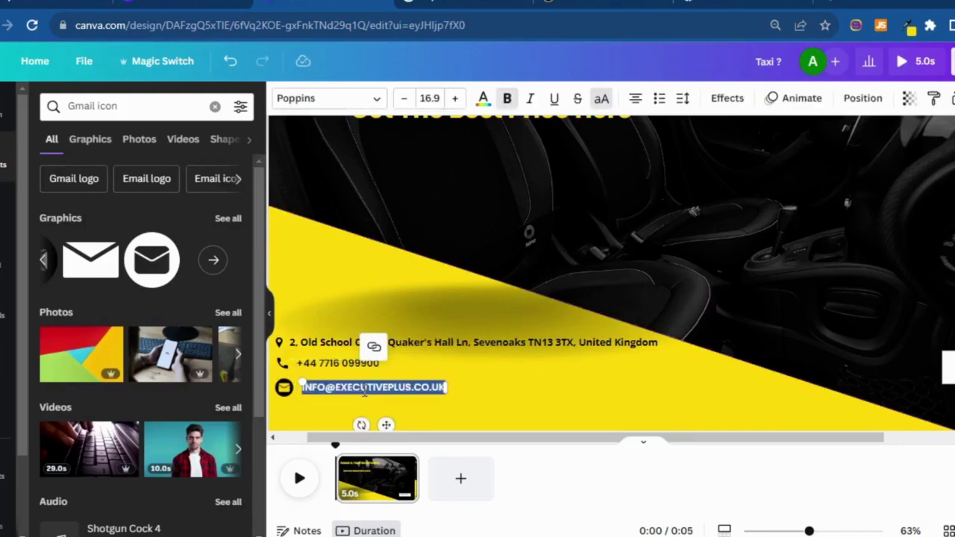
{"action": "left_click", "coordinate": [483, 100]}
{"action": "left_click", "coordinate": [91, 191]}
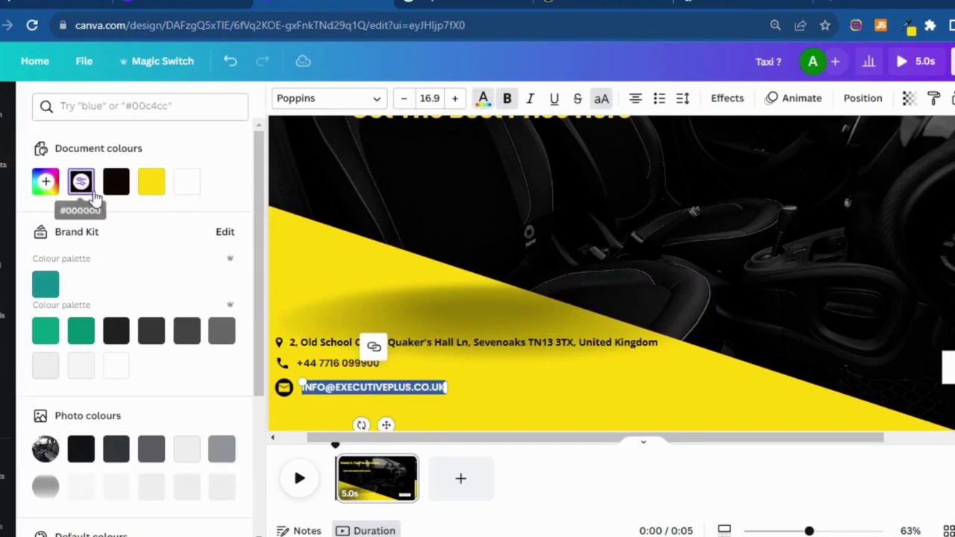
{"action": "left_click", "coordinate": [475, 364]}
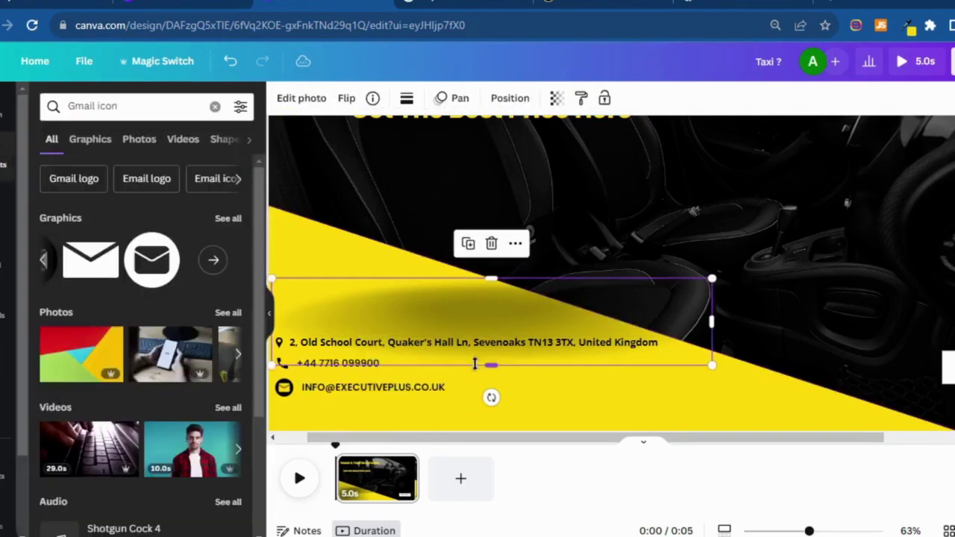
{"action": "mouse_move", "coordinate": [395, 389]}
{"action": "left_mouse_down"}
{"action": "mouse_move", "coordinate": [377, 388]}
{"action": "mouse_move", "coordinate": [388, 389]}
{"action": "left_mouse_up"}
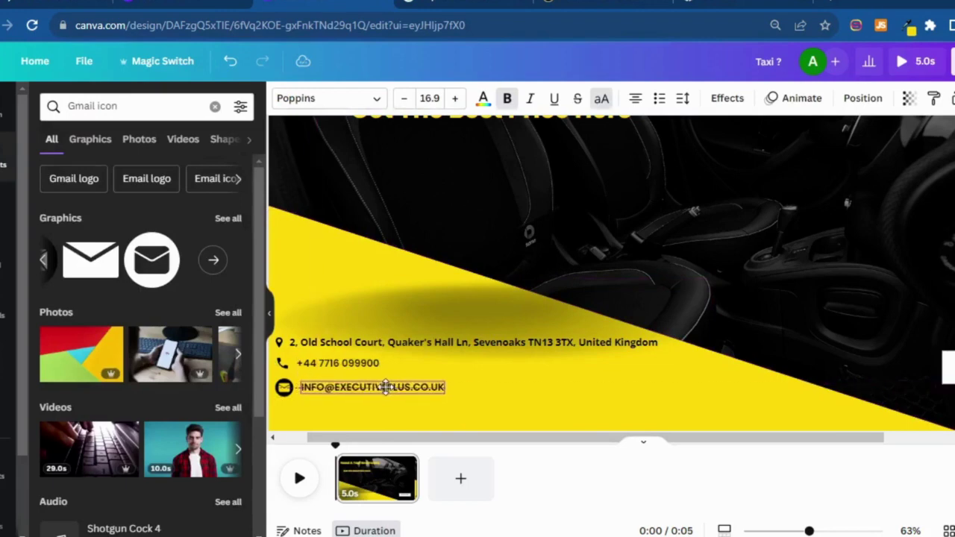
{"action": "left_click", "coordinate": [485, 389]}
Check the address text's font size, then increase the phone number's font size to 17.9
{"action": "left_click", "coordinate": [448, 342]}
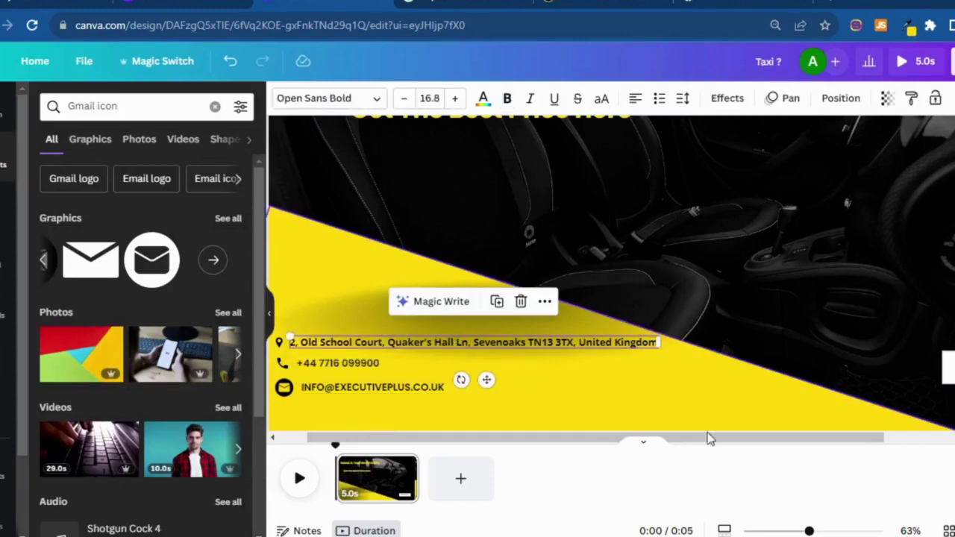
{"action": "left_click_drag", "start_coordinate": [695, 439], "coordinate": [648, 442]}
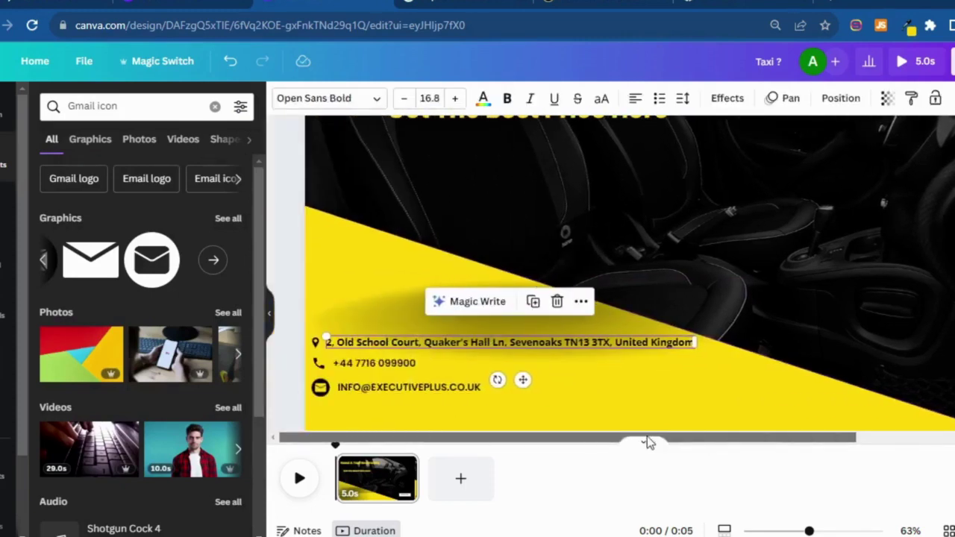
{"action": "left_click", "coordinate": [371, 362]}
{"action": "left_click", "coordinate": [455, 98]}
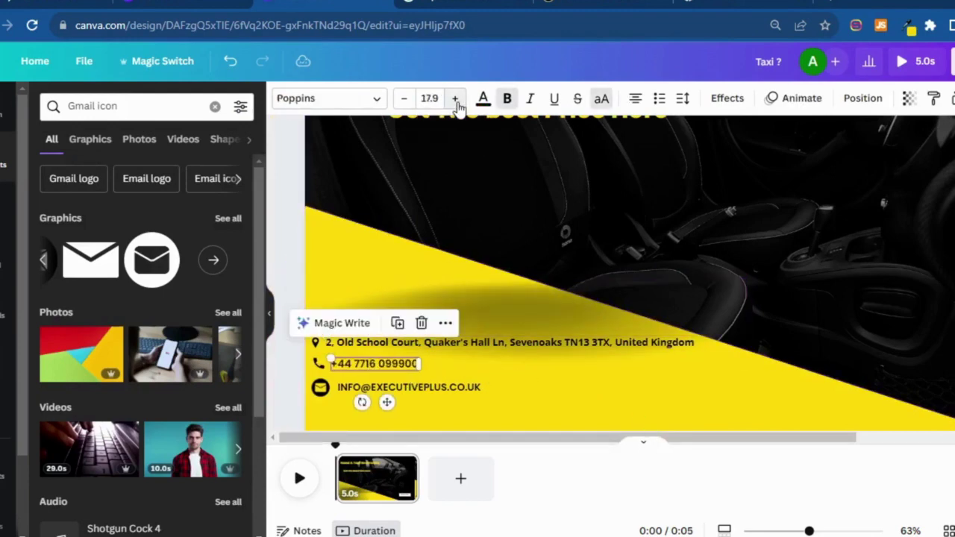
{"action": "left_click", "coordinate": [579, 385]}
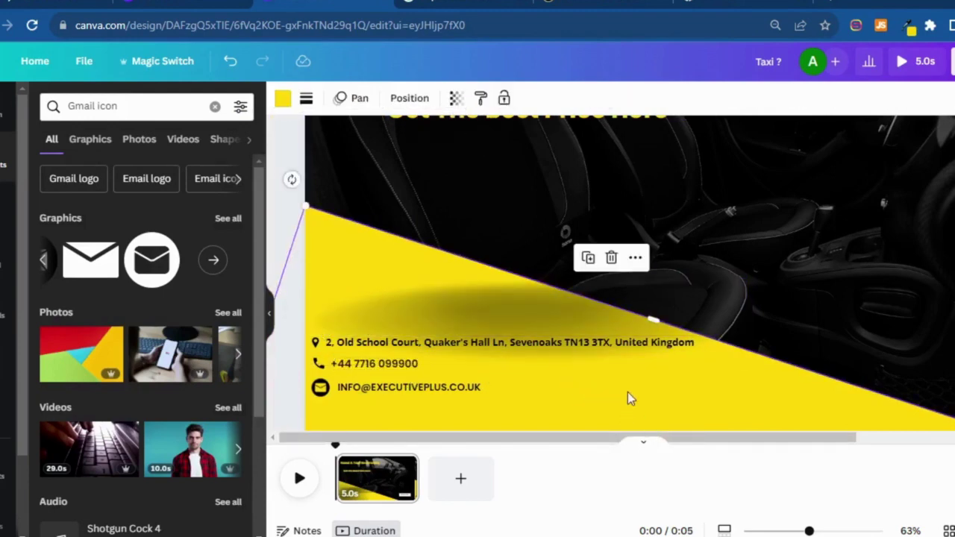
{"action": "left_click_drag", "start_coordinate": [579, 440], "coordinate": [706, 439]}
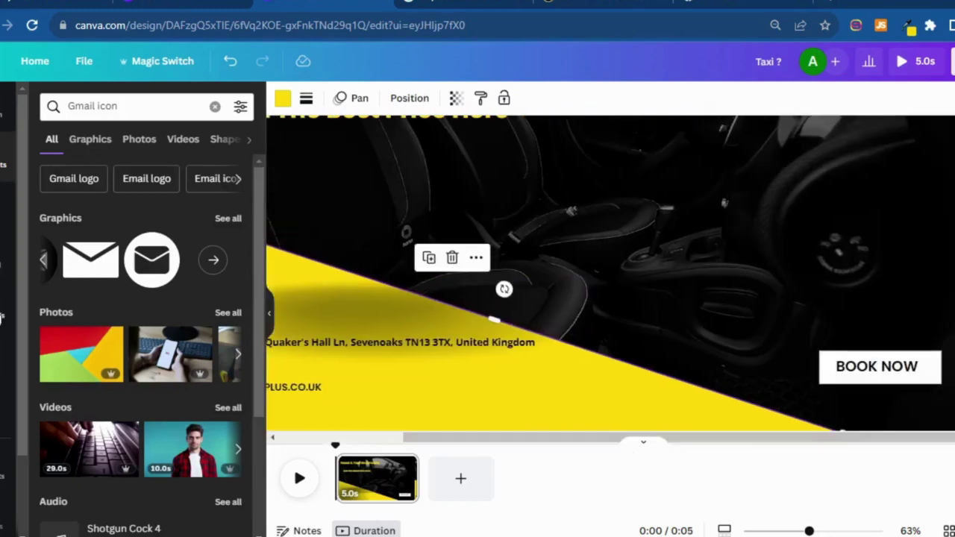
Open the uploads library and browse the folders on drive D: for the Executive Plus logo file
{"action": "left_click", "coordinate": [2, 303]}
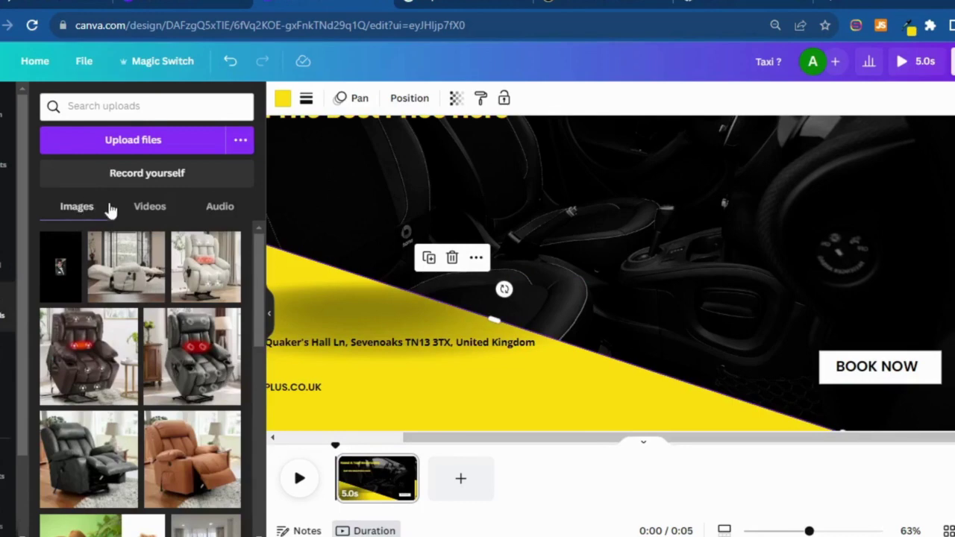
{"action": "left_click", "coordinate": [136, 149]}
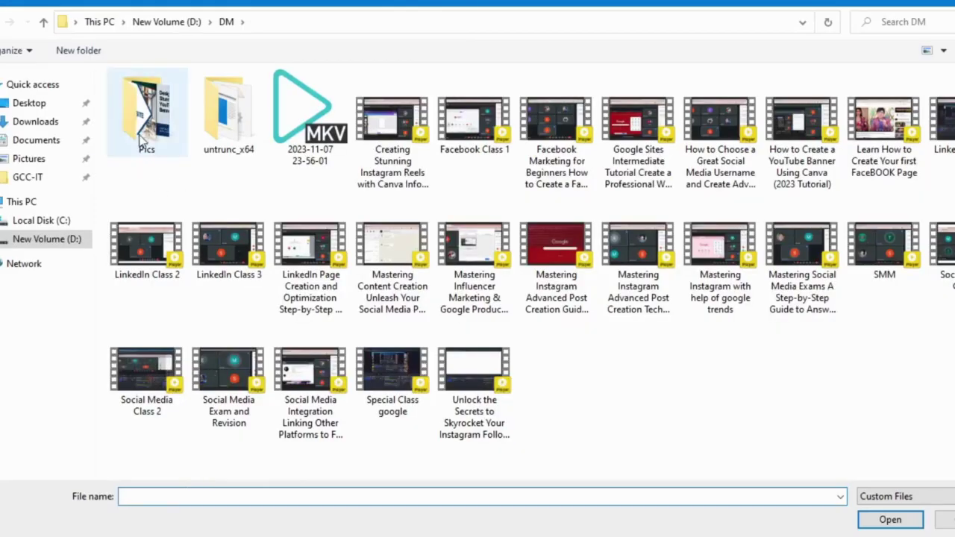
{"action": "double_click", "coordinate": [142, 138]}
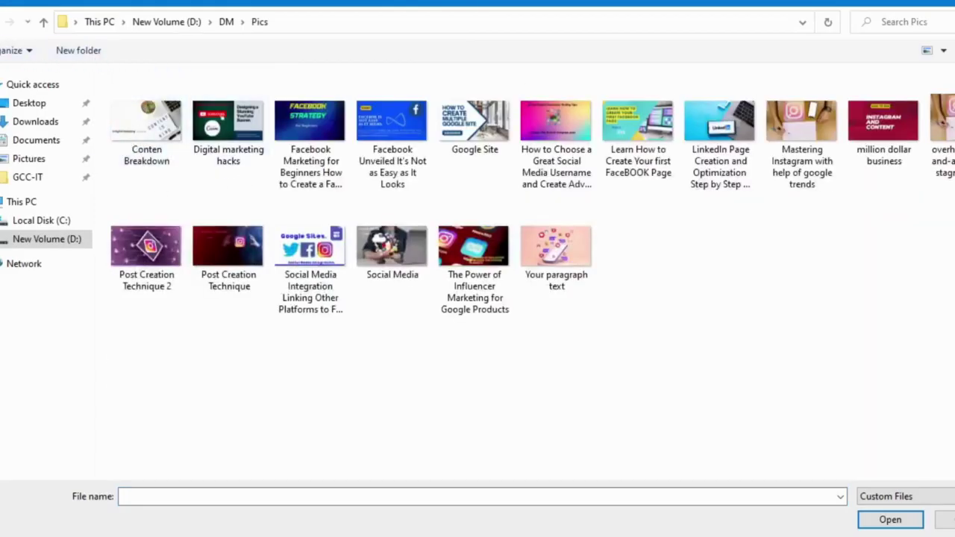
{"action": "key", "text": "alt+Left"}
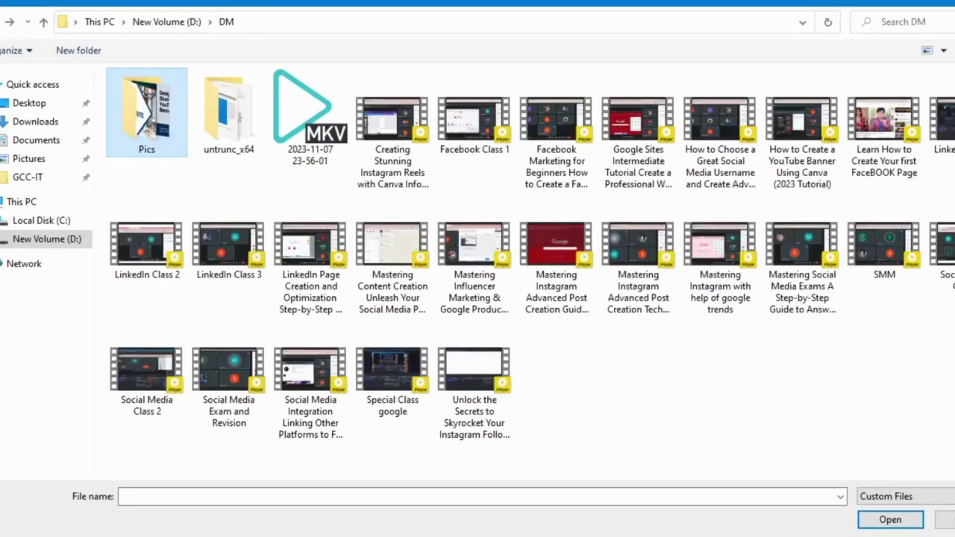
{"action": "left_click", "coordinate": [36, 240]}
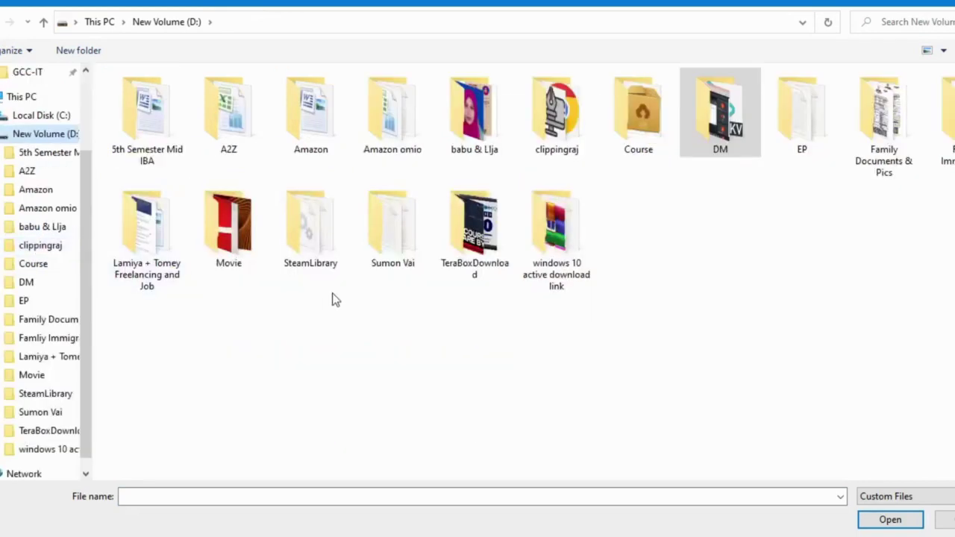
{"action": "double_click", "coordinate": [370, 260]}
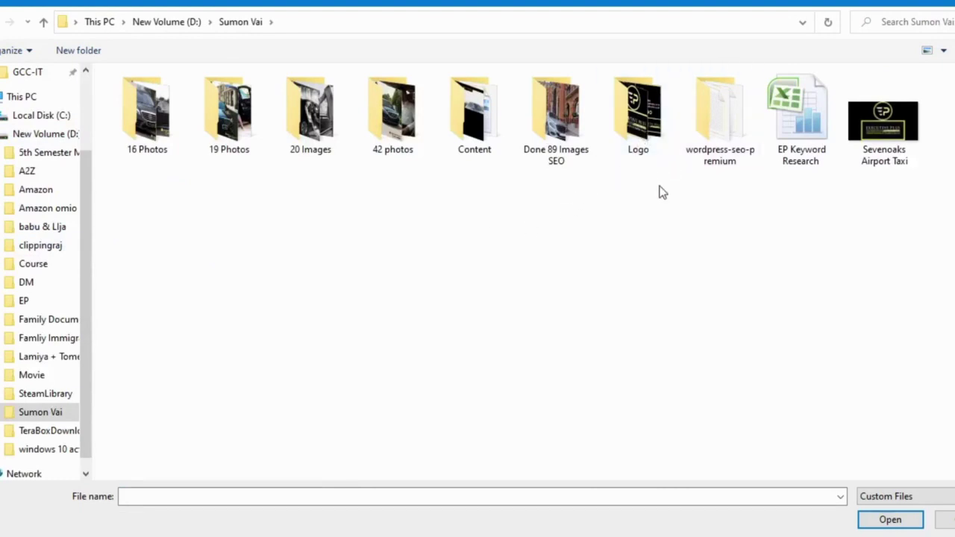
{"action": "double_click", "coordinate": [476, 123]}
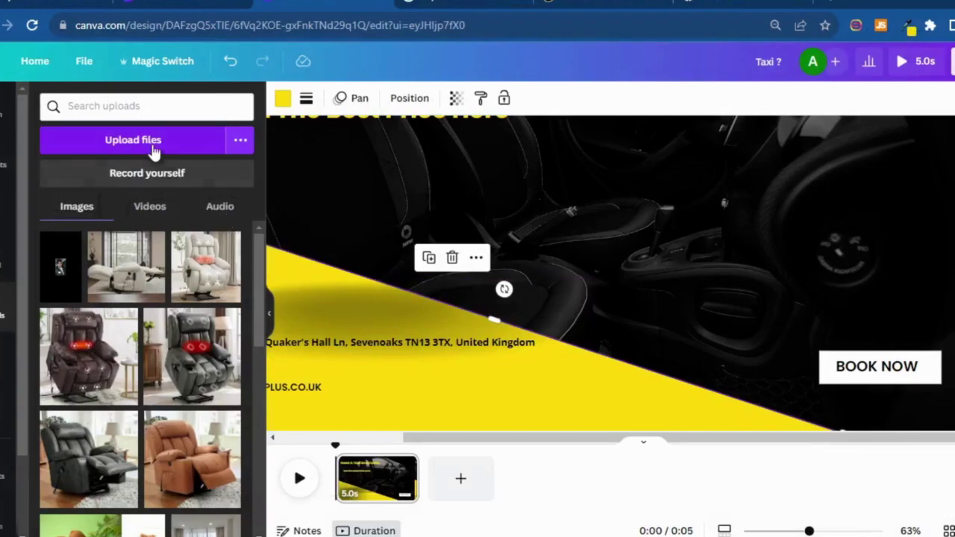
Upload the Executive Plus logo with the yellow thumbnail background from the Logo folder on drive D:
{"action": "left_click", "coordinate": [151, 144]}
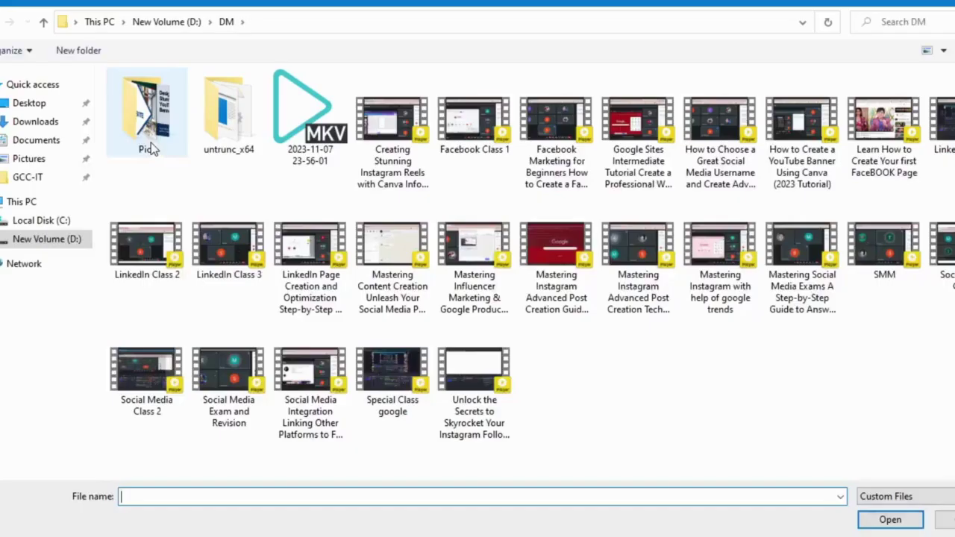
{"action": "double_click", "coordinate": [153, 132]}
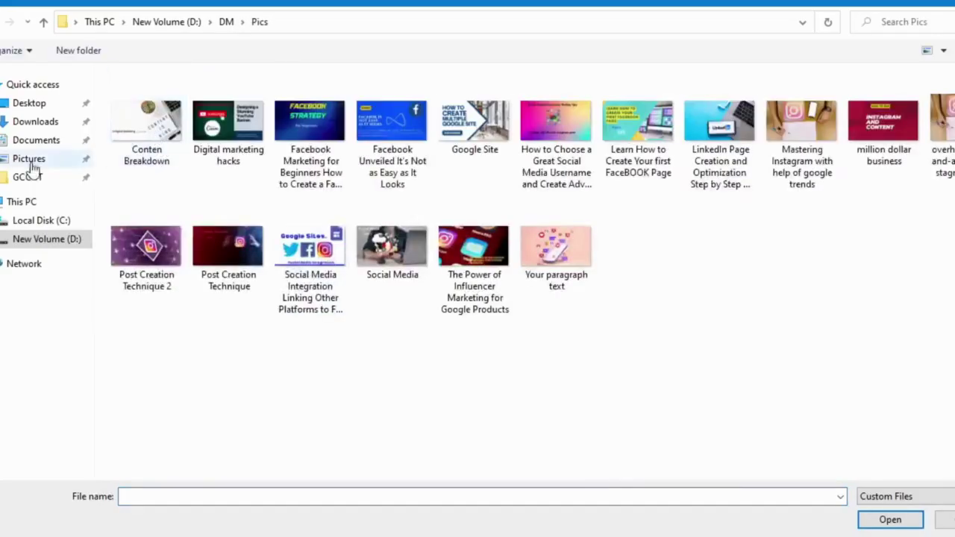
{"action": "left_click", "coordinate": [39, 245]}
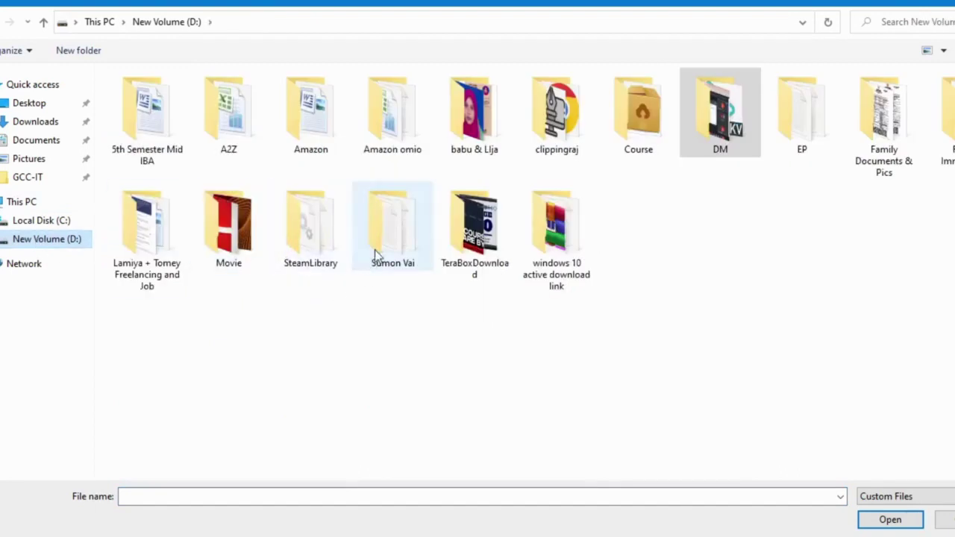
{"action": "double_click", "coordinate": [395, 239]}
{"action": "double_click", "coordinate": [634, 144]}
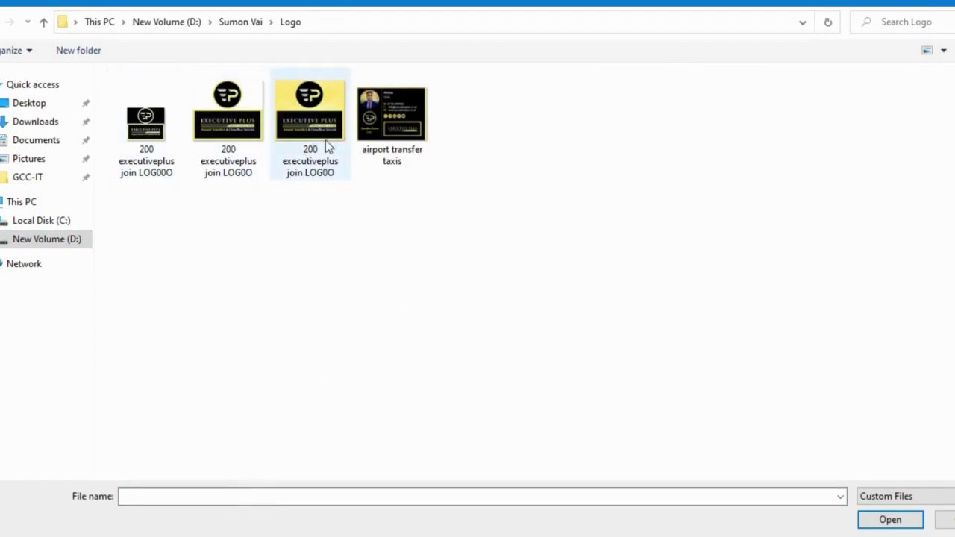
{"action": "key", "text": "alt+Tab"}
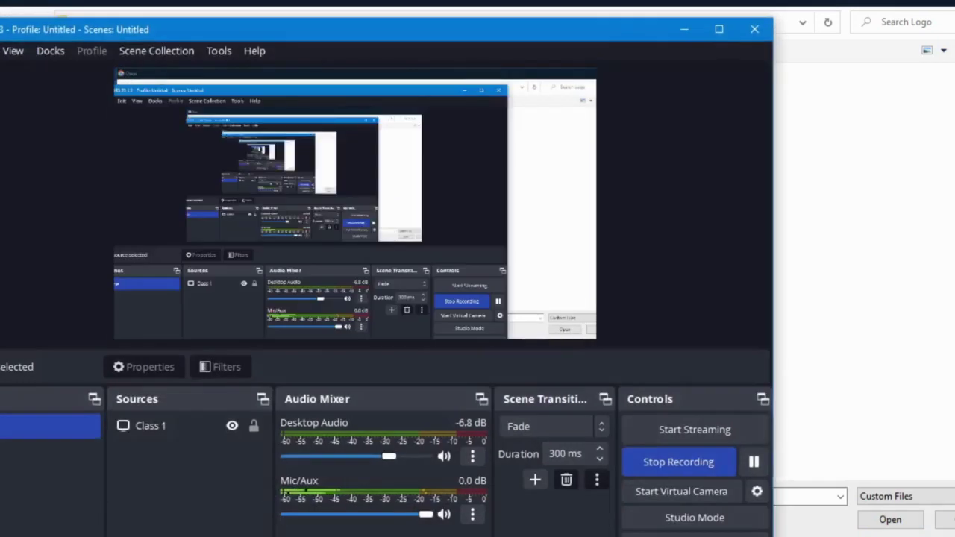
{"action": "key", "text": "alt+Tab"}
{"action": "key", "text": "alt+Tab"}
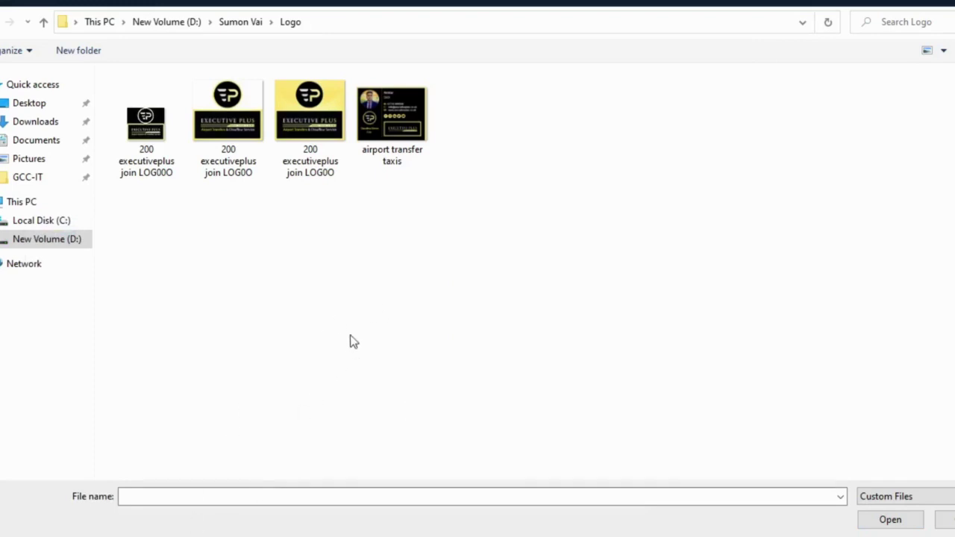
{"action": "double_click", "coordinate": [323, 144]}
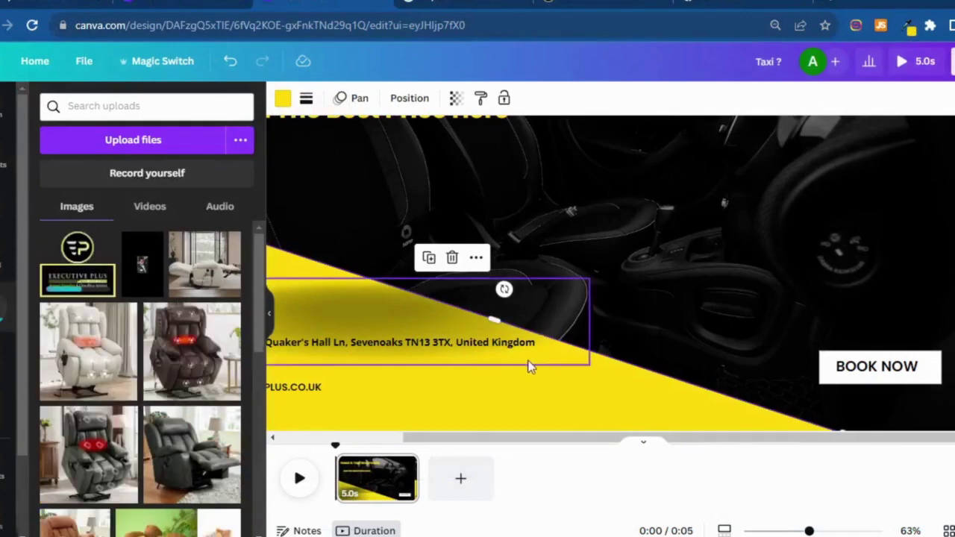
Add the uploaded Executive Plus logo to the design and move it to the page's upper-right area
{"action": "scroll", "coordinate": [635, 328], "scroll_direction": "down", "scroll_amount": 5}
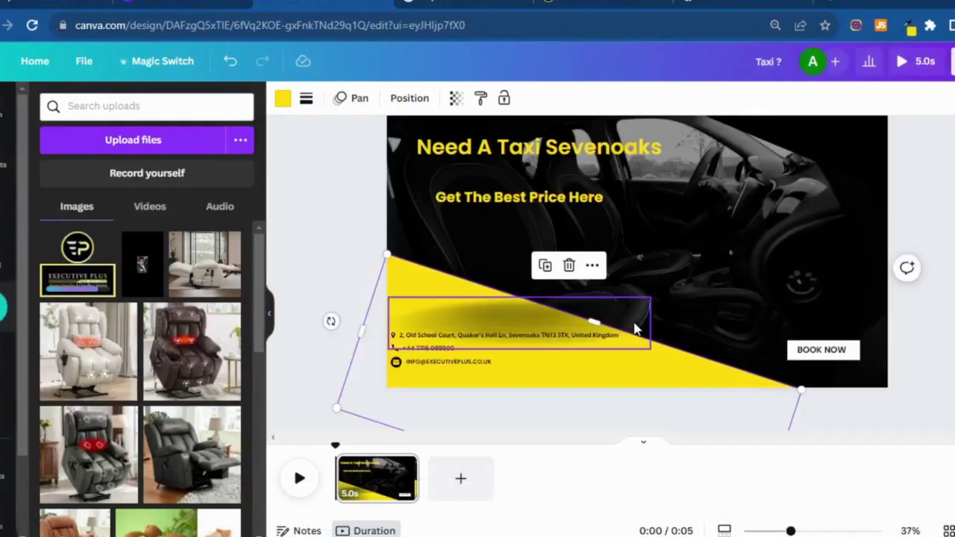
{"action": "scroll", "coordinate": [635, 330], "scroll_direction": "up", "scroll_amount": 2}
{"action": "scroll", "coordinate": [634, 331], "scroll_direction": "down", "scroll_amount": 2}
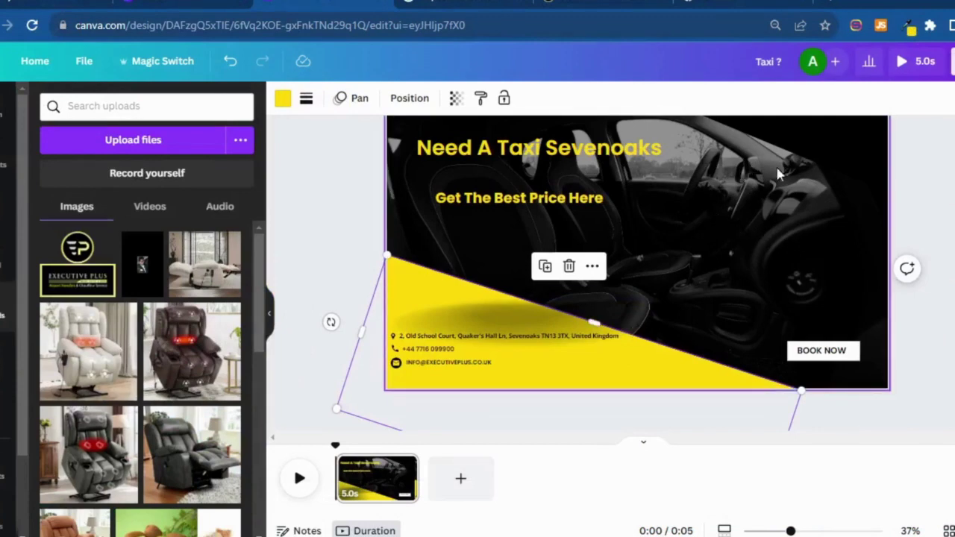
{"action": "left_click", "coordinate": [78, 264]}
{"action": "left_click_drag", "start_coordinate": [670, 262], "coordinate": [784, 226]}
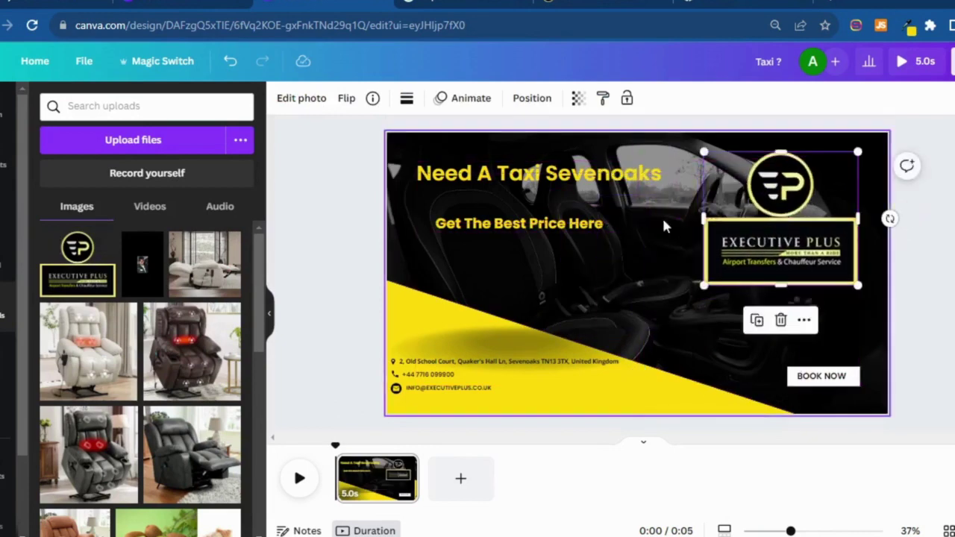
Upload the yellow-thumbnail logo again, plus the white-background Executive Plus logo from the same Logo folder
{"action": "left_click", "coordinate": [172, 145]}
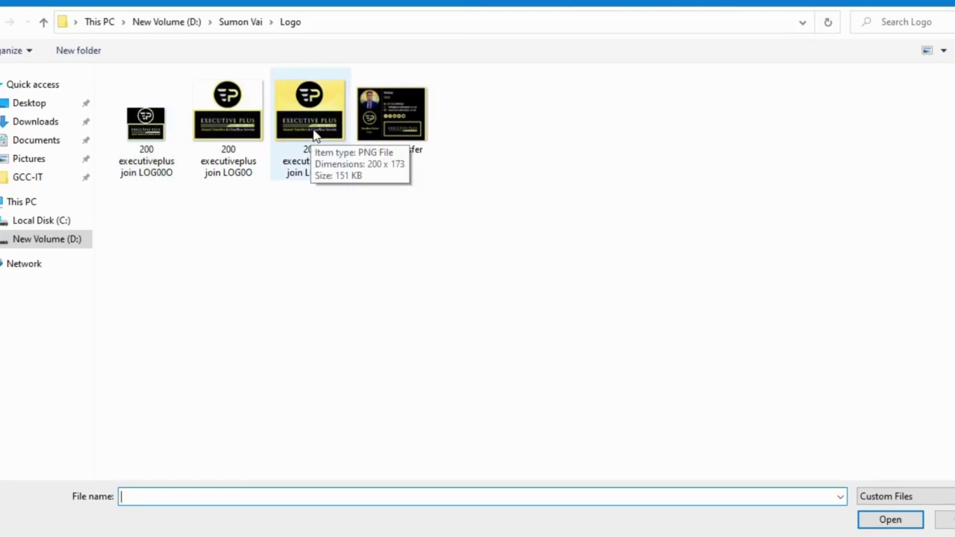
{"action": "double_click", "coordinate": [313, 134]}
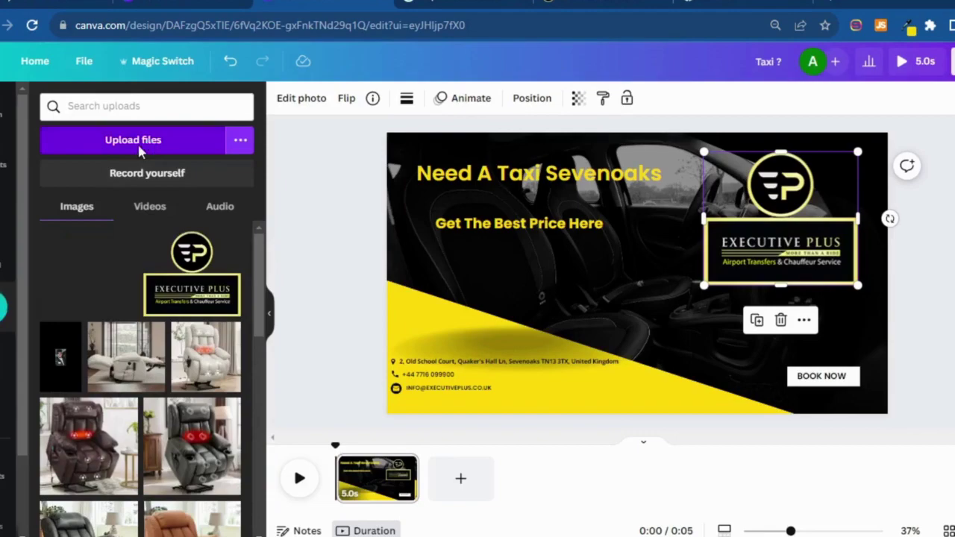
{"action": "left_click", "coordinate": [138, 146]}
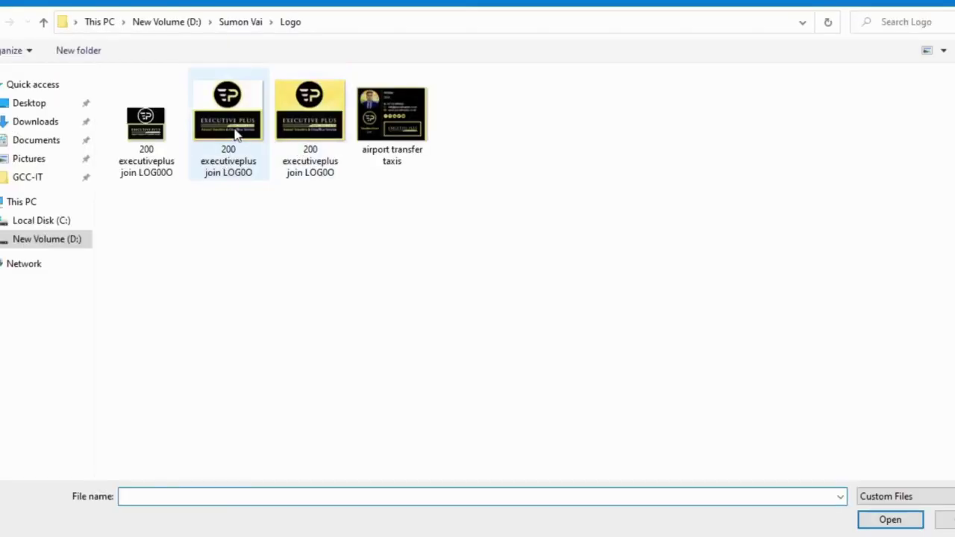
{"action": "double_click", "coordinate": [224, 160]}
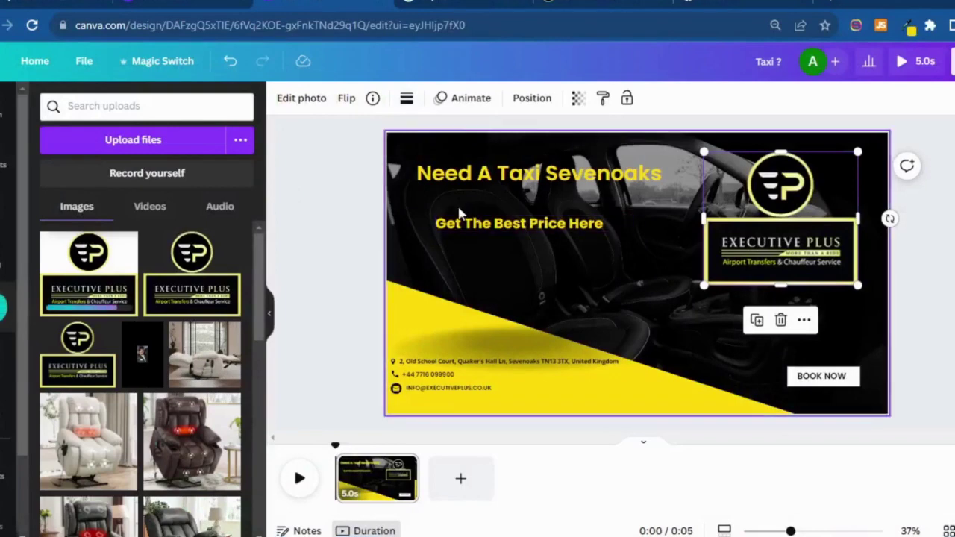
Try the white-background logo in place of the current logo beside the headline, and delete it
{"action": "left_click", "coordinate": [780, 319]}
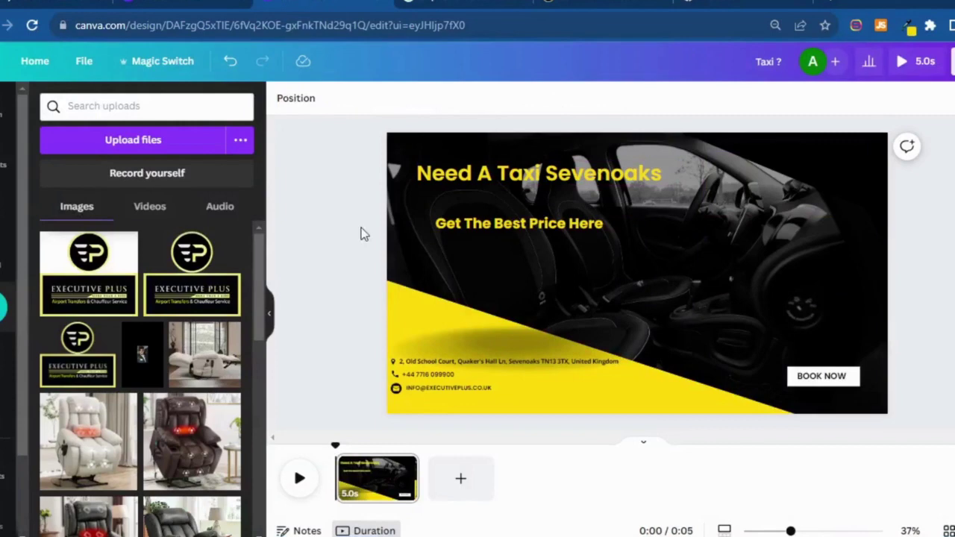
{"action": "left_click", "coordinate": [105, 280]}
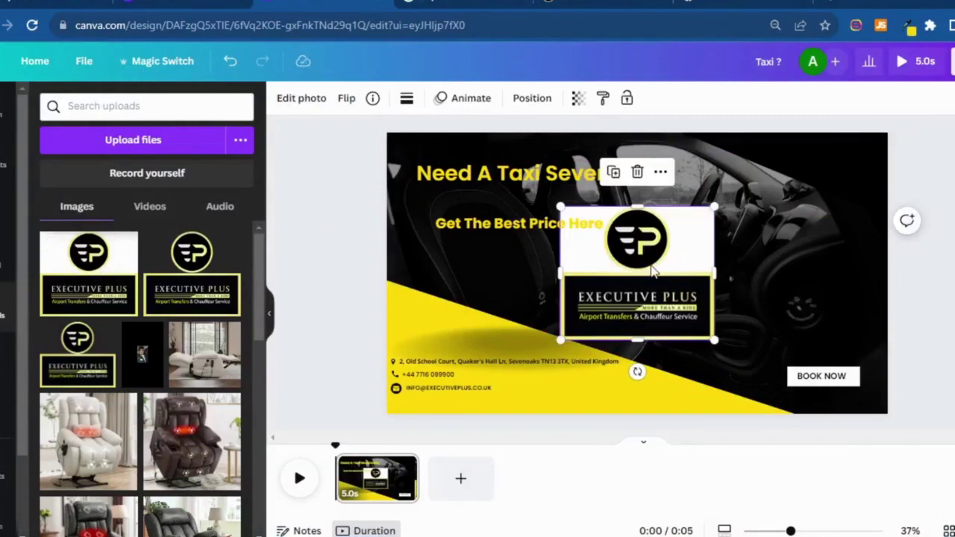
{"action": "left_click_drag", "start_coordinate": [652, 272], "coordinate": [773, 216]}
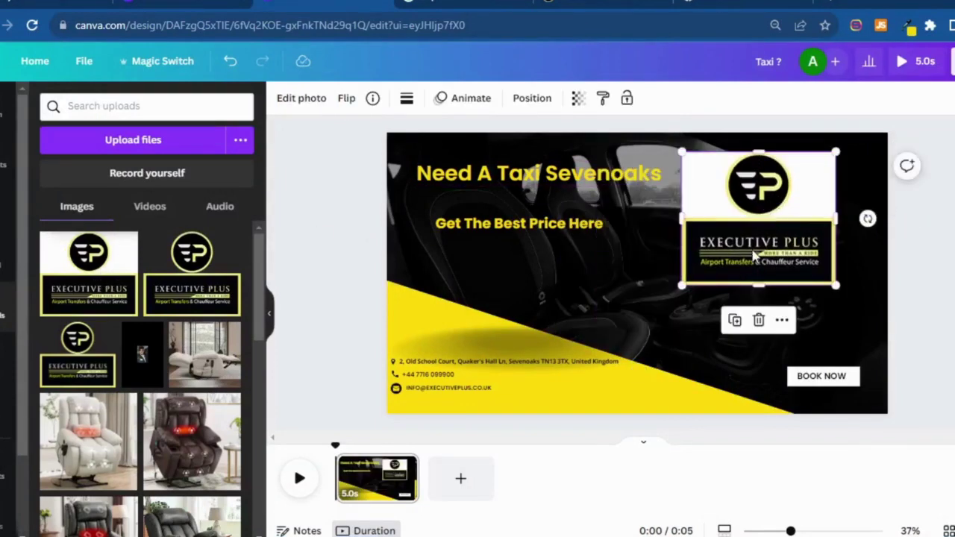
{"action": "left_click", "coordinate": [759, 320]}
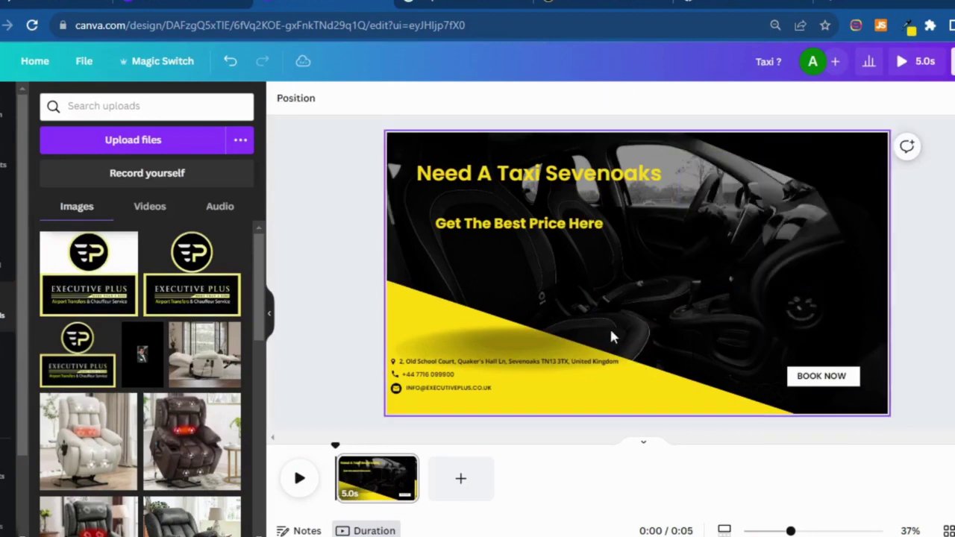
Try the transparent logo in the page's upper-right area, stretching it slightly down and to the left, and delete it
{"action": "left_click", "coordinate": [192, 291]}
{"action": "left_click_drag", "start_coordinate": [663, 269], "coordinate": [778, 214]}
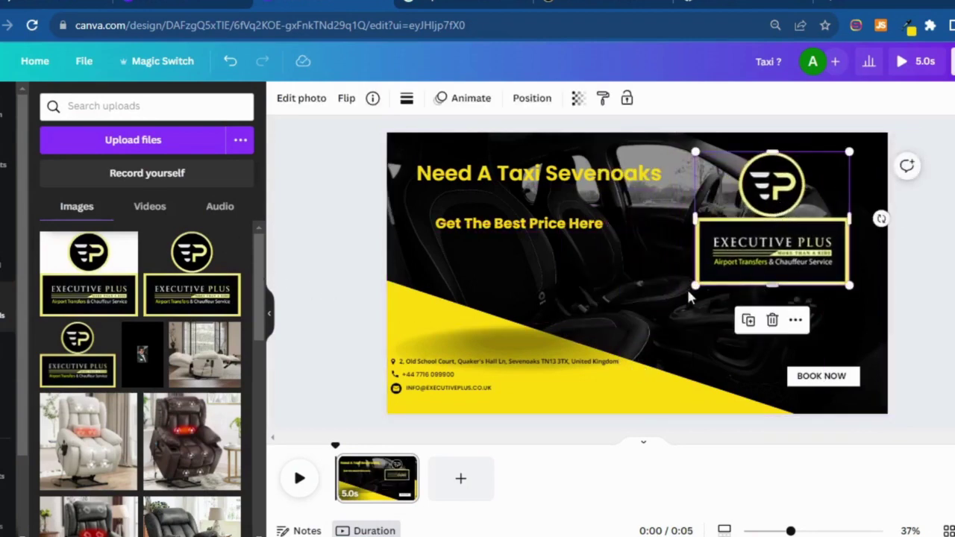
{"action": "left_click", "coordinate": [688, 297]}
{"action": "left_click", "coordinate": [773, 254]}
{"action": "mouse_move", "coordinate": [775, 284]}
{"action": "left_mouse_down"}
{"action": "mouse_move", "coordinate": [774, 263]}
{"action": "mouse_move", "coordinate": [775, 291]}
{"action": "left_mouse_up"}
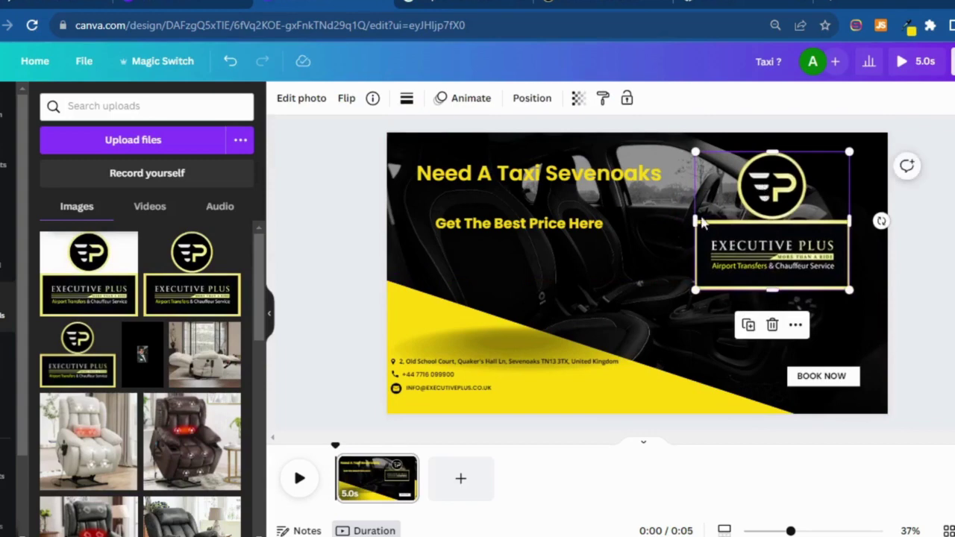
{"action": "left_click_drag", "start_coordinate": [695, 222], "coordinate": [688, 224]}
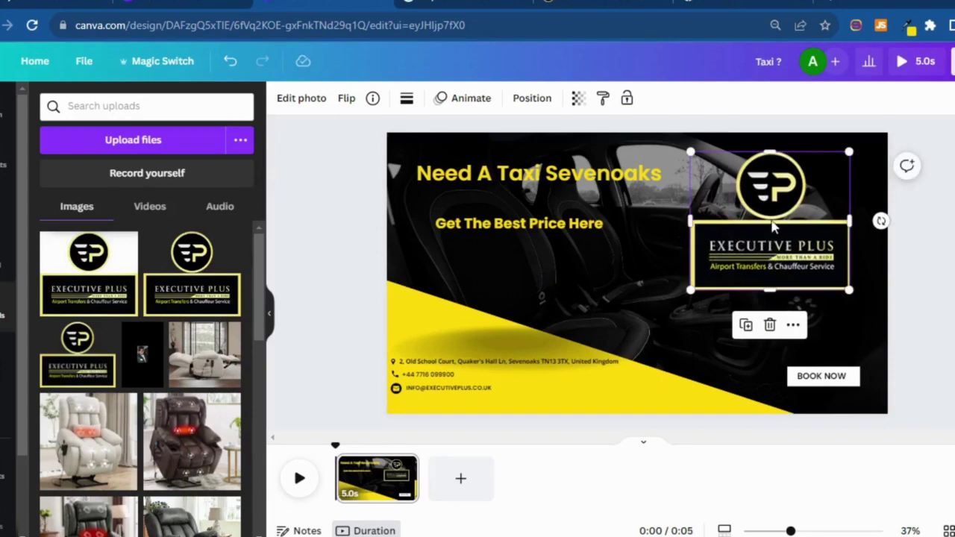
{"action": "left_click", "coordinate": [771, 326]}
Try the transparent logo beside the headline again, adjusting its lower edge, and delete it
{"action": "left_click", "coordinate": [194, 273]}
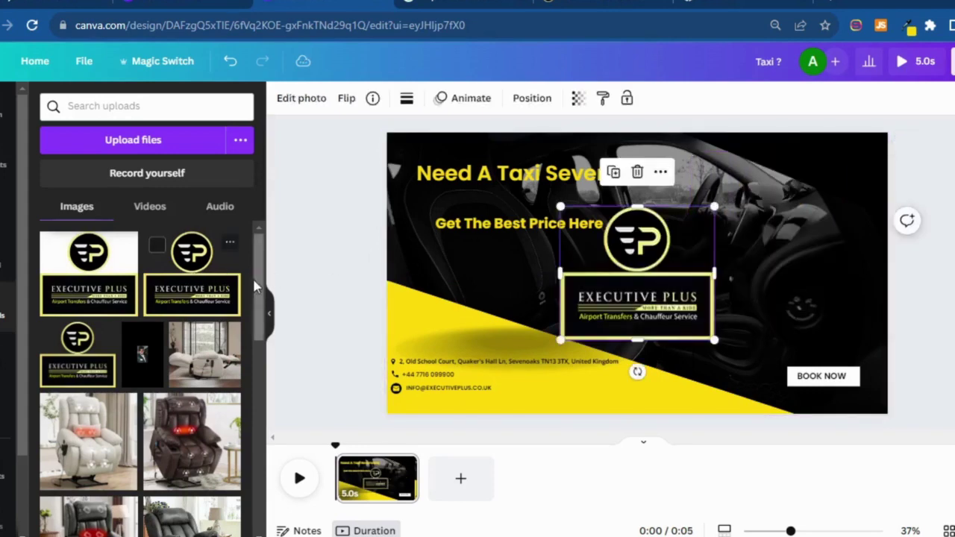
{"action": "left_click_drag", "start_coordinate": [639, 279], "coordinate": [754, 229]}
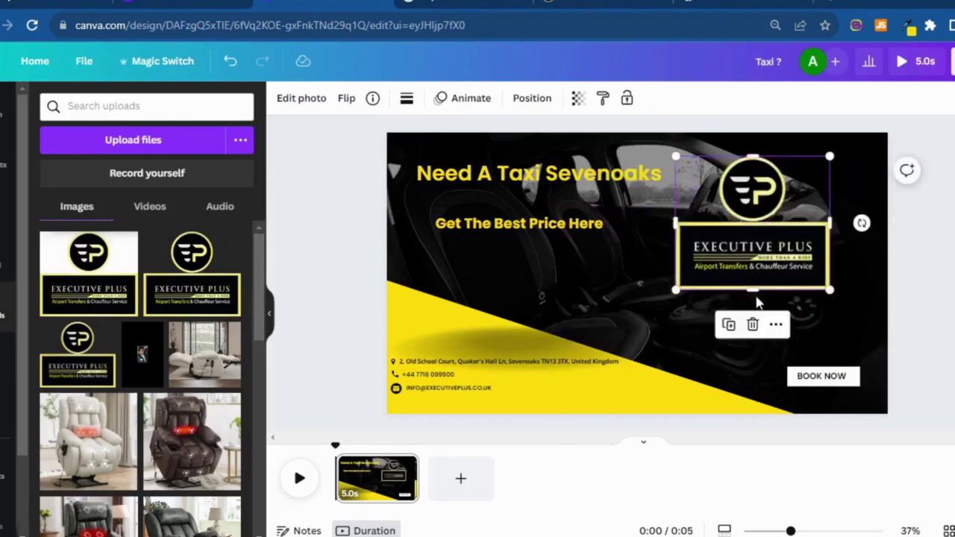
{"action": "left_click_drag", "start_coordinate": [754, 290], "coordinate": [754, 257]}
{"action": "left_click", "coordinate": [753, 292]}
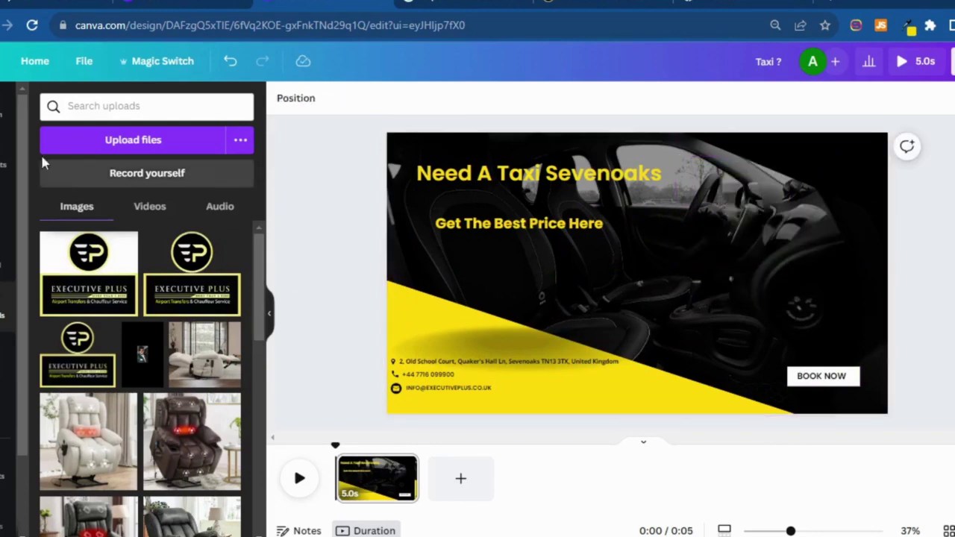
Check the shapes category of the elements library and clear the "Gmail icon" search
{"action": "left_click", "coordinate": [13, 133]}
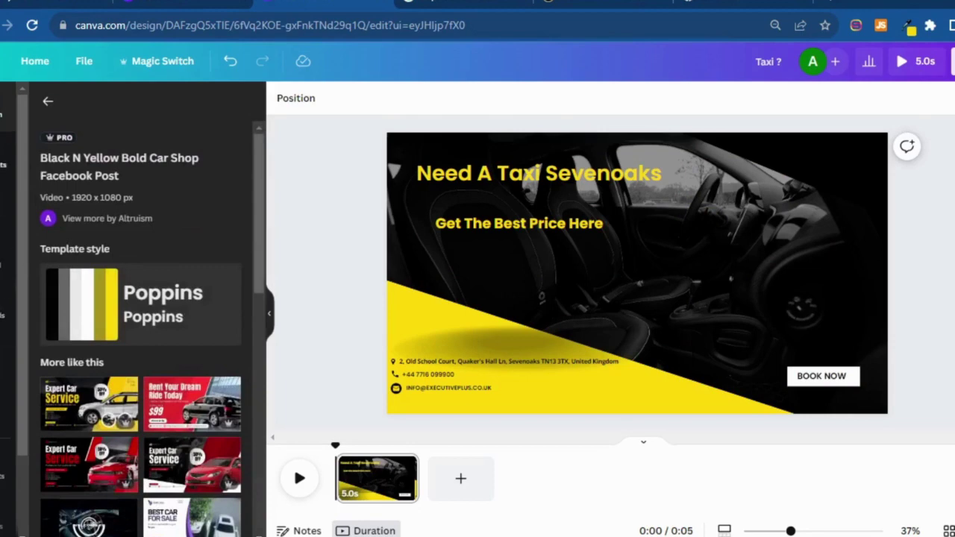
{"action": "left_click", "coordinate": [9, 158]}
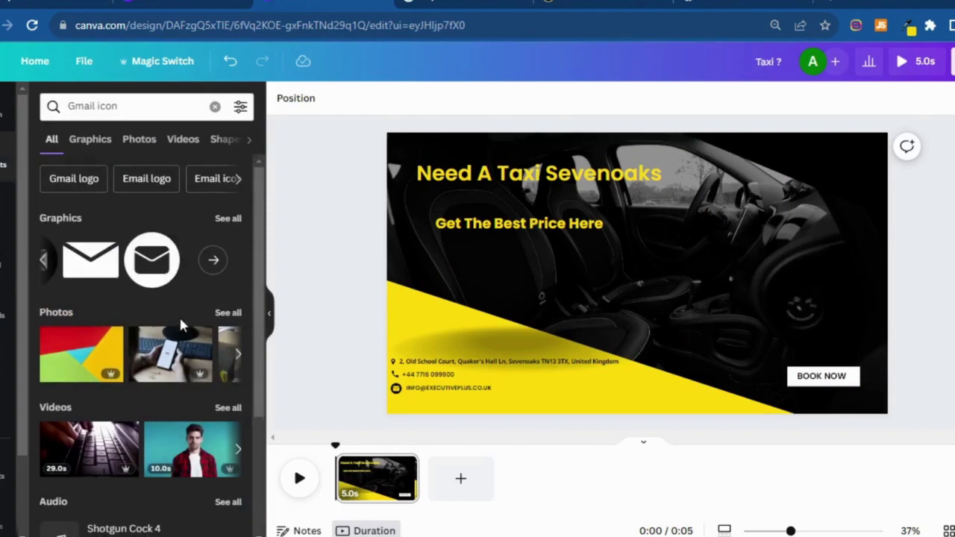
{"action": "left_click", "coordinate": [248, 140]}
{"action": "left_click", "coordinate": [147, 140]}
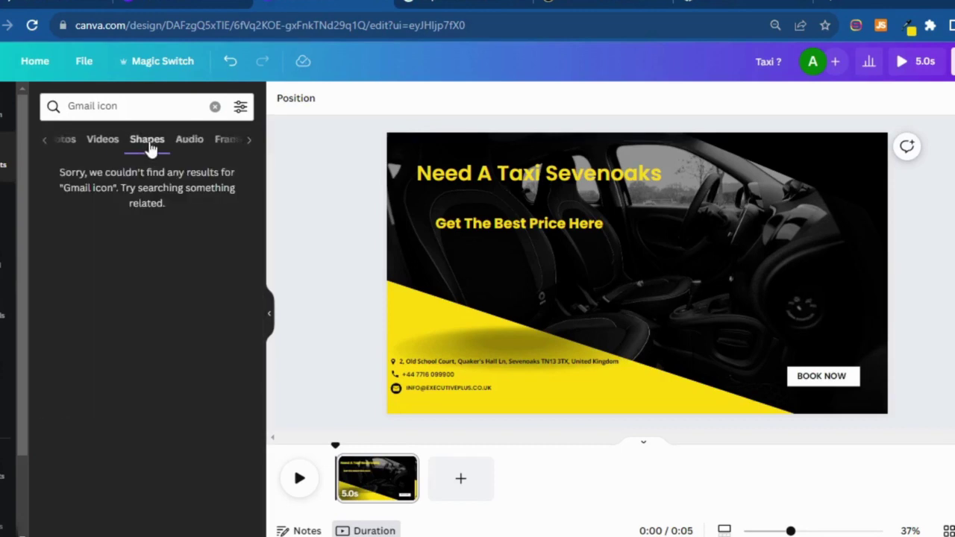
{"action": "left_click", "coordinate": [124, 105]}
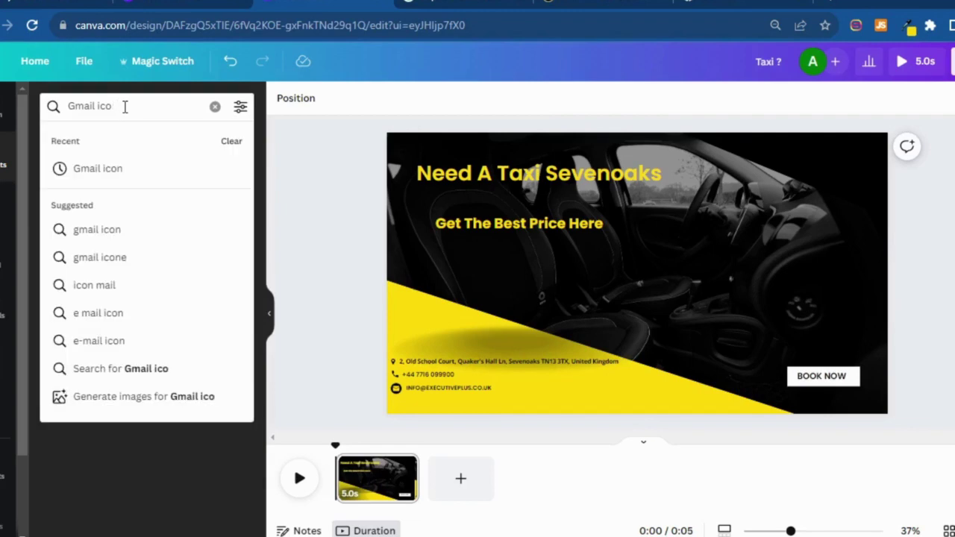
{"action": "key", "text": "BackSpace"}
{"action": "key", "text": "BackSpace"}
{"action": "key", "text": "BackSpace"}
{"action": "key", "text": "BackSpace"}
{"action": "key", "text": "BackSpace"}
{"action": "key", "text": "BackSpace"}
{"action": "key", "text": "BackSpace"}
{"action": "key", "text": "BackSpace"}
{"action": "key", "text": "BackSpace"}
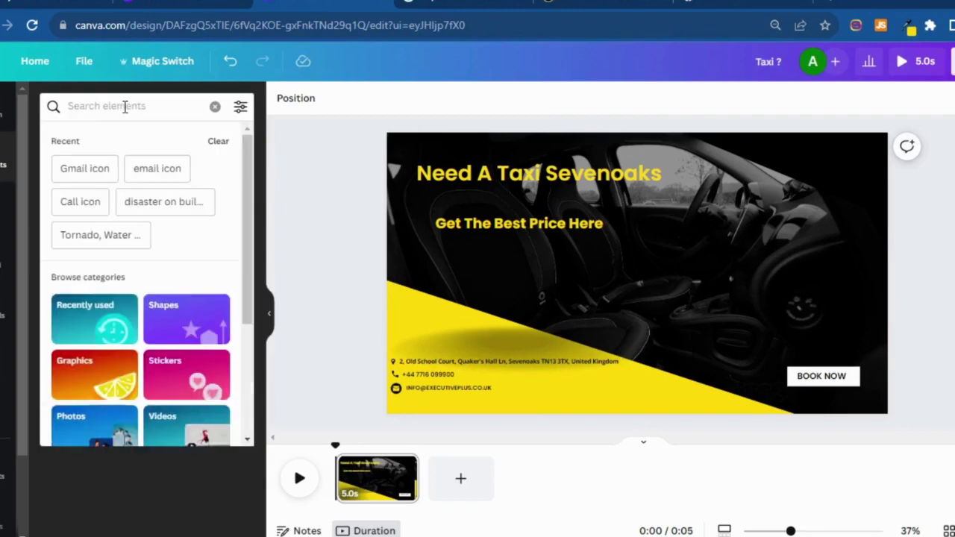
{"action": "left_click", "coordinate": [157, 485]}
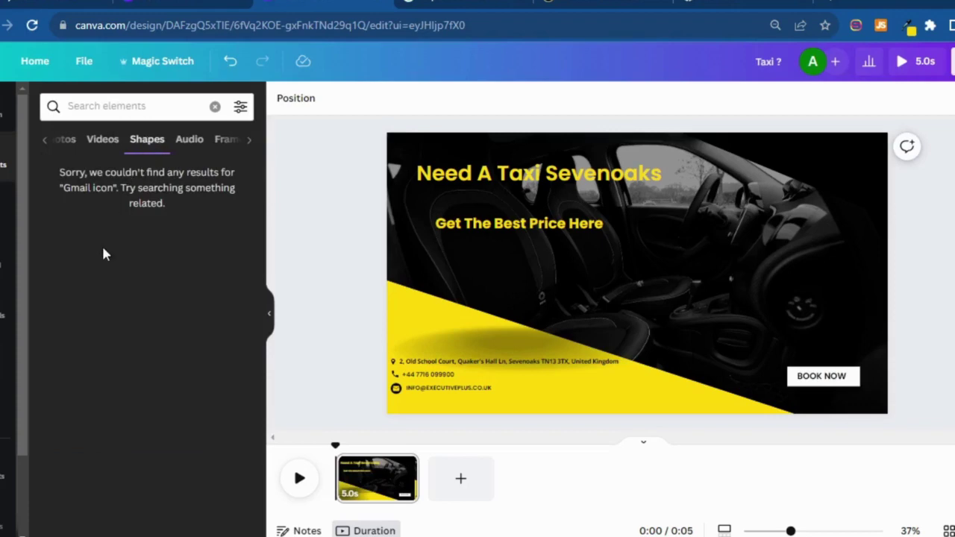
Browse the element categories as far as Frames and search them for "photo frame"
{"action": "left_click", "coordinate": [109, 107]}
{"action": "key", "text": "Escape"}
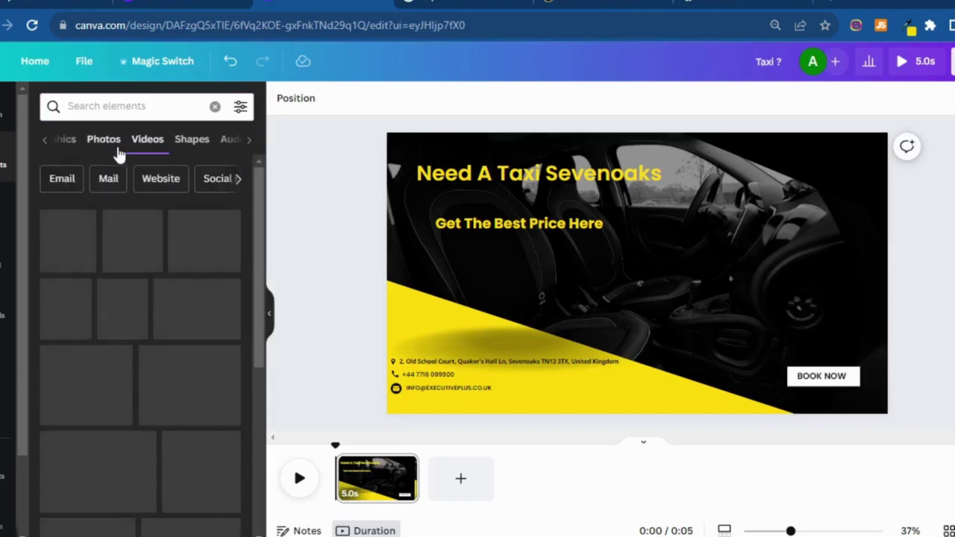
{"action": "left_click", "coordinate": [182, 145]}
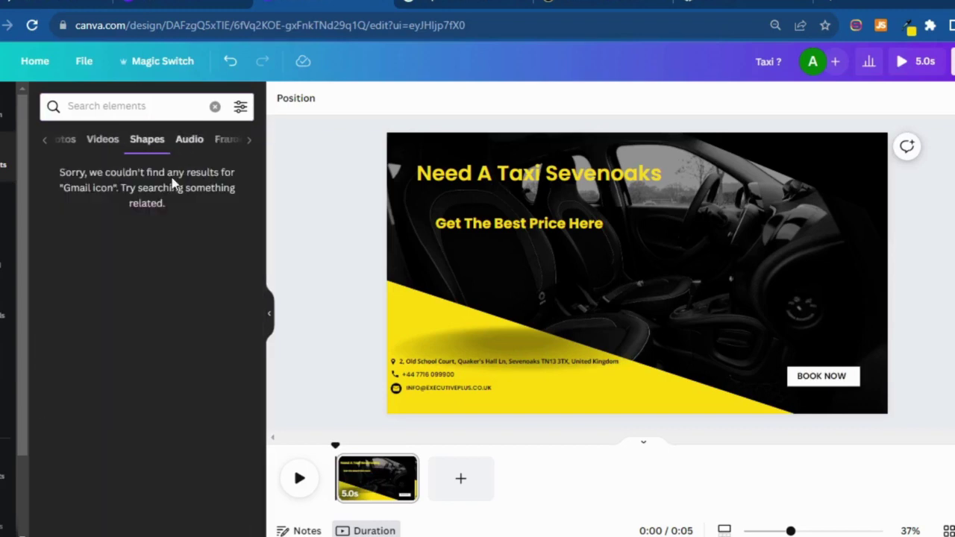
{"action": "left_click", "coordinate": [223, 143]}
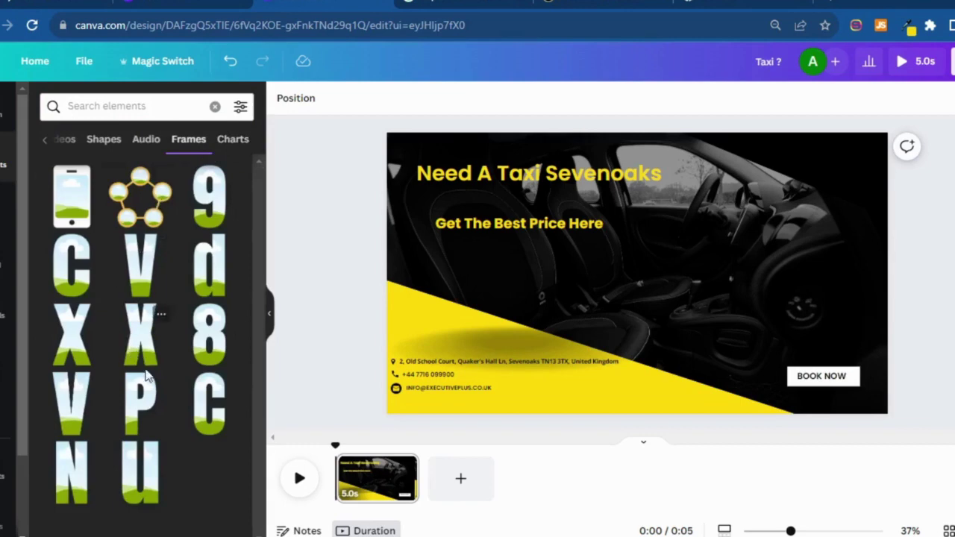
{"action": "left_click", "coordinate": [152, 110]}
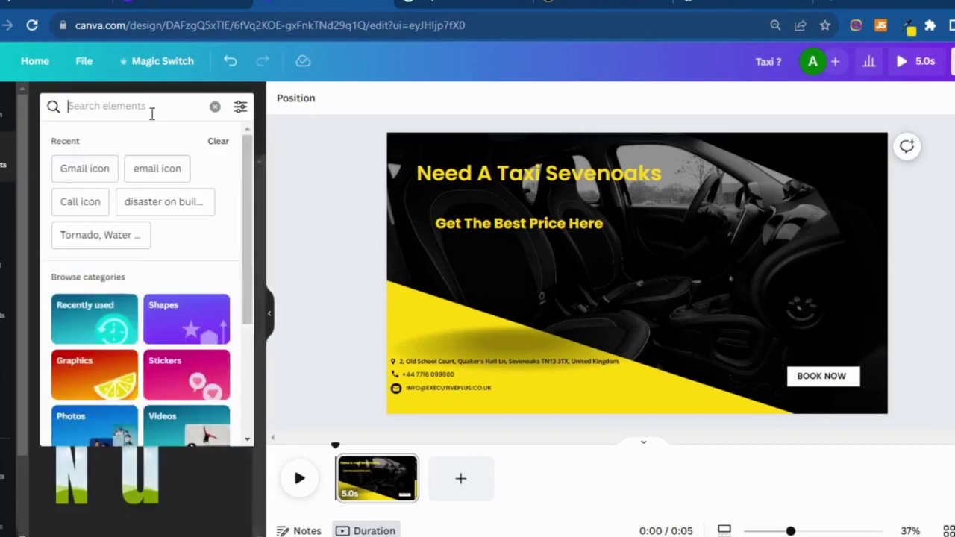
{"action": "type", "text": "phot"}
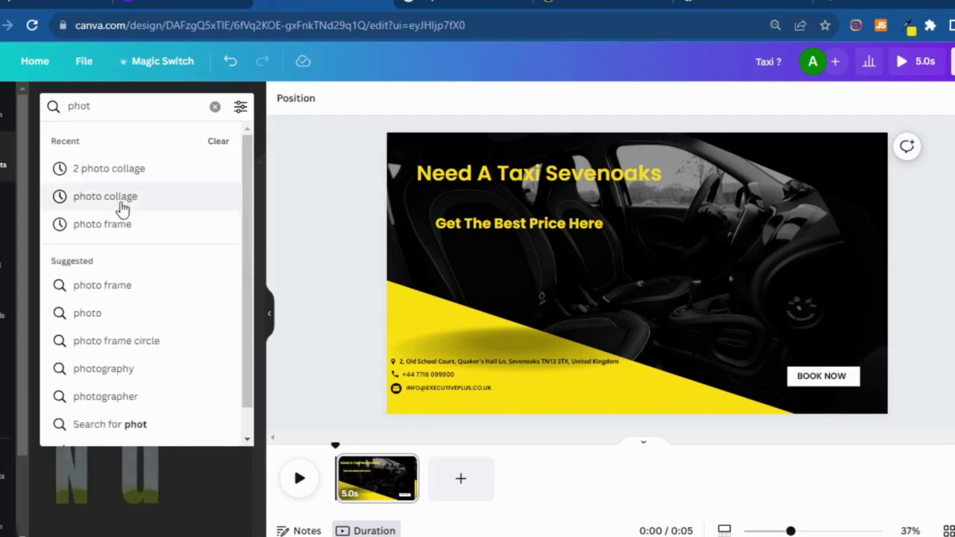
{"action": "left_click", "coordinate": [125, 226]}
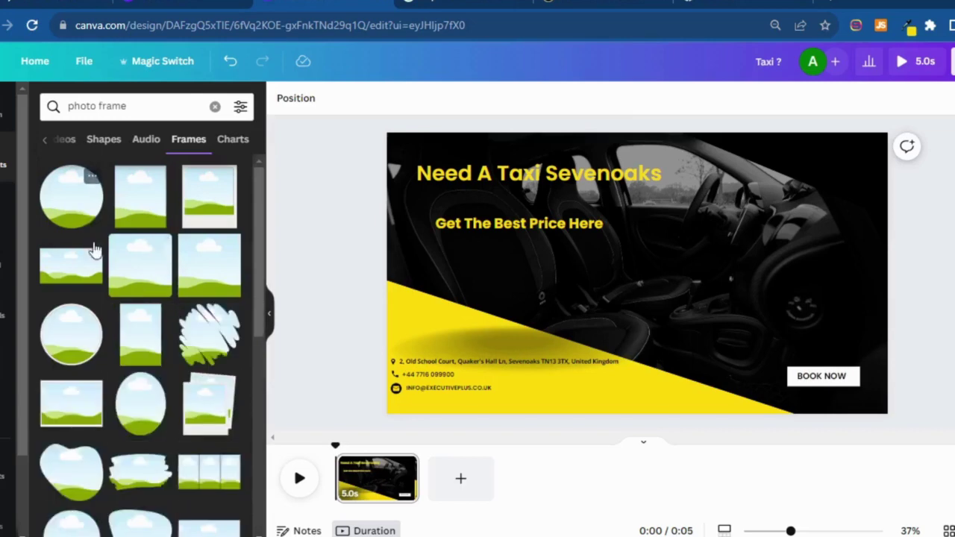
Add the circular frame to the page's upper-right area and fill it with the uploaded transparent Executive Plus logo
{"action": "left_click", "coordinate": [80, 216]}
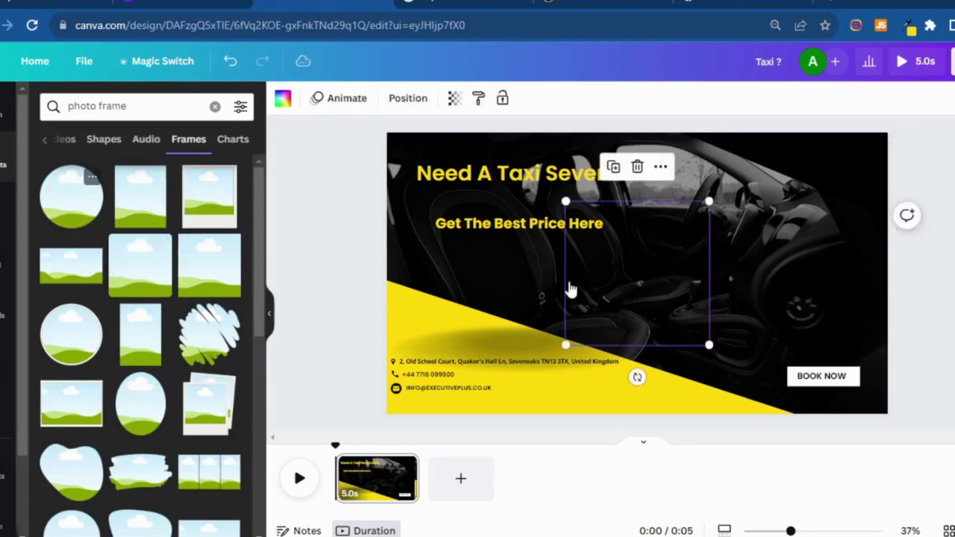
{"action": "left_click_drag", "start_coordinate": [657, 271], "coordinate": [773, 233]}
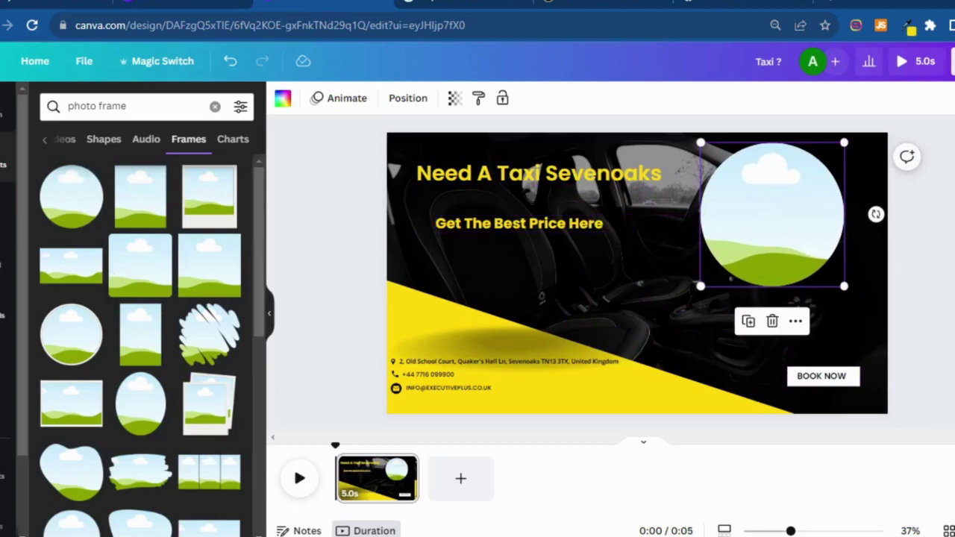
{"action": "left_click", "coordinate": [6, 308]}
{"action": "left_click", "coordinate": [195, 273]}
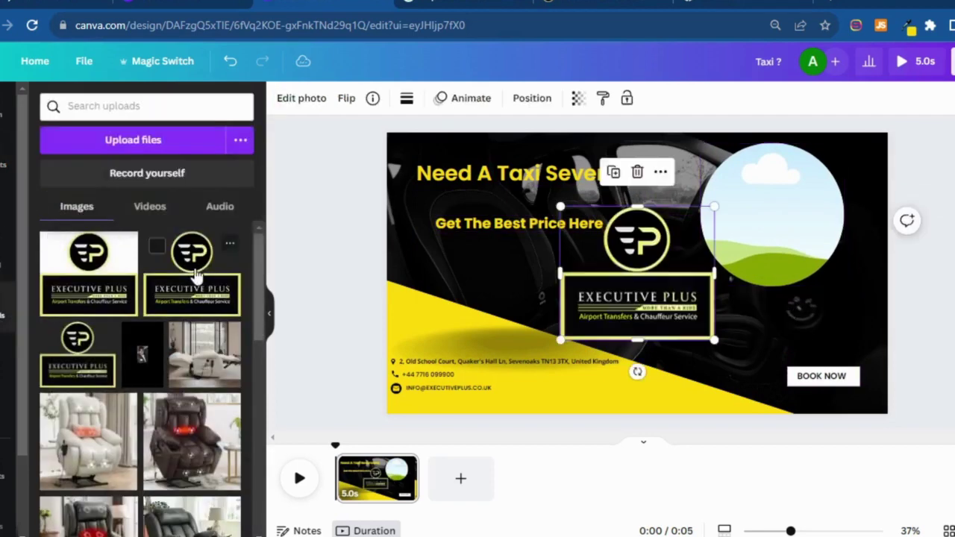
{"action": "left_click_drag", "start_coordinate": [682, 273], "coordinate": [795, 238]}
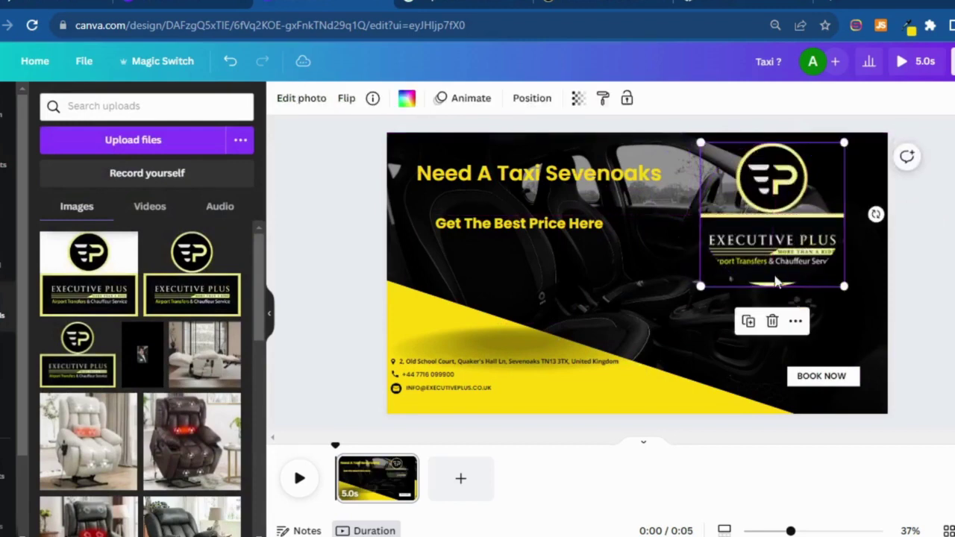
Shrink the framed logo toward the page's upper-right corner and move it slightly down, level with the headline
{"action": "left_click_drag", "start_coordinate": [780, 283], "coordinate": [782, 284]}
{"action": "left_click_drag", "start_coordinate": [702, 280], "coordinate": [758, 252]}
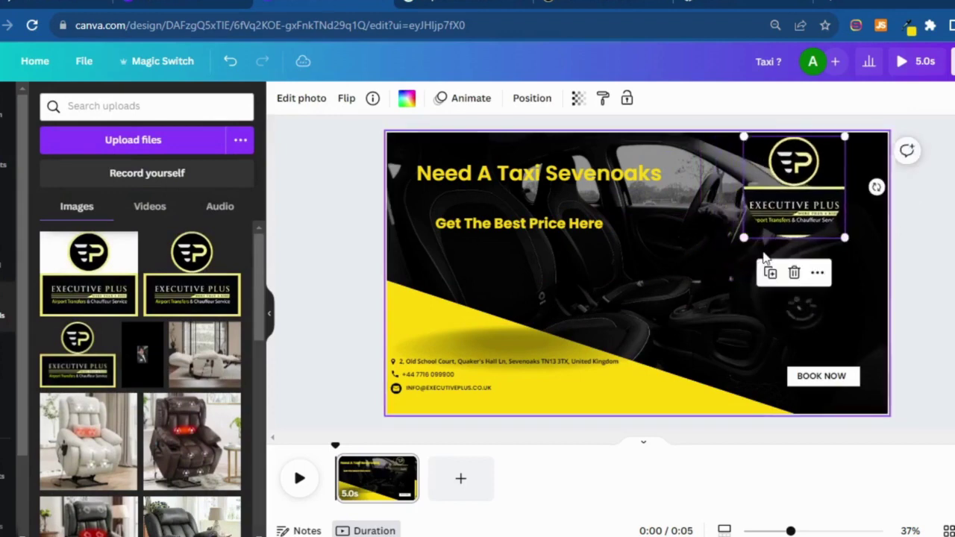
{"action": "left_click_drag", "start_coordinate": [809, 199], "coordinate": [809, 223]}
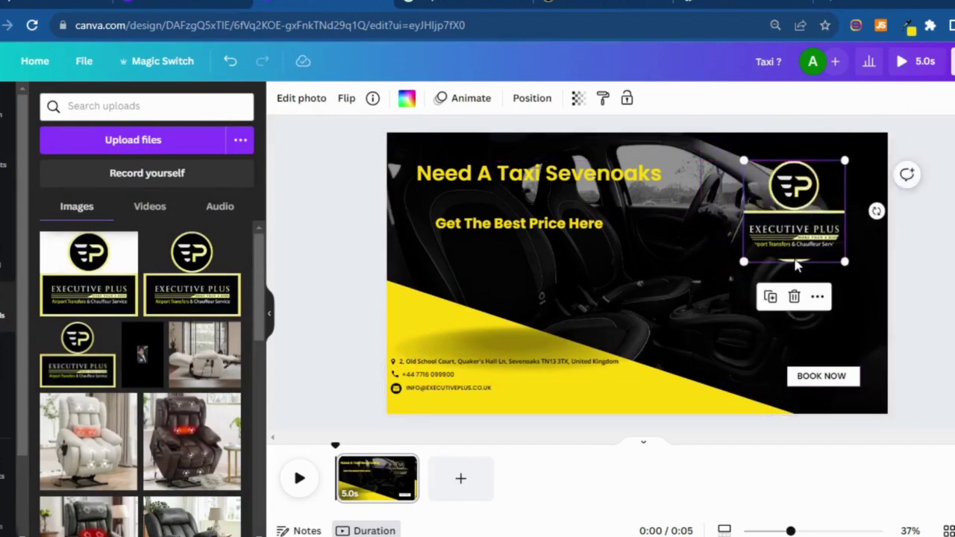
{"action": "left_click", "coordinate": [295, 107]}
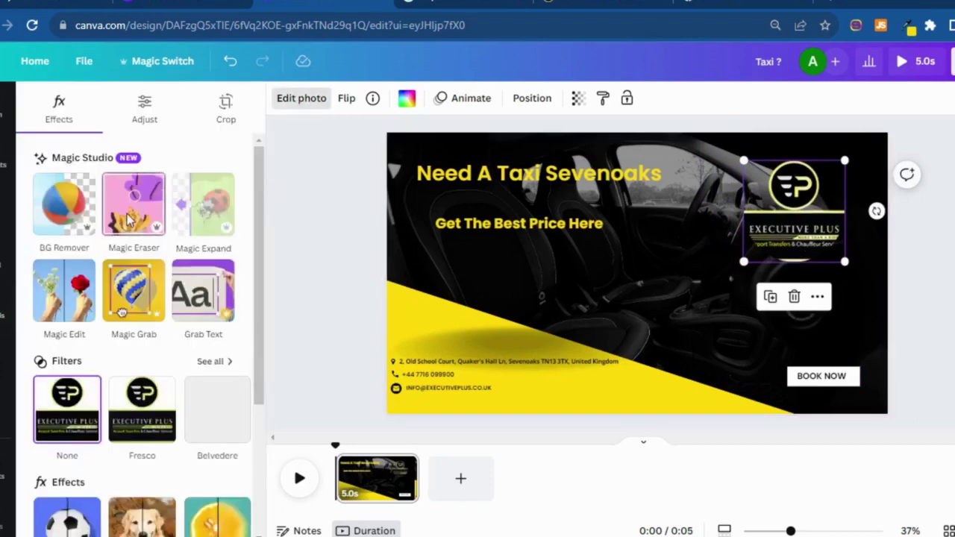
{"action": "left_click", "coordinate": [133, 212]}
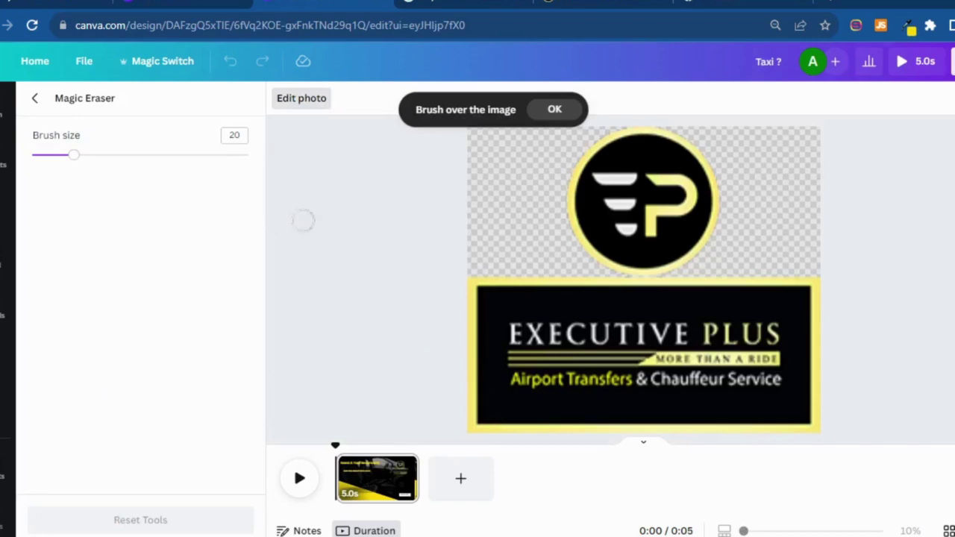
{"action": "left_click", "coordinate": [36, 99]}
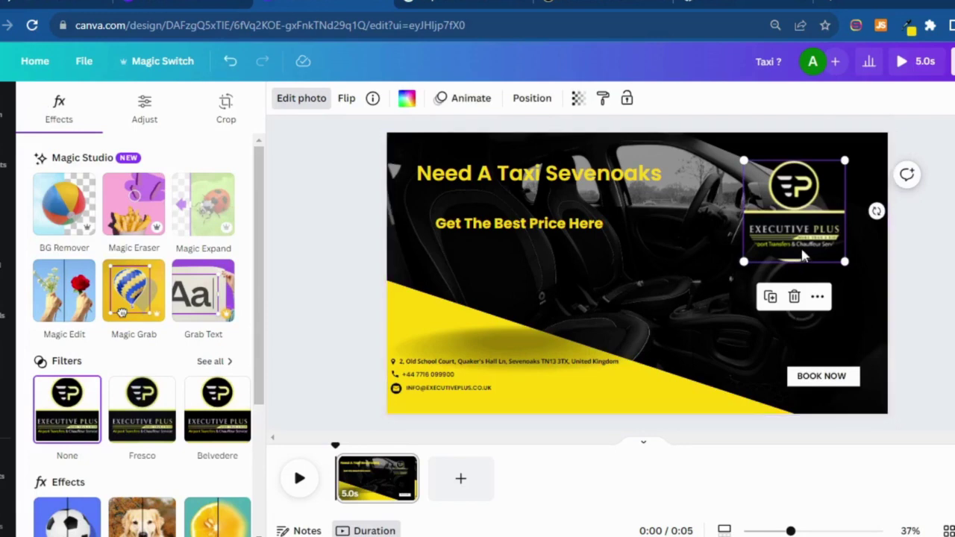
Shrink the circular frame slightly, remove the logo image from it, and fill it again with the transparent logo
{"action": "mouse_move", "coordinate": [741, 261]}
{"action": "left_mouse_down"}
{"action": "mouse_move", "coordinate": [772, 232]}
{"action": "mouse_move", "coordinate": [746, 263]}
{"action": "left_mouse_up"}
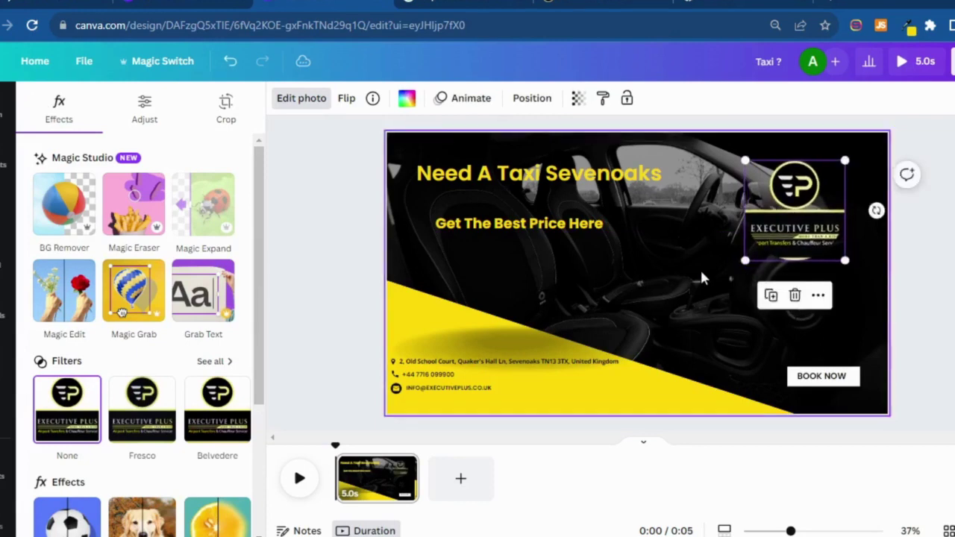
{"action": "left_click", "coordinate": [6, 310]}
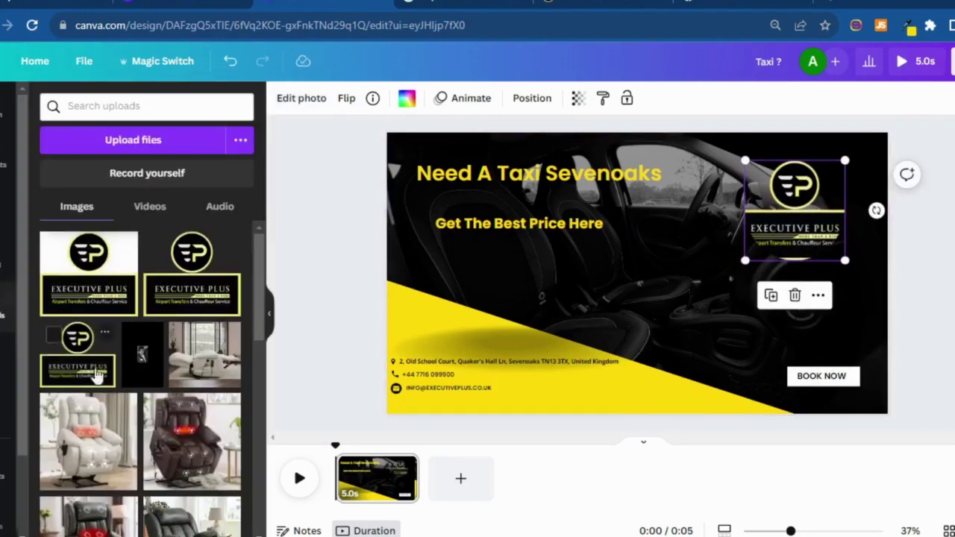
{"action": "left_click", "coordinate": [795, 298]}
{"action": "left_click", "coordinate": [801, 231]}
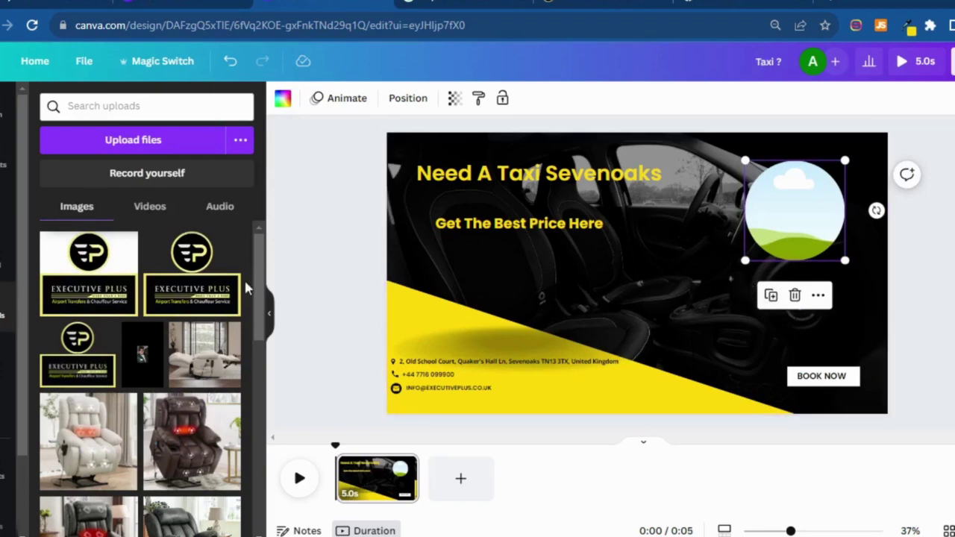
{"action": "left_click", "coordinate": [206, 282]}
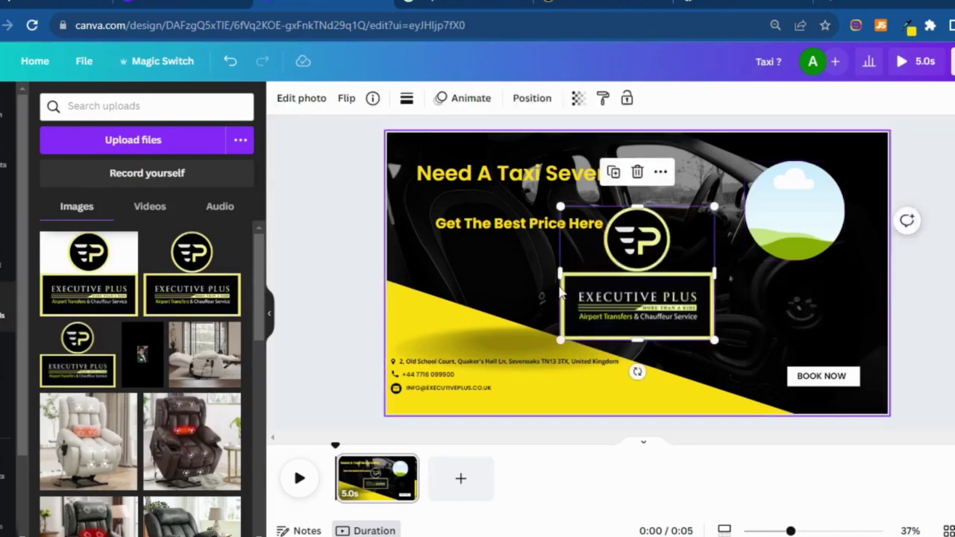
{"action": "left_click_drag", "start_coordinate": [704, 262], "coordinate": [793, 234]}
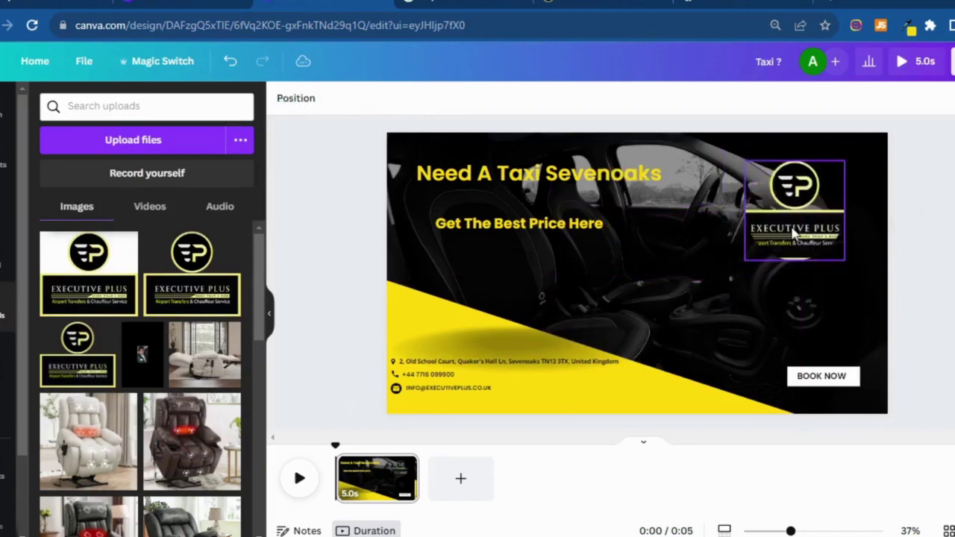
Examine how the logo fits inside the circular frame over the car background, including the frame's delete options
{"action": "left_click", "coordinate": [725, 282]}
{"action": "left_click", "coordinate": [820, 242]}
{"action": "left_click", "coordinate": [787, 267]}
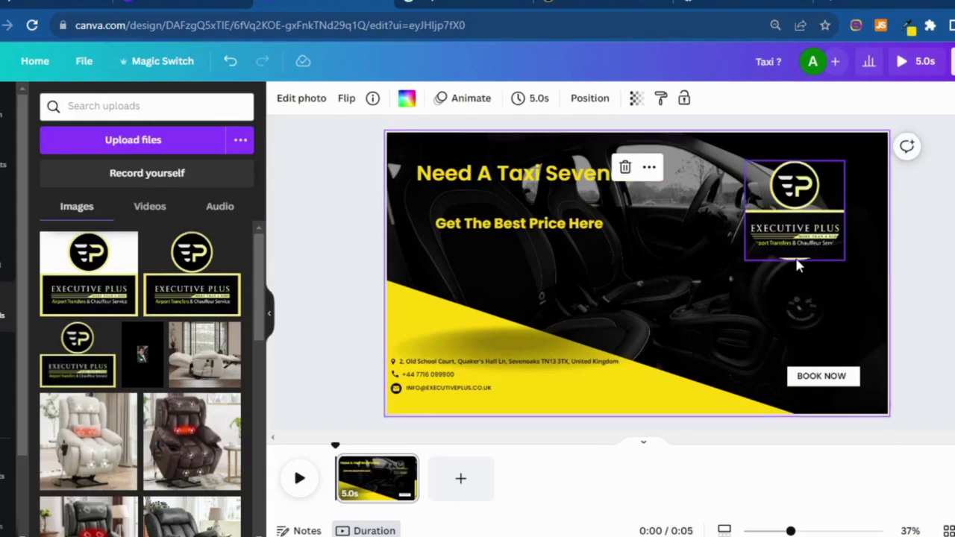
{"action": "left_click", "coordinate": [796, 263]}
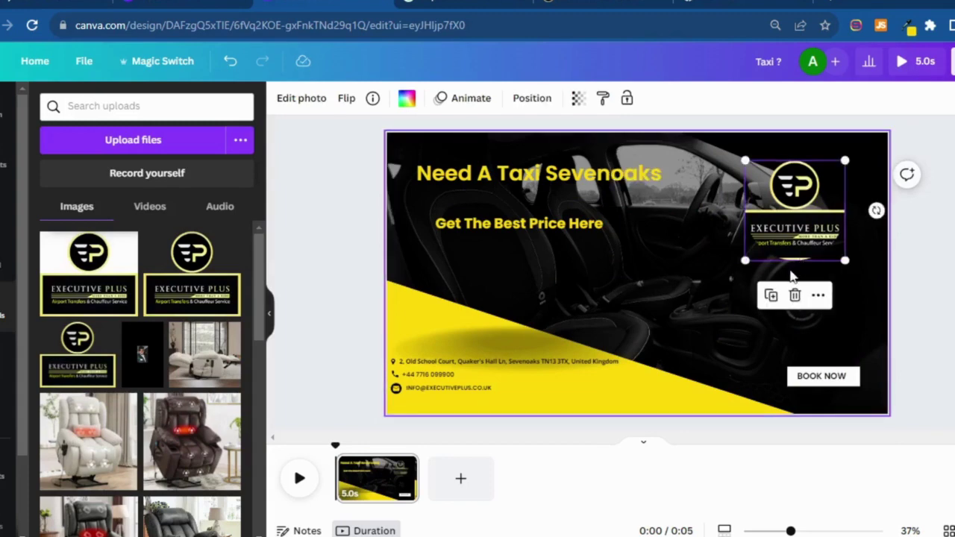
{"action": "left_click", "coordinate": [721, 308]}
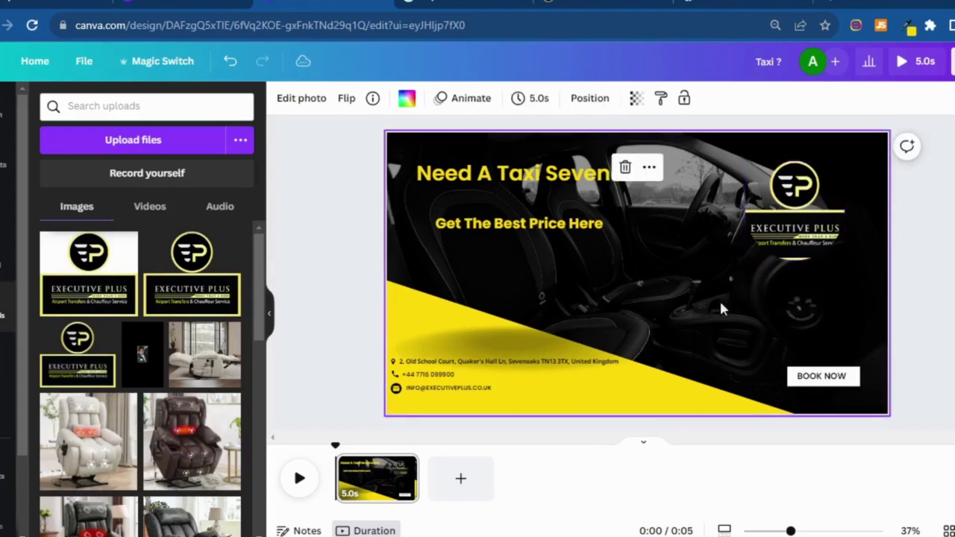
{"action": "left_click", "coordinate": [791, 215]}
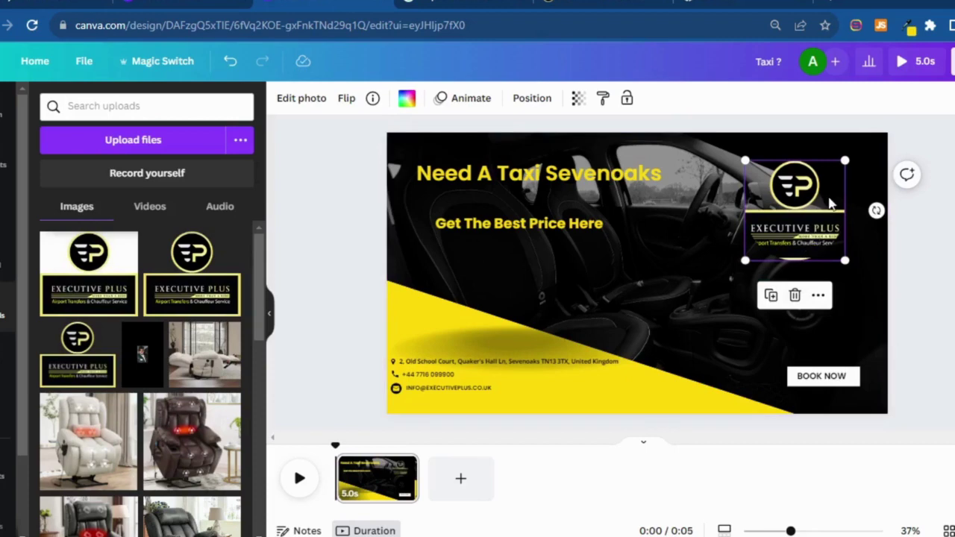
{"action": "left_click", "coordinate": [677, 305]}
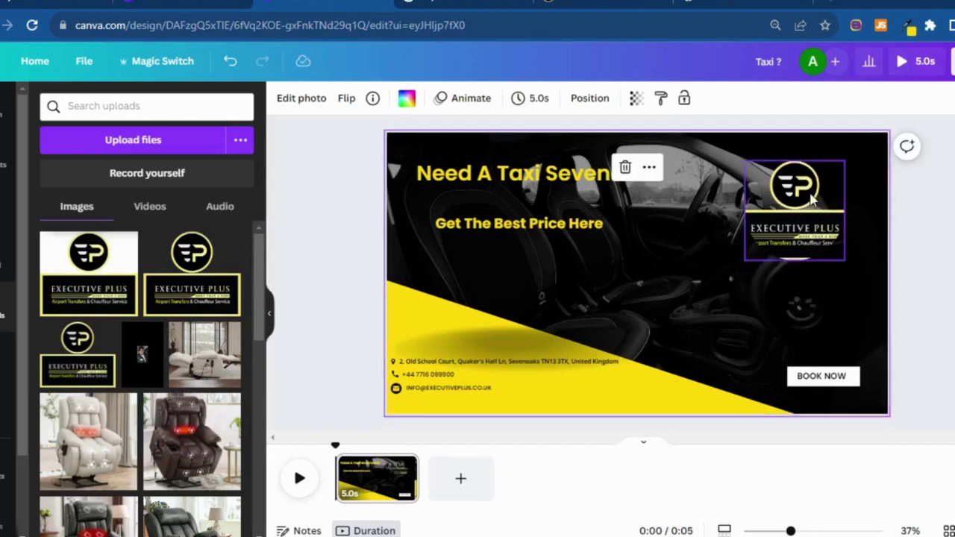
{"action": "left_click", "coordinate": [795, 247]}
{"action": "left_click", "coordinate": [795, 295]}
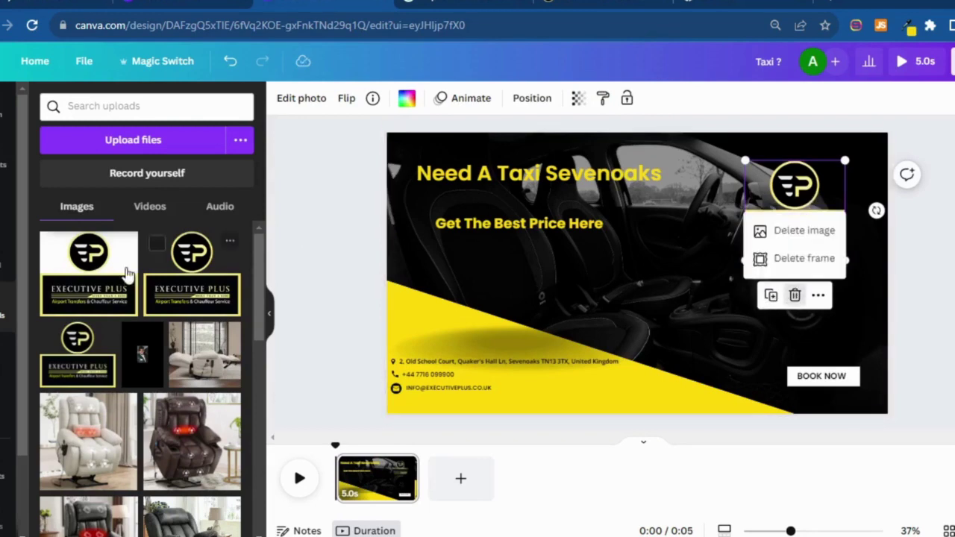
Bring up the "photo frame" results in the elements library again, and switch to the Google Meet call
{"action": "left_click", "coordinate": [139, 105]}
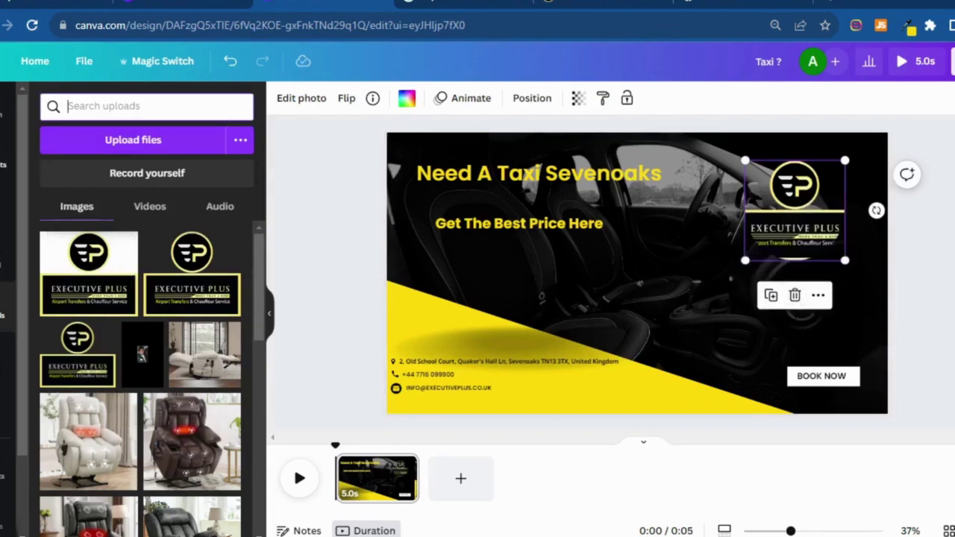
{"action": "type", "text": "photo frame"}
{"action": "key", "text": "Return"}
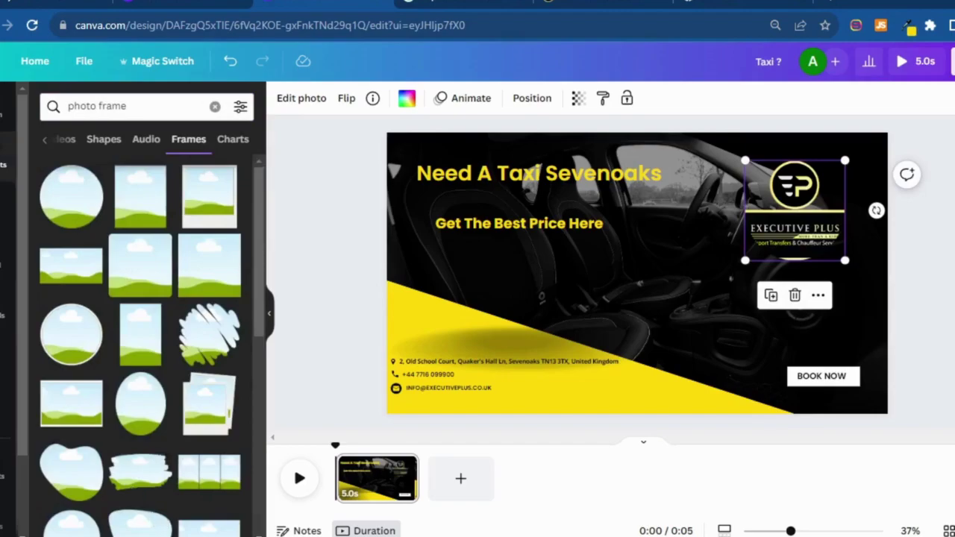
{"action": "key", "text": "alt+Tab"}
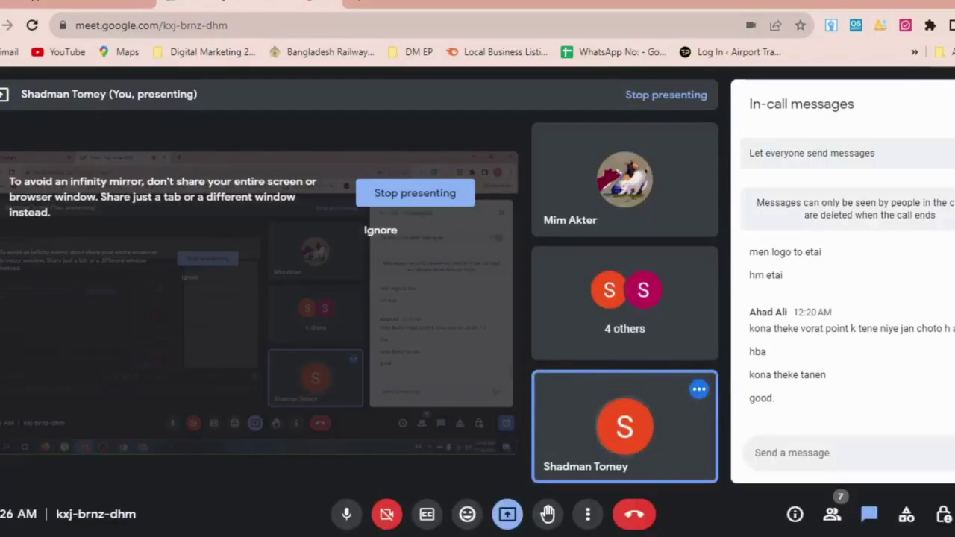
Switch back to Canva, replace the circular logo frame with a square photo frame, and move it to the page's upper-right corner
{"action": "key", "text": "alt+Tab"}
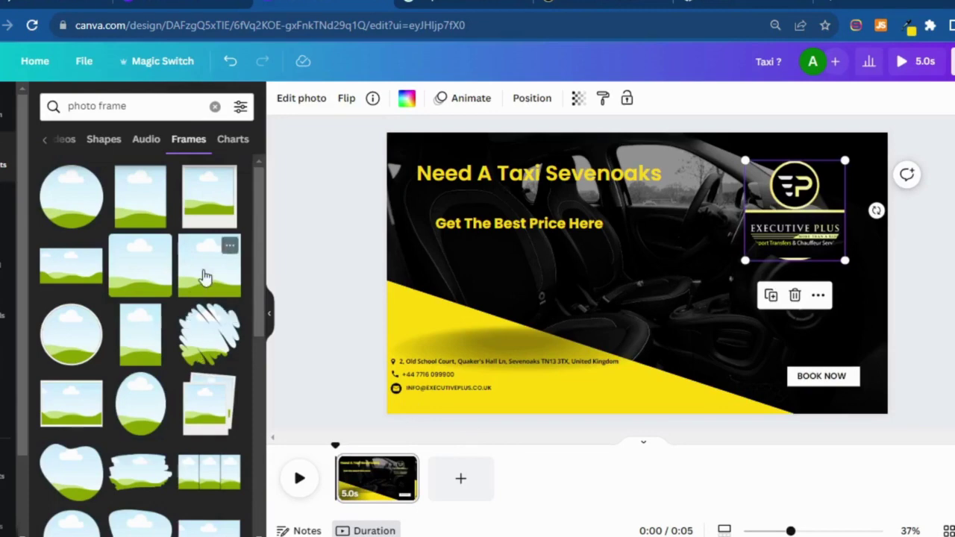
{"action": "left_click", "coordinate": [795, 296]}
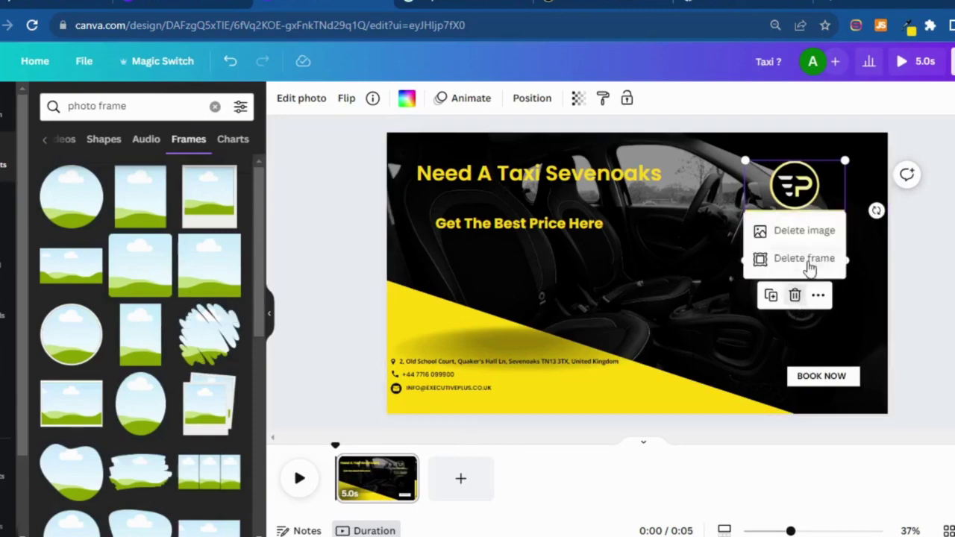
{"action": "left_click", "coordinate": [806, 259]}
{"action": "left_click", "coordinate": [209, 276]}
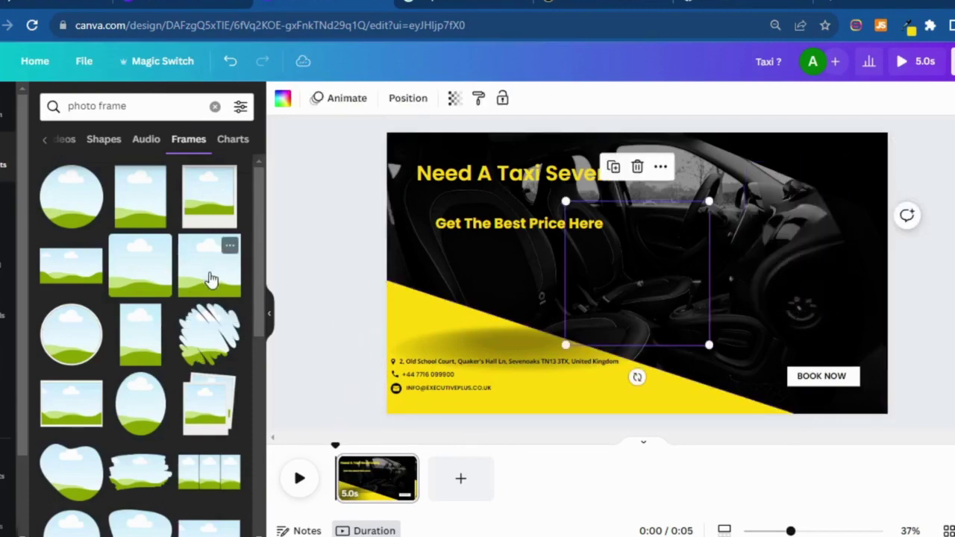
{"action": "left_click_drag", "start_coordinate": [702, 260], "coordinate": [789, 230]}
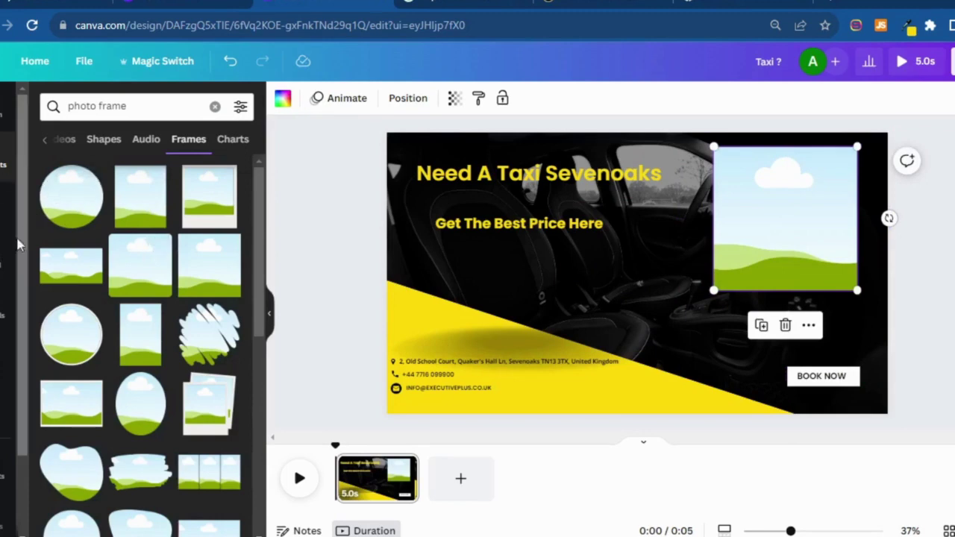
Fill the empty square frame with the transparent Executive Plus logo from the uploaded images
{"action": "left_click", "coordinate": [6, 315]}
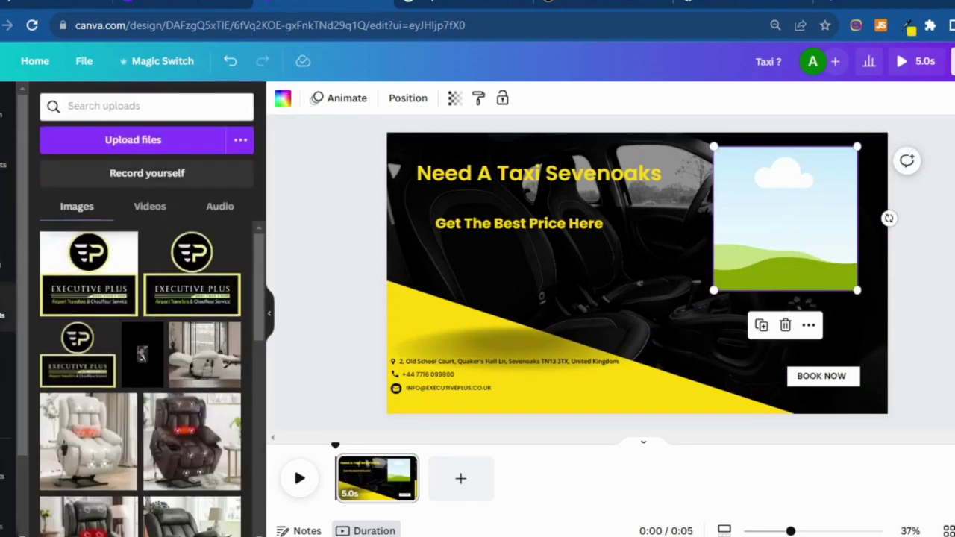
{"action": "left_click", "coordinate": [185, 291]}
{"action": "left_click_drag", "start_coordinate": [619, 309], "coordinate": [758, 243]}
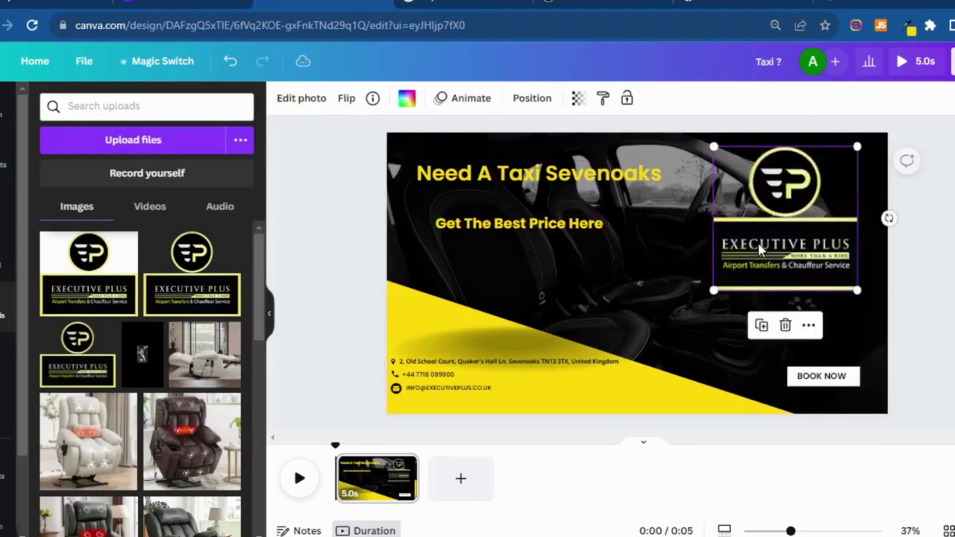
{"action": "left_click", "coordinate": [746, 298]}
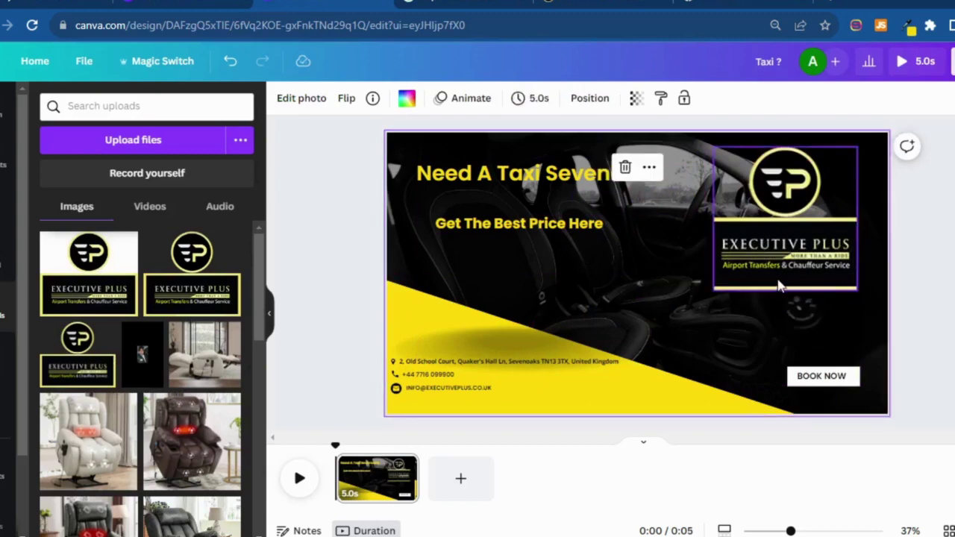
{"action": "double_click", "coordinate": [778, 279]}
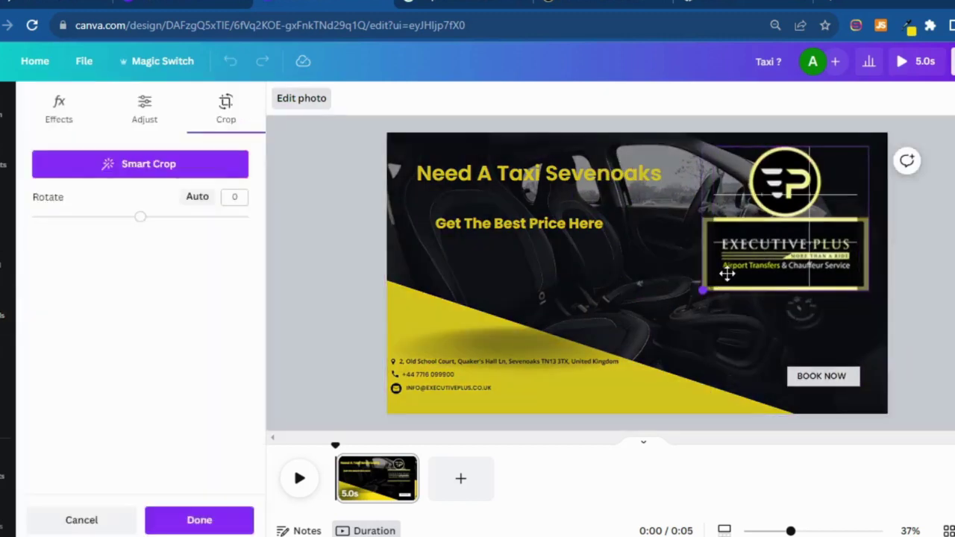
{"action": "left_click_drag", "start_coordinate": [743, 260], "coordinate": [722, 280]}
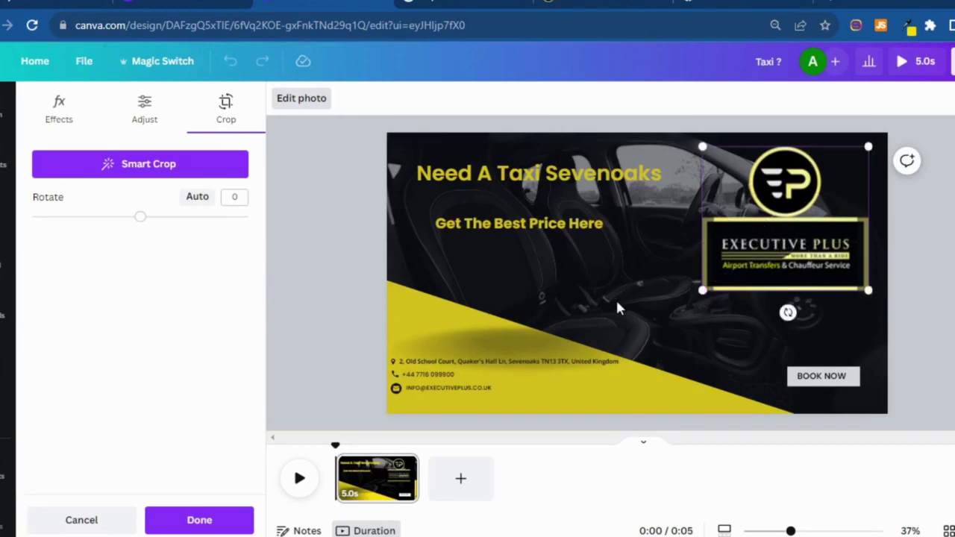
{"action": "left_click", "coordinate": [66, 522]}
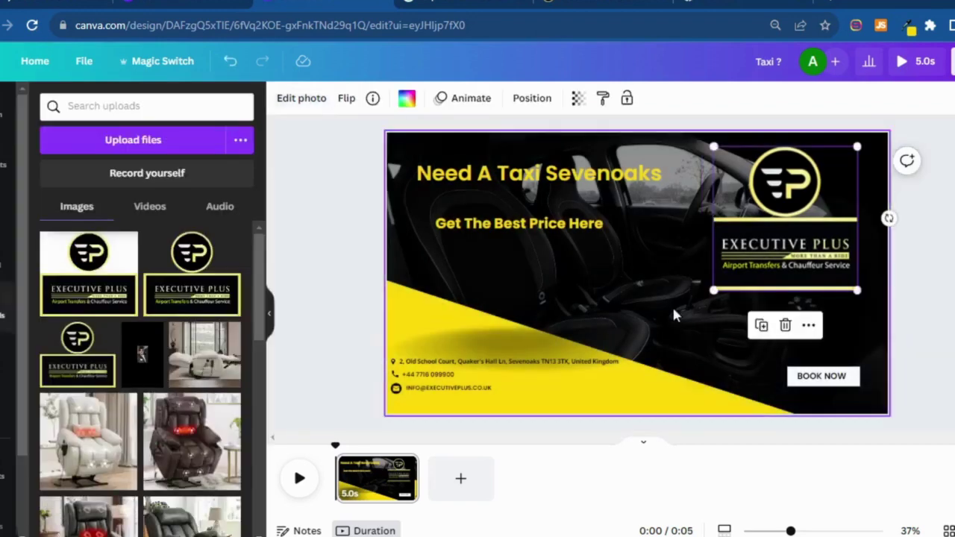
Shrink the square framed logo toward the page's upper-right corner, fine-tuning its size from the lower-right corner
{"action": "left_click_drag", "start_coordinate": [727, 281], "coordinate": [773, 234]}
{"action": "left_click", "coordinate": [724, 276]}
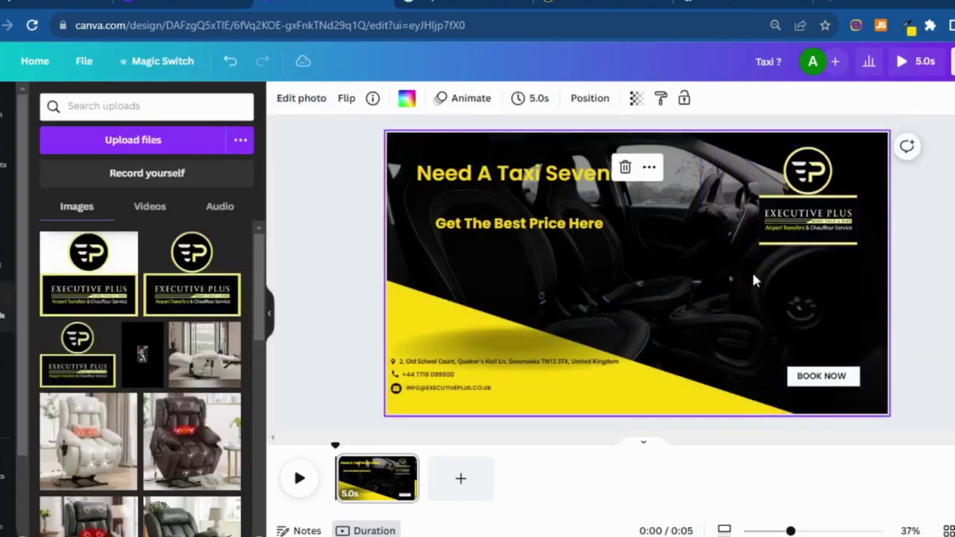
{"action": "left_click", "coordinate": [853, 245]}
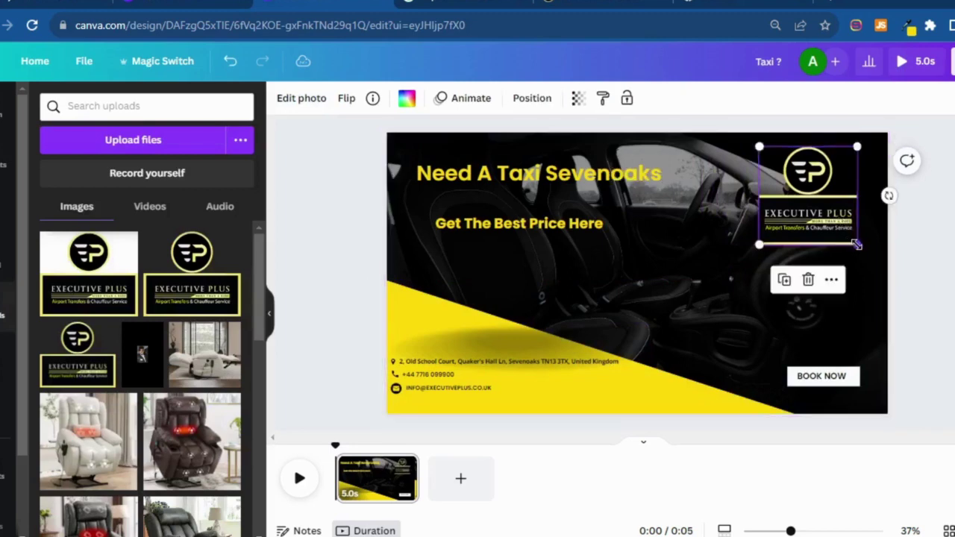
{"action": "left_click_drag", "start_coordinate": [858, 246], "coordinate": [860, 248]}
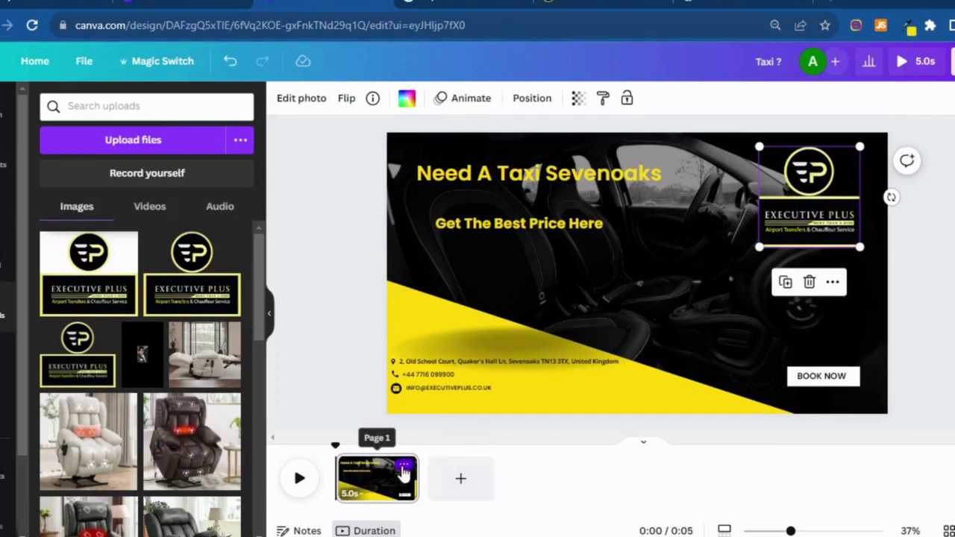
Duplicate page 1 of the video and select the headline on the copied page
{"action": "left_click", "coordinate": [403, 466]}
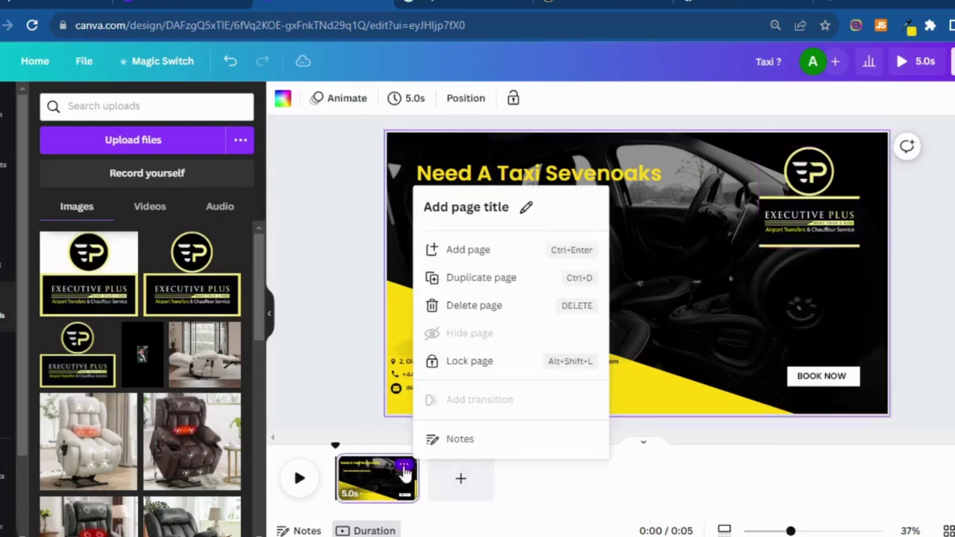
{"action": "left_click", "coordinate": [505, 284]}
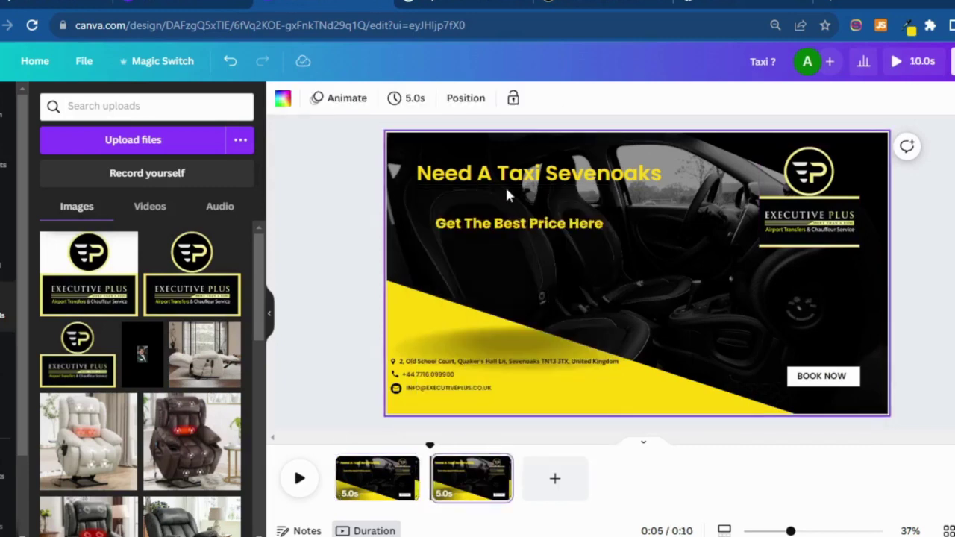
{"action": "left_click", "coordinate": [545, 183]}
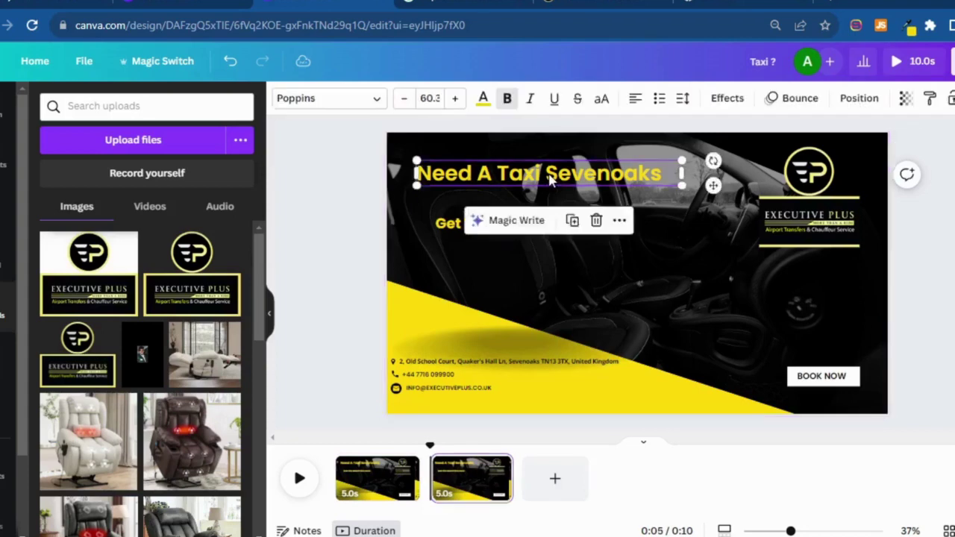
Change the page 1 headline to "Need A Taxi in Sevenoaks" and widen its text box so it fits on one line
{"action": "left_click", "coordinate": [381, 482]}
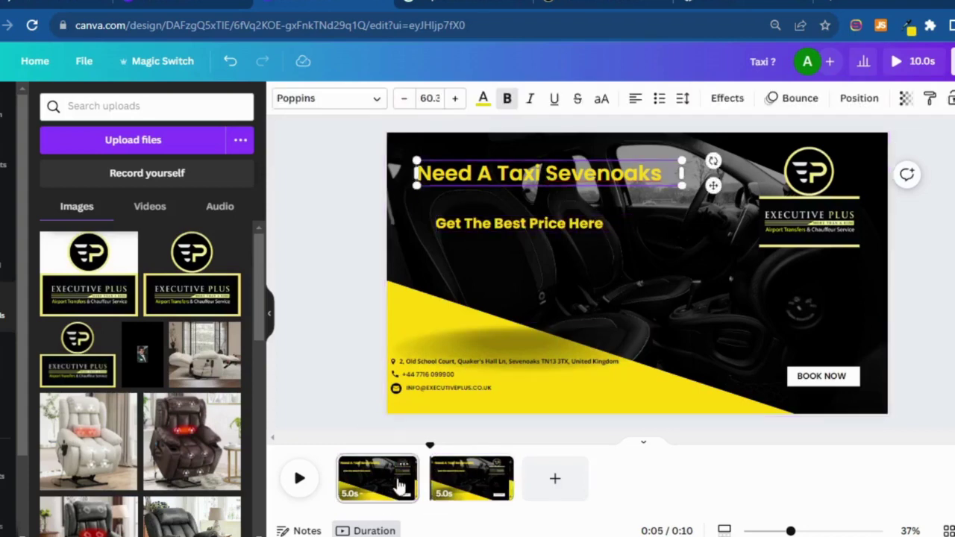
{"action": "left_click", "coordinate": [543, 177]}
{"action": "left_click", "coordinate": [555, 173]}
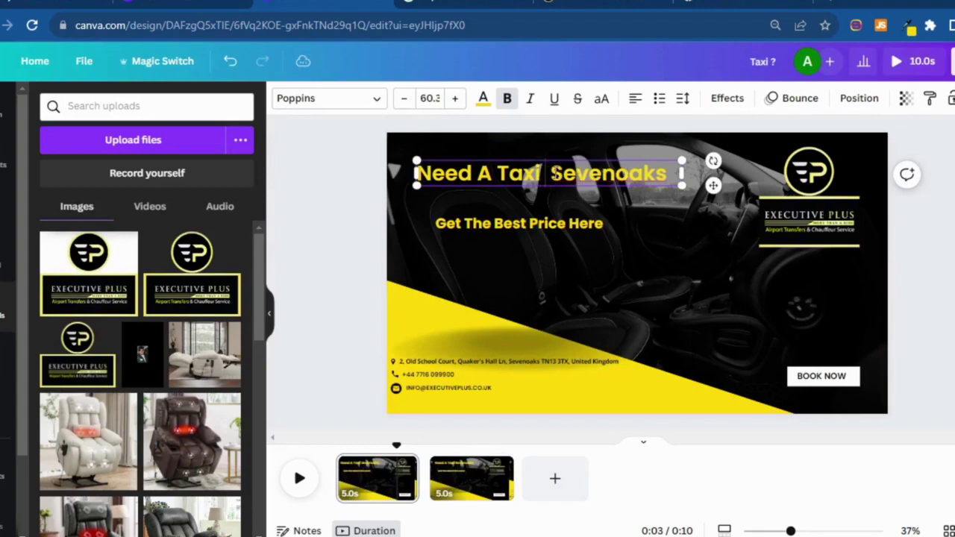
{"action": "type", "text": "in"}
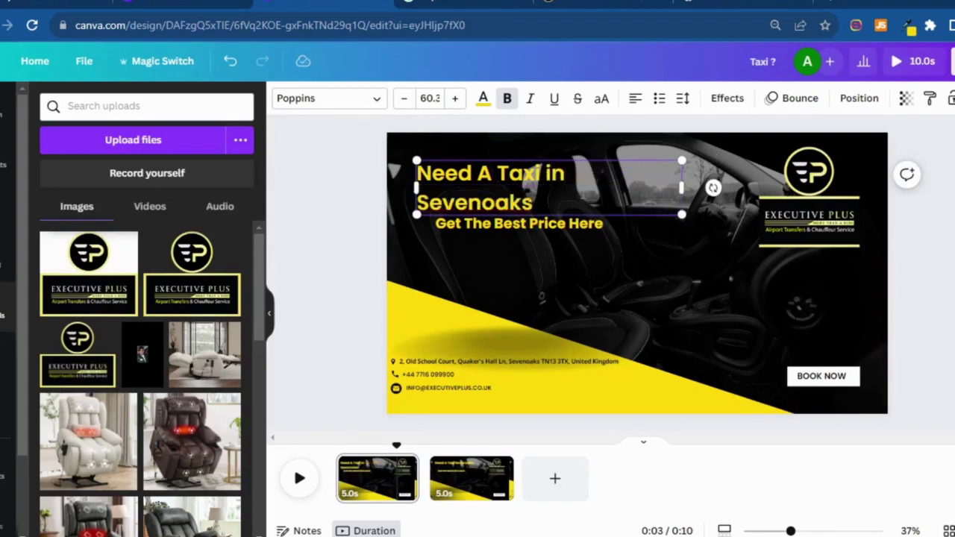
{"action": "left_click_drag", "start_coordinate": [682, 190], "coordinate": [703, 191]}
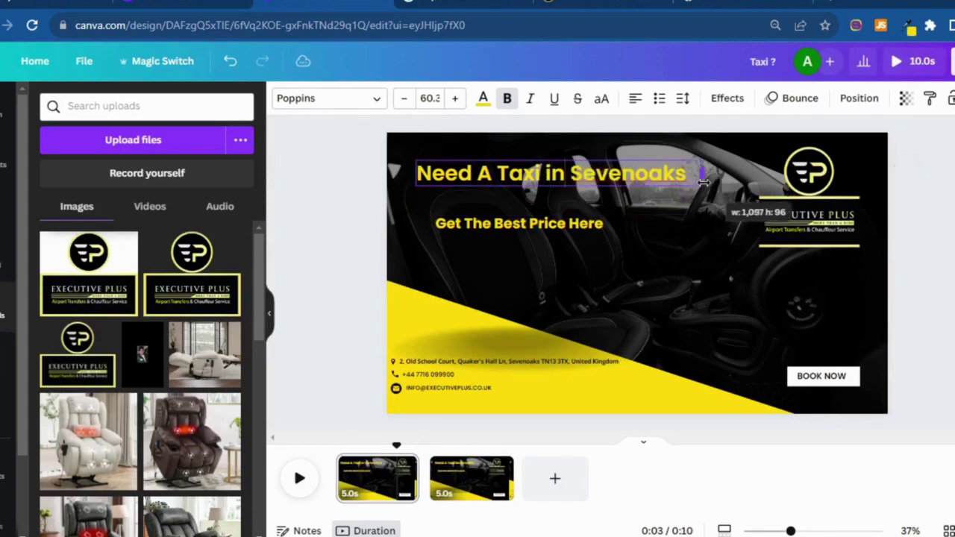
{"action": "left_click", "coordinate": [705, 186]}
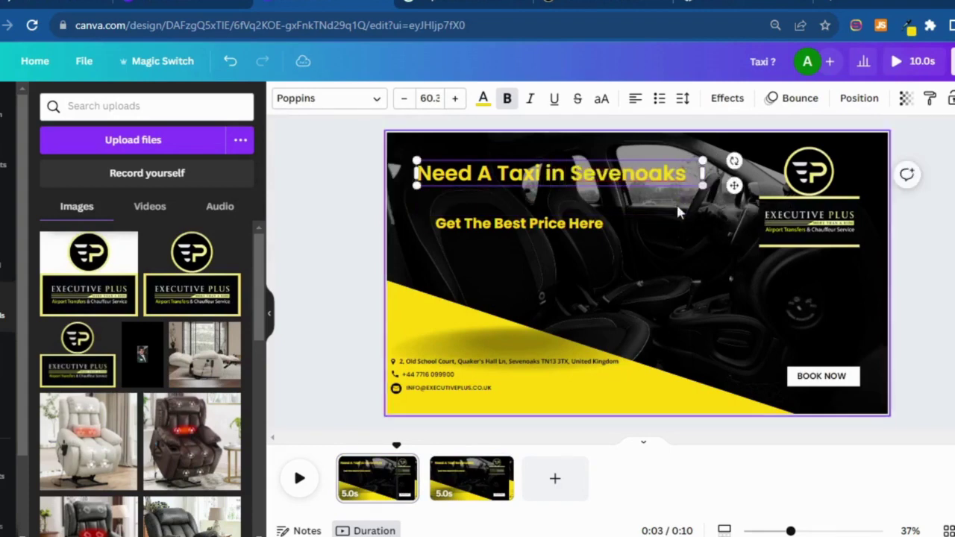
{"action": "left_click", "coordinate": [564, 179]}
Set the page timing to 4.0 seconds from page 2 and apply it to all pages
{"action": "left_click", "coordinate": [478, 476]}
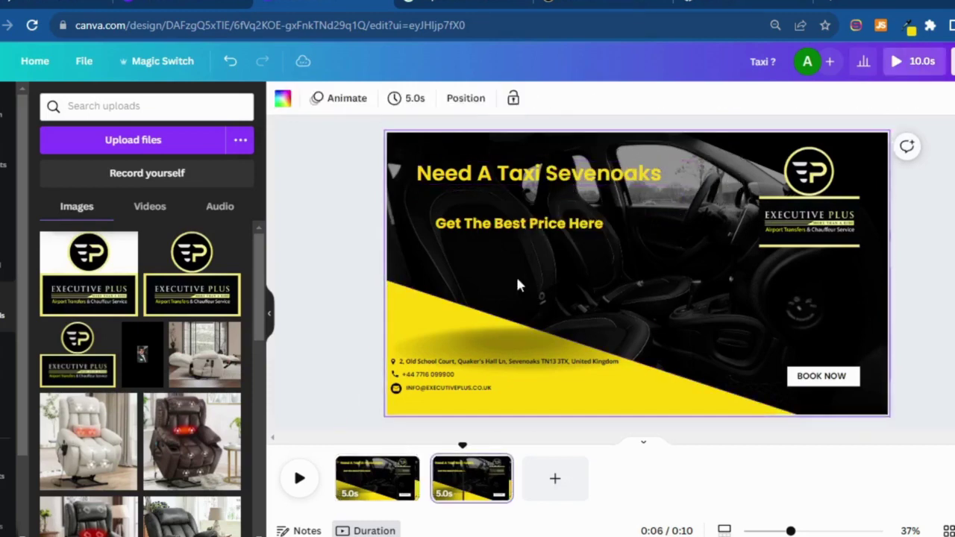
{"action": "left_click", "coordinate": [526, 225]}
{"action": "left_click", "coordinate": [569, 186]}
{"action": "left_click", "coordinate": [569, 186]}
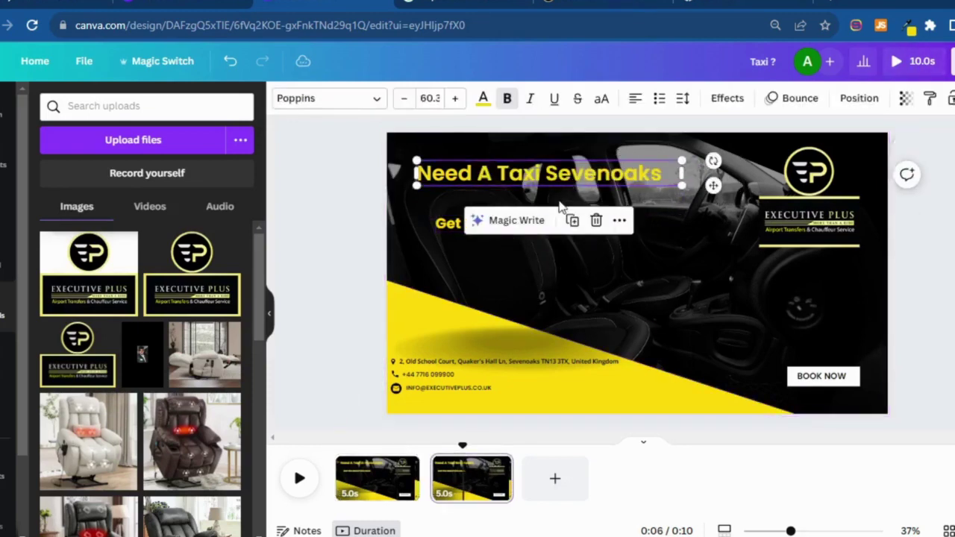
{"action": "left_click", "coordinate": [497, 468]}
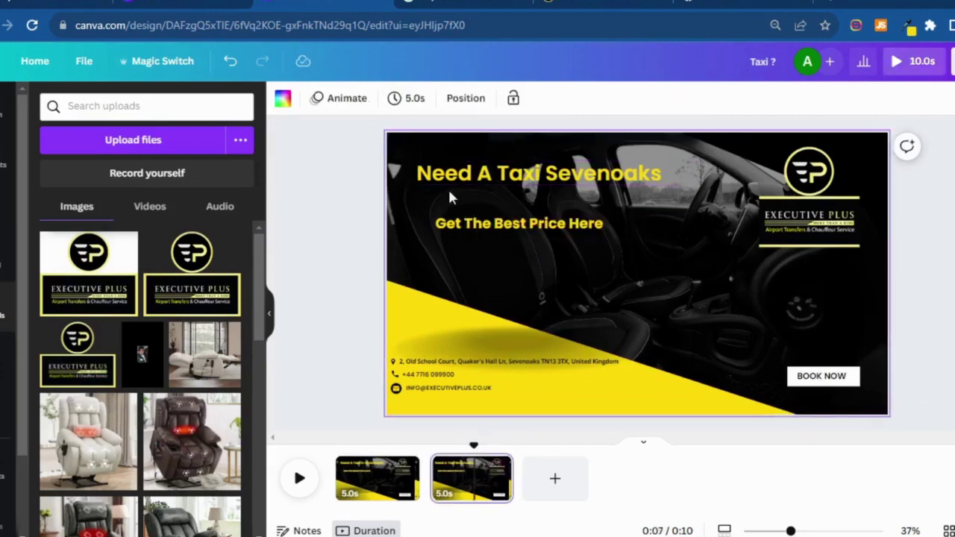
{"action": "left_click", "coordinate": [415, 98]}
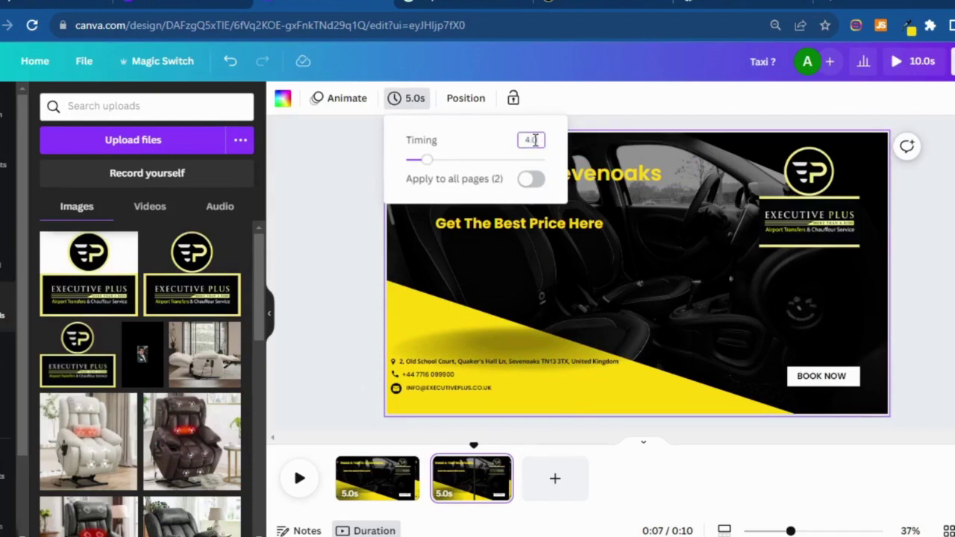
{"action": "left_click", "coordinate": [531, 180]}
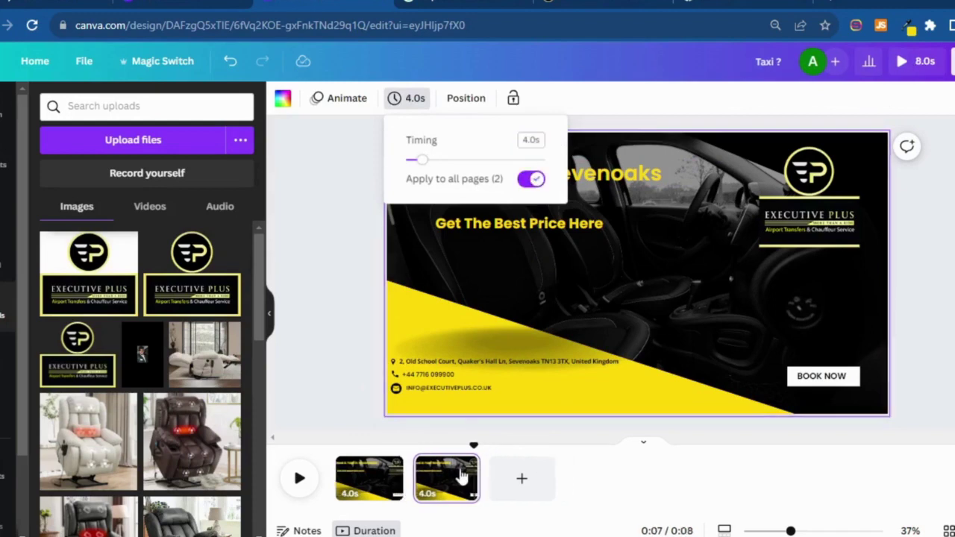
Duplicate the last page three times so that the video has five pages
{"action": "left_click", "coordinate": [470, 462]}
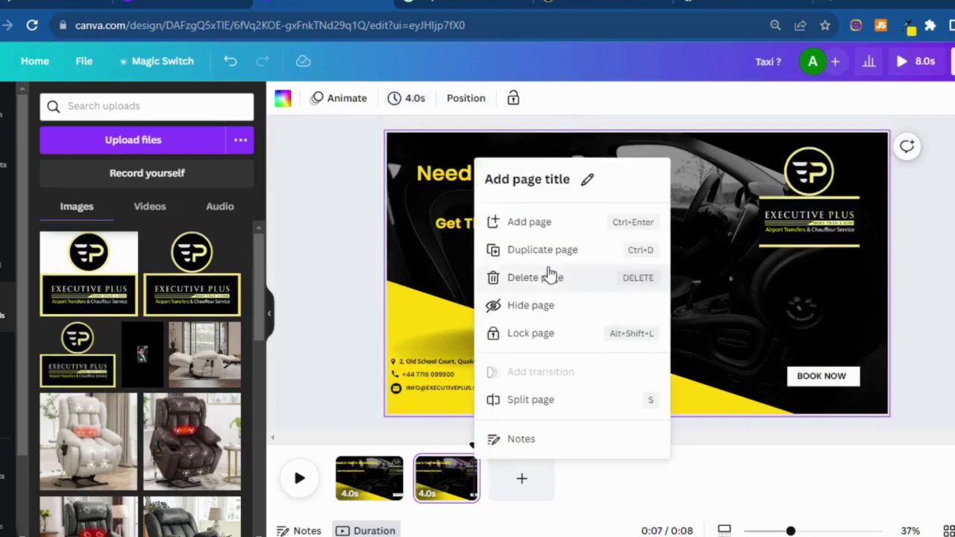
{"action": "left_click", "coordinate": [542, 253]}
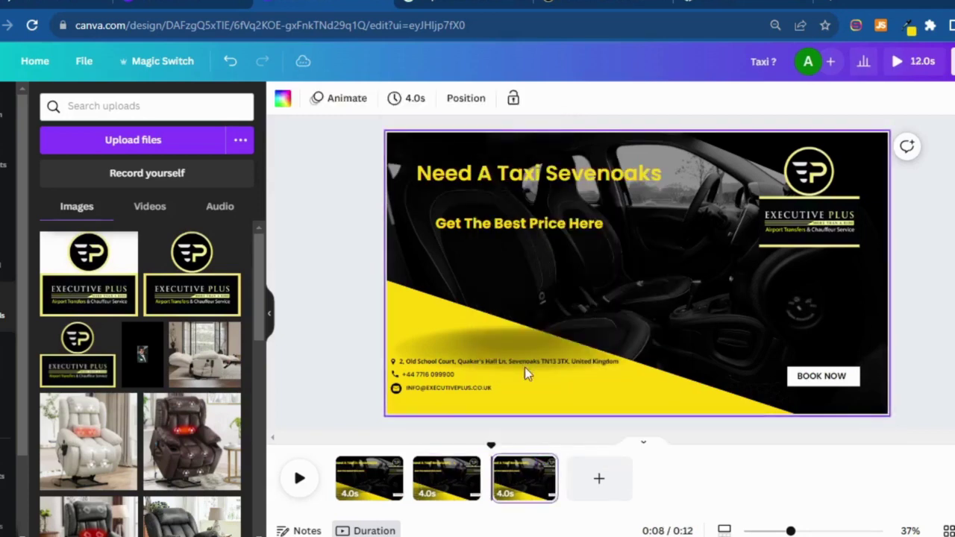
{"action": "left_click", "coordinate": [544, 470]}
{"action": "left_click", "coordinate": [622, 283]}
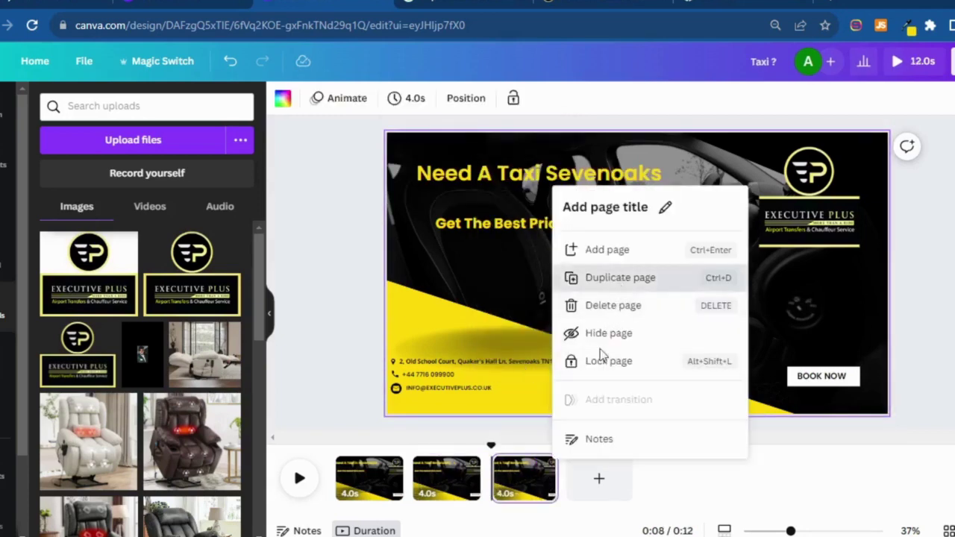
{"action": "left_click", "coordinate": [620, 468]}
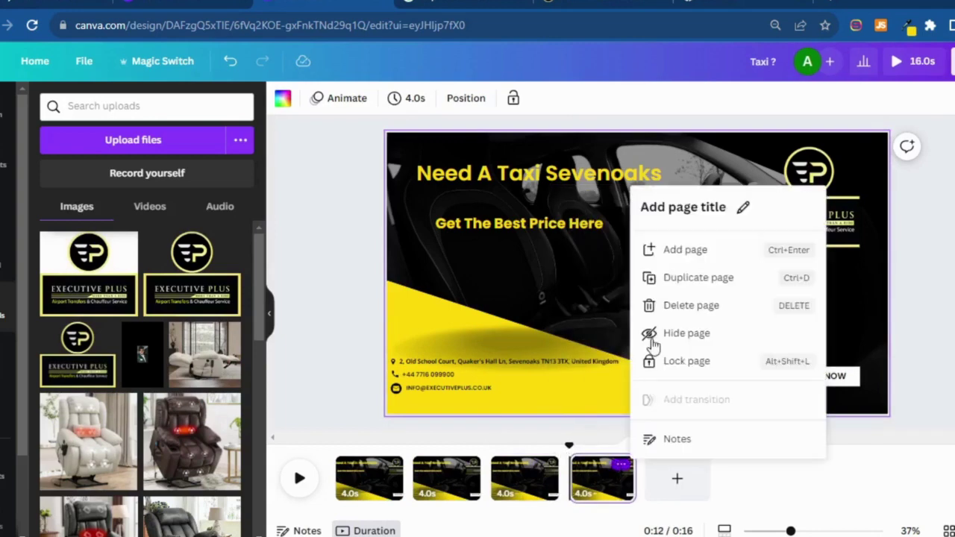
{"action": "left_click", "coordinate": [673, 284]}
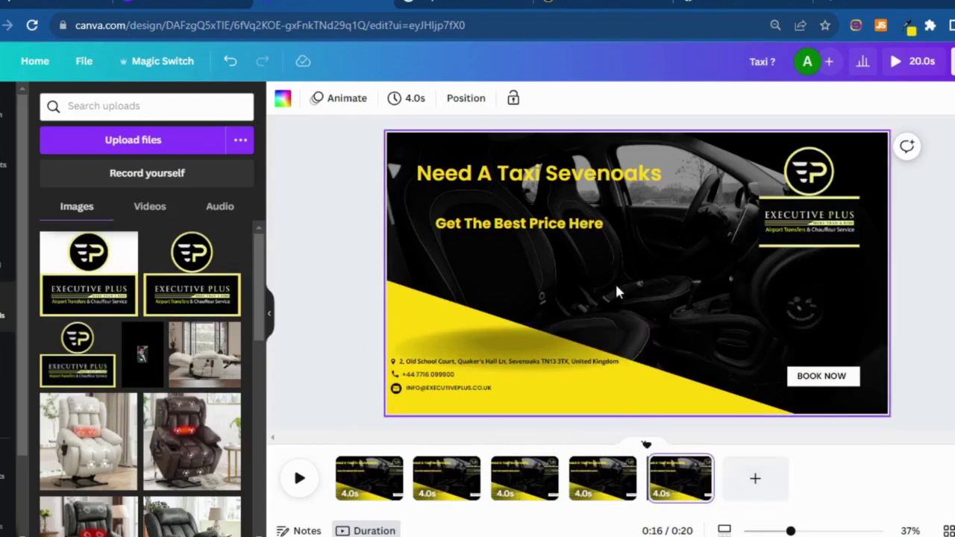
{"action": "left_click", "coordinate": [590, 224]}
{"action": "left_click", "coordinate": [567, 173]}
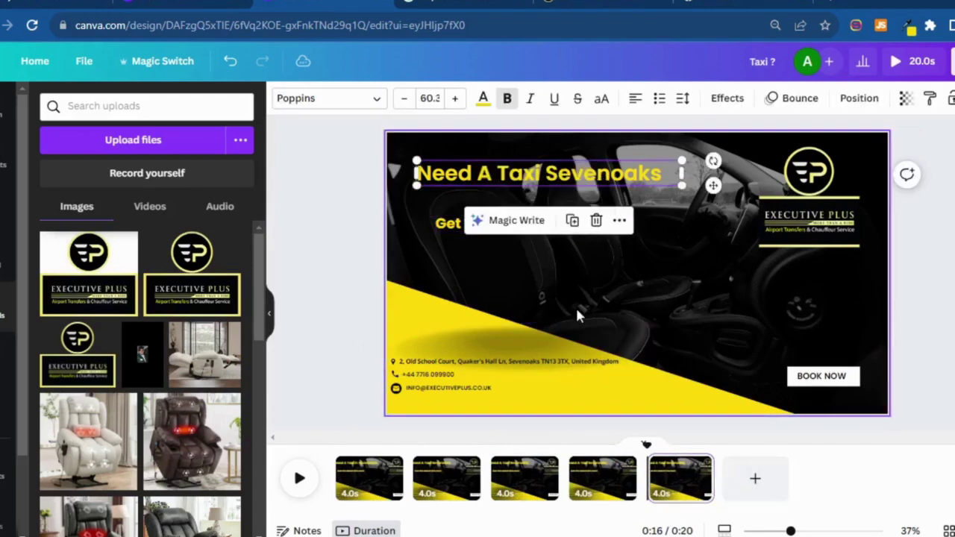
{"action": "left_click", "coordinate": [429, 486]}
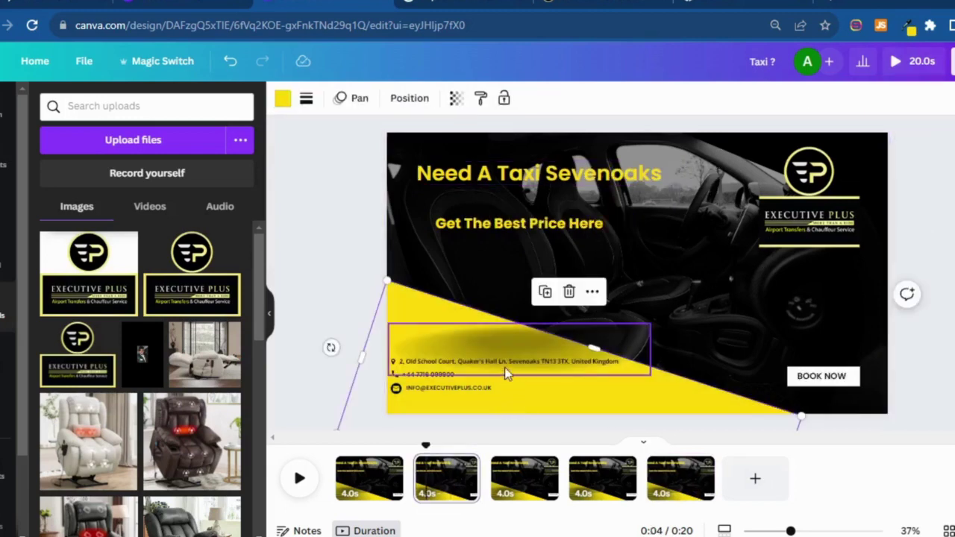
{"action": "left_click", "coordinate": [340, 469]}
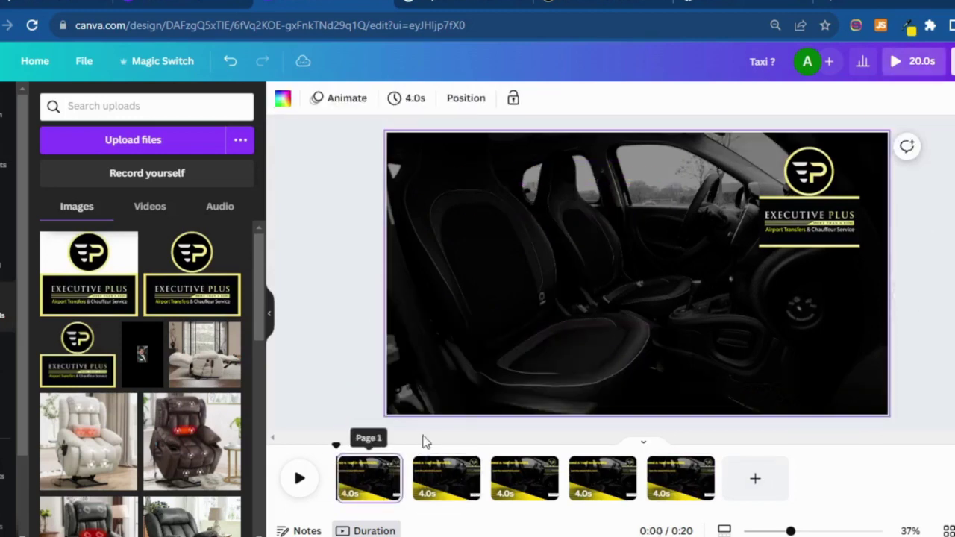
{"action": "left_click", "coordinate": [517, 344]}
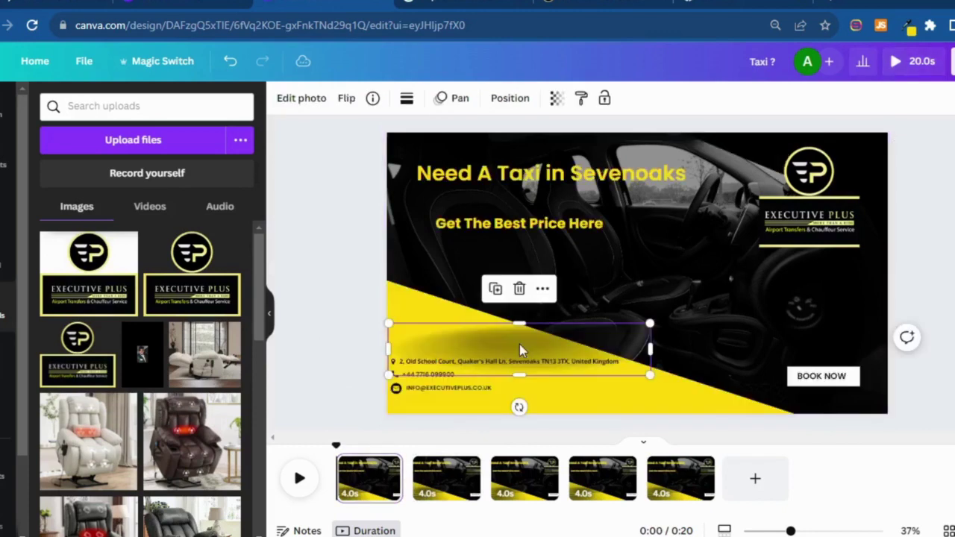
{"action": "left_click", "coordinate": [597, 411]}
Delete the "Need A Taxi Sevenoaks" headline from page 2 and select the "Get The Best Price Here" text
{"action": "left_click", "coordinate": [456, 486]}
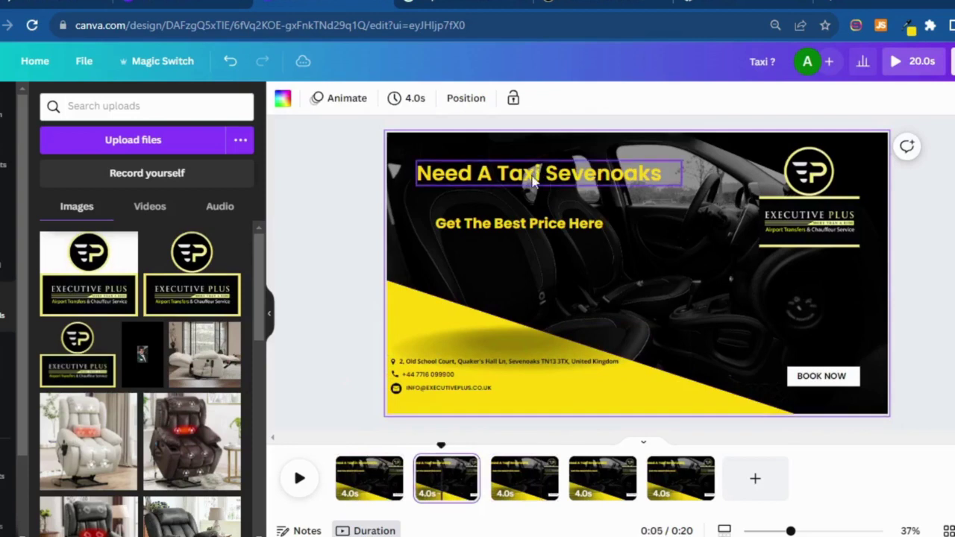
{"action": "left_click", "coordinate": [584, 179]}
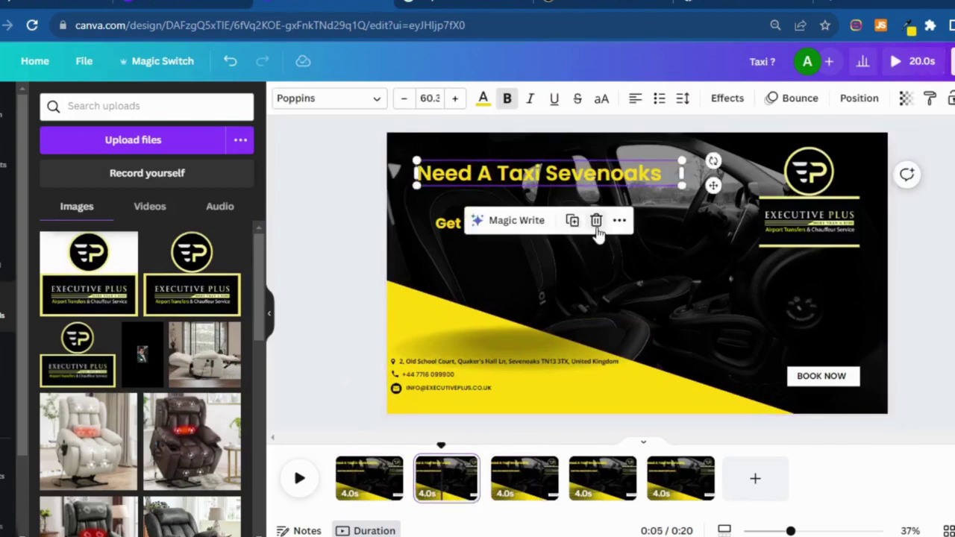
{"action": "left_click", "coordinate": [596, 220]}
{"action": "left_click", "coordinate": [537, 226]}
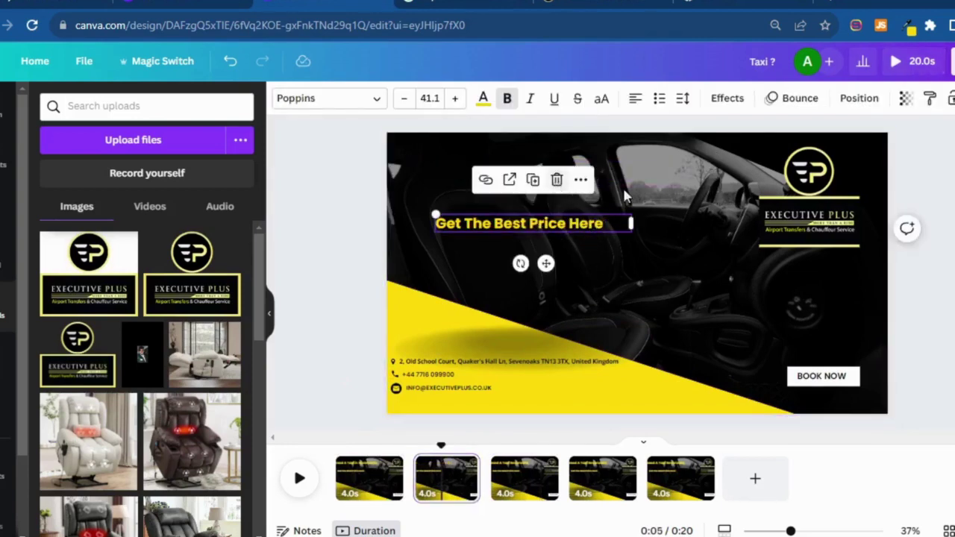
Delete the "Get The Best Price Here" headline and the Executive Plus logo together with its frame from the second page
{"action": "left_click", "coordinate": [557, 179]}
{"action": "left_click", "coordinate": [808, 171]}
{"action": "left_click", "coordinate": [809, 282]}
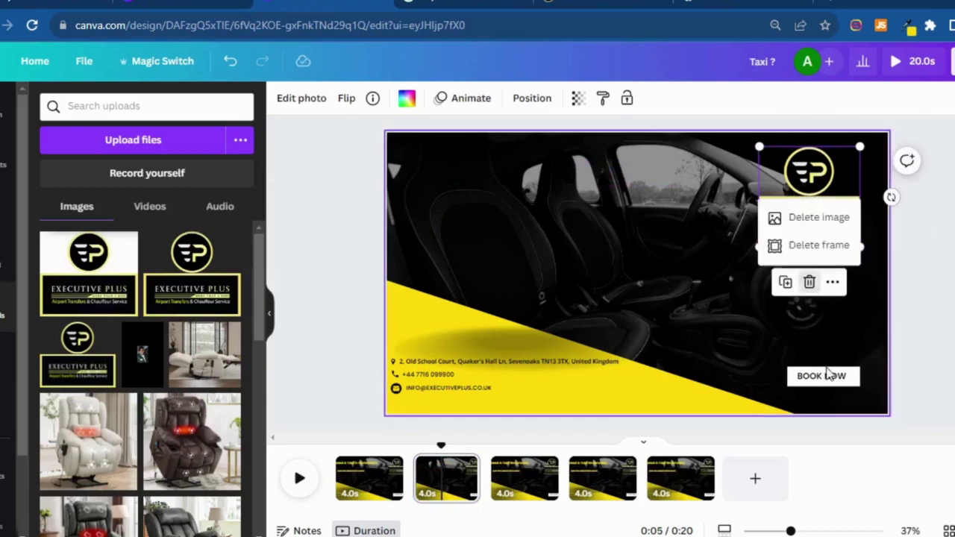
{"action": "left_click", "coordinate": [809, 282]}
{"action": "left_click", "coordinate": [810, 284]}
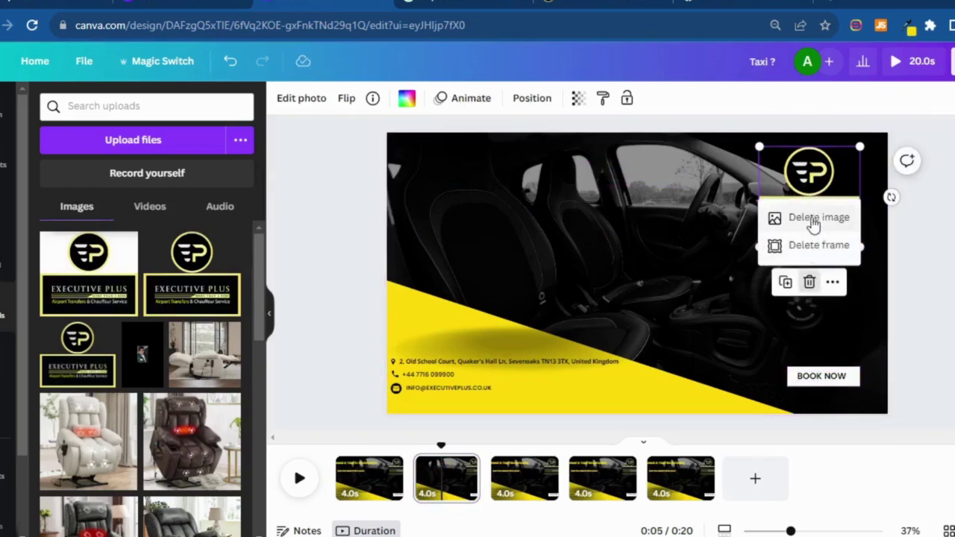
{"action": "left_click", "coordinate": [811, 247]}
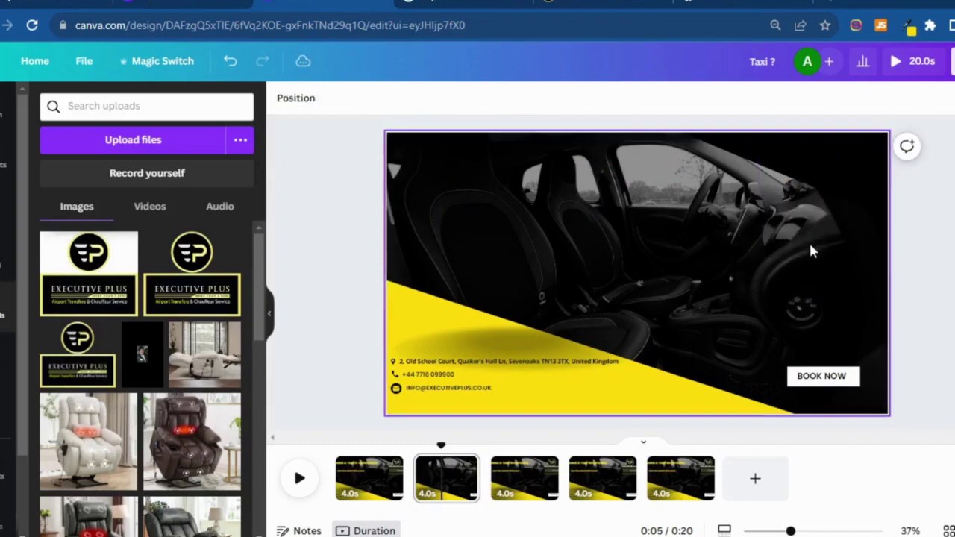
Remove the "BOOK NOW" text, the address line and the phone number line from the second page
{"action": "left_click", "coordinate": [824, 377]}
{"action": "left_click", "coordinate": [846, 336]}
{"action": "left_click", "coordinate": [571, 365]}
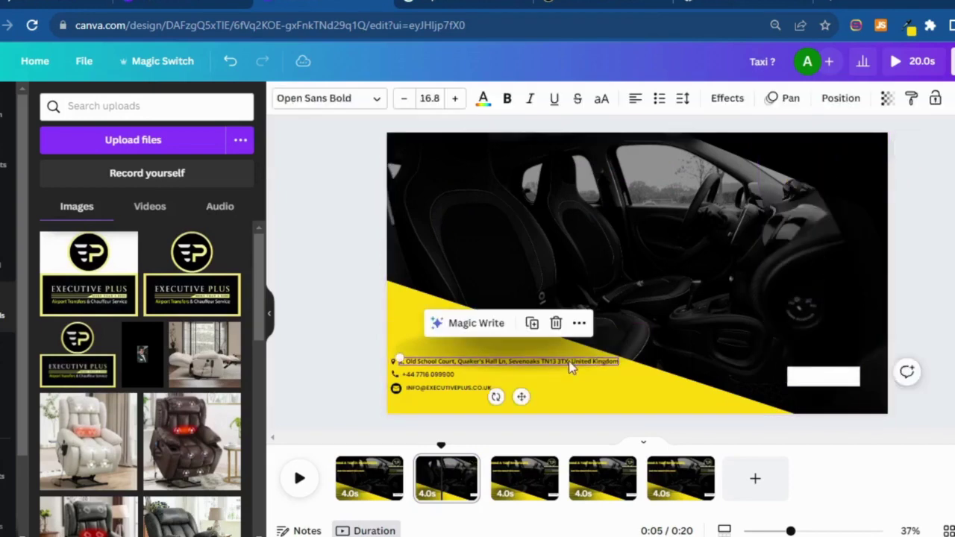
{"action": "left_click", "coordinate": [556, 322]}
{"action": "left_click_drag", "start_coordinate": [454, 370], "coordinate": [409, 376]}
{"action": "left_click", "coordinate": [473, 335]}
Delete the location, phone and email icons from the yellow corner of the second page
{"action": "left_click", "coordinate": [393, 361]}
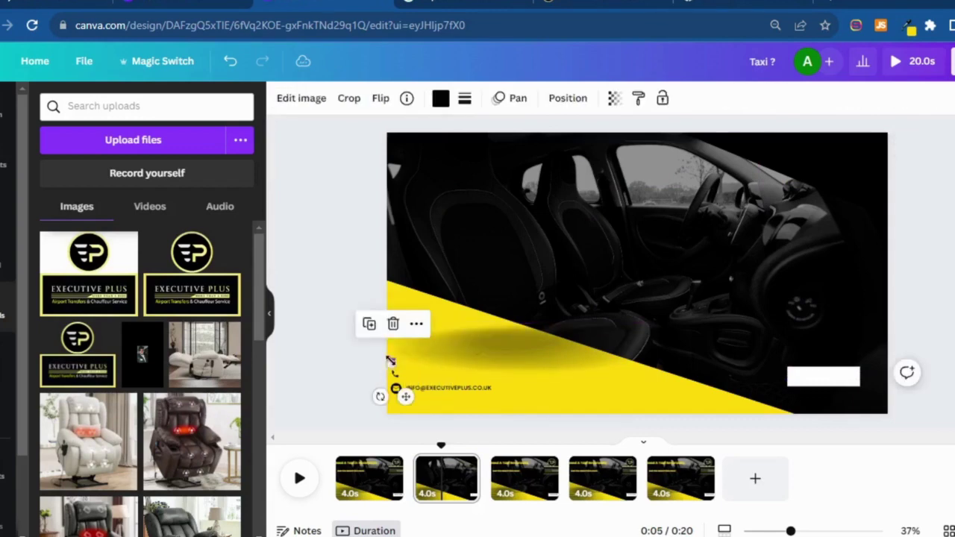
{"action": "left_click", "coordinate": [393, 323]}
{"action": "left_click", "coordinate": [393, 374]}
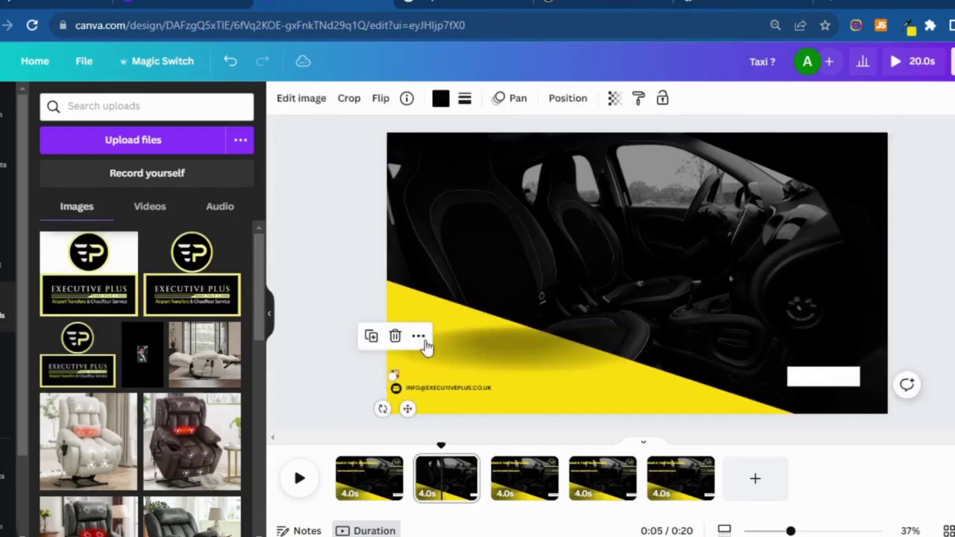
{"action": "left_click", "coordinate": [394, 336]}
{"action": "left_click", "coordinate": [395, 389]}
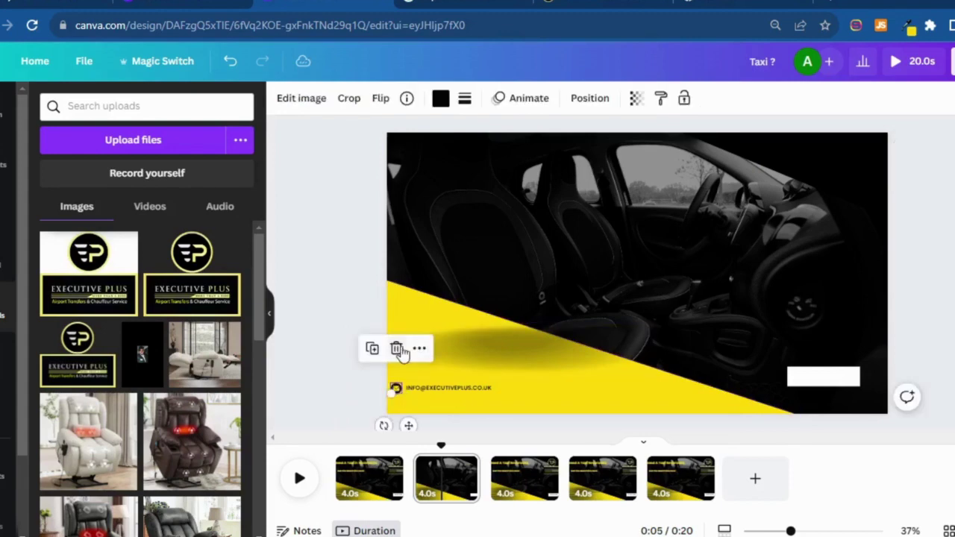
{"action": "left_click", "coordinate": [398, 349]}
Delete the email address text and the dark car-interior photo, leaving only the yellow, black and shadow shapes
{"action": "left_click", "coordinate": [424, 390]}
{"action": "left_click", "coordinate": [497, 349]}
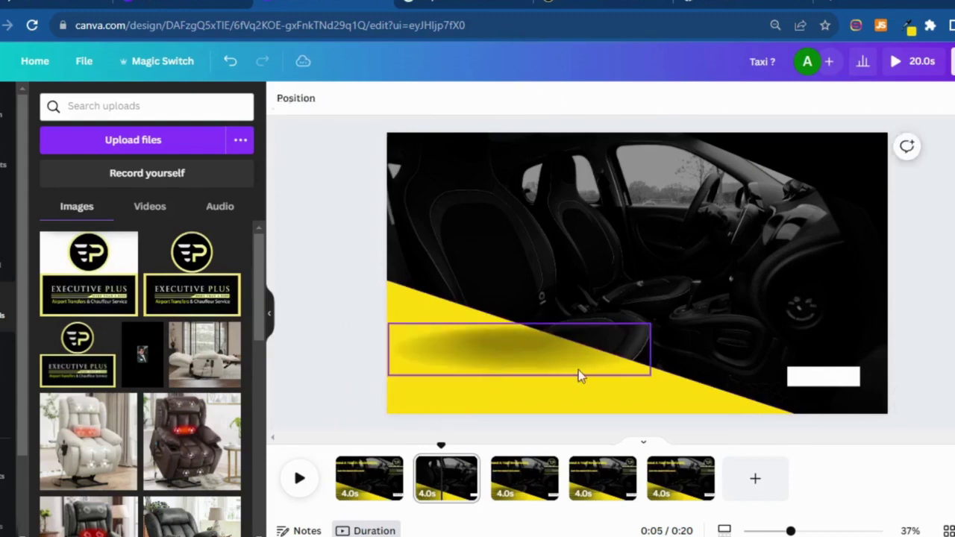
{"action": "left_click", "coordinate": [661, 225]}
{"action": "left_click", "coordinate": [624, 166]}
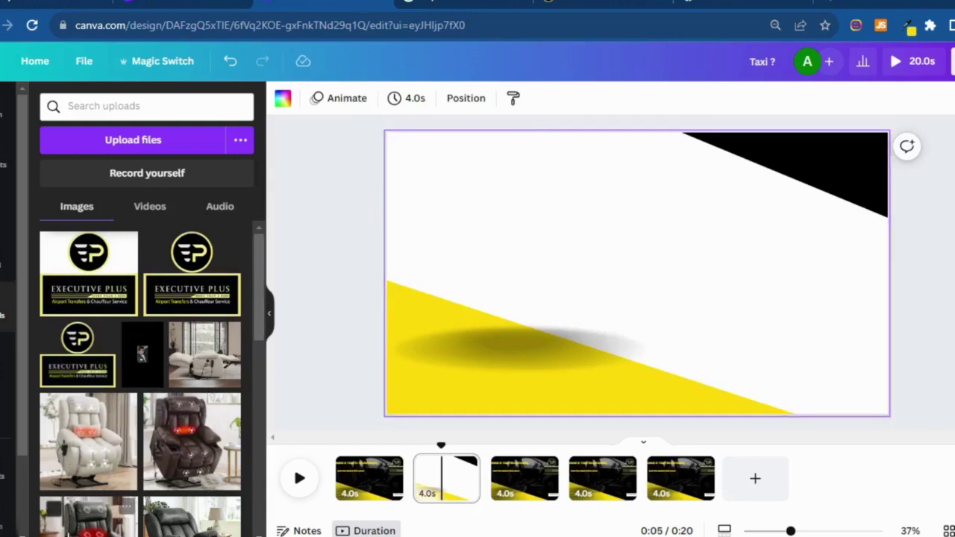
Switch to File Explorer and look through the client's Content folder on New Volume (D:) for usable media
{"action": "left_click", "coordinate": [806, 4]}
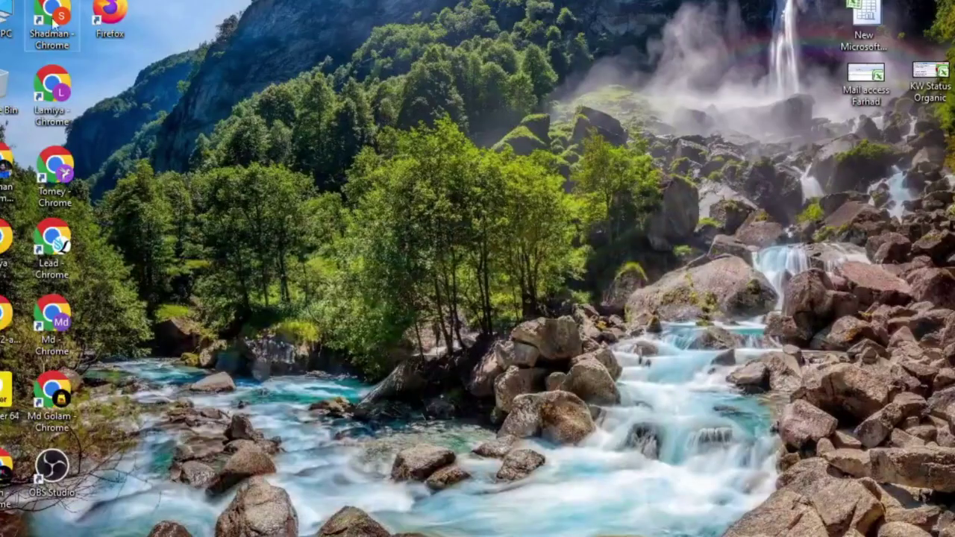
{"action": "double_click", "coordinate": [4, 13]}
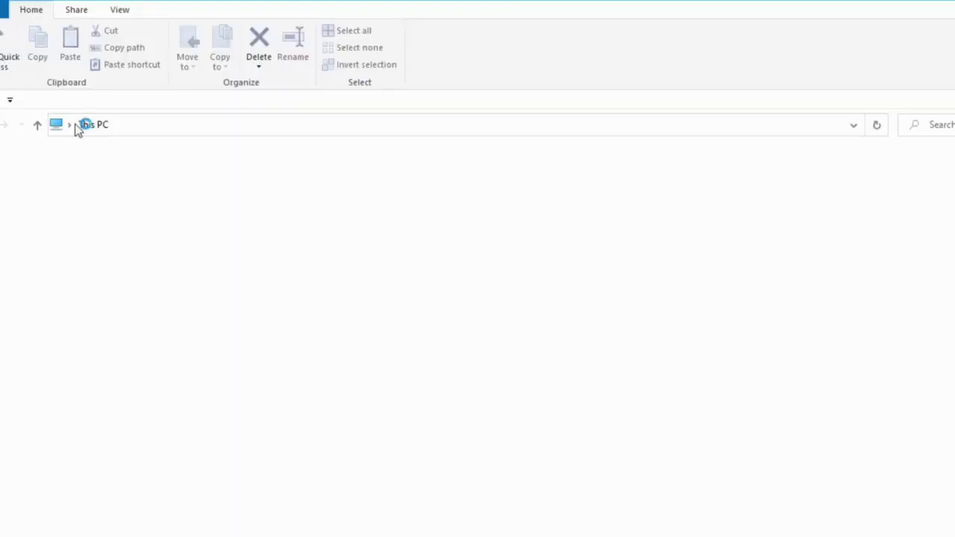
{"action": "double_click", "coordinate": [414, 206]}
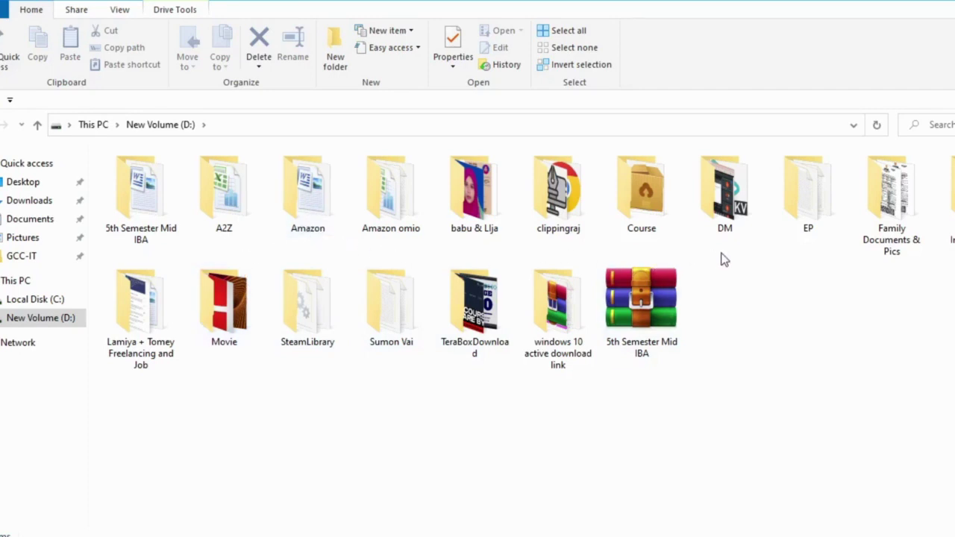
{"action": "double_click", "coordinate": [408, 316]}
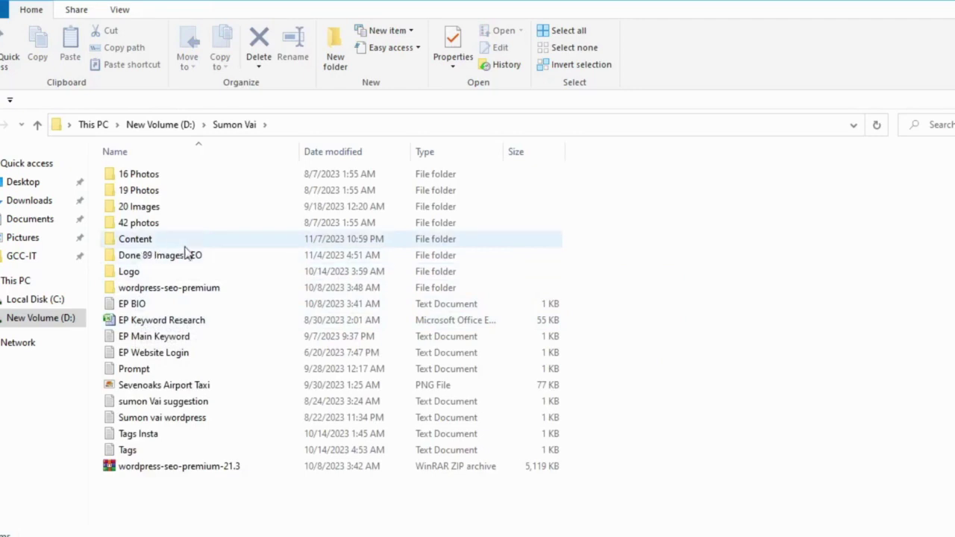
{"action": "double_click", "coordinate": [146, 241]}
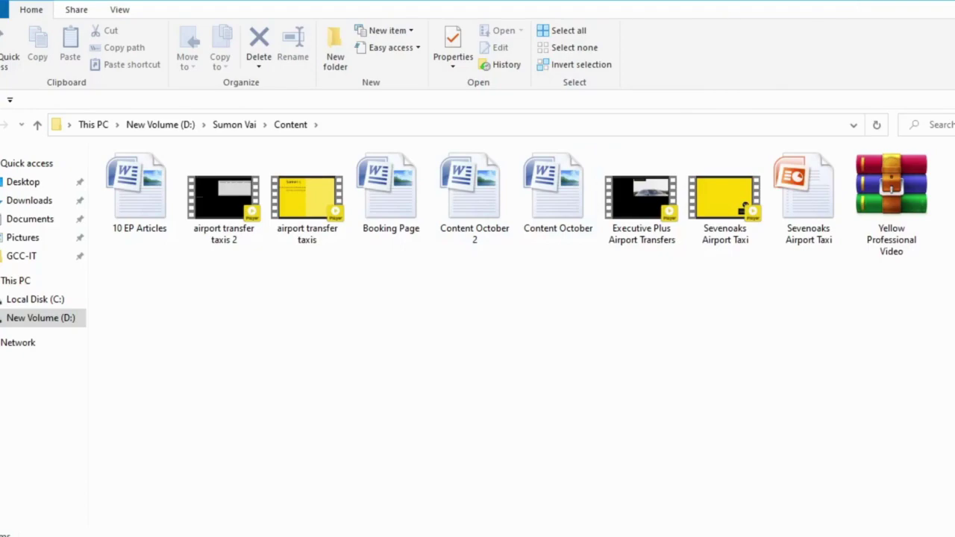
{"action": "key", "text": "super+d"}
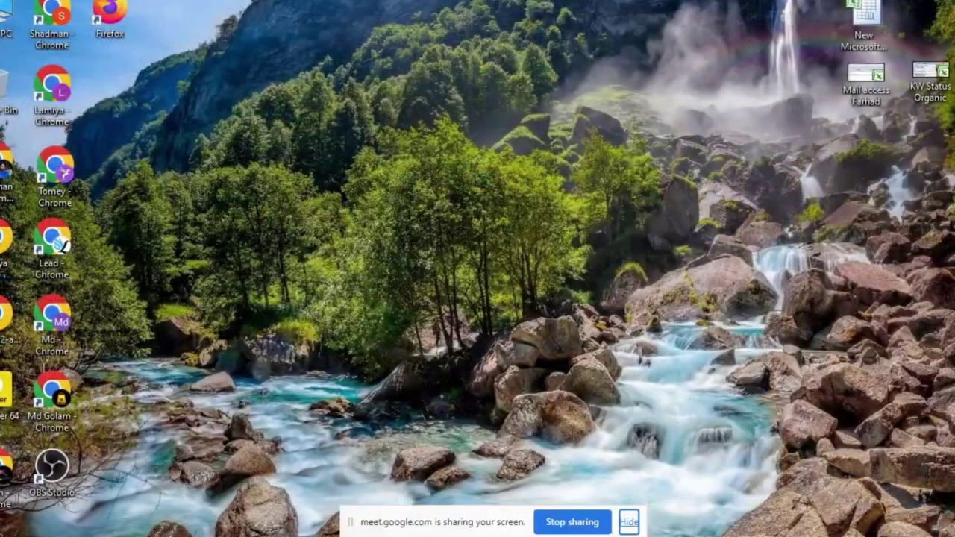
Switch to the Executive Plus website, look over its contacts page and navigation, and return to the Canva design
{"action": "key", "text": "alt+Tab"}
{"action": "scroll", "coordinate": [426, 266], "scroll_direction": "up", "scroll_amount": 2}
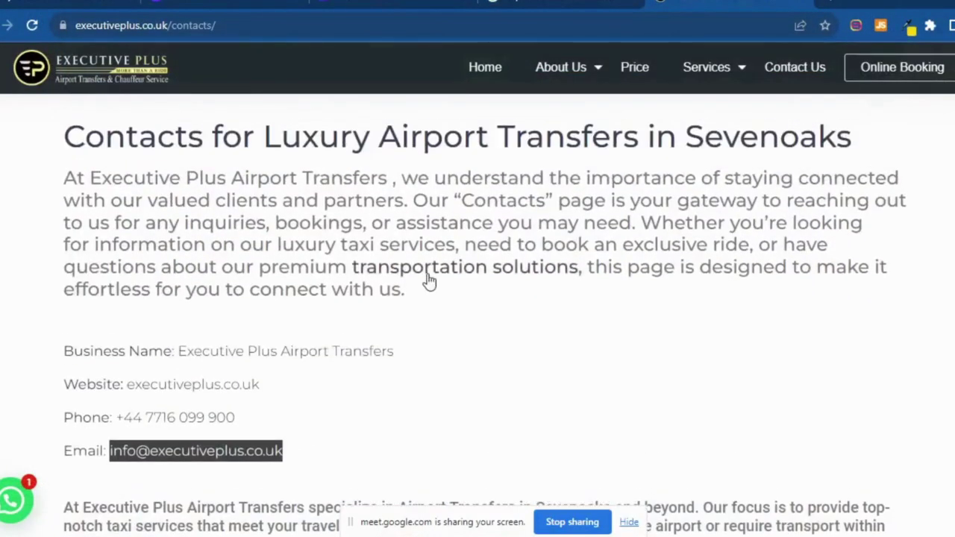
{"action": "scroll", "coordinate": [429, 280], "scroll_direction": "up", "scroll_amount": 3}
{"action": "scroll", "coordinate": [441, 294], "scroll_direction": "down", "scroll_amount": 1}
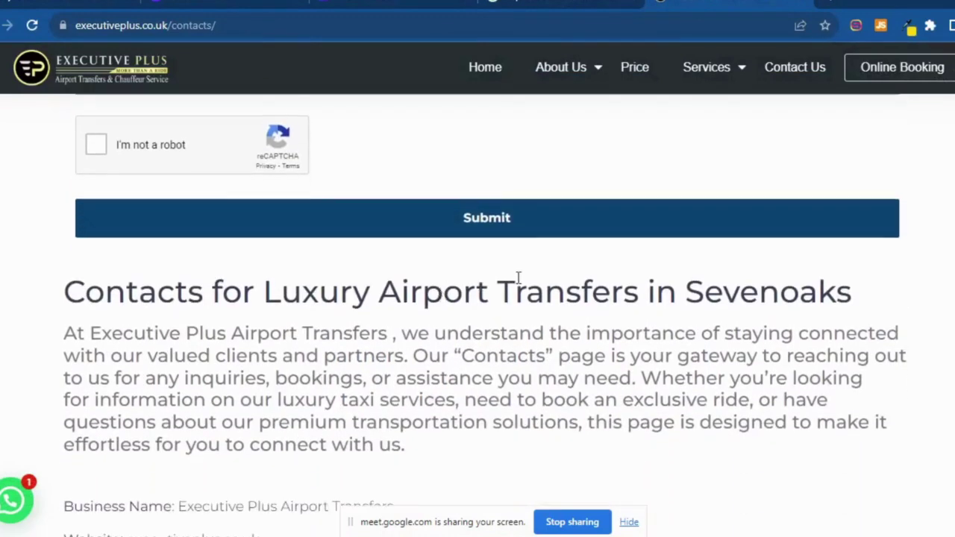
{"action": "scroll", "coordinate": [519, 278], "scroll_direction": "up", "scroll_amount": 4}
{"action": "mouse_move", "coordinate": [553, 76]}
{"action": "left_click", "coordinate": [549, 141]}
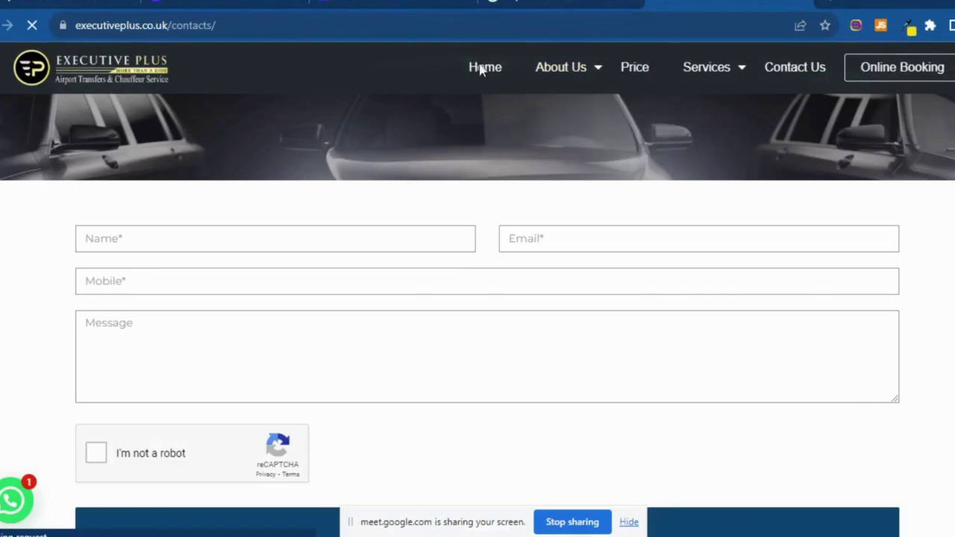
{"action": "left_click", "coordinate": [388, 6]}
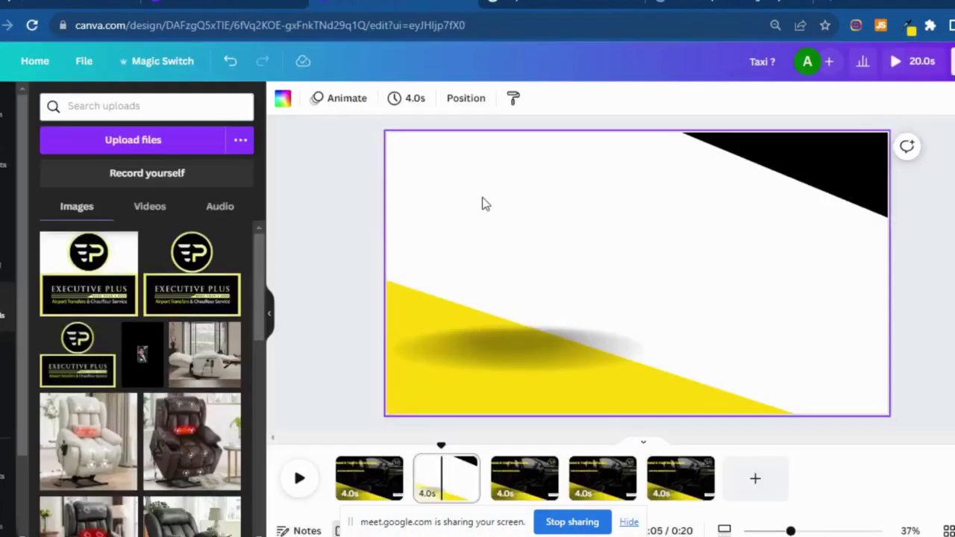
{"action": "left_click", "coordinate": [161, 140]}
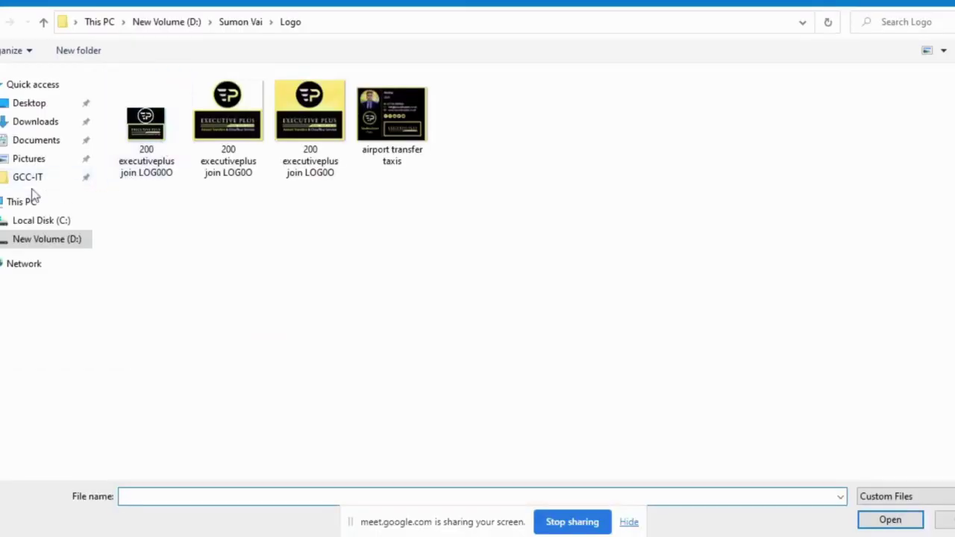
{"action": "left_click", "coordinate": [29, 244]}
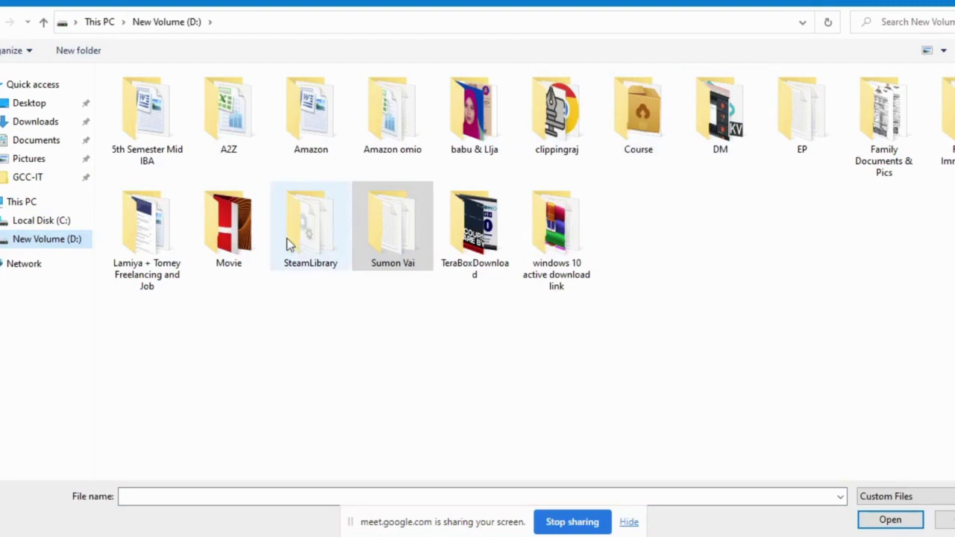
{"action": "double_click", "coordinate": [396, 239]}
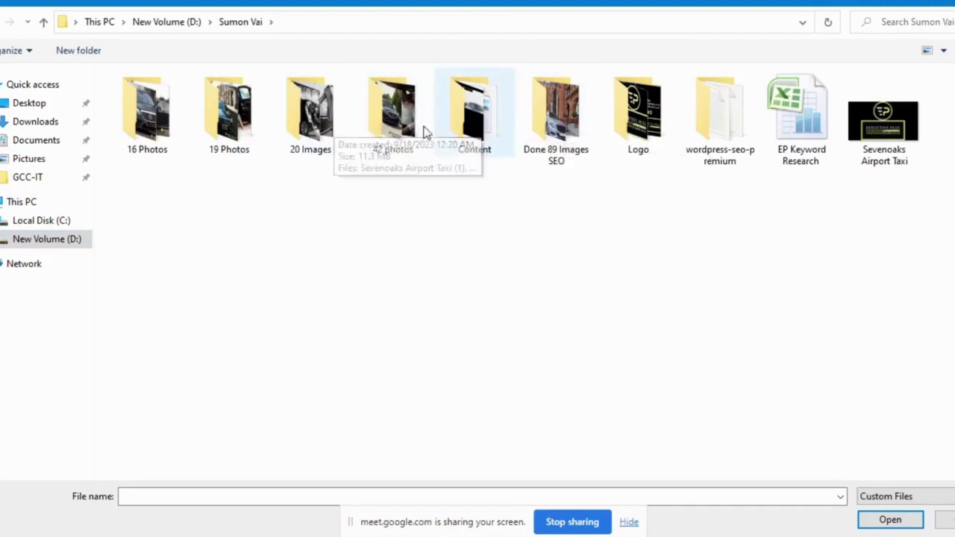
{"action": "double_click", "coordinate": [318, 116]}
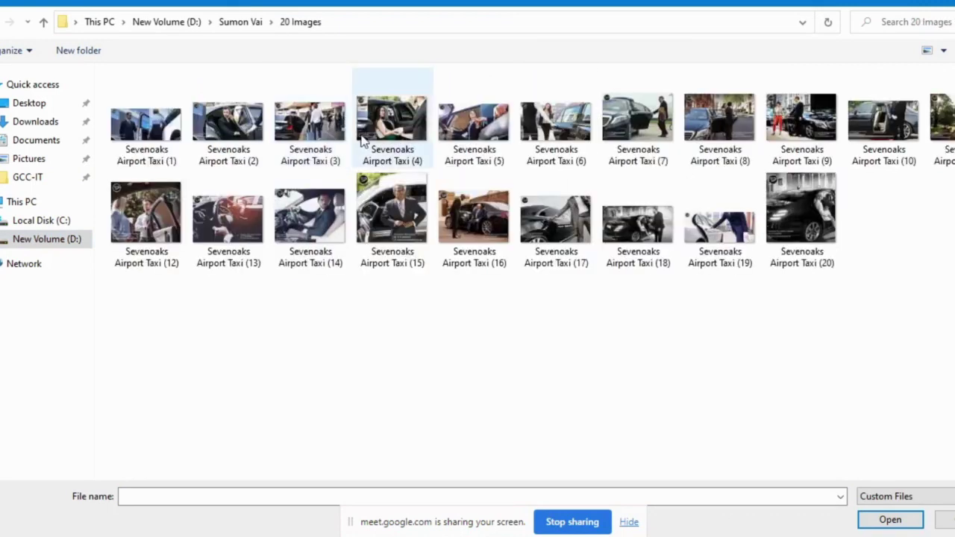
{"action": "key", "text": "alt+Left"}
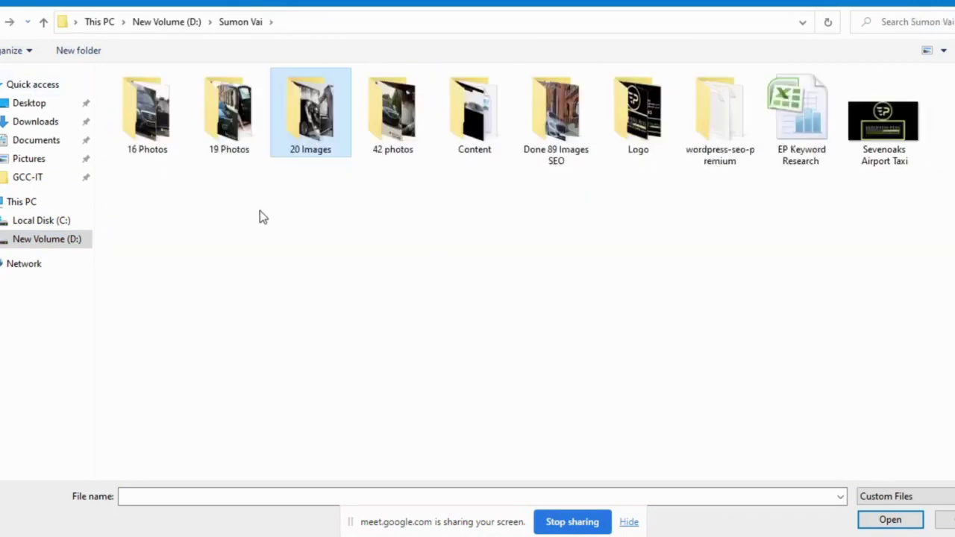
{"action": "left_click", "coordinate": [388, 127]}
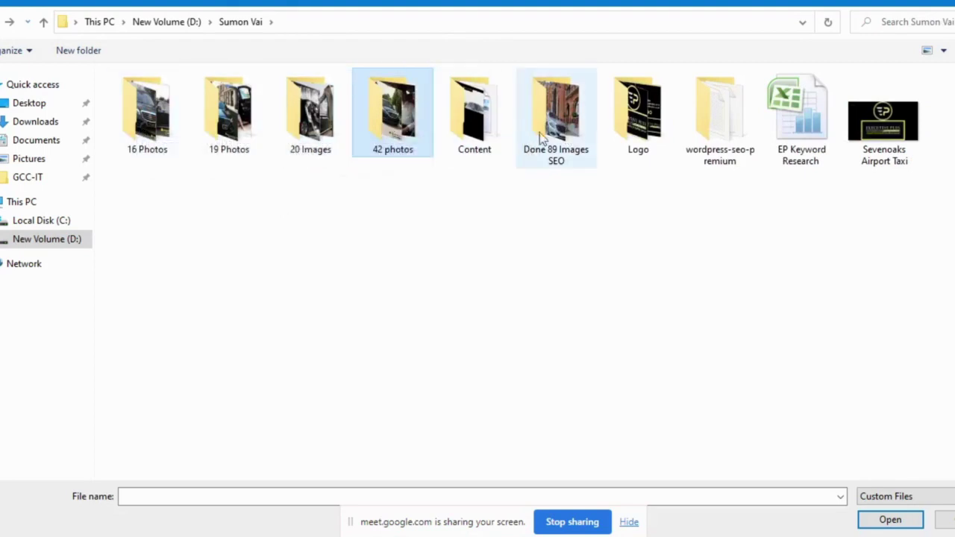
{"action": "double_click", "coordinate": [388, 125]}
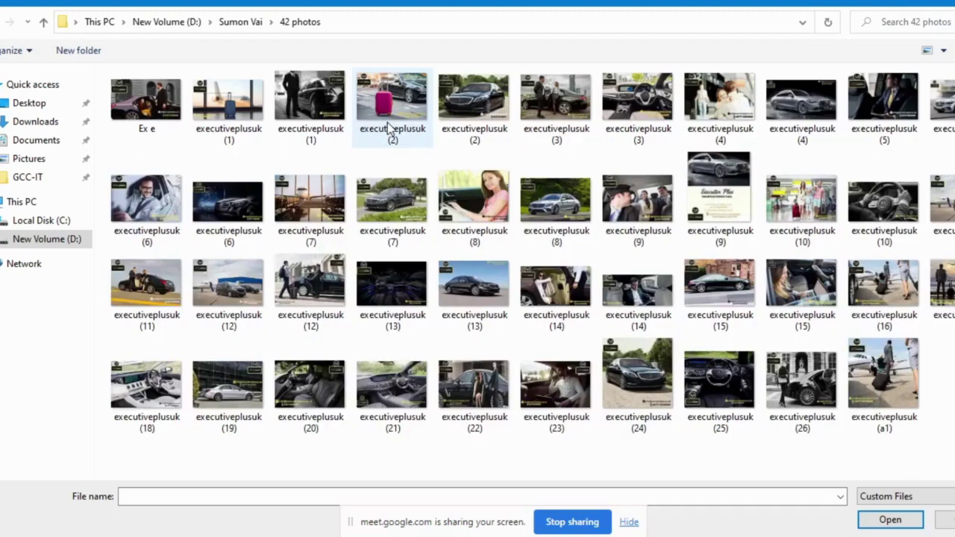
Switch to the Google Meet call, hide the screen-sharing notice and mute the microphone, returning to Canva with the file chooser closed
{"action": "key", "text": "alt+Tab"}
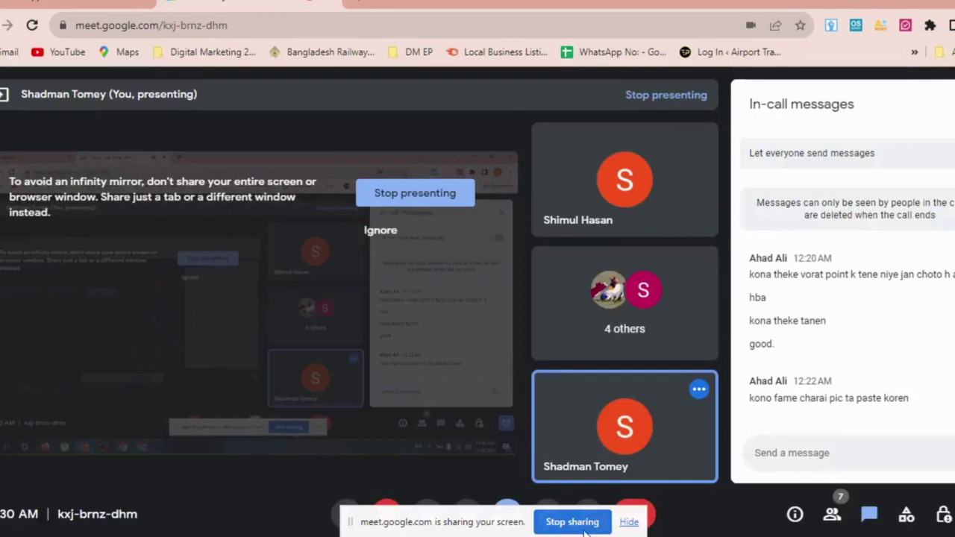
{"action": "left_click", "coordinate": [628, 524]}
{"action": "left_click", "coordinate": [343, 515]}
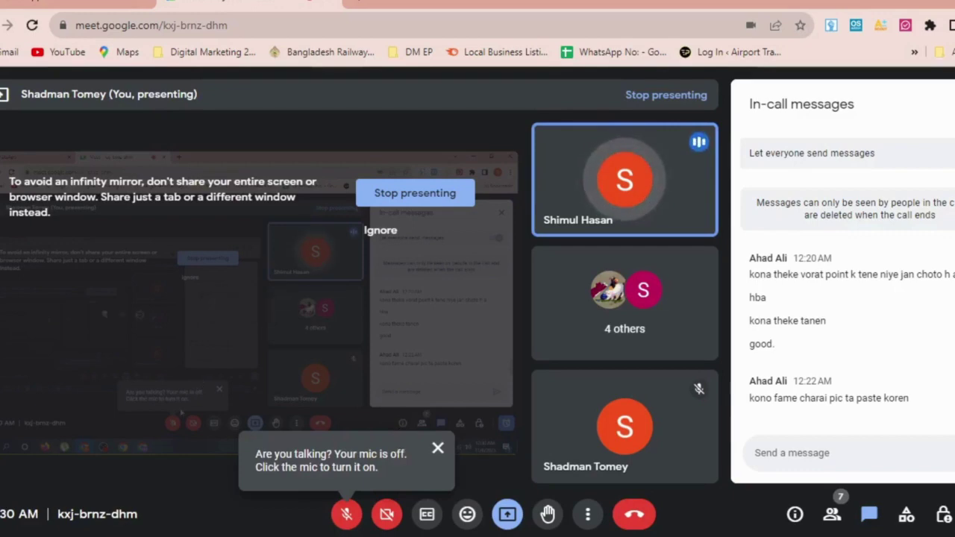
{"action": "key", "text": "alt+Tab"}
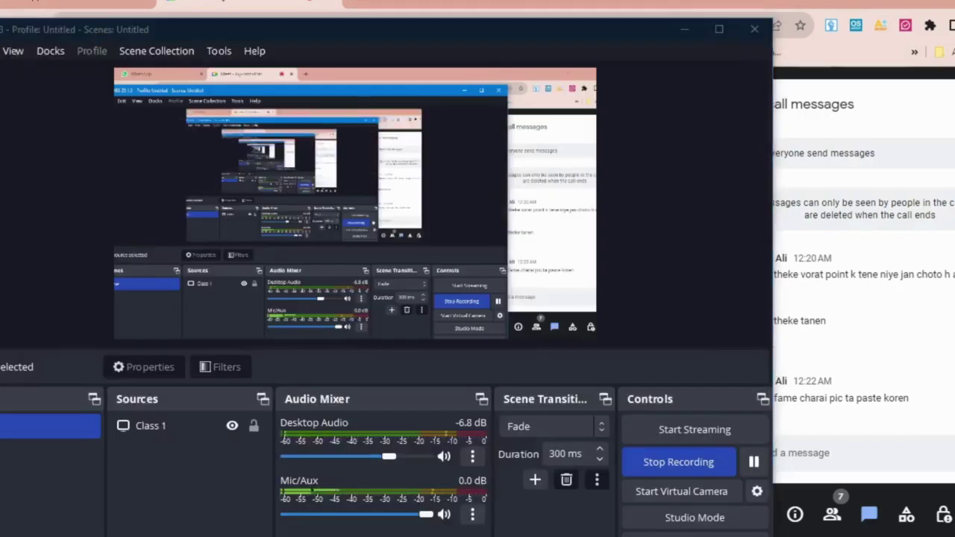
{"action": "key", "text": "alt+Tab"}
{"action": "key", "text": "alt+Tab"}
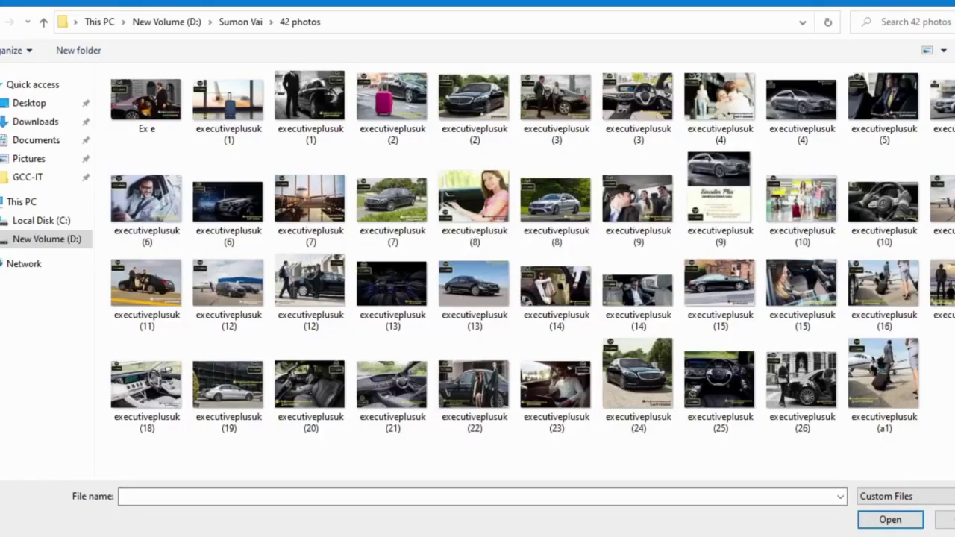
{"action": "key", "text": "Escape"}
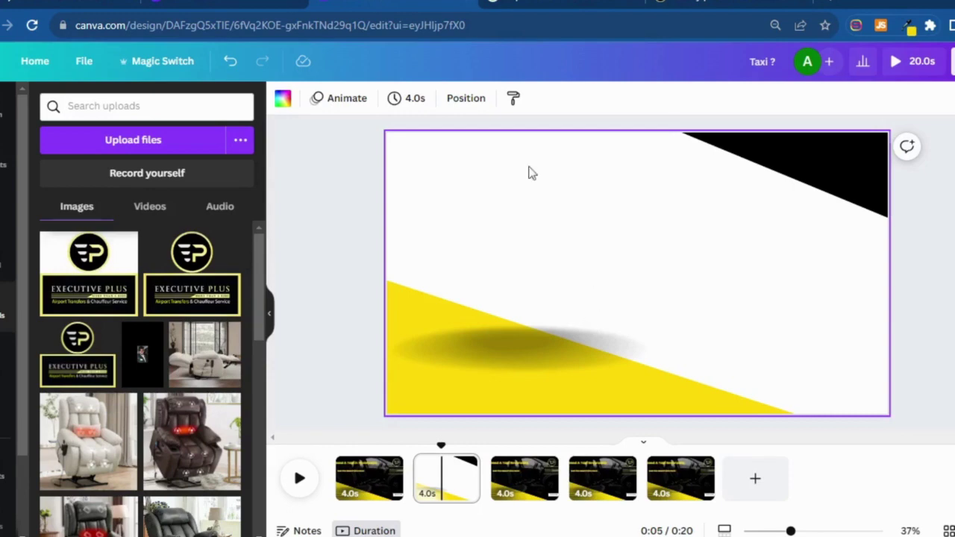
Switch to the Google Meet call, turn the microphone on, and return to the Canva design
{"action": "key", "text": "alt+Tab"}
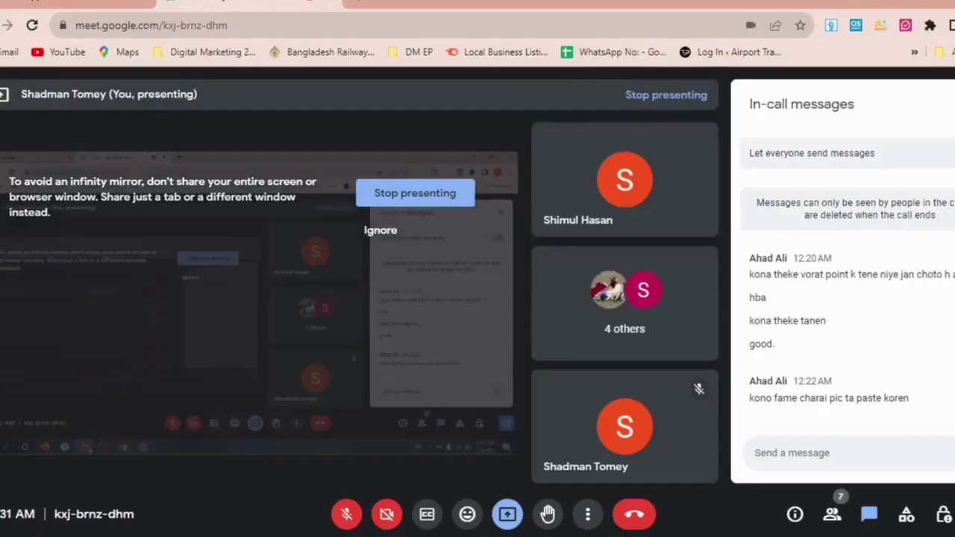
{"action": "left_click", "coordinate": [346, 515]}
{"action": "key", "text": "alt+Tab"}
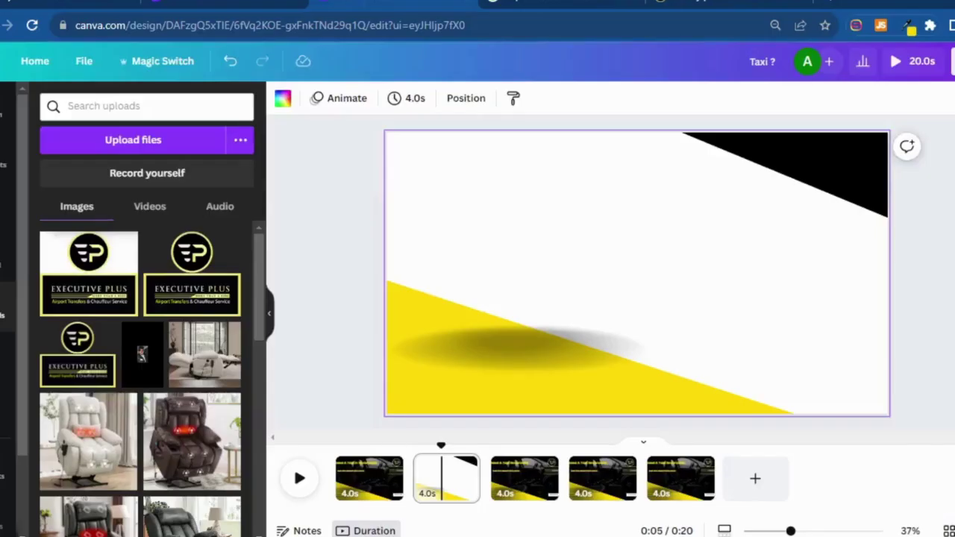
Upload the image executiveplusuk (1) from the client's 19 Photos folder on New Volume (D:)
{"action": "left_click", "coordinate": [112, 150]}
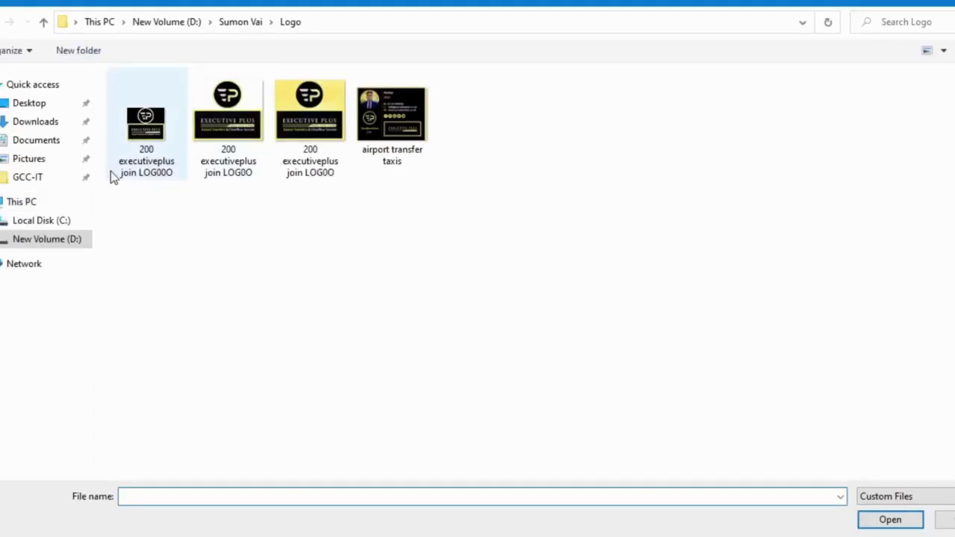
{"action": "left_click", "coordinate": [46, 239]}
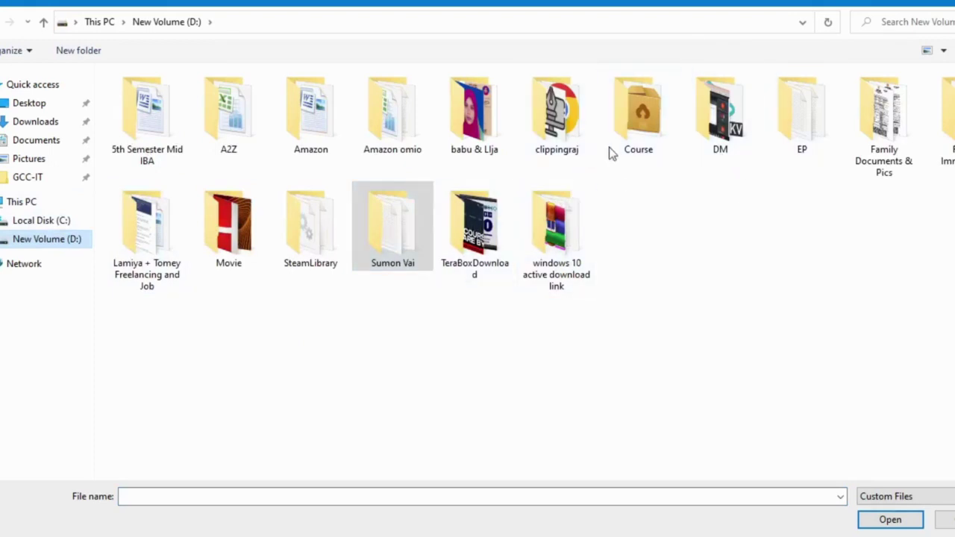
{"action": "double_click", "coordinate": [397, 238]}
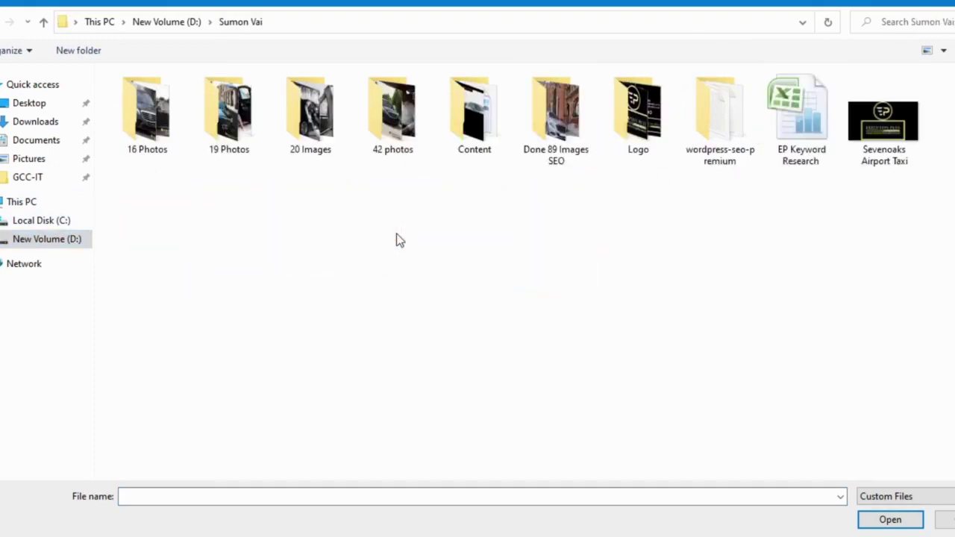
{"action": "double_click", "coordinate": [243, 131]}
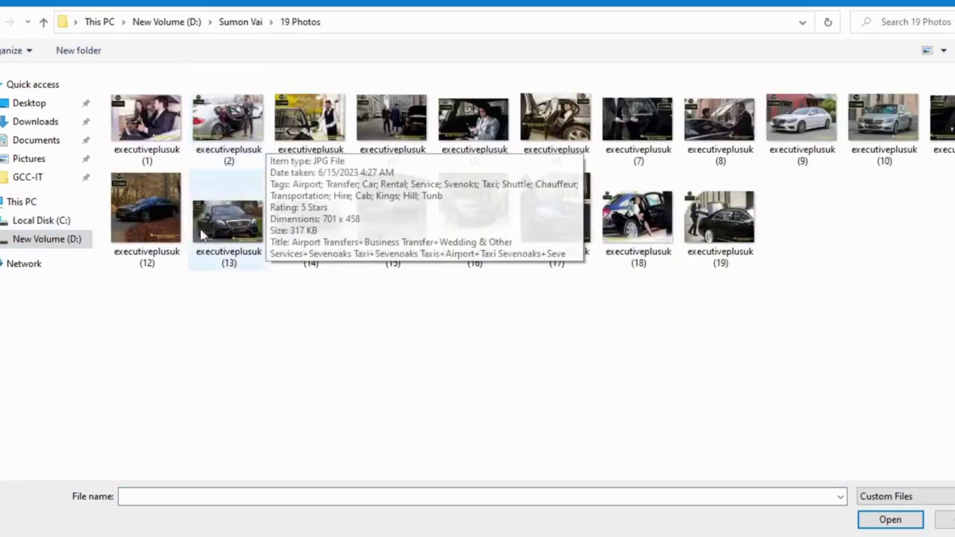
{"action": "left_click", "coordinate": [147, 125]}
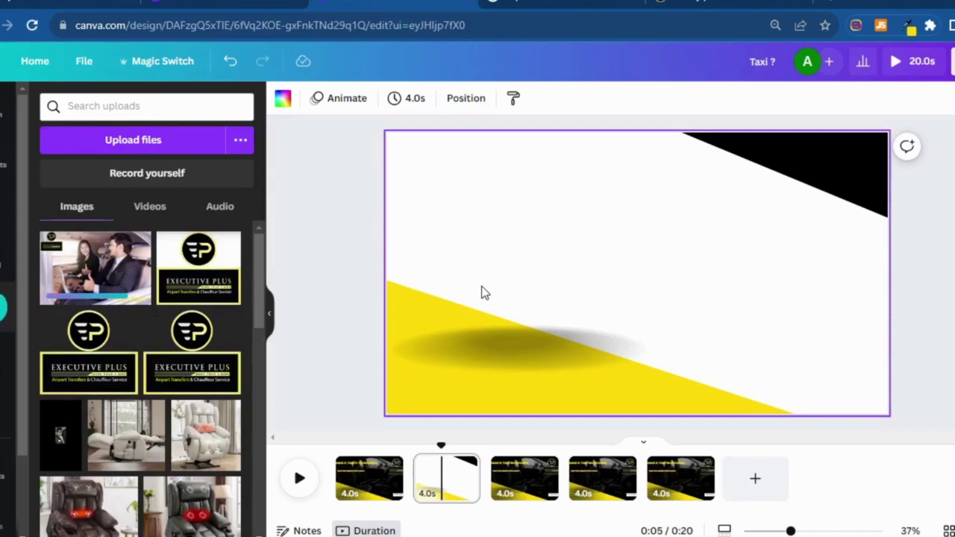
Add the uploaded photo of the two passengers to the second page and position it in the page's upper-left corner
{"action": "left_click", "coordinate": [122, 276]}
{"action": "left_click_drag", "start_coordinate": [617, 274], "coordinate": [546, 206]}
{"action": "left_click", "coordinate": [836, 156]}
{"action": "left_click", "coordinate": [806, 235]}
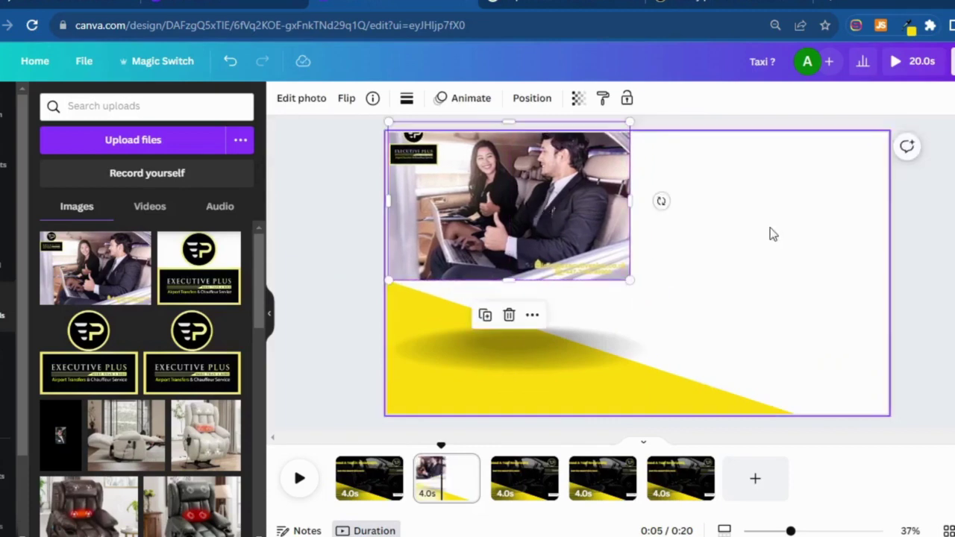
{"action": "left_click", "coordinate": [671, 233]}
Erase the Executive Plus logo and its leftover traces from the passenger photo with Magic Eraser at brush size 20
{"action": "left_click", "coordinate": [597, 217]}
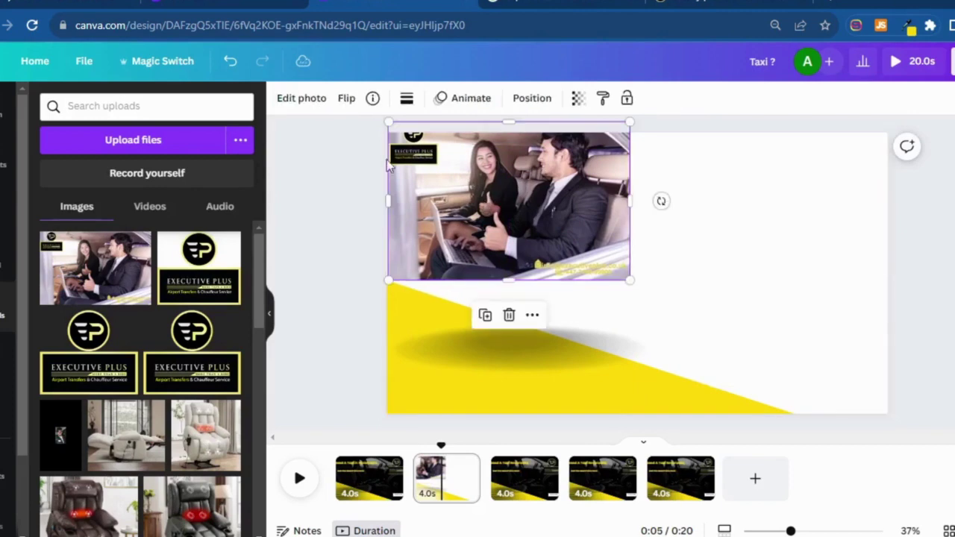
{"action": "left_click", "coordinate": [292, 103]}
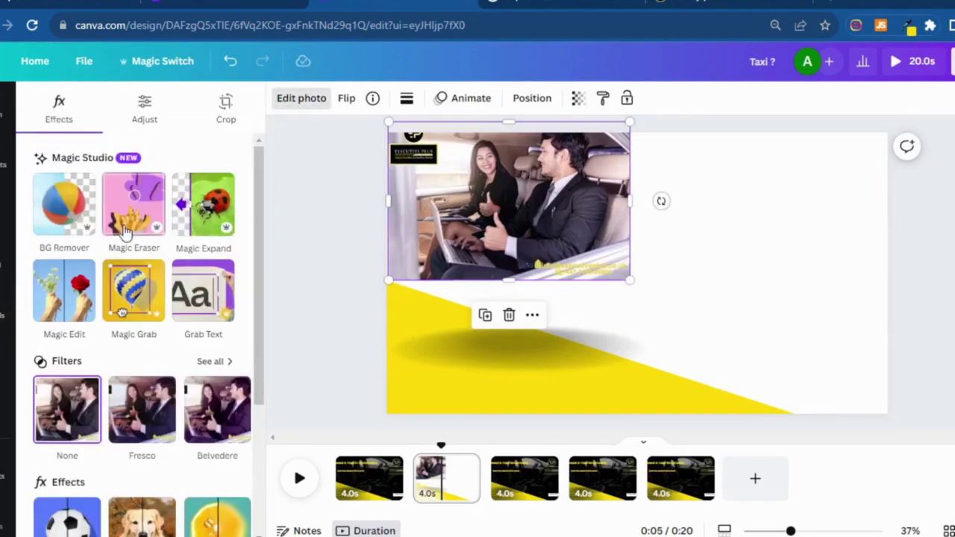
{"action": "left_click", "coordinate": [134, 211]}
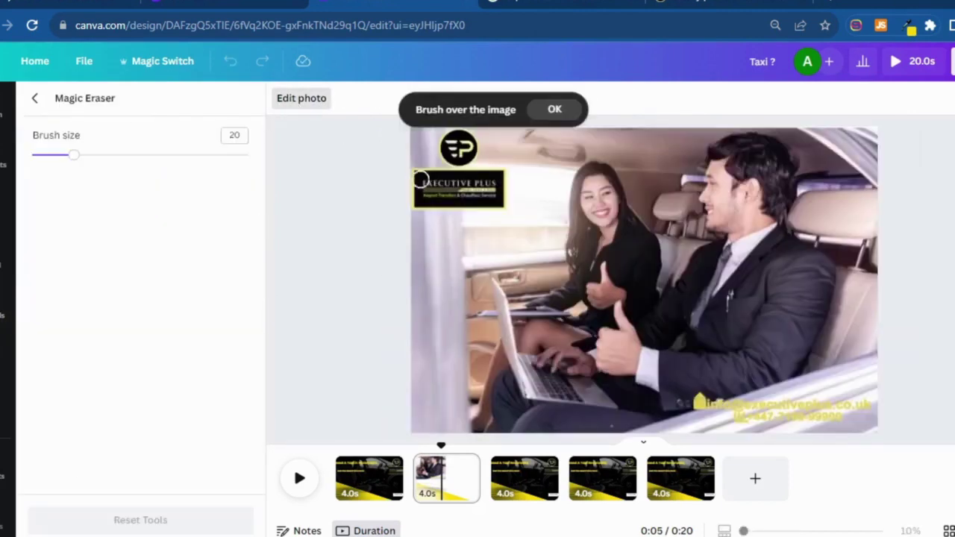
{"action": "mouse_move", "coordinate": [468, 201]}
{"action": "left_mouse_down"}
{"action": "mouse_move", "coordinate": [493, 200]}
{"action": "mouse_move", "coordinate": [444, 199]}
{"action": "mouse_move", "coordinate": [453, 193]}
{"action": "mouse_move", "coordinate": [440, 171]}
{"action": "mouse_move", "coordinate": [452, 140]}
{"action": "mouse_move", "coordinate": [484, 197]}
{"action": "mouse_move", "coordinate": [446, 179]}
{"action": "mouse_move", "coordinate": [446, 136]}
{"action": "mouse_move", "coordinate": [474, 140]}
{"action": "mouse_move", "coordinate": [501, 200]}
{"action": "mouse_move", "coordinate": [453, 176]}
{"action": "mouse_move", "coordinate": [458, 170]}
{"action": "mouse_move", "coordinate": [417, 171]}
{"action": "mouse_move", "coordinate": [416, 185]}
{"action": "mouse_move", "coordinate": [426, 203]}
{"action": "mouse_move", "coordinate": [461, 202]}
{"action": "mouse_move", "coordinate": [467, 197]}
{"action": "mouse_move", "coordinate": [445, 191]}
{"action": "mouse_move", "coordinate": [476, 179]}
{"action": "mouse_move", "coordinate": [443, 193]}
{"action": "mouse_move", "coordinate": [427, 183]}
{"action": "mouse_move", "coordinate": [442, 180]}
{"action": "mouse_move", "coordinate": [496, 203]}
{"action": "left_mouse_up"}
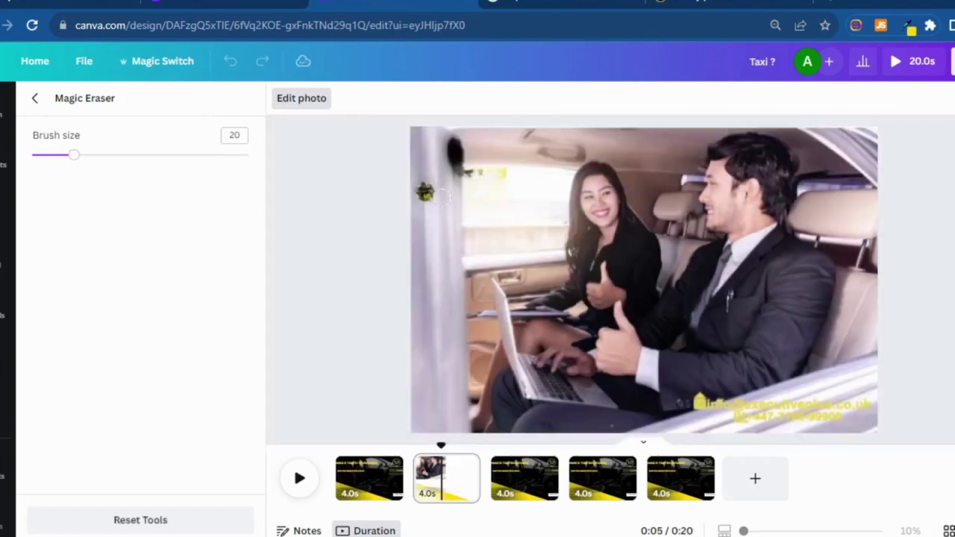
{"action": "mouse_move", "coordinate": [422, 193]}
{"action": "left_mouse_down"}
{"action": "mouse_move", "coordinate": [465, 168]}
{"action": "mouse_move", "coordinate": [462, 147]}
{"action": "mouse_move", "coordinate": [443, 147]}
{"action": "mouse_move", "coordinate": [447, 170]}
{"action": "mouse_move", "coordinate": [458, 141]}
{"action": "mouse_move", "coordinate": [467, 149]}
{"action": "mouse_move", "coordinate": [455, 181]}
{"action": "mouse_move", "coordinate": [422, 189]}
{"action": "mouse_move", "coordinate": [454, 175]}
{"action": "mouse_move", "coordinate": [486, 176]}
{"action": "mouse_move", "coordinate": [461, 180]}
{"action": "left_mouse_up"}
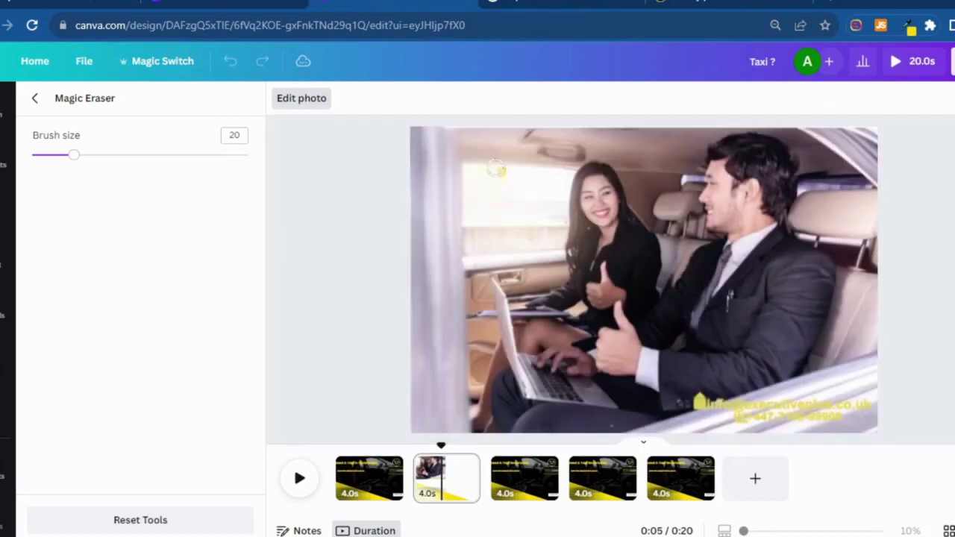
{"action": "left_click_drag", "start_coordinate": [492, 167], "coordinate": [509, 181]}
Erase the yellow contact text from the passenger photo's lower-right corner with Magic Eraser and return to the page
{"action": "mouse_move", "coordinate": [705, 405]}
{"action": "left_mouse_down"}
{"action": "mouse_move", "coordinate": [867, 402]}
{"action": "mouse_move", "coordinate": [770, 411]}
{"action": "mouse_move", "coordinate": [700, 403]}
{"action": "left_mouse_up"}
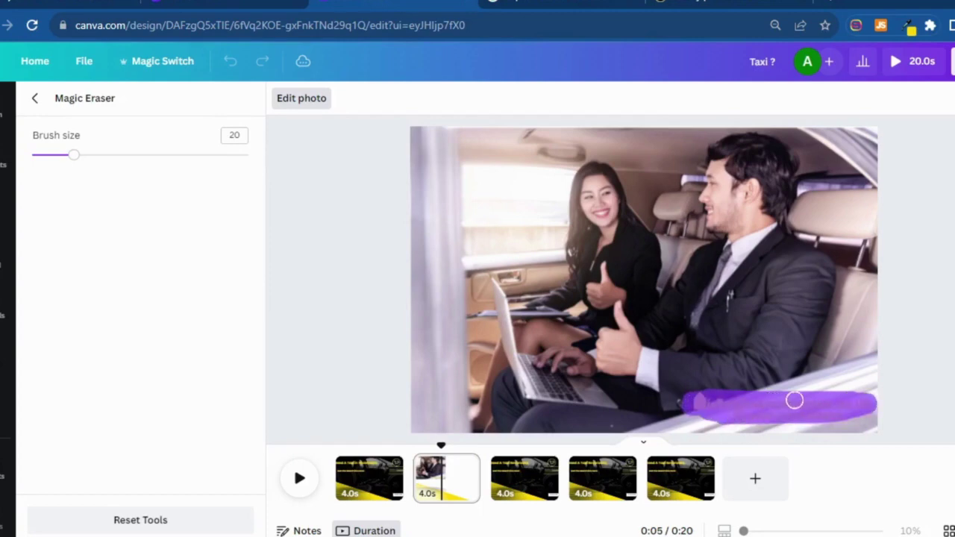
{"action": "mouse_move", "coordinate": [858, 403]}
{"action": "left_mouse_down"}
{"action": "mouse_move", "coordinate": [821, 418]}
{"action": "mouse_move", "coordinate": [728, 415]}
{"action": "left_mouse_up"}
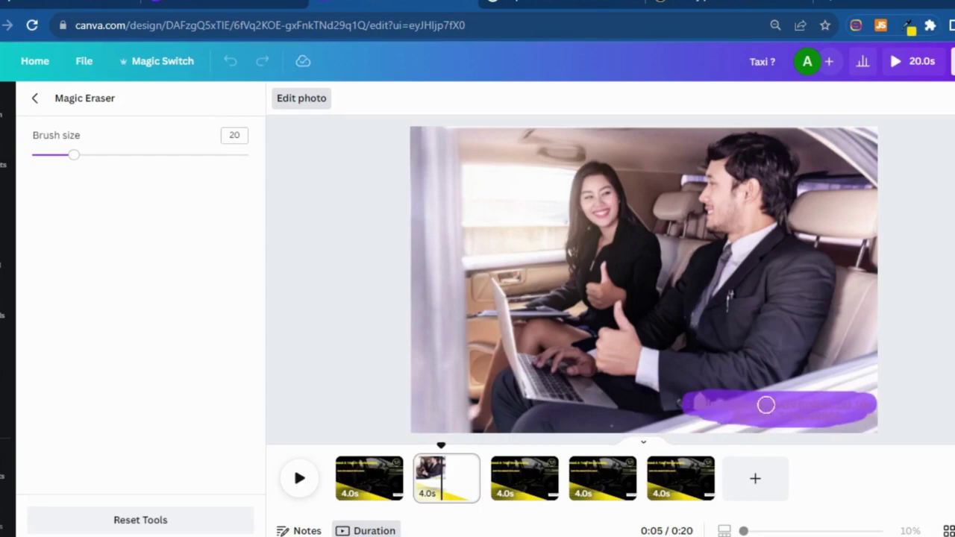
{"action": "left_click_drag", "start_coordinate": [828, 408], "coordinate": [824, 410]}
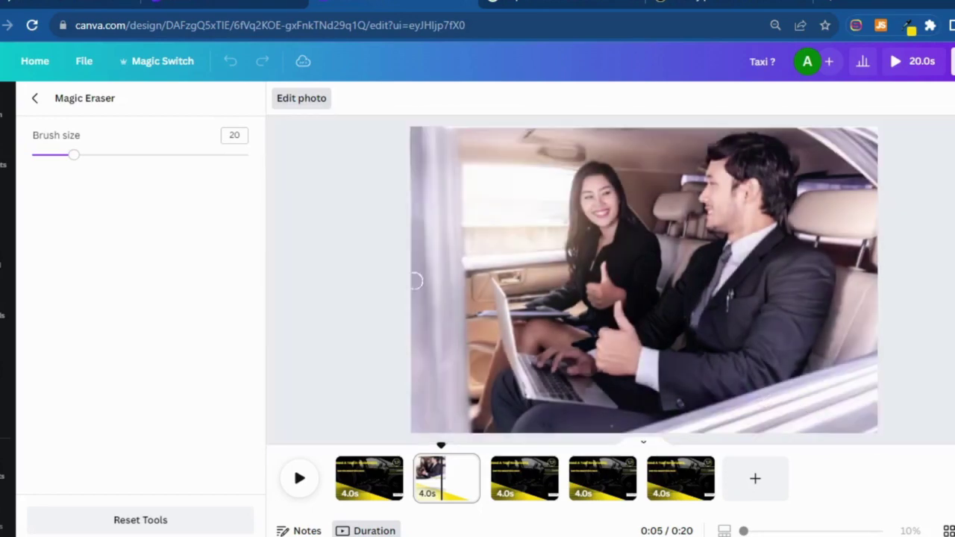
{"action": "left_click", "coordinate": [35, 99]}
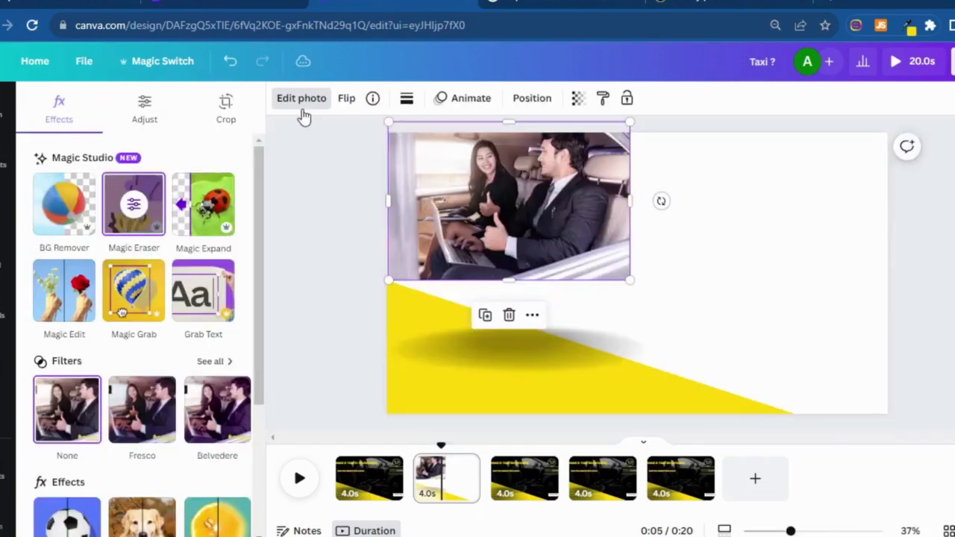
{"action": "left_click", "coordinate": [652, 325]}
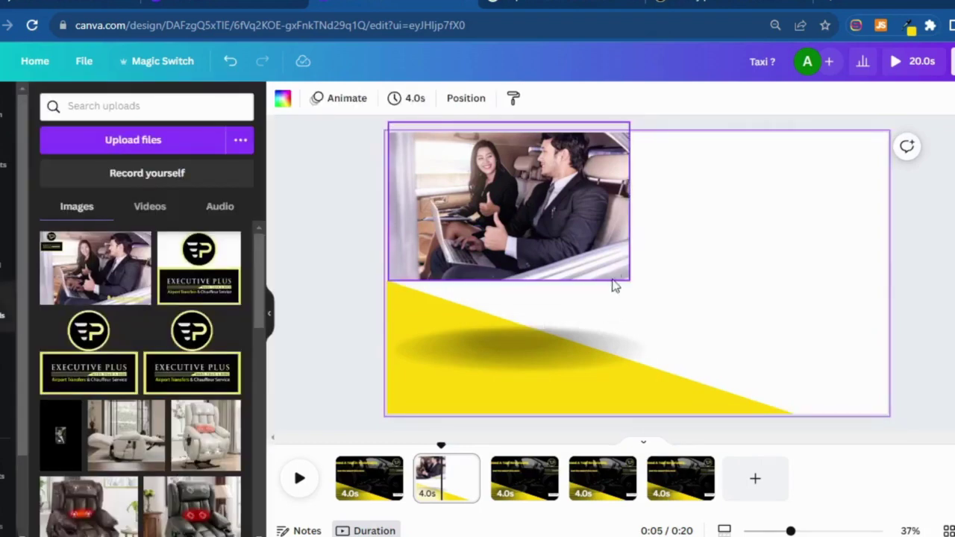
Slightly adjust the passenger photo's right edge so it ends near the middle of the page
{"action": "left_click", "coordinate": [626, 278]}
{"action": "left_click_drag", "start_coordinate": [629, 200], "coordinate": [629, 201]}
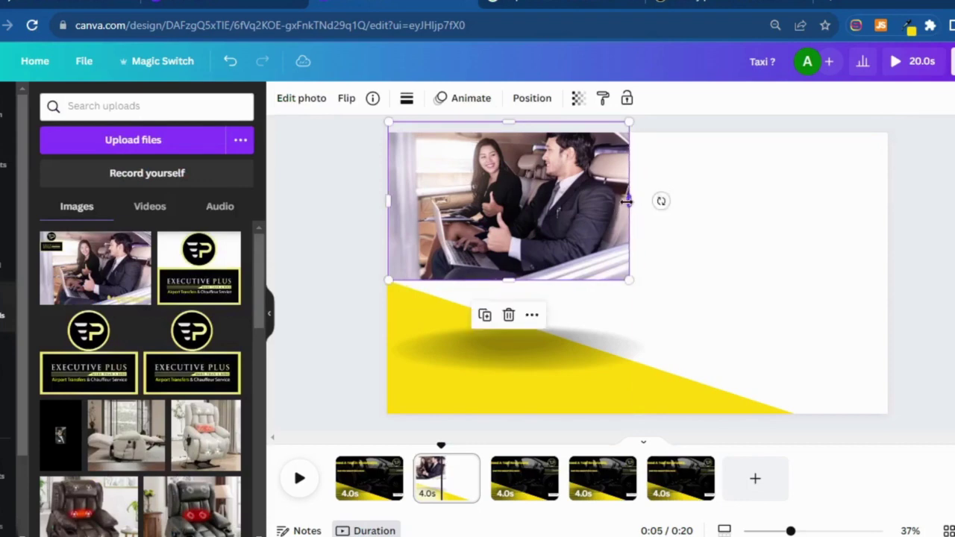
{"action": "left_click", "coordinate": [712, 196]}
Upload executiveplusuk (18) from the 19 Photos folder and place it directly right of the passenger photo, with their bottom edges aligned
{"action": "left_click", "coordinate": [154, 148]}
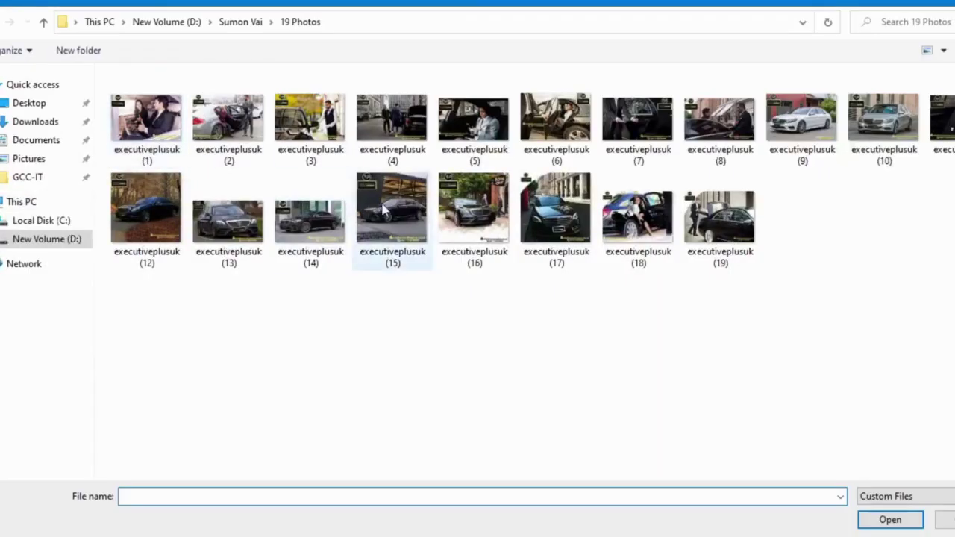
{"action": "double_click", "coordinate": [638, 232]}
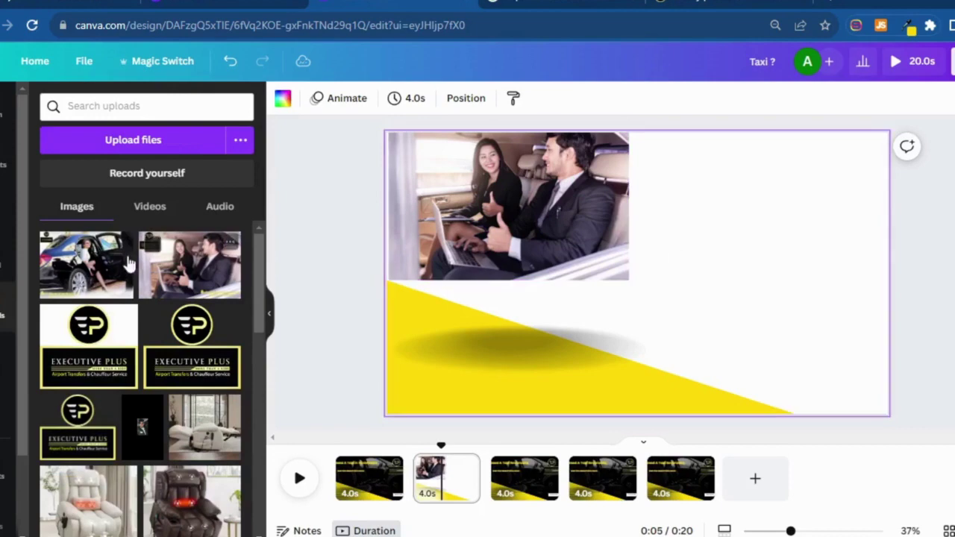
{"action": "left_click", "coordinate": [93, 257]}
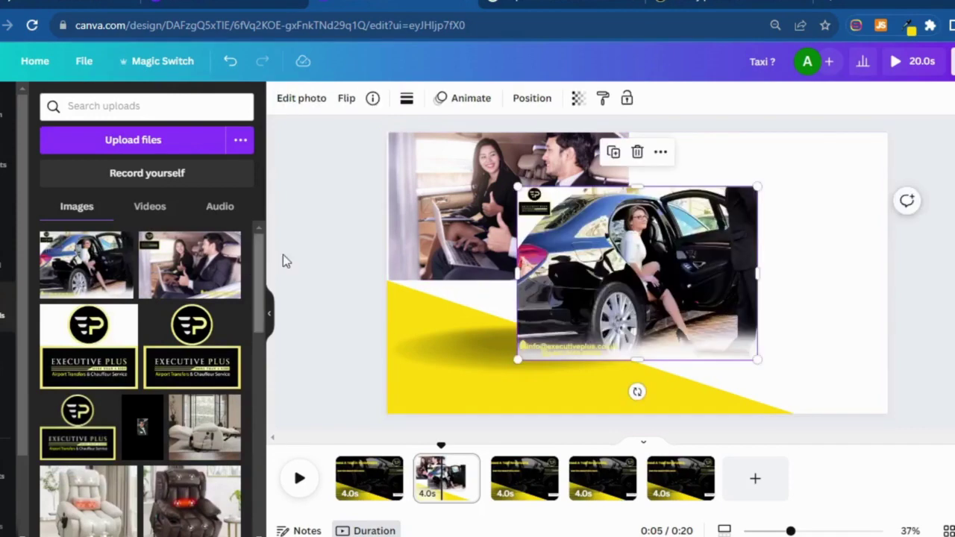
{"action": "left_click_drag", "start_coordinate": [661, 257], "coordinate": [754, 188]}
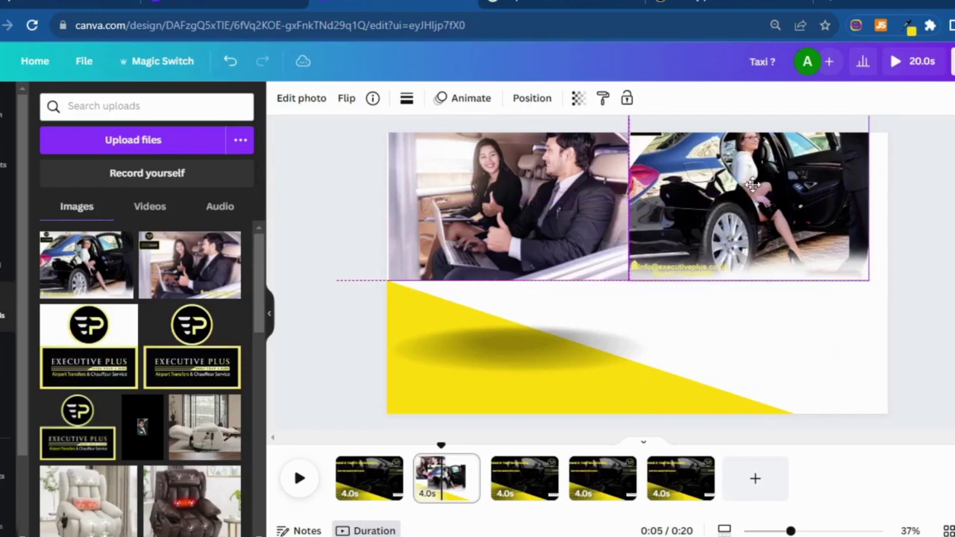
{"action": "left_click_drag", "start_coordinate": [753, 185], "coordinate": [752, 187]}
{"action": "left_click", "coordinate": [640, 305]}
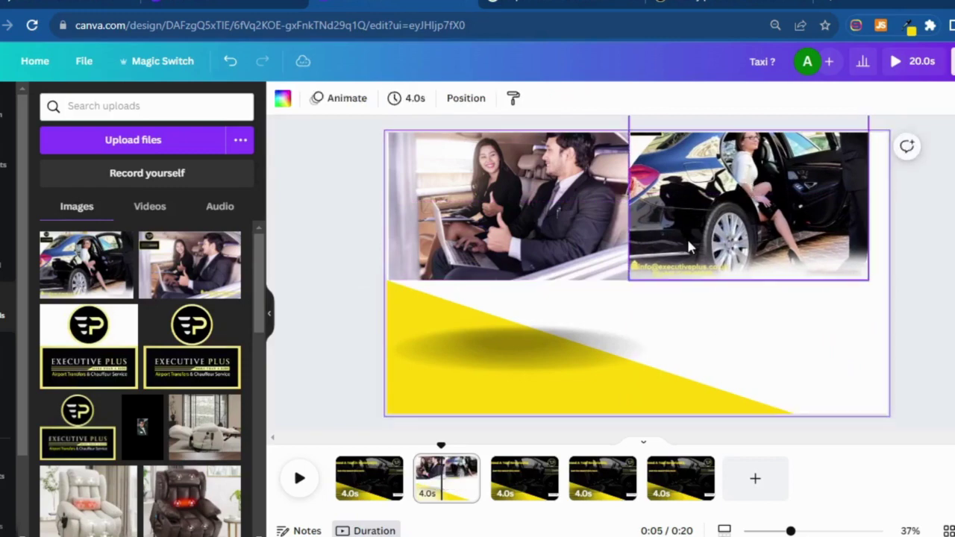
Erase the Executive Plus logo from the upper-left corner of the car photo with Magic Eraser at brush size 20
{"action": "left_click", "coordinate": [688, 240]}
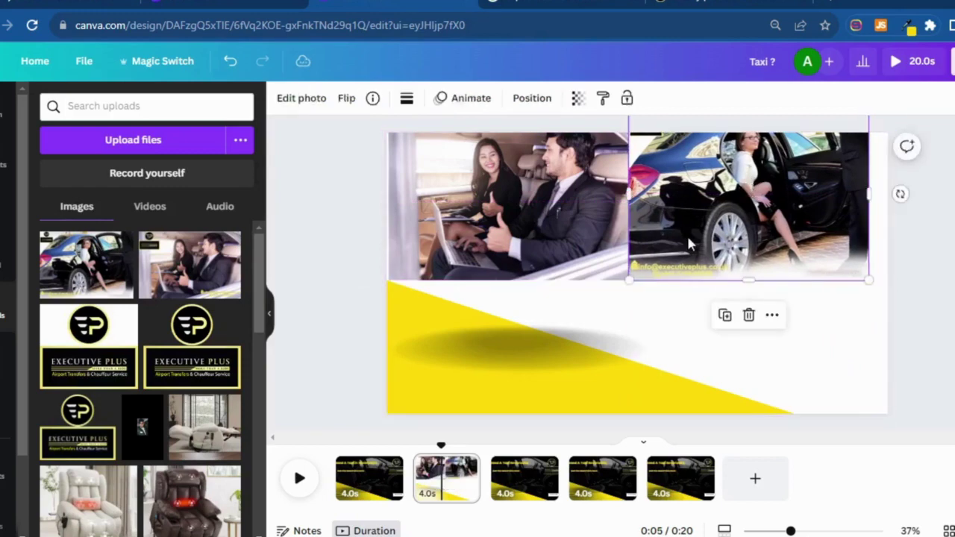
{"action": "left_click", "coordinate": [301, 98]}
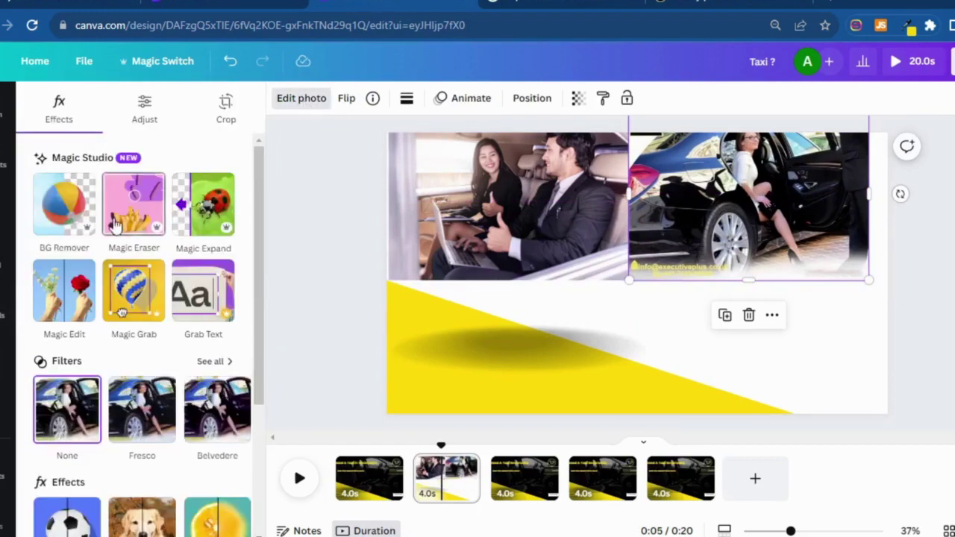
{"action": "left_click", "coordinate": [118, 218]}
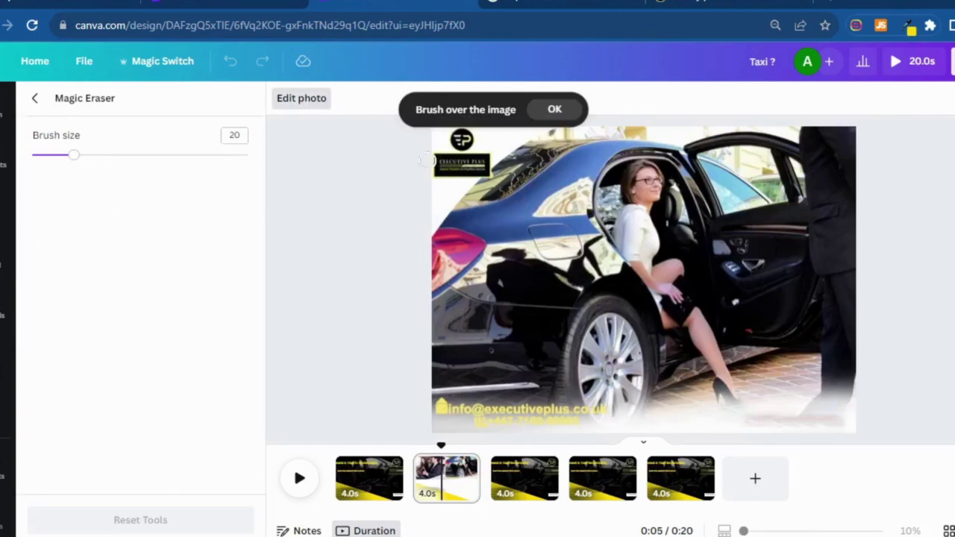
{"action": "mouse_move", "coordinate": [461, 147]}
{"action": "left_mouse_down"}
{"action": "mouse_move", "coordinate": [459, 134]}
{"action": "mouse_move", "coordinate": [484, 150]}
{"action": "mouse_move", "coordinate": [486, 178]}
{"action": "mouse_move", "coordinate": [438, 168]}
{"action": "mouse_move", "coordinate": [458, 158]}
{"action": "mouse_move", "coordinate": [482, 166]}
{"action": "mouse_move", "coordinate": [454, 145]}
{"action": "mouse_move", "coordinate": [469, 155]}
{"action": "mouse_move", "coordinate": [469, 168]}
{"action": "mouse_move", "coordinate": [448, 166]}
{"action": "mouse_move", "coordinate": [461, 156]}
{"action": "left_mouse_up"}
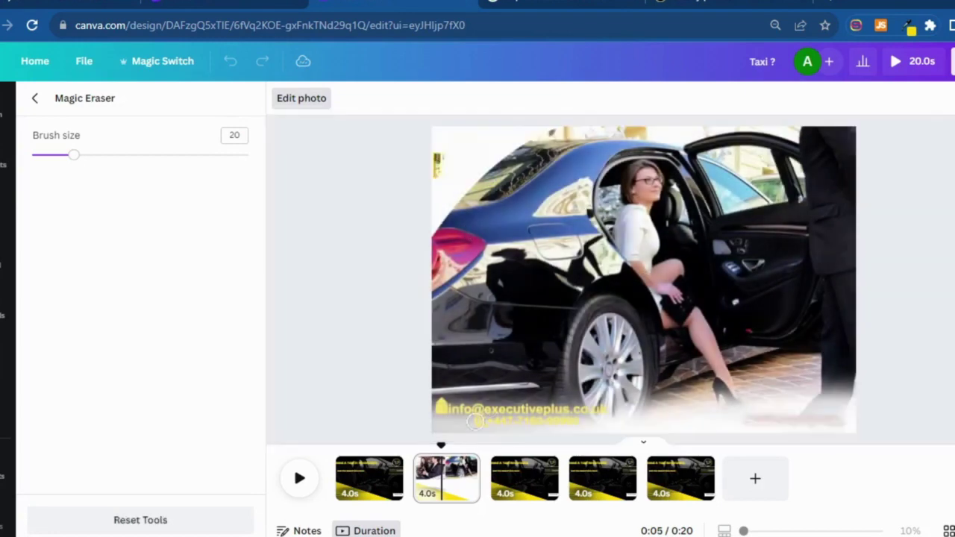
Erase the yellow contact text and the remaining logo traces from the car photo with Magic Eraser and return to the page
{"action": "mouse_move", "coordinate": [441, 407]}
{"action": "left_mouse_down"}
{"action": "mouse_move", "coordinate": [613, 412]}
{"action": "mouse_move", "coordinate": [469, 417]}
{"action": "mouse_move", "coordinate": [557, 417]}
{"action": "mouse_move", "coordinate": [462, 412]}
{"action": "mouse_move", "coordinate": [453, 402]}
{"action": "mouse_move", "coordinate": [603, 409]}
{"action": "mouse_move", "coordinate": [578, 419]}
{"action": "mouse_move", "coordinate": [498, 415]}
{"action": "mouse_move", "coordinate": [447, 401]}
{"action": "mouse_move", "coordinate": [602, 411]}
{"action": "mouse_move", "coordinate": [462, 406]}
{"action": "left_mouse_up"}
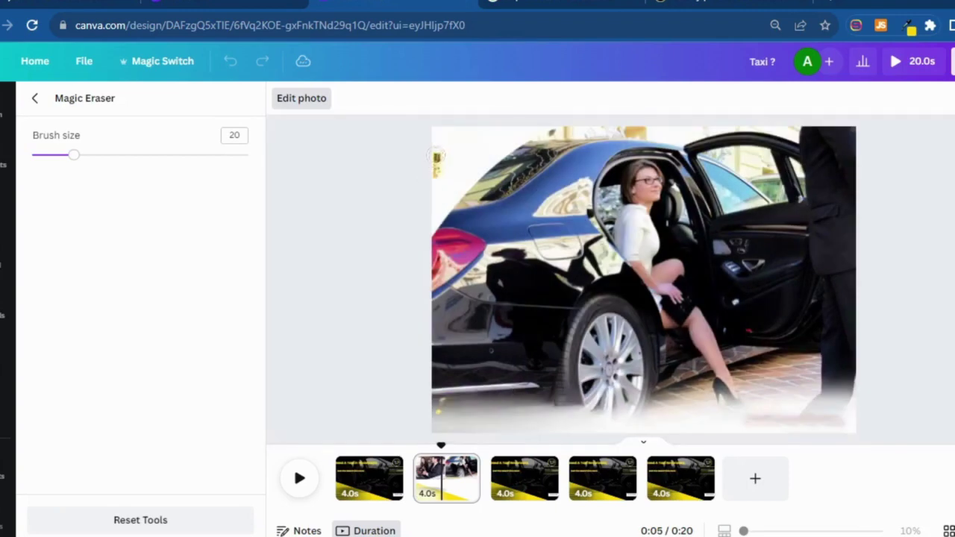
{"action": "mouse_move", "coordinate": [437, 161]}
{"action": "left_mouse_down"}
{"action": "mouse_move", "coordinate": [439, 178]}
{"action": "mouse_move", "coordinate": [476, 163]}
{"action": "left_mouse_up"}
{"action": "key", "text": "alt+Left"}
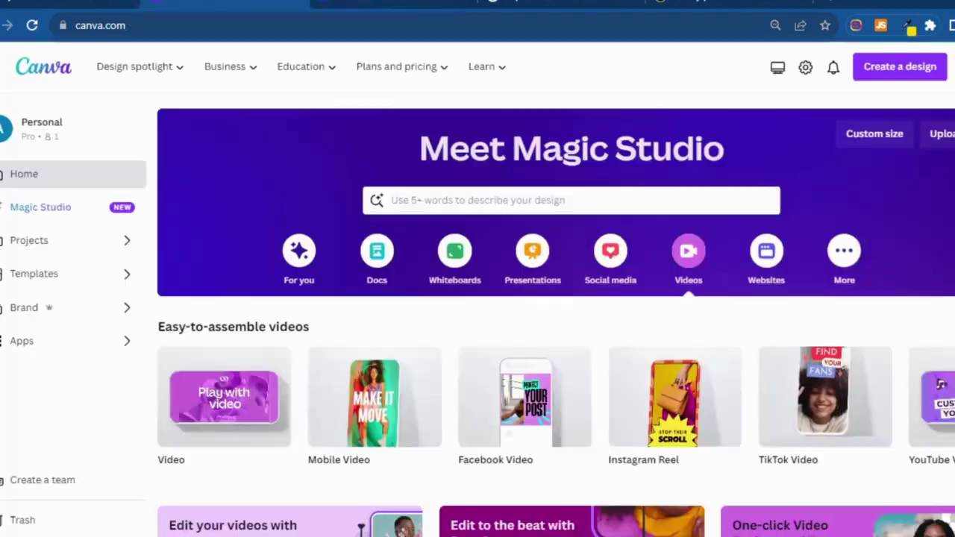
{"action": "key", "text": "alt+Right"}
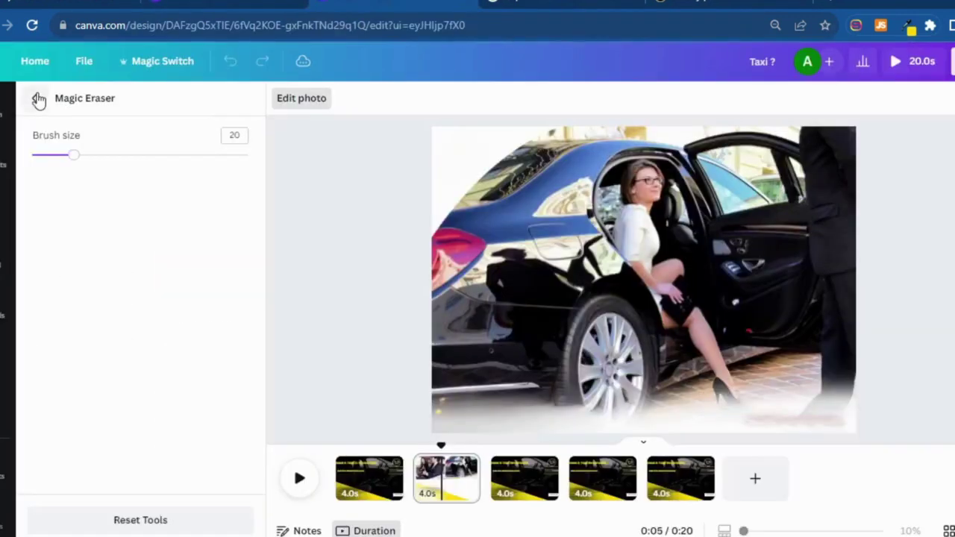
{"action": "left_click", "coordinate": [39, 100]}
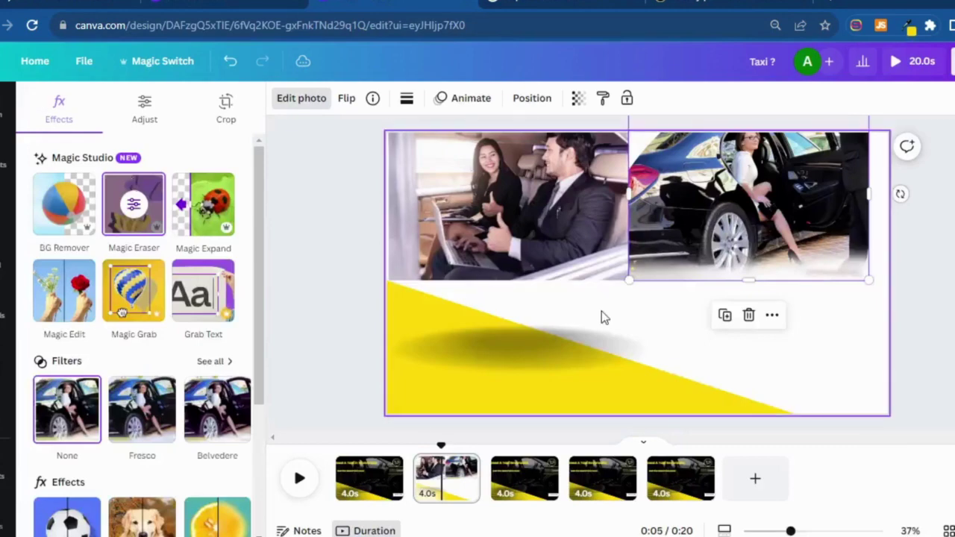
{"action": "left_click", "coordinate": [601, 311]}
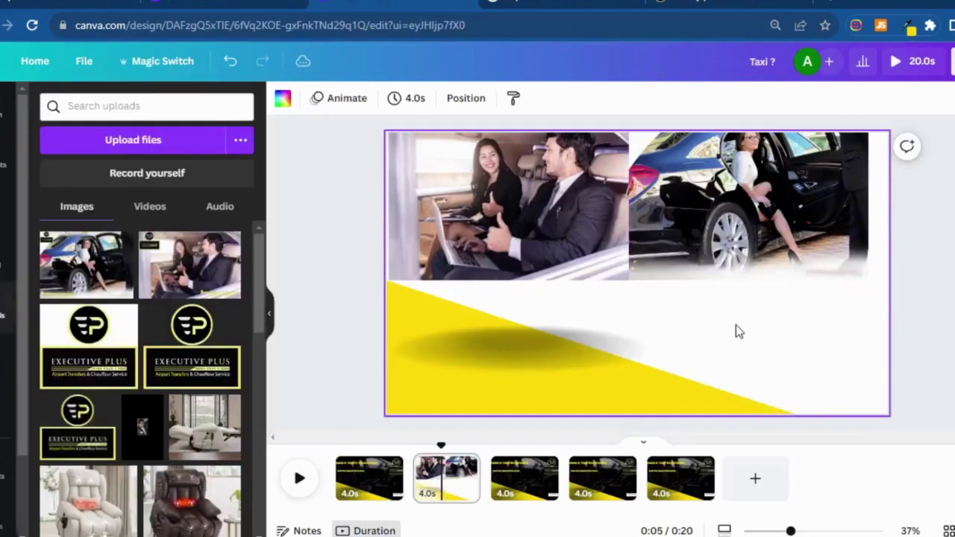
Widen the car photo so it reaches the page's right edge
{"action": "left_click", "coordinate": [866, 198]}
{"action": "mouse_move", "coordinate": [882, 195]}
{"action": "left_mouse_down"}
{"action": "mouse_move", "coordinate": [836, 197]}
{"action": "mouse_move", "coordinate": [888, 196]}
{"action": "left_mouse_up"}
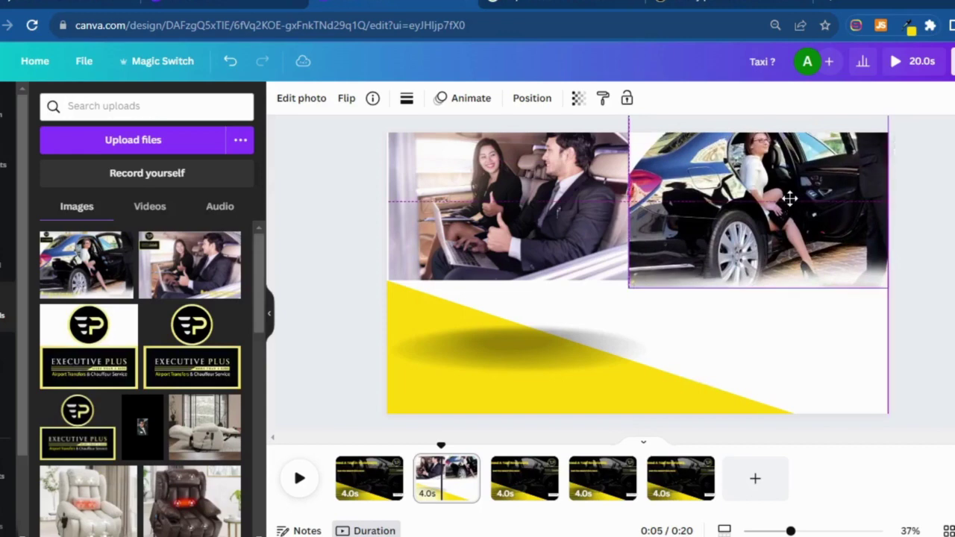
{"action": "left_click", "coordinate": [659, 310]}
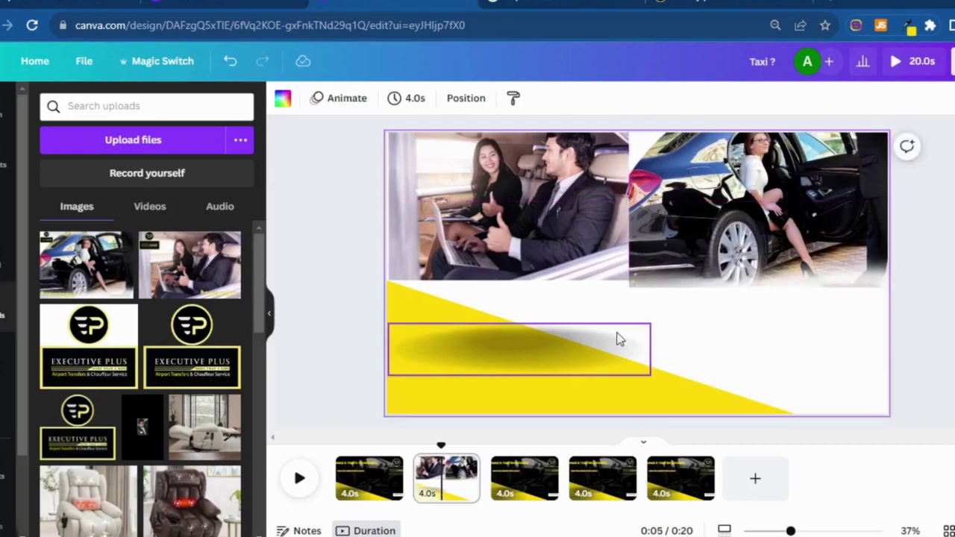
Extend the passenger photo's bottom edge down to align with the bottom of the car photo
{"action": "left_click", "coordinate": [594, 276]}
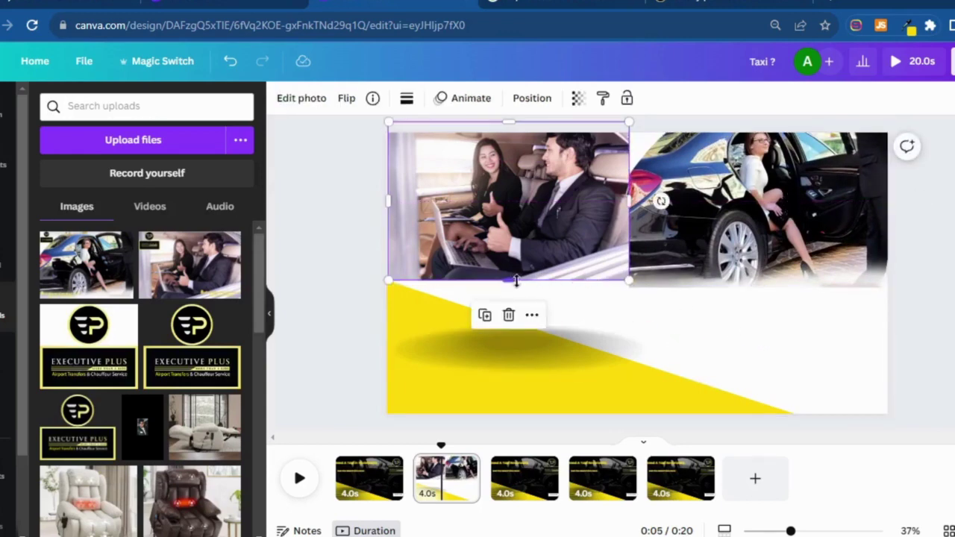
{"action": "left_click_drag", "start_coordinate": [508, 281], "coordinate": [509, 289]}
{"action": "left_click", "coordinate": [702, 308]}
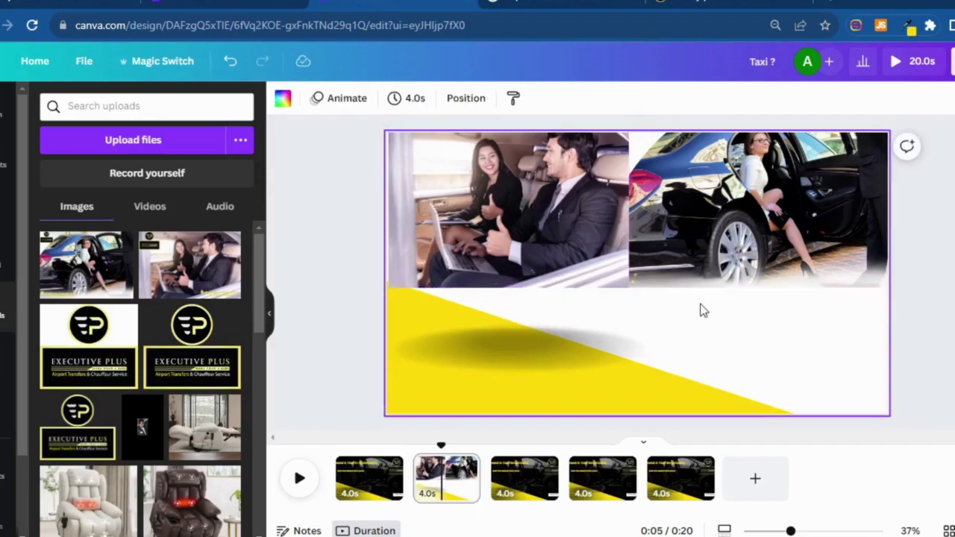
Nudge the passenger photo so its bottom edge lines up with the bottom of the car photo
{"action": "left_click", "coordinate": [463, 244]}
{"action": "left_click_drag", "start_coordinate": [464, 244], "coordinate": [461, 245]}
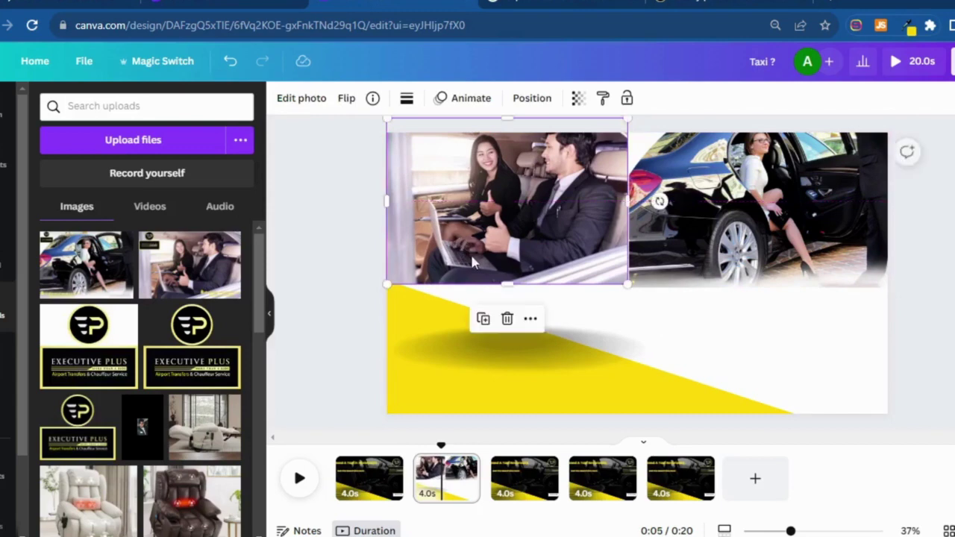
{"action": "left_click", "coordinate": [668, 326]}
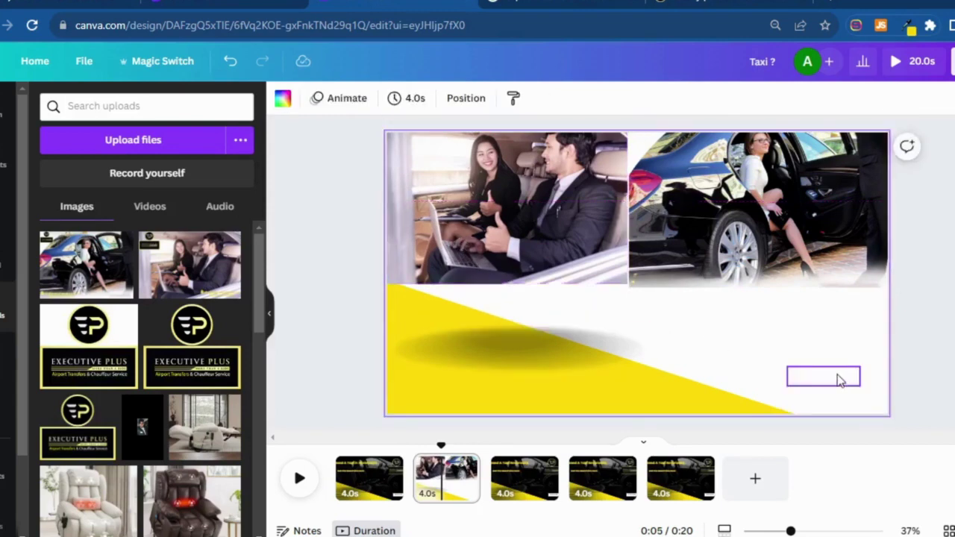
{"action": "left_click", "coordinate": [592, 275]}
{"action": "left_click_drag", "start_coordinate": [592, 275], "coordinate": [589, 274]}
{"action": "left_click", "coordinate": [724, 334]}
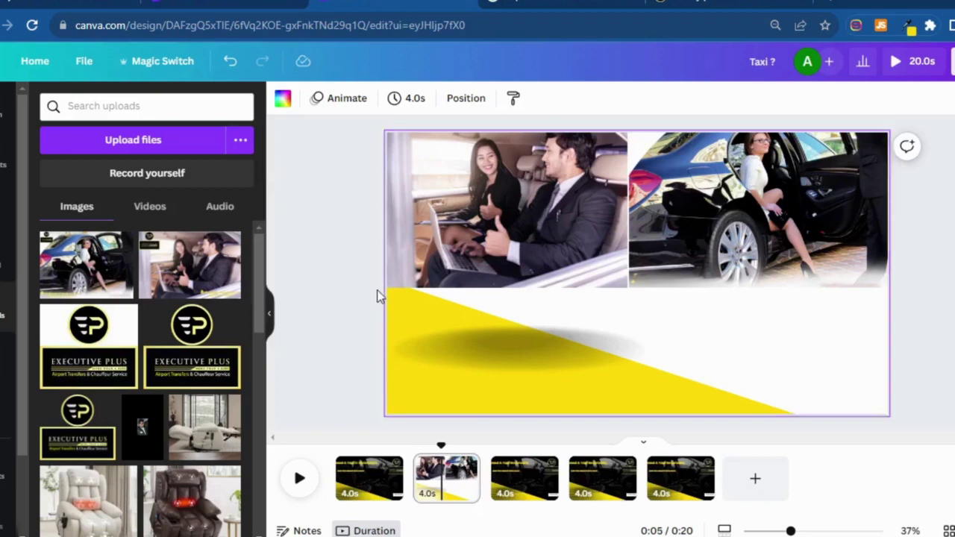
{"action": "left_click", "coordinate": [532, 387]}
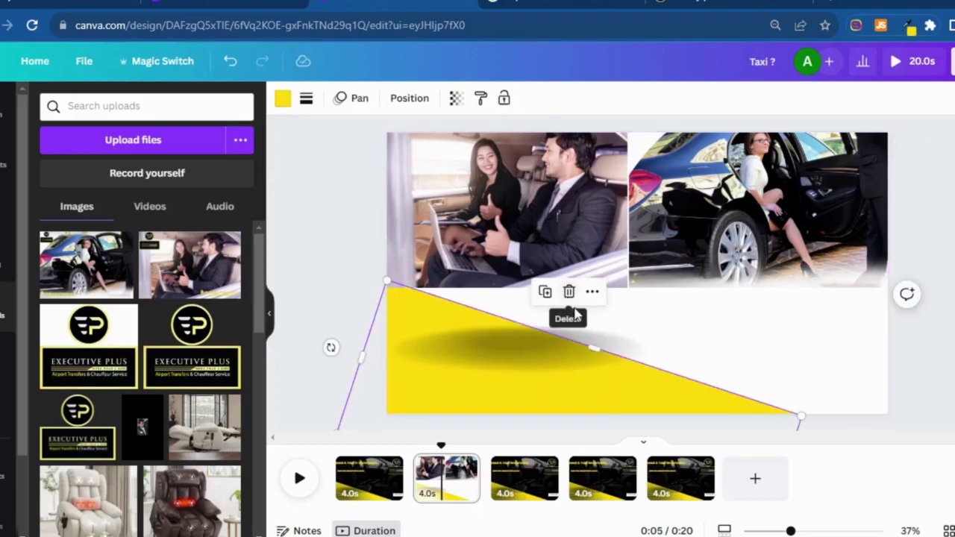
{"action": "left_click", "coordinate": [676, 342]}
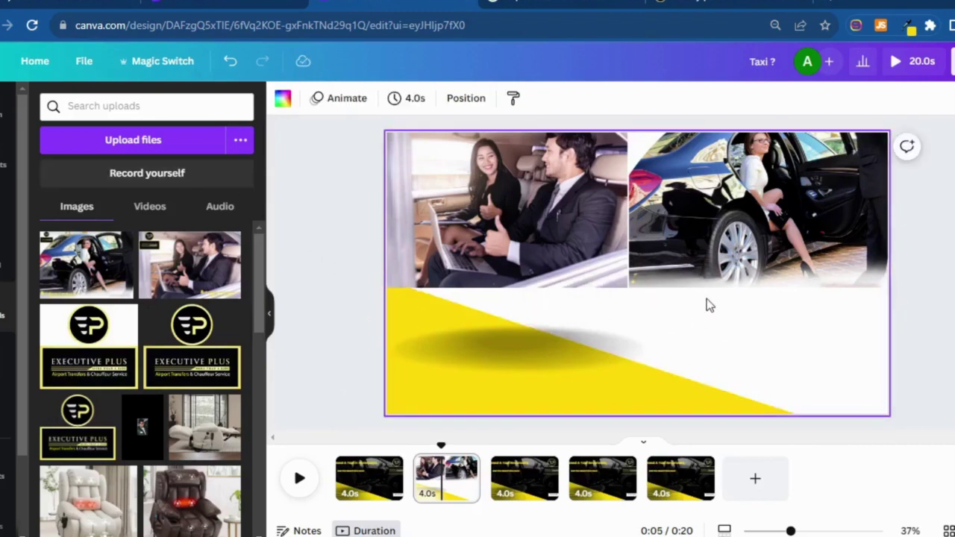
{"action": "left_click", "coordinate": [148, 152]}
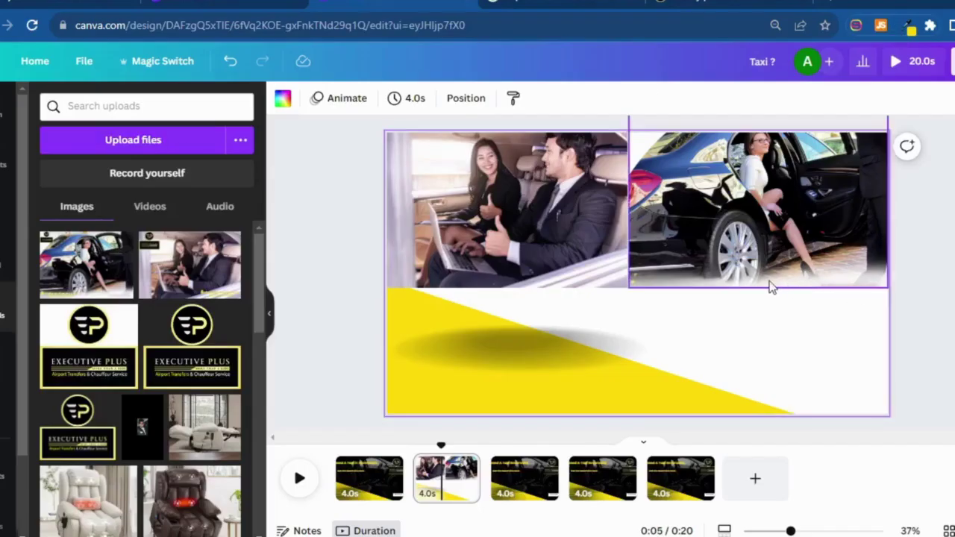
Try to erase the white haze along the bottom of the car photo with Magic Eraser at brush size 20
{"action": "left_click", "coordinate": [754, 228]}
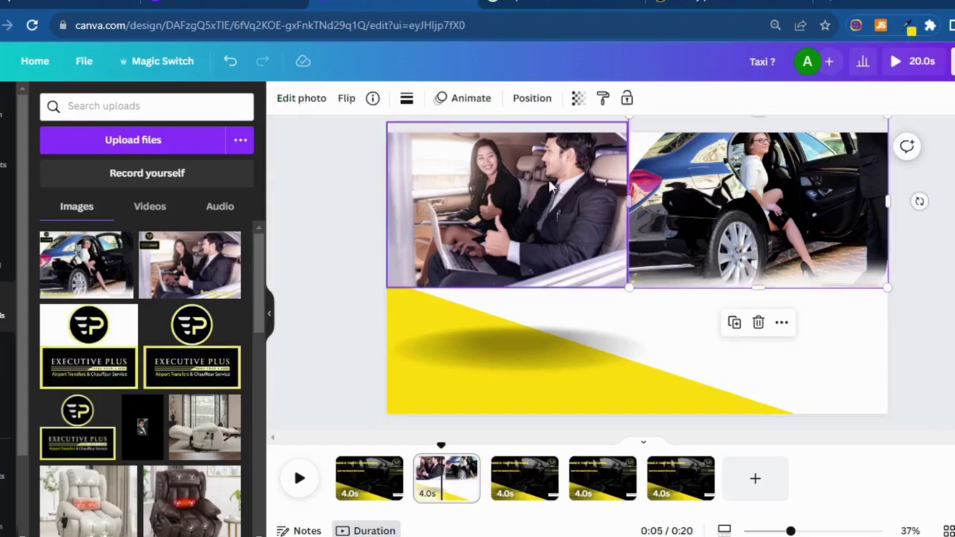
{"action": "left_click", "coordinate": [307, 108]}
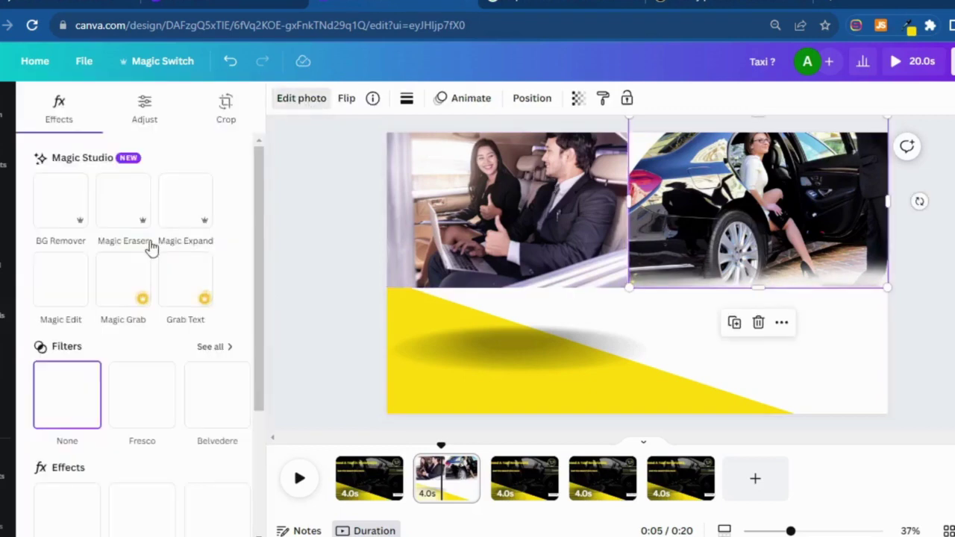
{"action": "left_click", "coordinate": [133, 213]}
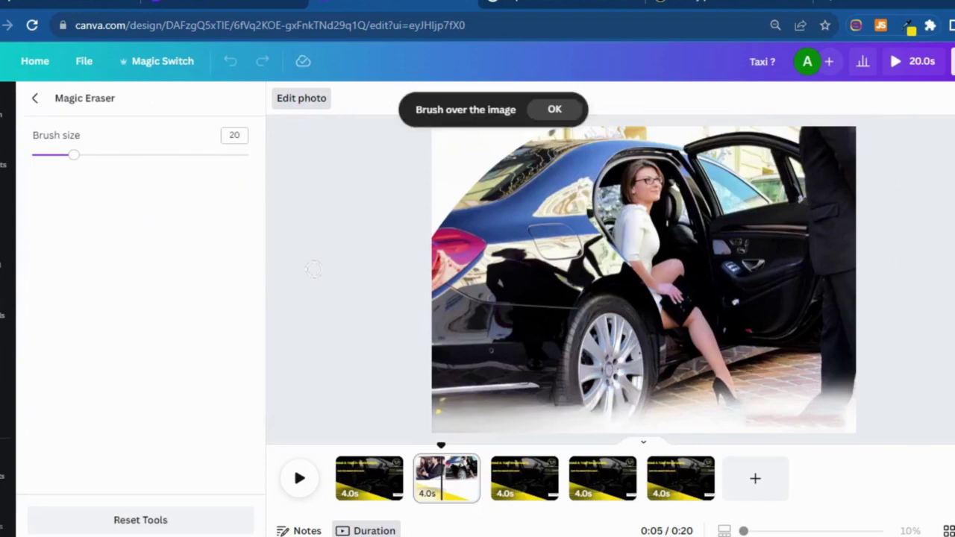
{"action": "mouse_move", "coordinate": [464, 420]}
{"action": "left_mouse_down"}
{"action": "mouse_move", "coordinate": [857, 418]}
{"action": "mouse_move", "coordinate": [425, 408]}
{"action": "mouse_move", "coordinate": [439, 425]}
{"action": "mouse_move", "coordinate": [457, 427]}
{"action": "mouse_move", "coordinate": [769, 428]}
{"action": "mouse_move", "coordinate": [856, 422]}
{"action": "mouse_move", "coordinate": [860, 411]}
{"action": "mouse_move", "coordinate": [822, 401]}
{"action": "mouse_move", "coordinate": [697, 399]}
{"action": "mouse_move", "coordinate": [845, 395]}
{"action": "mouse_move", "coordinate": [851, 418]}
{"action": "left_mouse_up"}
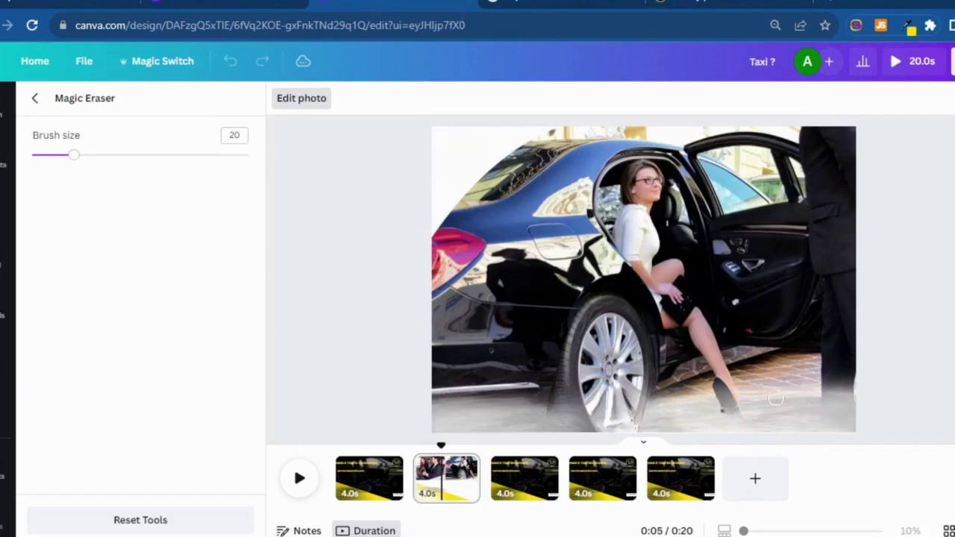
{"action": "left_click", "coordinate": [35, 103]}
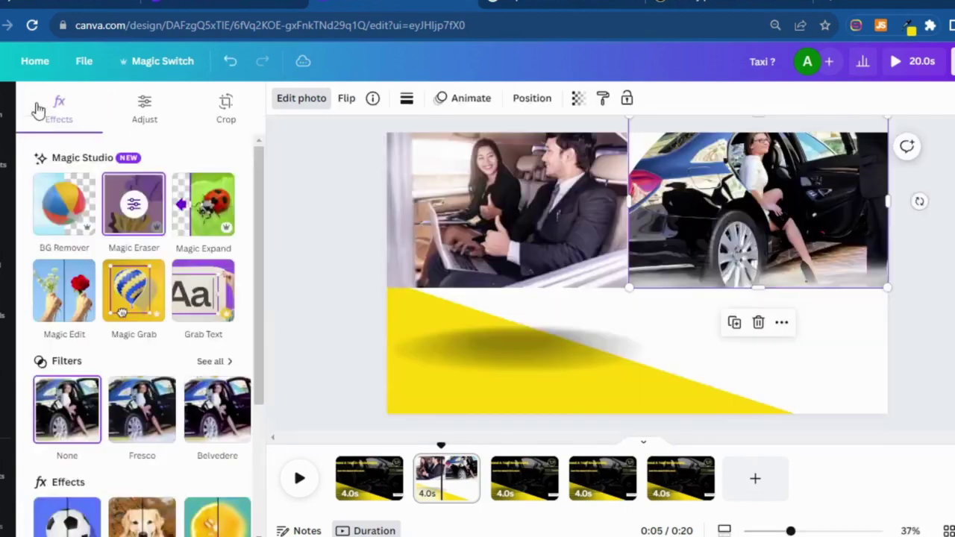
{"action": "left_click", "coordinate": [805, 265]}
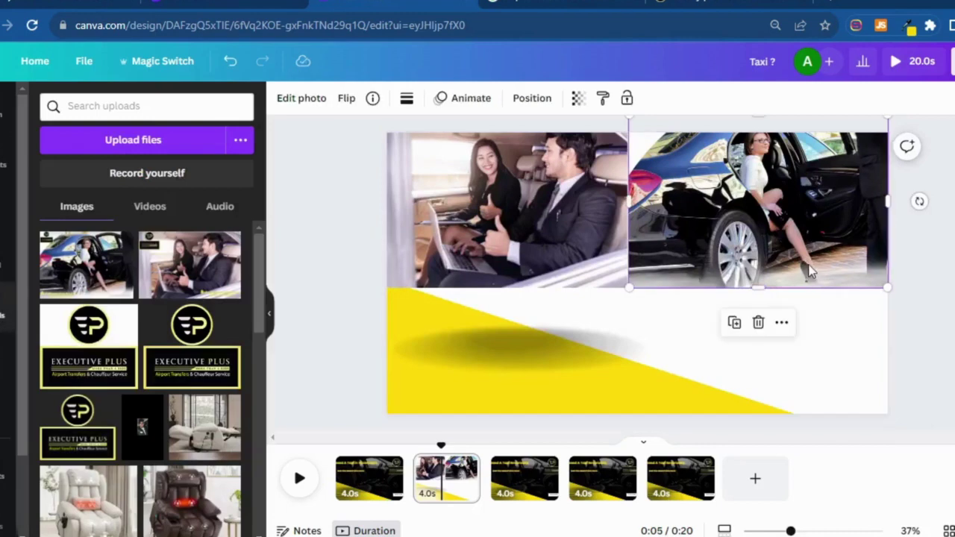
Replace the edited car photo with a fresh upload of executiveplusuk (18) from the 19 Photos folder
{"action": "left_click", "coordinate": [757, 329]}
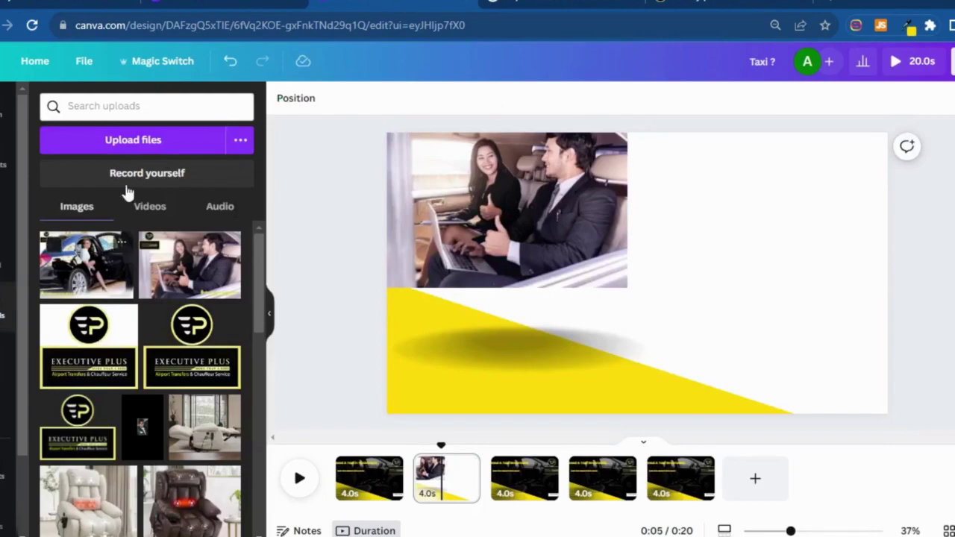
{"action": "left_click", "coordinate": [146, 141]}
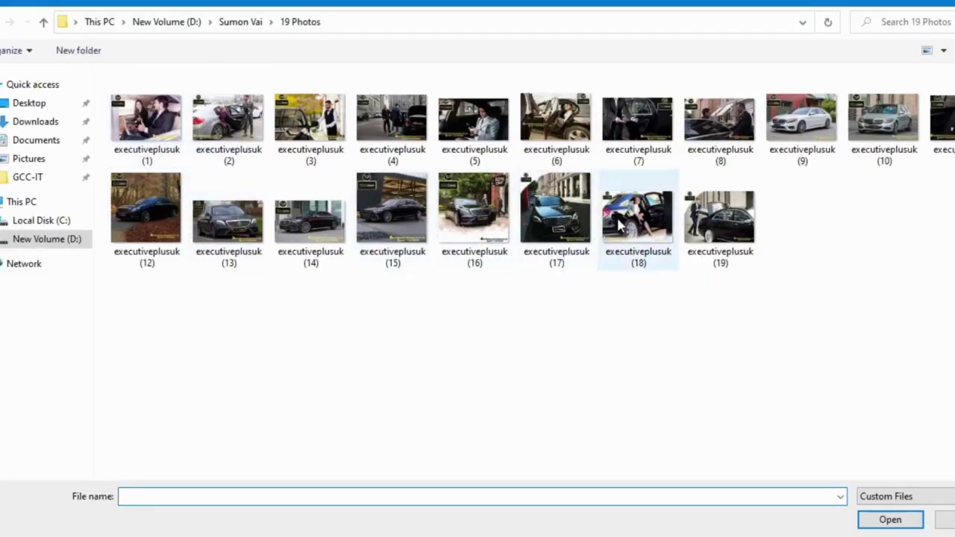
{"action": "left_click", "coordinate": [629, 228]}
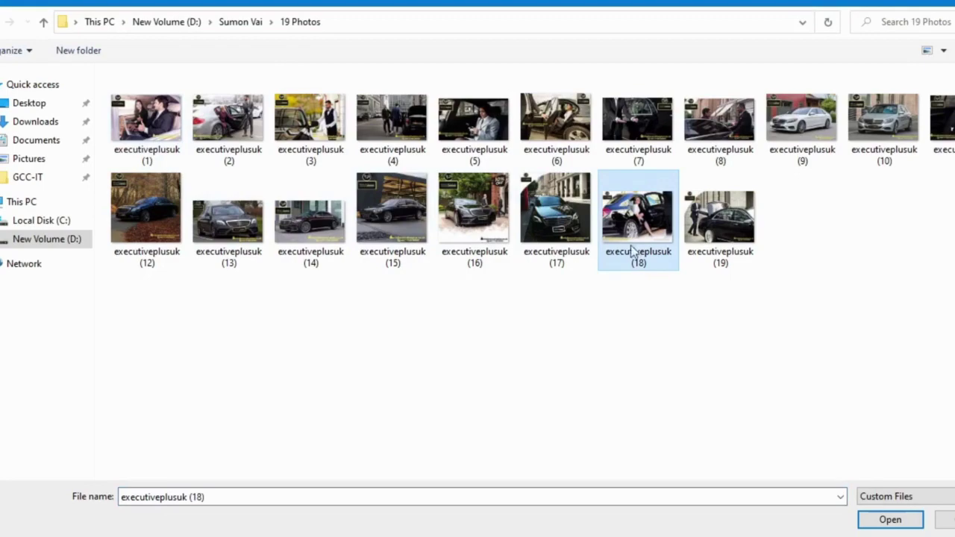
{"action": "left_click", "coordinate": [892, 520]}
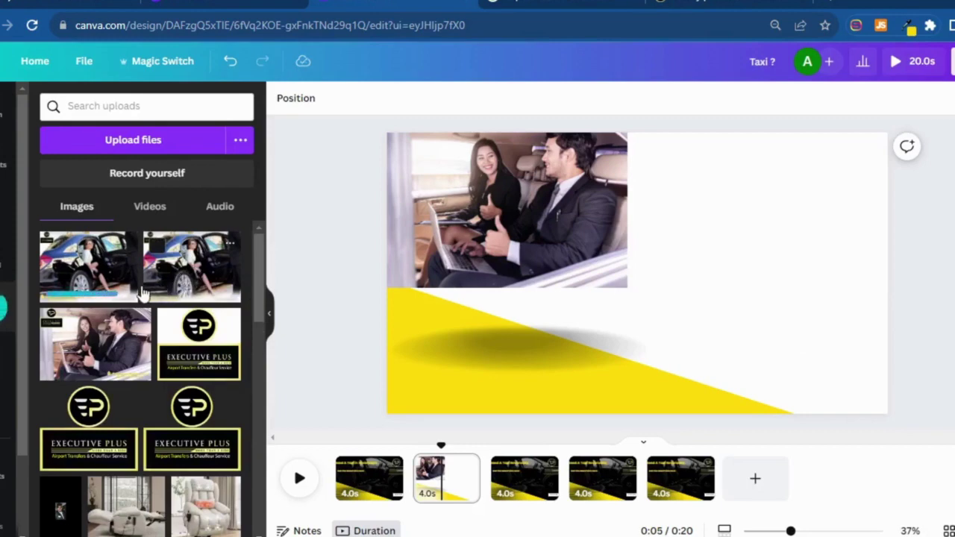
{"action": "left_click", "coordinate": [89, 276]}
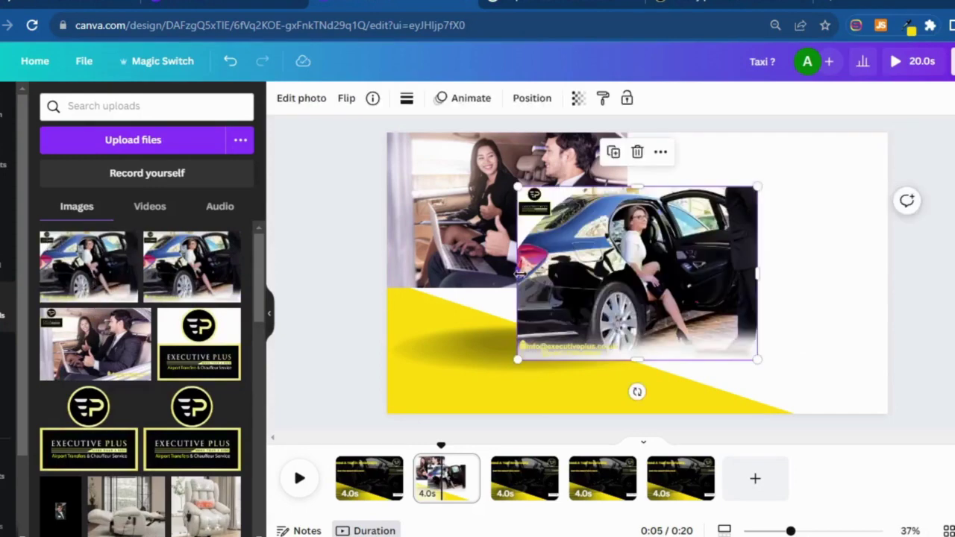
Place the new car photo at the page top beside the passenger photo, widen it to the page's right edge and tidy their shared edge
{"action": "left_click_drag", "start_coordinate": [619, 284], "coordinate": [729, 224]}
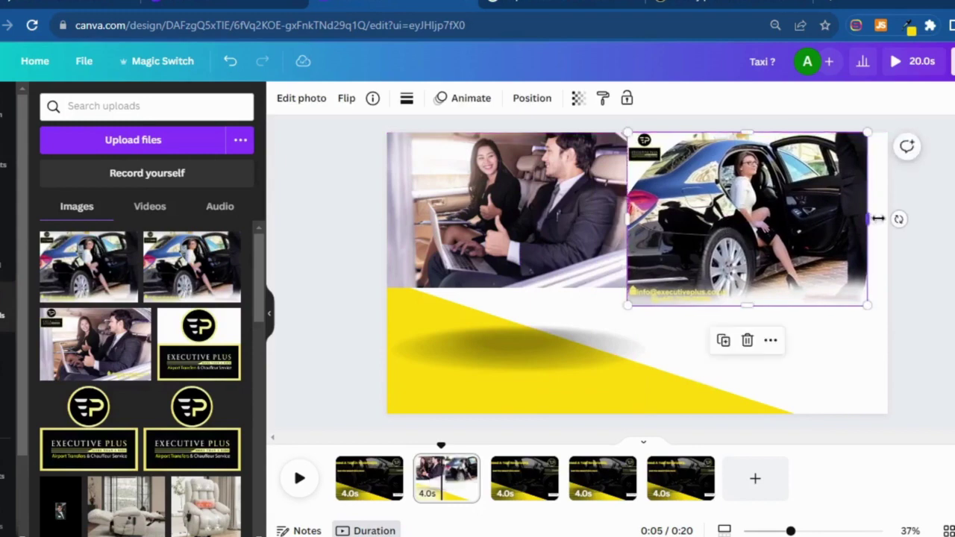
{"action": "left_click_drag", "start_coordinate": [878, 219], "coordinate": [883, 218]}
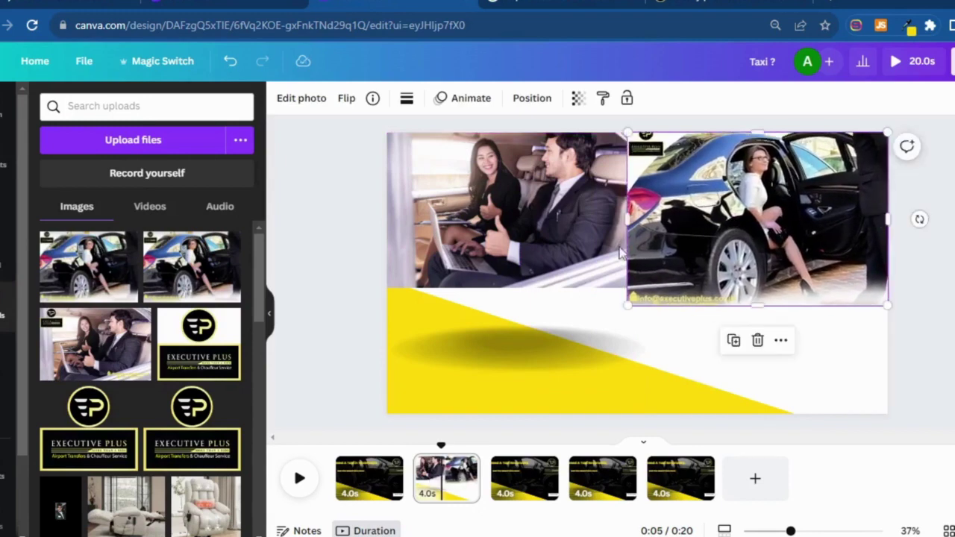
{"action": "left_click", "coordinate": [603, 278]}
{"action": "left_click_drag", "start_coordinate": [626, 287], "coordinate": [626, 288]}
Erase the Executive Plus logo from the upper-left corner of the new car photo with Magic Eraser at brush size 20
{"action": "left_click", "coordinate": [687, 212]}
{"action": "left_click", "coordinate": [297, 99]}
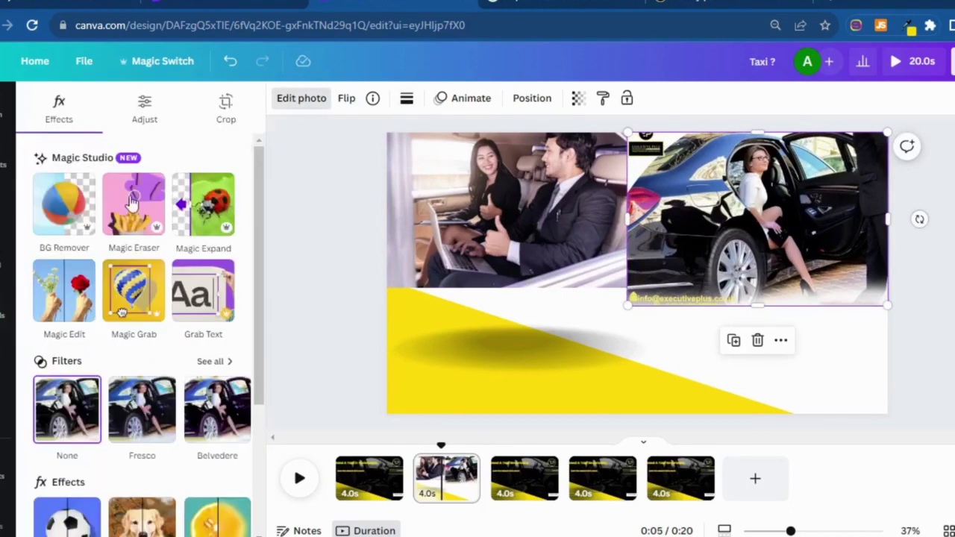
{"action": "left_click", "coordinate": [132, 201]}
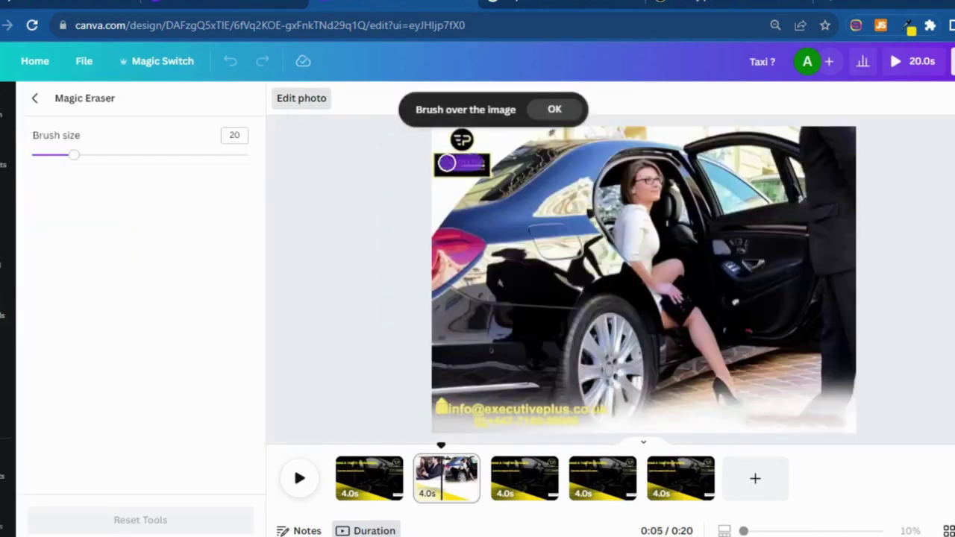
{"action": "mouse_move", "coordinate": [447, 163]}
{"action": "left_mouse_down"}
{"action": "mouse_move", "coordinate": [440, 148]}
{"action": "mouse_move", "coordinate": [478, 140]}
{"action": "mouse_move", "coordinate": [485, 174]}
{"action": "mouse_move", "coordinate": [441, 171]}
{"action": "mouse_move", "coordinate": [459, 142]}
{"action": "mouse_move", "coordinate": [476, 179]}
{"action": "left_mouse_up"}
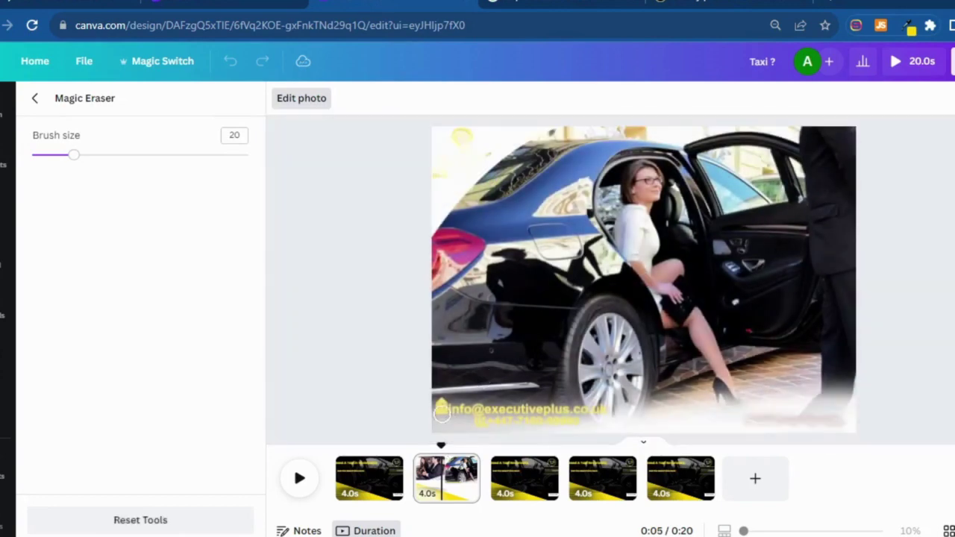
Erase the yellow contact text and its leftover traces along the car photo's bottom with Magic Eraser and return to the page
{"action": "mouse_move", "coordinate": [439, 409]}
{"action": "left_mouse_down"}
{"action": "mouse_move", "coordinate": [609, 409]}
{"action": "mouse_move", "coordinate": [467, 419]}
{"action": "mouse_move", "coordinate": [438, 408]}
{"action": "mouse_move", "coordinate": [507, 400]}
{"action": "mouse_move", "coordinate": [602, 411]}
{"action": "mouse_move", "coordinate": [462, 418]}
{"action": "mouse_move", "coordinate": [564, 414]}
{"action": "left_mouse_up"}
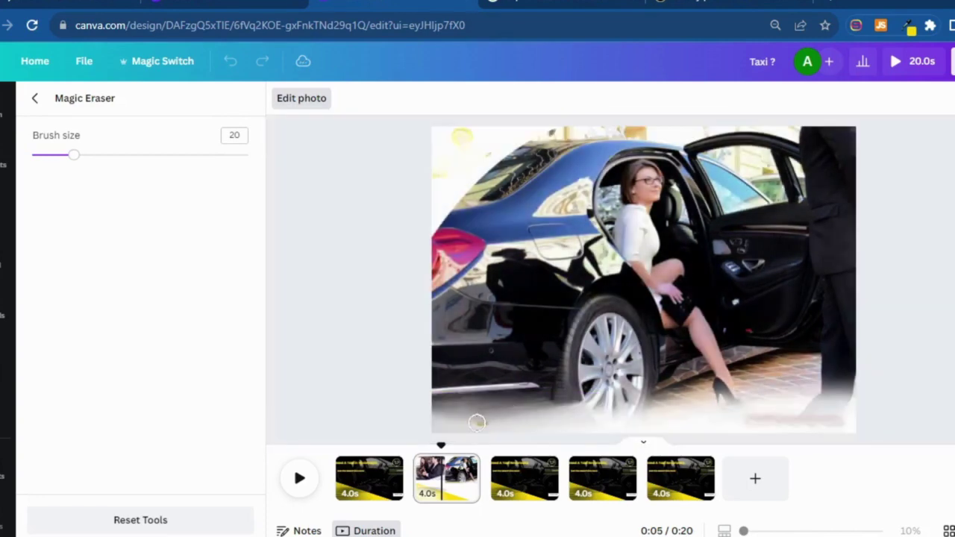
{"action": "mouse_move", "coordinate": [477, 422]}
{"action": "left_mouse_down"}
{"action": "mouse_move", "coordinate": [487, 423]}
{"action": "mouse_move", "coordinate": [464, 423]}
{"action": "mouse_move", "coordinate": [472, 425]}
{"action": "left_mouse_up"}
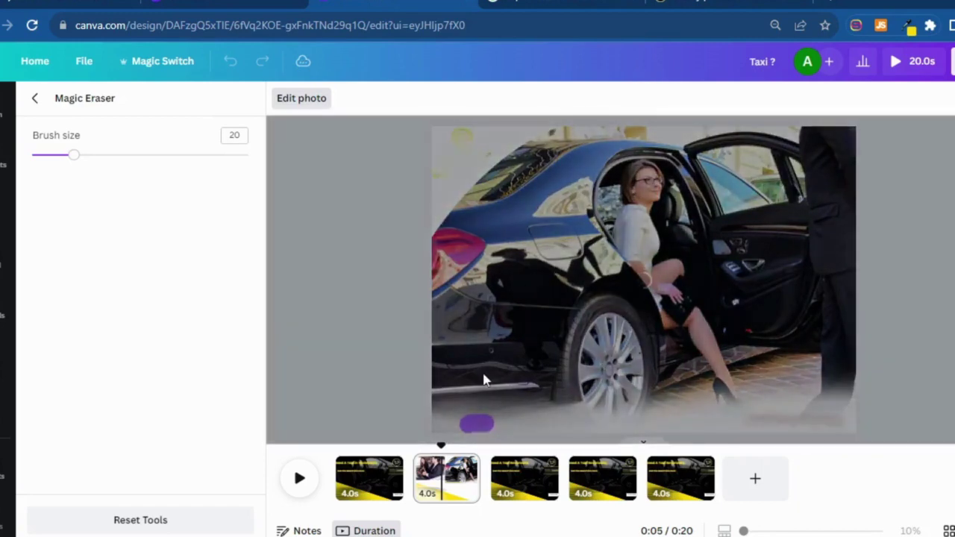
{"action": "left_click", "coordinate": [232, 3]}
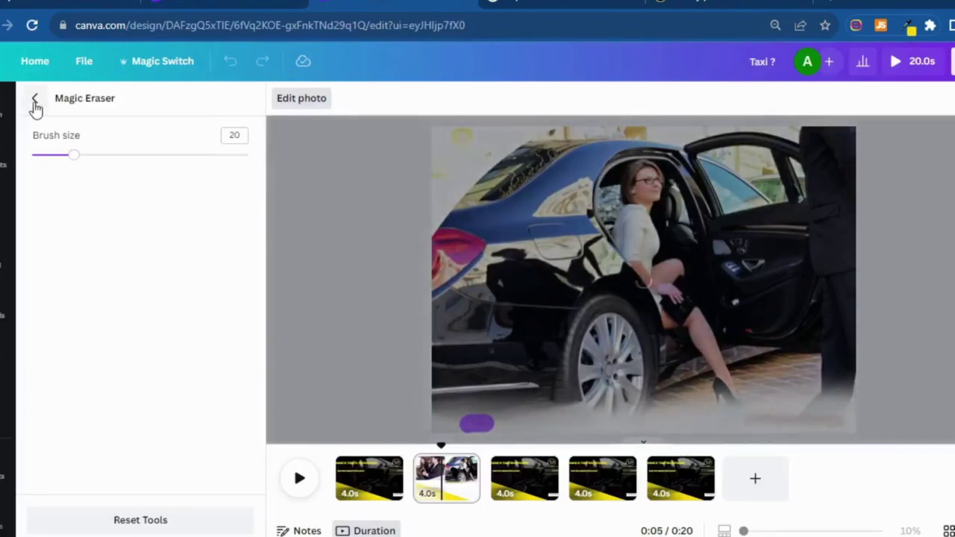
{"action": "left_click", "coordinate": [34, 104]}
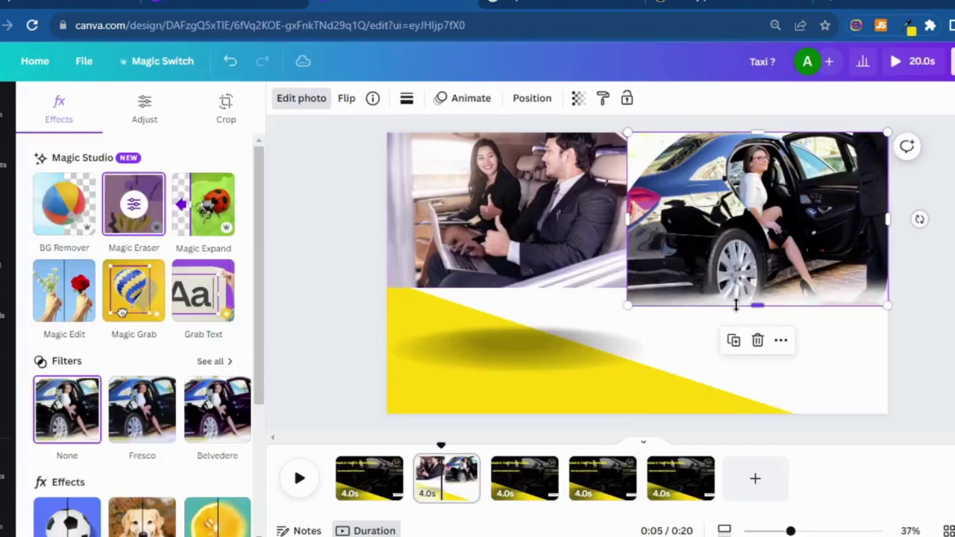
Crop the car photo's bottom edge up to align with the bottom of the passenger photo
{"action": "left_click_drag", "start_coordinate": [758, 297], "coordinate": [758, 288]}
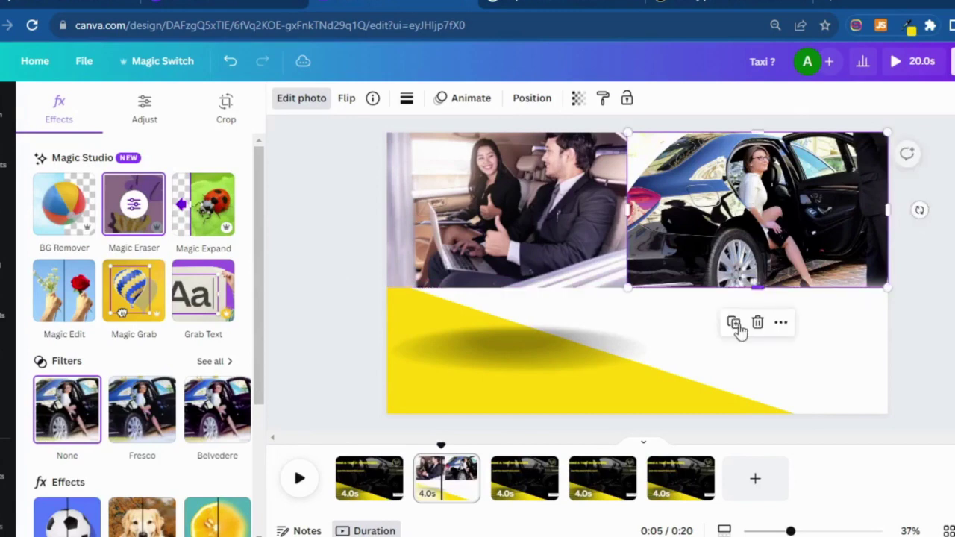
{"action": "left_click", "coordinate": [685, 348]}
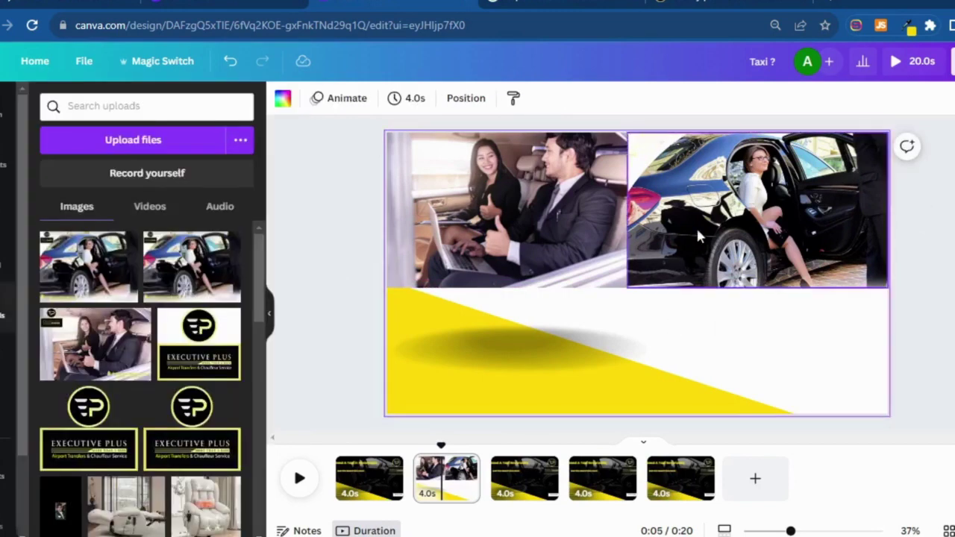
{"action": "left_click", "coordinate": [699, 237]}
{"action": "left_click", "coordinate": [547, 226]}
{"action": "left_click", "coordinate": [679, 326]}
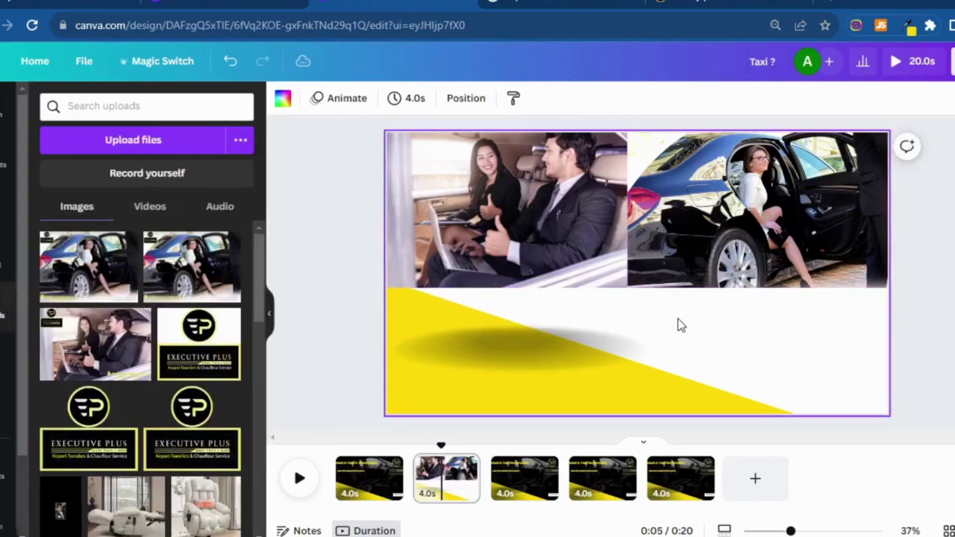
Add a subheading text box and place it in the white area below the car photo
{"action": "left_click", "coordinate": [2, 216]}
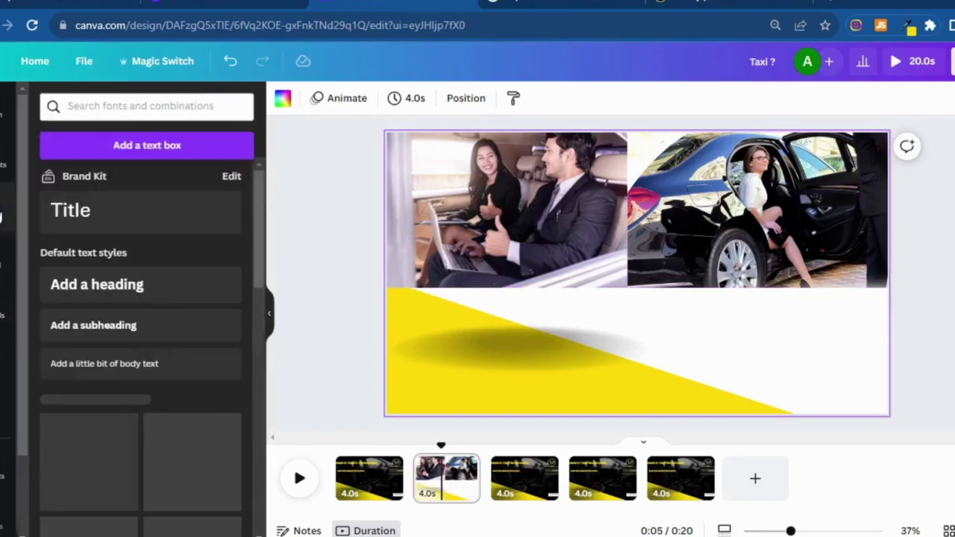
{"action": "left_click", "coordinate": [82, 327]}
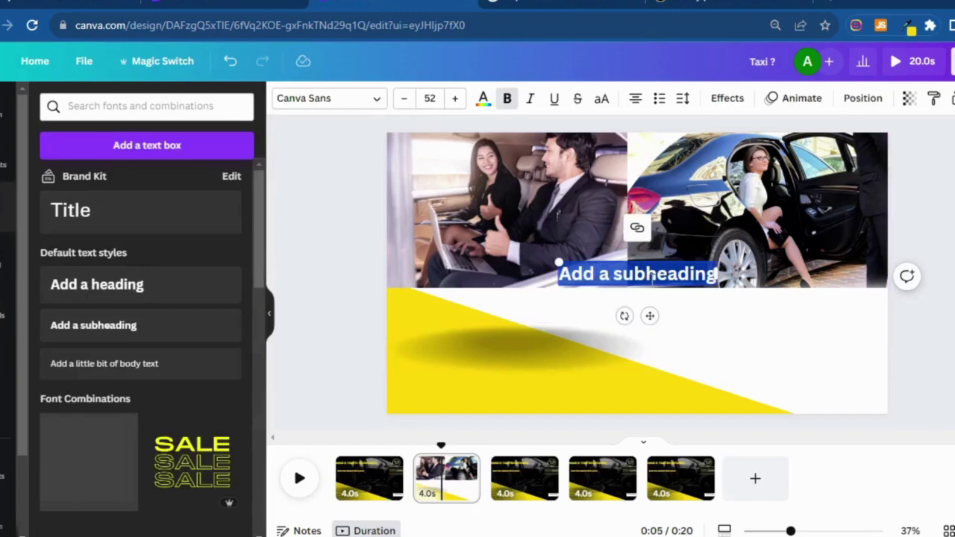
{"action": "left_click_drag", "start_coordinate": [650, 315], "coordinate": [696, 356]}
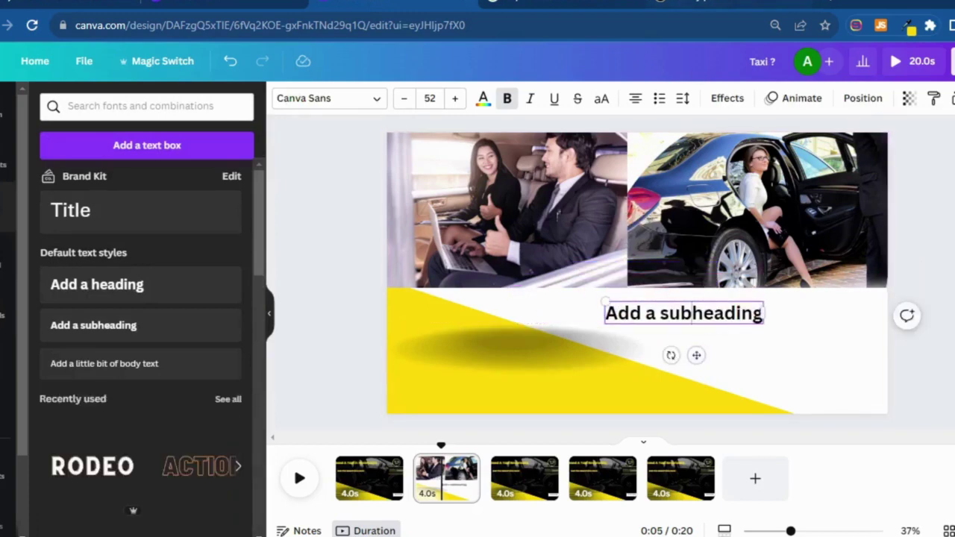
Switch to the Executive Plus website and open its Blog page
{"action": "key", "text": "ctrl+Tab"}
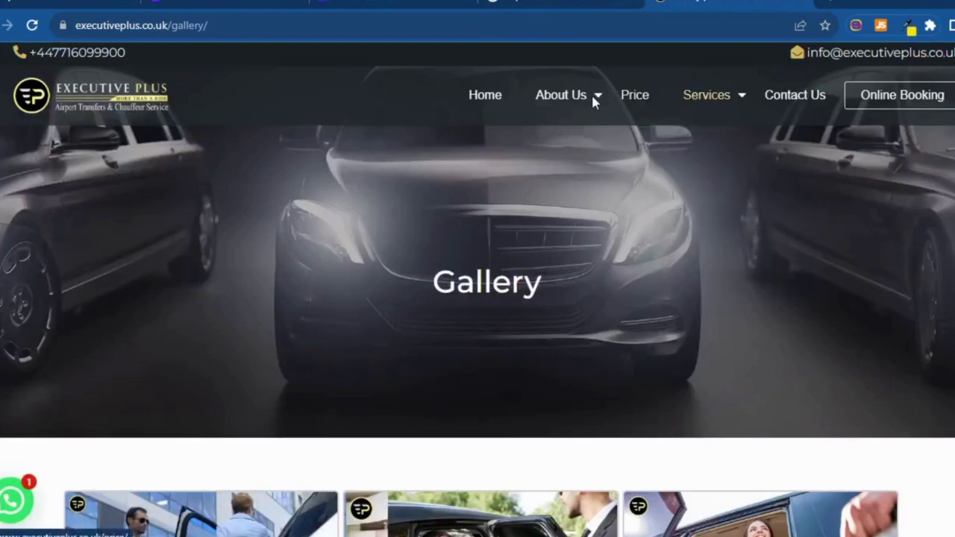
{"action": "mouse_move", "coordinate": [705, 95]}
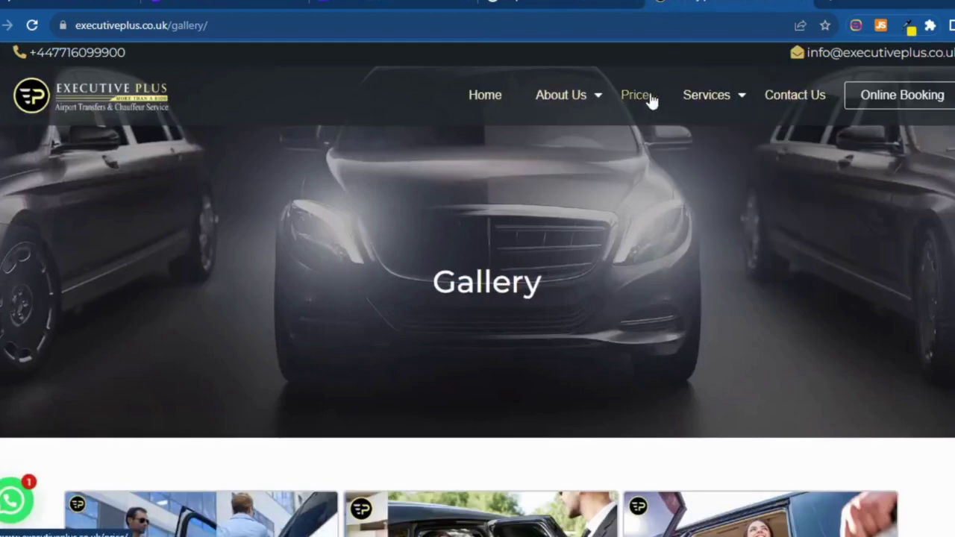
{"action": "mouse_move", "coordinate": [554, 106]}
{"action": "left_click", "coordinate": [552, 136]}
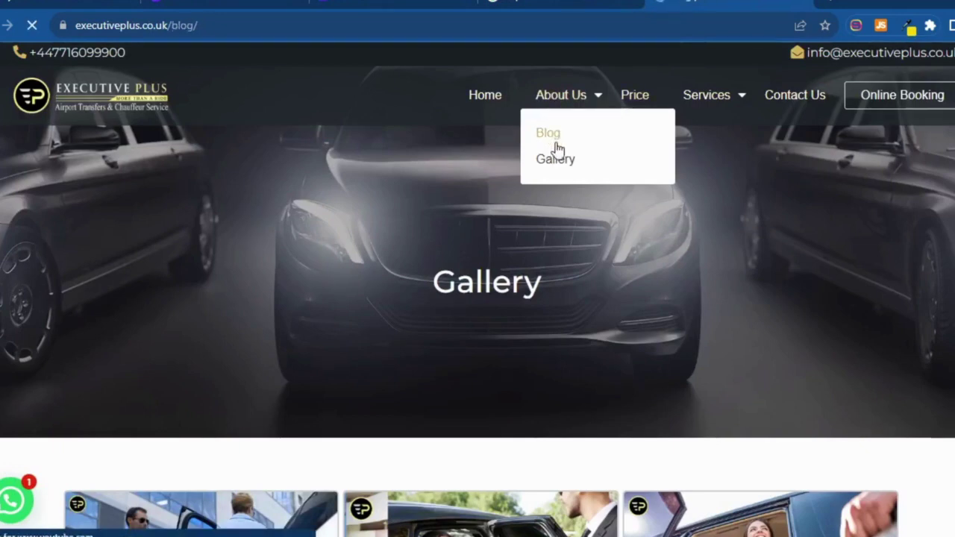
Open the website's Services page and copy the phrase "Reliable Airport Transfers in Sevenoaks" from the second paragraph
{"action": "scroll", "coordinate": [556, 259], "scroll_direction": "down", "scroll_amount": 2}
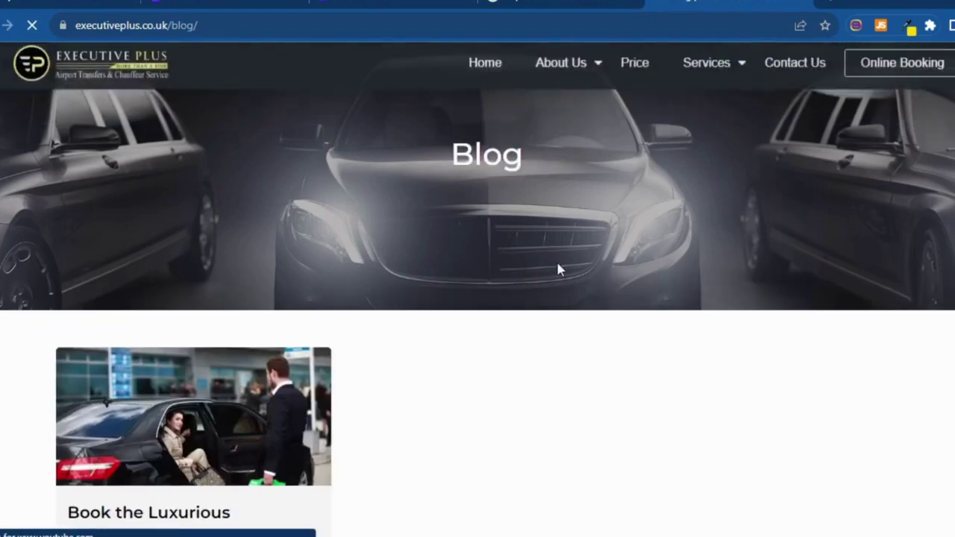
{"action": "scroll", "coordinate": [556, 259], "scroll_direction": "up", "scroll_amount": 2}
{"action": "mouse_move", "coordinate": [714, 97]}
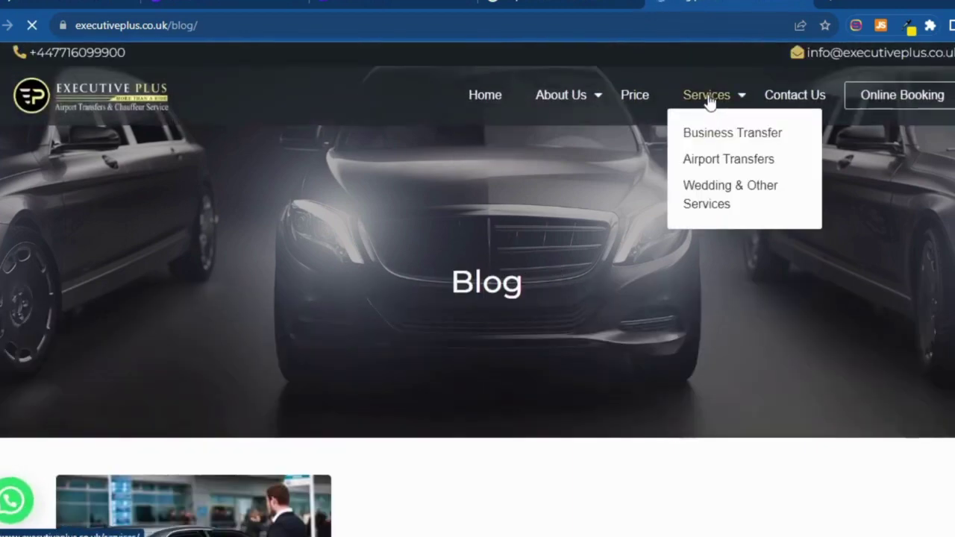
{"action": "scroll", "coordinate": [484, 270], "scroll_direction": "down", "scroll_amount": 4}
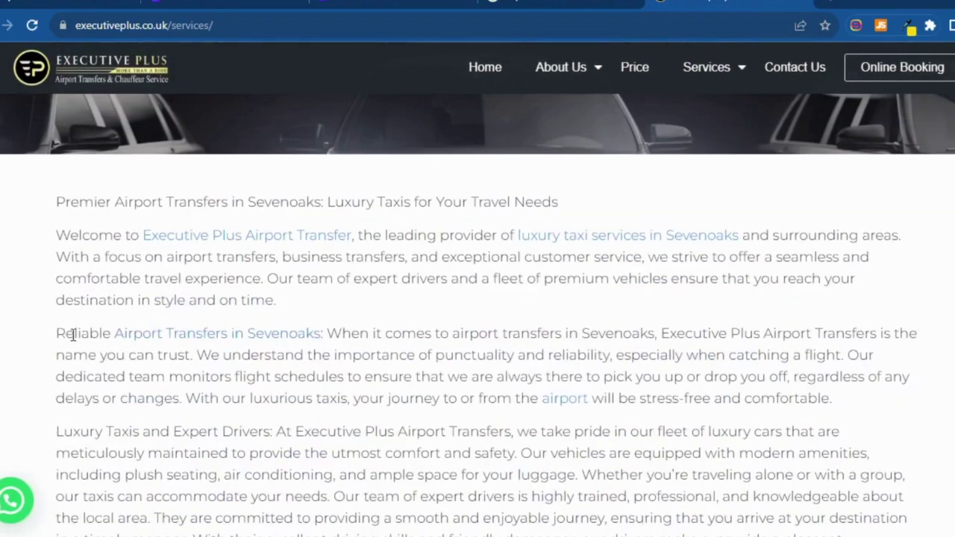
{"action": "left_click_drag", "start_coordinate": [57, 334], "coordinate": [302, 335]}
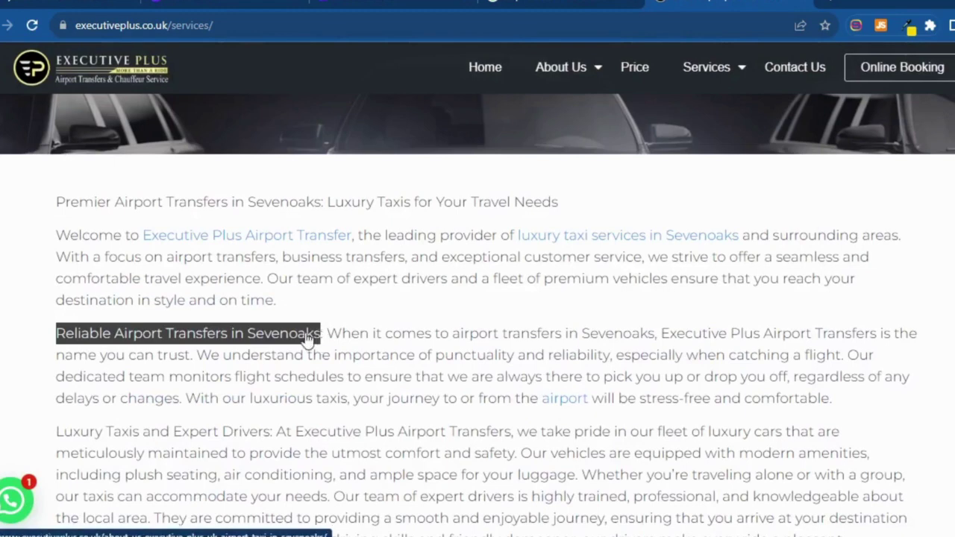
{"action": "right_click", "coordinate": [304, 334]}
{"action": "left_click", "coordinate": [351, 231]}
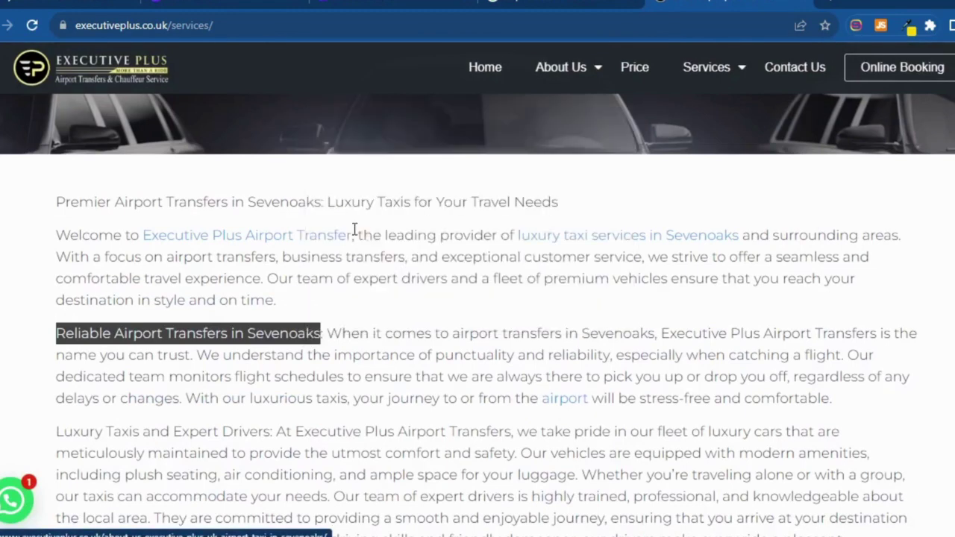
Paste the copied phrase into a new browser tab's address bar as plain text and select all of it
{"action": "left_click", "coordinate": [827, 4]}
{"action": "key", "text": "ctrl+v"}
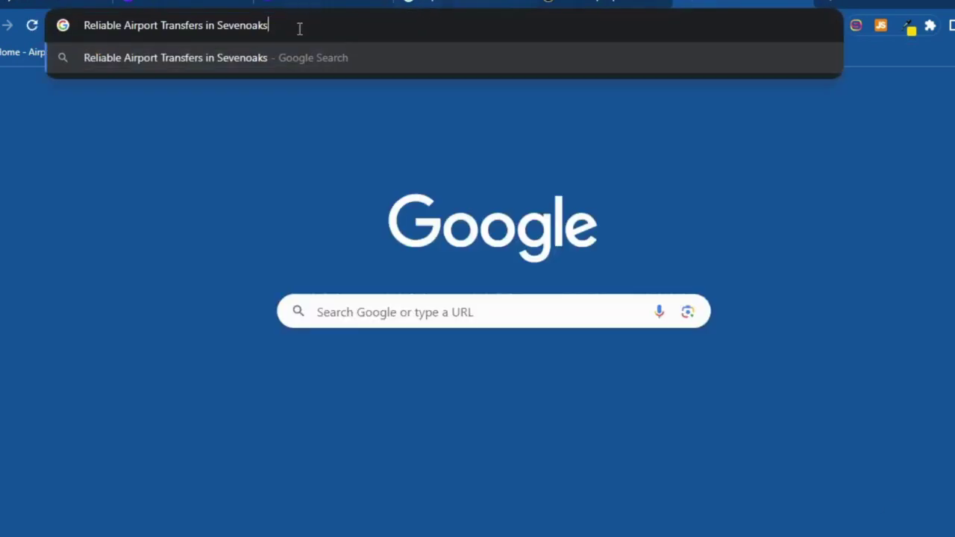
{"action": "key", "text": "ctrl+a"}
Switch to Canva, replace the subheading placeholder with "Reliable Airport Transfers in Sevenoaks" and move it against the page's right edge
{"action": "left_click", "coordinate": [131, 10]}
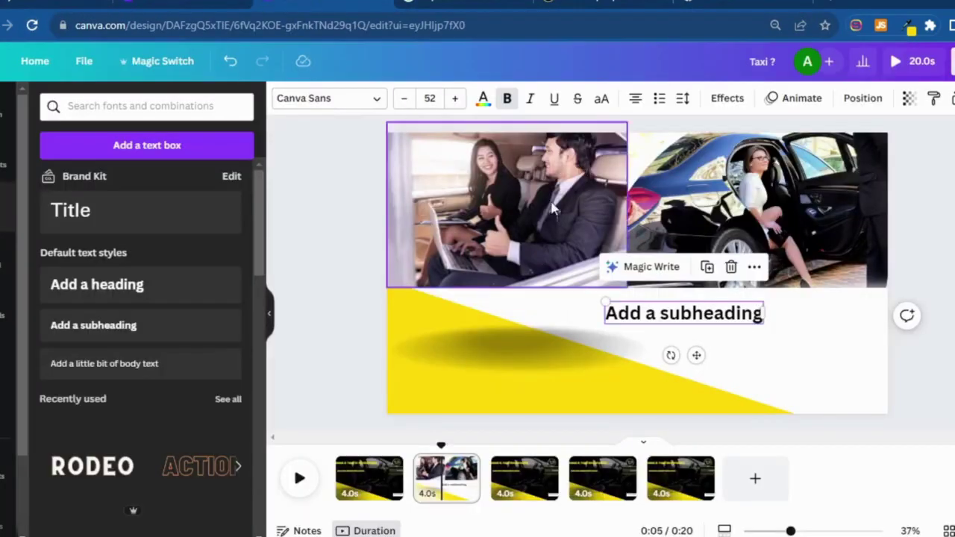
{"action": "double_click", "coordinate": [629, 315]}
{"action": "key", "text": "ctrl+v"}
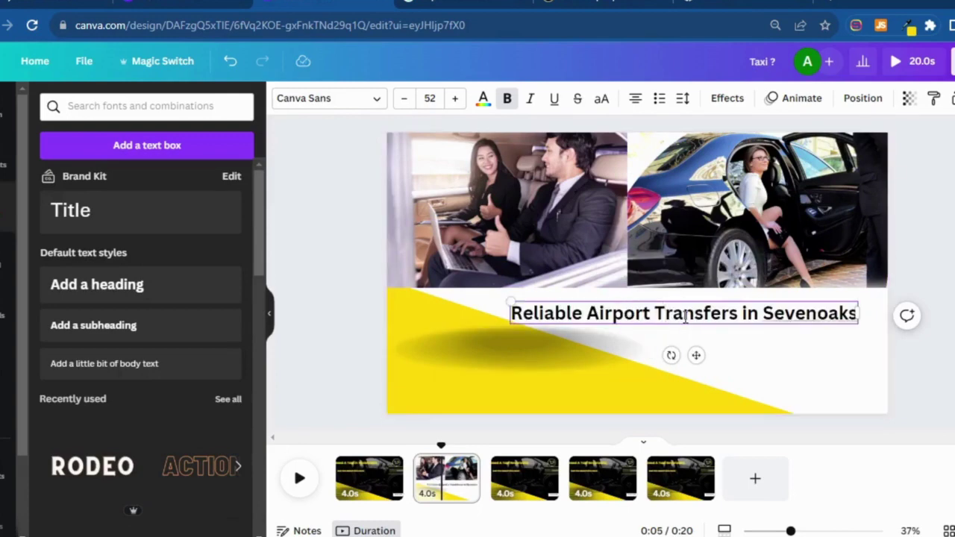
{"action": "left_click", "coordinate": [716, 358]}
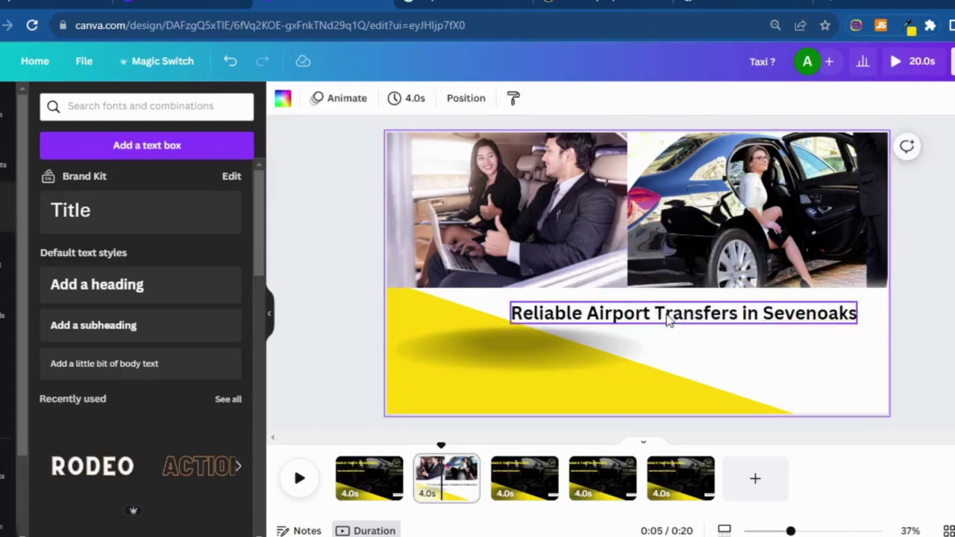
{"action": "left_click_drag", "start_coordinate": [665, 315], "coordinate": [693, 314]}
{"action": "left_click", "coordinate": [765, 364]}
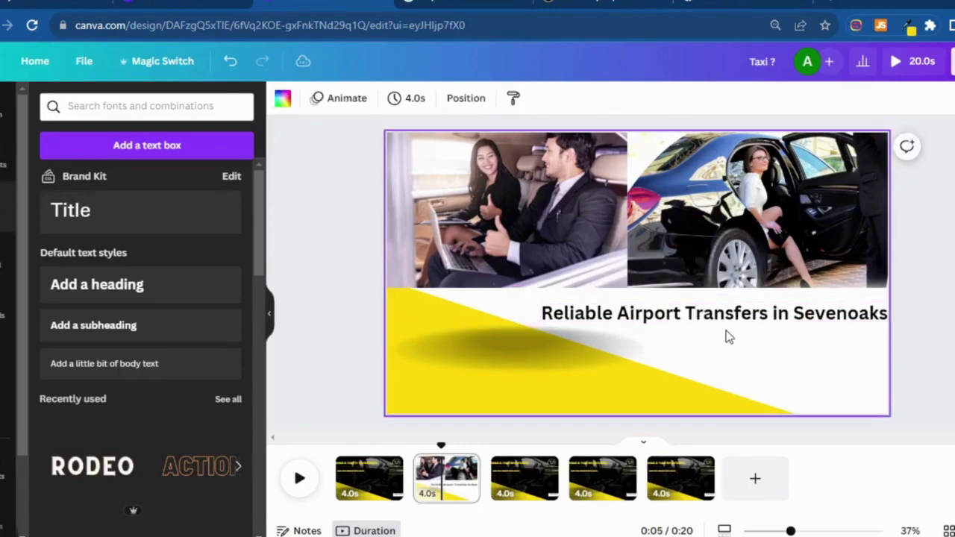
Reduce the heading's font size so that it fits inside the white area below the car photo
{"action": "left_click", "coordinate": [711, 327]}
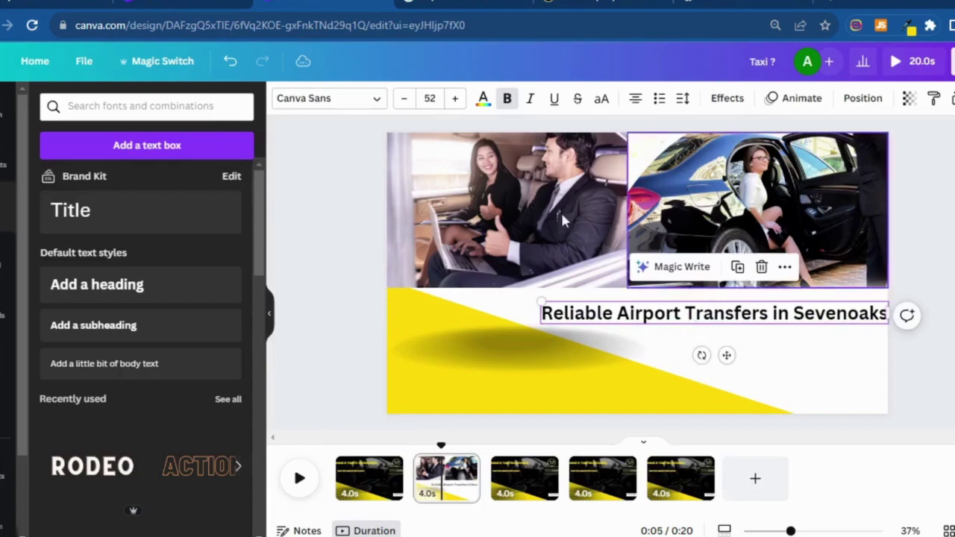
{"action": "left_click", "coordinate": [405, 102]}
{"action": "triple_click", "coordinate": [405, 103]}
{"action": "triple_click", "coordinate": [405, 103]}
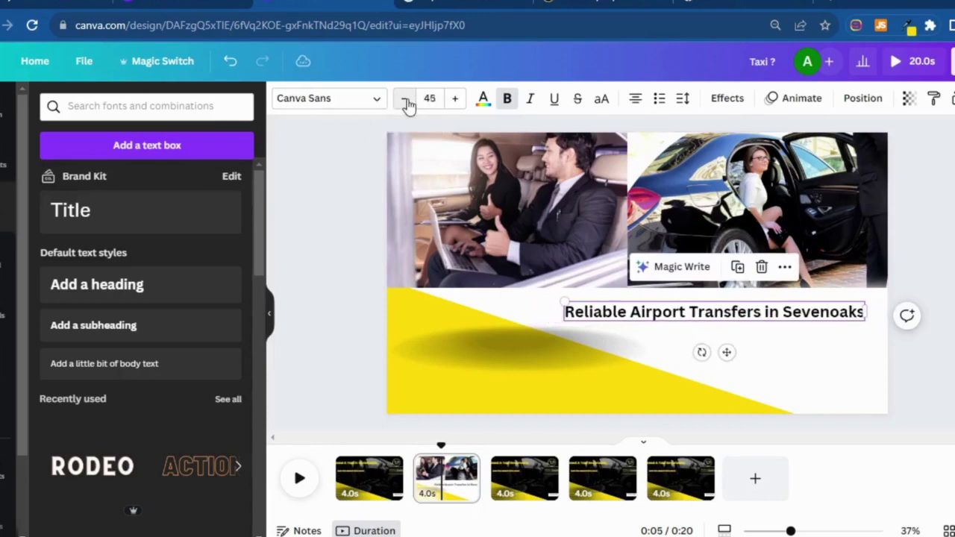
{"action": "triple_click", "coordinate": [405, 103]}
{"action": "left_click", "coordinate": [405, 103]}
{"action": "left_click", "coordinate": [761, 349]}
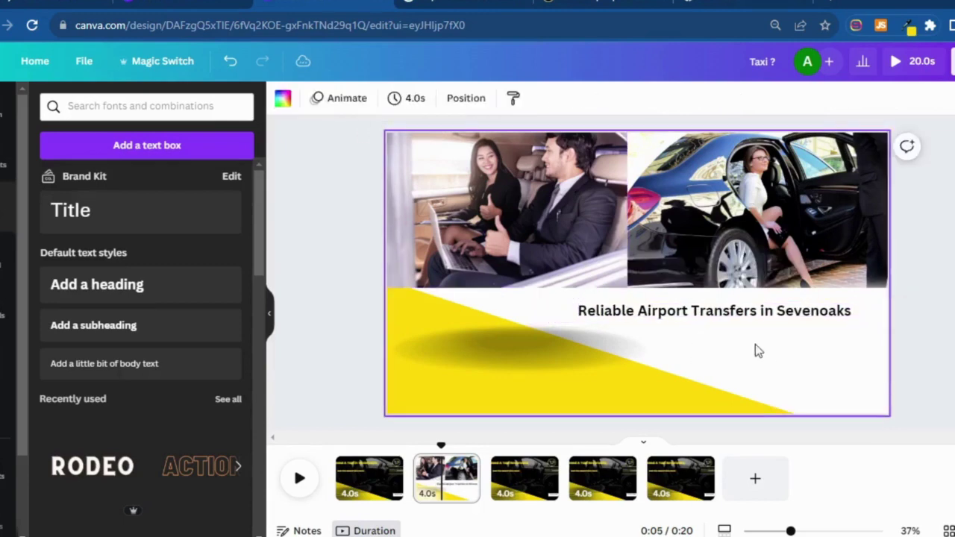
Copy the Services page passage from "When it comes to airport transfers in Sevenoaks" through "especially when catching a flight."
{"action": "left_click", "coordinate": [645, 9]}
{"action": "scroll", "coordinate": [420, 339], "scroll_direction": "down", "scroll_amount": 1}
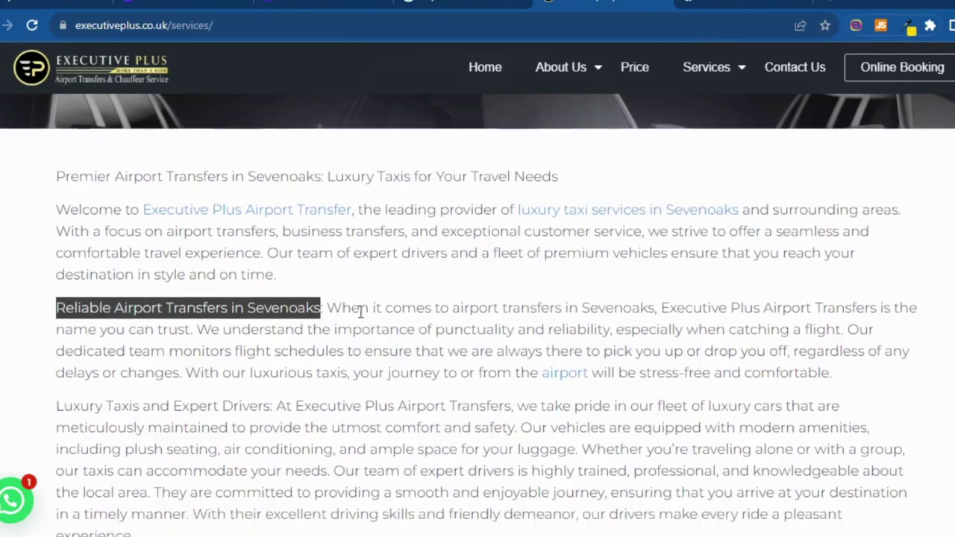
{"action": "left_click_drag", "start_coordinate": [327, 307], "coordinate": [844, 329]}
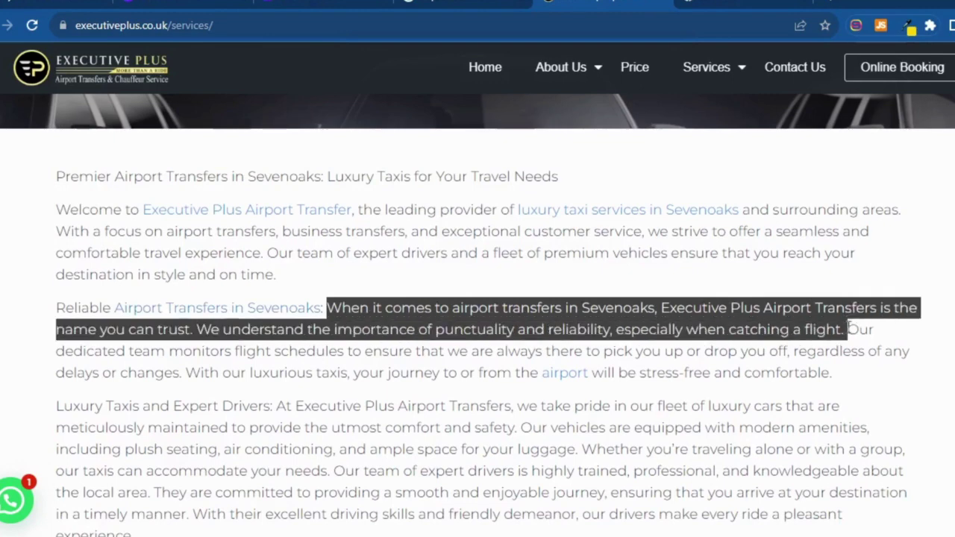
{"action": "right_click", "coordinate": [844, 329]}
{"action": "left_click", "coordinate": [840, 338]}
{"action": "left_click", "coordinate": [932, 2]}
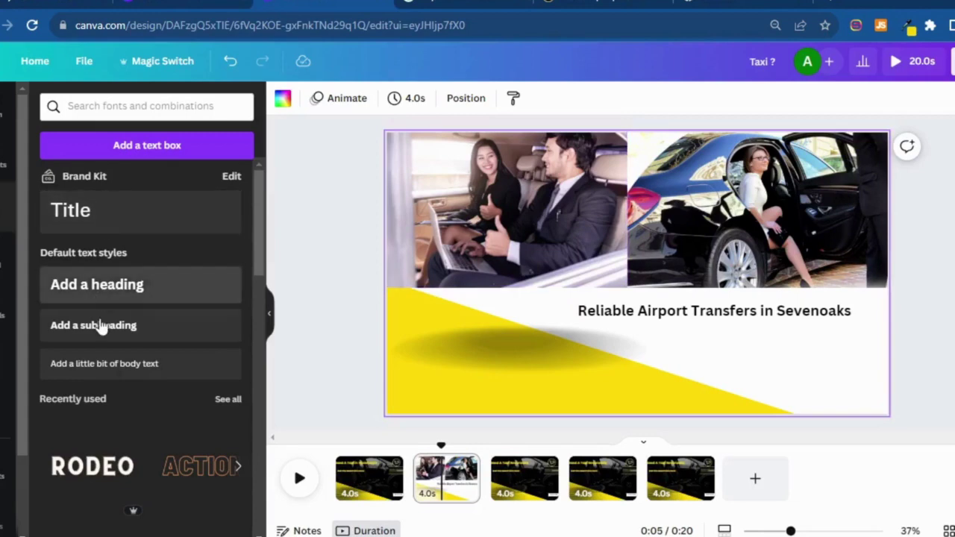
{"action": "left_click", "coordinate": [147, 145]}
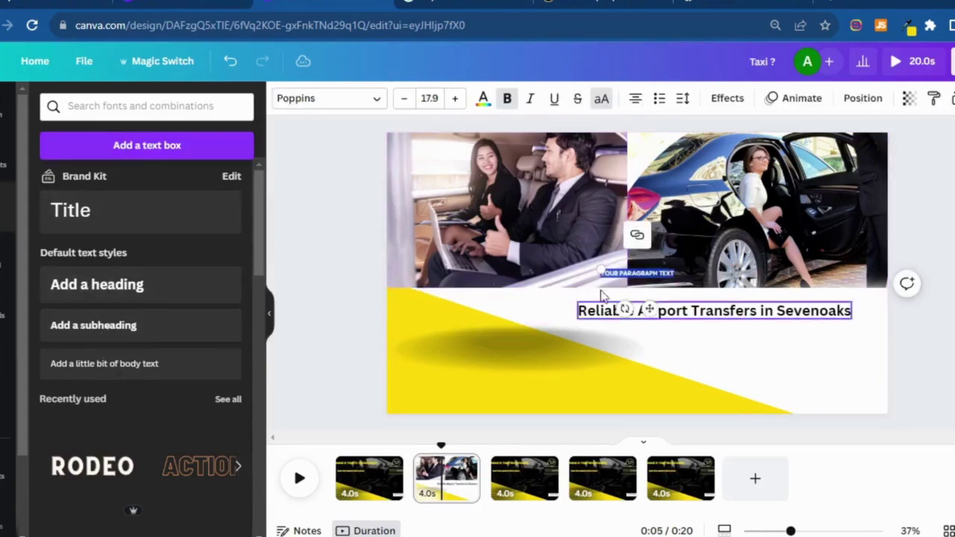
{"action": "double_click", "coordinate": [645, 275]}
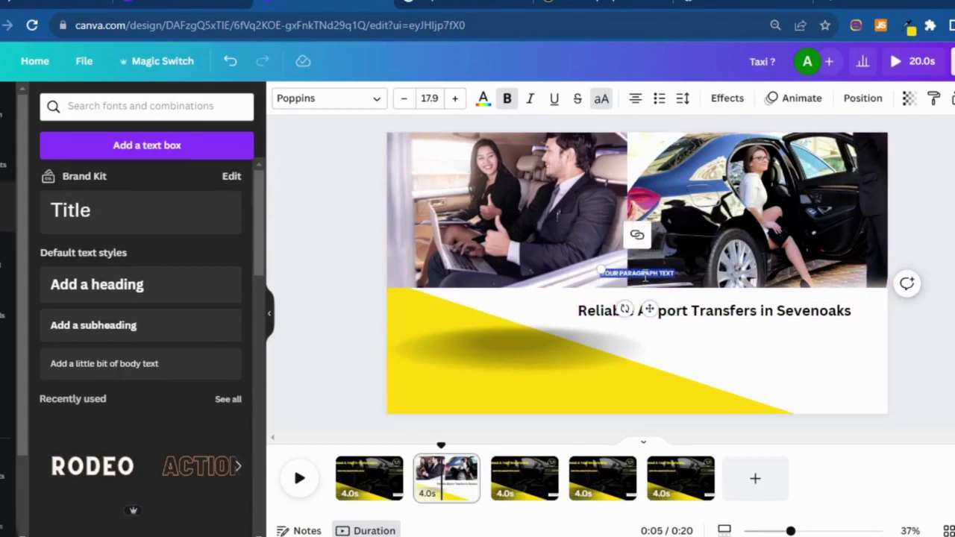
{"action": "key", "text": "ctrl+z"}
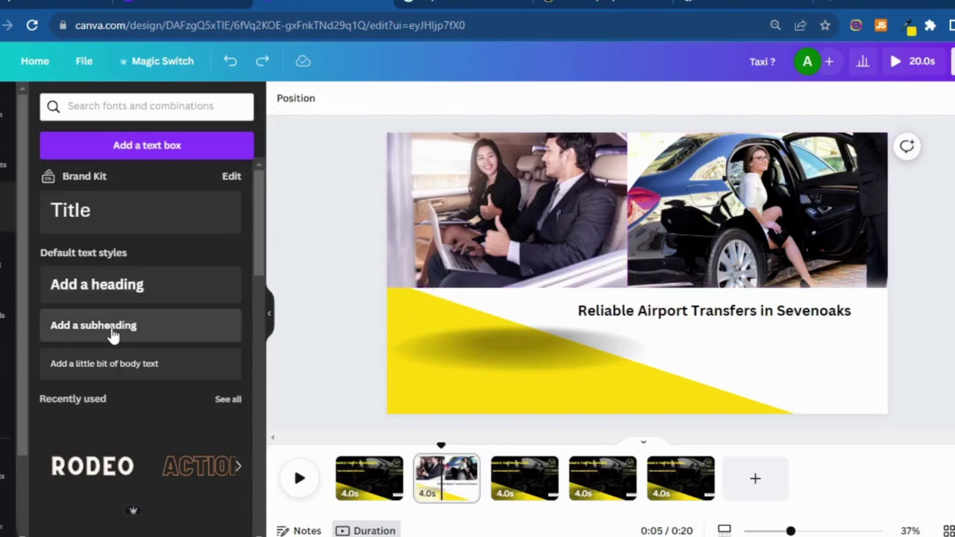
Add a body text box, place it below the heading and paste the copied airport transfers passage into it
{"action": "left_click", "coordinate": [121, 365]}
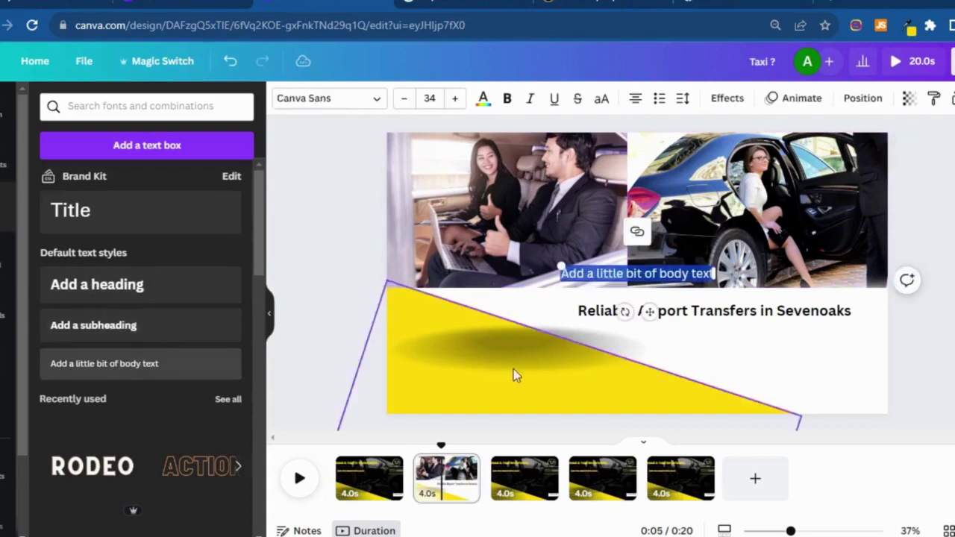
{"action": "left_click_drag", "start_coordinate": [715, 274], "coordinate": [736, 391]}
{"action": "key", "text": "ctrl+v"}
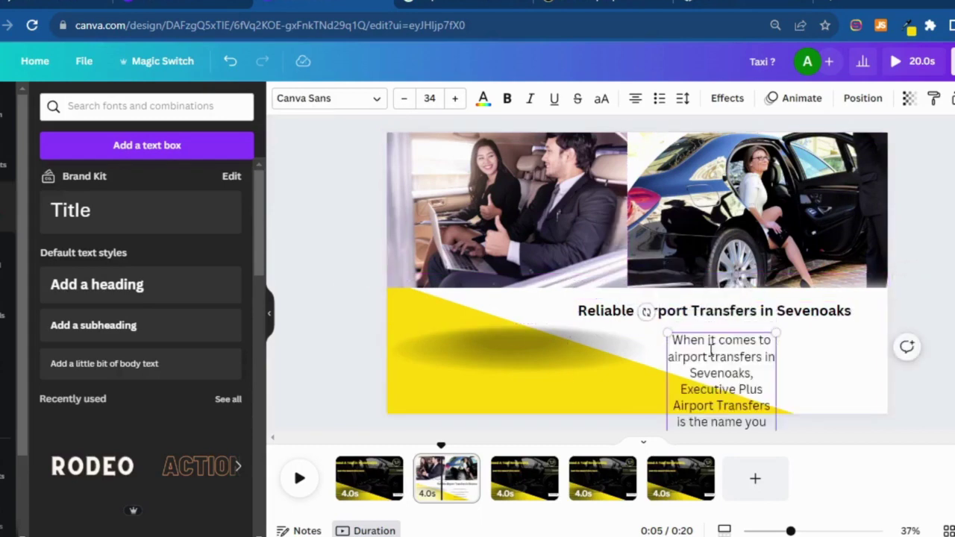
Try to scale down the pasted body text by its corner and check its full length below the page
{"action": "left_click_drag", "start_coordinate": [741, 358], "coordinate": [756, 339]}
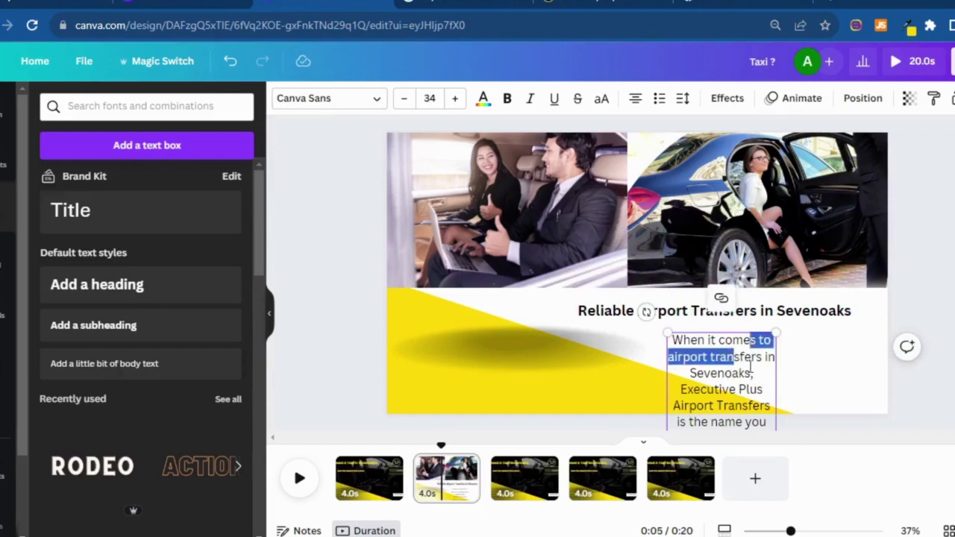
{"action": "left_click", "coordinate": [753, 373]}
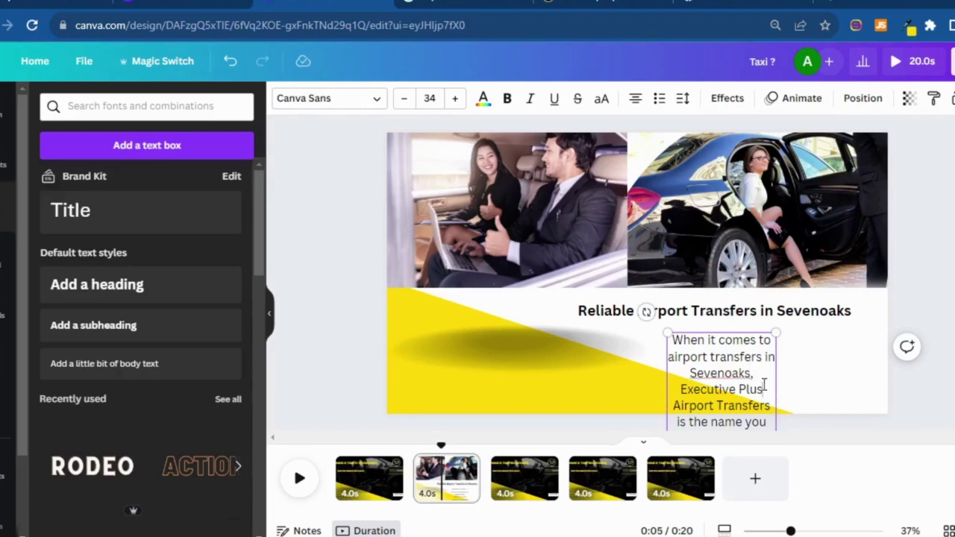
{"action": "left_click_drag", "start_coordinate": [768, 382], "coordinate": [729, 364]}
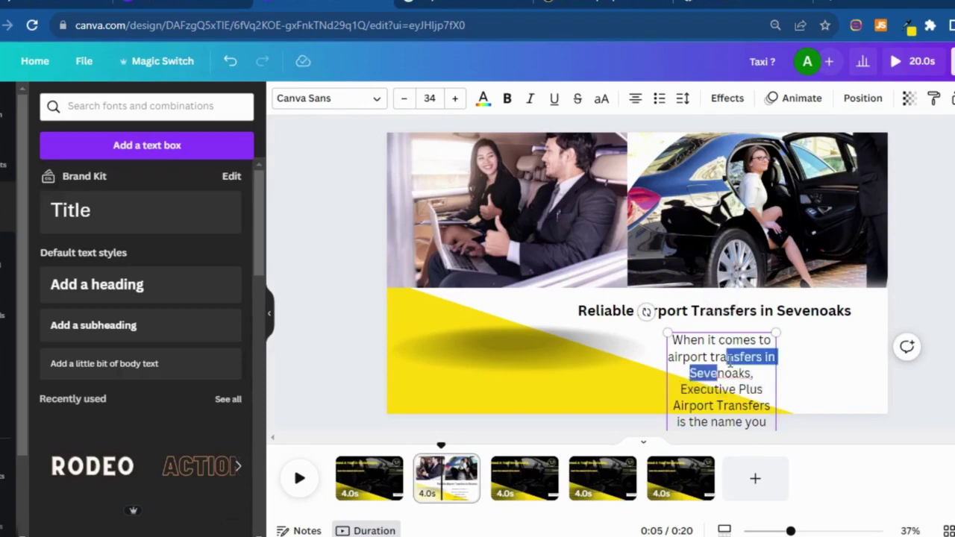
{"action": "left_click_drag", "start_coordinate": [776, 333], "coordinate": [792, 393]}
{"action": "scroll", "coordinate": [793, 393], "scroll_direction": "down", "scroll_amount": 5}
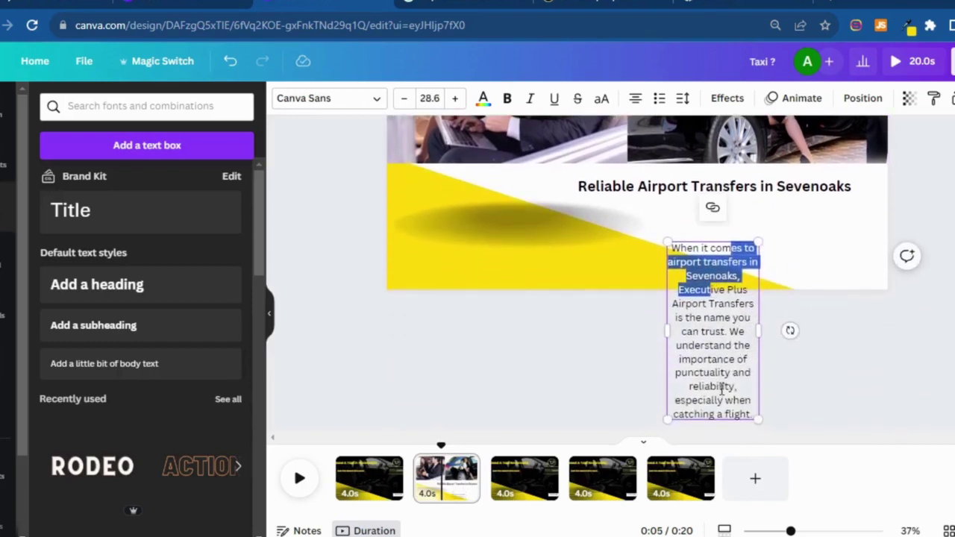
Undo the resizing, pasting and placement of the body text box and deselect it
{"action": "key", "text": "ctrl+z"}
{"action": "key", "text": "ctrl+z"}
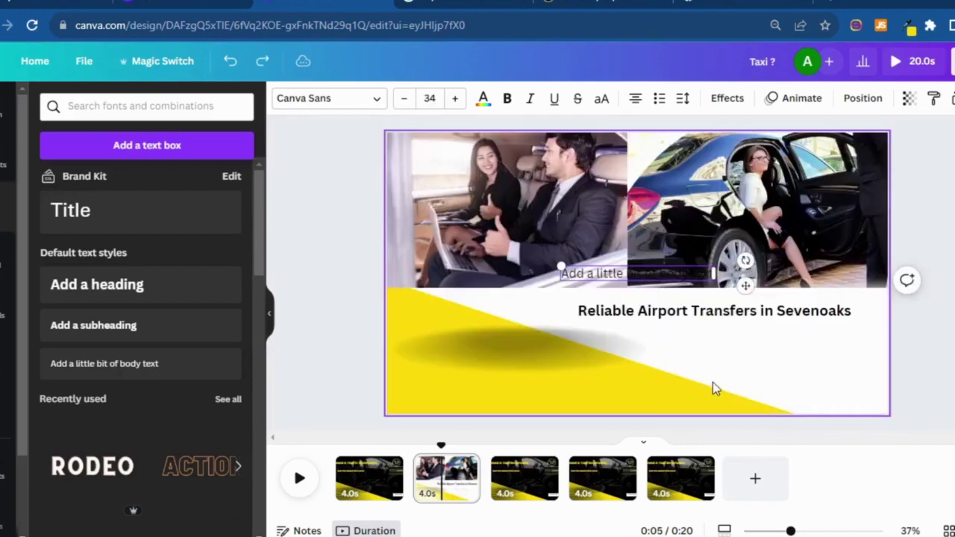
{"action": "left_click", "coordinate": [718, 316]}
{"action": "left_click", "coordinate": [757, 361]}
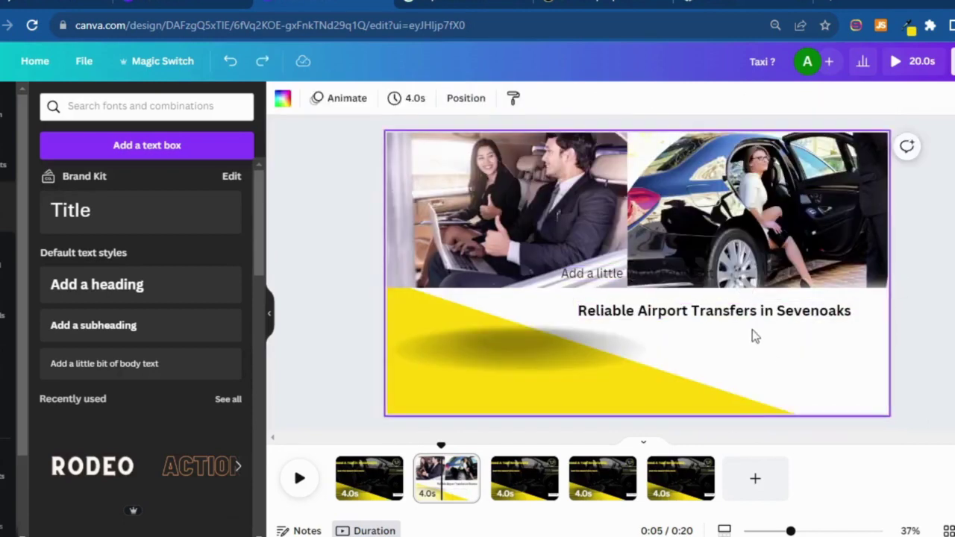
Add another subheading text box and place it below the "Reliable Airport Transfers in Sevenoaks" heading
{"action": "left_click", "coordinate": [111, 328]}
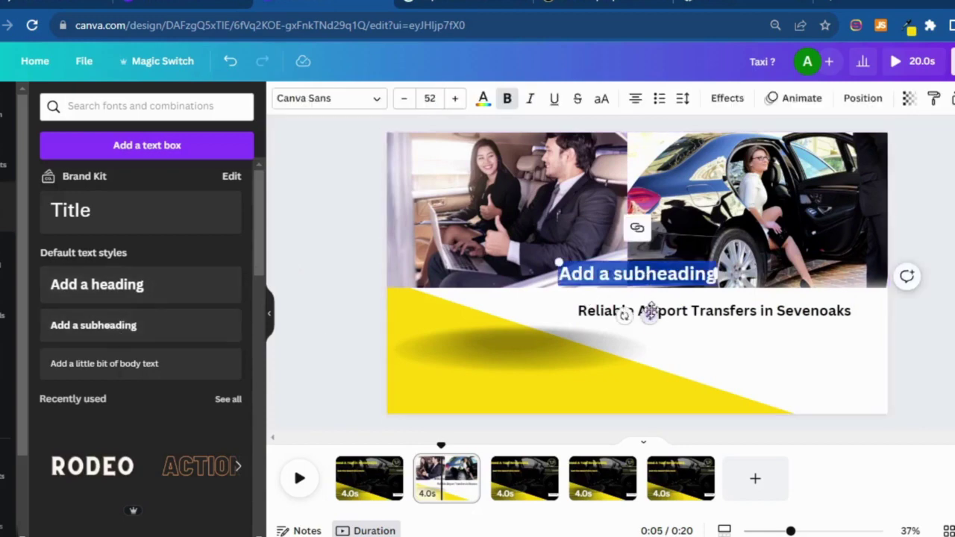
{"action": "left_click_drag", "start_coordinate": [649, 315], "coordinate": [755, 389]}
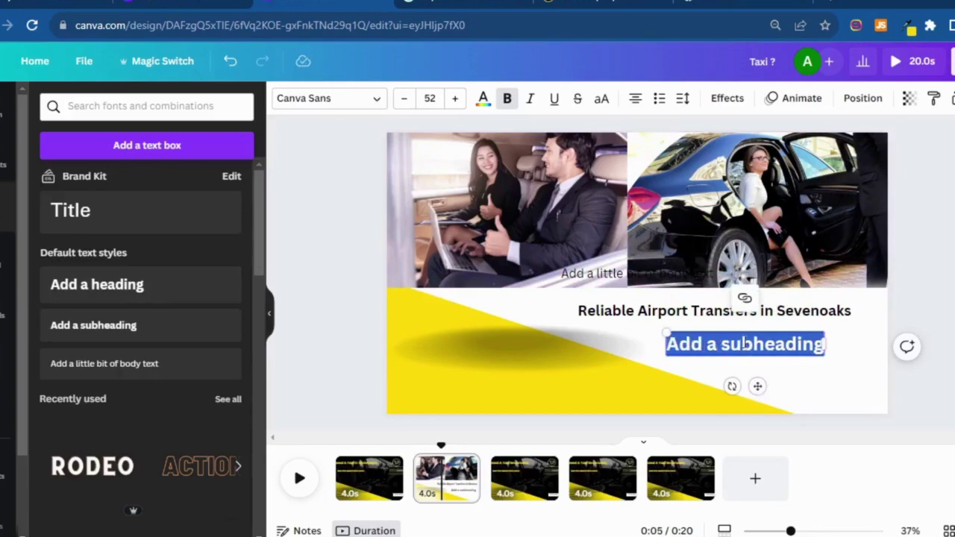
Return to the website's Services page and copy only the sentence from "When it comes to airport transfers" through "the name you can trust."
{"action": "key", "text": "ctrl+Tab"}
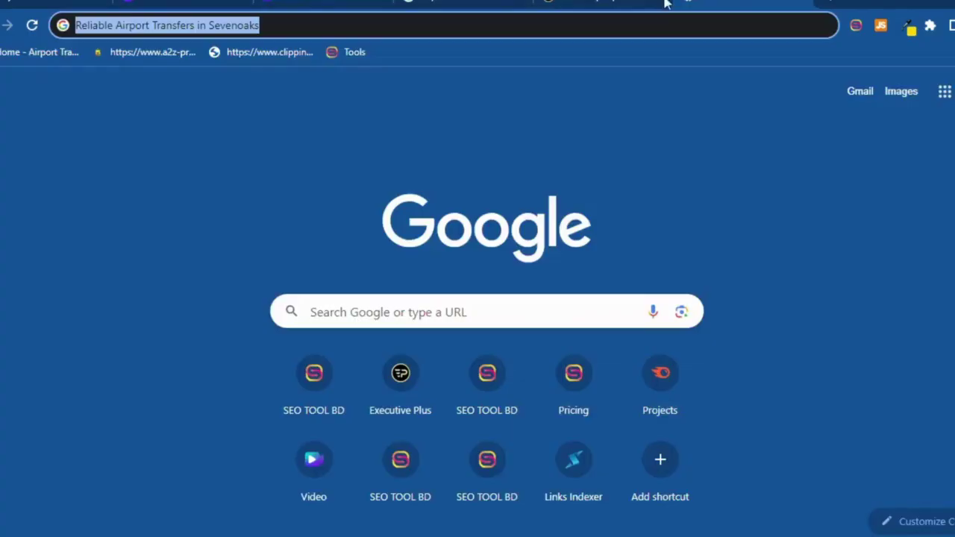
{"action": "key", "text": "ctrl+shift+Tab"}
{"action": "key", "text": "ctrl+shift+Tab"}
{"action": "key", "text": "ctrl+Tab"}
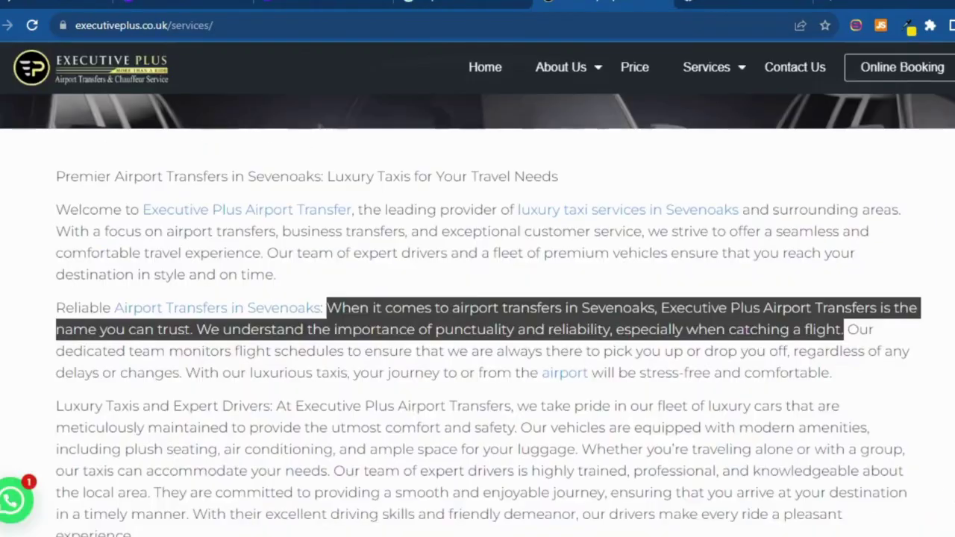
{"action": "left_click", "coordinate": [494, 304]}
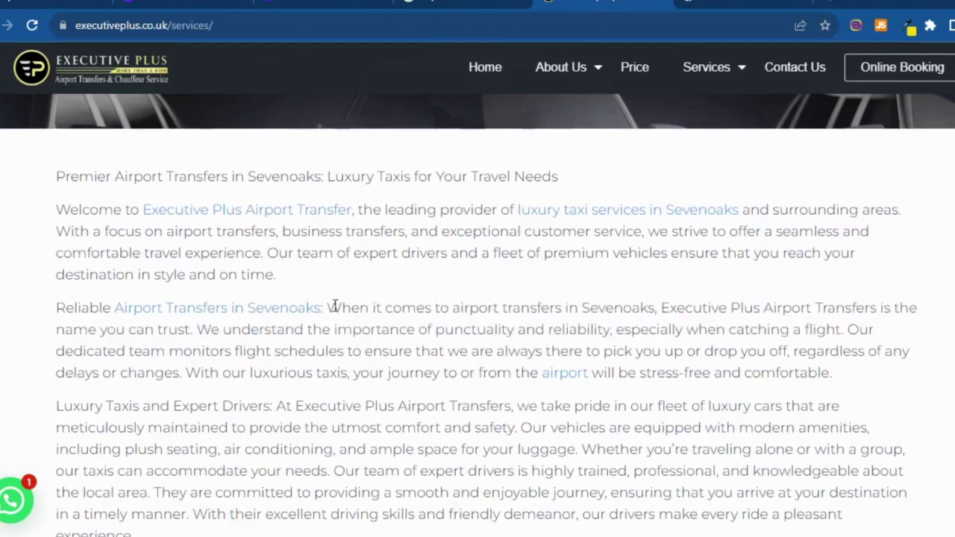
{"action": "left_click_drag", "start_coordinate": [335, 306], "coordinate": [187, 329]}
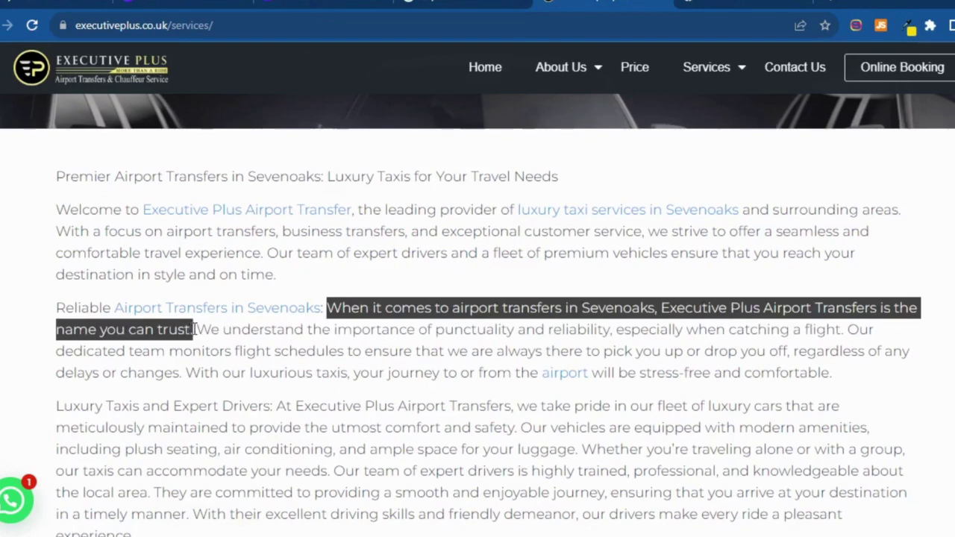
{"action": "right_click", "coordinate": [193, 329]}
{"action": "left_click", "coordinate": [213, 336]}
In Canva, replace the lower subheading with "When it comes to airport transfers in Sevenoaks, Executive Plus Airport Transfers is the name you can trust."
{"action": "key", "text": "ctrl+3"}
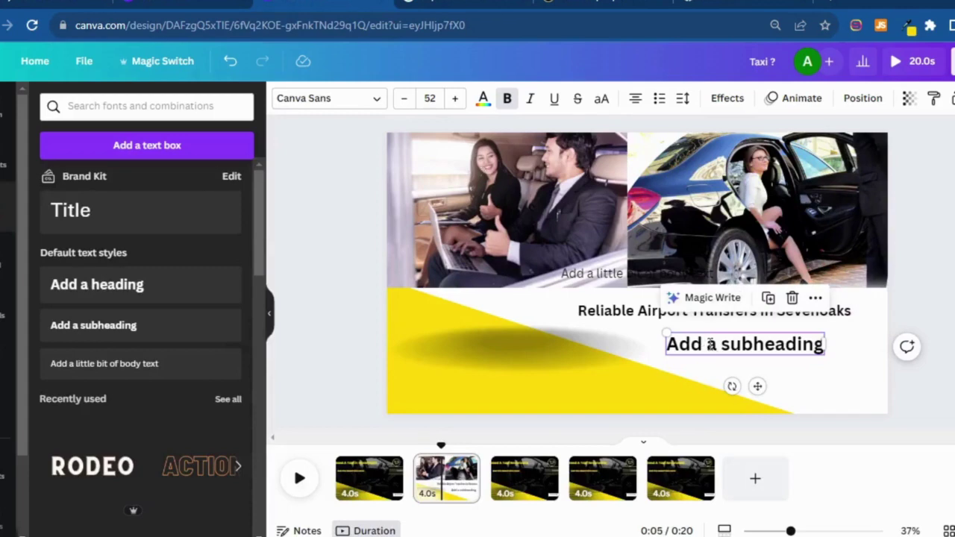
{"action": "double_click", "coordinate": [711, 344]}
{"action": "type", "text": "When it comes to airport transfers in Sevenoaks, Executive Plus Airport Transfers is the name you can trust."}
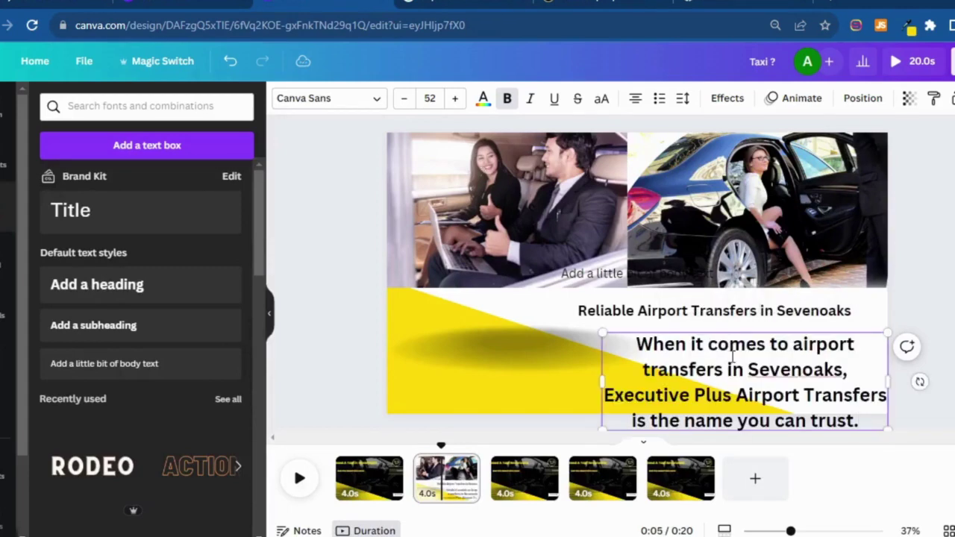
Reduce the font size of the description below the "Reliable Airport Transfers in Sevenoaks" heading to 28 and deselect it
{"action": "left_click", "coordinate": [403, 99]}
{"action": "left_click", "coordinate": [404, 99]}
{"action": "left_click", "coordinate": [404, 99]}
{"action": "left_click", "coordinate": [404, 100]}
{"action": "left_click", "coordinate": [403, 100]}
{"action": "left_click", "coordinate": [404, 100]}
{"action": "left_click", "coordinate": [403, 99]}
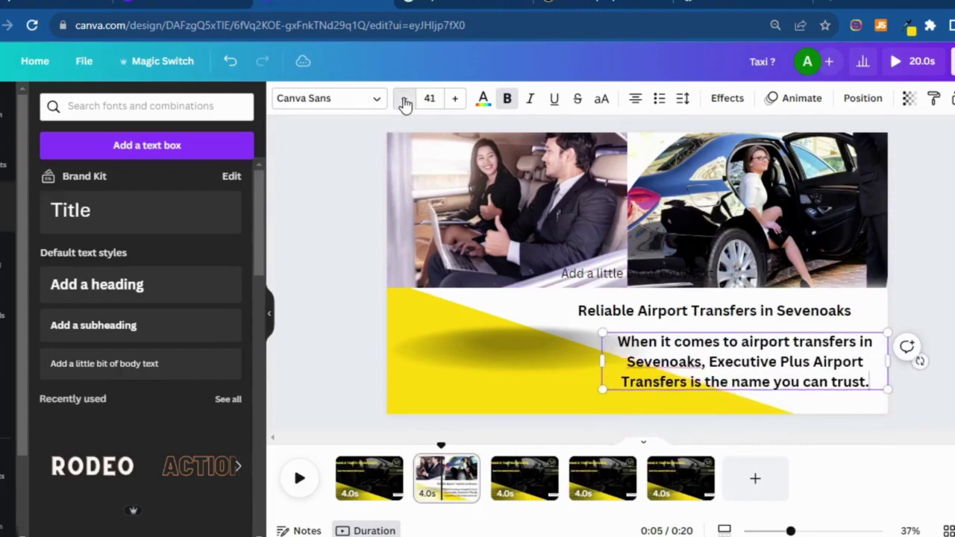
{"action": "left_click", "coordinate": [404, 100]}
{"action": "left_click", "coordinate": [404, 99]}
{"action": "left_click", "coordinate": [404, 99]}
{"action": "left_click", "coordinate": [404, 99]}
{"action": "left_click", "coordinate": [404, 100]}
{"action": "left_click", "coordinate": [403, 99]}
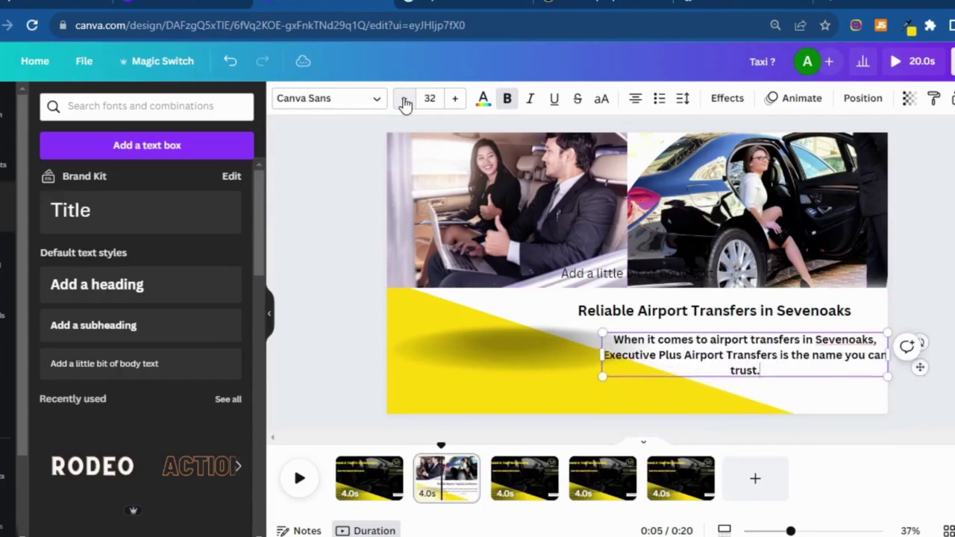
{"action": "left_click", "coordinate": [404, 99]}
{"action": "left_click", "coordinate": [404, 100]}
{"action": "left_click", "coordinate": [403, 99]}
{"action": "left_click", "coordinate": [403, 100]}
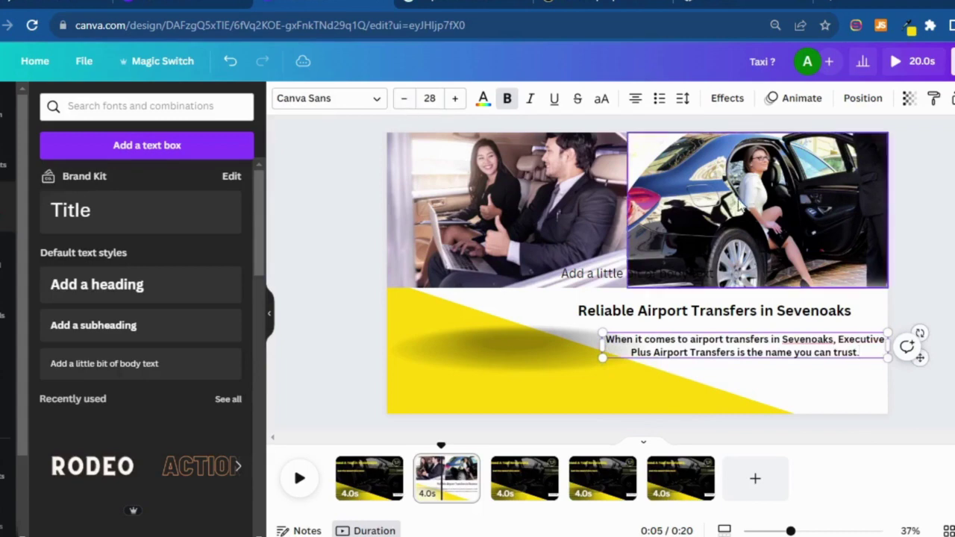
{"action": "left_click", "coordinate": [794, 396]}
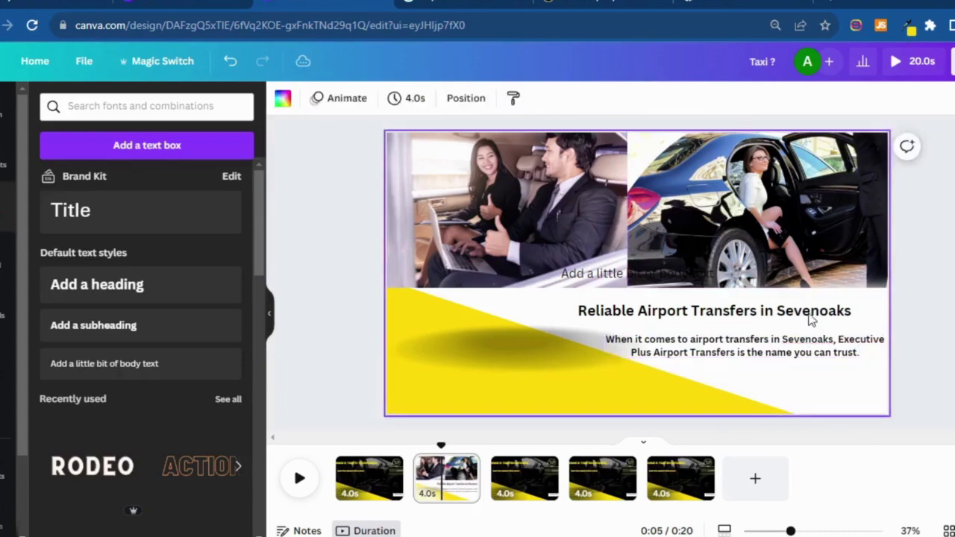
{"action": "left_click", "coordinate": [789, 353]}
{"action": "left_click", "coordinate": [842, 382]}
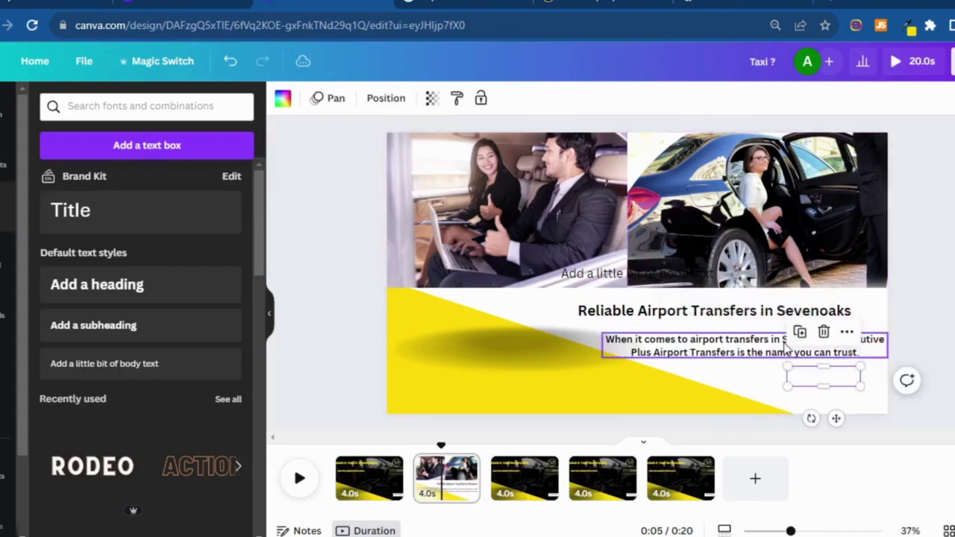
{"action": "left_click", "coordinate": [746, 349]}
{"action": "left_click", "coordinate": [664, 312]}
{"action": "left_click", "coordinate": [749, 353]}
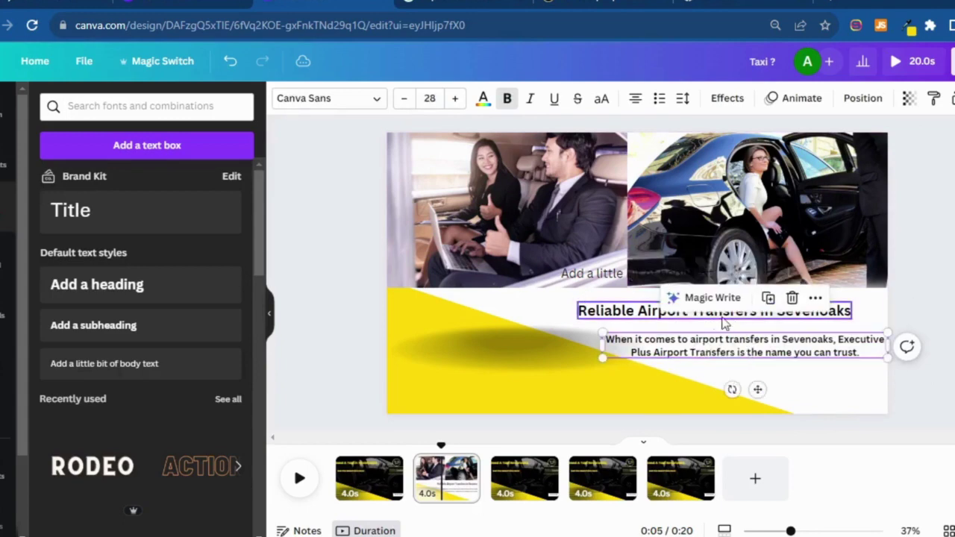
Delete the leftover "Add a little bit of body text" placeholder overlapping the two photos
{"action": "left_click", "coordinate": [844, 398]}
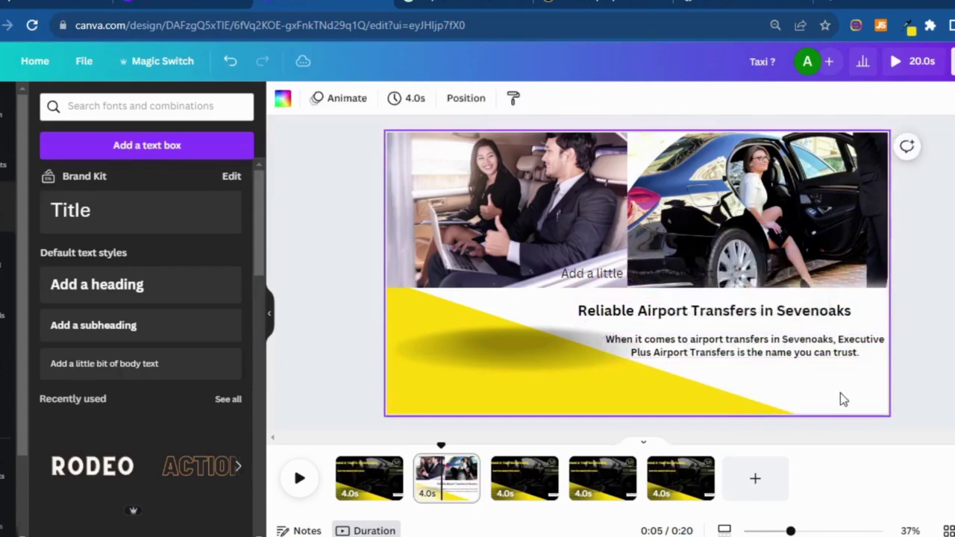
{"action": "left_click", "coordinate": [592, 273]}
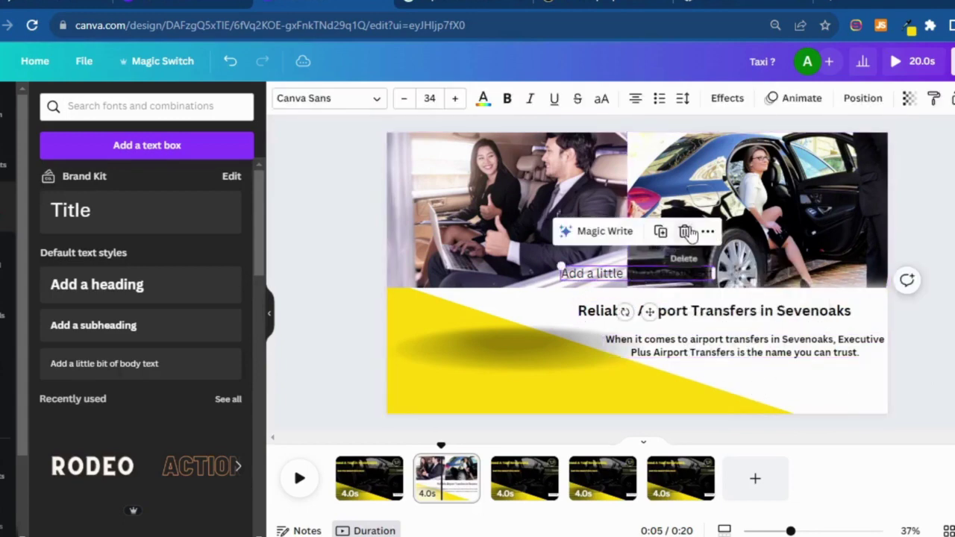
{"action": "left_click", "coordinate": [685, 232]}
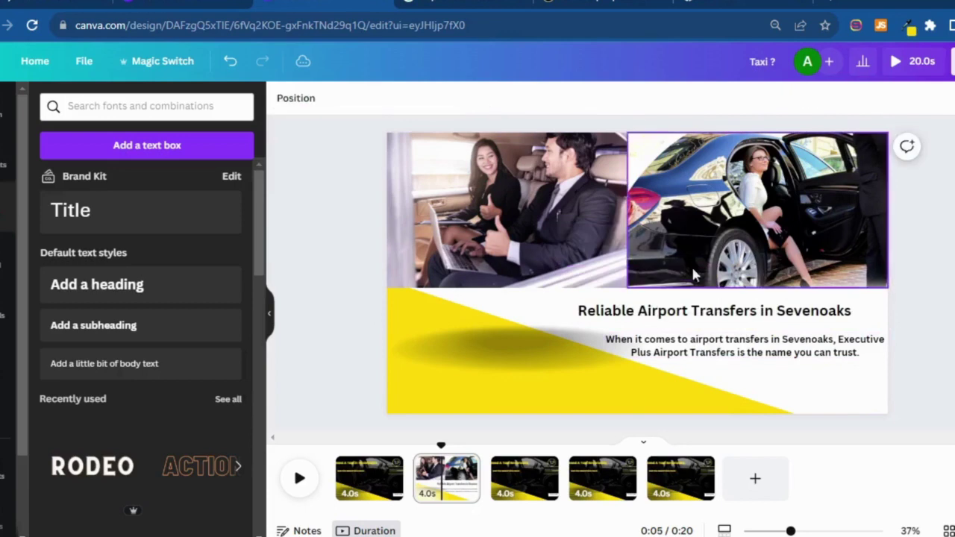
Delete the three black "Need A Taxi Sevenoaks" pages that follow the second page
{"action": "left_click", "coordinate": [521, 487]}
{"action": "left_click", "coordinate": [791, 224]}
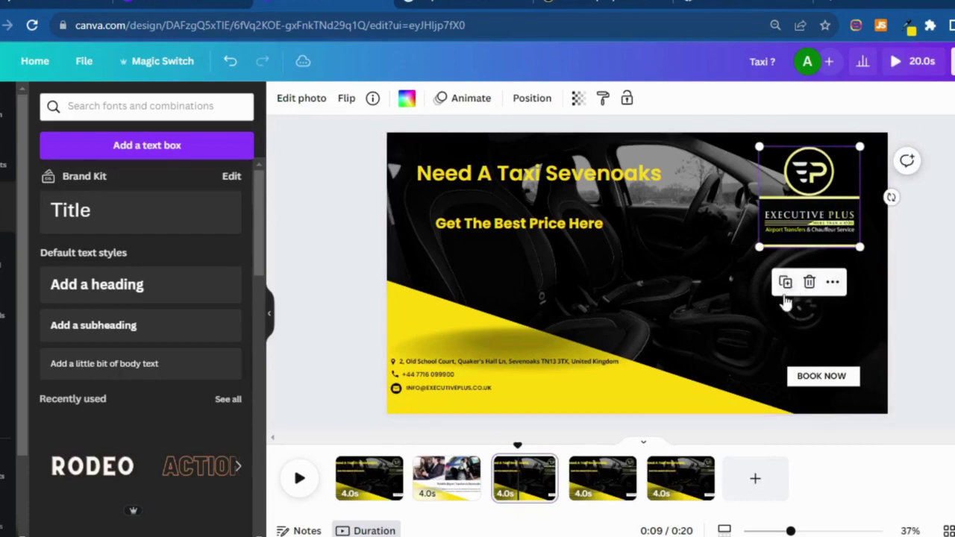
{"action": "left_click", "coordinate": [546, 467]}
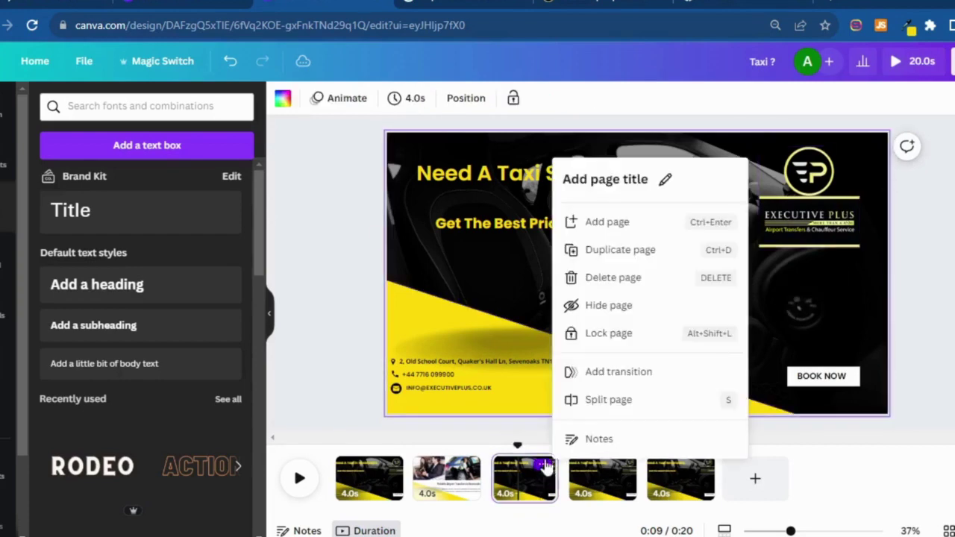
{"action": "left_click", "coordinate": [610, 283]}
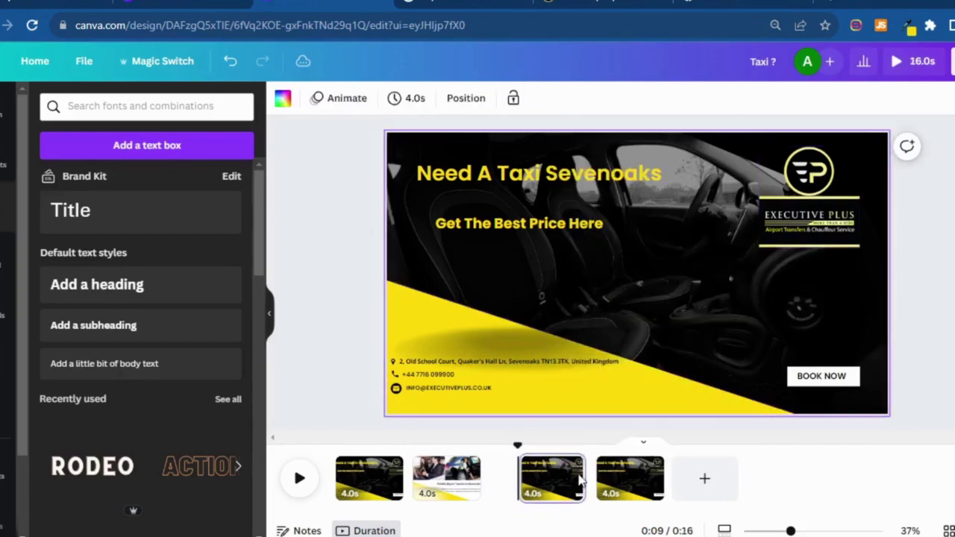
{"action": "left_click", "coordinate": [545, 467]}
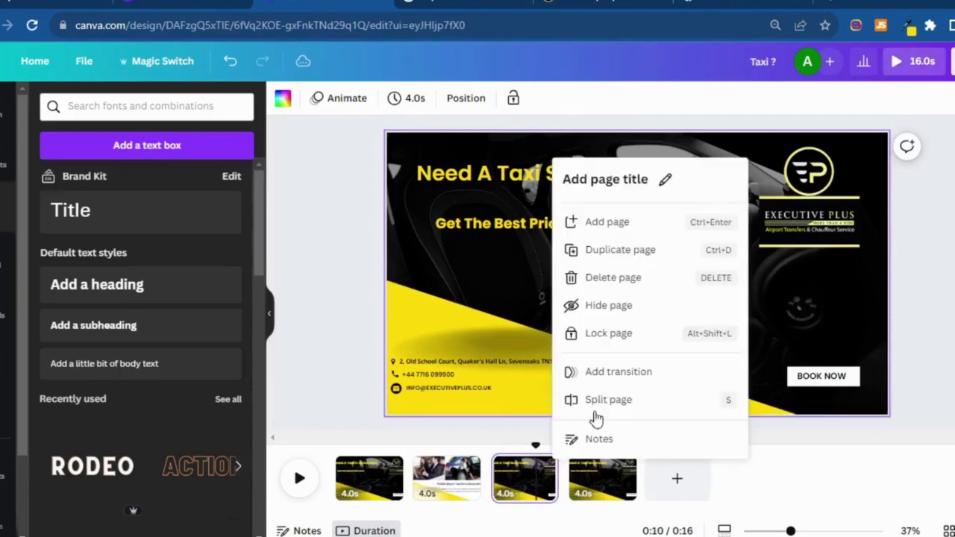
{"action": "left_click", "coordinate": [613, 278]}
{"action": "left_click", "coordinate": [542, 467]}
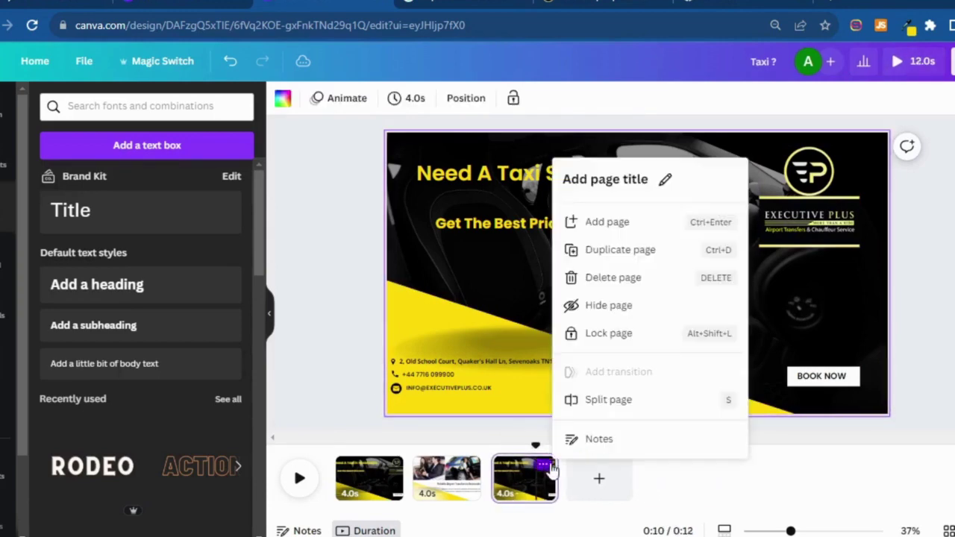
{"action": "left_click", "coordinate": [612, 277]}
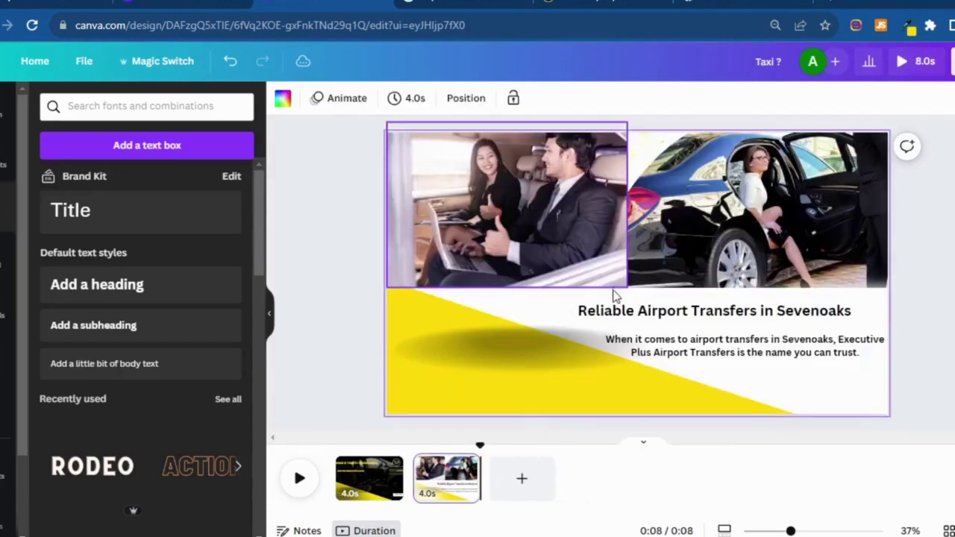
Duplicate the second page with the client photos twice so the video has four pages
{"action": "left_click", "coordinate": [471, 465]}
{"action": "left_click", "coordinate": [549, 284]}
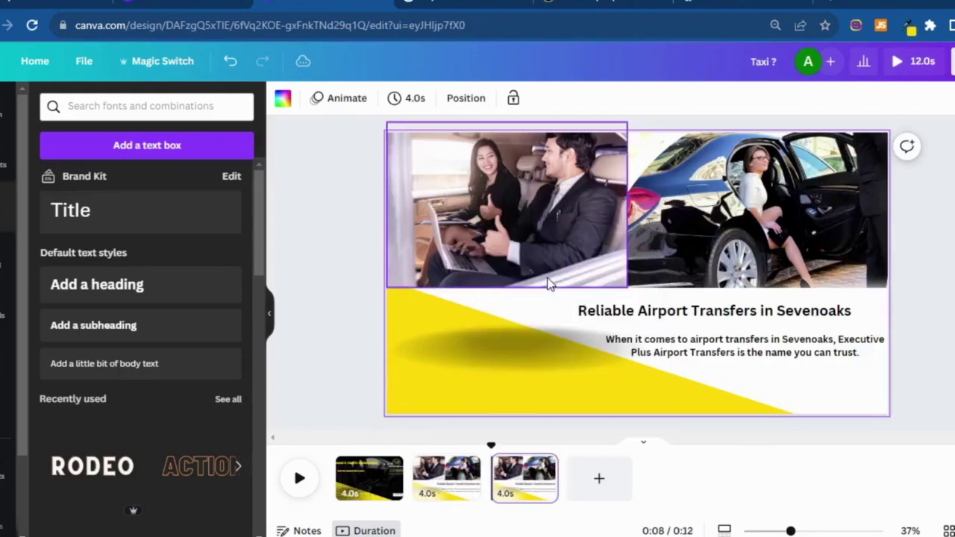
{"action": "left_click", "coordinate": [544, 468]}
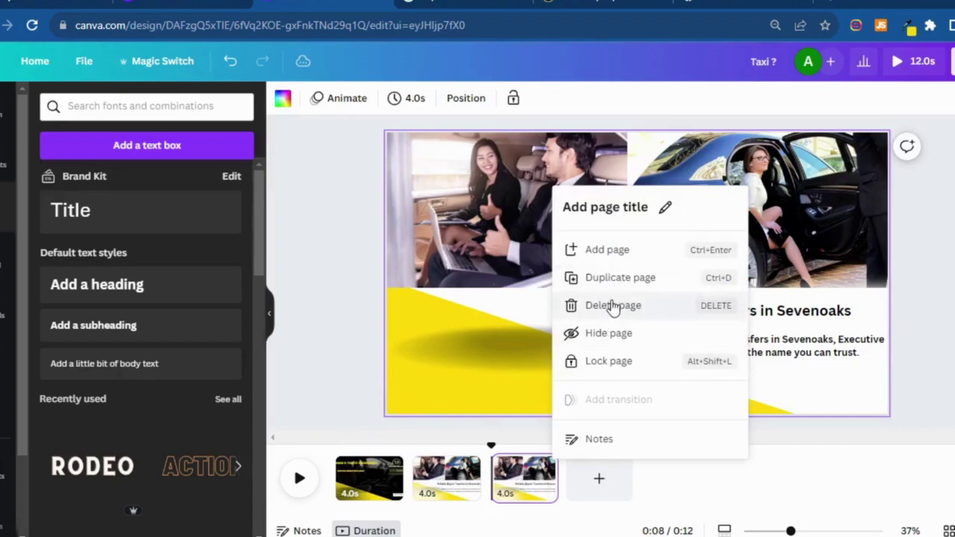
{"action": "left_click", "coordinate": [616, 277]}
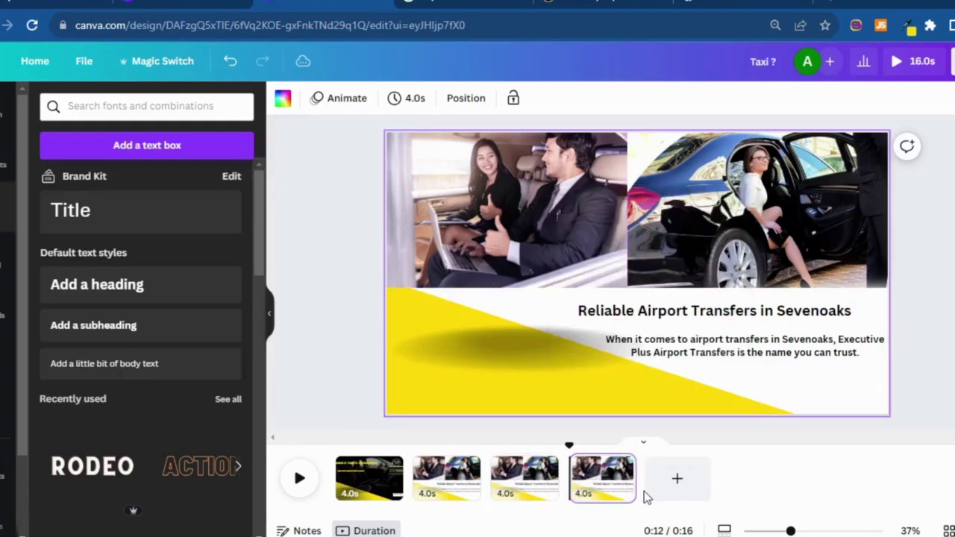
{"action": "left_click", "coordinate": [674, 481]}
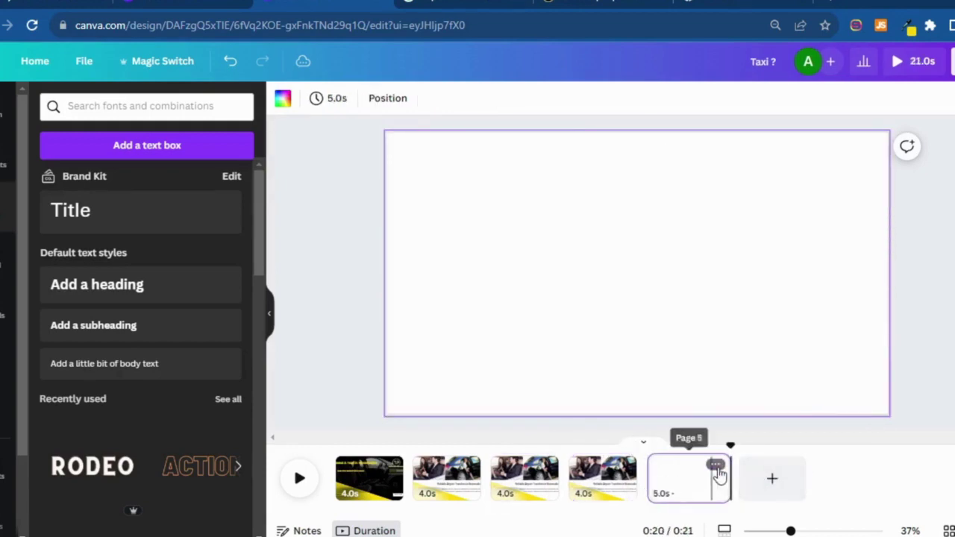
{"action": "left_click", "coordinate": [715, 465]}
{"action": "left_click", "coordinate": [782, 336]}
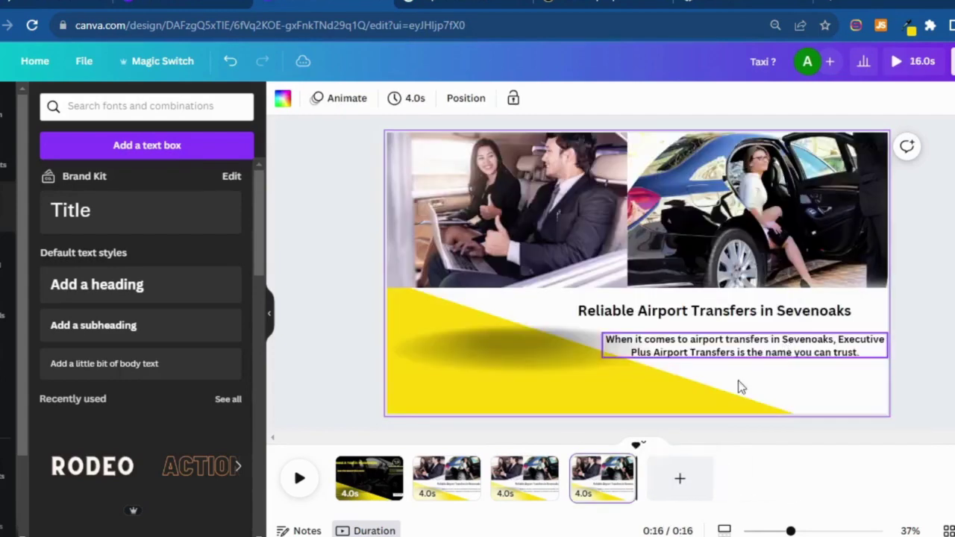
Duplicate the fourth page once more to make a fifth page
{"action": "left_click", "coordinate": [624, 468]}
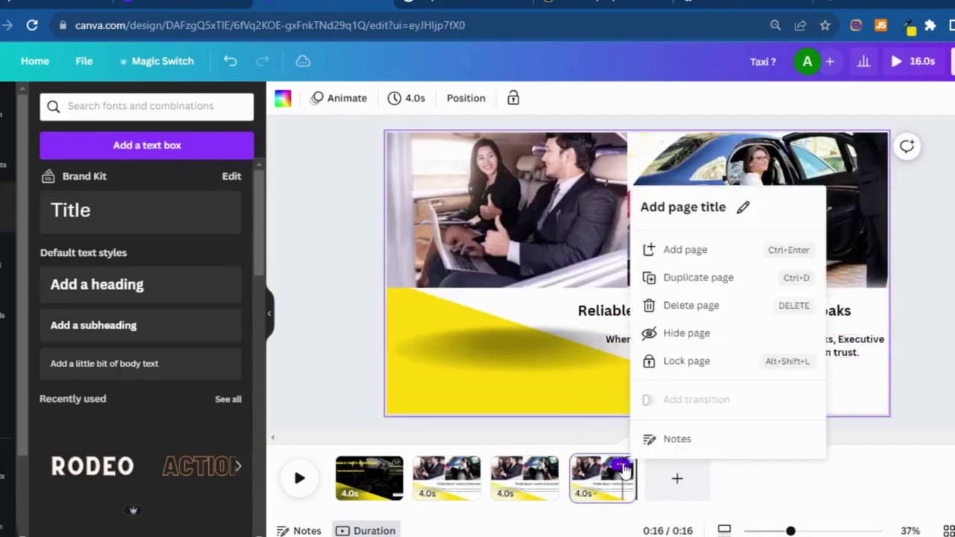
{"action": "left_click", "coordinate": [683, 278]}
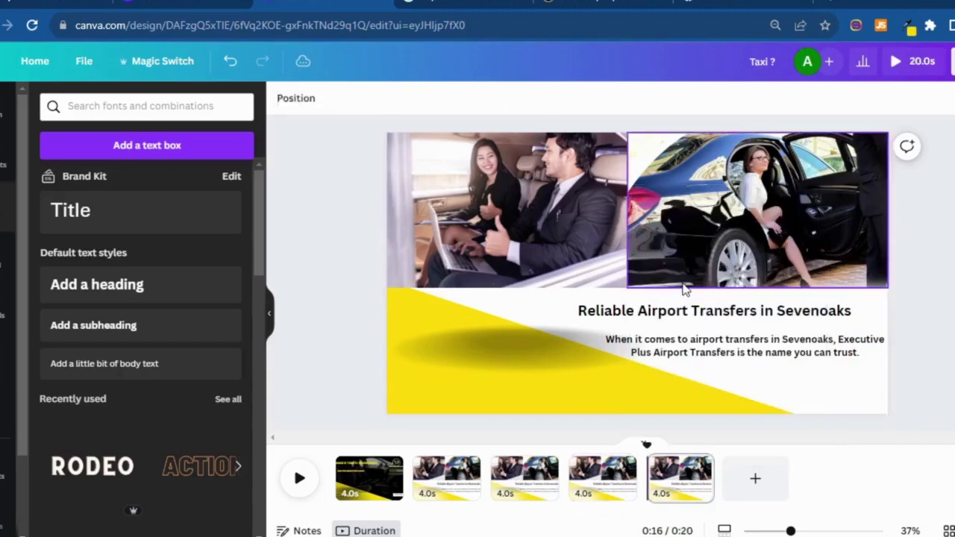
Delete both client photos from the third page, keeping the heading, description and yellow shape
{"action": "left_click", "coordinate": [527, 484]}
{"action": "left_click", "coordinate": [510, 193]}
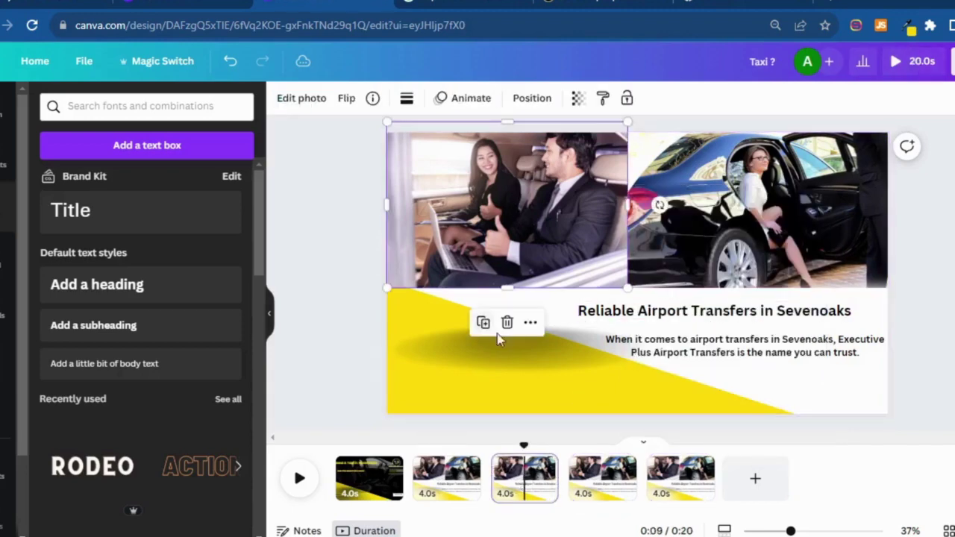
{"action": "key", "text": "Delete"}
{"action": "left_click", "coordinate": [701, 216]}
{"action": "left_click", "coordinate": [754, 323]}
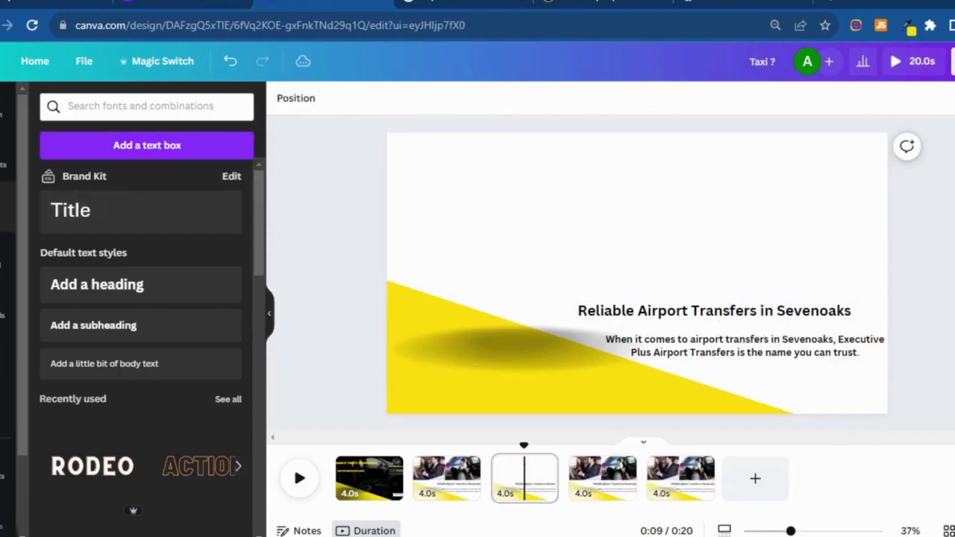
Open the file picker for uploads and browse the D: drive's DM, 16 Photos and 19 Photos folders for replacement pictures
{"action": "left_click", "coordinate": [2, 312]}
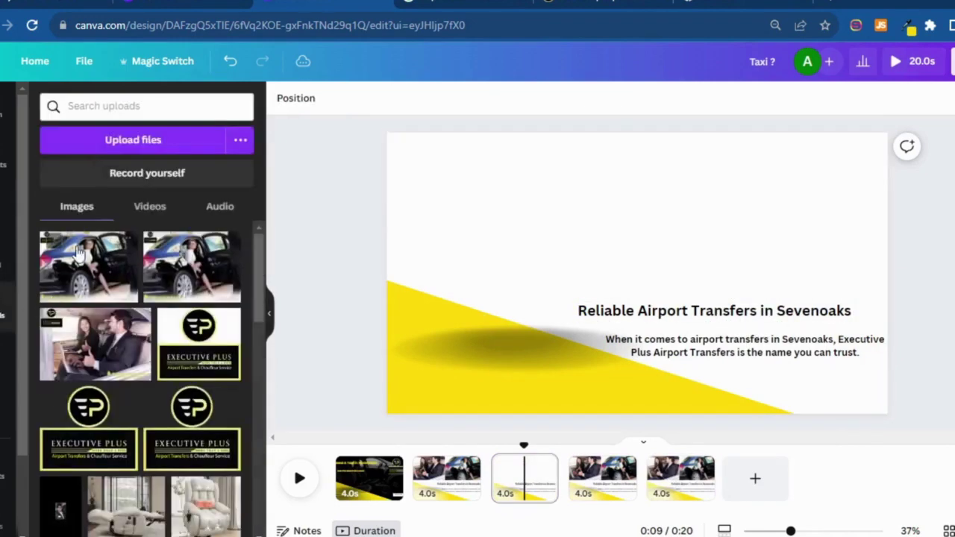
{"action": "left_click", "coordinate": [135, 143]}
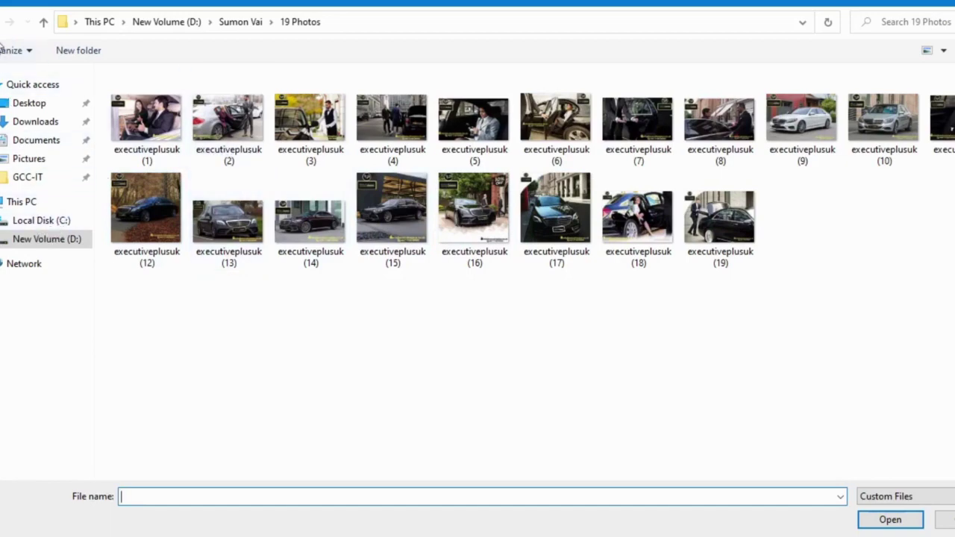
{"action": "left_click", "coordinate": [57, 240]}
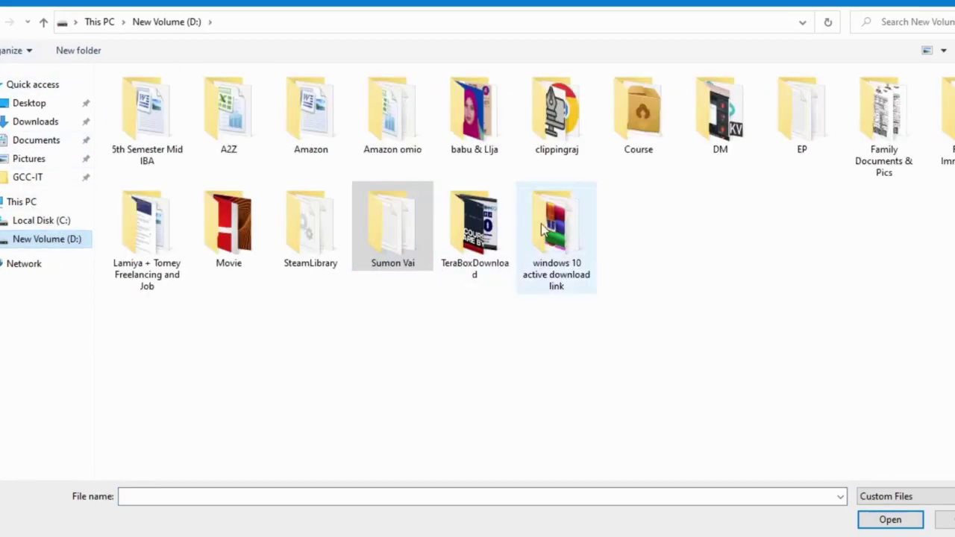
{"action": "double_click", "coordinate": [722, 148]}
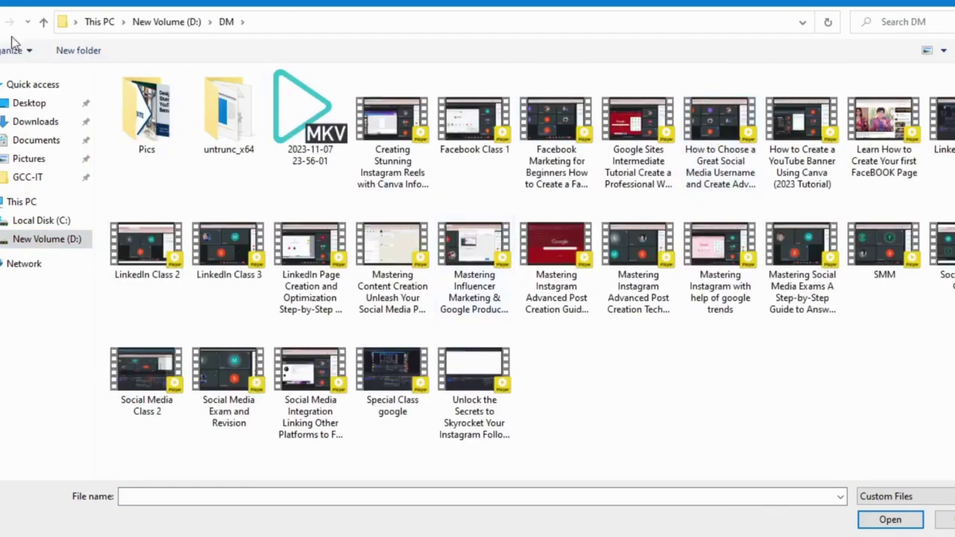
{"action": "left_click", "coordinate": [3, 22]}
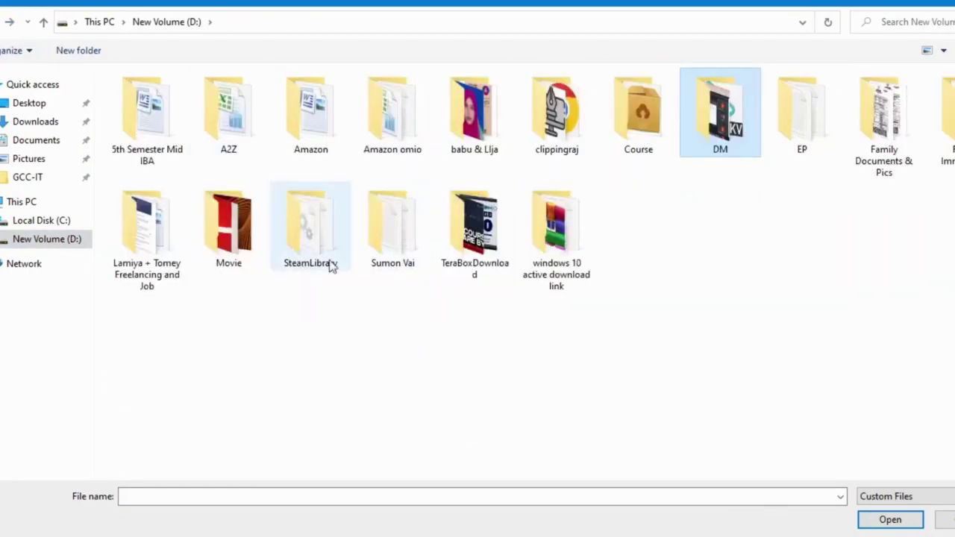
{"action": "double_click", "coordinate": [391, 229]}
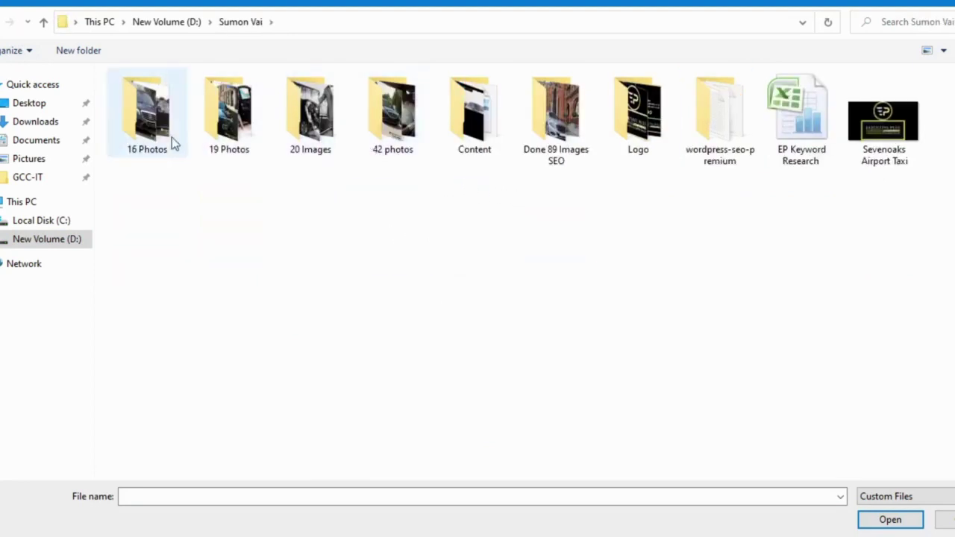
{"action": "left_click", "coordinate": [166, 140]}
{"action": "double_click", "coordinate": [166, 140]}
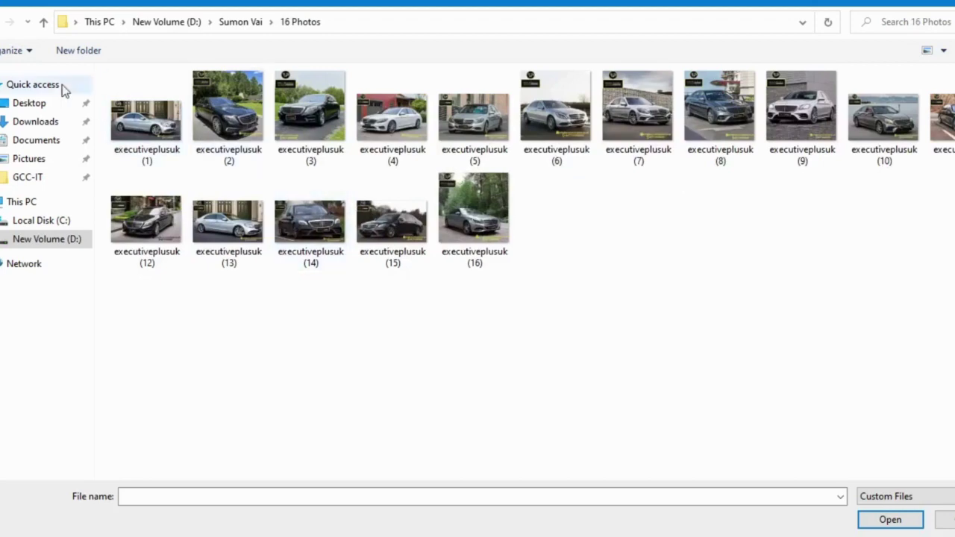
{"action": "key", "text": "alt+Up"}
{"action": "double_click", "coordinate": [238, 149]}
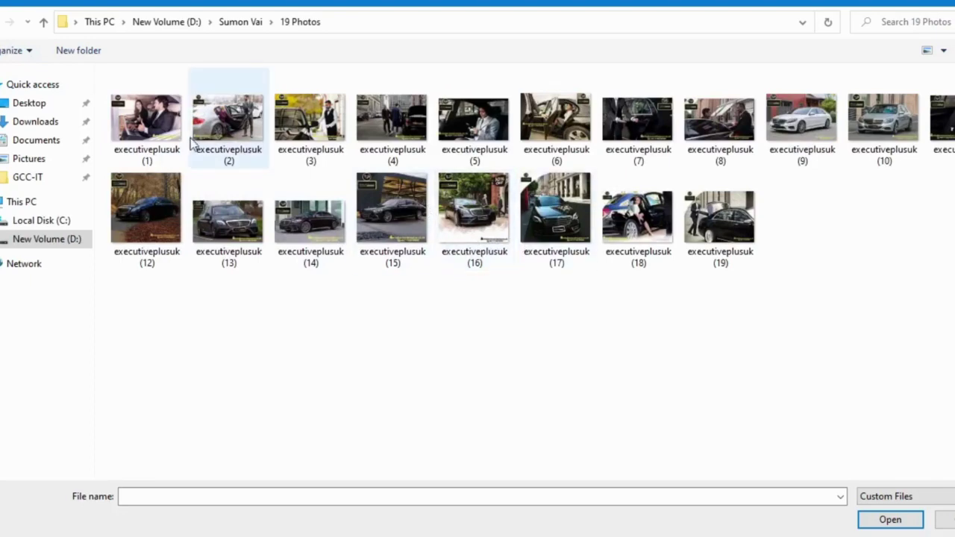
Upload the photo executiveplusuk (5) from the 19 Photos folder
{"action": "double_click", "coordinate": [450, 159]}
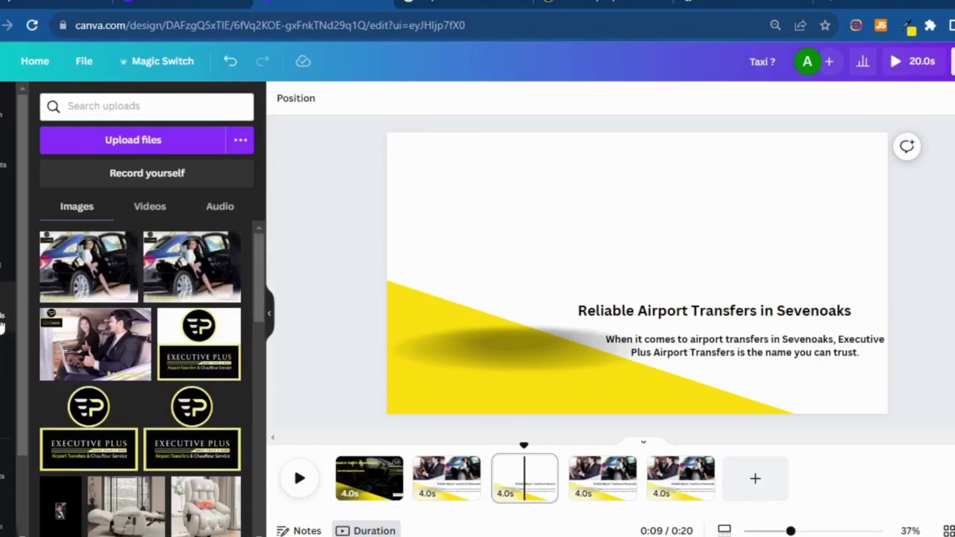
{"action": "left_click", "coordinate": [148, 143]}
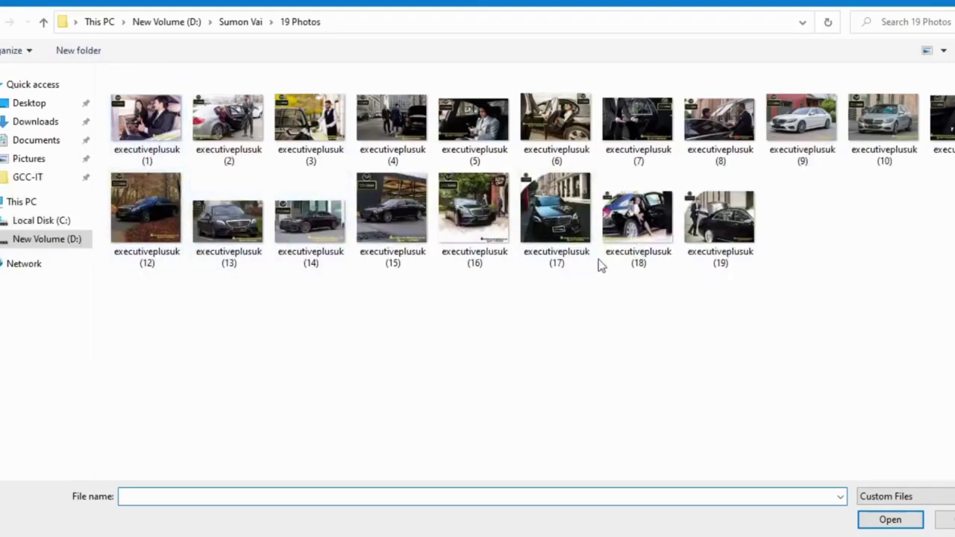
{"action": "double_click", "coordinate": [489, 138]}
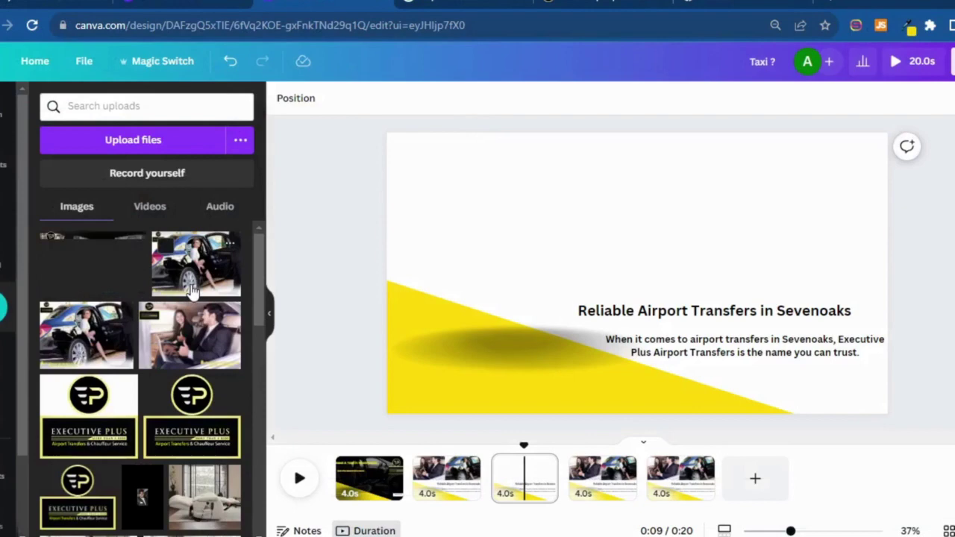
Add the uploaded photo of the woman using her phone to the third page, fitting it into the page's upper-left corner
{"action": "left_click", "coordinate": [82, 270]}
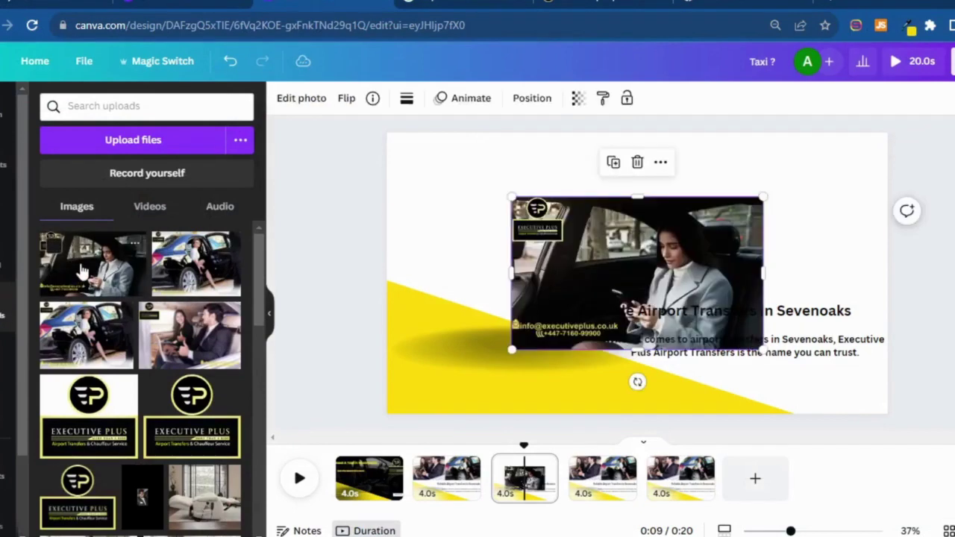
{"action": "left_click_drag", "start_coordinate": [616, 267], "coordinate": [530, 225]}
{"action": "left_click", "coordinate": [760, 239]}
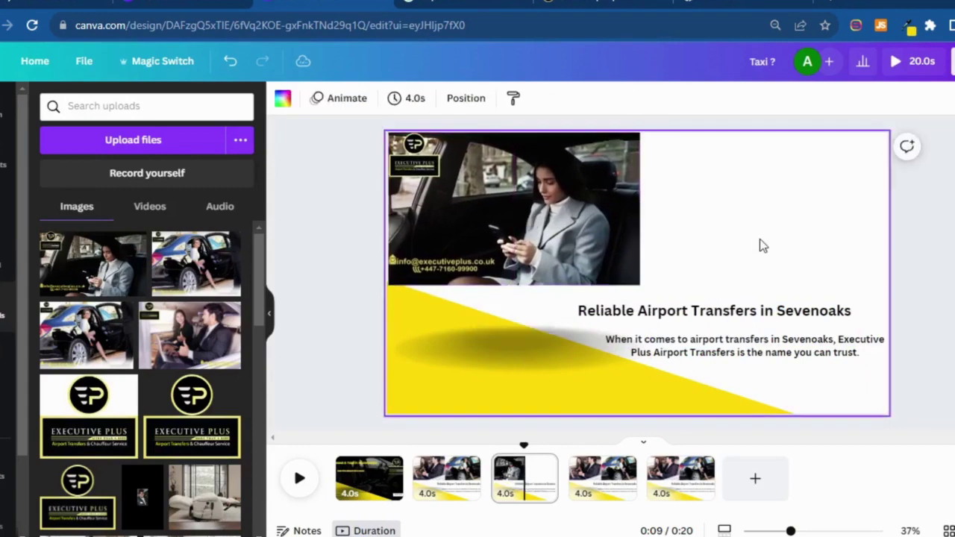
Erase the Executive Plus logo from the photo of the woman with the phone using Magic Eraser at brush size 20
{"action": "left_click", "coordinate": [547, 198]}
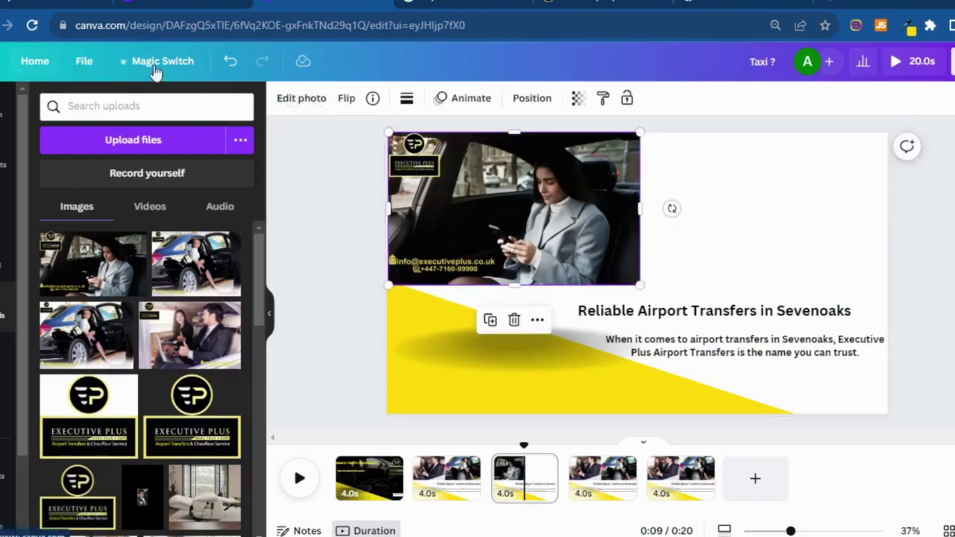
{"action": "left_click", "coordinate": [301, 105]}
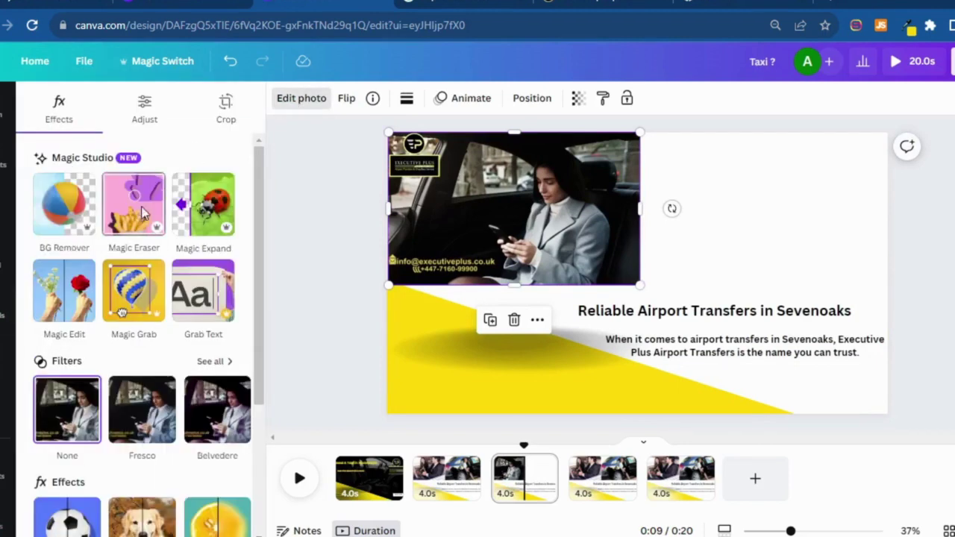
{"action": "left_click", "coordinate": [134, 205]}
{"action": "mouse_move", "coordinate": [454, 145]}
{"action": "left_mouse_down"}
{"action": "mouse_move", "coordinate": [415, 147]}
{"action": "mouse_move", "coordinate": [436, 134]}
{"action": "mouse_move", "coordinate": [462, 143]}
{"action": "mouse_move", "coordinate": [487, 206]}
{"action": "mouse_move", "coordinate": [406, 203]}
{"action": "mouse_move", "coordinate": [400, 173]}
{"action": "mouse_move", "coordinate": [400, 213]}
{"action": "mouse_move", "coordinate": [503, 216]}
{"action": "mouse_move", "coordinate": [517, 191]}
{"action": "mouse_move", "coordinate": [408, 179]}
{"action": "mouse_move", "coordinate": [458, 191]}
{"action": "mouse_move", "coordinate": [497, 185]}
{"action": "mouse_move", "coordinate": [496, 204]}
{"action": "mouse_move", "coordinate": [446, 197]}
{"action": "mouse_move", "coordinate": [447, 164]}
{"action": "mouse_move", "coordinate": [461, 158]}
{"action": "mouse_move", "coordinate": [455, 167]}
{"action": "mouse_move", "coordinate": [423, 161]}
{"action": "mouse_move", "coordinate": [479, 196]}
{"action": "mouse_move", "coordinate": [509, 196]}
{"action": "mouse_move", "coordinate": [496, 197]}
{"action": "mouse_move", "coordinate": [474, 243]}
{"action": "mouse_move", "coordinate": [458, 208]}
{"action": "left_mouse_up"}
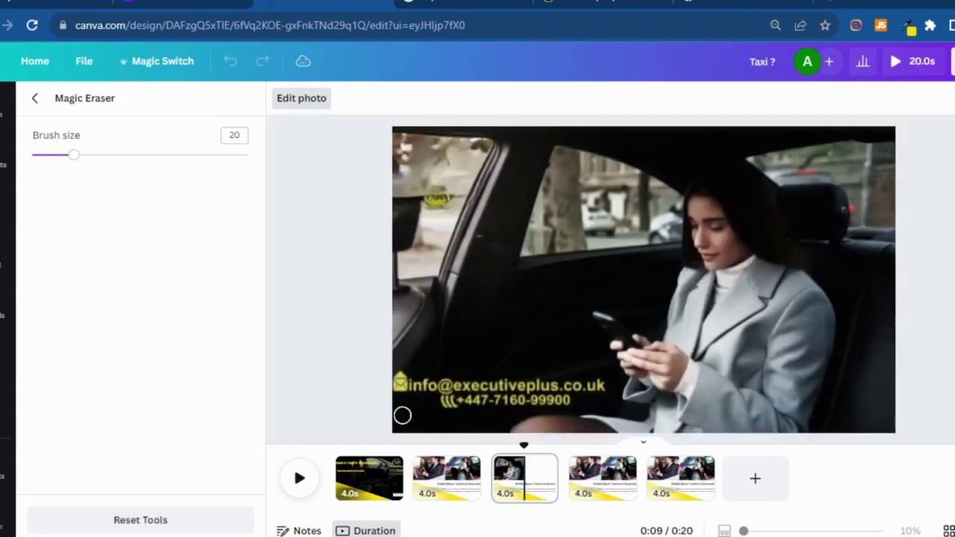
Erase the yellow e-mail and phone lines from the same photo with Magic Eraser and return to the page
{"action": "mouse_move", "coordinate": [403, 376]}
{"action": "left_mouse_down"}
{"action": "mouse_move", "coordinate": [402, 390]}
{"action": "mouse_move", "coordinate": [618, 385]}
{"action": "left_mouse_up"}
{"action": "mouse_move", "coordinate": [528, 394]}
{"action": "left_mouse_down"}
{"action": "mouse_move", "coordinate": [441, 397]}
{"action": "mouse_move", "coordinate": [587, 400]}
{"action": "mouse_move", "coordinate": [465, 397]}
{"action": "mouse_move", "coordinate": [471, 388]}
{"action": "mouse_move", "coordinate": [603, 385]}
{"action": "mouse_move", "coordinate": [554, 391]}
{"action": "left_mouse_up"}
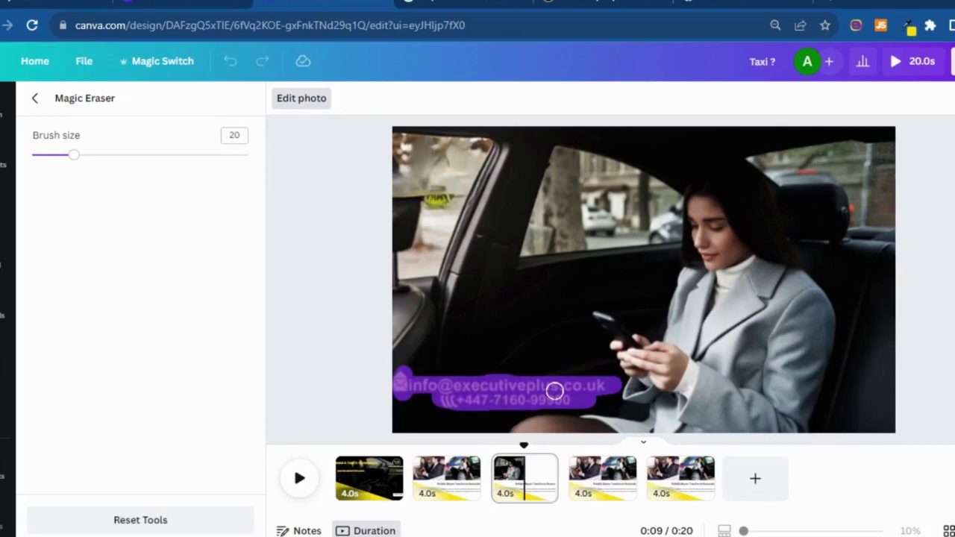
{"action": "mouse_move", "coordinate": [554, 390]}
{"action": "left_mouse_down"}
{"action": "mouse_move", "coordinate": [529, 306]}
{"action": "mouse_move", "coordinate": [518, 308]}
{"action": "mouse_move", "coordinate": [654, 372]}
{"action": "mouse_move", "coordinate": [565, 395]}
{"action": "left_mouse_up"}
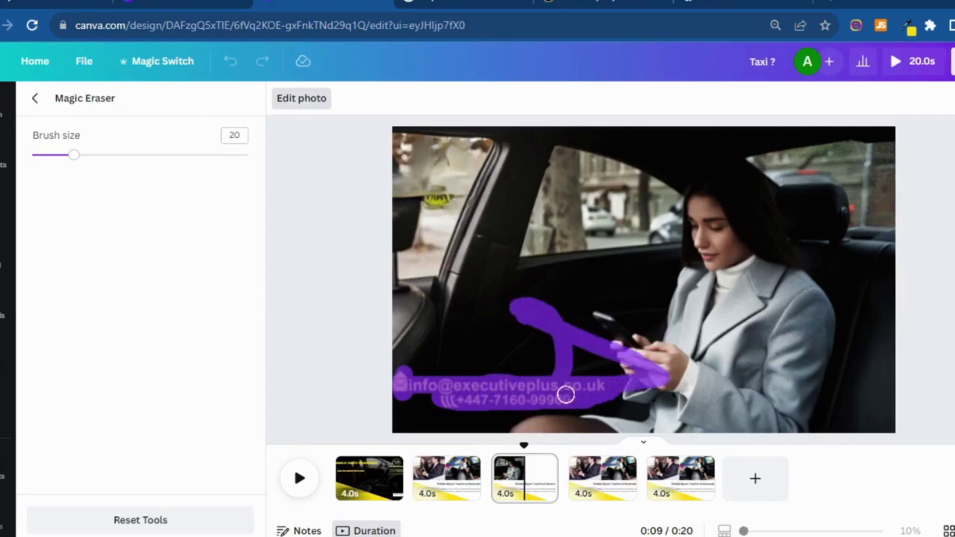
{"action": "left_click_drag", "start_coordinate": [564, 394], "coordinate": [562, 395]}
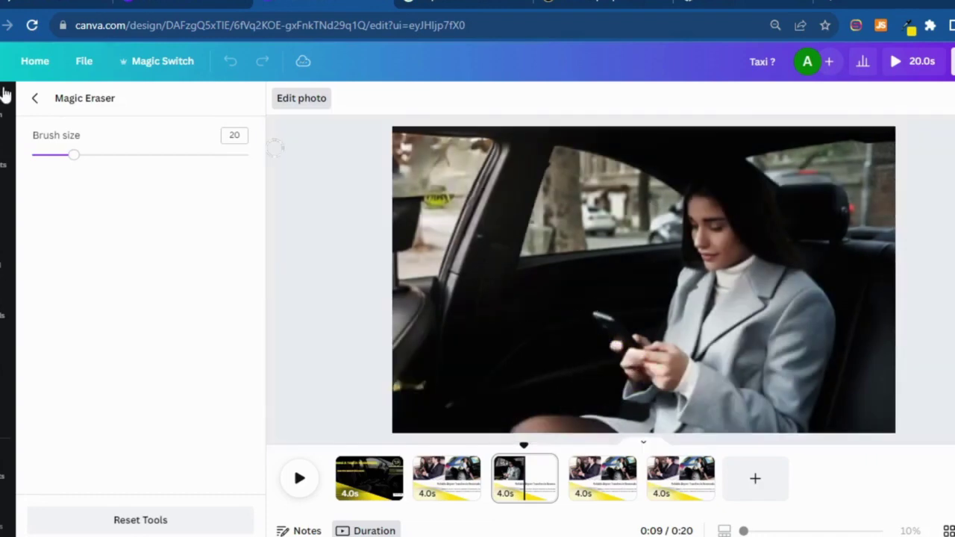
{"action": "left_click", "coordinate": [34, 99]}
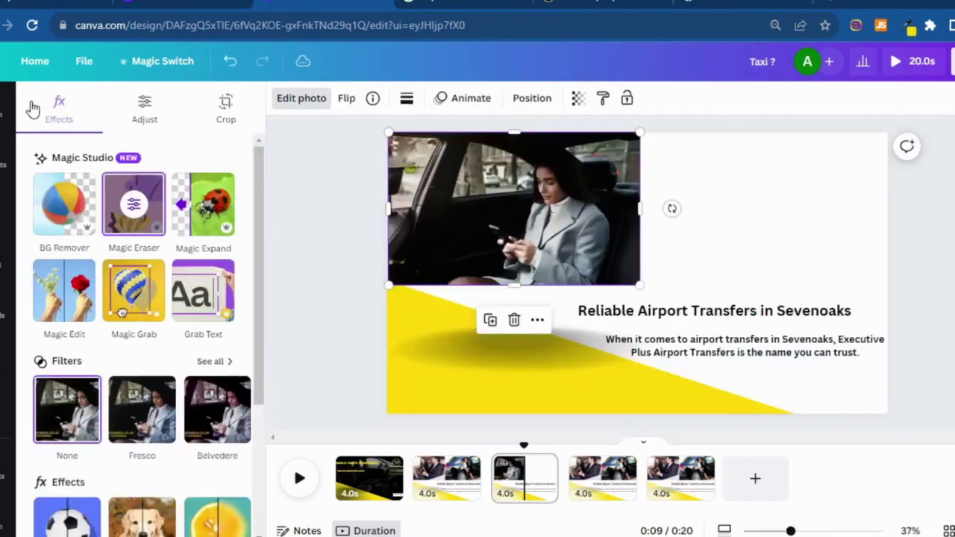
{"action": "left_click", "coordinate": [679, 249]}
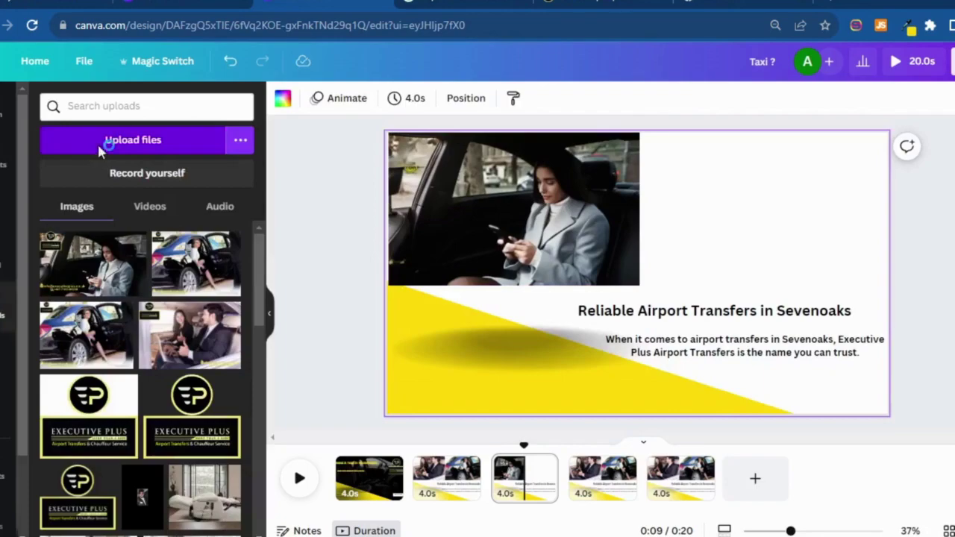
Upload the photo of the seated woman holding the chauffeur's hand from the 20 Images folder on the D: drive
{"action": "left_click", "coordinate": [99, 151]}
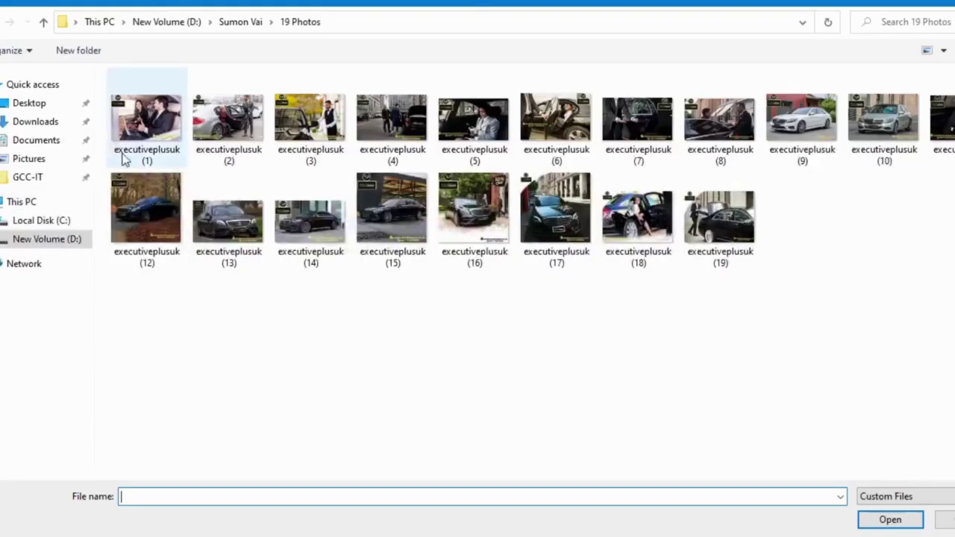
{"action": "left_click", "coordinate": [53, 240]}
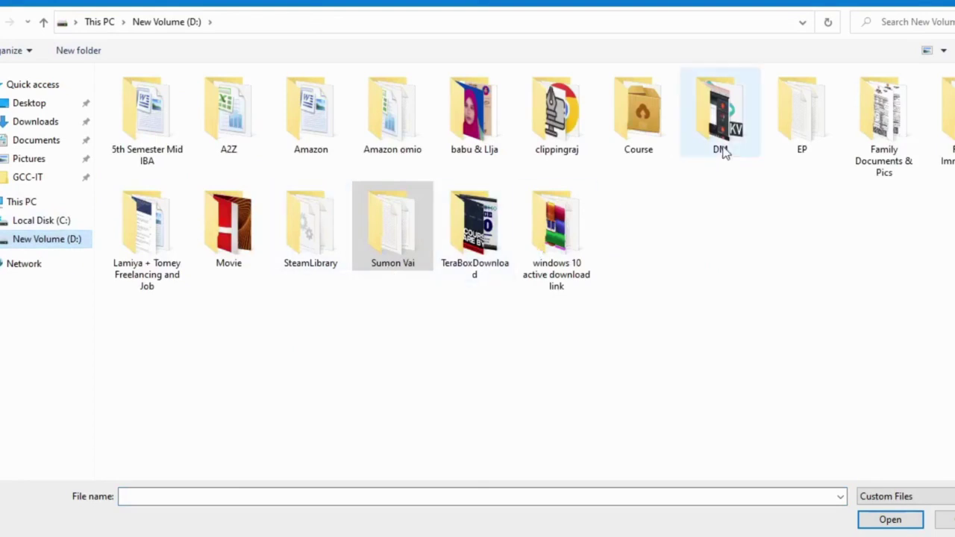
{"action": "left_click", "coordinate": [387, 240]}
{"action": "double_click", "coordinate": [387, 239]}
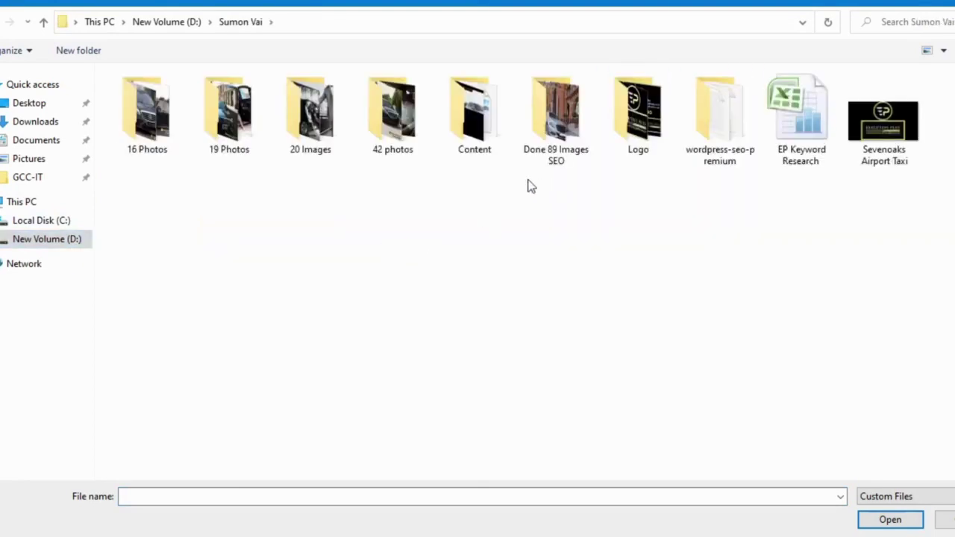
{"action": "left_click", "coordinate": [240, 130]}
{"action": "double_click", "coordinate": [317, 130]}
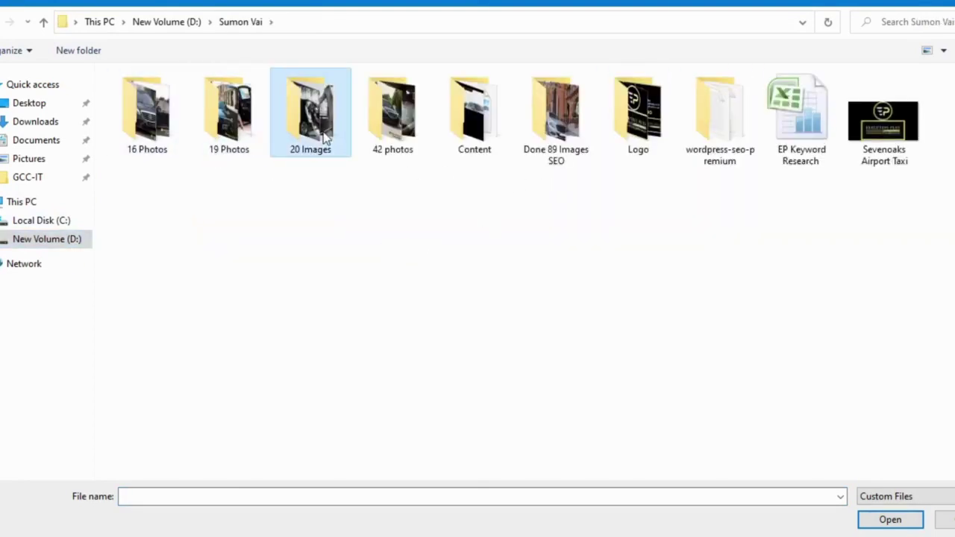
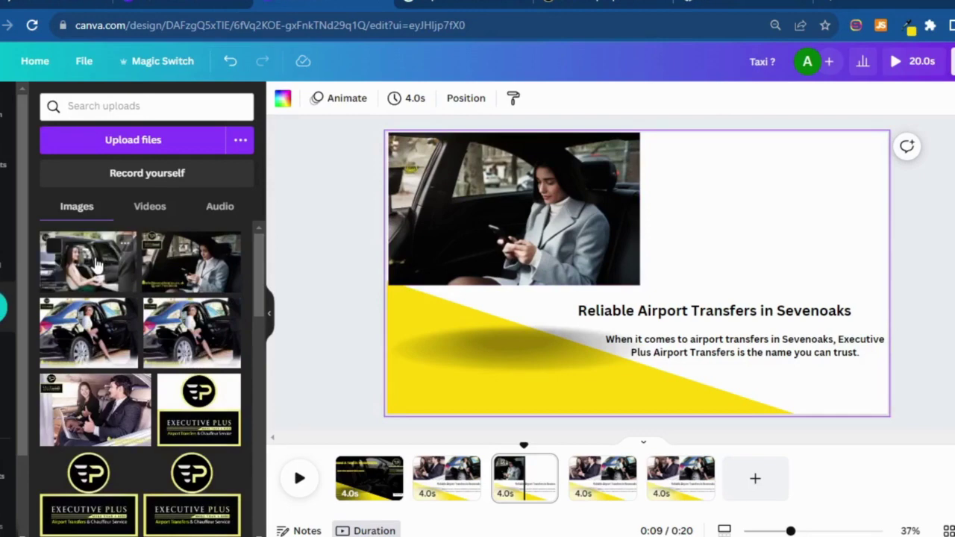
Add the new chauffeur photo to the third page and place it directly beside the first photo, level with its lower edge
{"action": "left_click", "coordinate": [96, 263]}
{"action": "left_click_drag", "start_coordinate": [722, 281], "coordinate": [846, 200]}
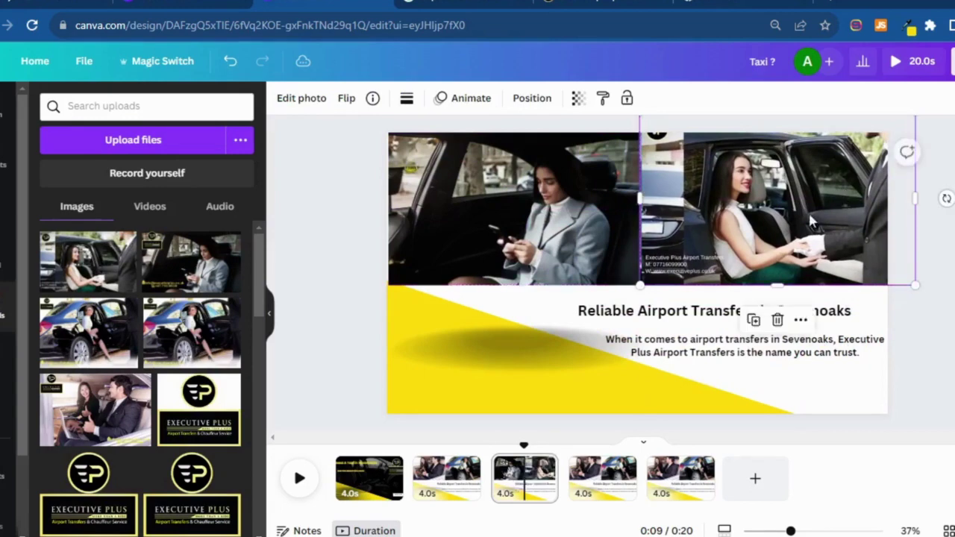
{"action": "left_click_drag", "start_coordinate": [506, 255], "coordinate": [507, 252]}
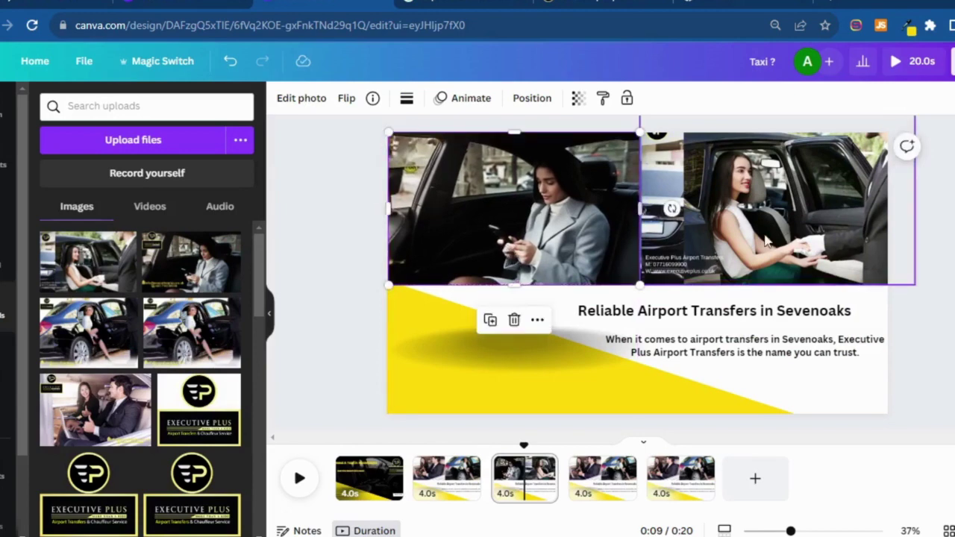
Erase the logo and the white company contact lines from the chauffeur photo using Magic Eraser
{"action": "left_click", "coordinate": [750, 252]}
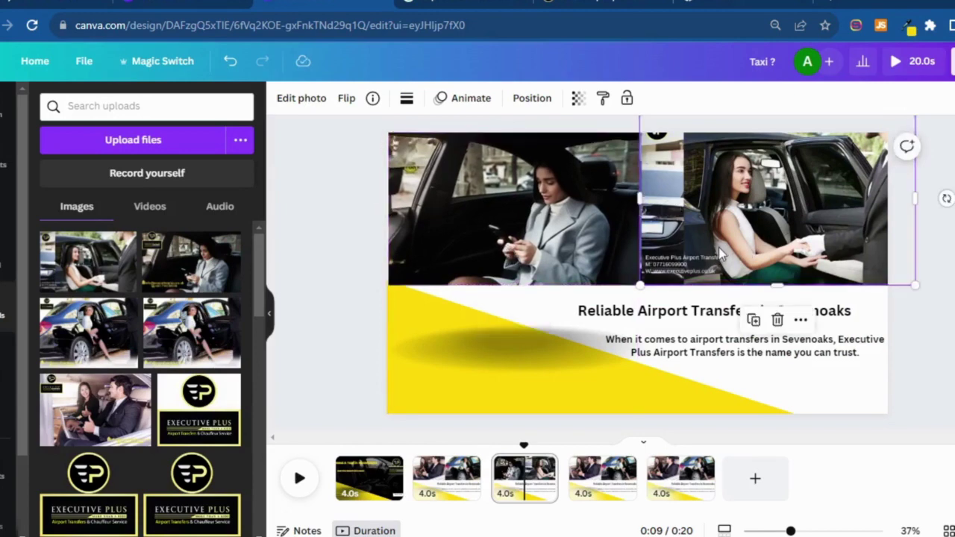
{"action": "left_click", "coordinate": [297, 103]}
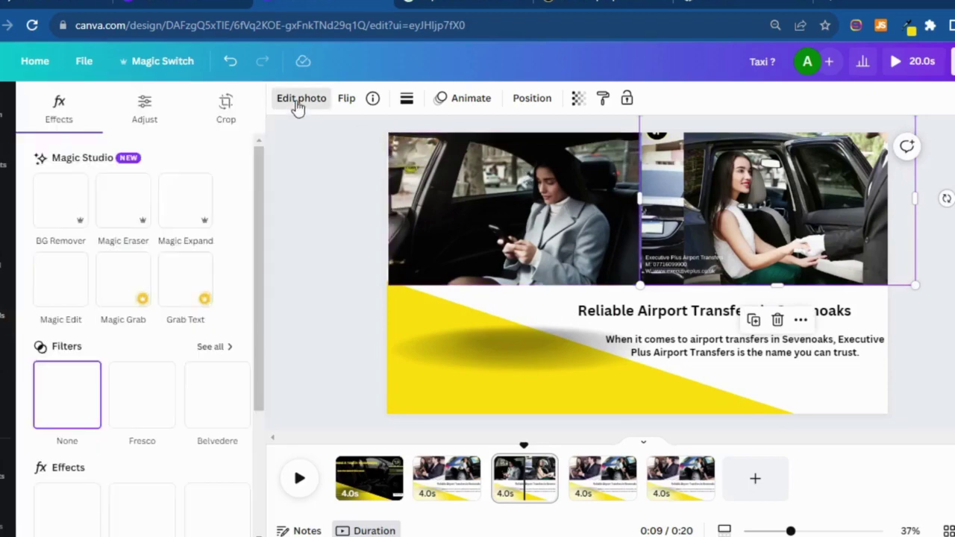
{"action": "left_click", "coordinate": [123, 215]}
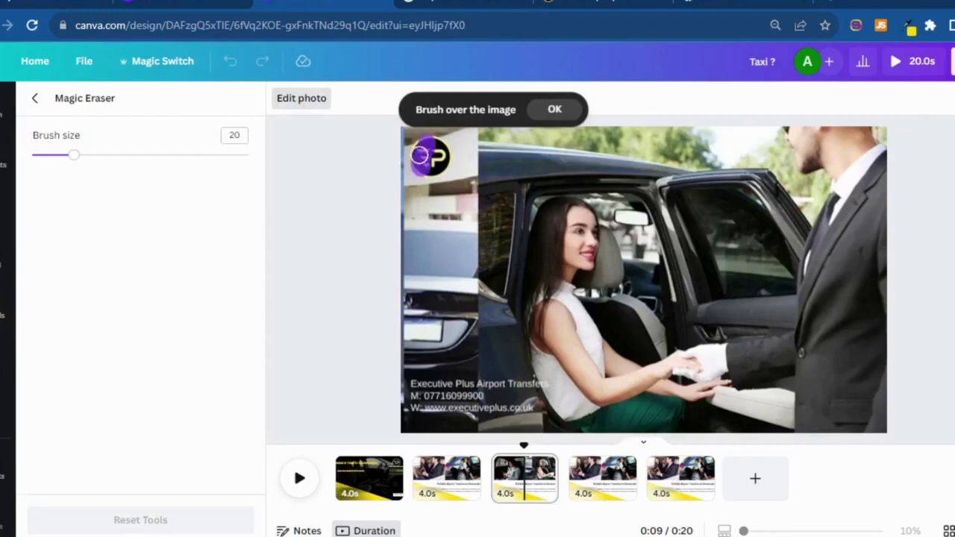
{"action": "mouse_move", "coordinate": [419, 150]}
{"action": "left_mouse_down"}
{"action": "mouse_move", "coordinate": [443, 157]}
{"action": "mouse_move", "coordinate": [436, 167]}
{"action": "mouse_move", "coordinate": [421, 161]}
{"action": "mouse_move", "coordinate": [415, 144]}
{"action": "mouse_move", "coordinate": [451, 160]}
{"action": "mouse_move", "coordinate": [430, 171]}
{"action": "mouse_move", "coordinate": [422, 154]}
{"action": "mouse_move", "coordinate": [426, 173]}
{"action": "left_mouse_up"}
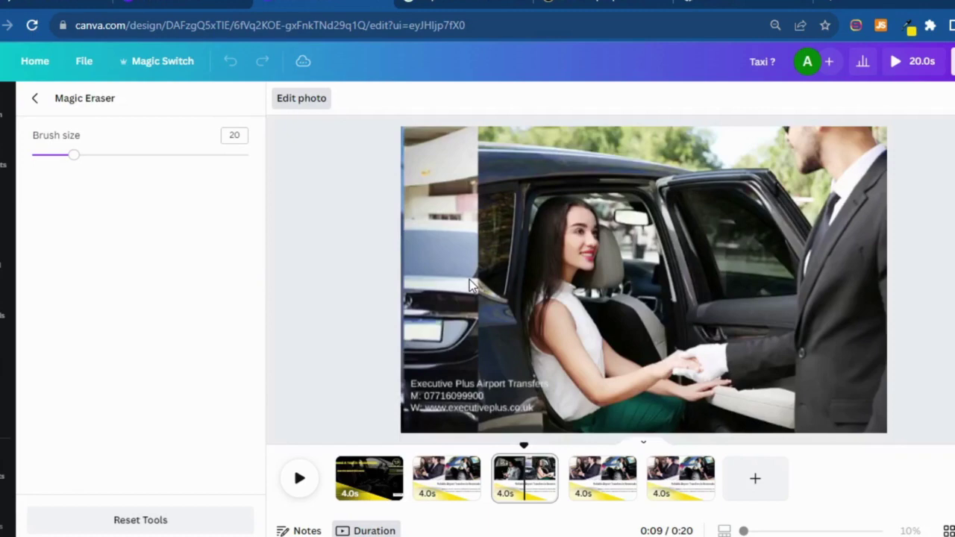
{"action": "left_click_drag", "start_coordinate": [419, 171], "coordinate": [431, 177]}
{"action": "left_click_drag", "start_coordinate": [415, 384], "coordinate": [468, 382]}
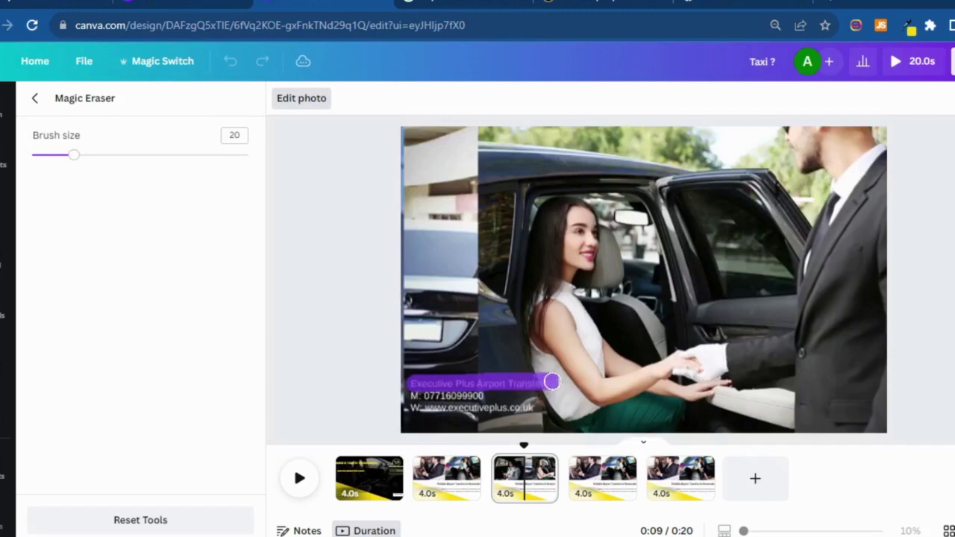
{"action": "mouse_move", "coordinate": [551, 382]}
{"action": "left_mouse_down"}
{"action": "mouse_move", "coordinate": [415, 391]}
{"action": "mouse_move", "coordinate": [536, 402]}
{"action": "mouse_move", "coordinate": [418, 406]}
{"action": "mouse_move", "coordinate": [414, 385]}
{"action": "mouse_move", "coordinate": [414, 400]}
{"action": "mouse_move", "coordinate": [528, 404]}
{"action": "mouse_move", "coordinate": [533, 384]}
{"action": "mouse_move", "coordinate": [536, 412]}
{"action": "left_mouse_up"}
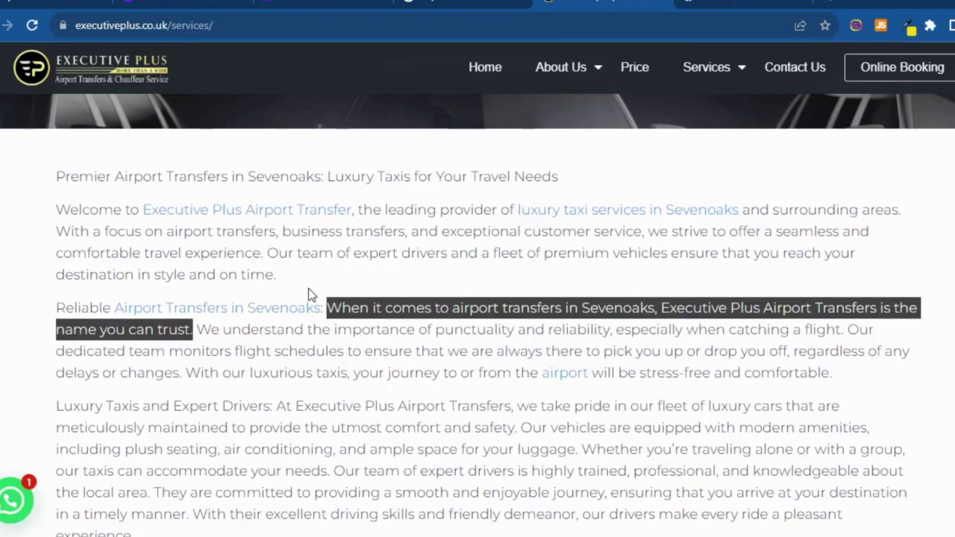
Copy the heading "Airport Taxi Service Tailored to Your Needs" from the Executive Plus services web page
{"action": "scroll", "coordinate": [311, 316], "scroll_direction": "down", "scroll_amount": 3}
{"action": "scroll", "coordinate": [311, 315], "scroll_direction": "down", "scroll_amount": 1}
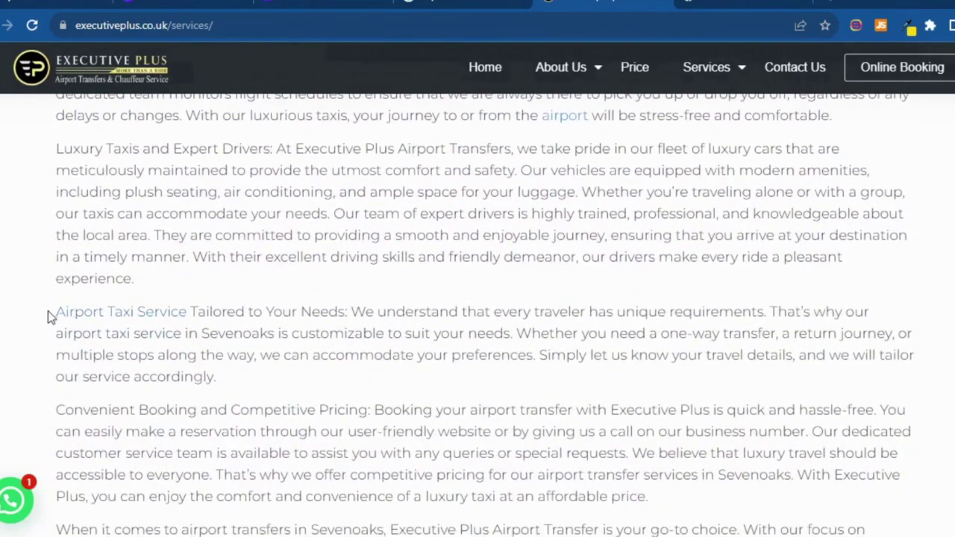
{"action": "left_click_drag", "start_coordinate": [54, 313], "coordinate": [341, 314]}
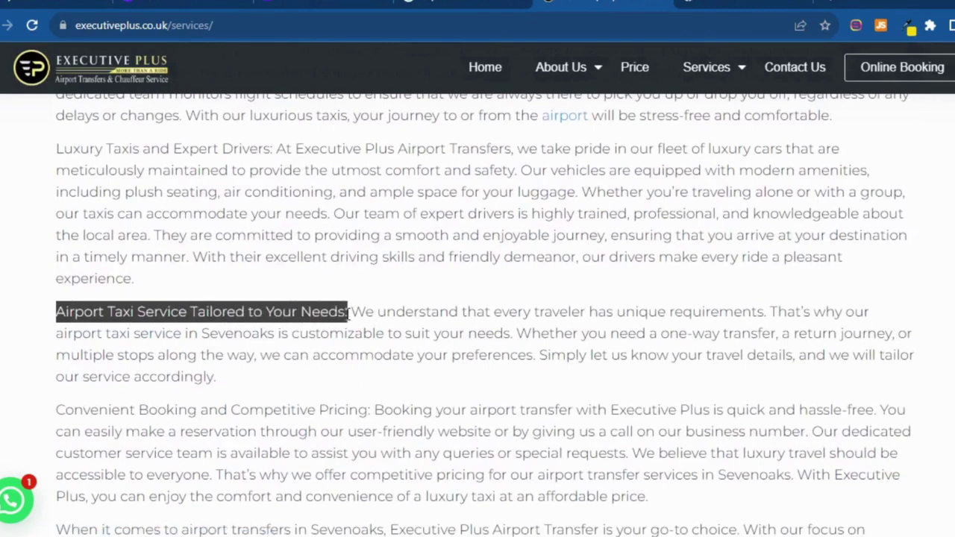
{"action": "right_click", "coordinate": [341, 312]}
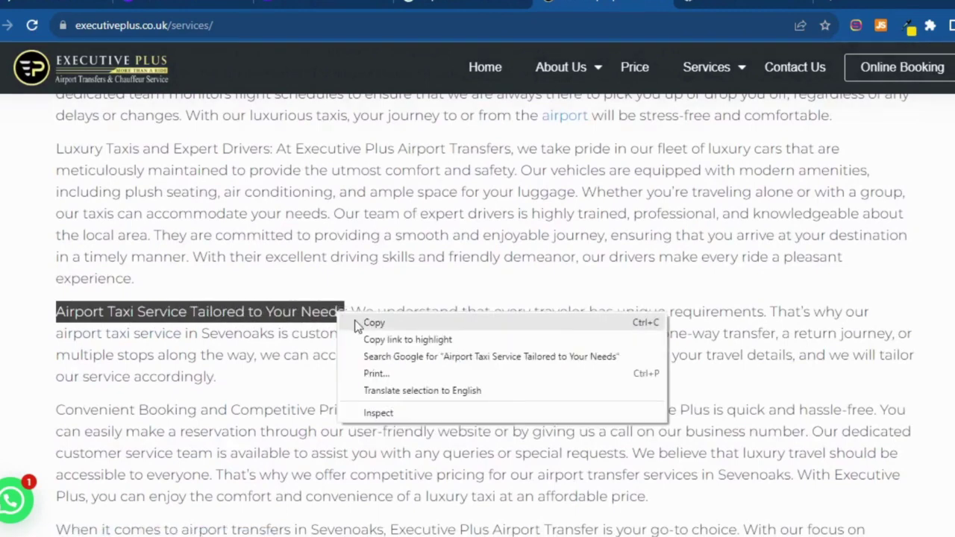
{"action": "left_click", "coordinate": [366, 322]}
Back in Canva, close Magic Eraser and replace the third page's heading with the copied "Airport Taxi Service Tailored to Your Needs"
{"action": "left_click", "coordinate": [370, 2]}
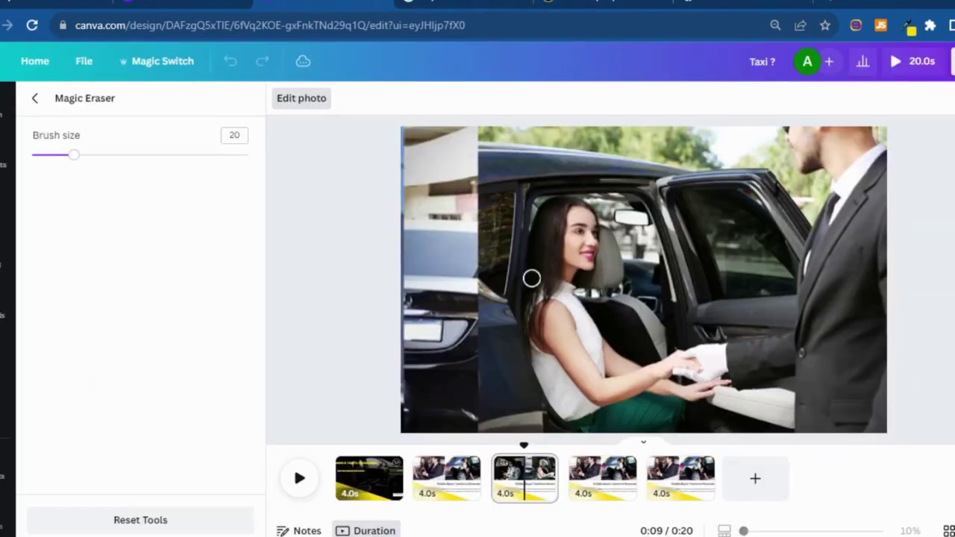
{"action": "left_click", "coordinate": [35, 98]}
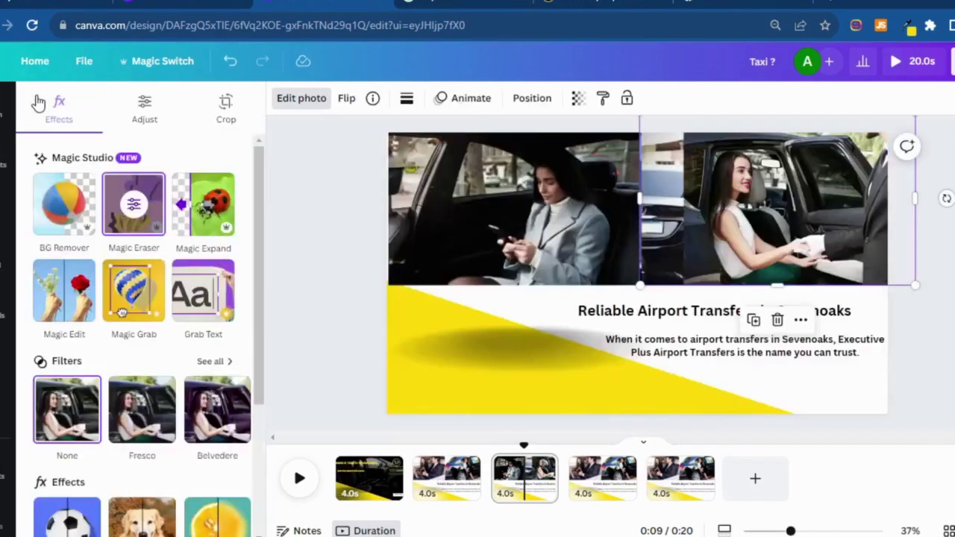
{"action": "double_click", "coordinate": [661, 311]}
{"action": "right_click", "coordinate": [676, 315]}
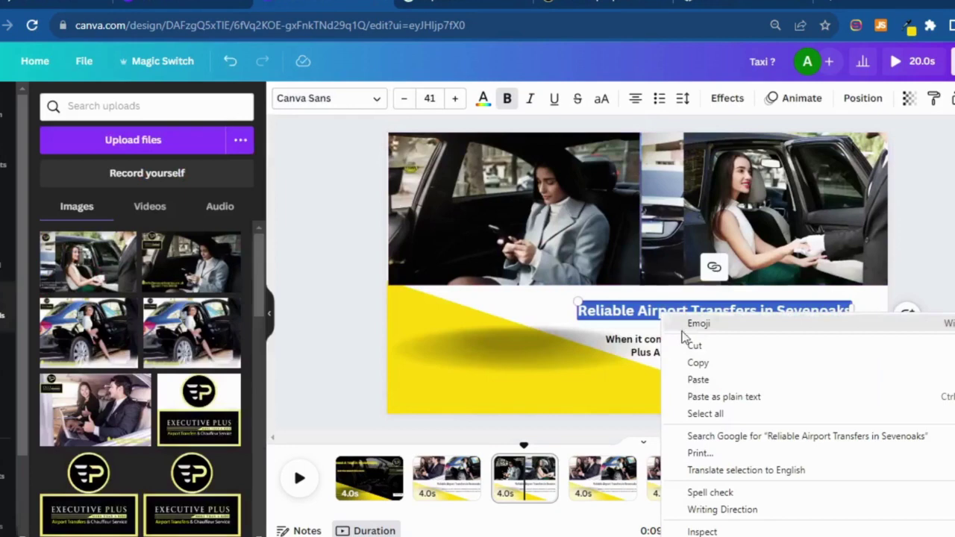
{"action": "left_click", "coordinate": [695, 378]}
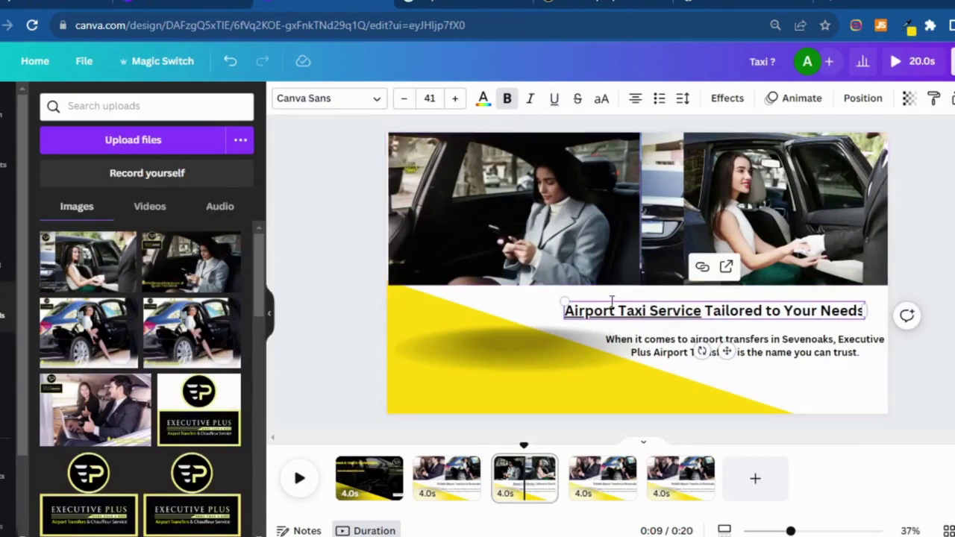
Remove the underline from the third page's new heading
{"action": "left_click", "coordinate": [608, 336]}
{"action": "left_click", "coordinate": [633, 319]}
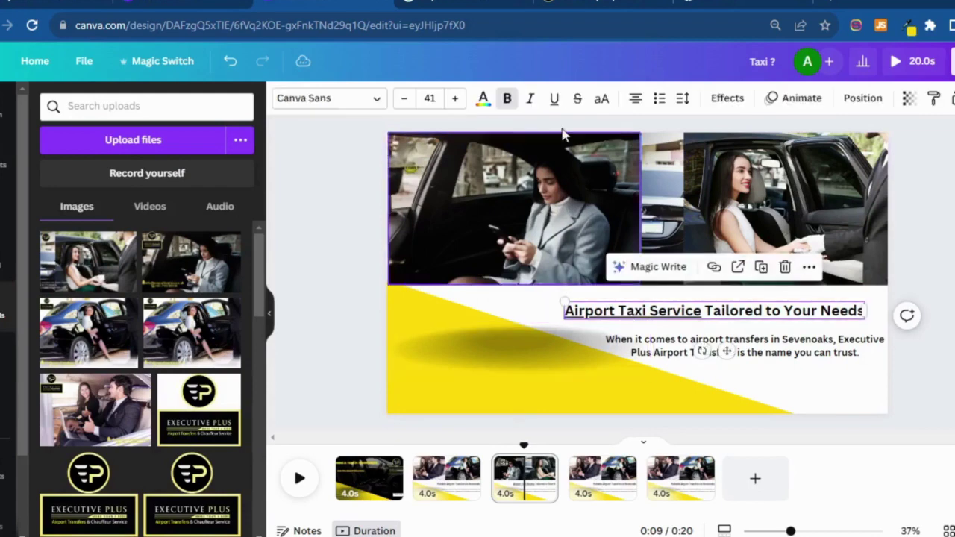
{"action": "left_click", "coordinate": [555, 99]}
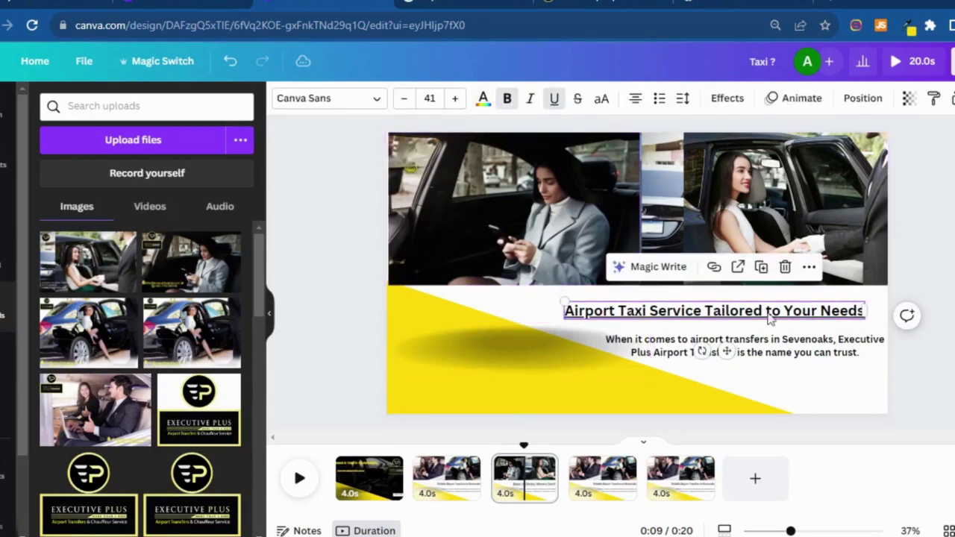
{"action": "left_click", "coordinate": [555, 99]}
{"action": "left_click", "coordinate": [757, 347]}
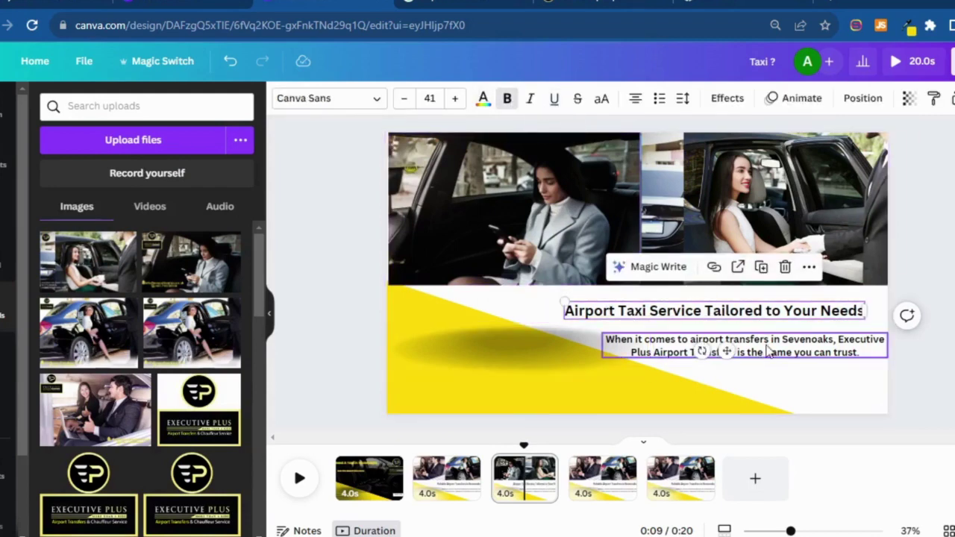
On the Executive Plus services web page, copy the passage from "We understand that every traveler" to "customizable to suit your needs."
{"action": "left_click", "coordinate": [608, 3]}
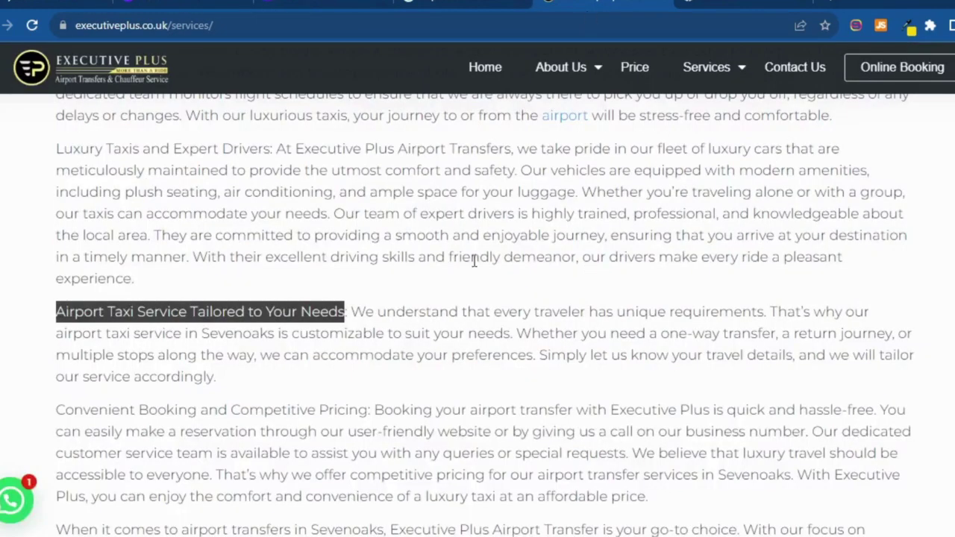
{"action": "left_click", "coordinate": [402, 308]}
{"action": "left_click_drag", "start_coordinate": [351, 311], "coordinate": [507, 330]}
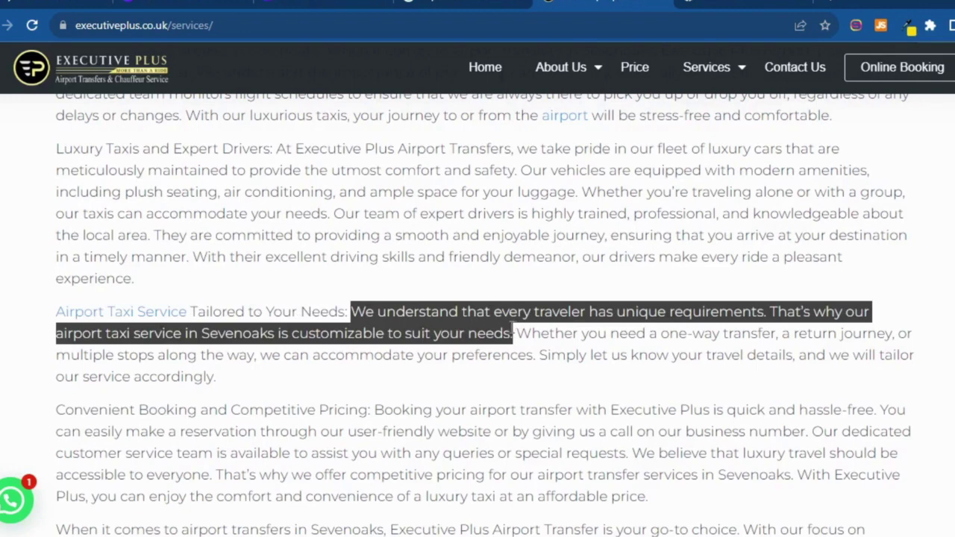
{"action": "right_click", "coordinate": [513, 334]}
{"action": "left_click", "coordinate": [512, 335]}
Back in Canva, replace the third page's paragraph with the copied passage beginning "We understand that every traveler has unique requirements", pasted as plain text
{"action": "left_click", "coordinate": [366, 2]}
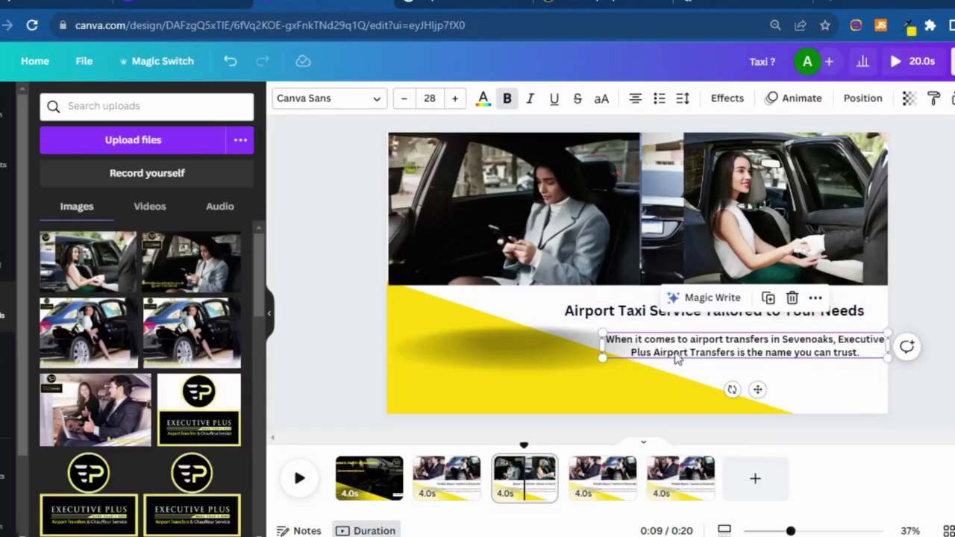
{"action": "triple_click", "coordinate": [676, 352]}
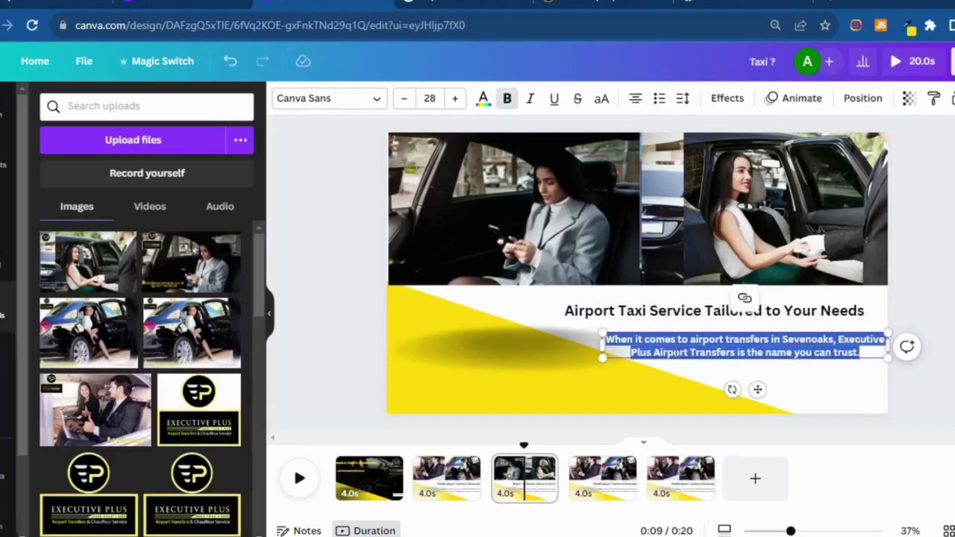
{"action": "right_click", "coordinate": [676, 352]}
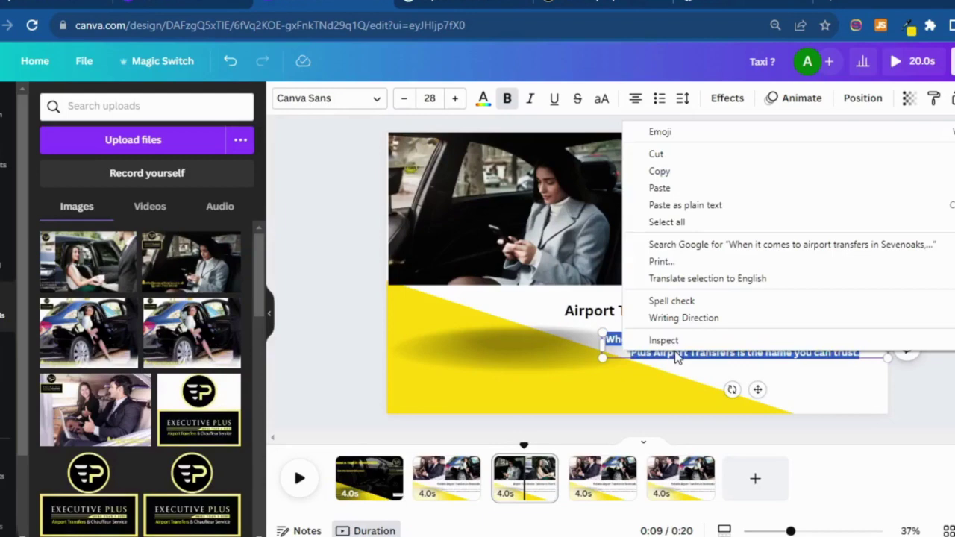
{"action": "left_click", "coordinate": [669, 200]}
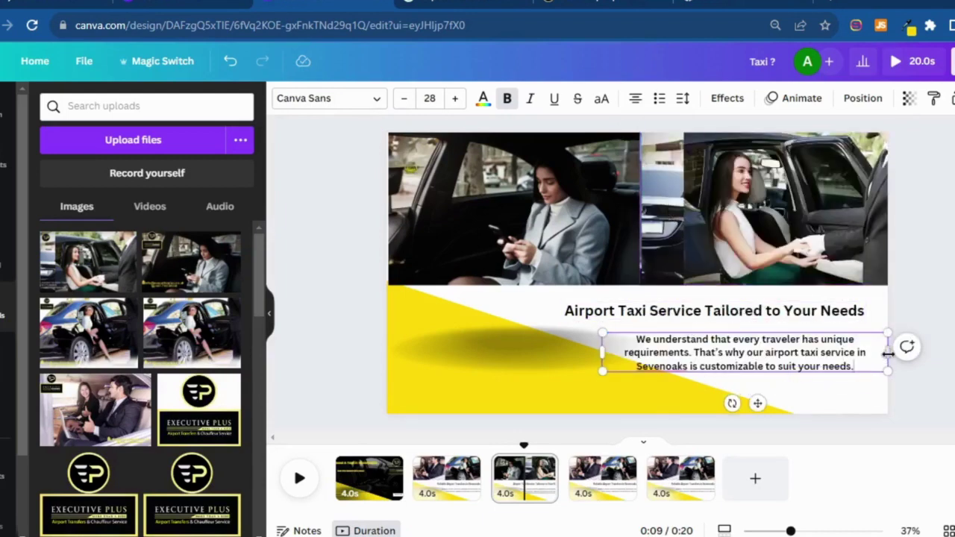
Narrow the third page's paragraph box slightly and shift the paragraph and heading up and right within the white area
{"action": "left_click_drag", "start_coordinate": [888, 352], "coordinate": [855, 352]}
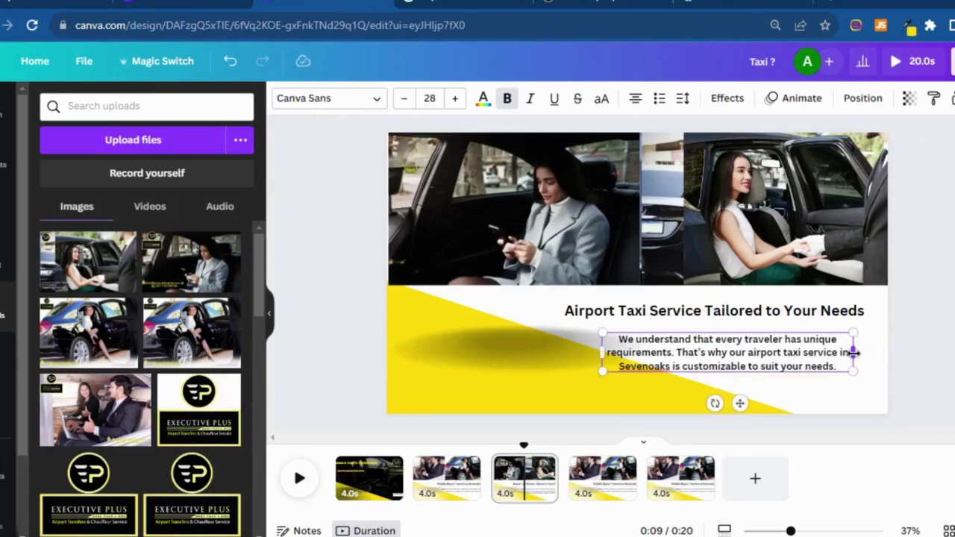
{"action": "left_click_drag", "start_coordinate": [742, 405], "coordinate": [774, 398]}
{"action": "mouse_move", "coordinate": [745, 316]}
{"action": "left_mouse_down"}
{"action": "mouse_move", "coordinate": [740, 306]}
{"action": "mouse_move", "coordinate": [743, 313]}
{"action": "left_mouse_up"}
{"action": "left_click", "coordinate": [806, 401]}
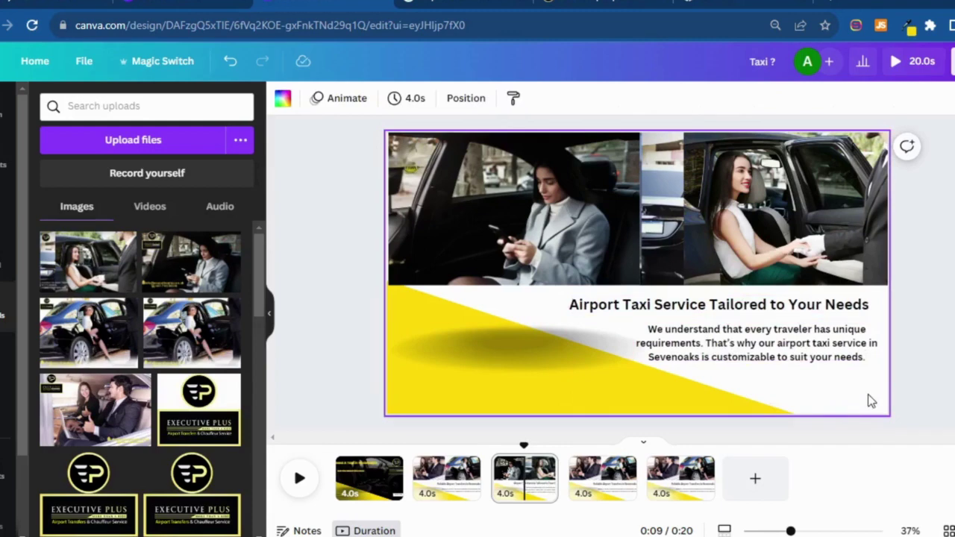
Delete both the laptop couple photo and the blue car photo from the fourth page
{"action": "left_click", "coordinate": [599, 483]}
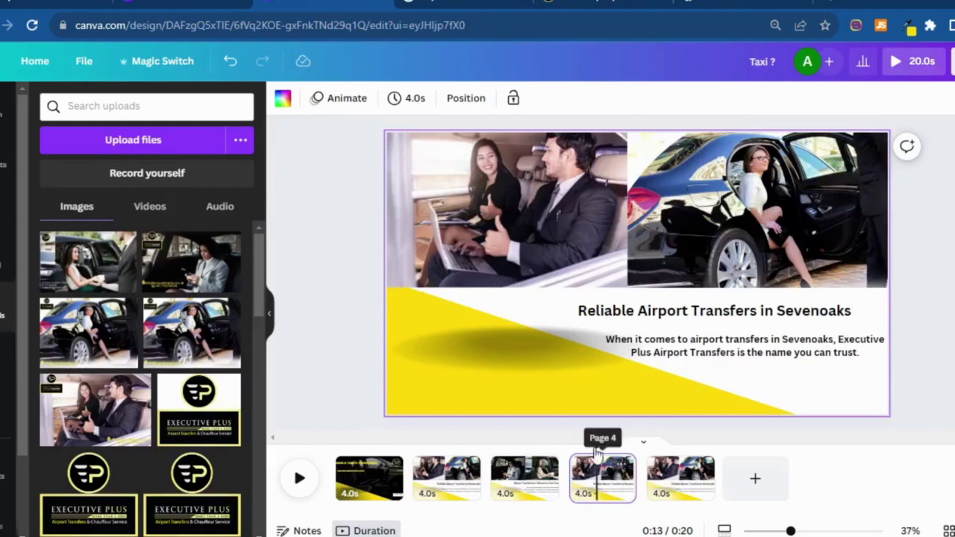
{"action": "left_click", "coordinate": [497, 234]}
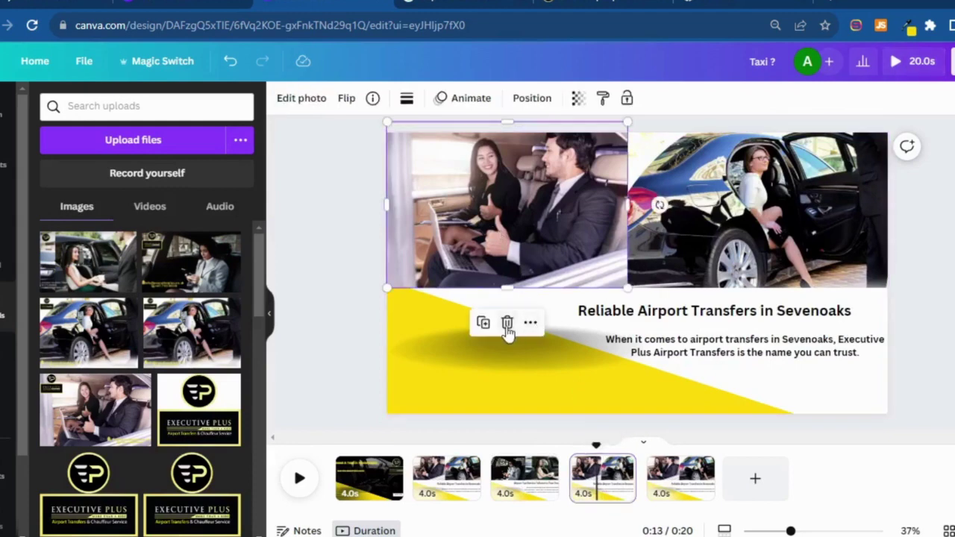
{"action": "left_click", "coordinate": [507, 322]}
{"action": "left_click", "coordinate": [696, 229]}
{"action": "left_click", "coordinate": [759, 324]}
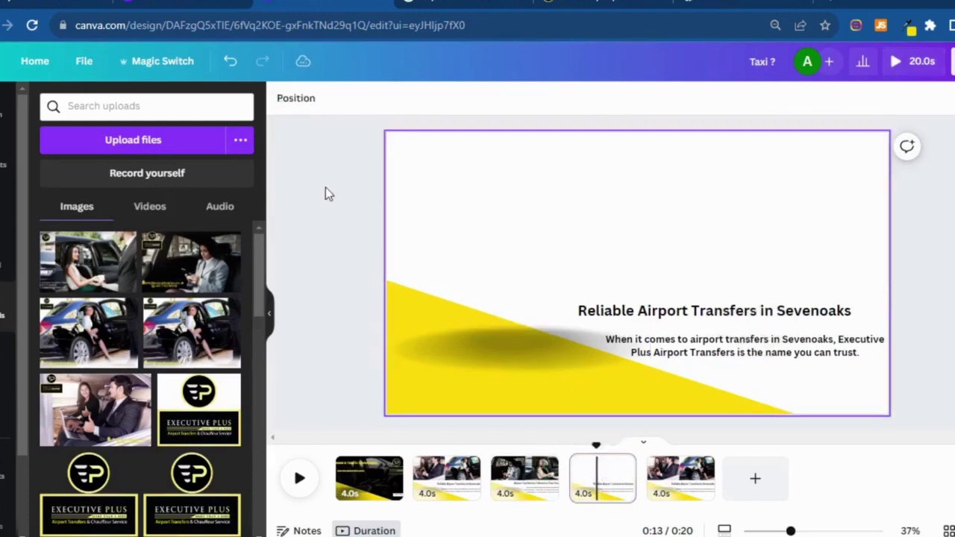
Upload the image Sevenoaks Airport Taxi (9) and place it in the fourth page's upper-left area, above the yellow shape
{"action": "left_click", "coordinate": [180, 146]}
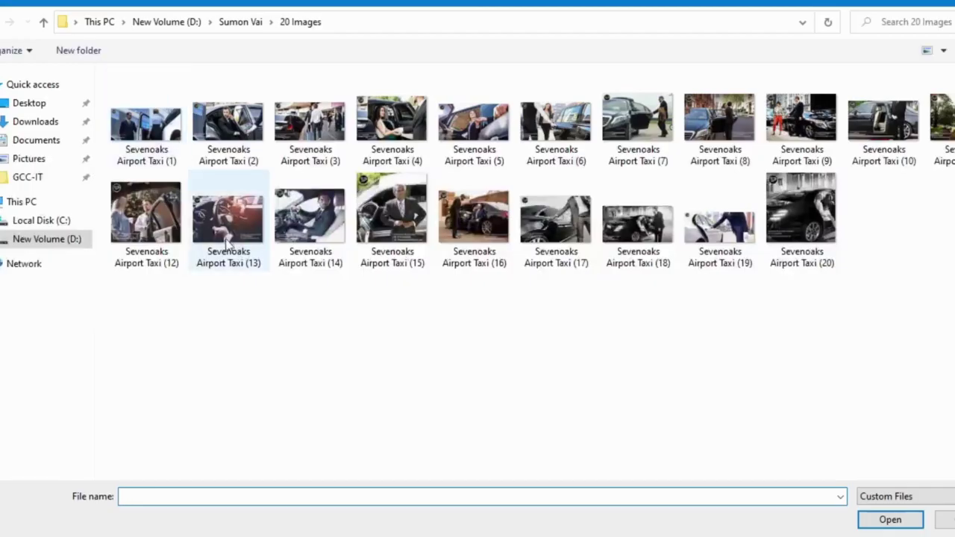
{"action": "double_click", "coordinate": [801, 127]}
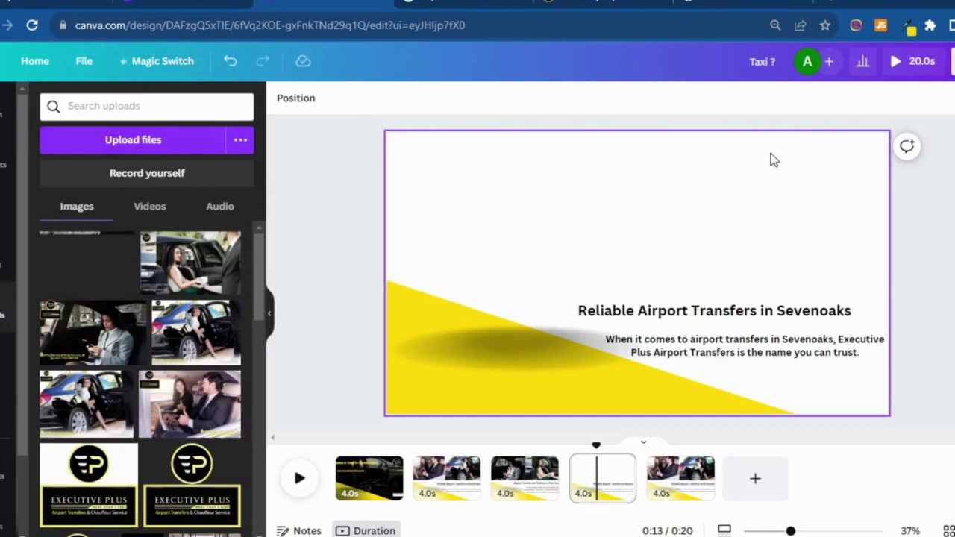
{"action": "left_click", "coordinate": [87, 254]}
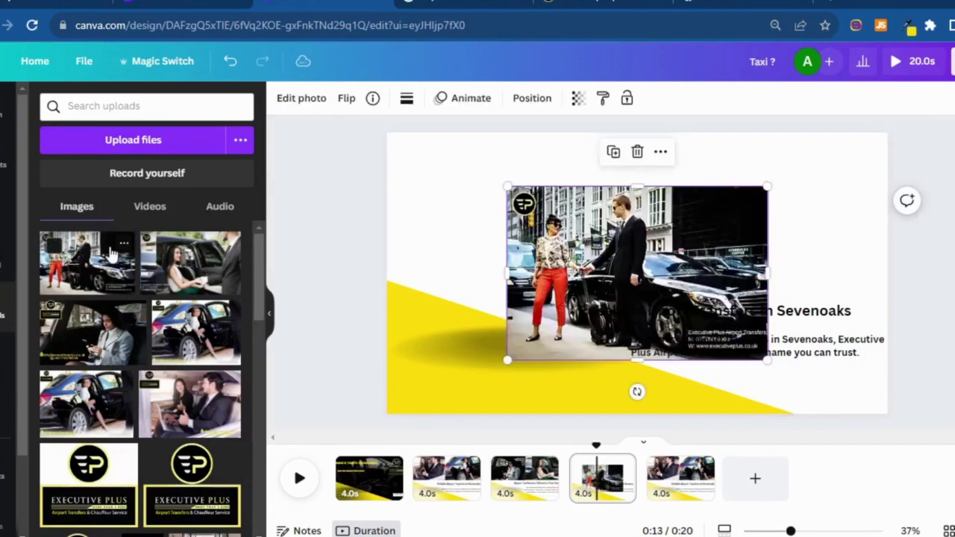
{"action": "left_click_drag", "start_coordinate": [705, 257], "coordinate": [583, 178]}
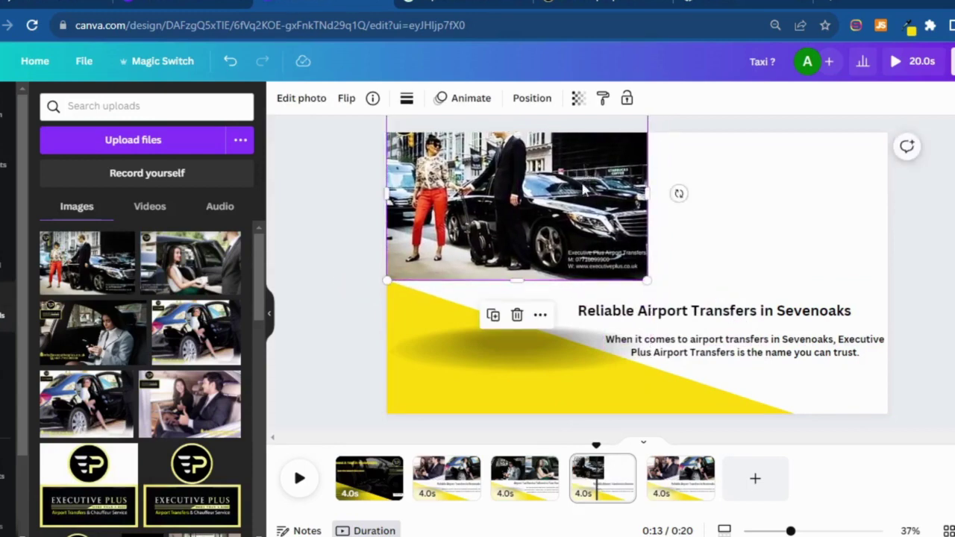
Erase the logo and the white company contact lines from the street chauffeur photo with Magic Eraser
{"action": "left_click", "coordinate": [298, 99]}
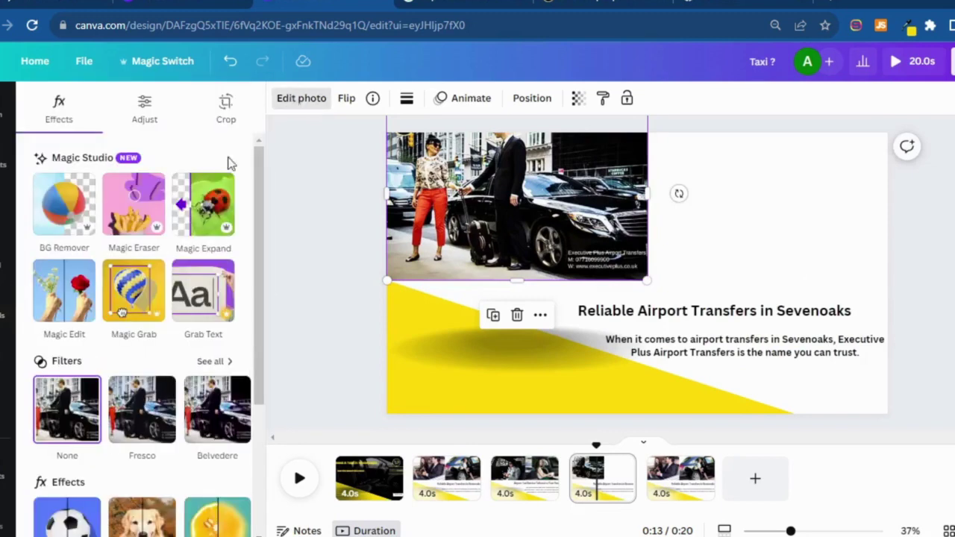
{"action": "left_click", "coordinate": [125, 222]}
{"action": "mouse_move", "coordinate": [446, 158]}
{"action": "left_mouse_down"}
{"action": "mouse_move", "coordinate": [467, 153]}
{"action": "mouse_move", "coordinate": [436, 168]}
{"action": "mouse_move", "coordinate": [446, 157]}
{"action": "mouse_move", "coordinate": [429, 159]}
{"action": "mouse_move", "coordinate": [438, 151]}
{"action": "left_mouse_up"}
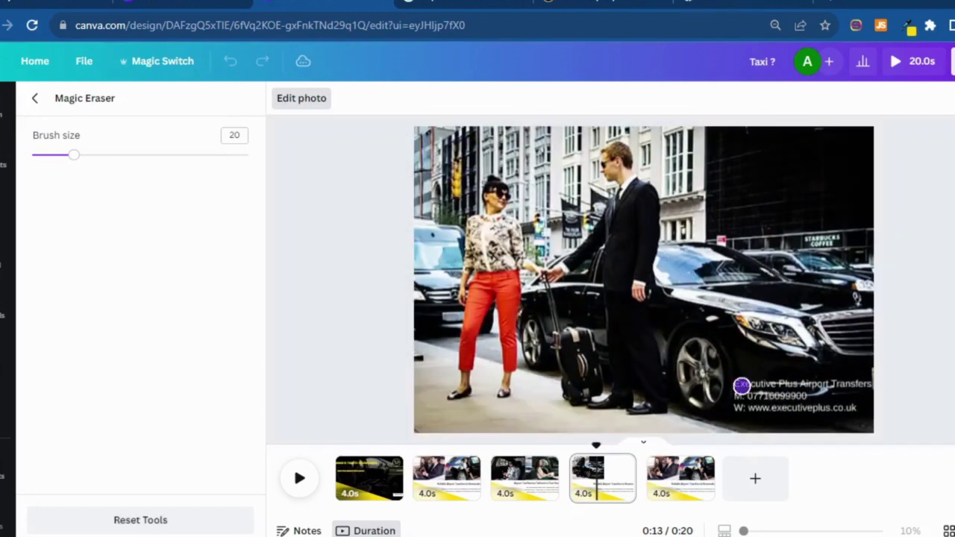
{"action": "mouse_move", "coordinate": [742, 386]}
{"action": "left_mouse_down"}
{"action": "mouse_move", "coordinate": [865, 386]}
{"action": "mouse_move", "coordinate": [819, 411]}
{"action": "mouse_move", "coordinate": [744, 398]}
{"action": "mouse_move", "coordinate": [807, 392]}
{"action": "mouse_move", "coordinate": [724, 397]}
{"action": "mouse_move", "coordinate": [725, 385]}
{"action": "mouse_move", "coordinate": [745, 408]}
{"action": "mouse_move", "coordinate": [848, 405]}
{"action": "mouse_move", "coordinate": [847, 391]}
{"action": "mouse_move", "coordinate": [810, 392]}
{"action": "mouse_move", "coordinate": [832, 399]}
{"action": "mouse_move", "coordinate": [825, 407]}
{"action": "mouse_move", "coordinate": [791, 405]}
{"action": "left_mouse_up"}
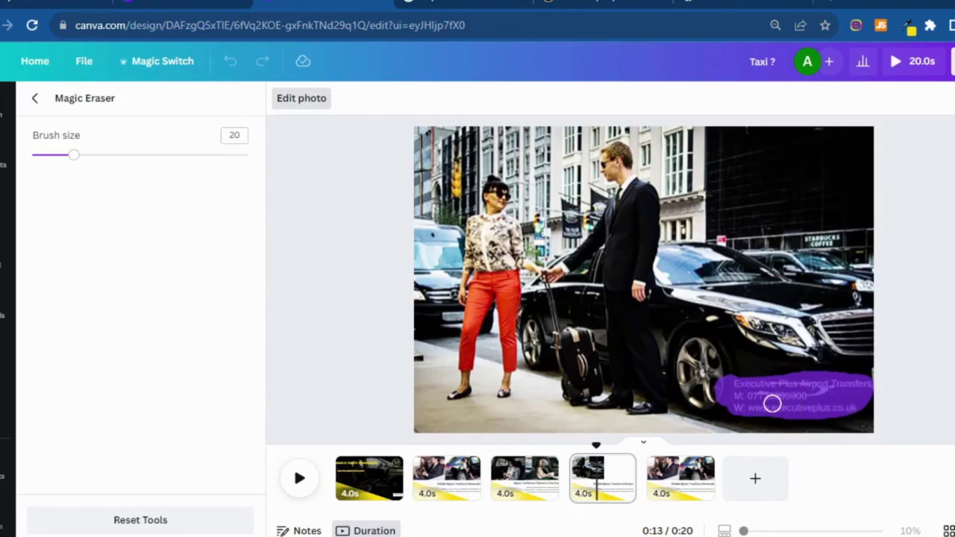
{"action": "left_click_drag", "start_coordinate": [772, 403], "coordinate": [784, 398]}
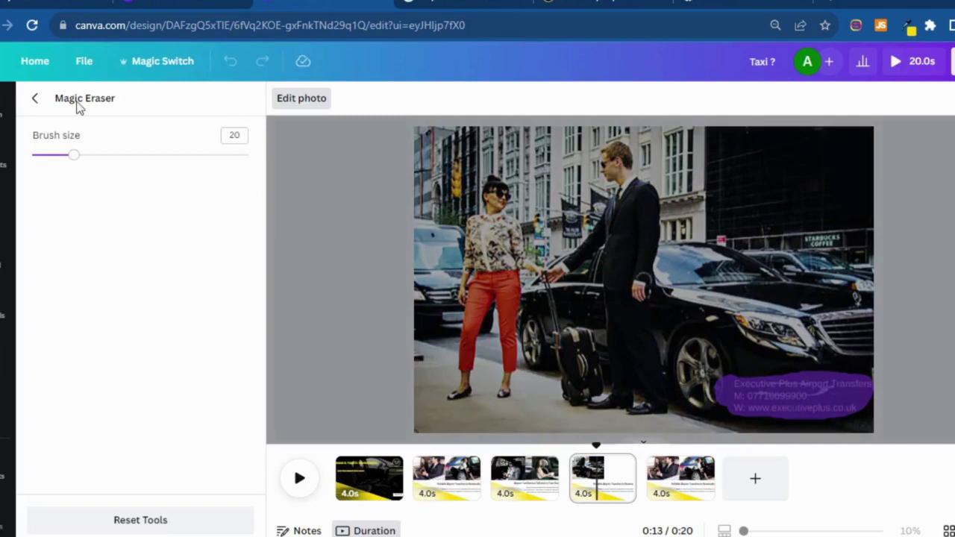
{"action": "left_click", "coordinate": [35, 99]}
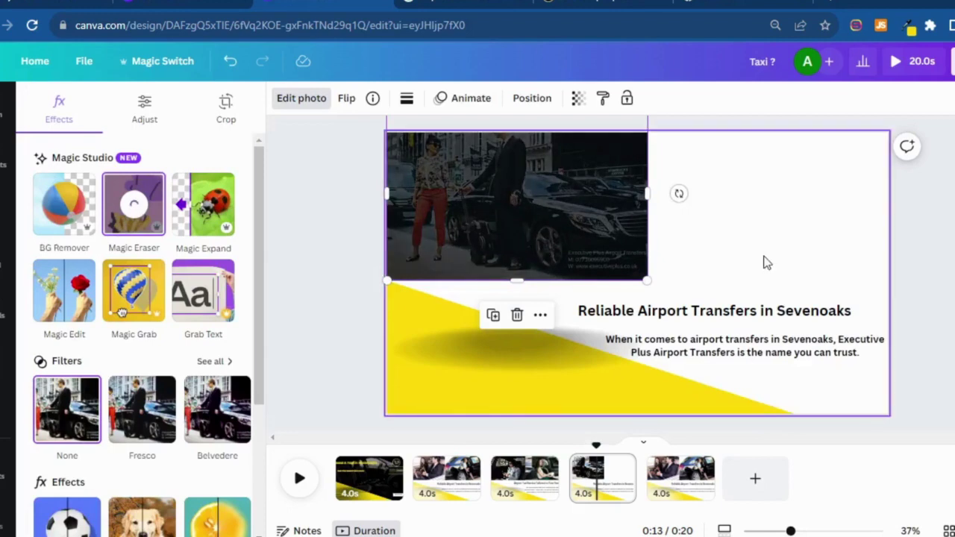
Upload the image Sevenoaks Airport Taxi (5) and place it beside the street photo in the fourth page's upper-right area
{"action": "left_click", "coordinate": [4, 317]}
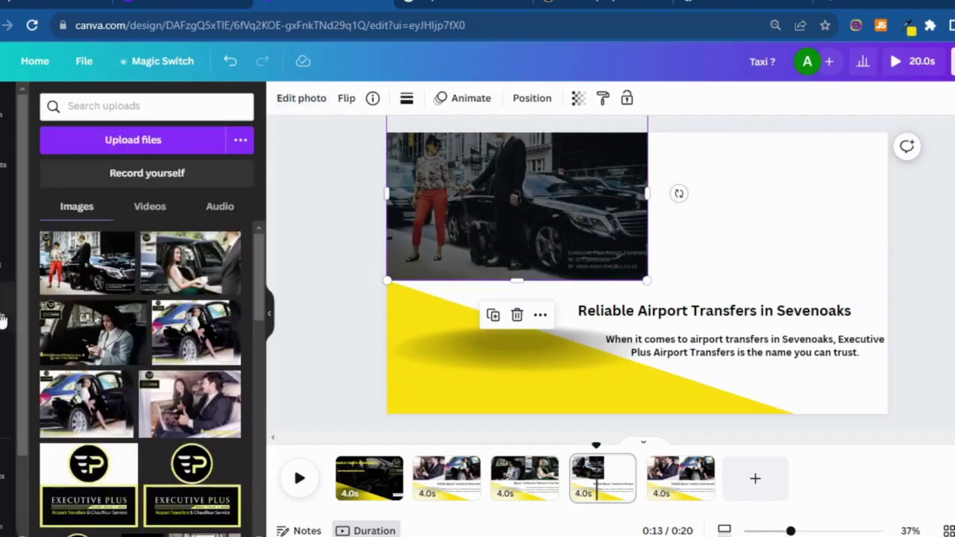
{"action": "left_click", "coordinate": [121, 142]}
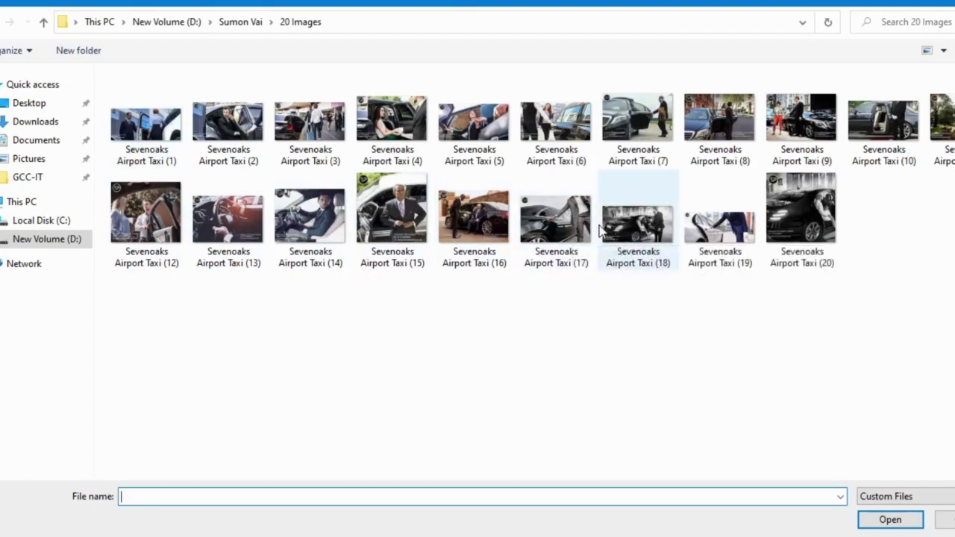
{"action": "double_click", "coordinate": [468, 128]}
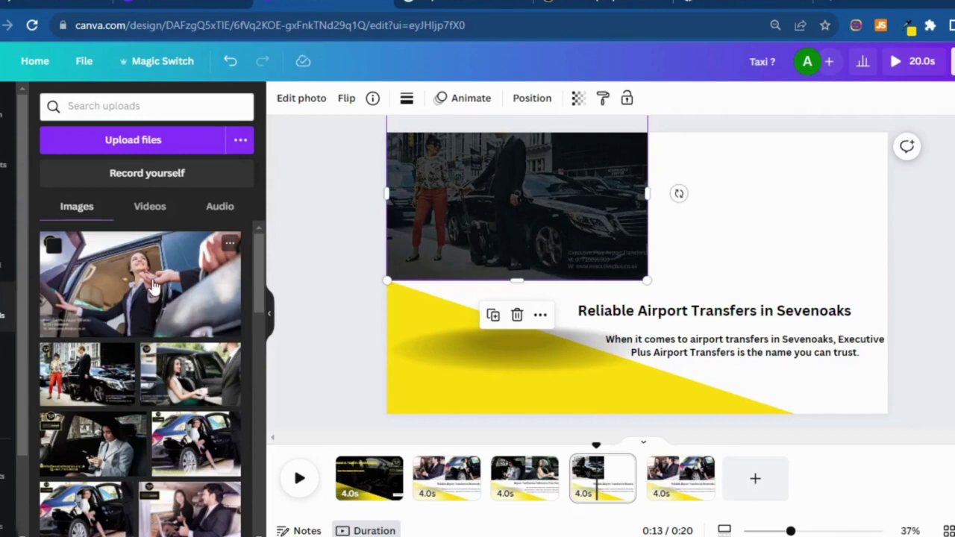
{"action": "left_click", "coordinate": [153, 286]}
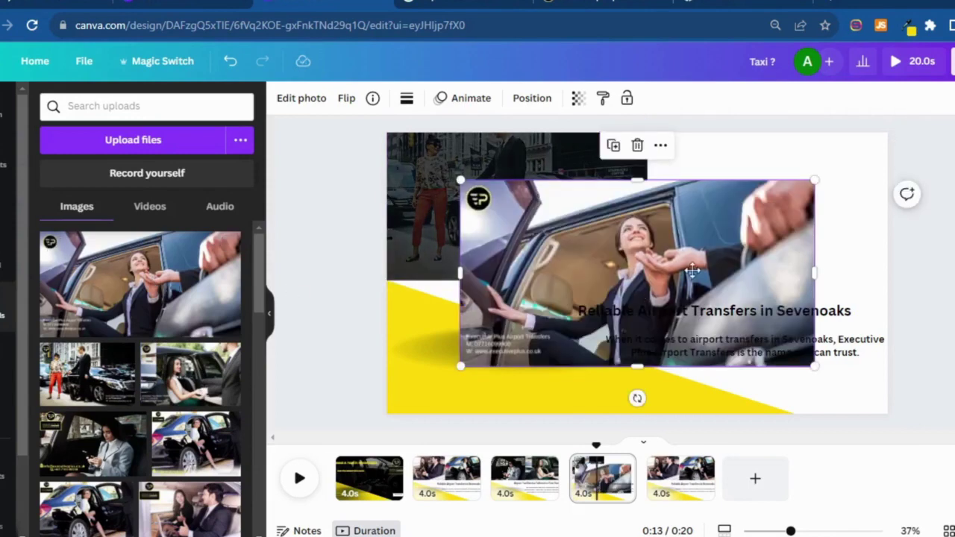
{"action": "left_click_drag", "start_coordinate": [692, 270], "coordinate": [823, 202]}
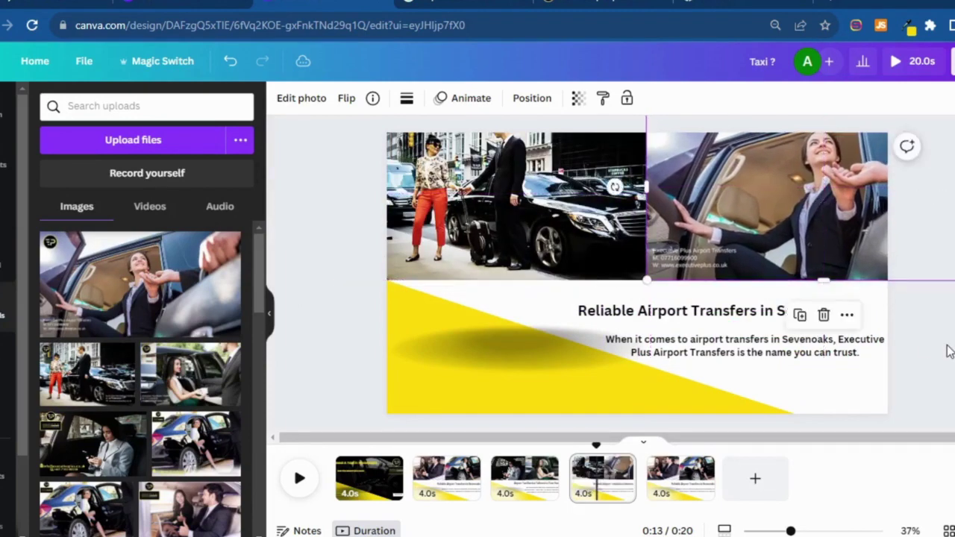
Erase the logo and the white contact lines from the photo of the woman in the car using Magic Eraser
{"action": "left_click", "coordinate": [300, 98]}
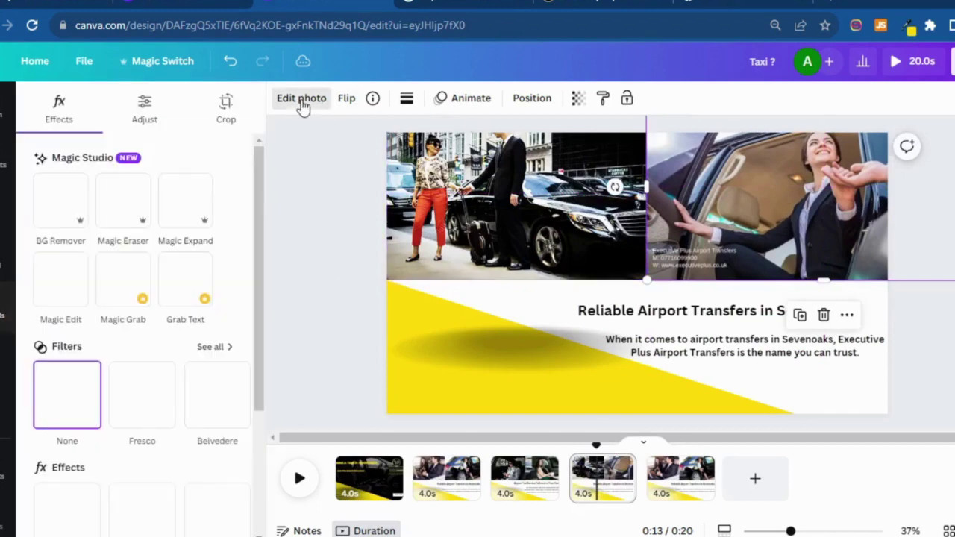
{"action": "left_click", "coordinate": [129, 221]}
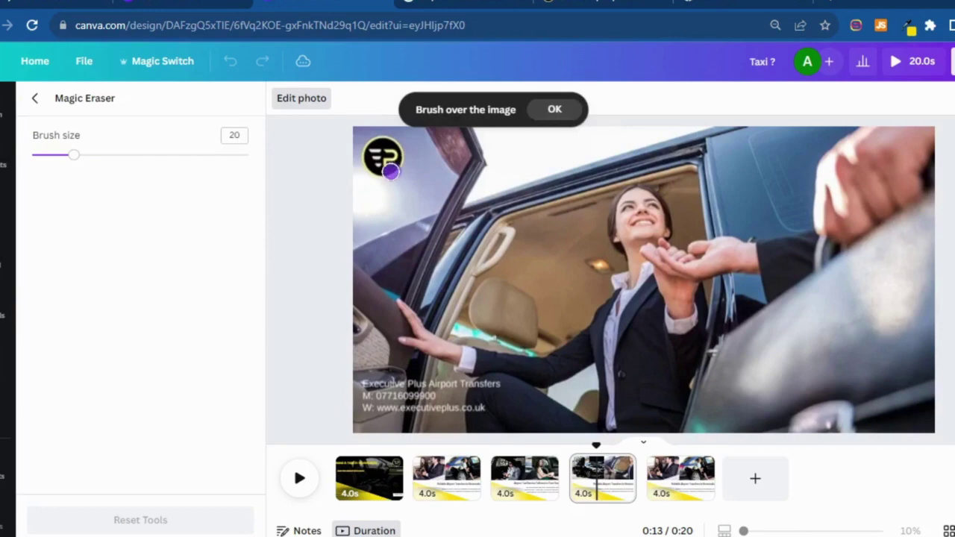
{"action": "mouse_move", "coordinate": [391, 172]}
{"action": "left_mouse_down"}
{"action": "mouse_move", "coordinate": [361, 154]}
{"action": "mouse_move", "coordinate": [369, 142]}
{"action": "mouse_move", "coordinate": [398, 139]}
{"action": "mouse_move", "coordinate": [398, 164]}
{"action": "mouse_move", "coordinate": [372, 150]}
{"action": "mouse_move", "coordinate": [376, 178]}
{"action": "left_mouse_up"}
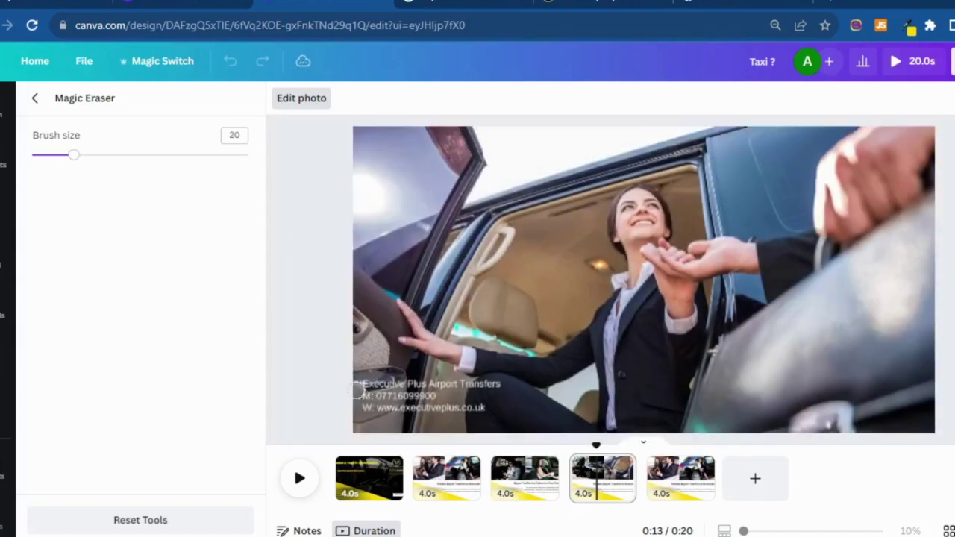
{"action": "mouse_move", "coordinate": [364, 386]}
{"action": "left_mouse_down"}
{"action": "mouse_move", "coordinate": [475, 385]}
{"action": "mouse_move", "coordinate": [486, 400]}
{"action": "mouse_move", "coordinate": [368, 398]}
{"action": "mouse_move", "coordinate": [429, 394]}
{"action": "mouse_move", "coordinate": [443, 394]}
{"action": "mouse_move", "coordinate": [353, 408]}
{"action": "mouse_move", "coordinate": [506, 393]}
{"action": "mouse_move", "coordinate": [504, 383]}
{"action": "mouse_move", "coordinate": [409, 400]}
{"action": "mouse_move", "coordinate": [503, 391]}
{"action": "mouse_move", "coordinate": [480, 406]}
{"action": "left_mouse_up"}
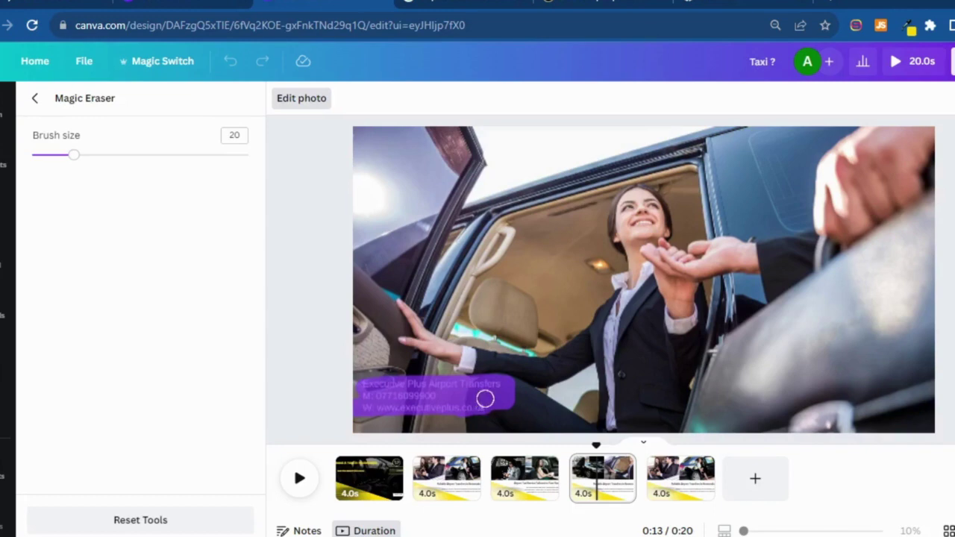
{"action": "left_click_drag", "start_coordinate": [478, 400], "coordinate": [26, 83]}
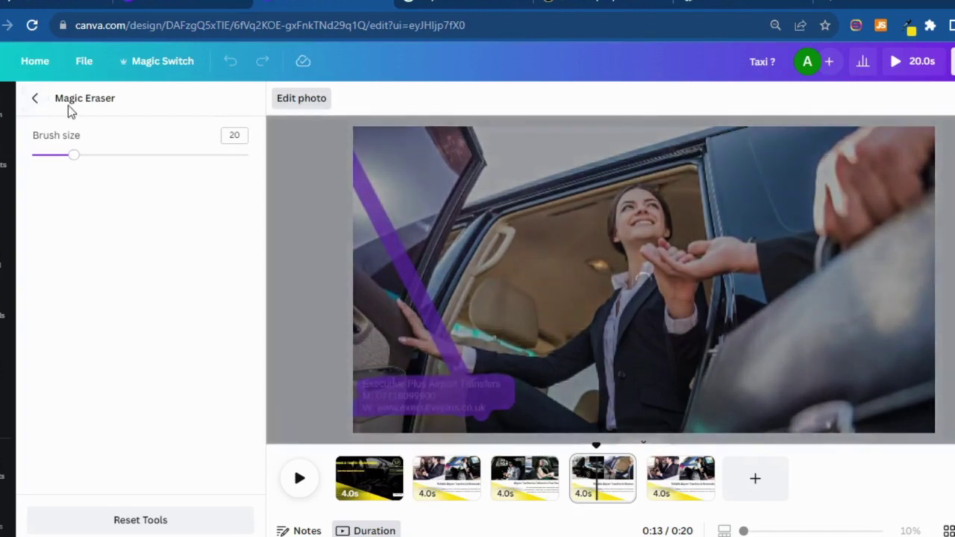
{"action": "left_click", "coordinate": [34, 103]}
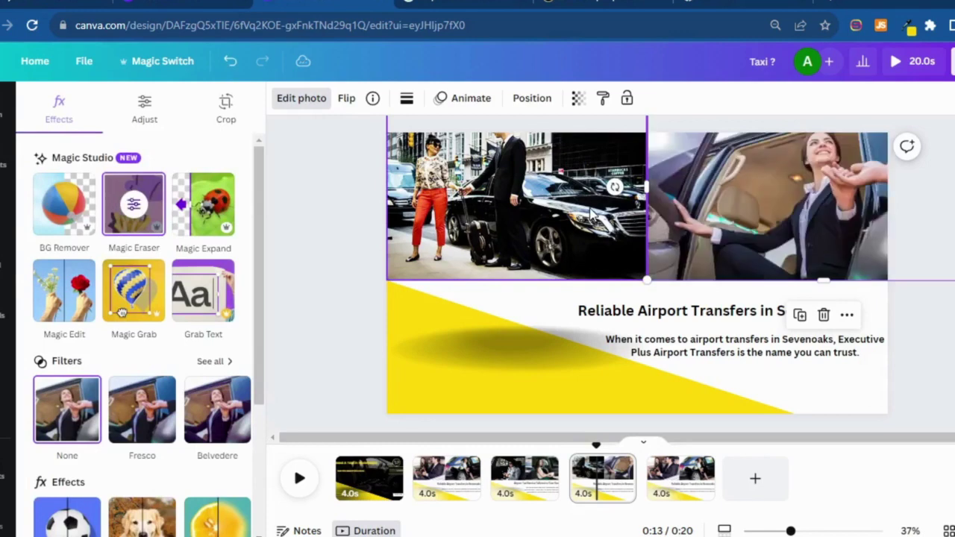
Replace the fourth page's heading with "Convenient Booking and Competitive Pricing", copied from the Executive Plus services web page
{"action": "left_click", "coordinate": [735, 316]}
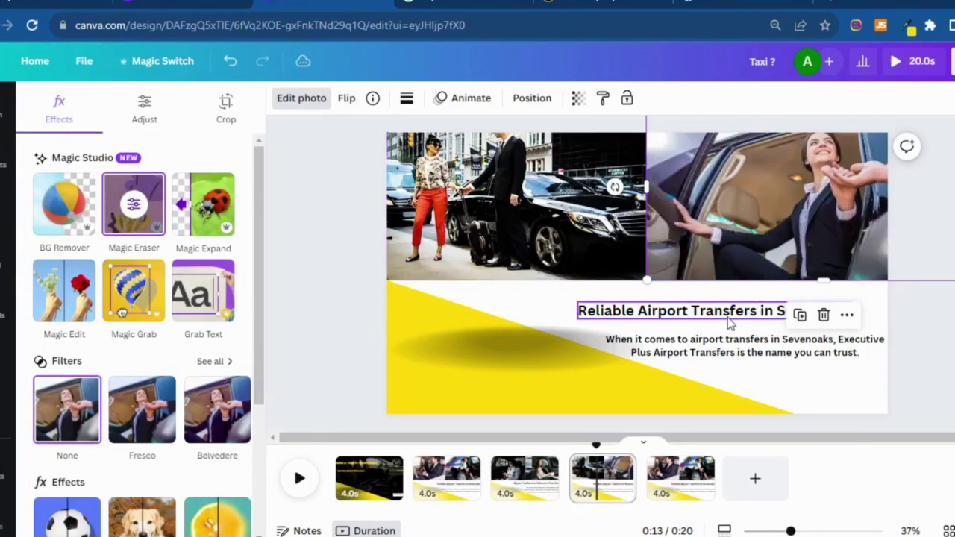
{"action": "key", "text": "ctrl+Tab"}
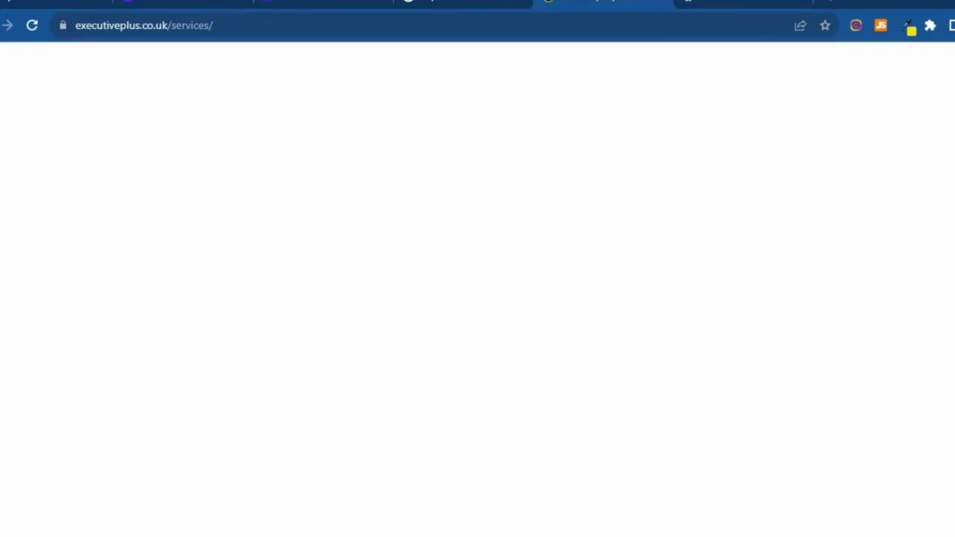
{"action": "scroll", "coordinate": [462, 250], "scroll_direction": "down", "scroll_amount": 2}
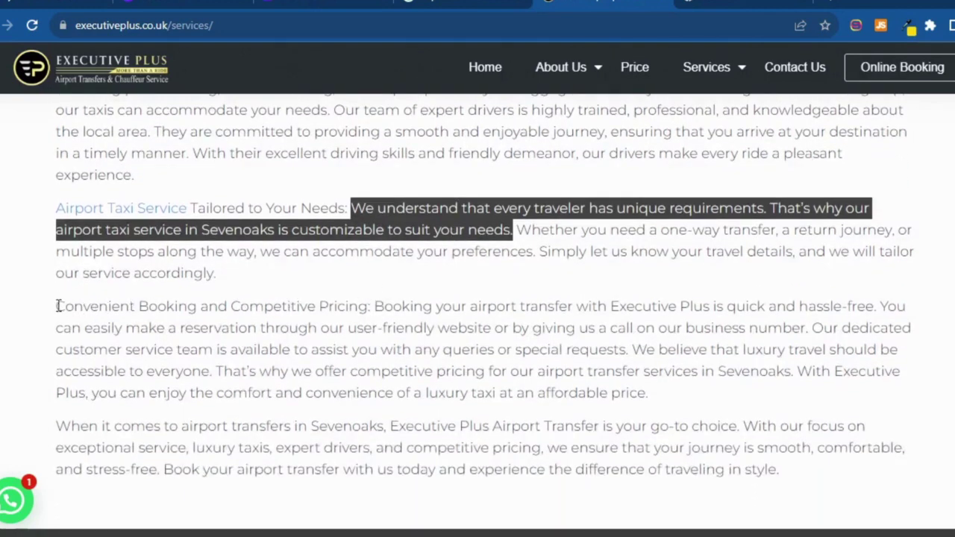
{"action": "left_click_drag", "start_coordinate": [56, 306], "coordinate": [369, 311]}
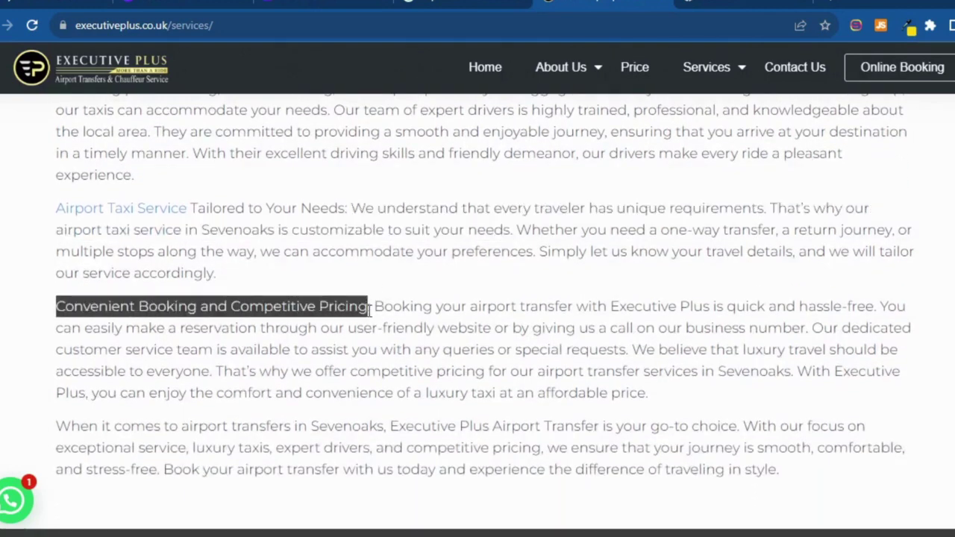
{"action": "right_click", "coordinate": [367, 309]}
{"action": "left_click", "coordinate": [386, 320]}
{"action": "left_click", "coordinate": [325, 4]}
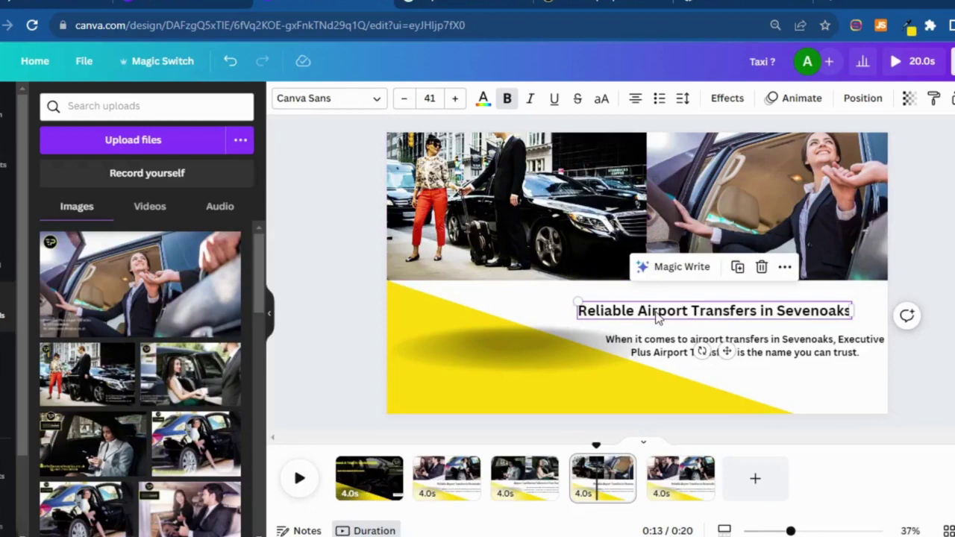
{"action": "double_click", "coordinate": [657, 317]}
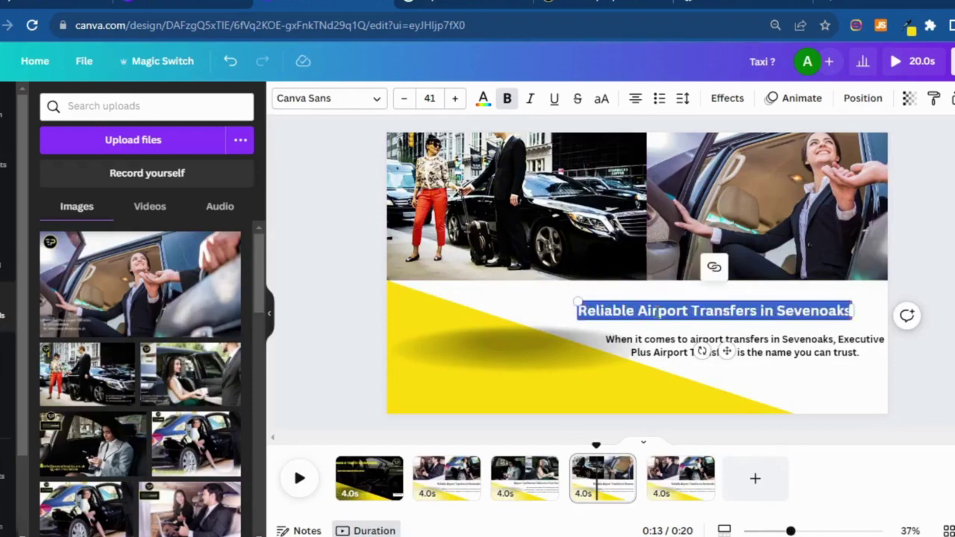
{"action": "right_click", "coordinate": [655, 307]}
{"action": "left_click", "coordinate": [690, 381]}
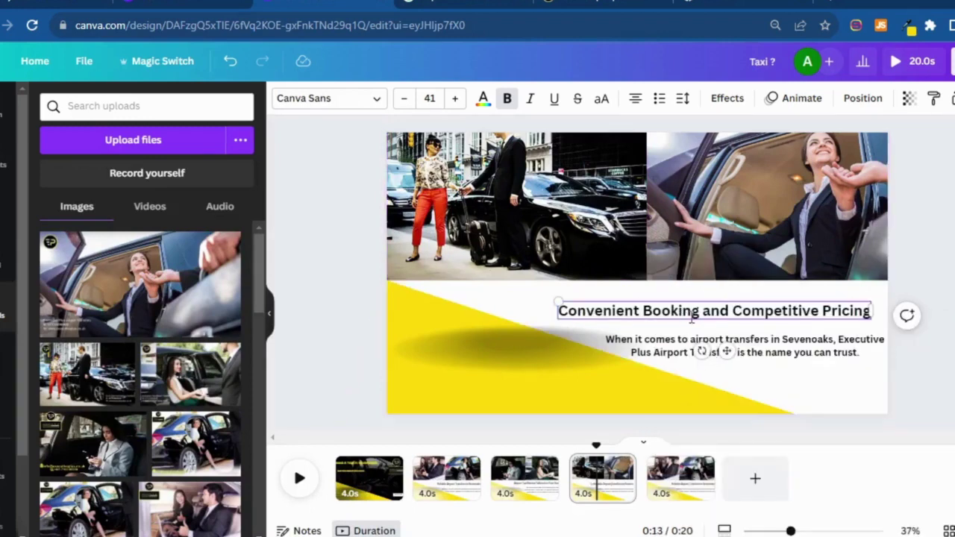
Replace the fourth page's paragraph with the website text from "Booking your airport transfer with Executive Plus" through "call on our business number."
{"action": "left_click", "coordinate": [604, 3]}
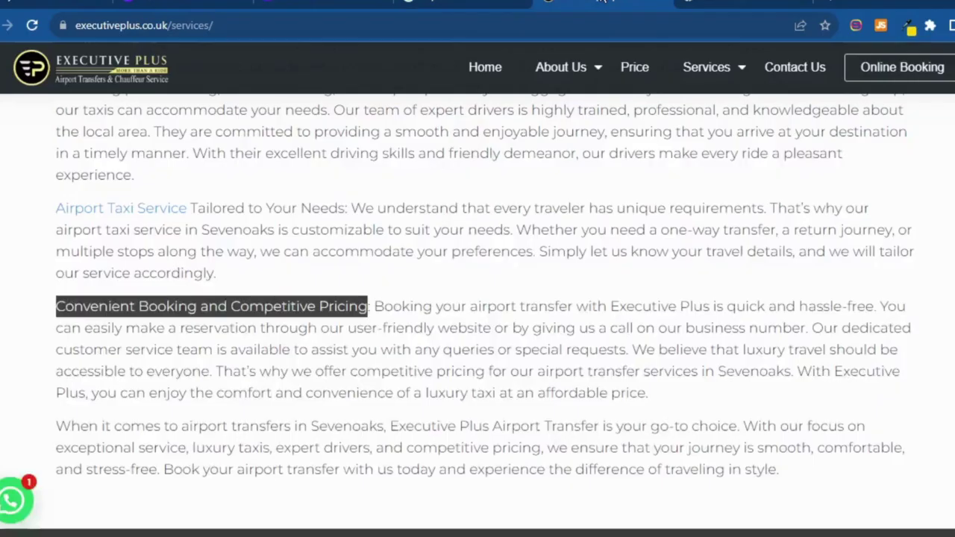
{"action": "left_click_drag", "start_coordinate": [378, 309], "coordinate": [810, 330]}
{"action": "right_click", "coordinate": [786, 333]}
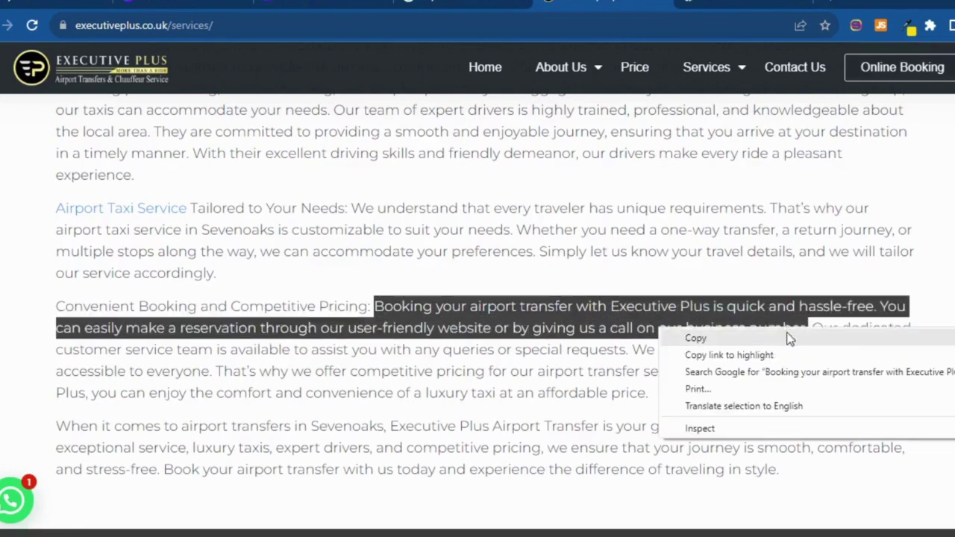
{"action": "left_click", "coordinate": [787, 337]}
{"action": "key", "text": "ctrl+shift+Tab"}
{"action": "key", "text": "ctrl+shift+Tab"}
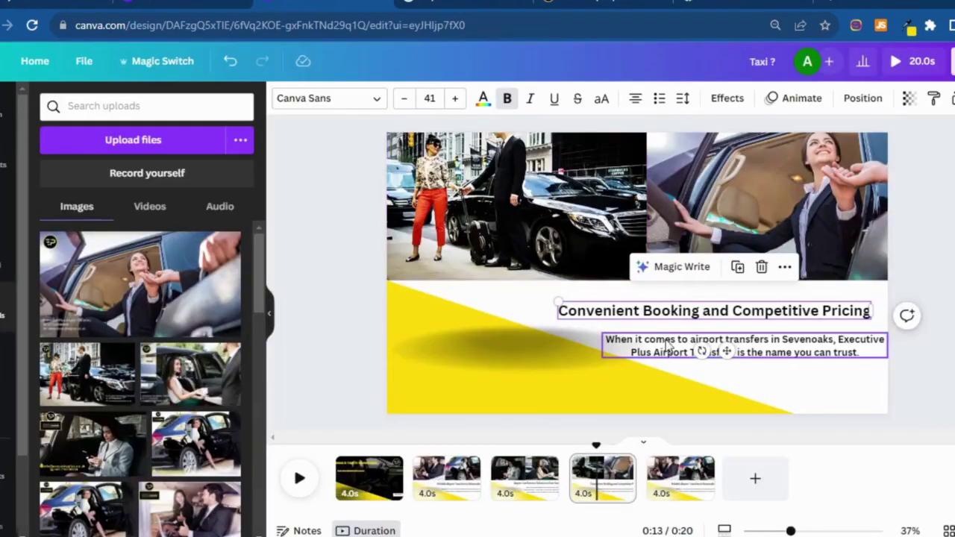
{"action": "left_click", "coordinate": [664, 342]}
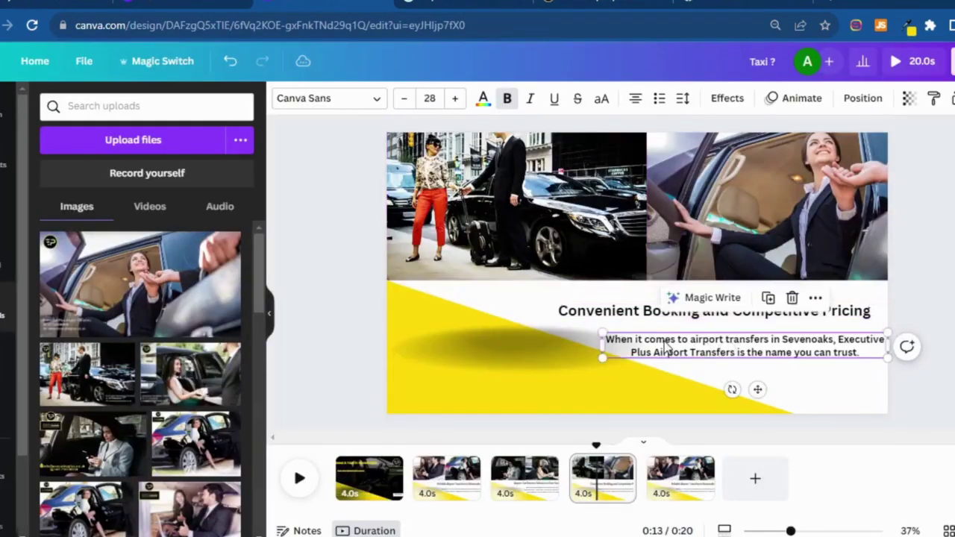
{"action": "double_click", "coordinate": [667, 340]}
{"action": "right_click", "coordinate": [664, 339]}
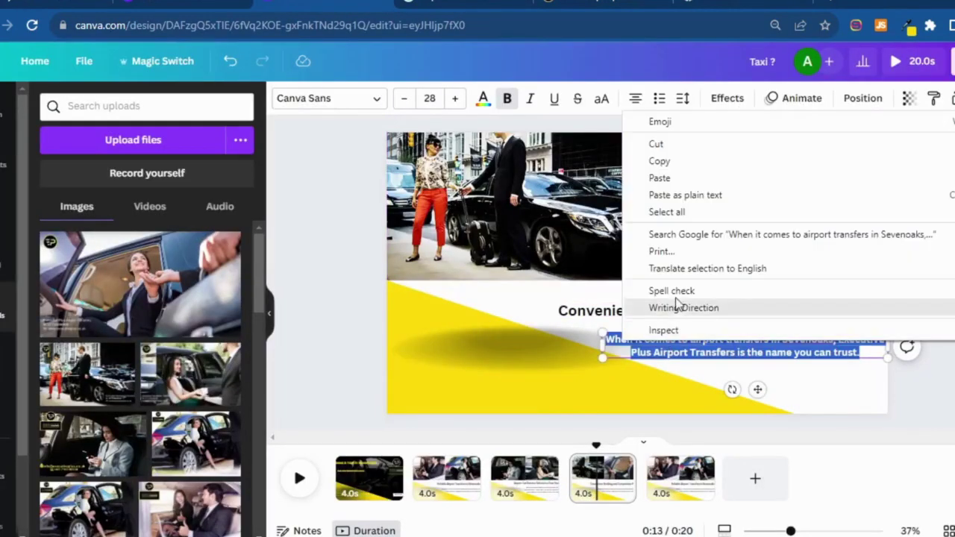
{"action": "left_click", "coordinate": [665, 182]}
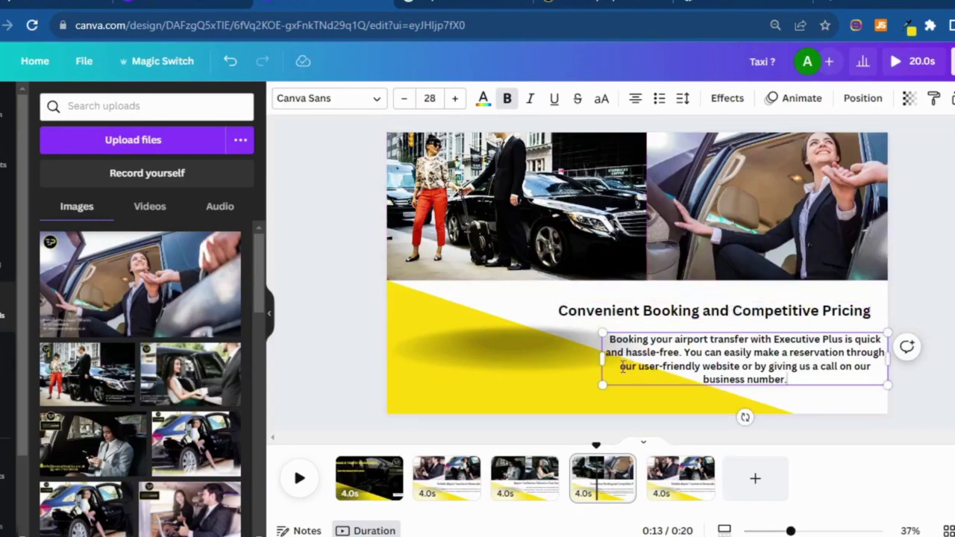
Narrow the fourth page's paragraph box from its left side and move the heading and paragraph up, with the heading slightly further right
{"action": "left_click_drag", "start_coordinate": [601, 359], "coordinate": [625, 335]}
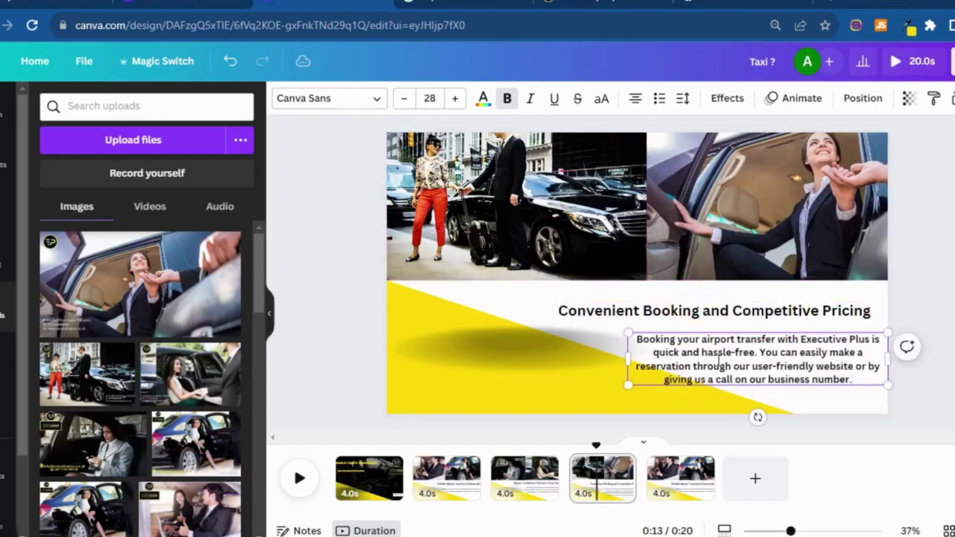
{"action": "left_click_drag", "start_coordinate": [736, 339], "coordinate": [718, 366]}
{"action": "left_click", "coordinate": [761, 366]}
{"action": "left_click_drag", "start_coordinate": [802, 319], "coordinate": [813, 311]}
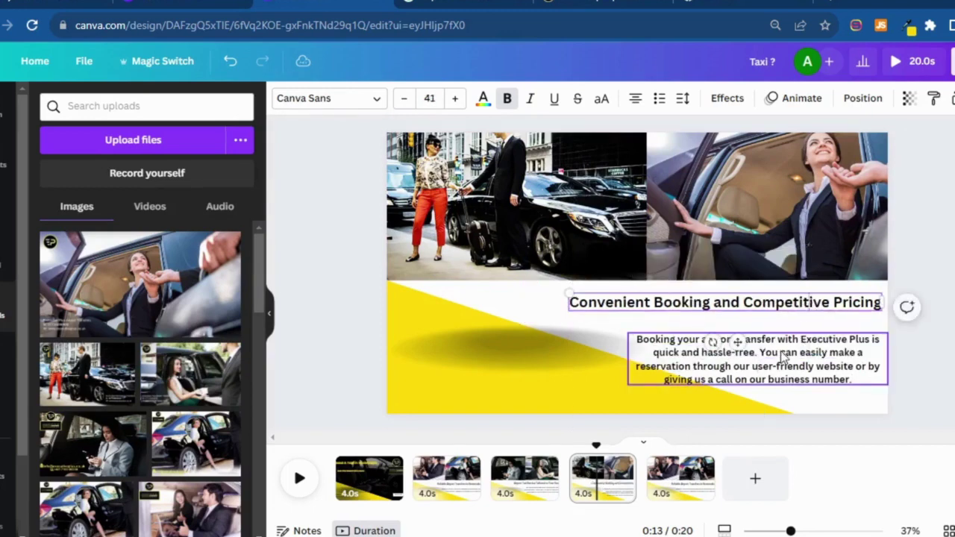
{"action": "left_click_drag", "start_coordinate": [782, 358], "coordinate": [784, 334]}
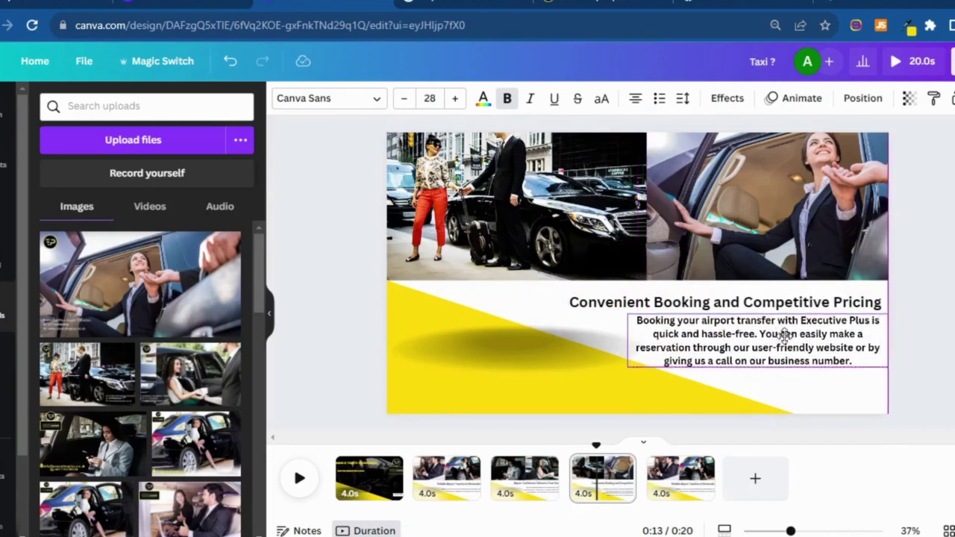
{"action": "left_click_drag", "start_coordinate": [785, 335], "coordinate": [761, 298]}
{"action": "left_click", "coordinate": [764, 307]}
{"action": "left_click", "coordinate": [776, 349]}
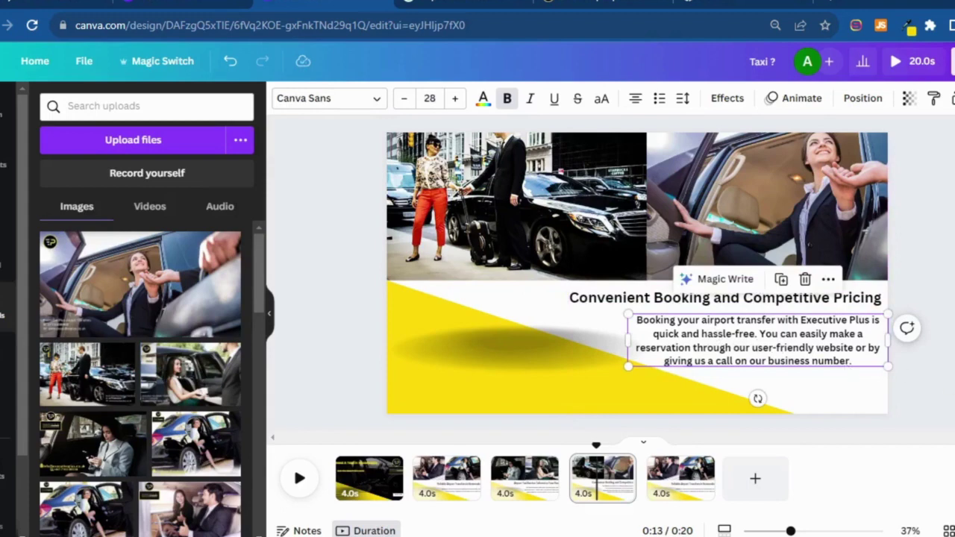
{"action": "key", "text": "Escape"}
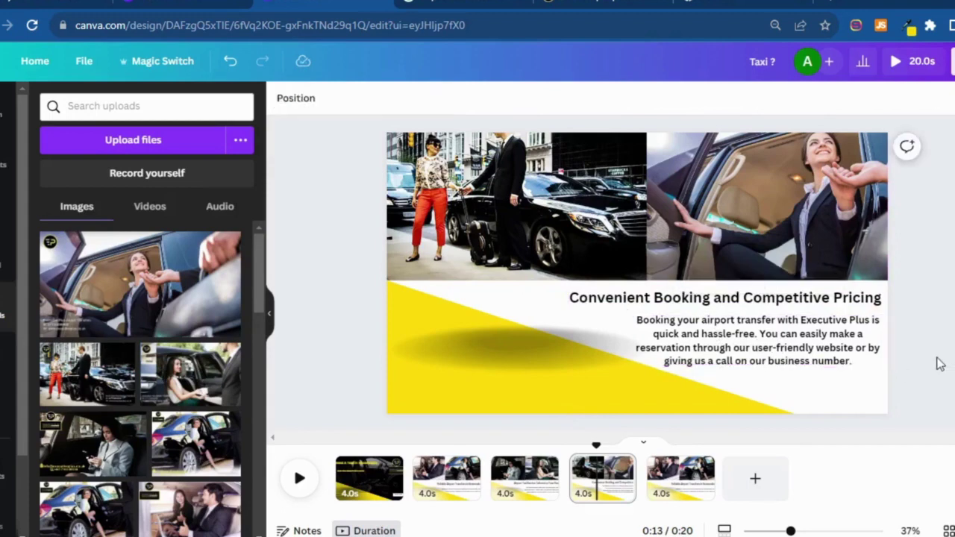
Delete both old photos from the fifth page: the couple with the laptop and the woman in the blue car
{"action": "left_click", "coordinate": [687, 486]}
{"action": "left_click", "coordinate": [499, 238]}
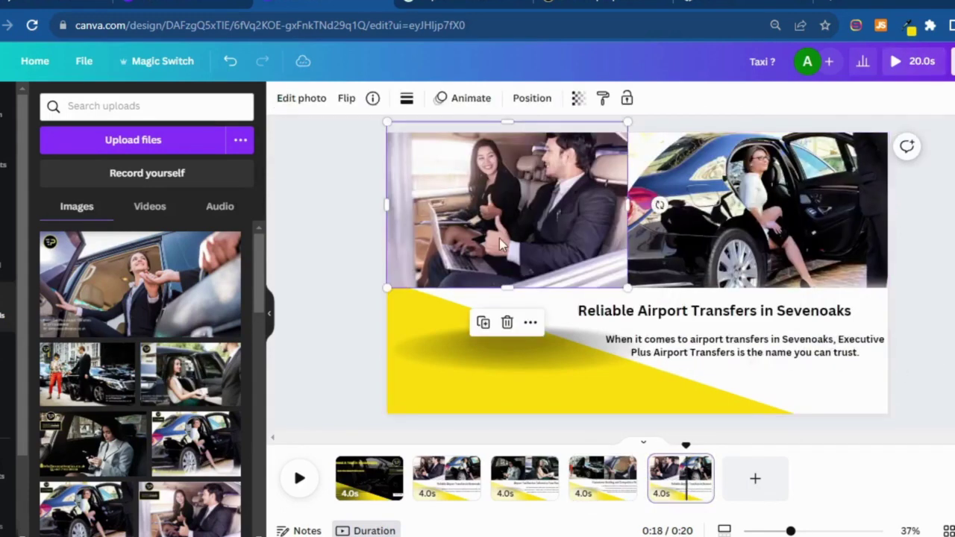
{"action": "left_click", "coordinate": [508, 326]}
{"action": "left_click", "coordinate": [707, 235]}
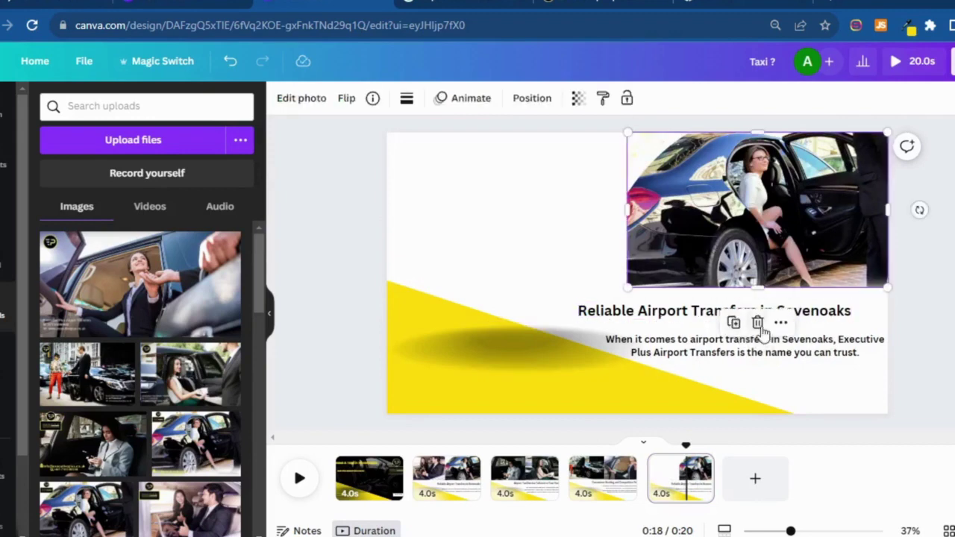
{"action": "left_click", "coordinate": [752, 322]}
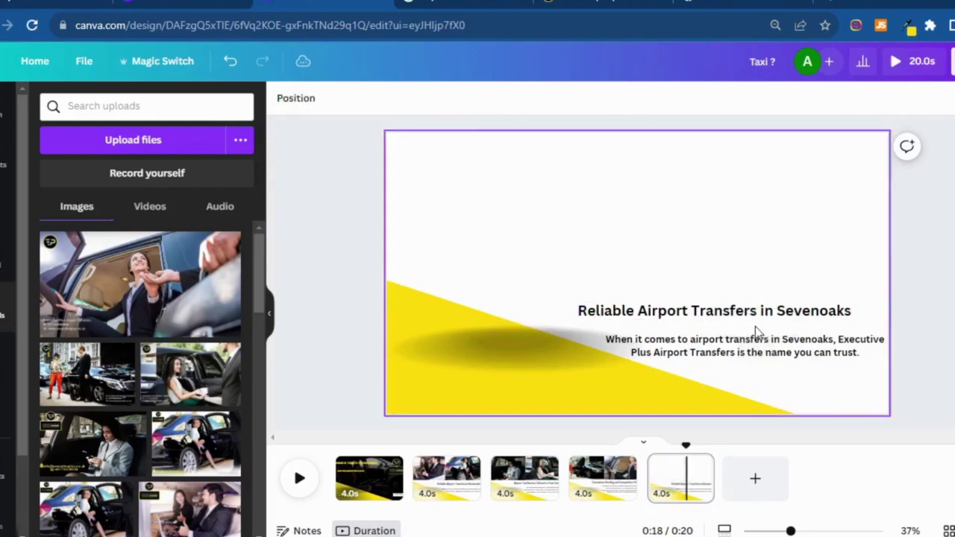
Upload the image Sevenoaks Airport Taxi (6), shrink it and place it in the fifth page's upper-left area, above the yellow shape
{"action": "left_click", "coordinate": [142, 154]}
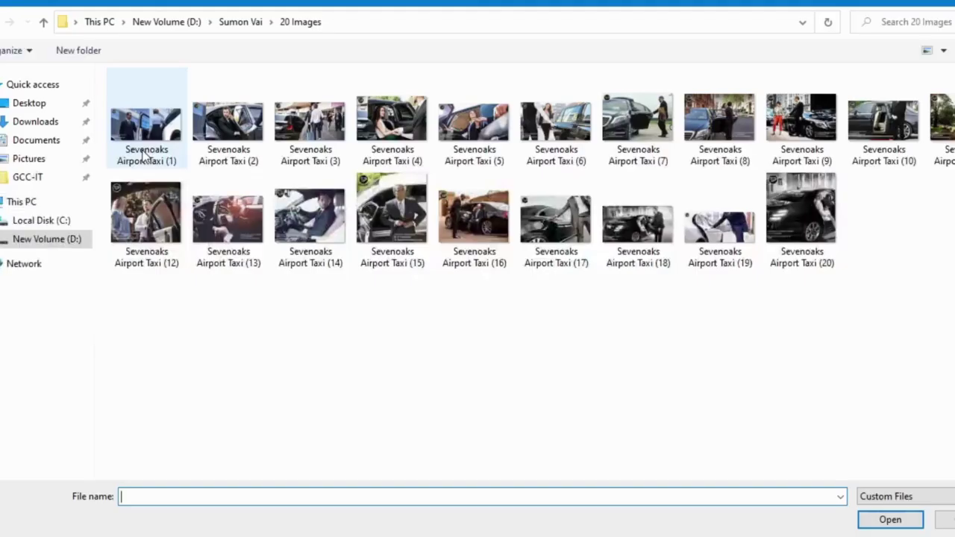
{"action": "mouse_move", "coordinate": [143, 154]}
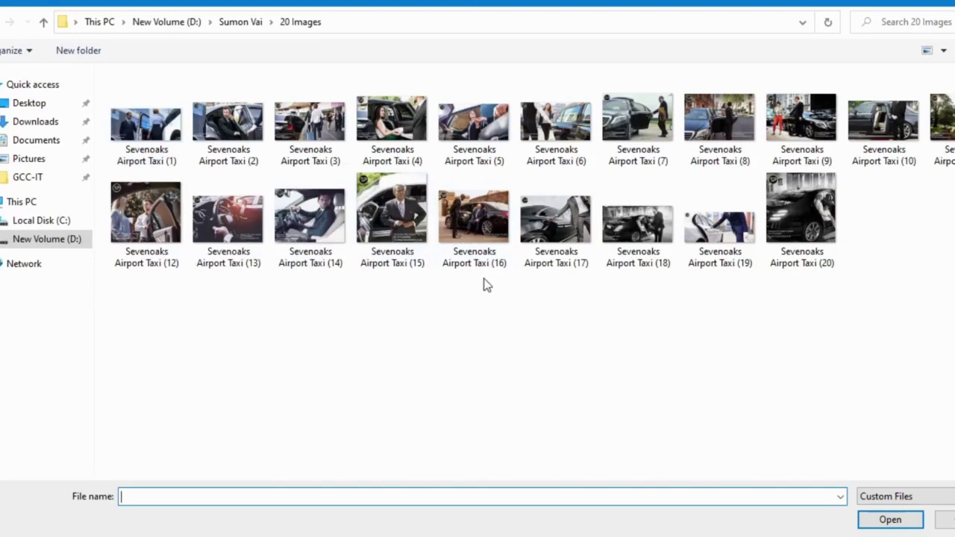
{"action": "double_click", "coordinate": [557, 130]}
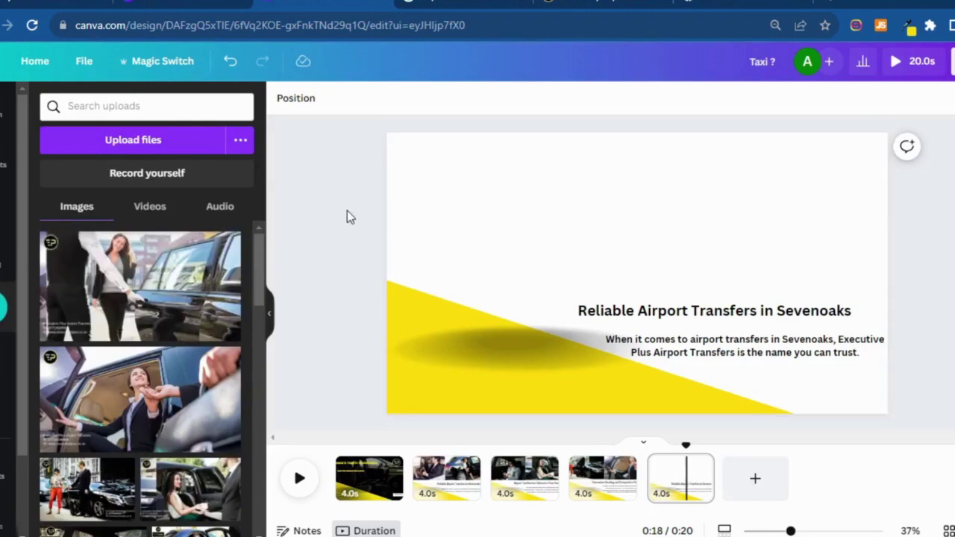
{"action": "left_click", "coordinate": [146, 291]}
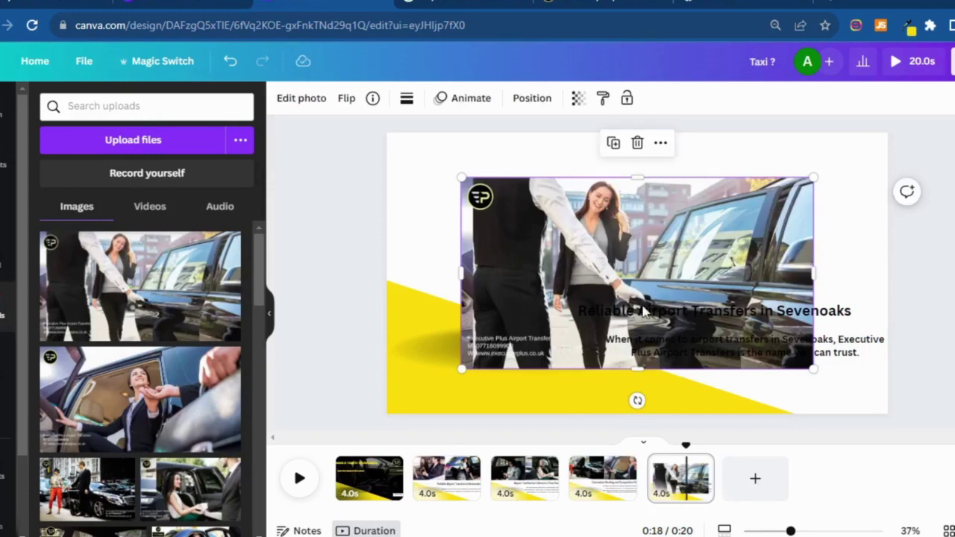
{"action": "left_click_drag", "start_coordinate": [613, 259], "coordinate": [600, 229]}
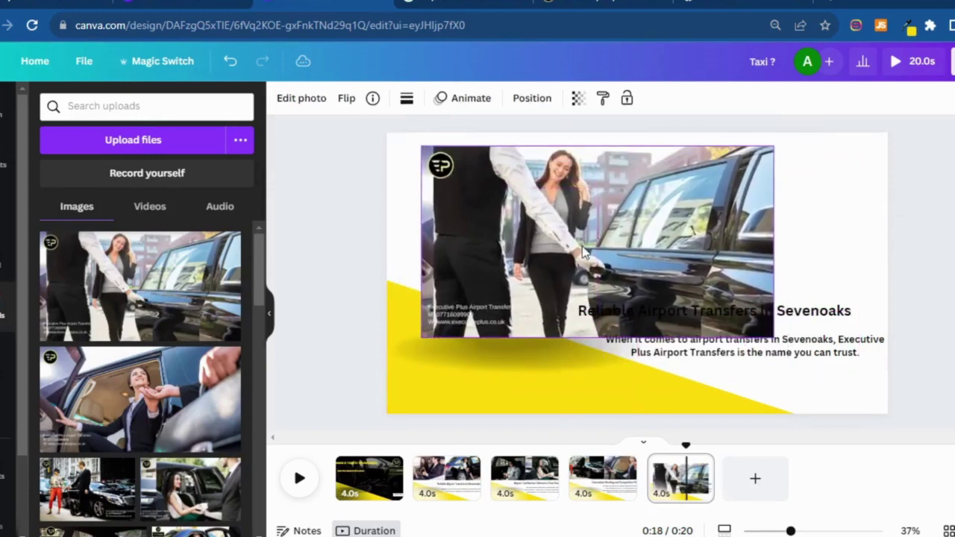
{"action": "left_click_drag", "start_coordinate": [422, 337], "coordinate": [467, 270]}
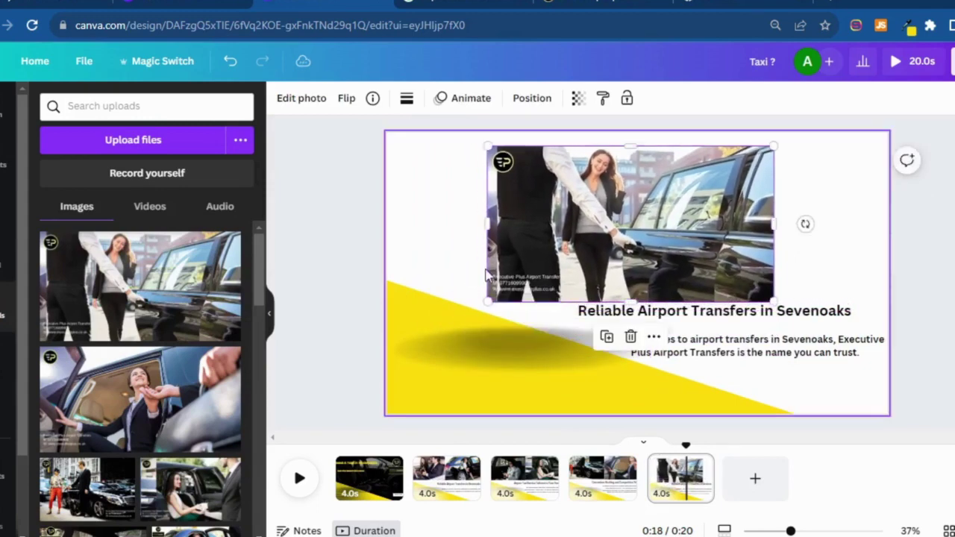
{"action": "left_click_drag", "start_coordinate": [582, 235], "coordinate": [491, 229]}
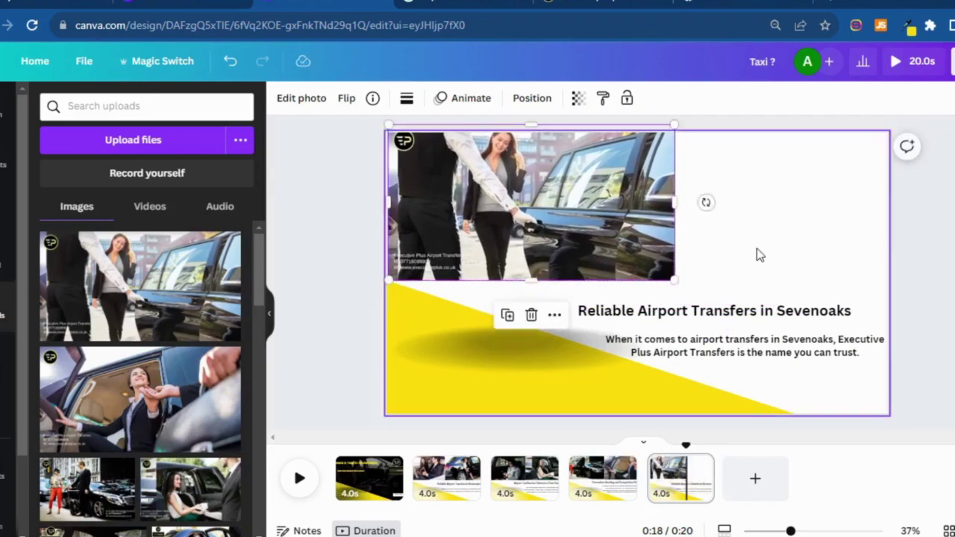
Erase the logo and the white company contact lines from the fifth page's car-door photo with Magic Eraser
{"action": "left_click", "coordinate": [527, 233]}
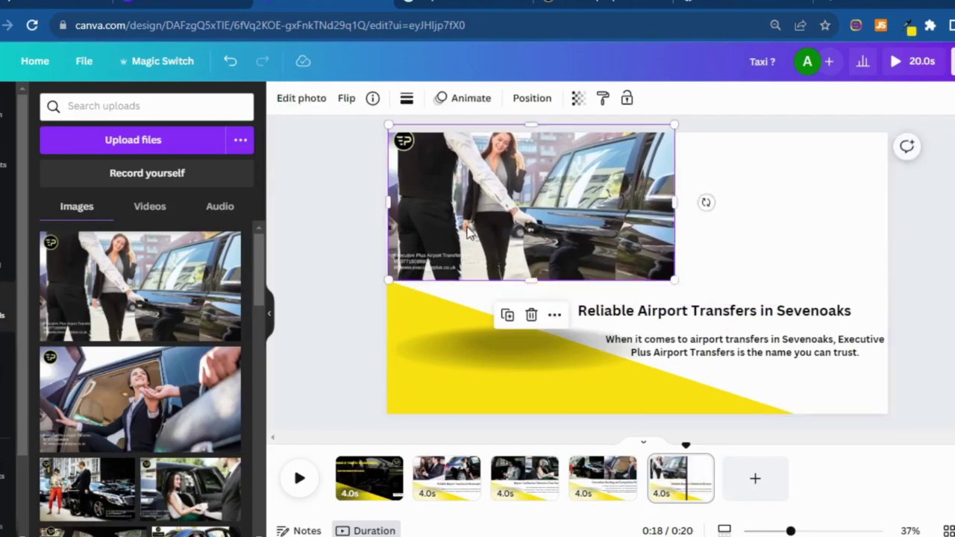
{"action": "left_click", "coordinate": [313, 100]}
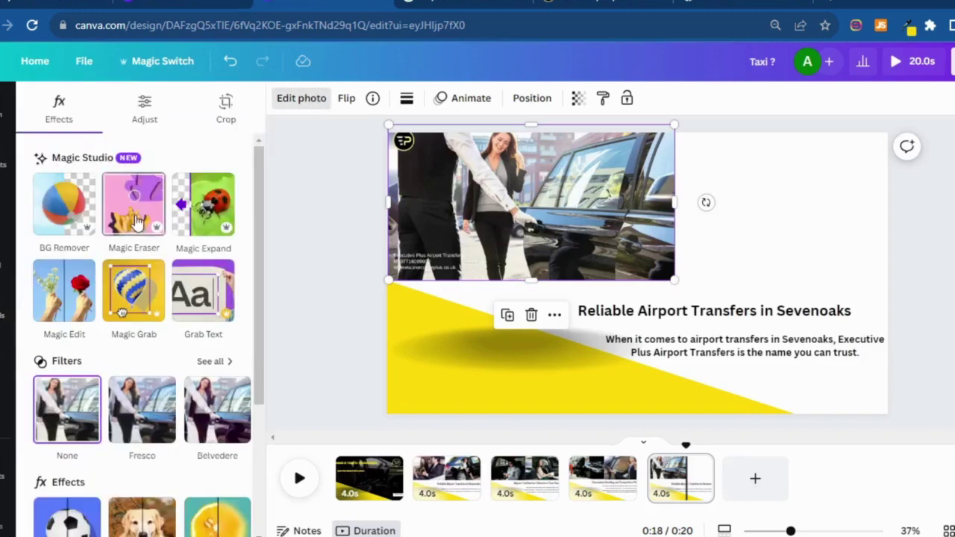
{"action": "left_click", "coordinate": [134, 218]}
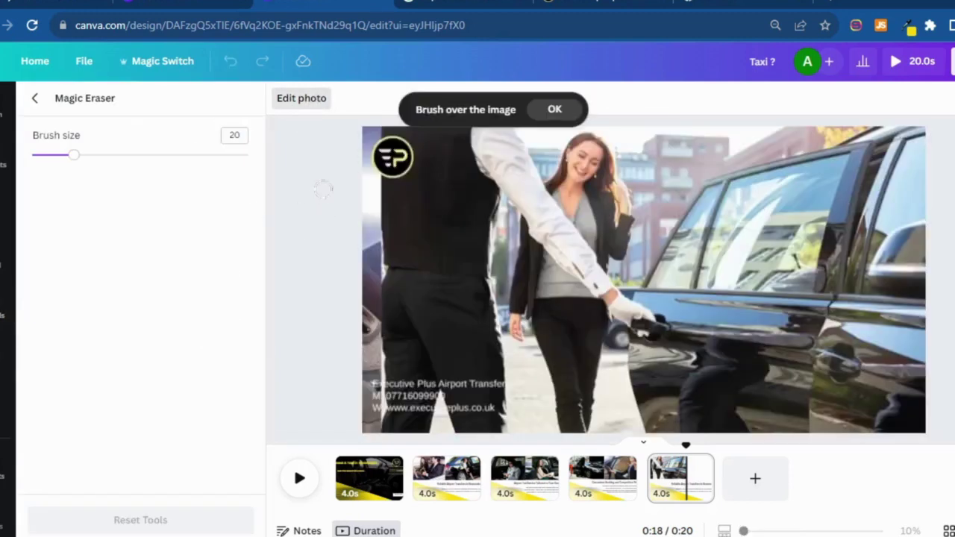
{"action": "mouse_move", "coordinate": [381, 172]}
{"action": "left_mouse_down"}
{"action": "mouse_move", "coordinate": [393, 141]}
{"action": "mouse_move", "coordinate": [406, 153]}
{"action": "mouse_move", "coordinate": [395, 172]}
{"action": "mouse_move", "coordinate": [391, 150]}
{"action": "mouse_move", "coordinate": [407, 152]}
{"action": "mouse_move", "coordinate": [406, 170]}
{"action": "mouse_move", "coordinate": [393, 172]}
{"action": "mouse_move", "coordinate": [380, 159]}
{"action": "mouse_move", "coordinate": [387, 146]}
{"action": "mouse_move", "coordinate": [404, 167]}
{"action": "left_mouse_up"}
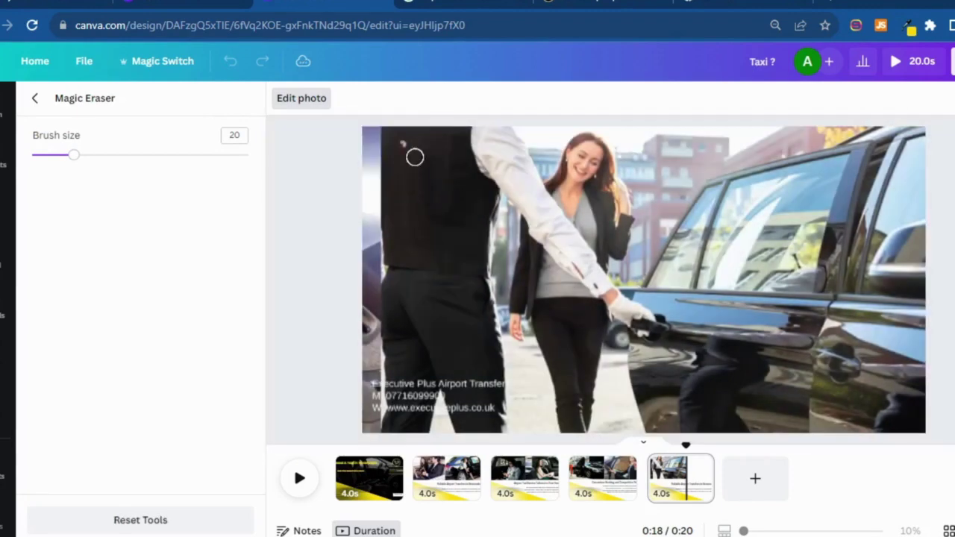
{"action": "left_click_drag", "start_coordinate": [401, 149], "coordinate": [403, 143]}
{"action": "mouse_move", "coordinate": [377, 383]}
{"action": "left_mouse_down"}
{"action": "mouse_move", "coordinate": [497, 384]}
{"action": "mouse_move", "coordinate": [432, 396]}
{"action": "mouse_move", "coordinate": [370, 390]}
{"action": "mouse_move", "coordinate": [493, 405]}
{"action": "mouse_move", "coordinate": [381, 405]}
{"action": "mouse_move", "coordinate": [378, 390]}
{"action": "mouse_move", "coordinate": [391, 401]}
{"action": "mouse_move", "coordinate": [463, 407]}
{"action": "left_mouse_up"}
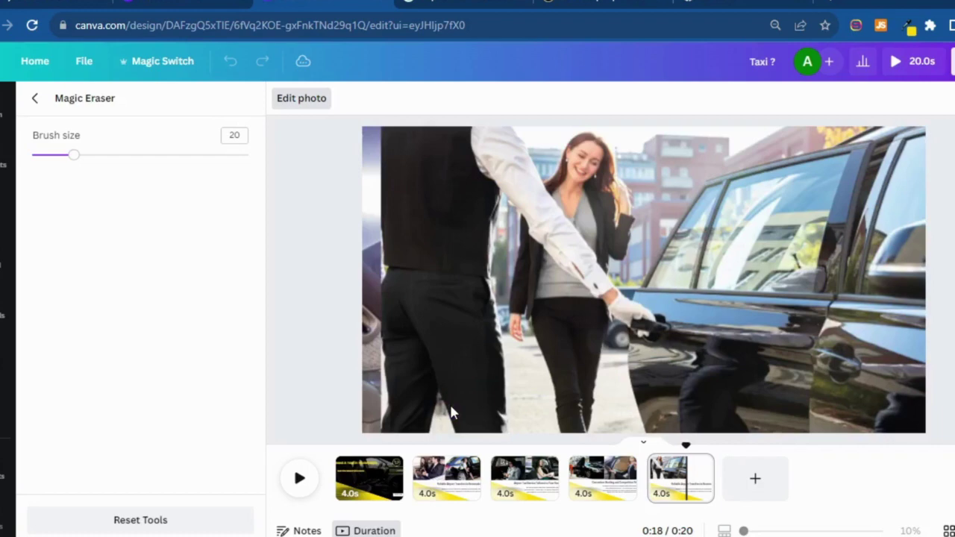
{"action": "left_click", "coordinate": [31, 104]}
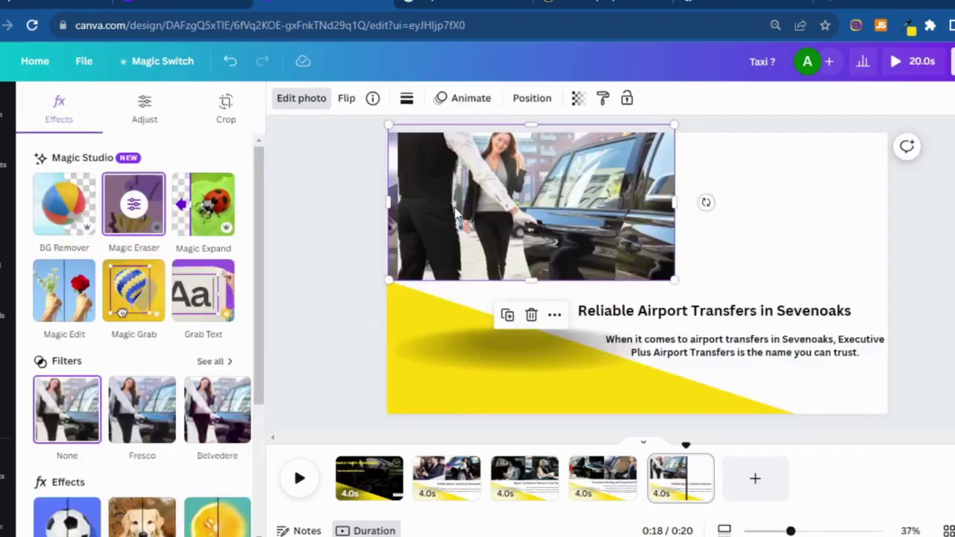
{"action": "left_click", "coordinate": [792, 232]}
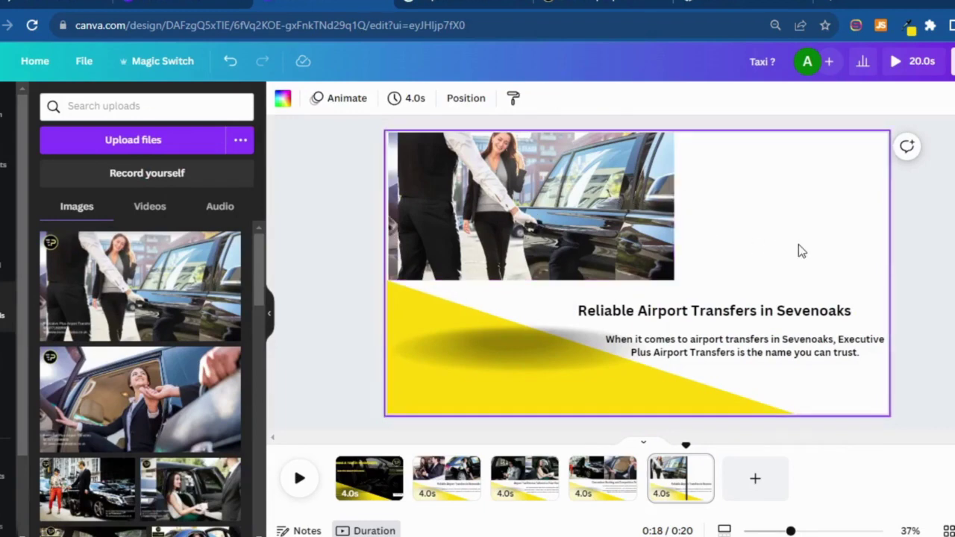
Upload the image Sevenoaks Airport Taxi (1) from the 20 Images folder to the design's uploads
{"action": "left_click", "coordinate": [610, 237]}
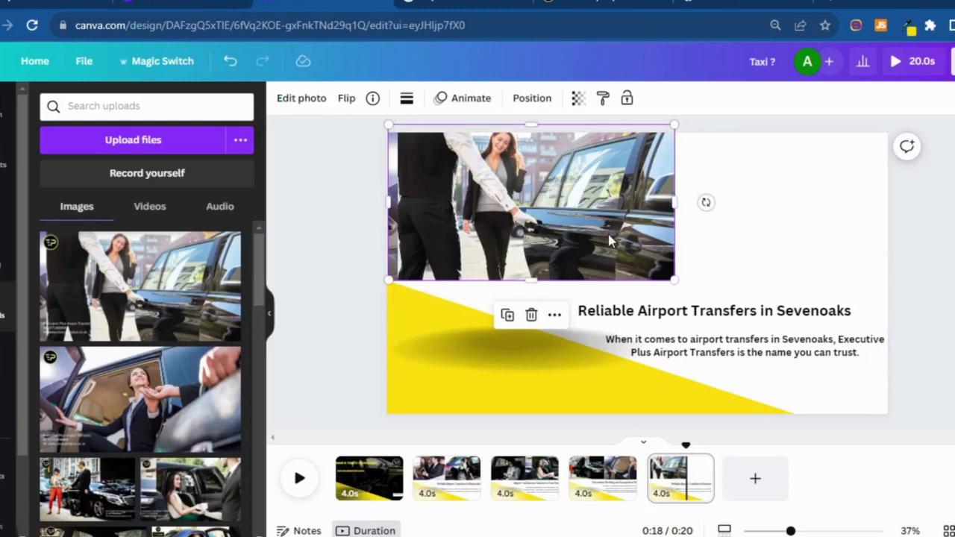
{"action": "left_click_drag", "start_coordinate": [610, 240], "coordinate": [612, 235]}
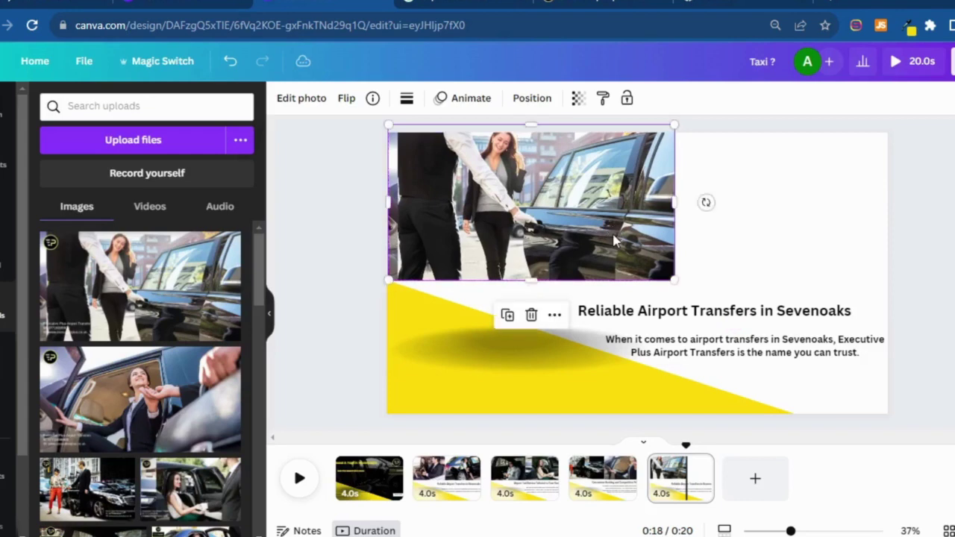
{"action": "left_click", "coordinate": [760, 230]}
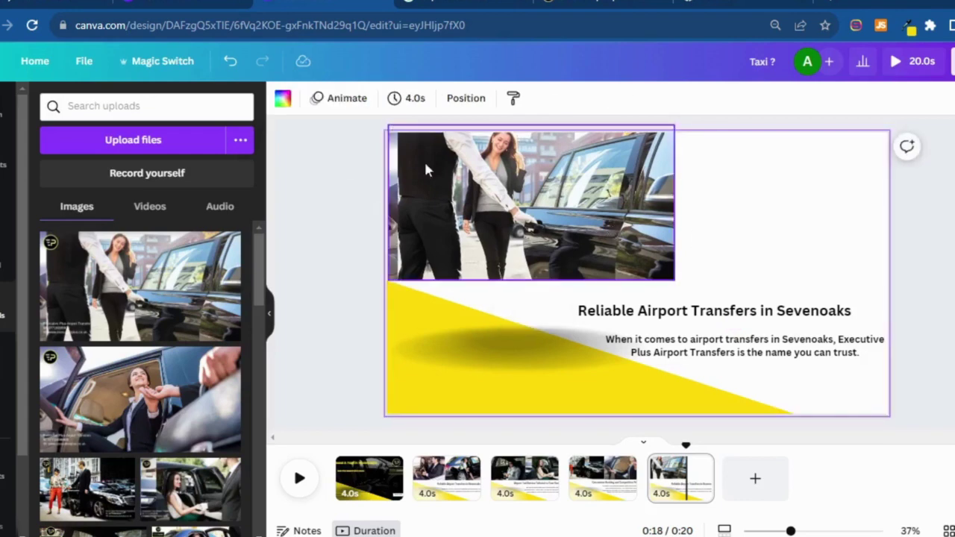
{"action": "left_click", "coordinate": [173, 140]}
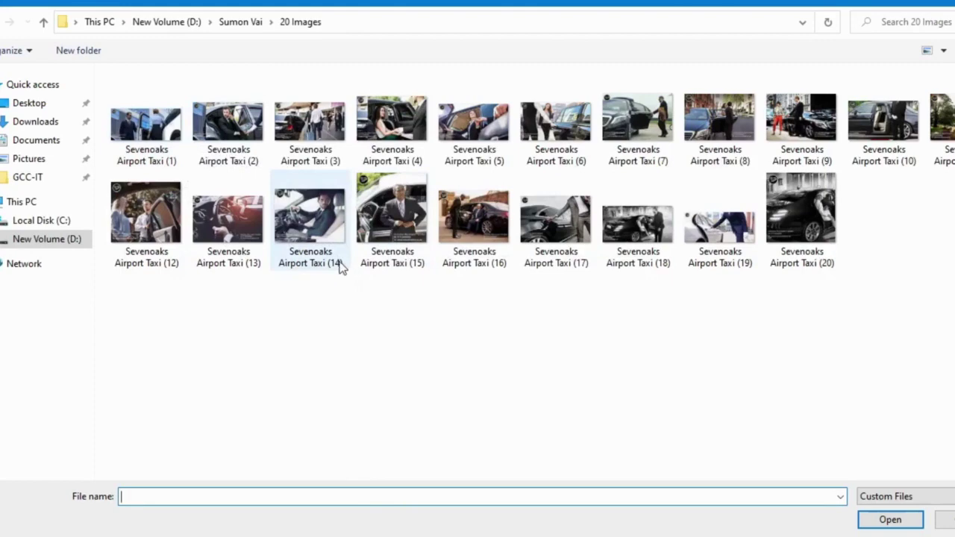
{"action": "double_click", "coordinate": [150, 142]}
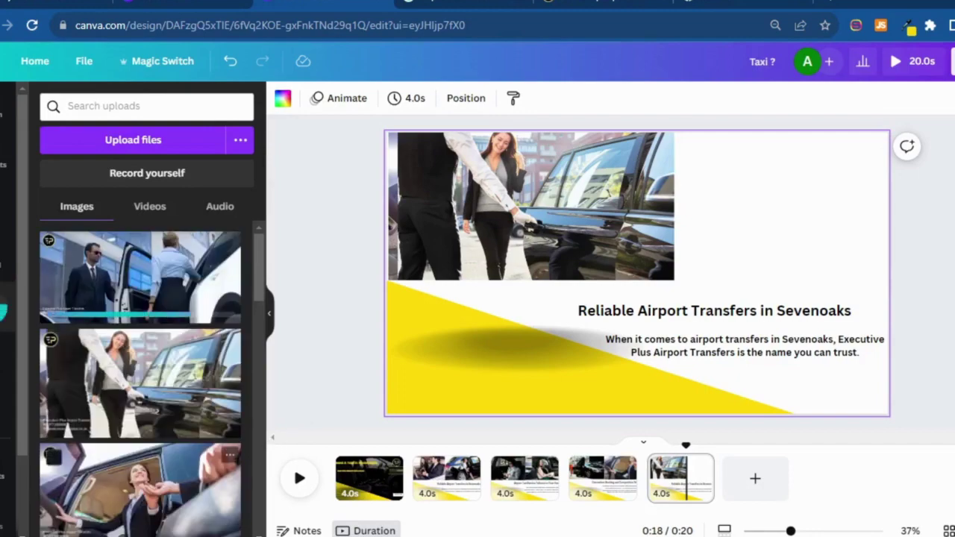
Switch to the Google Meet call, stop presenting the screen and leave the meeting
{"action": "left_click", "coordinate": [169, 477]}
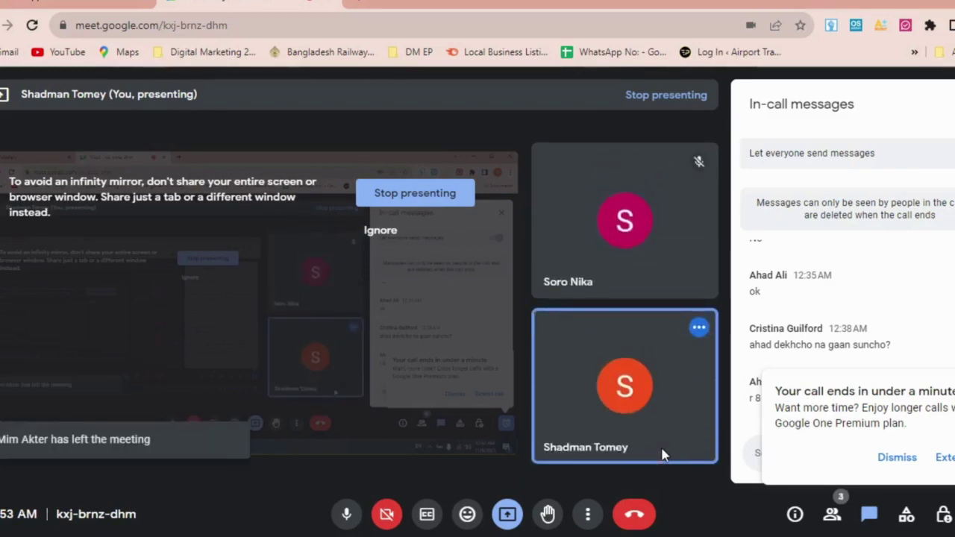
{"action": "left_click", "coordinate": [880, 458]}
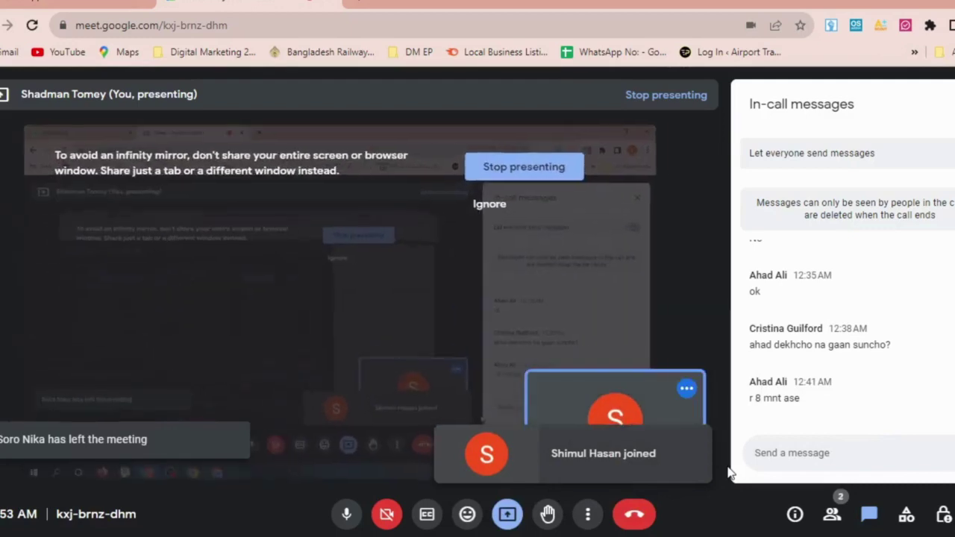
{"action": "left_click", "coordinate": [508, 514]}
{"action": "left_click", "coordinate": [561, 467]}
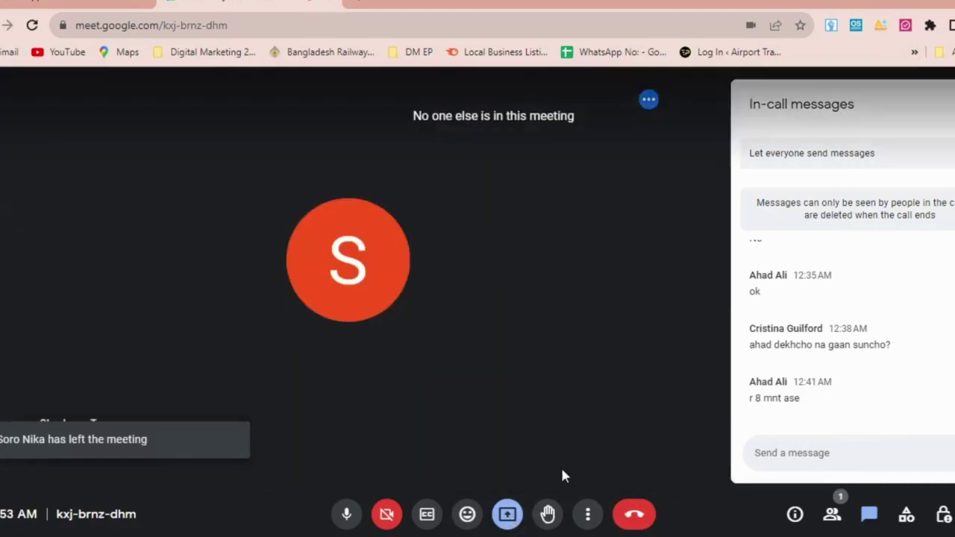
{"action": "left_click", "coordinate": [634, 517]}
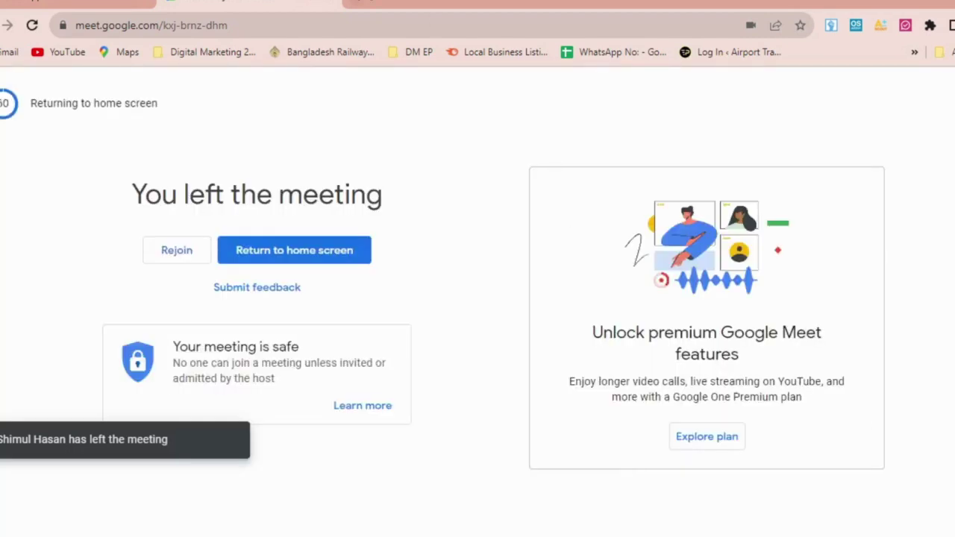
Open a blank browser tab, then copy the meeting link from the student note in Notepad and close the note
{"action": "left_click", "coordinate": [349, 4]}
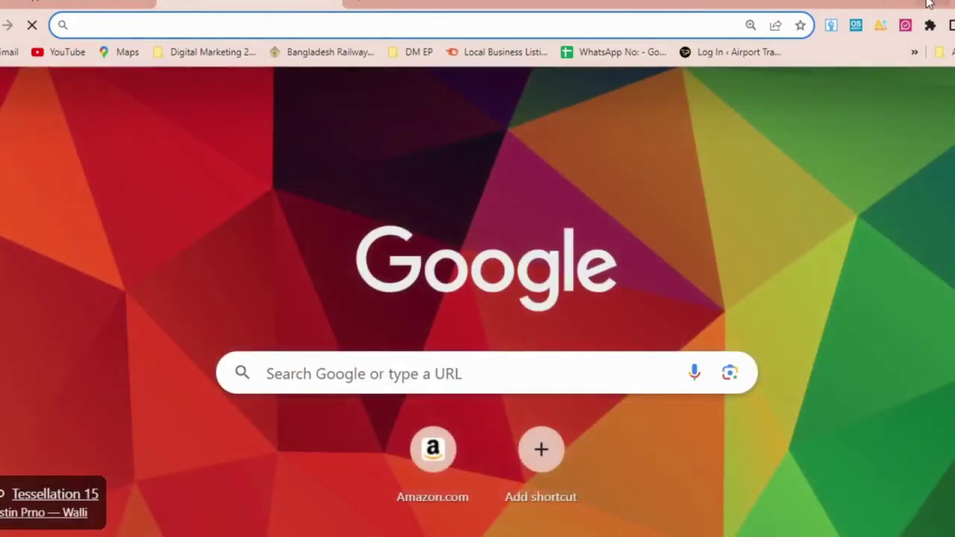
{"action": "left_click", "coordinate": [929, 3]}
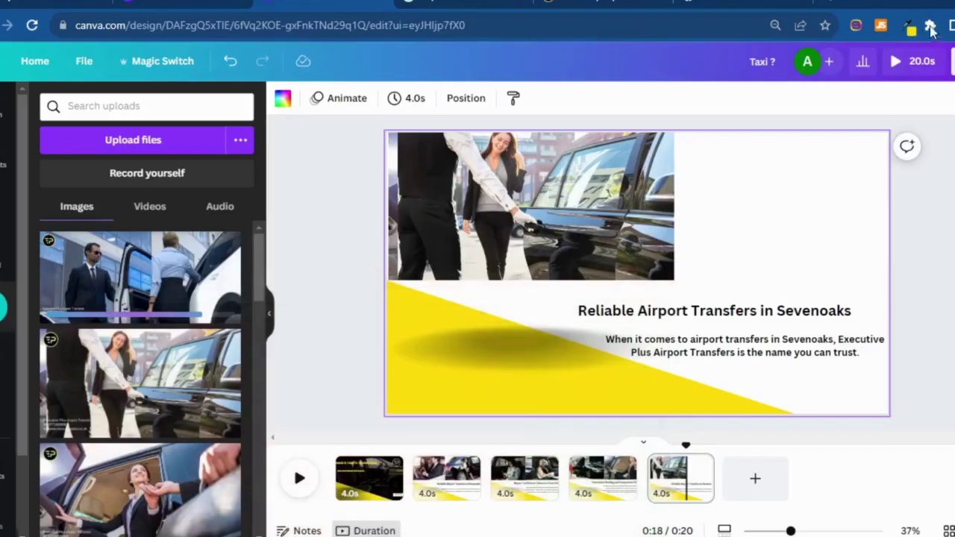
{"action": "left_click", "coordinate": [932, 4]}
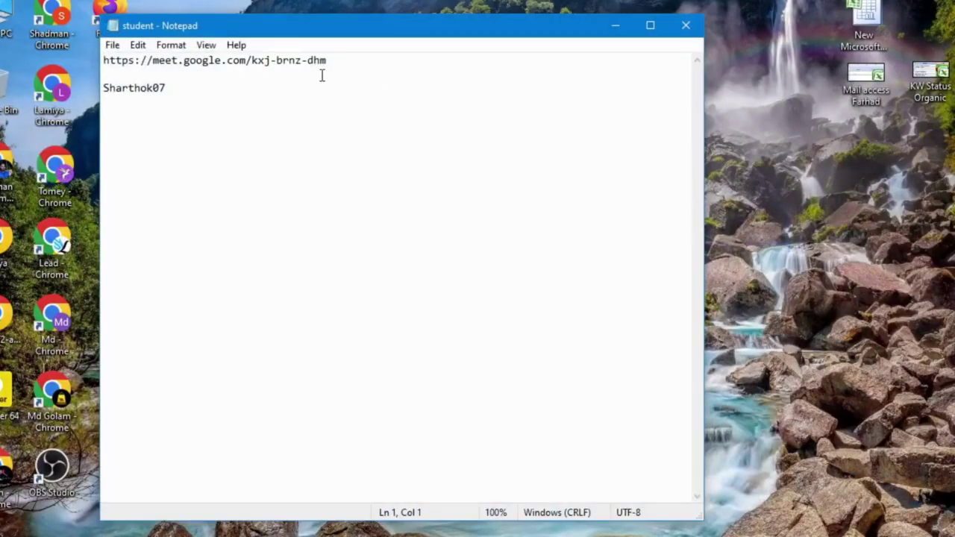
{"action": "left_click", "coordinate": [322, 74]}
{"action": "left_click", "coordinate": [303, 61]}
{"action": "double_click", "coordinate": [303, 61]}
{"action": "left_click_drag", "start_coordinate": [331, 60], "coordinate": [105, 59]}
{"action": "right_click", "coordinate": [110, 58]}
{"action": "left_click", "coordinate": [158, 109]}
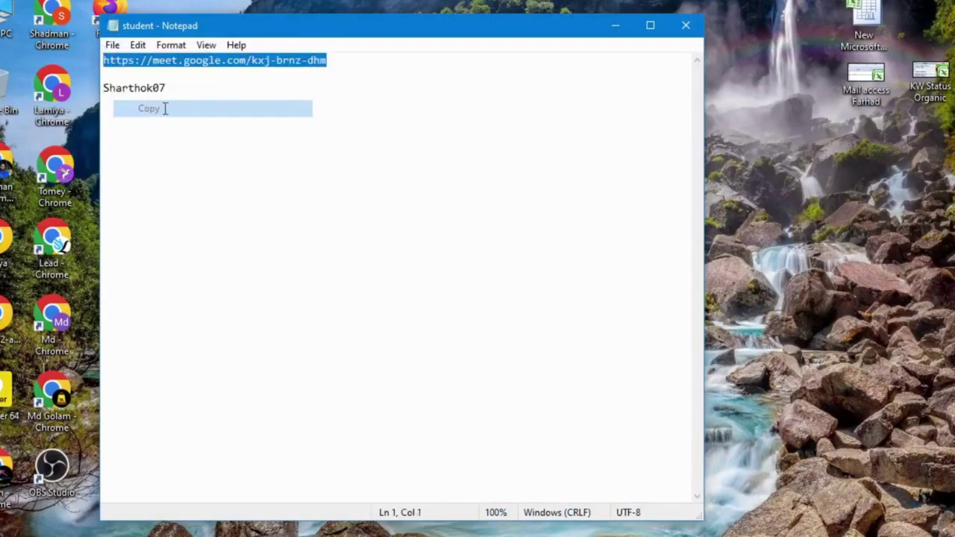
{"action": "left_click", "coordinate": [681, 30]}
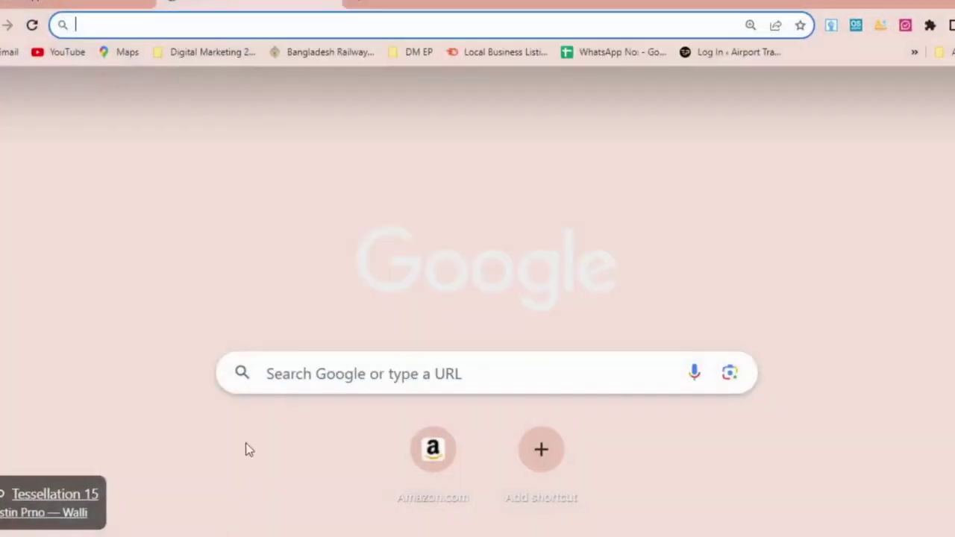
Open the copied Google Meet link in the blank browser tab
{"action": "left_click", "coordinate": [259, 26]}
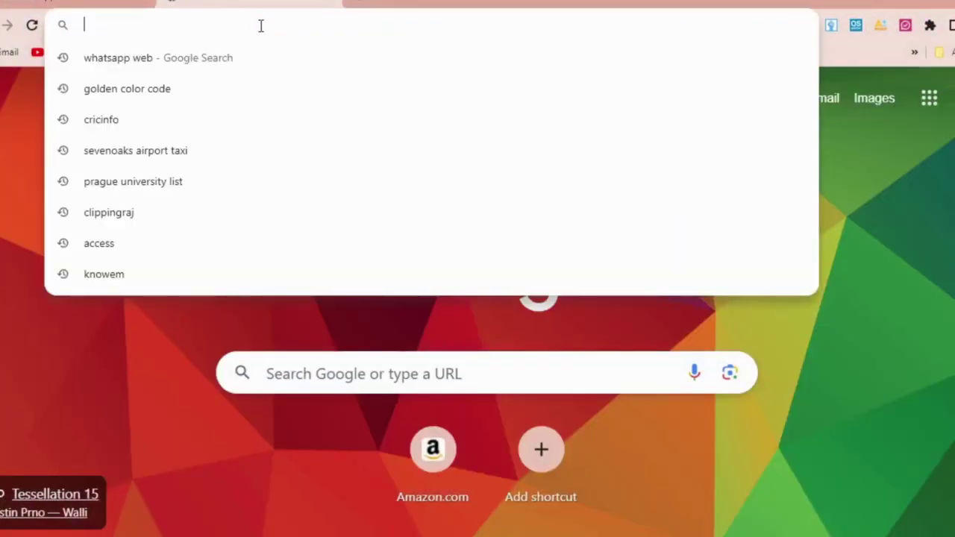
{"action": "key", "text": "ctrl+v"}
{"action": "key", "text": "Return"}
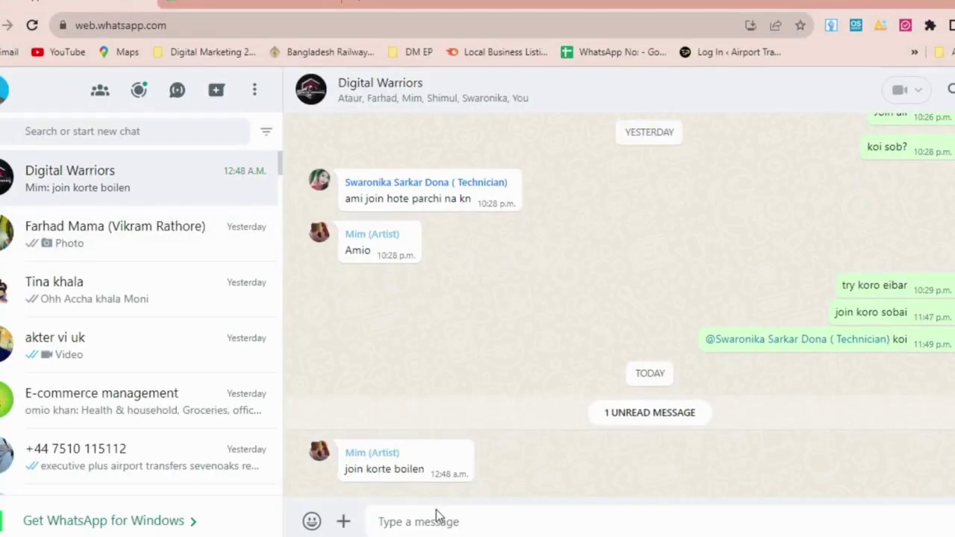
Write the message "join all" in the Digital Warriors group chat on WhatsApp
{"action": "left_click", "coordinate": [428, 521]}
{"action": "type", "text": "join all"}
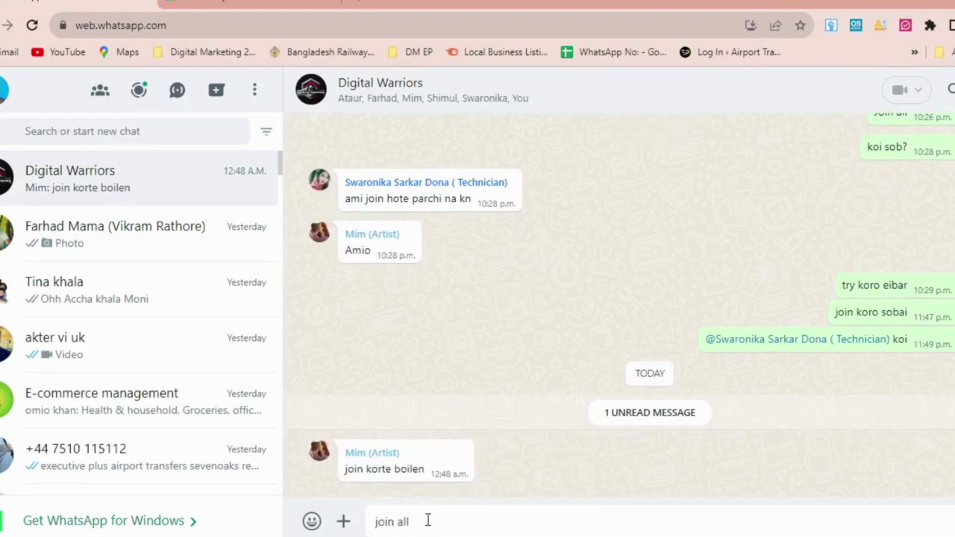
Turn the camera off on the Google Meet waiting page and join the meeting
{"action": "left_click", "coordinate": [346, 3]}
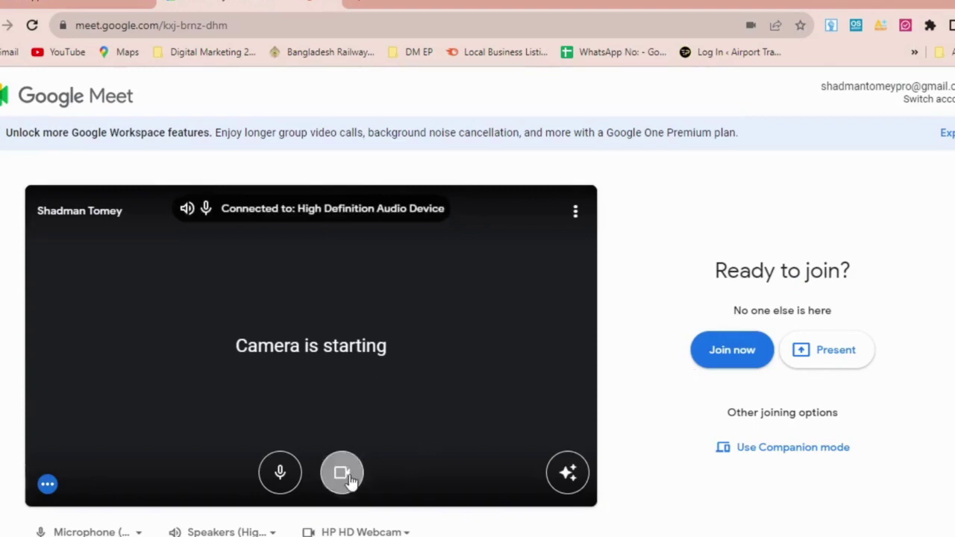
{"action": "left_click", "coordinate": [348, 482]}
{"action": "left_click", "coordinate": [734, 364]}
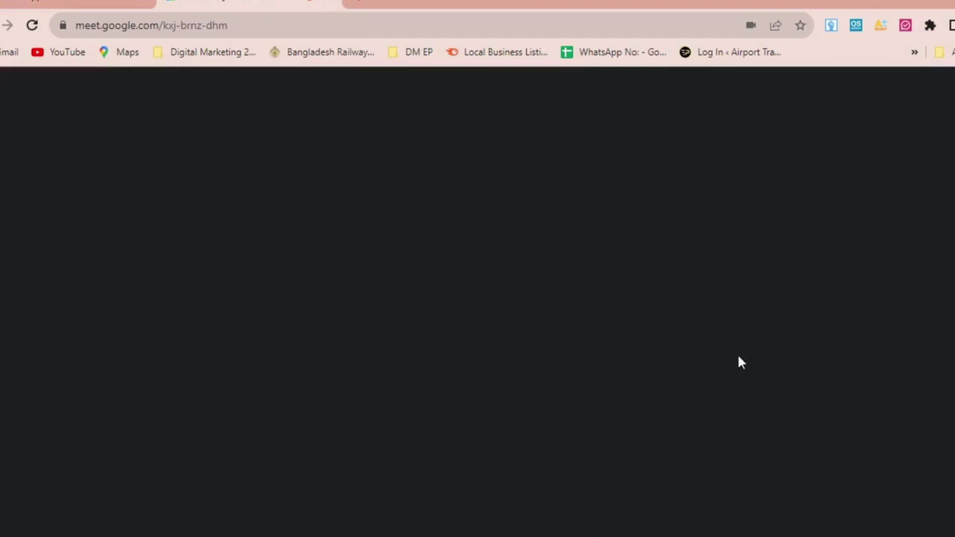
Return to the Digital Warriors group chat on WhatsApp and send the message "join all"
{"action": "left_click", "coordinate": [196, 2]}
{"action": "key", "text": "BackSpace"}
{"action": "key", "text": "BackSpace"}
{"action": "key", "text": "BackSpace"}
{"action": "key", "text": "BackSpace"}
{"action": "key", "text": "BackSpace"}
{"action": "key", "text": "BackSpace"}
{"action": "key", "text": "BackSpace"}
{"action": "key", "text": "BackSpace"}
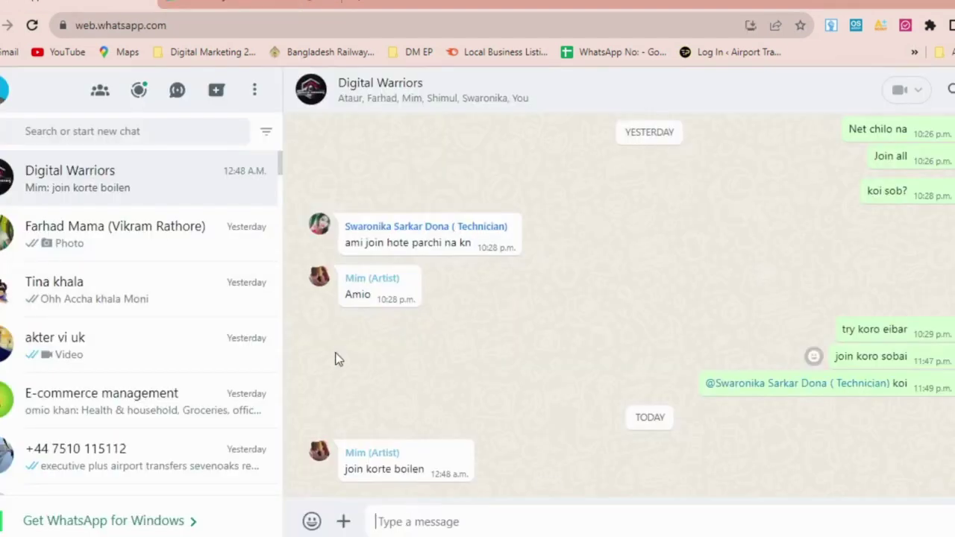
Switch back to the Google Meet call and show its list of participants
{"action": "left_click", "coordinate": [308, 4]}
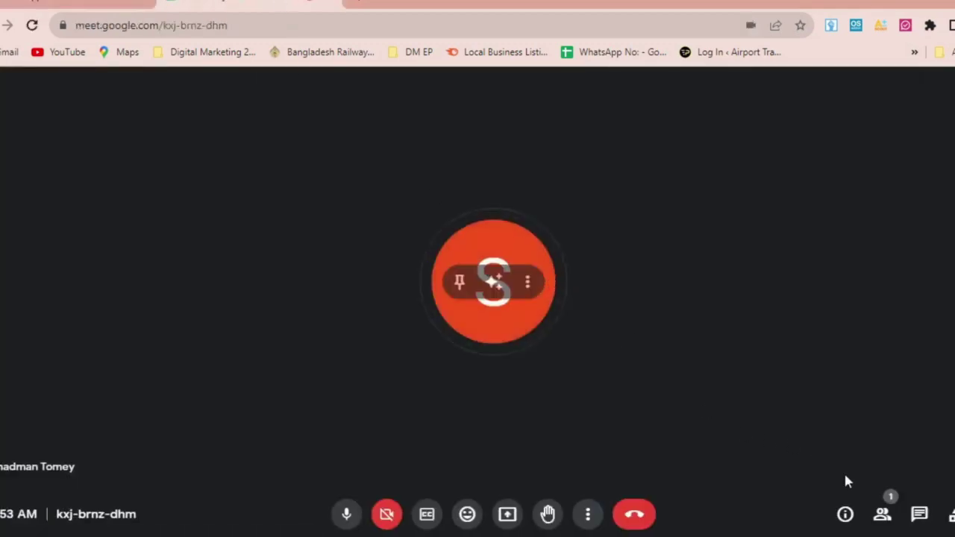
{"action": "left_click", "coordinate": [883, 515]}
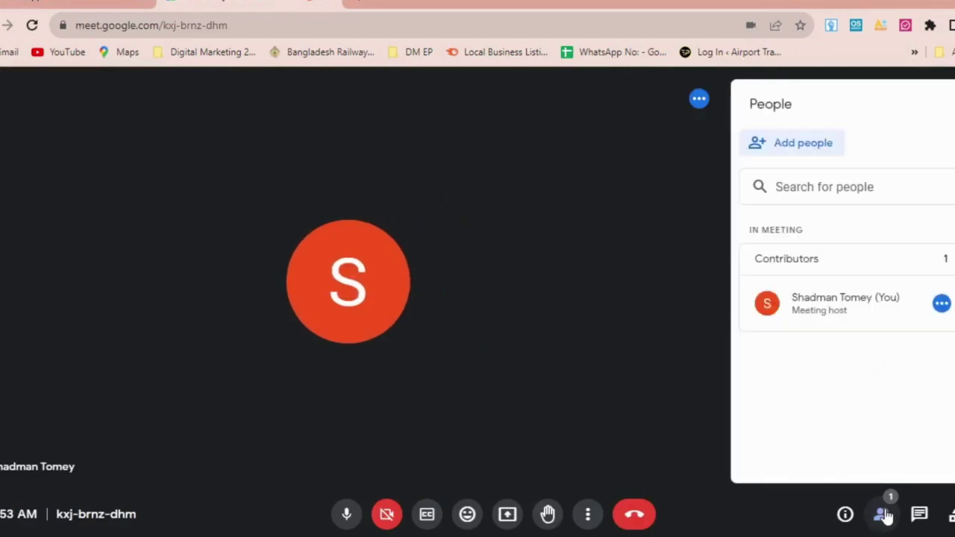
Send the message "fast" to the Digital Warriors group chat on WhatsApp
{"action": "left_click", "coordinate": [112, 4]}
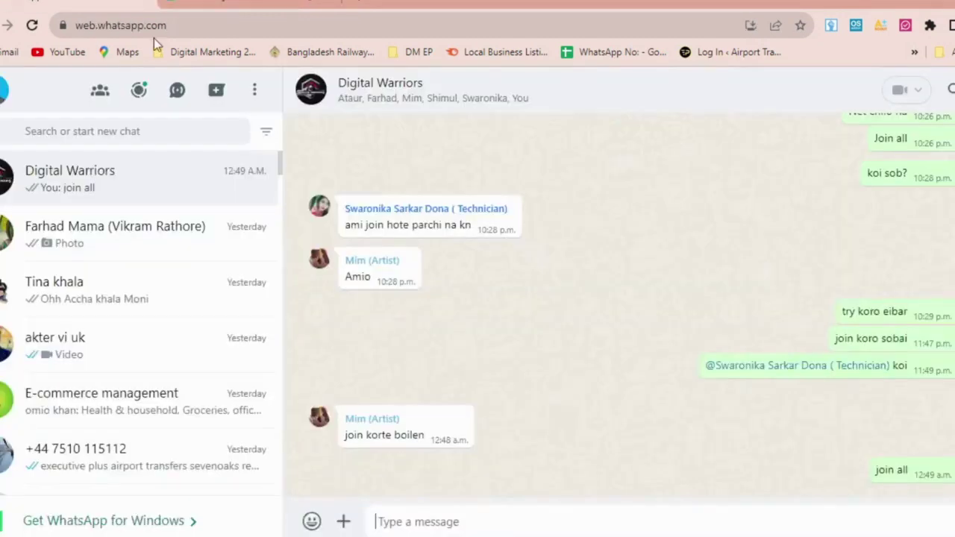
{"action": "type", "text": "t"}
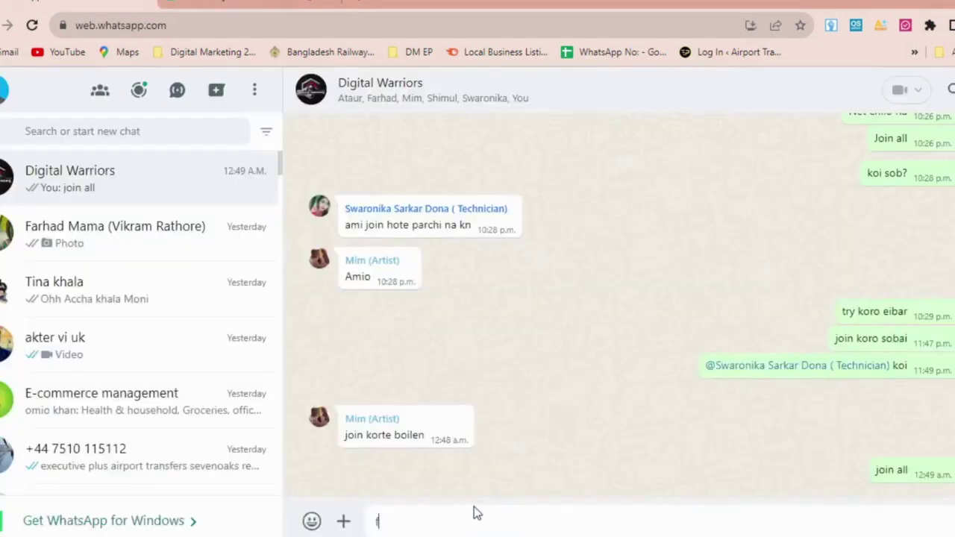
{"action": "type", "text": "ast"}
{"action": "key", "text": "Return"}
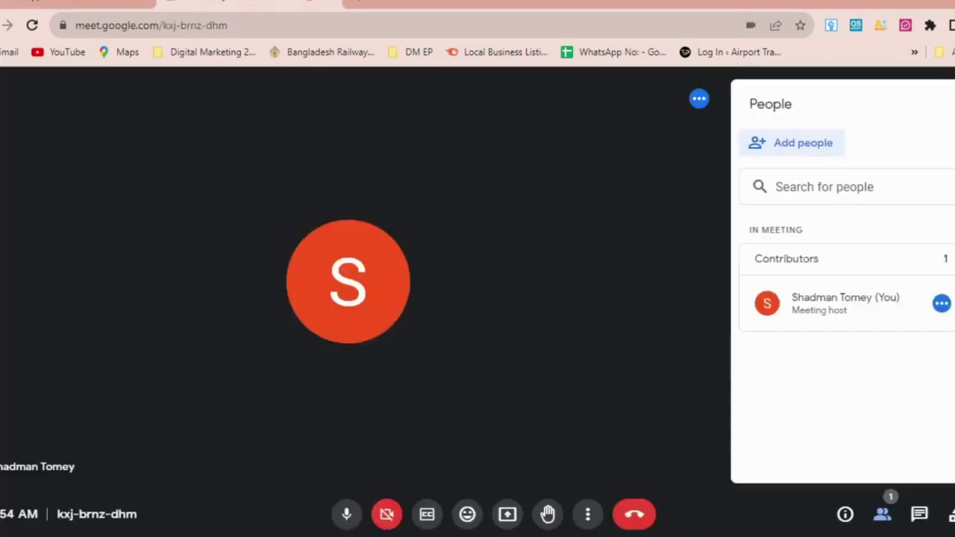
Send the message "koi" to the Digital Warriors group chat on WhatsApp
{"action": "left_click", "coordinate": [105, 3]}
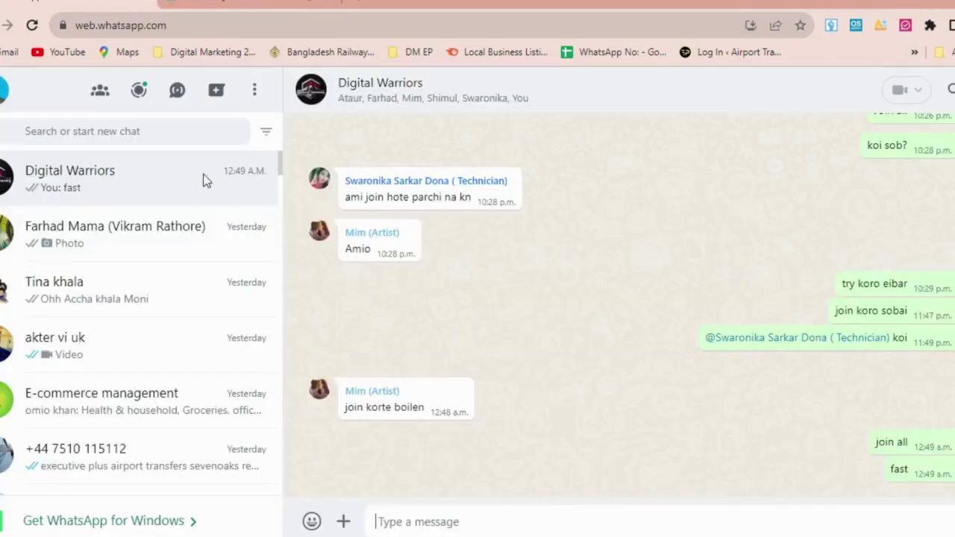
{"action": "left_click", "coordinate": [440, 521]}
{"action": "type", "text": "k"}
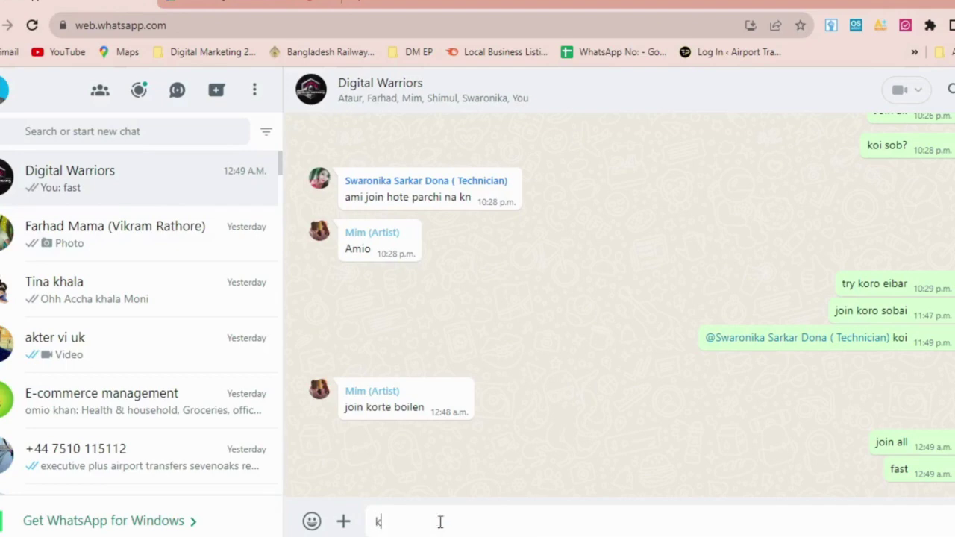
{"action": "type", "text": "oi"}
{"action": "key", "text": "Return"}
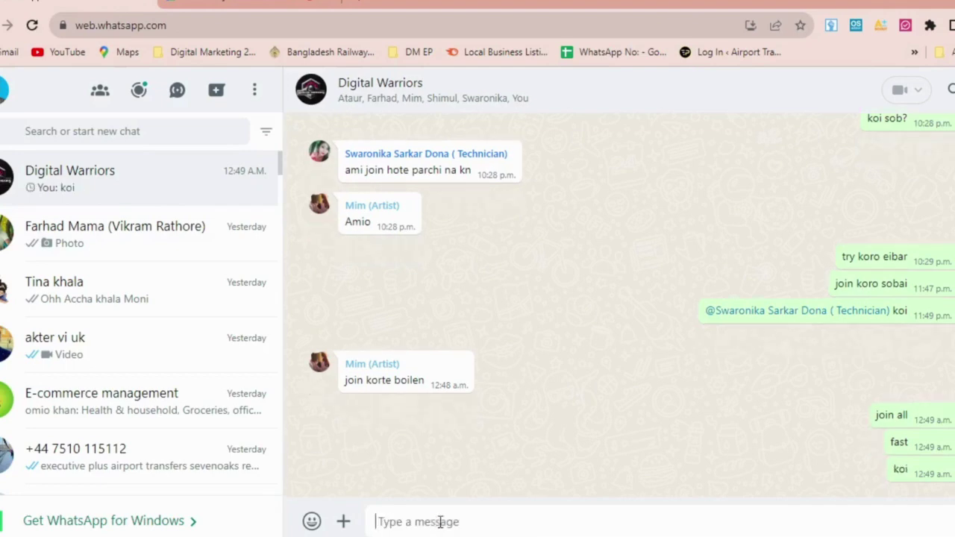
Return to the Google Meet call and admit the three people waiting to join, one after another
{"action": "key", "text": "ctrl+Tab"}
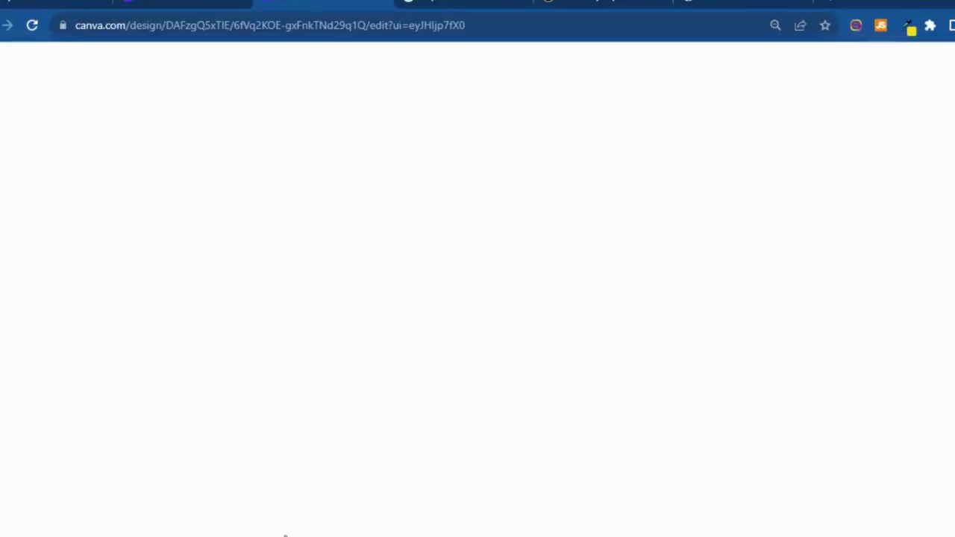
{"action": "key", "text": "ctrl+shift+Tab"}
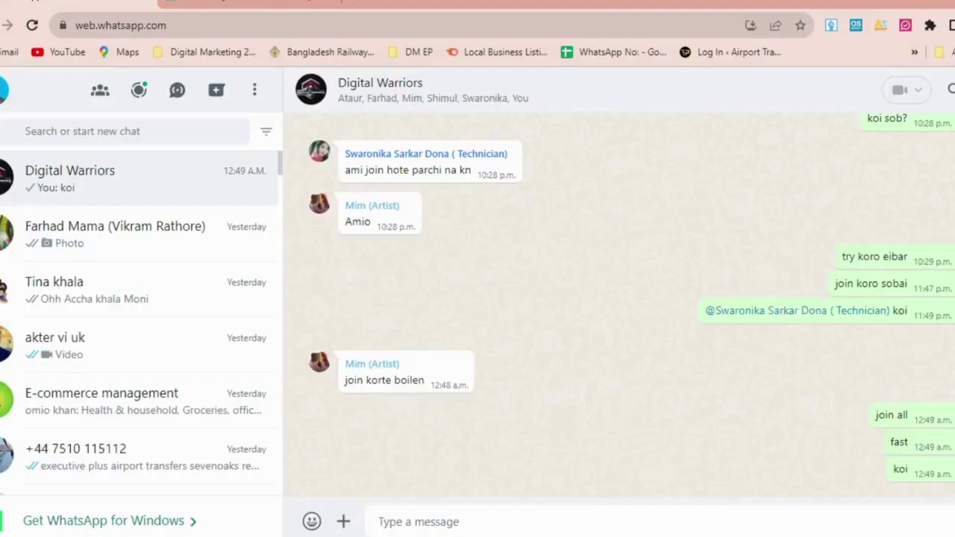
{"action": "key", "text": "ctrl+Tab"}
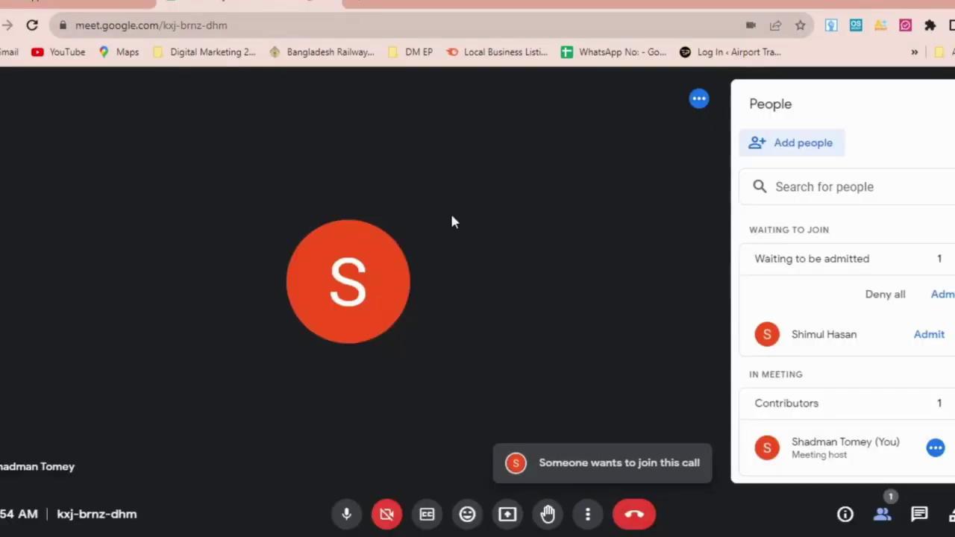
{"action": "left_click", "coordinate": [942, 337]}
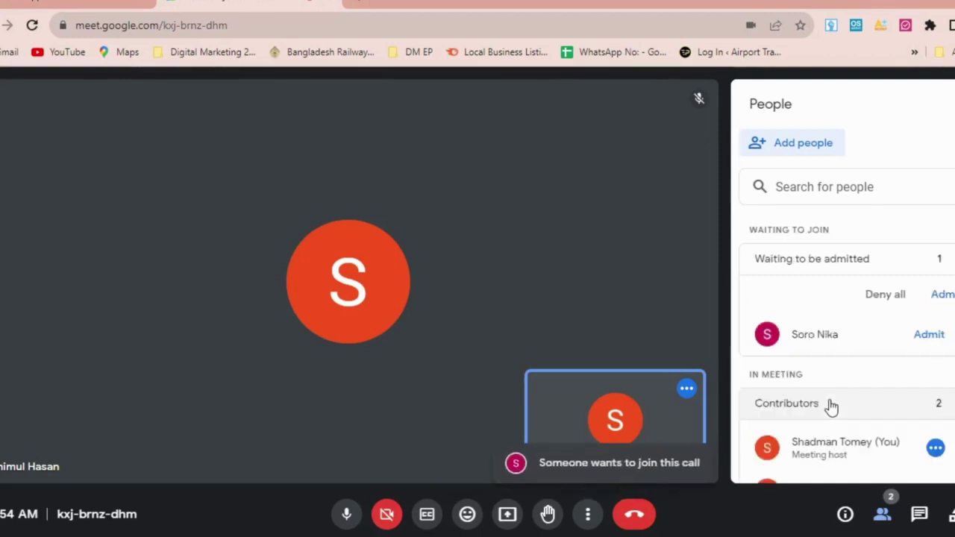
{"action": "left_click", "coordinate": [929, 336]}
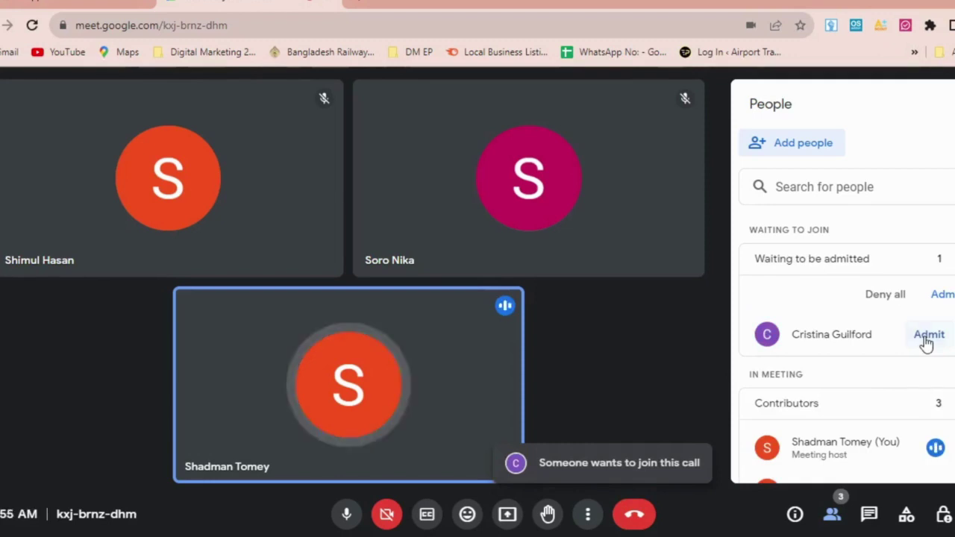
{"action": "left_click", "coordinate": [929, 335]}
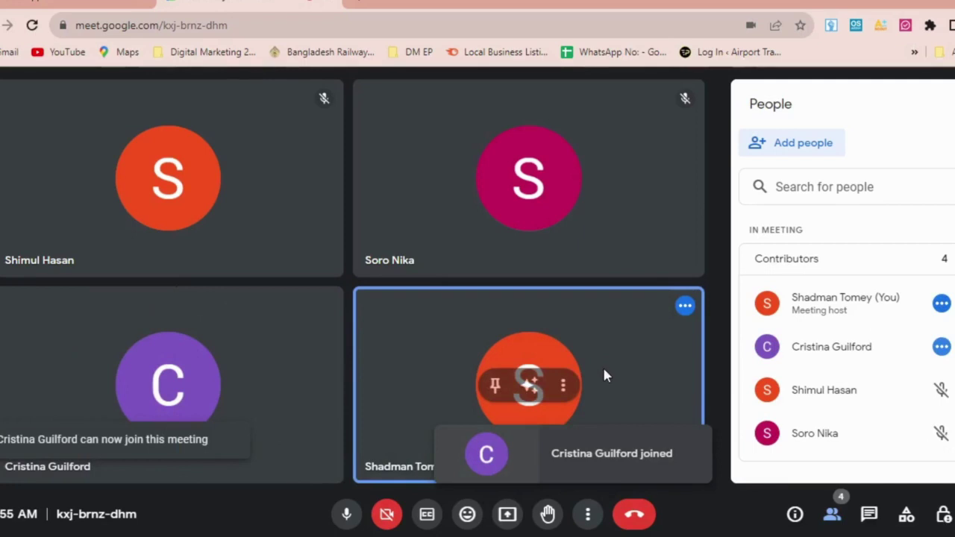
Share the entire screen in the Google Meet call and admit the person waiting to join
{"action": "left_click", "coordinate": [507, 515]}
{"action": "left_click", "coordinate": [635, 112]}
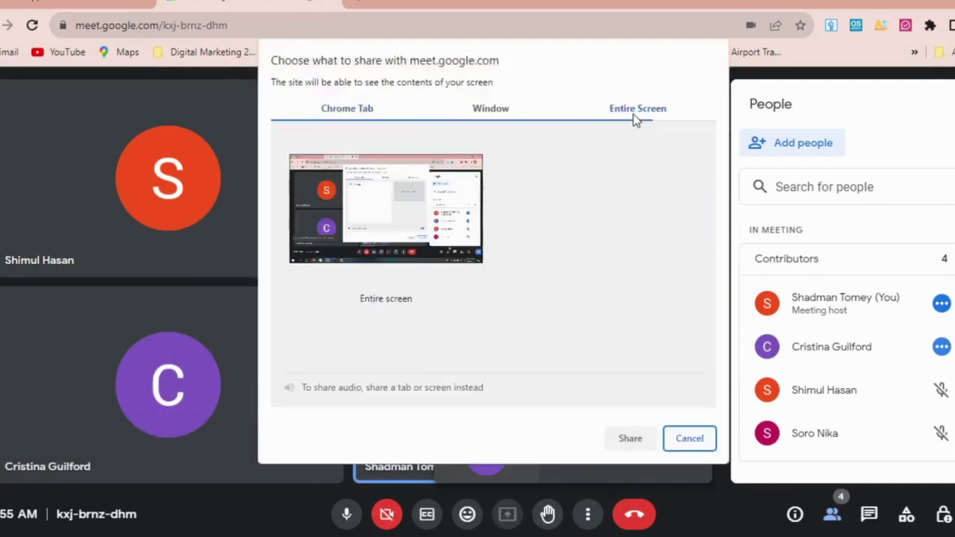
{"action": "left_click", "coordinate": [398, 196]}
{"action": "left_click", "coordinate": [626, 440]}
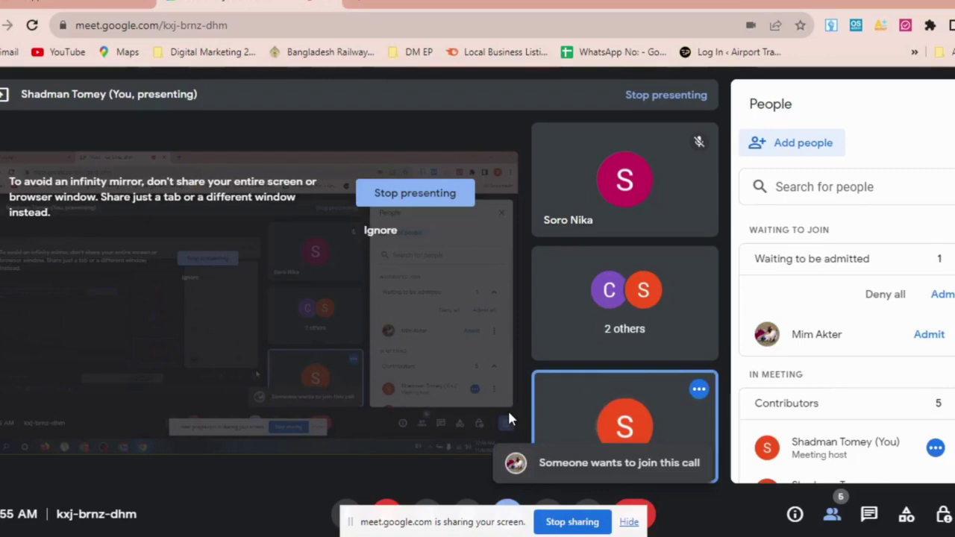
{"action": "left_click", "coordinate": [930, 337]}
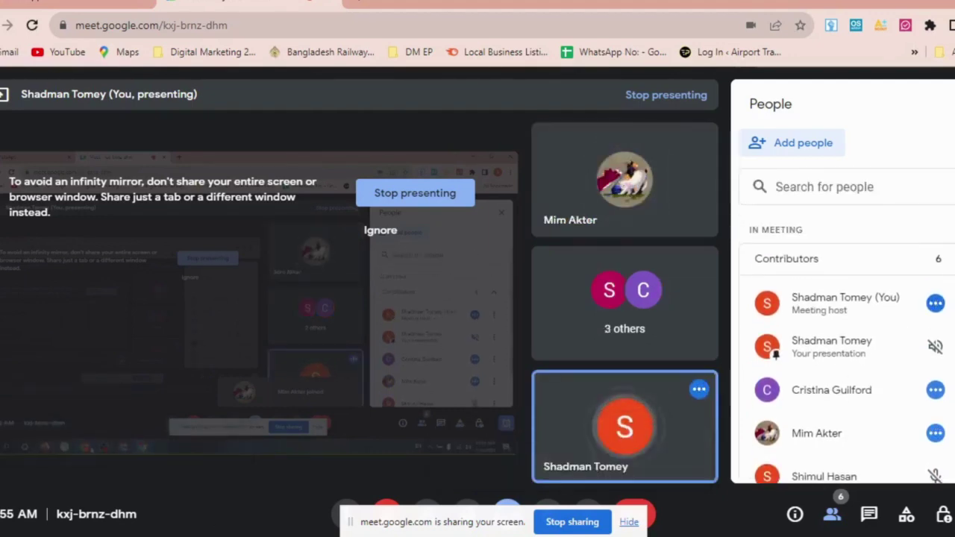
Switch to the Canva design and shift the photo on page five slightly so it sits flush with the page's left edge
{"action": "key", "text": "alt+Tab"}
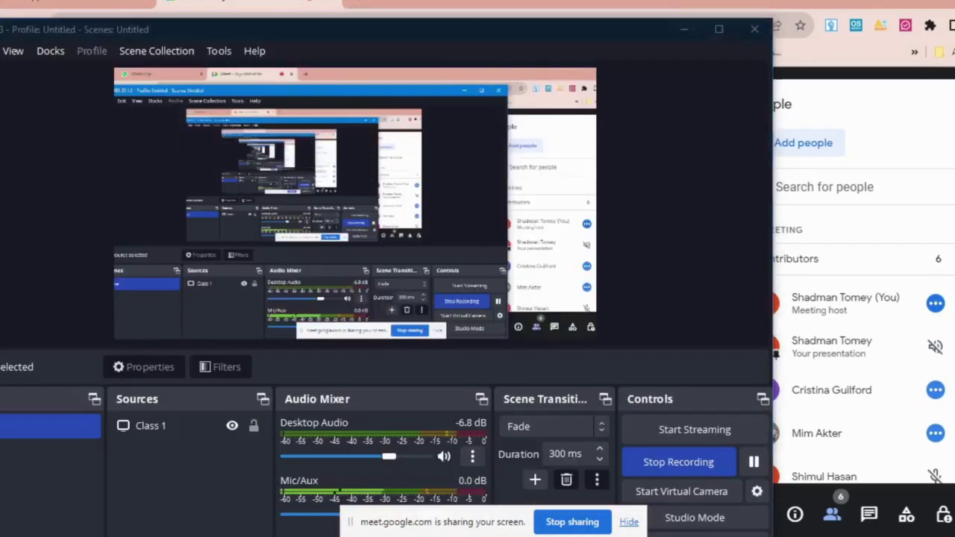
{"action": "key", "text": "alt+Tab"}
{"action": "key", "text": "alt+Tab"}
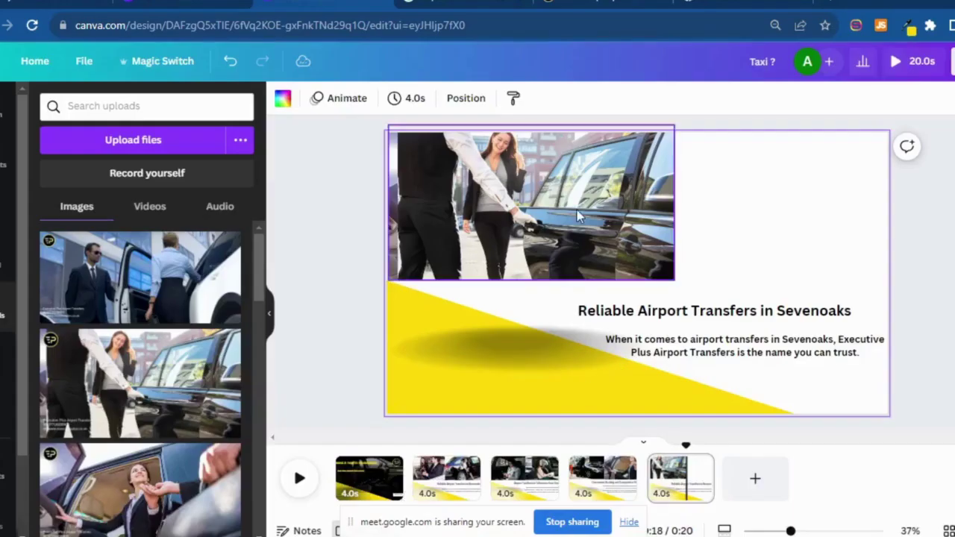
{"action": "left_click", "coordinate": [576, 218]}
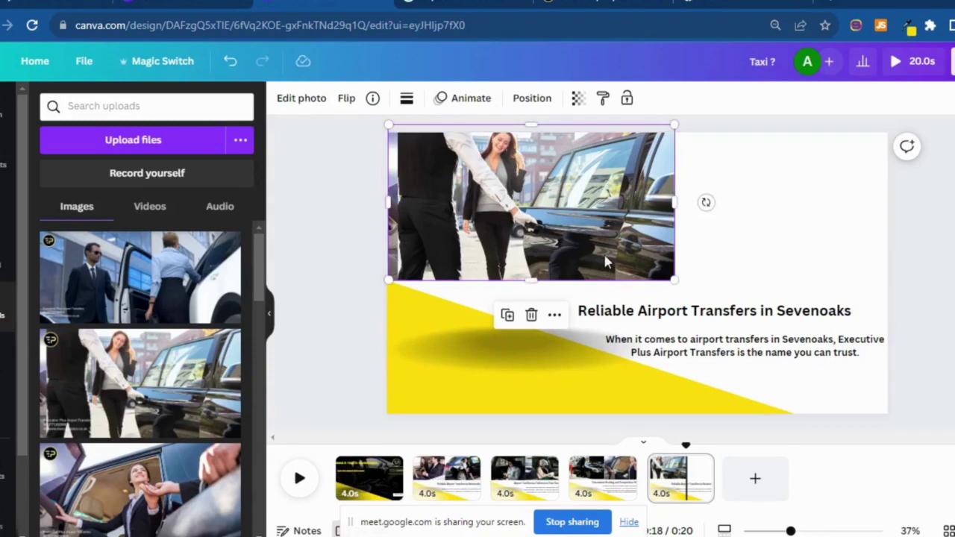
{"action": "left_click", "coordinate": [803, 252]}
{"action": "left_click_drag", "start_coordinate": [577, 233], "coordinate": [572, 237]}
{"action": "left_click", "coordinate": [761, 232]}
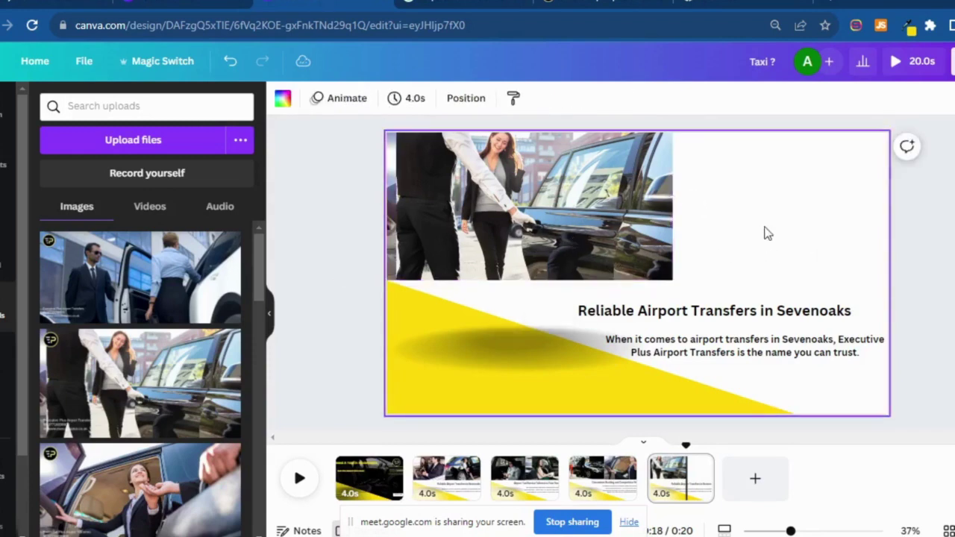
{"action": "left_click", "coordinate": [172, 280]}
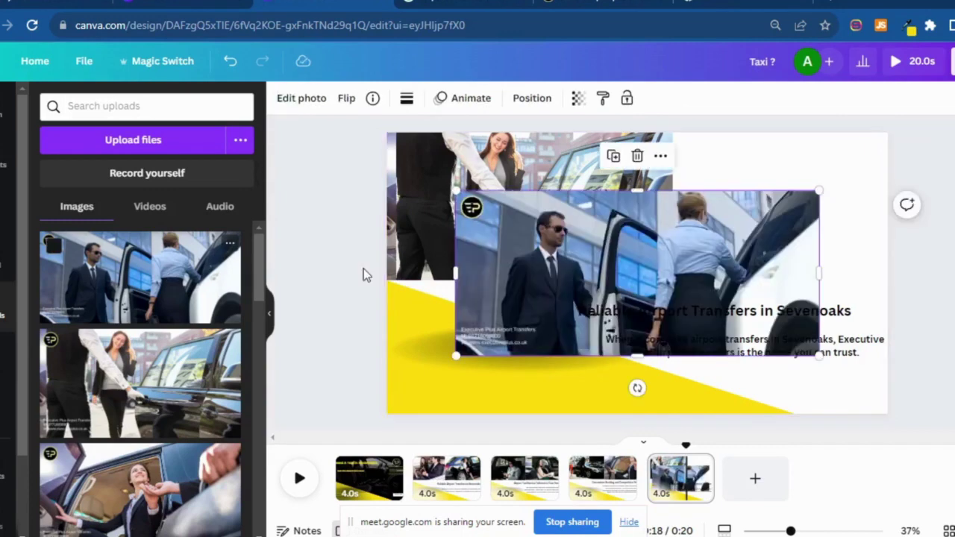
{"action": "left_click_drag", "start_coordinate": [539, 269], "coordinate": [682, 201]}
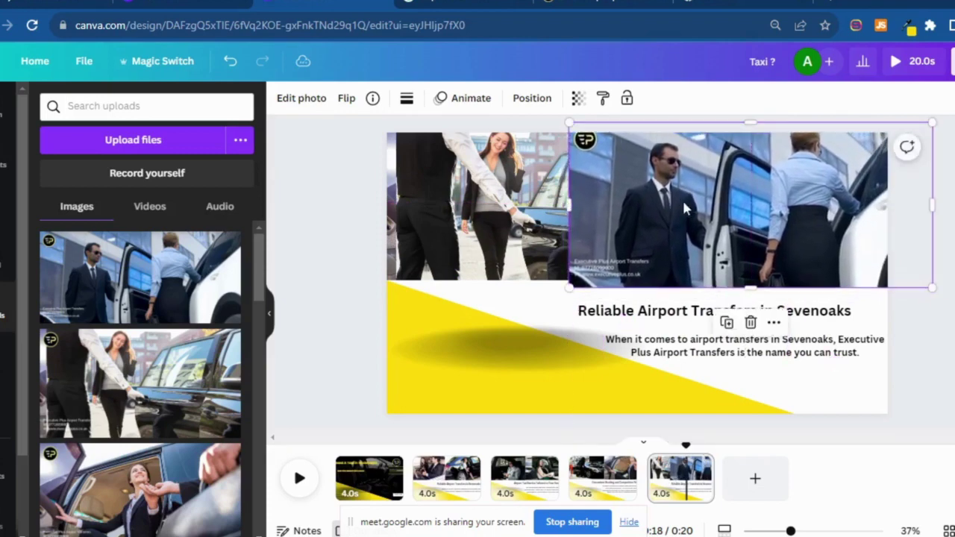
{"action": "left_click", "coordinate": [751, 321]}
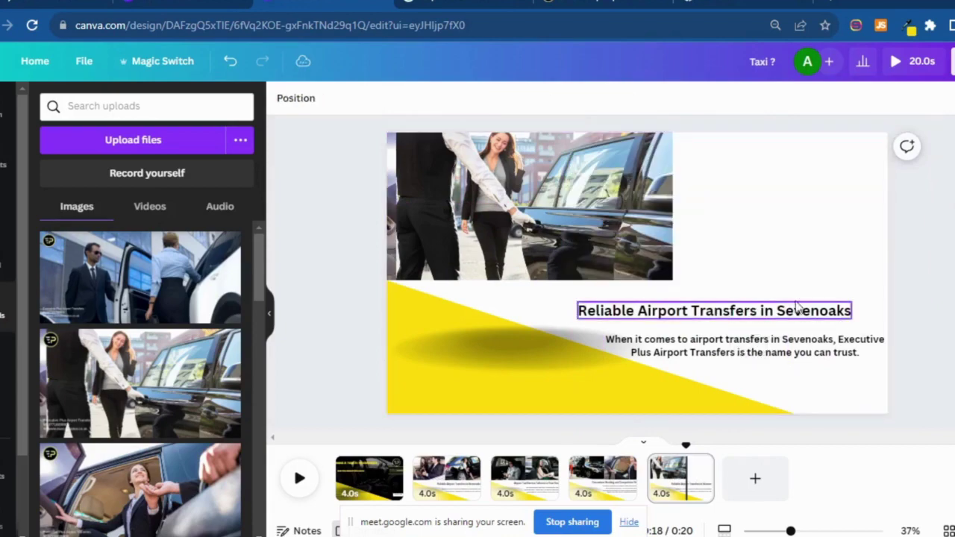
Upload the image Sevenoaks Airport Taxi (12) from the 20 Images folder and add it to page five
{"action": "left_click", "coordinate": [162, 148]}
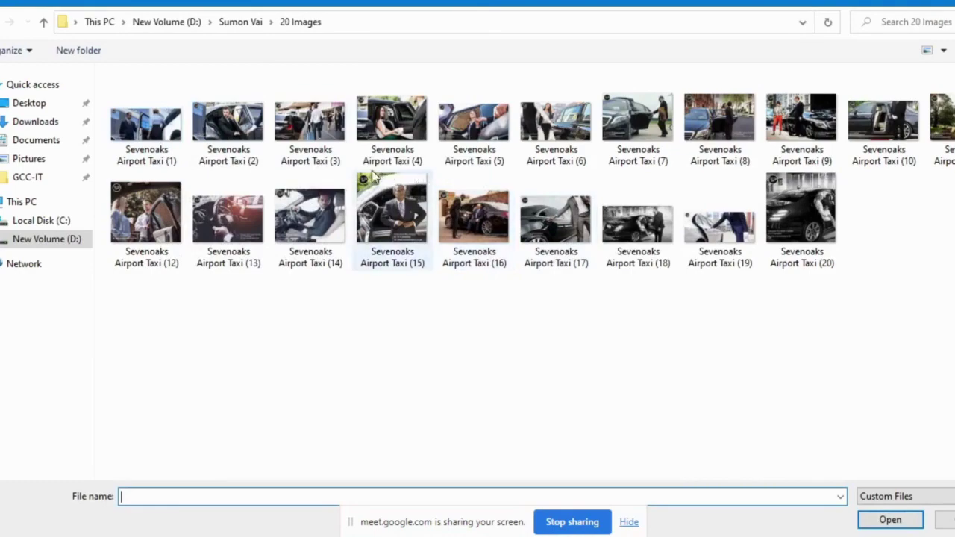
{"action": "double_click", "coordinate": [145, 216]}
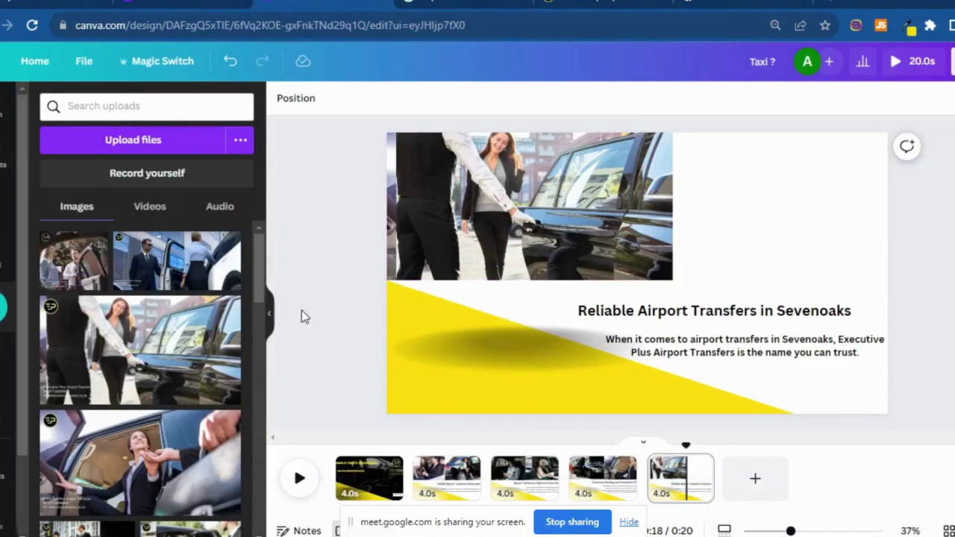
{"action": "left_click", "coordinate": [66, 260]}
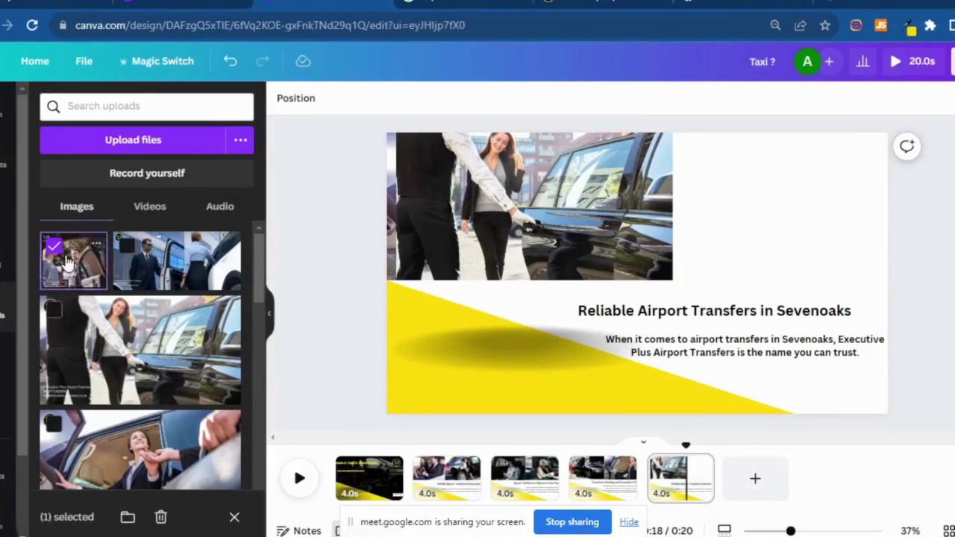
{"action": "left_click", "coordinate": [88, 270]}
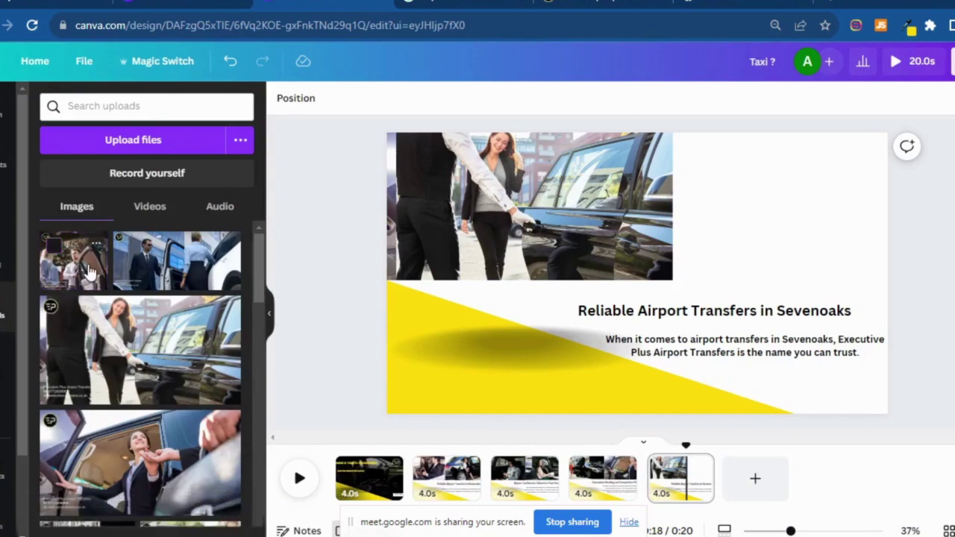
{"action": "left_click", "coordinate": [88, 270]}
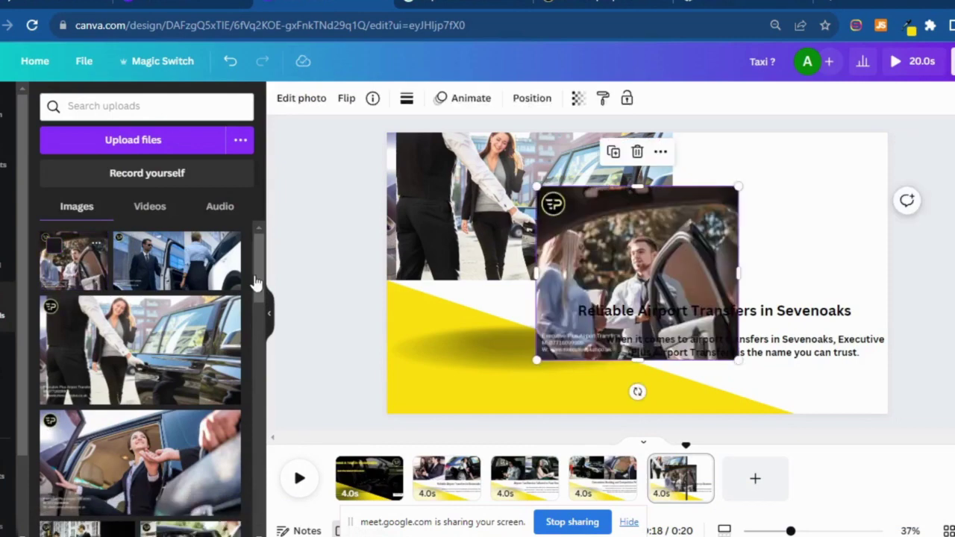
Fit the new photo into the empty area beside the first photo, extending its left edge and trimming its bottom edge to match
{"action": "left_click_drag", "start_coordinate": [684, 244], "coordinate": [785, 212]}
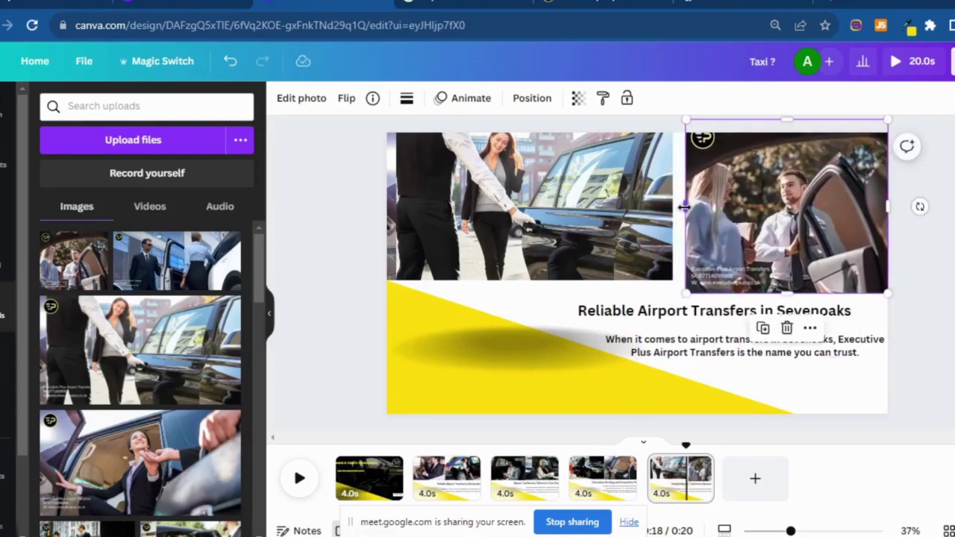
{"action": "left_click_drag", "start_coordinate": [684, 207], "coordinate": [673, 208]}
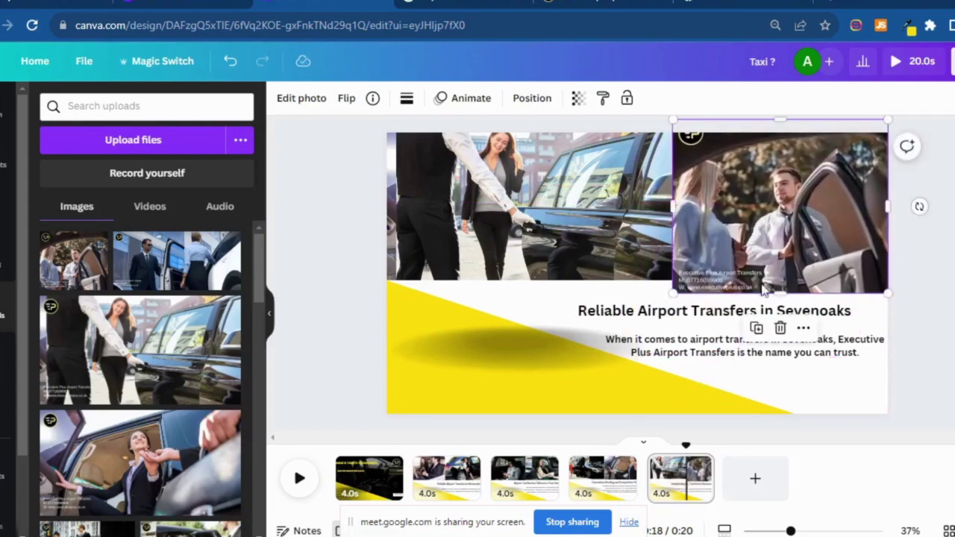
{"action": "left_click_drag", "start_coordinate": [782, 294], "coordinate": [782, 281]}
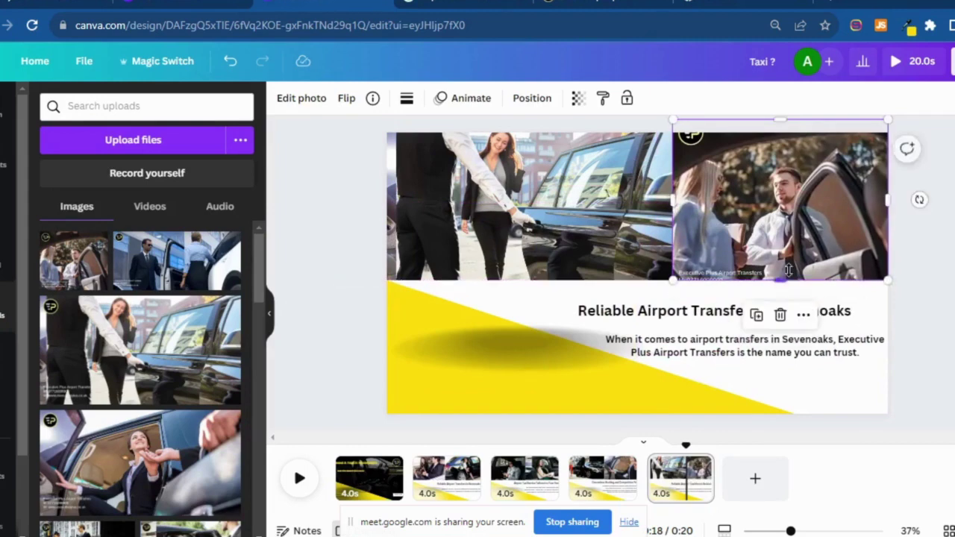
{"action": "left_click", "coordinate": [704, 299]}
Erase the round logo from the new photo's upper left corner with Magic Eraser at brush size 20
{"action": "left_click", "coordinate": [729, 219]}
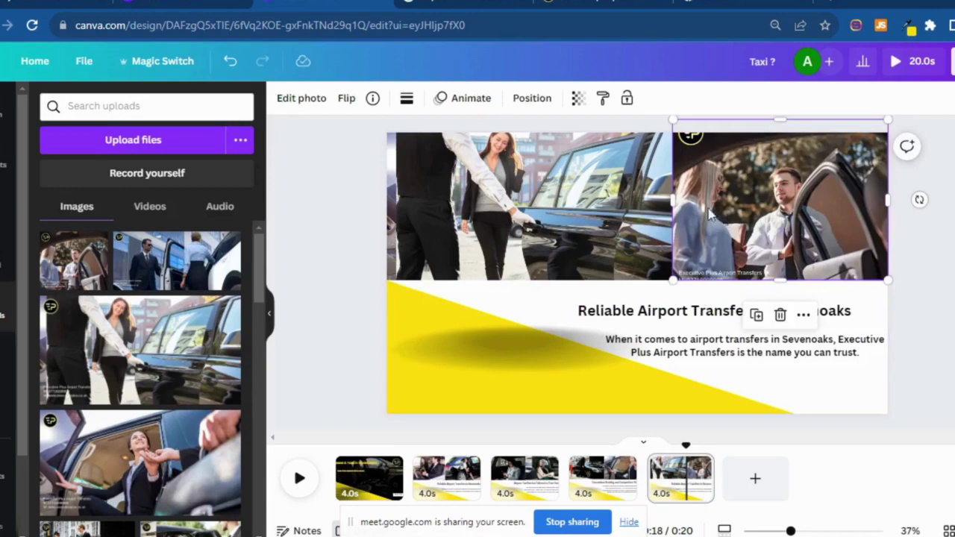
{"action": "left_click", "coordinate": [305, 105]}
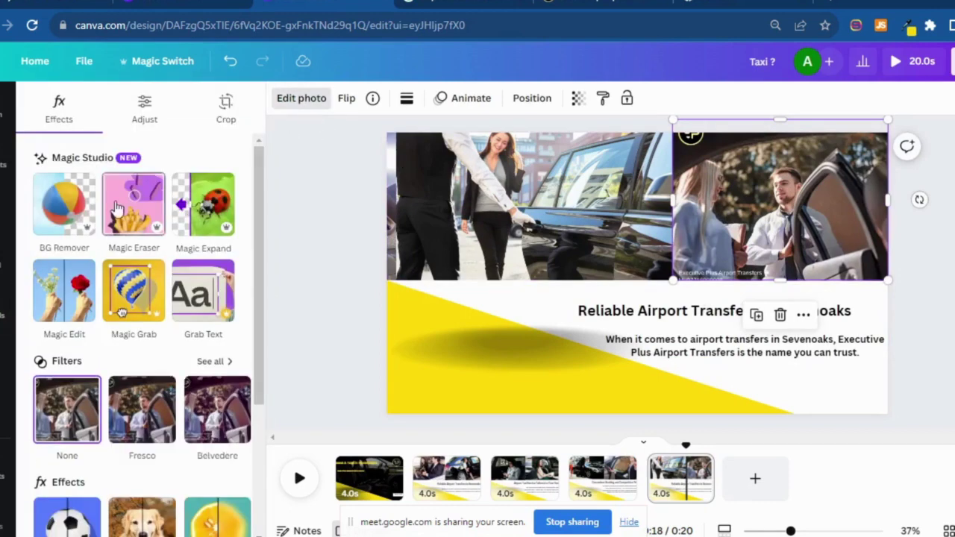
{"action": "left_click", "coordinate": [129, 208]}
{"action": "mouse_move", "coordinate": [474, 179]}
{"action": "left_mouse_down"}
{"action": "mouse_move", "coordinate": [510, 170]}
{"action": "mouse_move", "coordinate": [487, 167]}
{"action": "mouse_move", "coordinate": [483, 154]}
{"action": "mouse_move", "coordinate": [503, 141]}
{"action": "mouse_move", "coordinate": [512, 158]}
{"action": "mouse_move", "coordinate": [498, 167]}
{"action": "mouse_move", "coordinate": [504, 154]}
{"action": "mouse_move", "coordinate": [498, 148]}
{"action": "mouse_move", "coordinate": [500, 166]}
{"action": "mouse_move", "coordinate": [489, 146]}
{"action": "mouse_move", "coordinate": [502, 175]}
{"action": "left_mouse_up"}
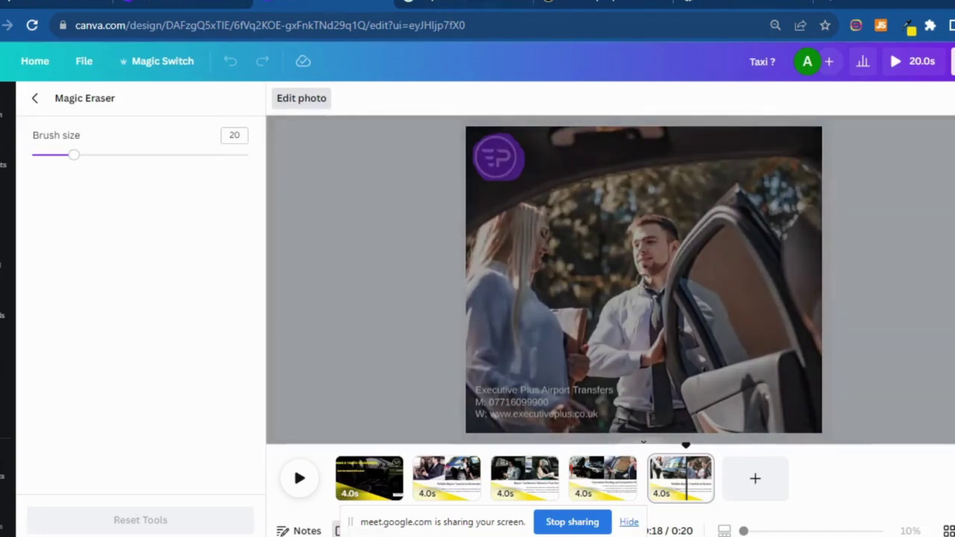
Switch to the Google Meet call, admit the waiting participant, and return to the Canva design
{"action": "left_click", "coordinate": [448, 4]}
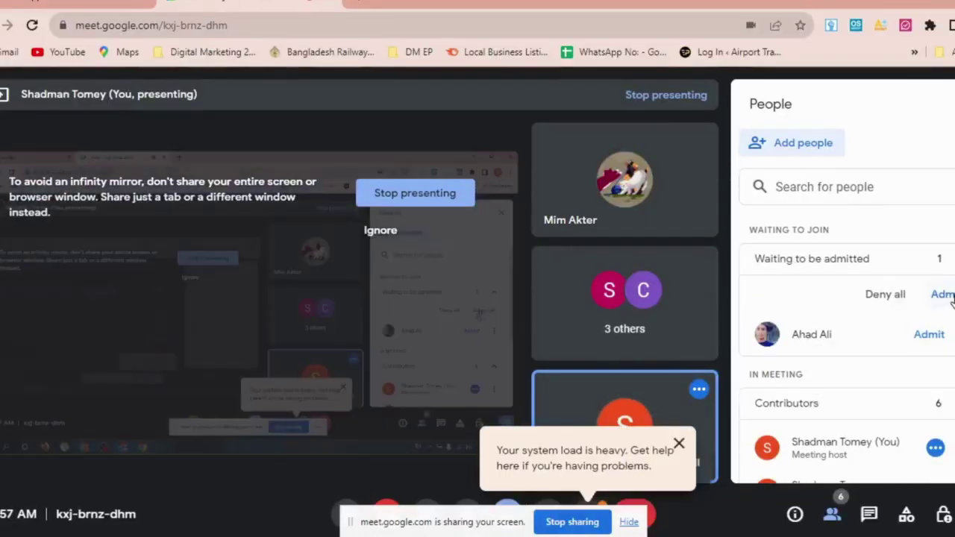
{"action": "left_click", "coordinate": [931, 337]}
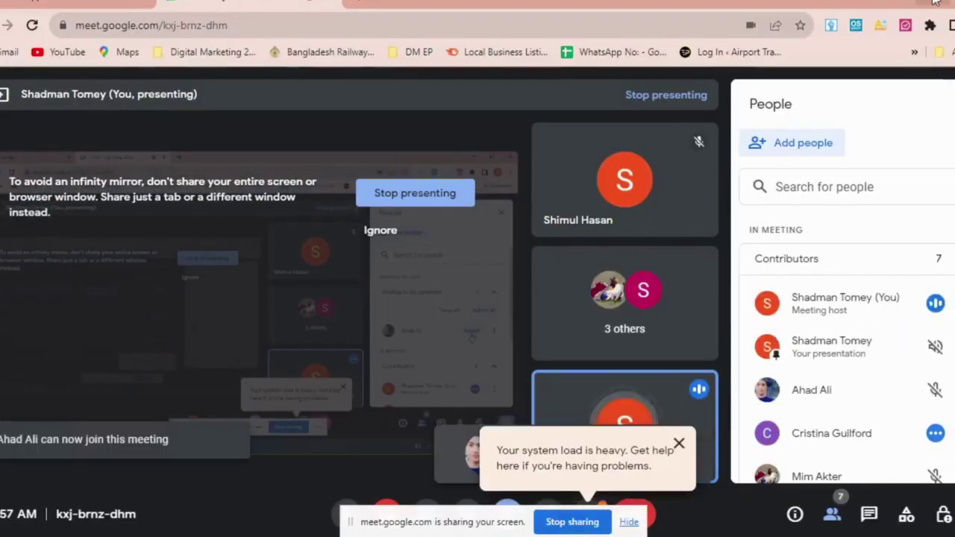
{"action": "left_click", "coordinate": [313, 4]}
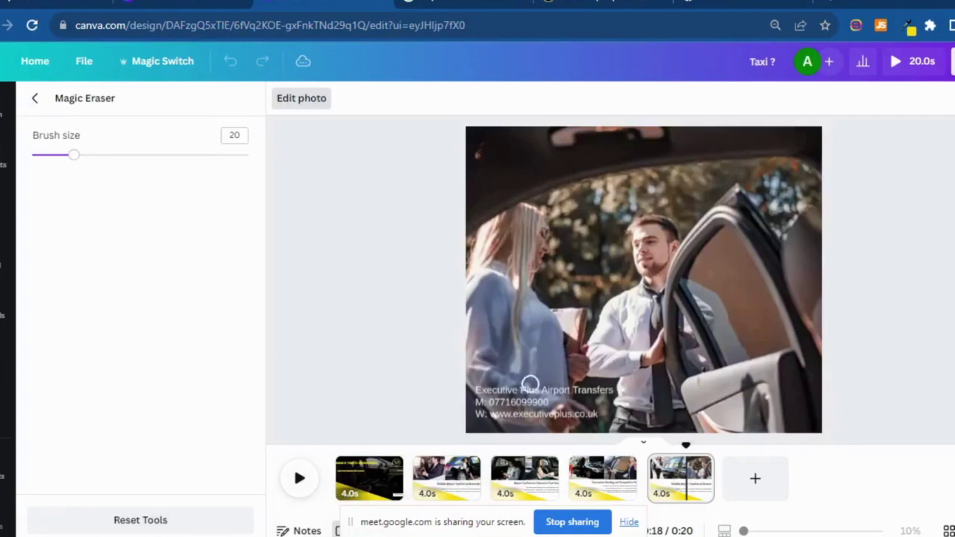
Erase the company contact text from the new photo with Magic Eraser and trim the photo's top to the page edge
{"action": "mouse_move", "coordinate": [480, 391]}
{"action": "left_mouse_down"}
{"action": "mouse_move", "coordinate": [591, 388]}
{"action": "mouse_move", "coordinate": [595, 405]}
{"action": "mouse_move", "coordinate": [474, 406]}
{"action": "mouse_move", "coordinate": [553, 403]}
{"action": "mouse_move", "coordinate": [532, 401]}
{"action": "mouse_move", "coordinate": [591, 413]}
{"action": "mouse_move", "coordinate": [579, 408]}
{"action": "left_mouse_up"}
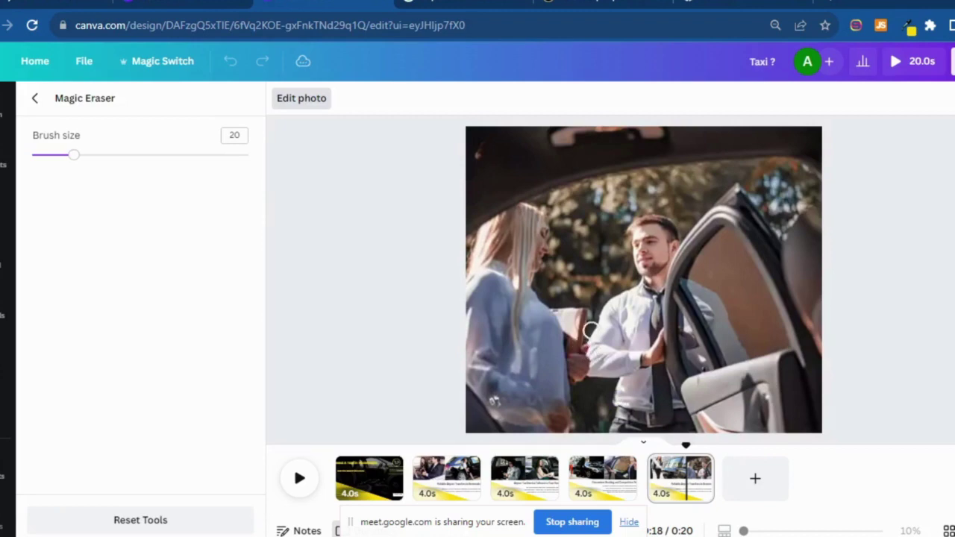
{"action": "left_click", "coordinate": [33, 99]}
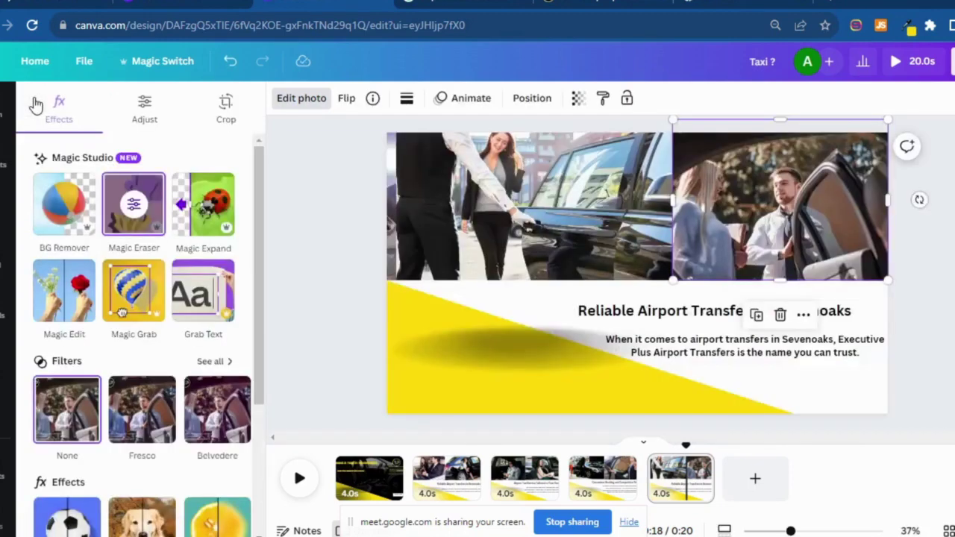
{"action": "left_click", "coordinate": [779, 232]}
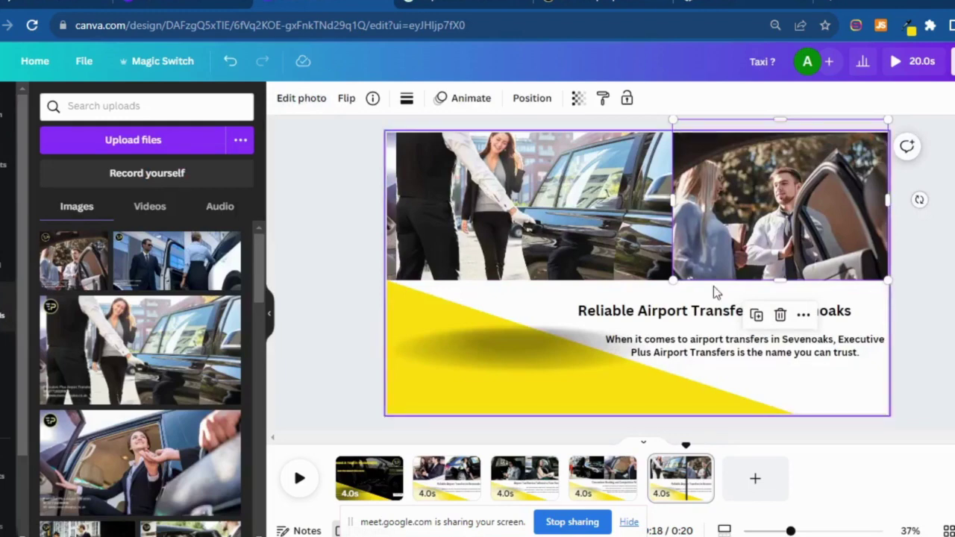
{"action": "left_click_drag", "start_coordinate": [779, 124], "coordinate": [777, 132]}
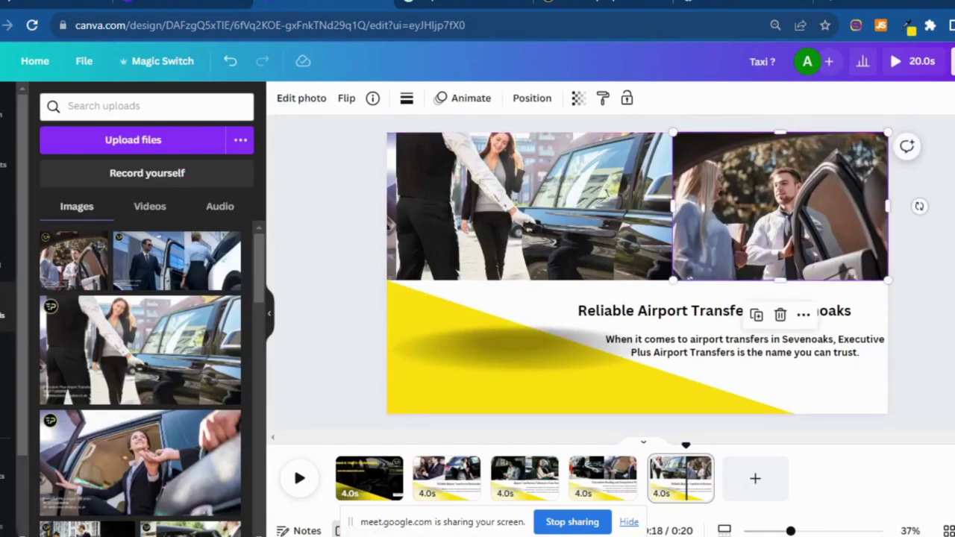
{"action": "left_click", "coordinate": [806, 382]}
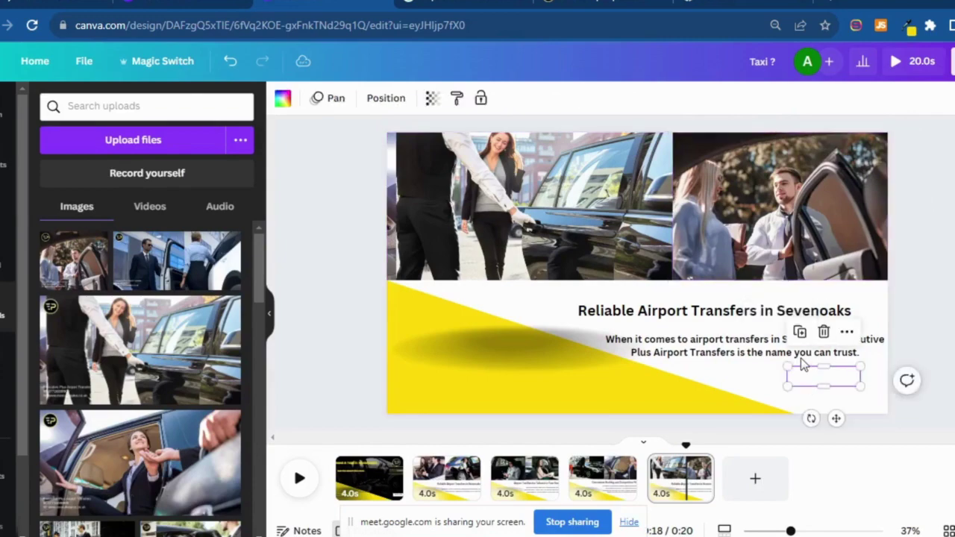
Copy the heading "Luxury Taxis and Expert Drivers" from the Executive Plus services page and return to the Canva design
{"action": "left_click", "coordinate": [746, 316]}
{"action": "key", "text": "ctrl+Tab"}
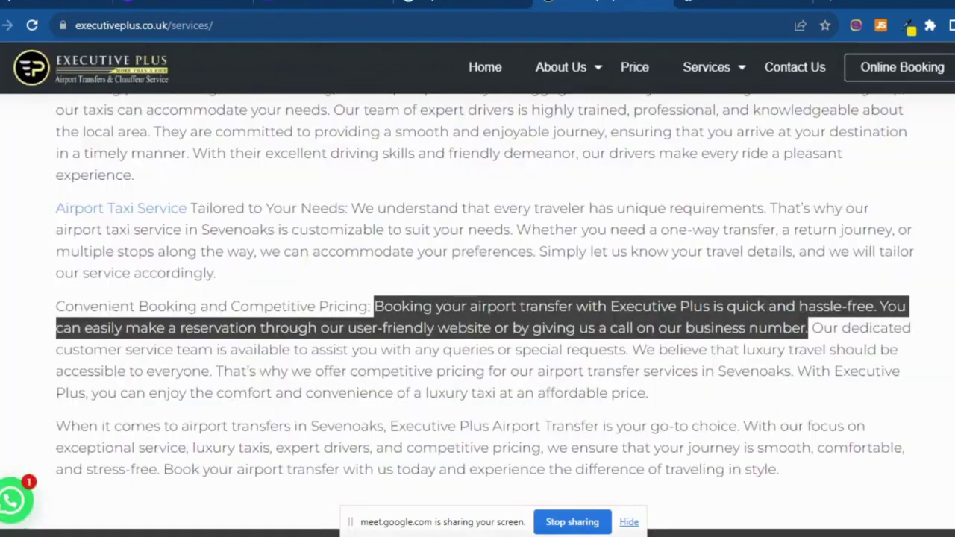
{"action": "scroll", "coordinate": [512, 261], "scroll_direction": "down", "scroll_amount": 1}
{"action": "scroll", "coordinate": [512, 260], "scroll_direction": "up", "scroll_amount": 2}
{"action": "scroll", "coordinate": [512, 260], "scroll_direction": "up", "scroll_amount": 3}
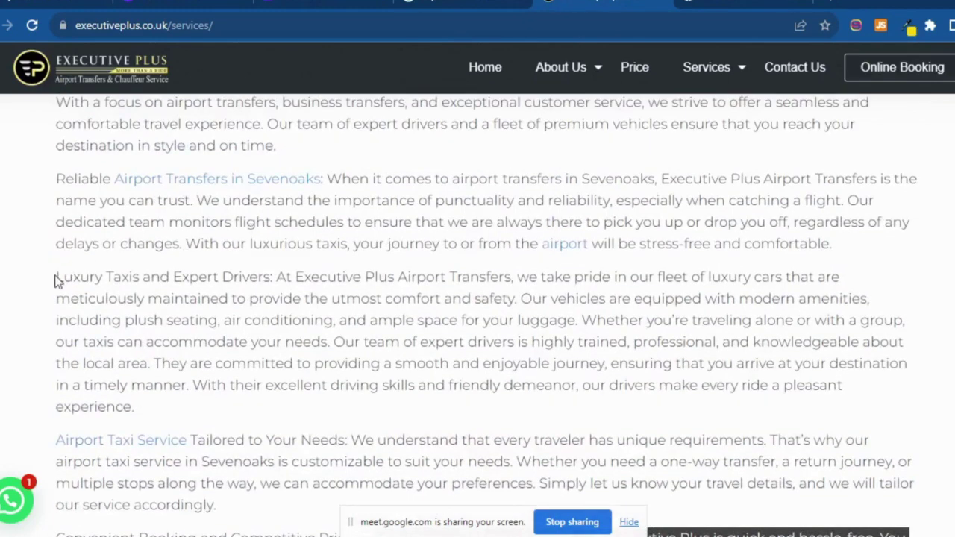
{"action": "left_click_drag", "start_coordinate": [58, 277], "coordinate": [266, 276]}
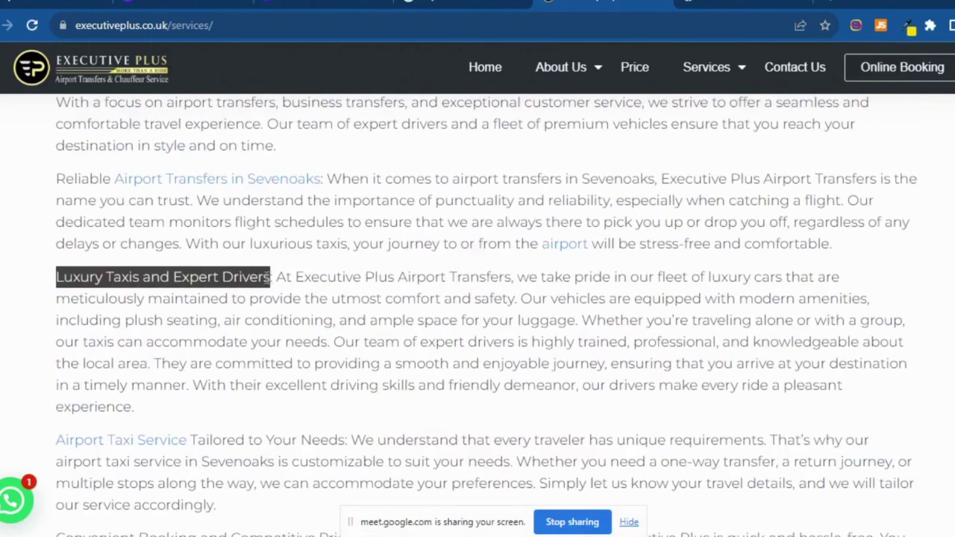
{"action": "right_click", "coordinate": [270, 276]}
{"action": "left_click", "coordinate": [295, 285]}
{"action": "key", "text": "ctrl+shift+Tab"}
{"action": "key", "text": "ctrl+shift+Tab"}
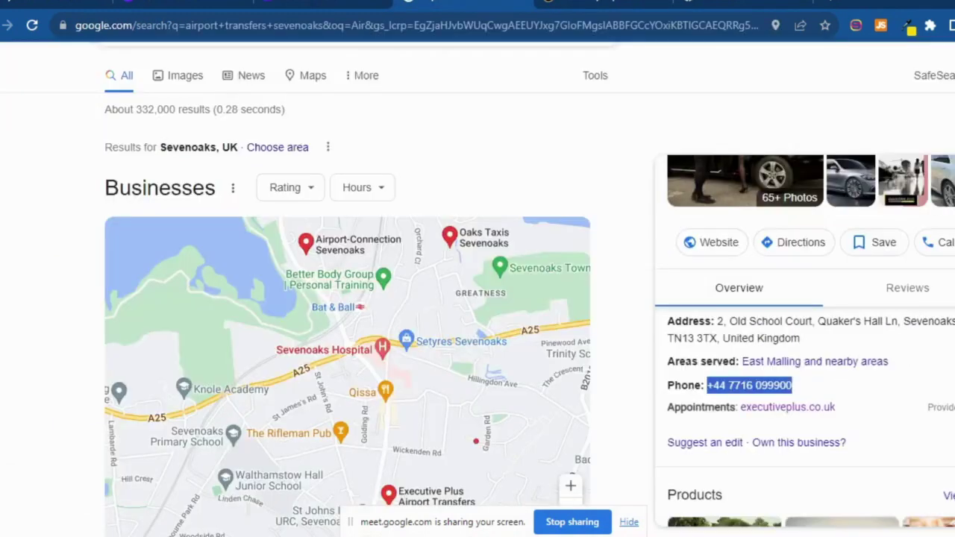
{"action": "key", "text": "ctrl+shift+Tab"}
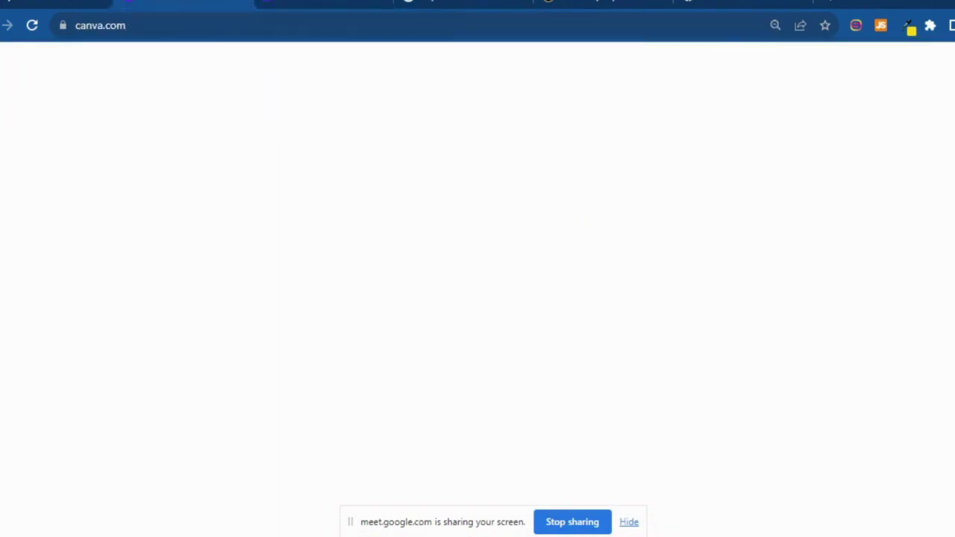
{"action": "key", "text": "ctrl+shift+Tab"}
{"action": "key", "text": "ctrl+Tab"}
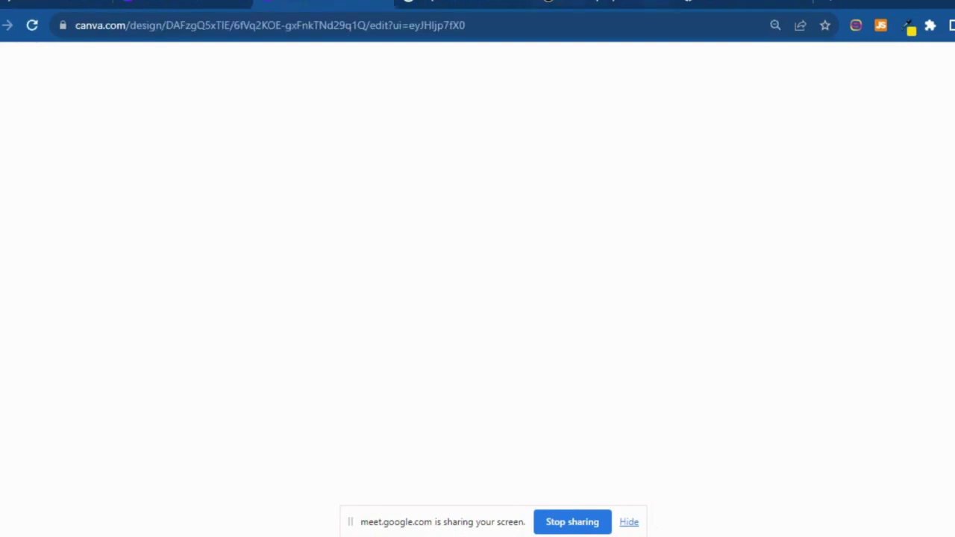
{"action": "key", "text": "ctrl+Tab"}
{"action": "key", "text": "ctrl+Tab"}
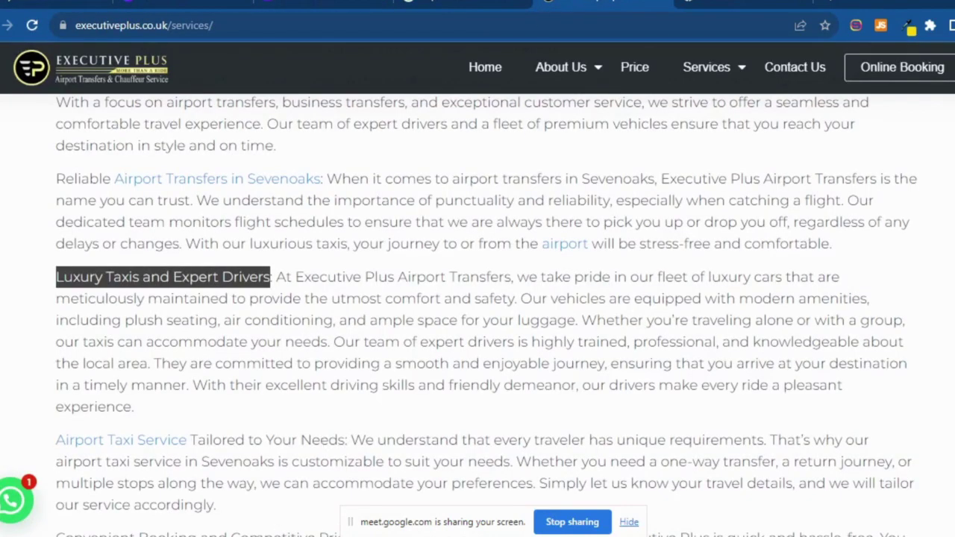
{"action": "key", "text": "alt+Tab"}
{"action": "key", "text": "alt+Tab"}
{"action": "key", "text": "ctrl+shift+Tab"}
{"action": "key", "text": "ctrl+shift+Tab"}
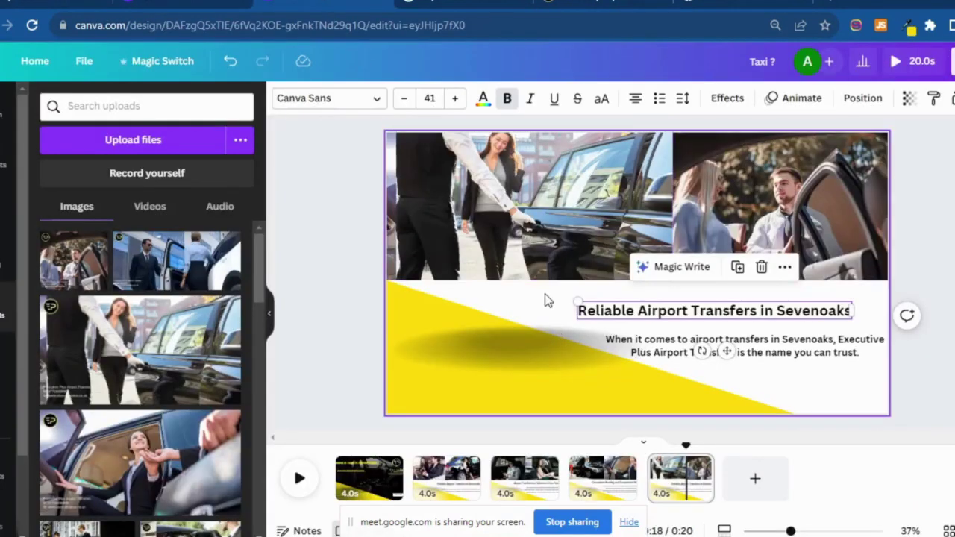
{"action": "left_click", "coordinate": [544, 300]}
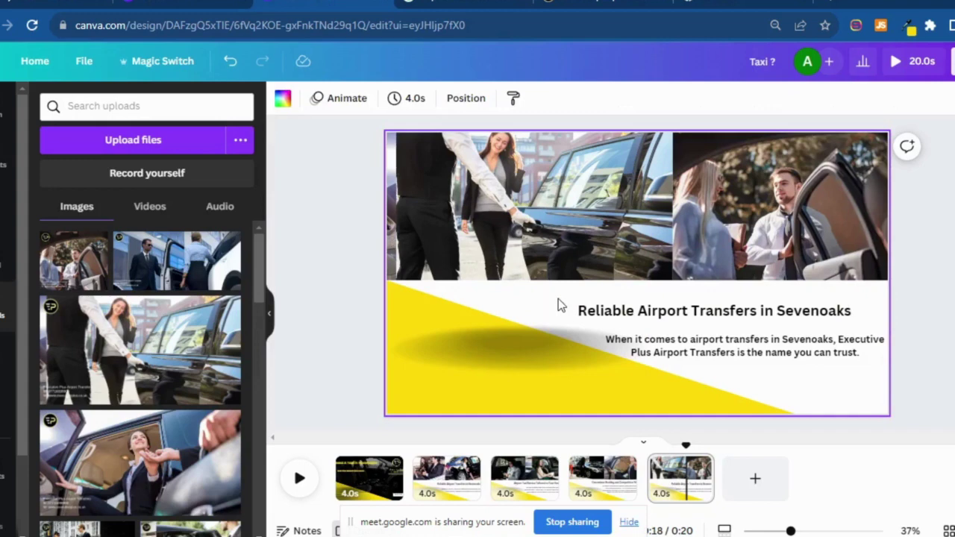
{"action": "left_click", "coordinate": [737, 313]}
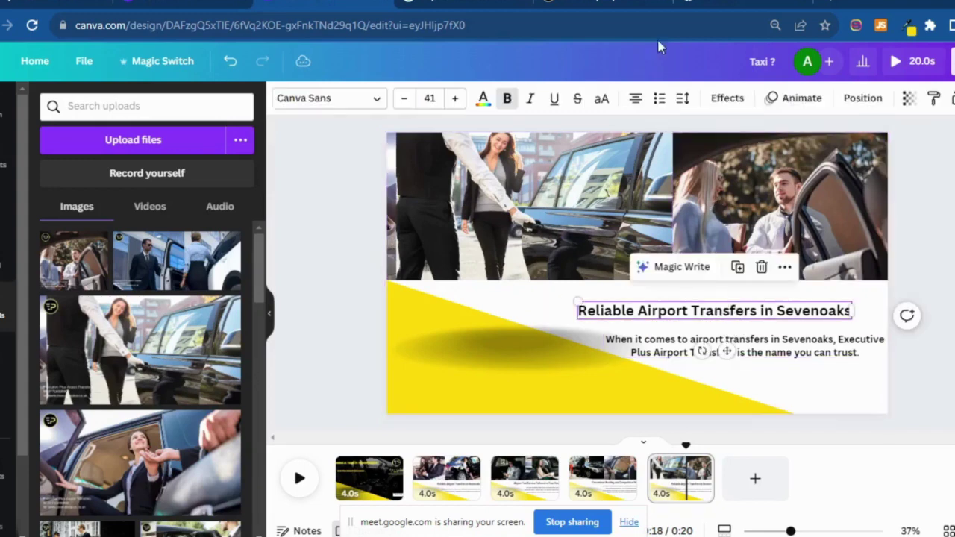
Search Google in a new browser tab for "Luxury Taxis and Expert Drivers" and copy the phrase from the search box
{"action": "left_click", "coordinate": [649, 6]}
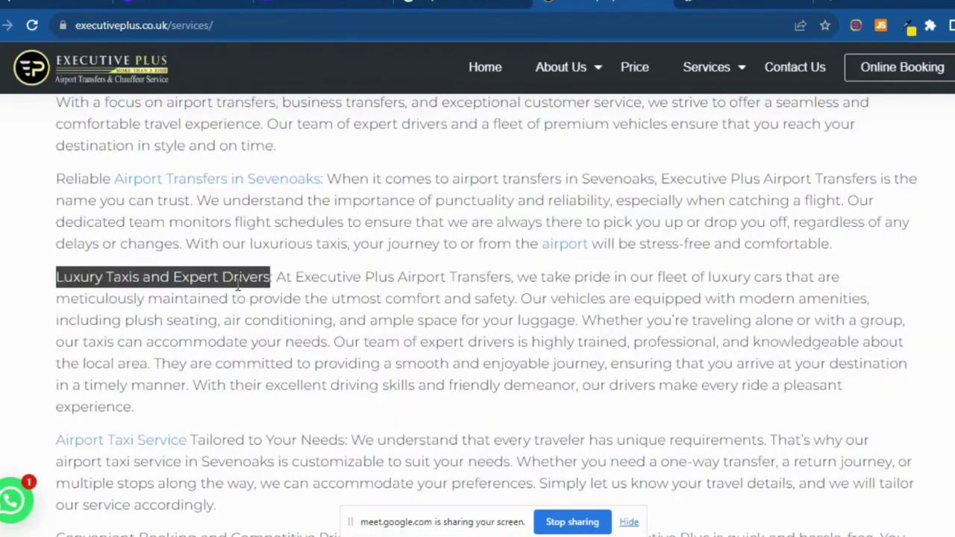
{"action": "key", "text": "ctrl+t"}
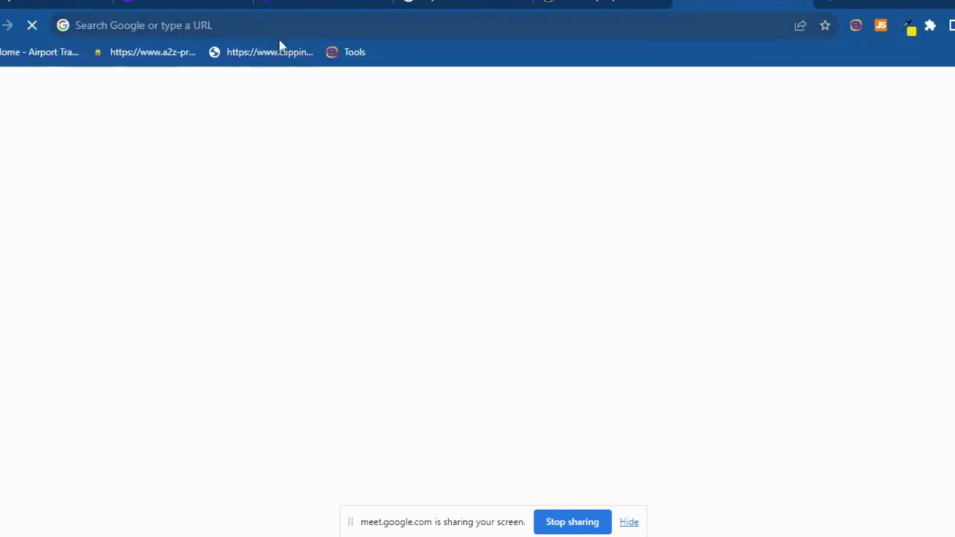
{"action": "left_click", "coordinate": [252, 28]}
{"action": "type", "text": "Luxury Taxis and Expert Drivers"}
{"action": "key", "text": "Return"}
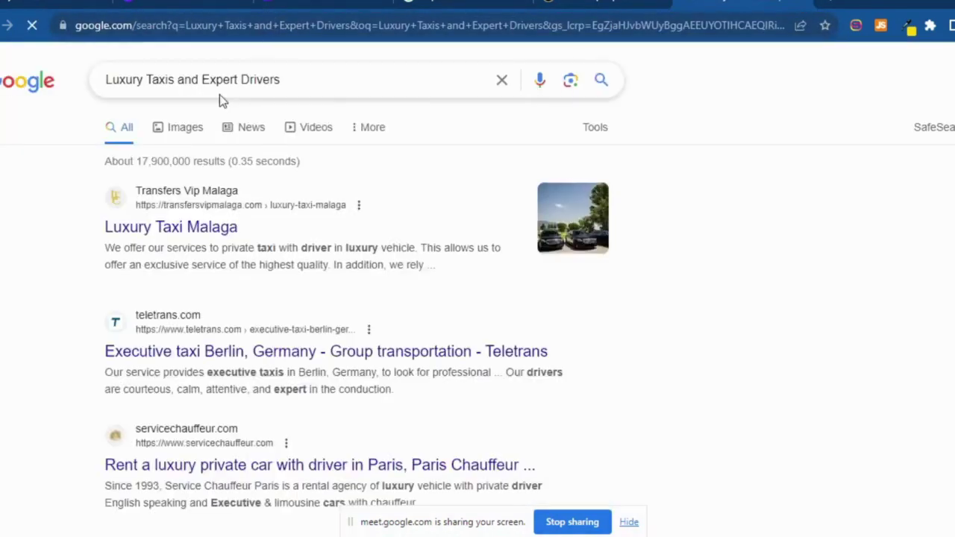
{"action": "left_click_drag", "start_coordinate": [280, 84], "coordinate": [74, 86]}
{"action": "key", "text": "ctrl+c"}
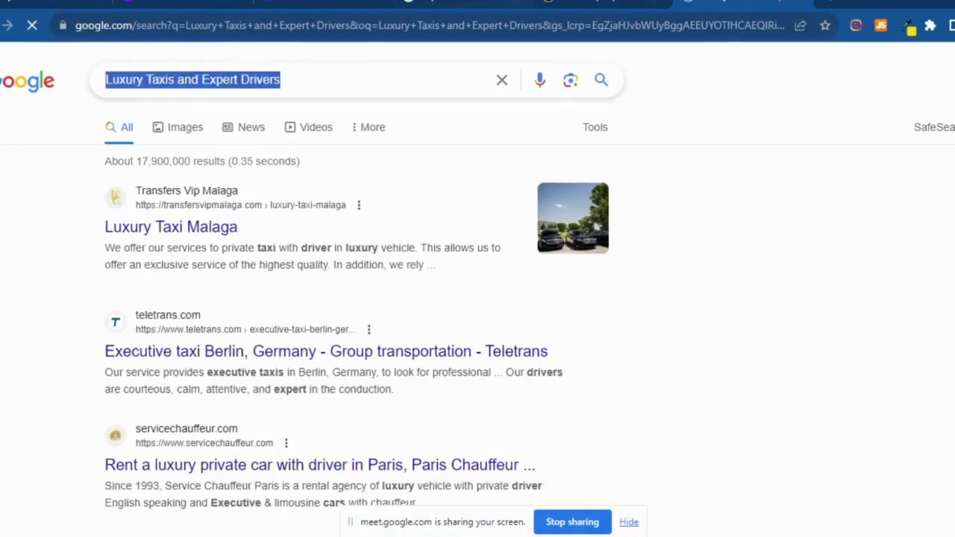
Return to the Canva design and replace page 5's heading with the copied "Luxury Taxis and Expert Drivers"
{"action": "key", "text": "ctrl+shift+Tab"}
{"action": "key", "text": "ctrl+shift+Tab"}
{"action": "key", "text": "ctrl+shift+Tab"}
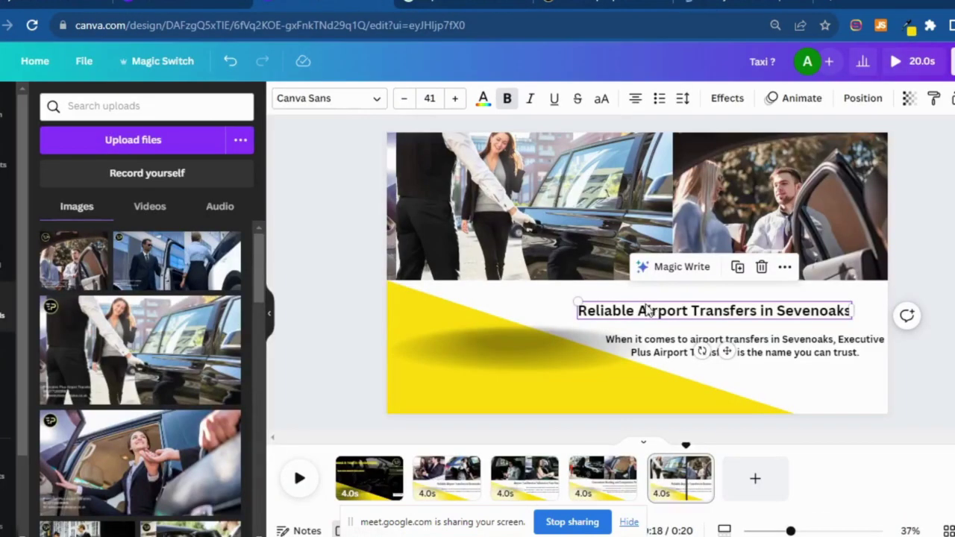
{"action": "double_click", "coordinate": [646, 312]}
{"action": "triple_click", "coordinate": [643, 311]}
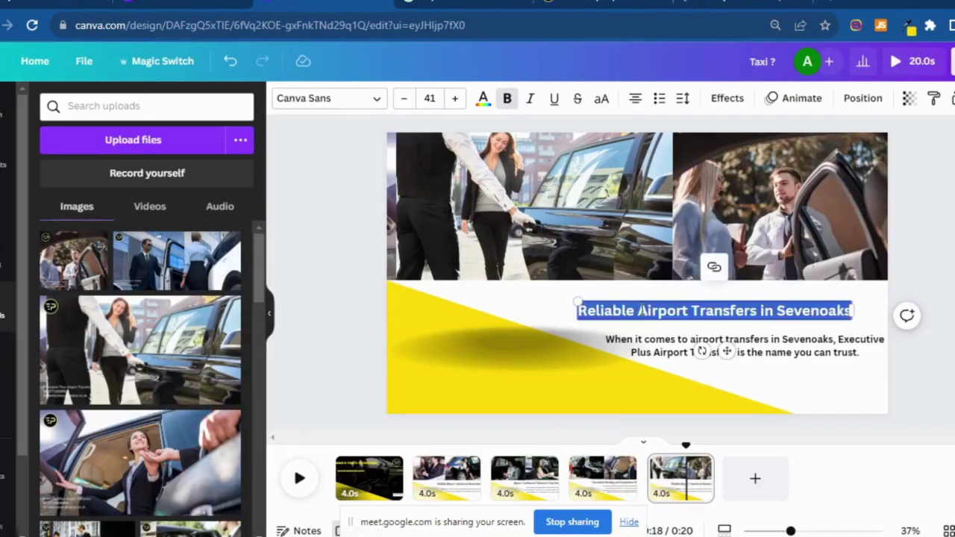
{"action": "key", "text": "ctrl+v"}
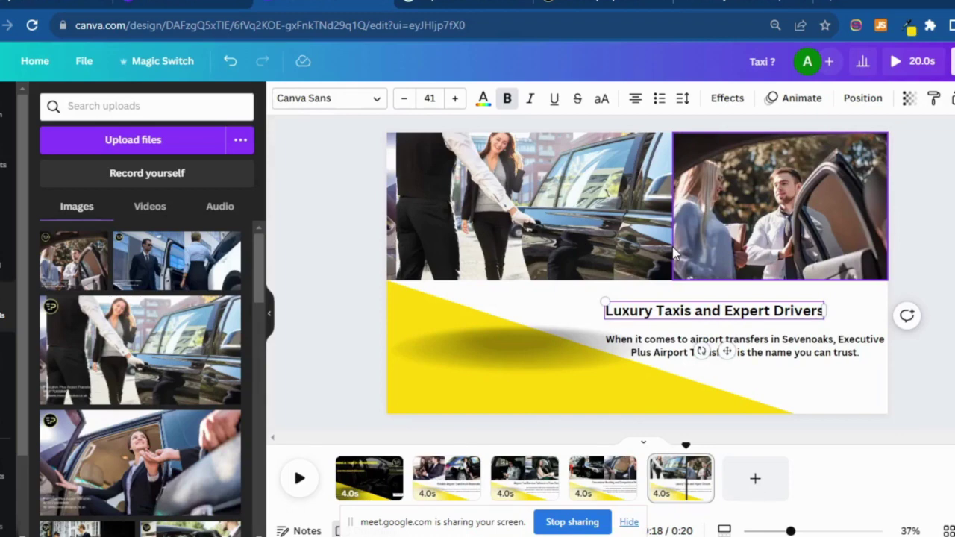
{"action": "left_click", "coordinate": [859, 313]}
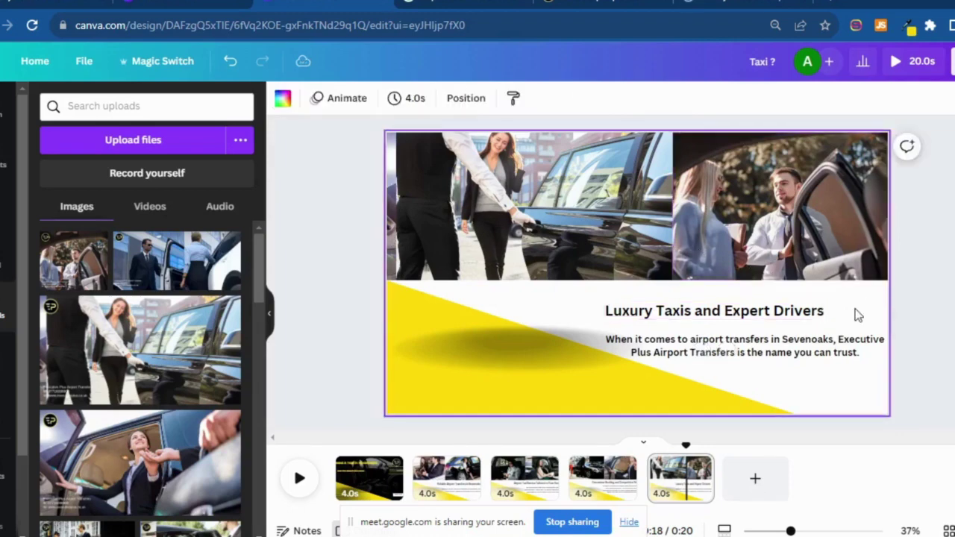
Replace page 5's body text with the services page sentence starting "At Executive Plus Airport Transfers, we take pride" and ending "utmost comfort and safety."
{"action": "left_click", "coordinate": [680, 5]}
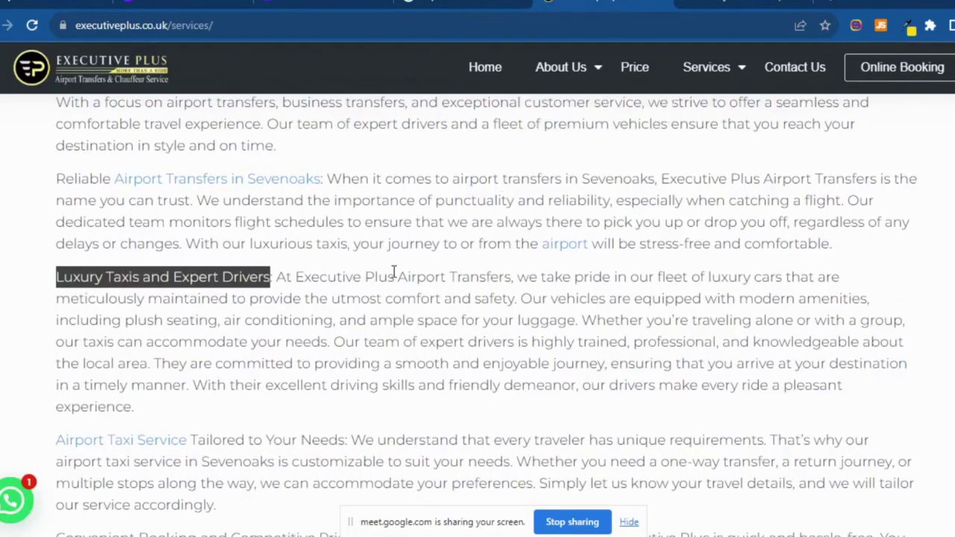
{"action": "left_click_drag", "start_coordinate": [275, 278], "coordinate": [519, 298]}
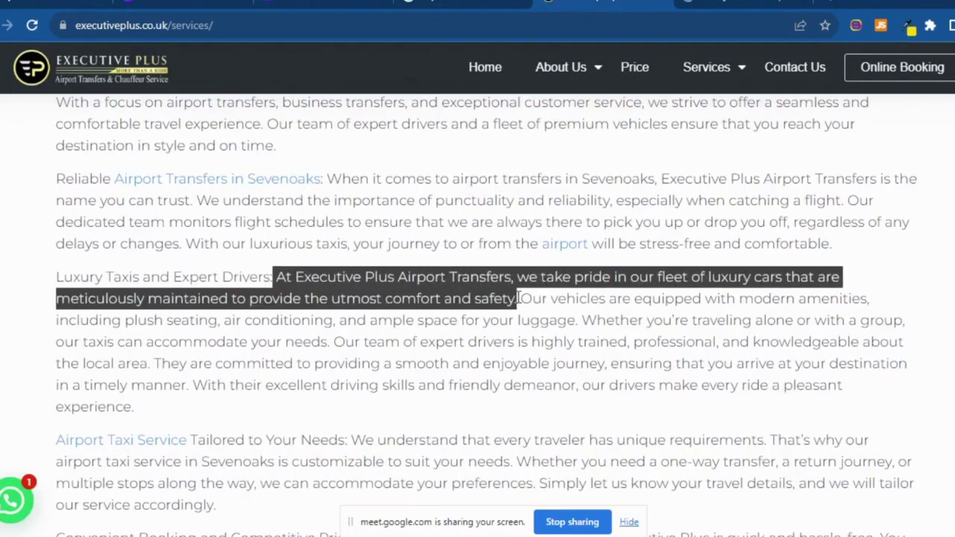
{"action": "right_click", "coordinate": [478, 293]}
{"action": "left_click", "coordinate": [586, 297]}
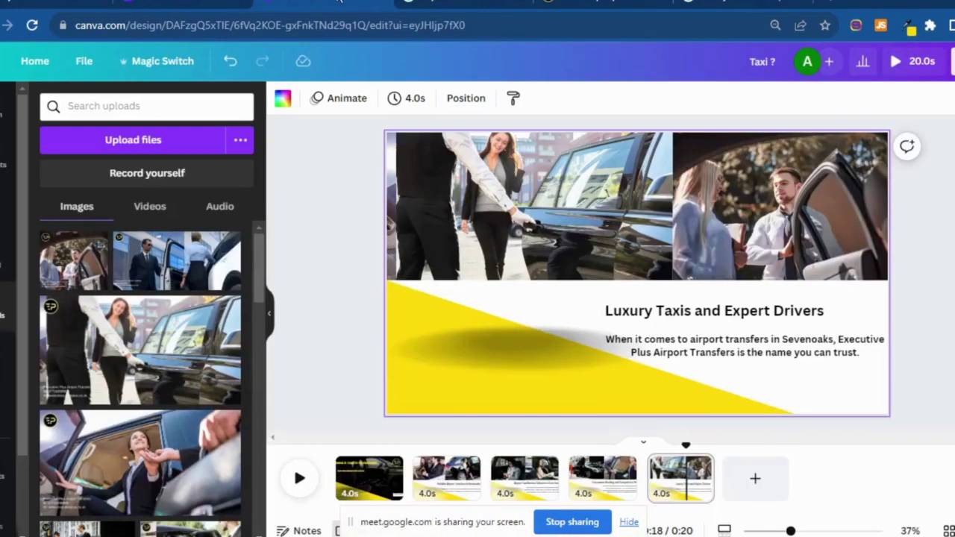
{"action": "left_click", "coordinate": [683, 343]}
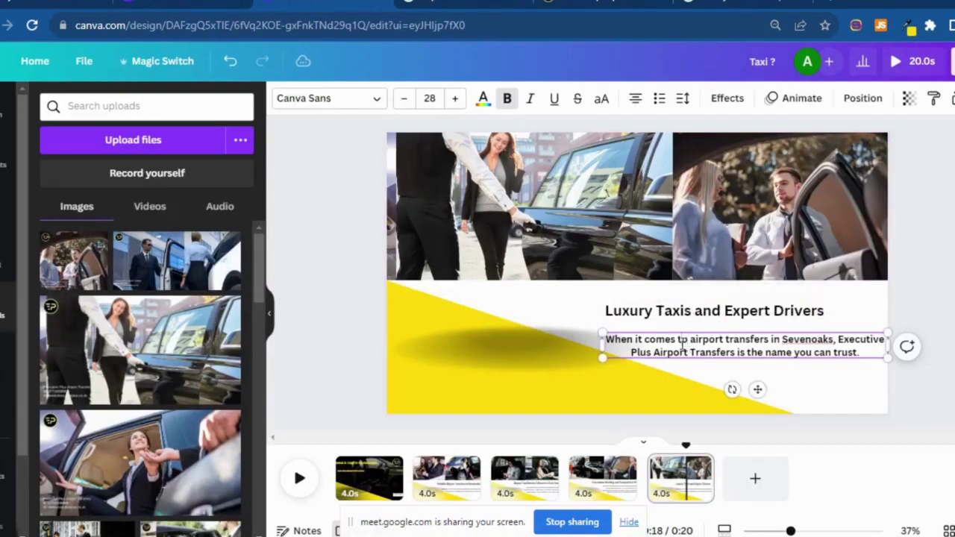
{"action": "double_click", "coordinate": [682, 343]}
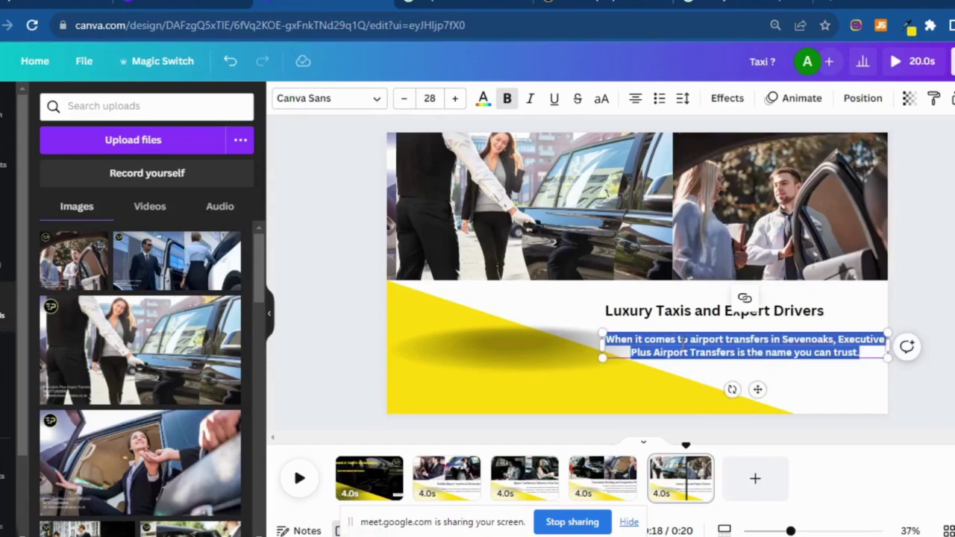
{"action": "key", "text": "ctrl+v"}
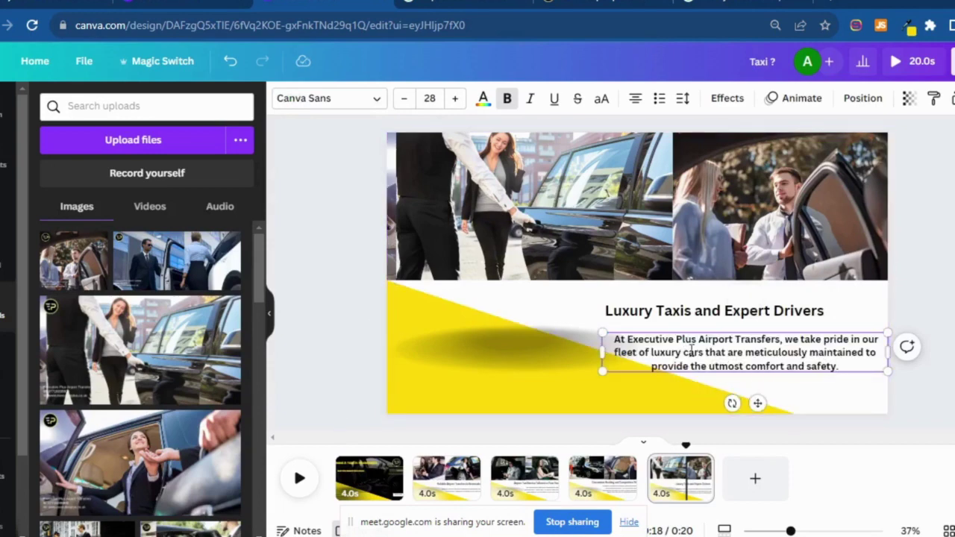
Narrow page 5's body text to four lines, position it under the shifted heading clear of the yellow triangle, and play the video
{"action": "left_click_drag", "start_coordinate": [606, 349], "coordinate": [752, 313]}
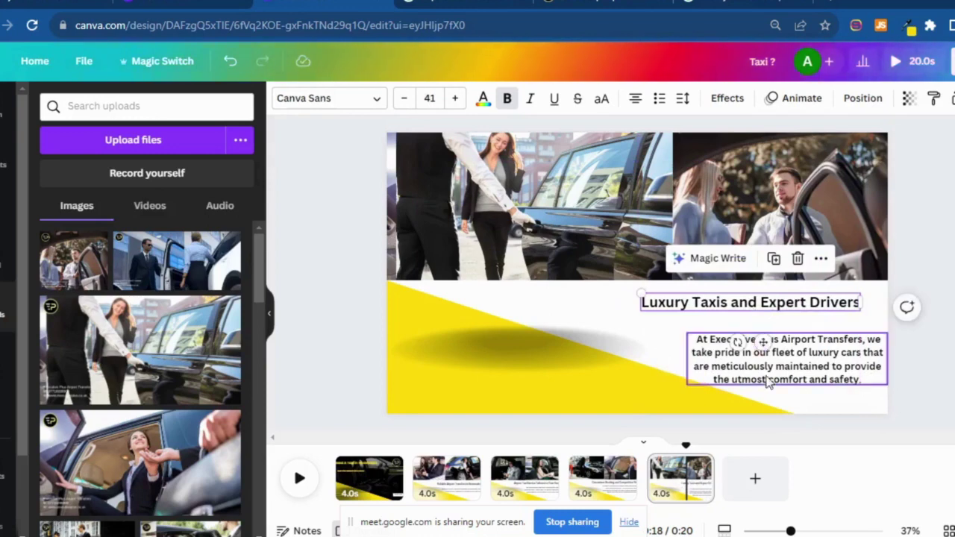
{"action": "left_click_drag", "start_coordinate": [769, 371], "coordinate": [751, 358]}
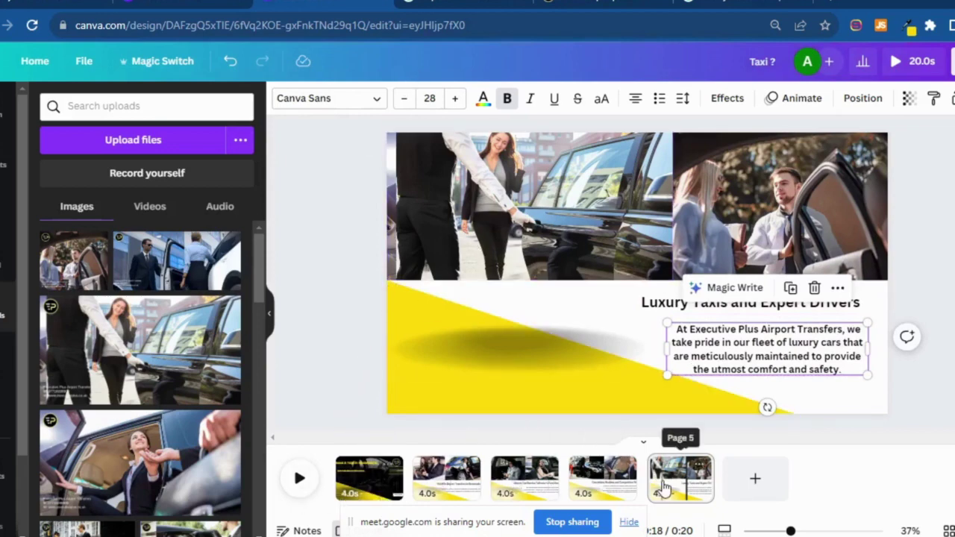
{"action": "left_click", "coordinate": [299, 479]}
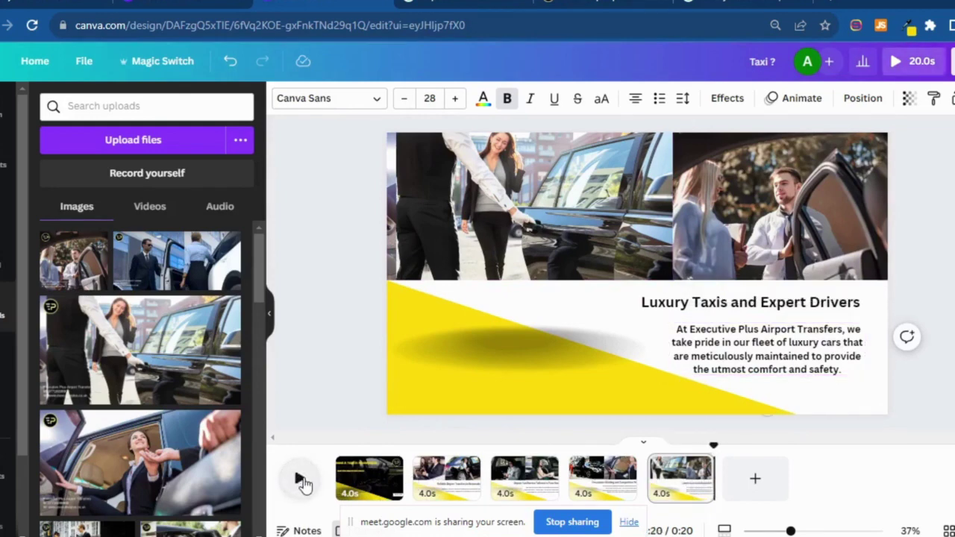
{"action": "left_click", "coordinate": [299, 480]}
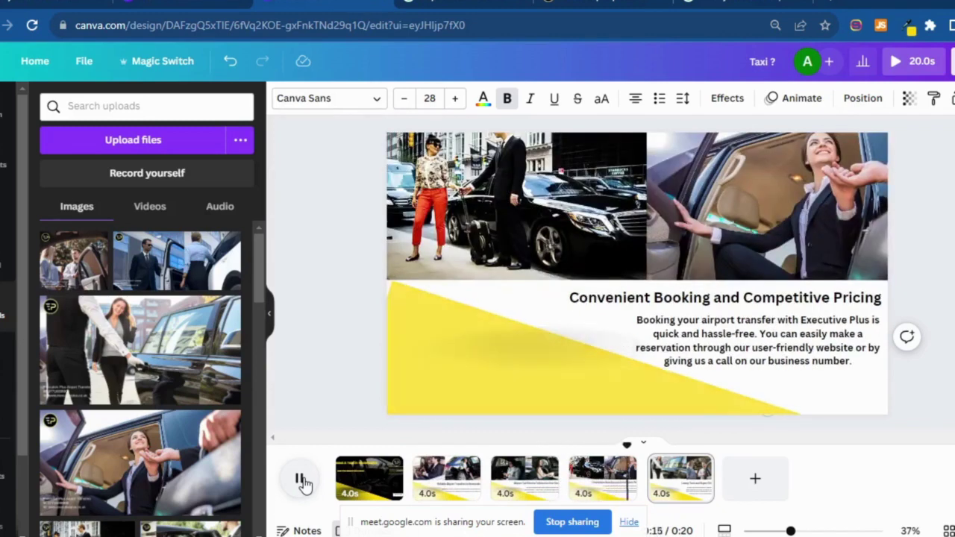
Browse the photo animations for page 5's car-door photo, and apply the Sleek combination as the page animation
{"action": "left_click", "coordinate": [506, 250]}
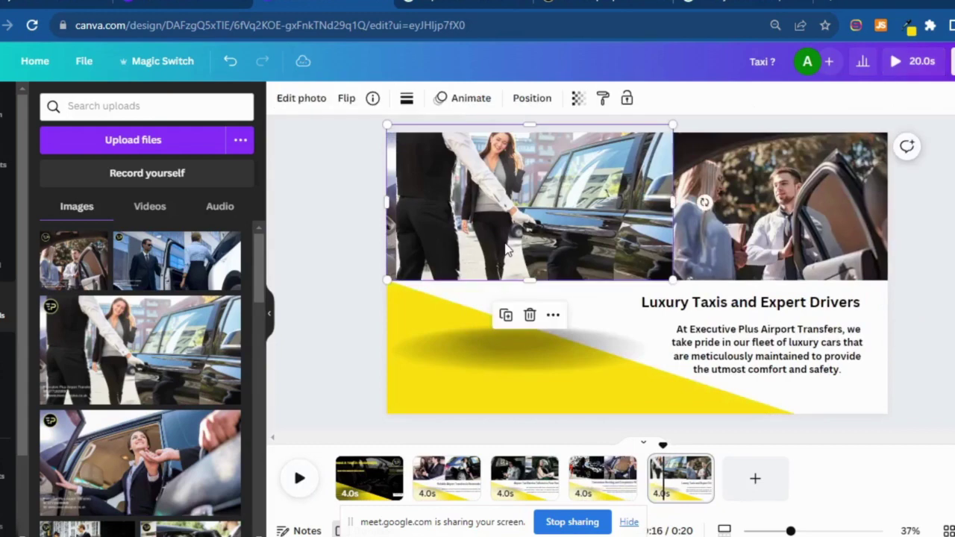
{"action": "left_click", "coordinate": [459, 99]}
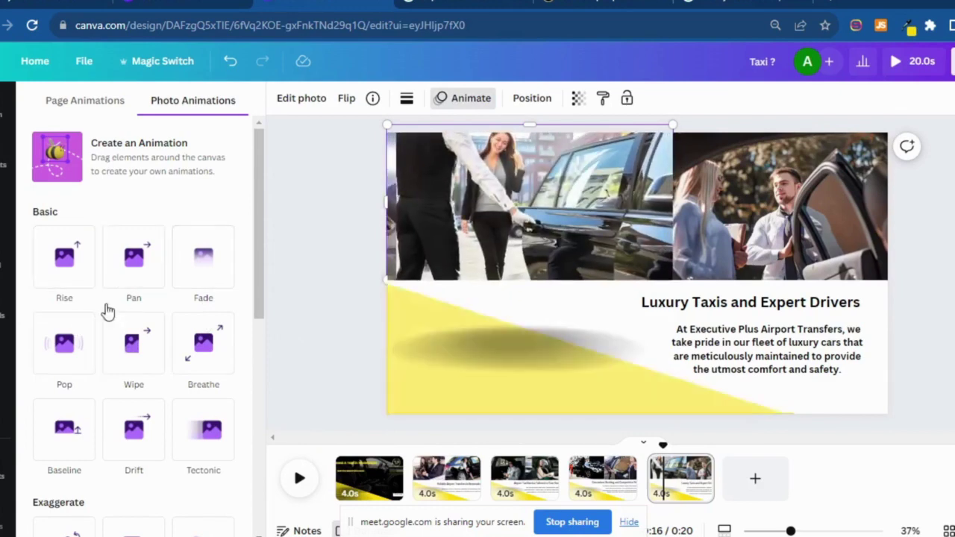
{"action": "scroll", "coordinate": [129, 347], "scroll_direction": "down", "scroll_amount": 4}
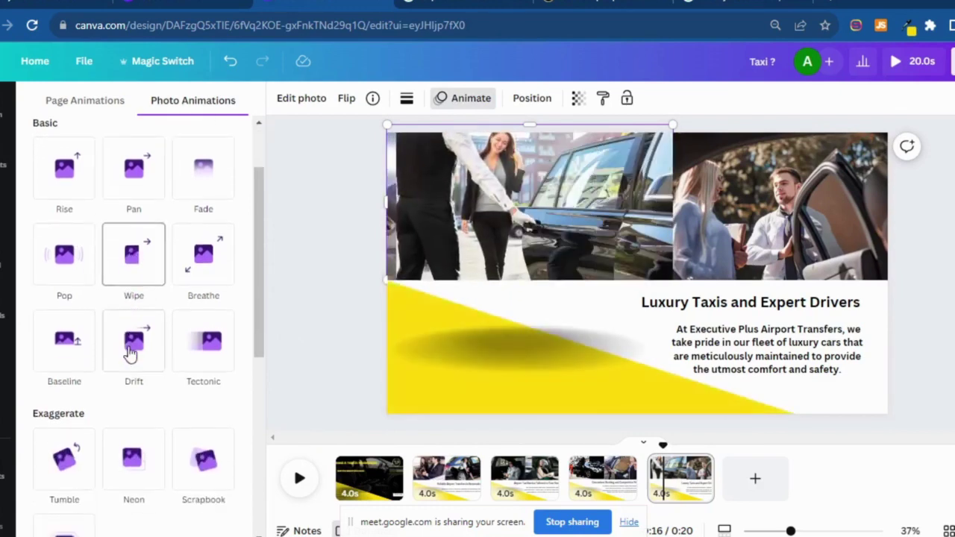
{"action": "scroll", "coordinate": [129, 350], "scroll_direction": "down", "scroll_amount": 3}
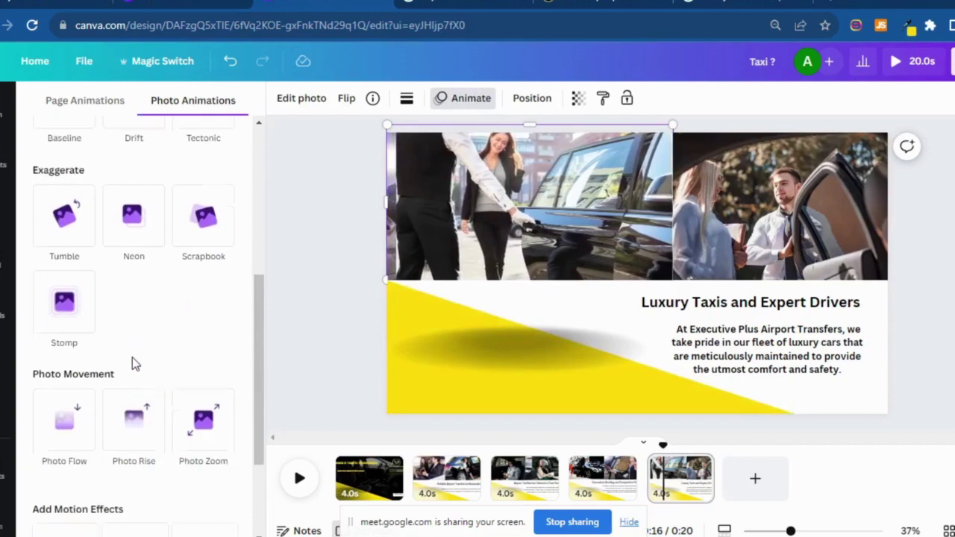
{"action": "scroll", "coordinate": [134, 362], "scroll_direction": "up", "scroll_amount": 5}
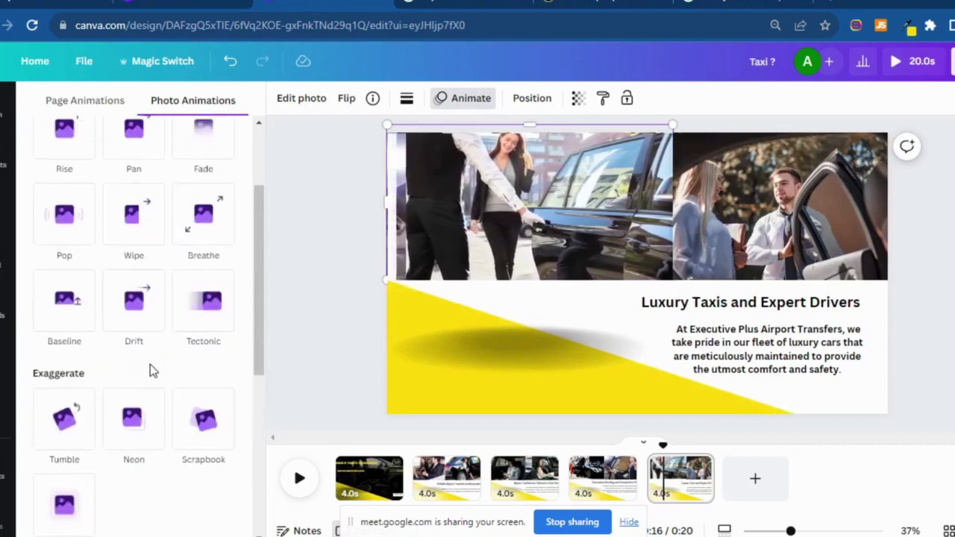
{"action": "scroll", "coordinate": [150, 364], "scroll_direction": "up", "scroll_amount": 1}
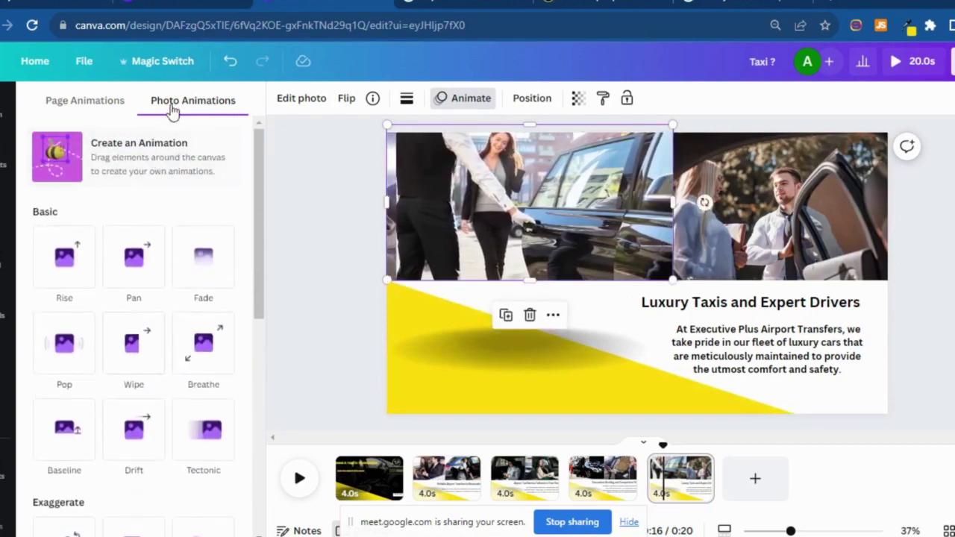
{"action": "left_click", "coordinate": [86, 102]}
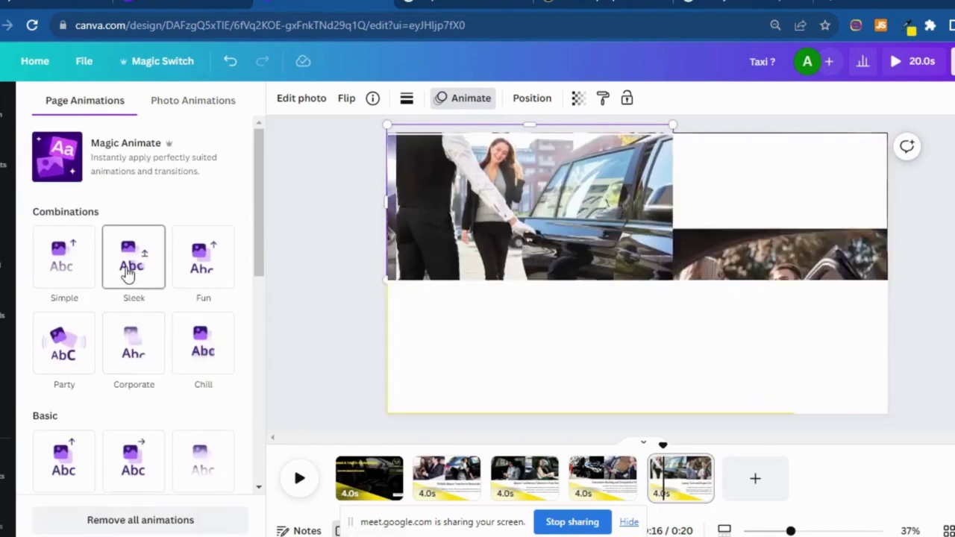
{"action": "left_click", "coordinate": [128, 274]}
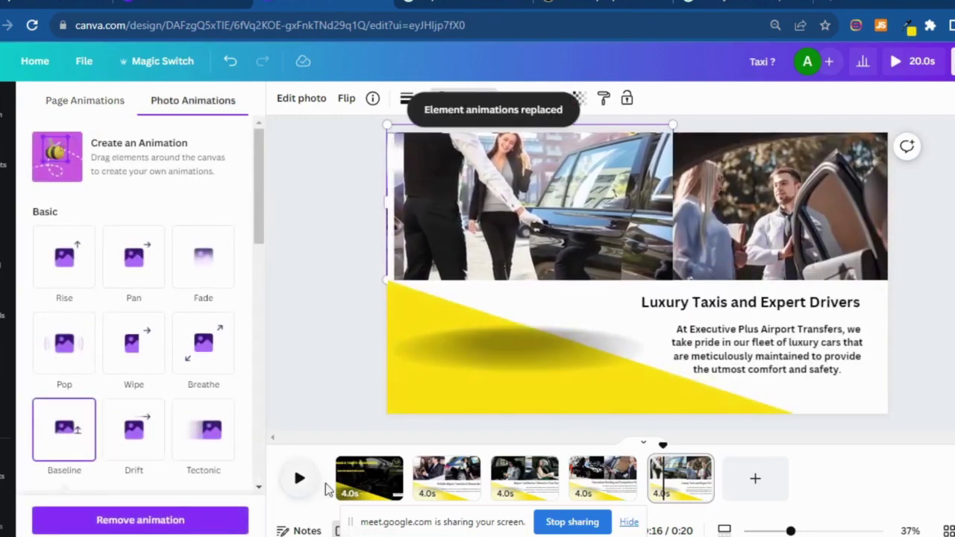
Slightly reduce the speed of the photo's Baseline animation and preview the video from page 4
{"action": "scroll", "coordinate": [147, 459], "scroll_direction": "down", "scroll_amount": 1}
{"action": "scroll", "coordinate": [147, 459], "scroll_direction": "down", "scroll_amount": 2}
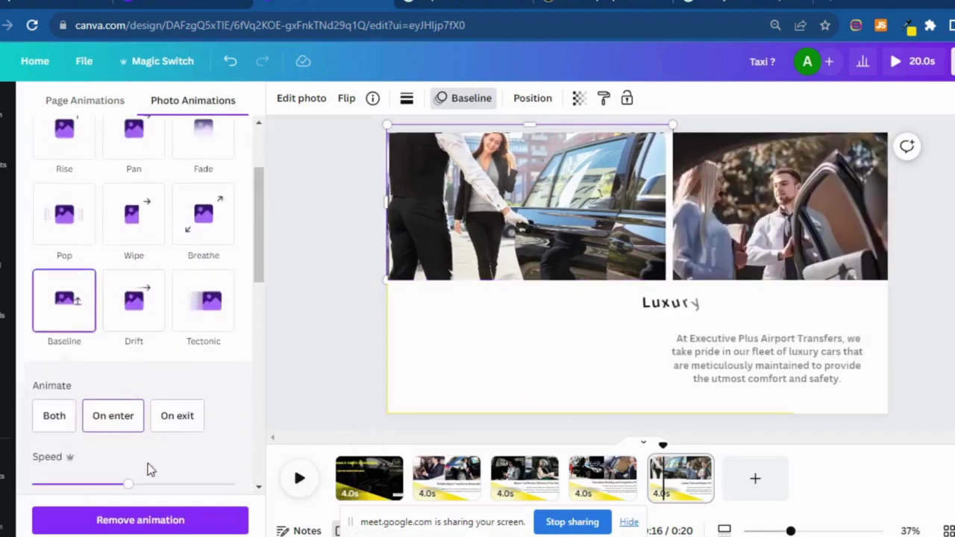
{"action": "scroll", "coordinate": [142, 457], "scroll_direction": "down", "scroll_amount": 2}
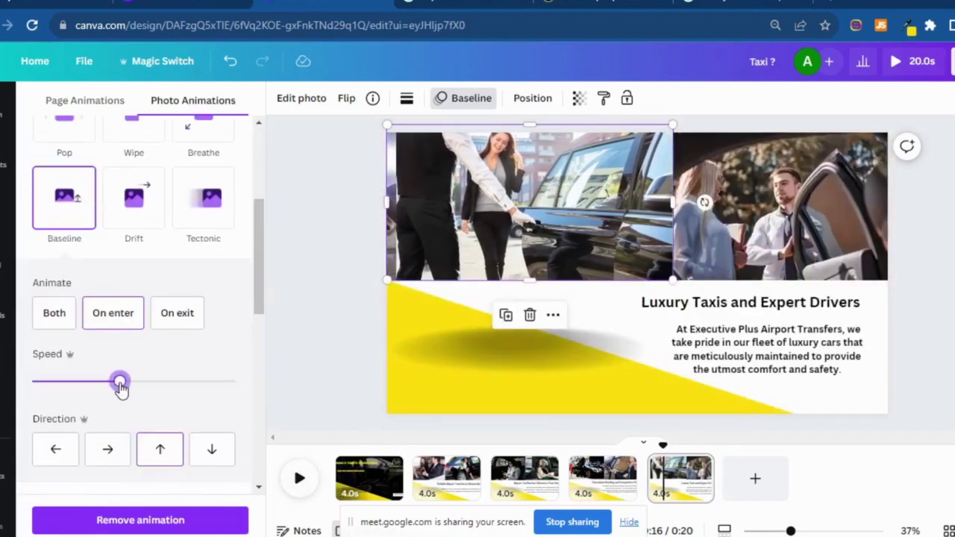
{"action": "mouse_move", "coordinate": [120, 384]}
{"action": "left_mouse_down"}
{"action": "mouse_move", "coordinate": [141, 383]}
{"action": "mouse_move", "coordinate": [117, 385]}
{"action": "left_mouse_up"}
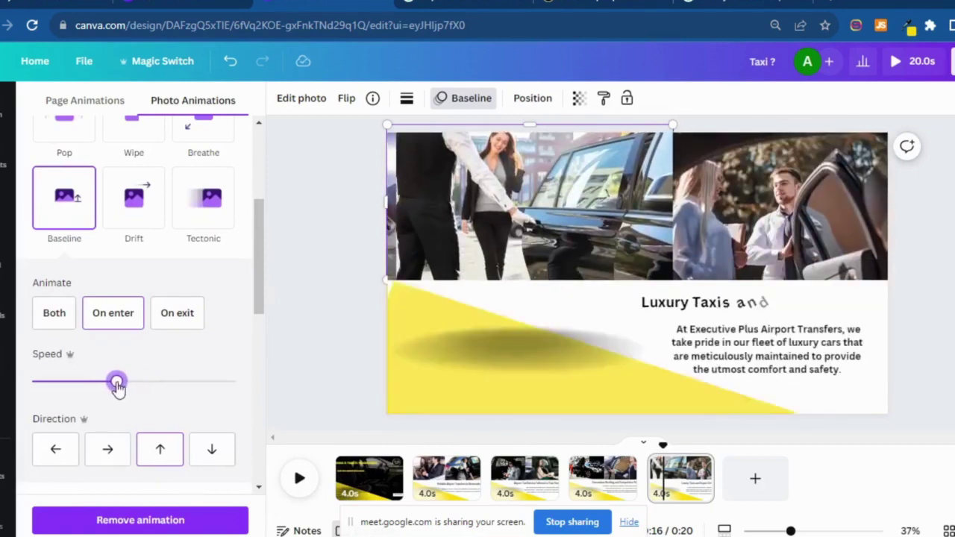
{"action": "scroll", "coordinate": [224, 351], "scroll_direction": "up", "scroll_amount": 2}
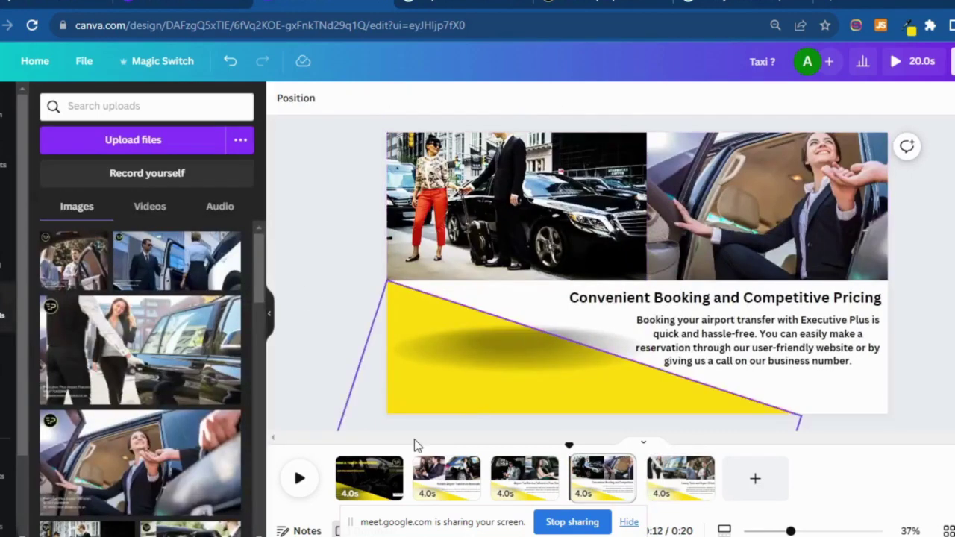
{"action": "left_click", "coordinate": [300, 480]}
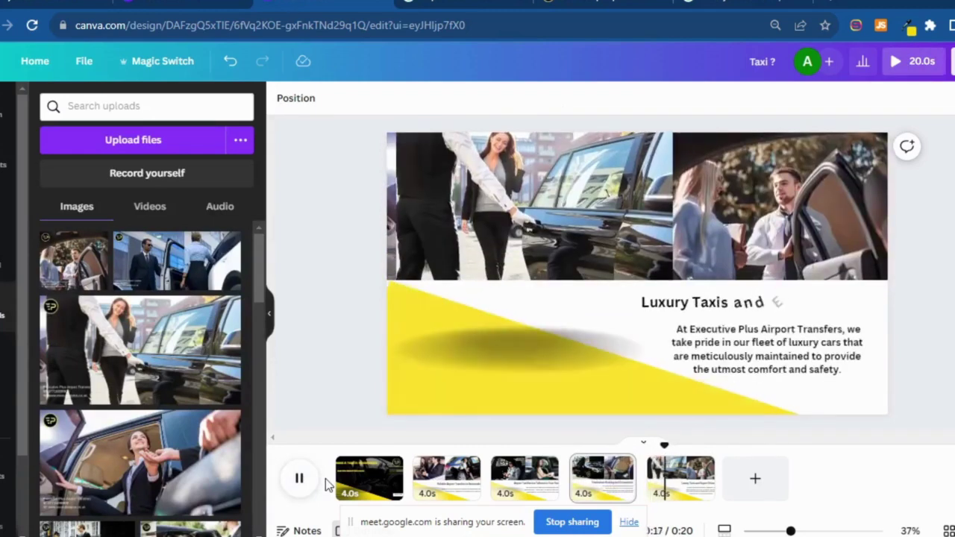
Apply the Corporate page animation to the first page, titled "Need A Taxi in Sevenoaks"
{"action": "left_click", "coordinate": [578, 271]}
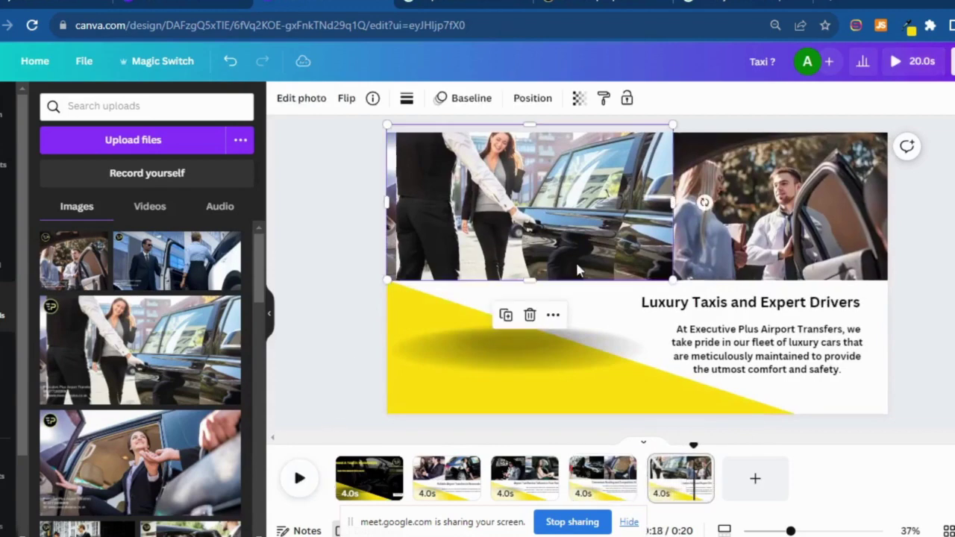
{"action": "left_click", "coordinate": [460, 108]}
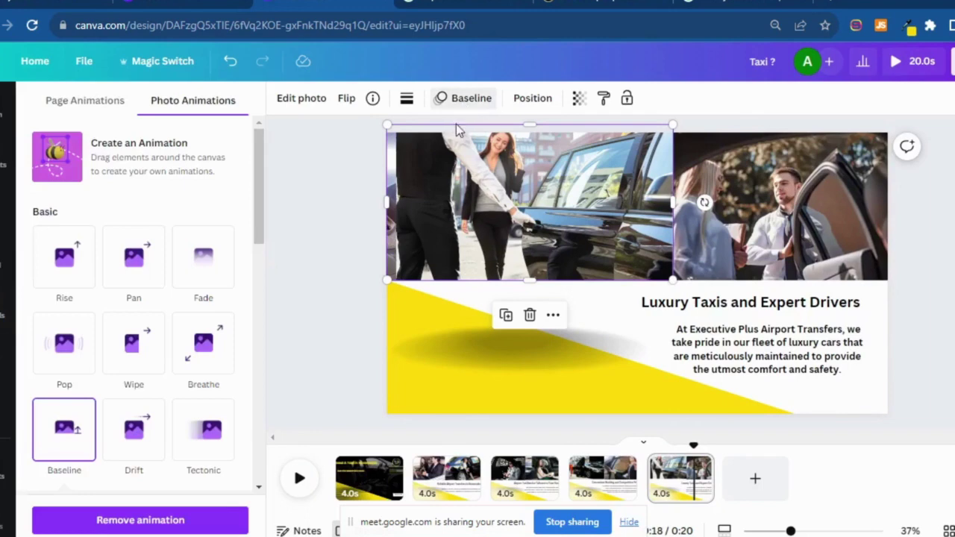
{"action": "left_click", "coordinate": [370, 479]}
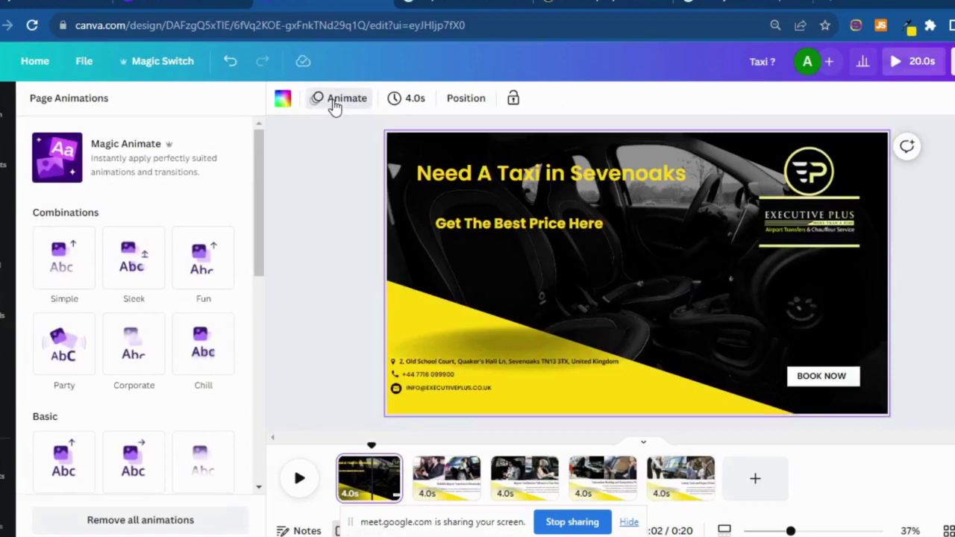
{"action": "left_click", "coordinate": [335, 103]}
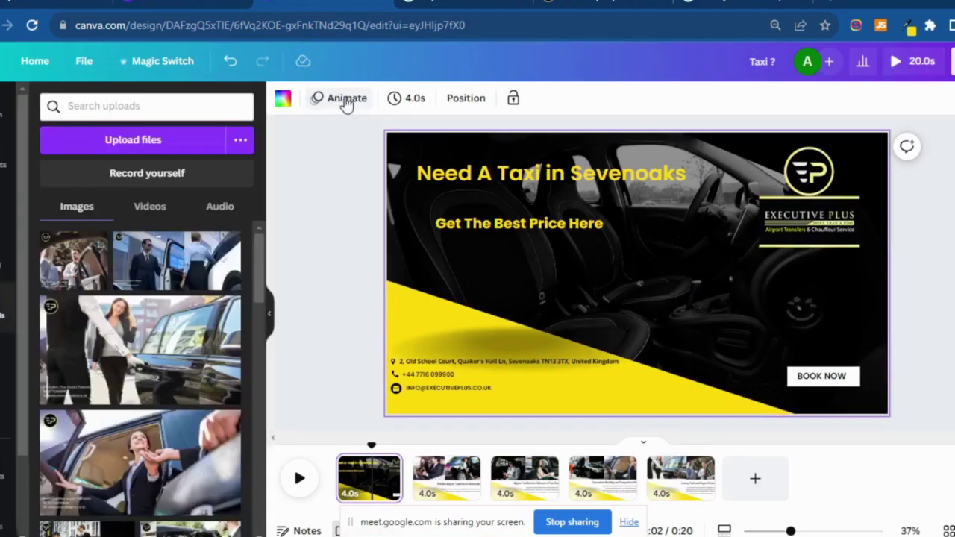
{"action": "left_click", "coordinate": [345, 103]}
{"action": "left_click", "coordinate": [194, 352]}
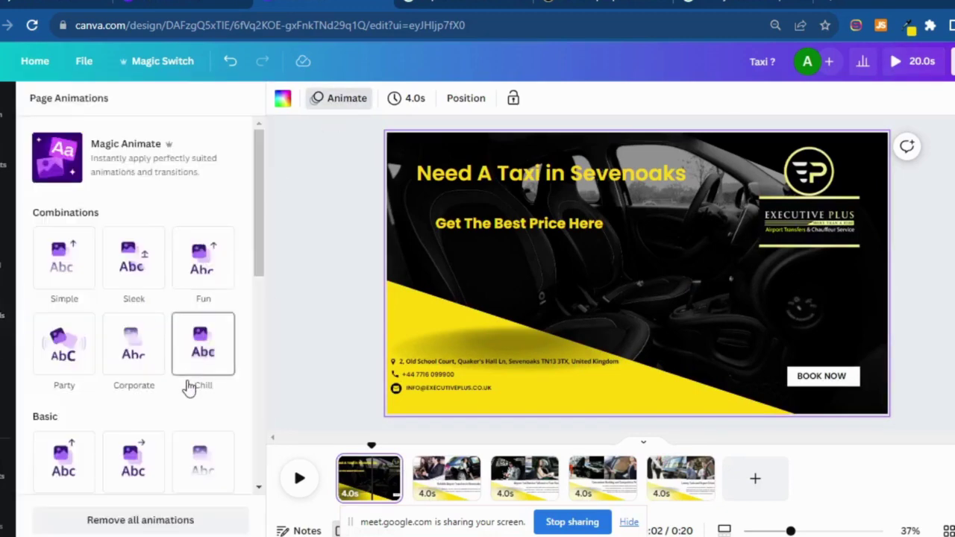
{"action": "scroll", "coordinate": [188, 394], "scroll_direction": "down", "scroll_amount": 1}
{"action": "scroll", "coordinate": [192, 394], "scroll_direction": "down", "scroll_amount": 3}
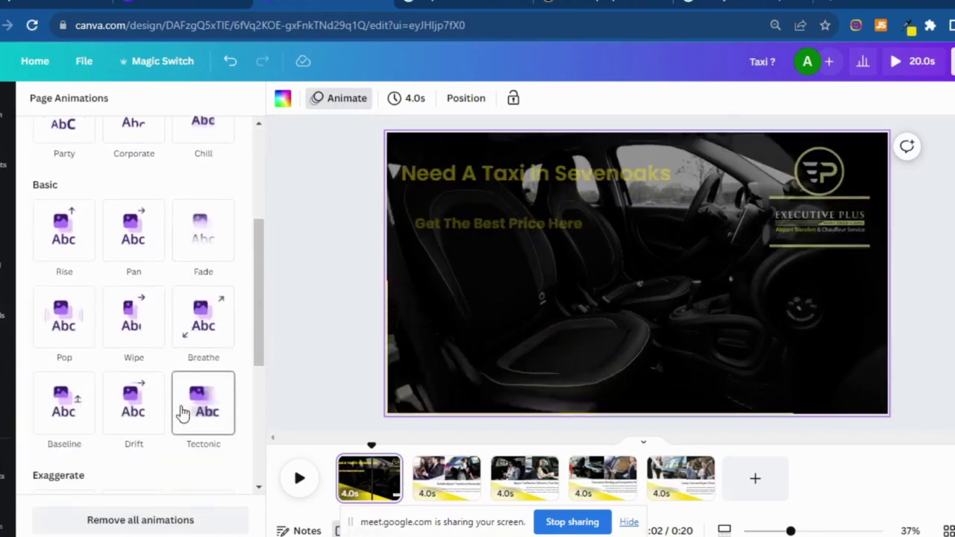
{"action": "scroll", "coordinate": [179, 410], "scroll_direction": "up", "scroll_amount": 2}
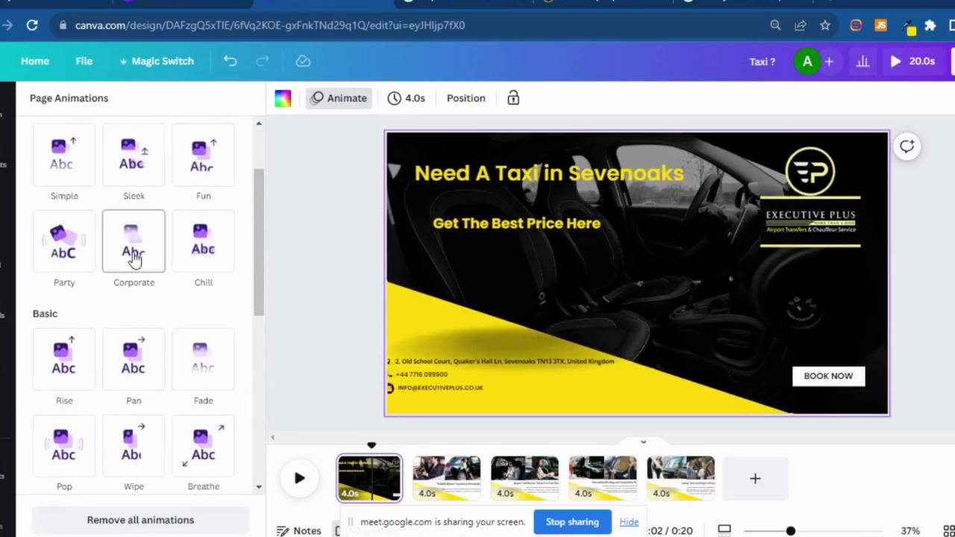
{"action": "left_click", "coordinate": [133, 255]}
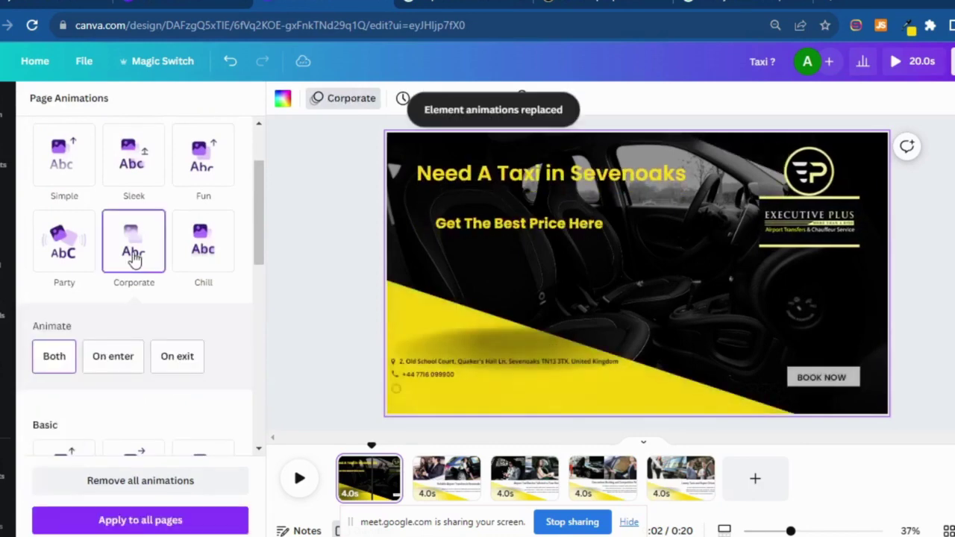
Apply the Corporate page animation to the third page, "Airport Taxi Service Tailored to Your Needs"
{"action": "left_click", "coordinate": [522, 484]}
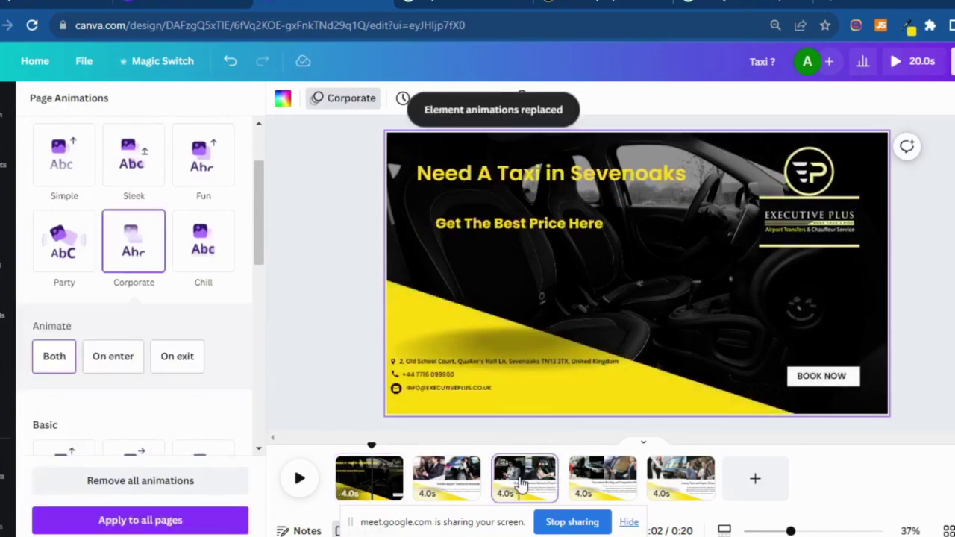
{"action": "scroll", "coordinate": [153, 431], "scroll_direction": "down", "scroll_amount": 5}
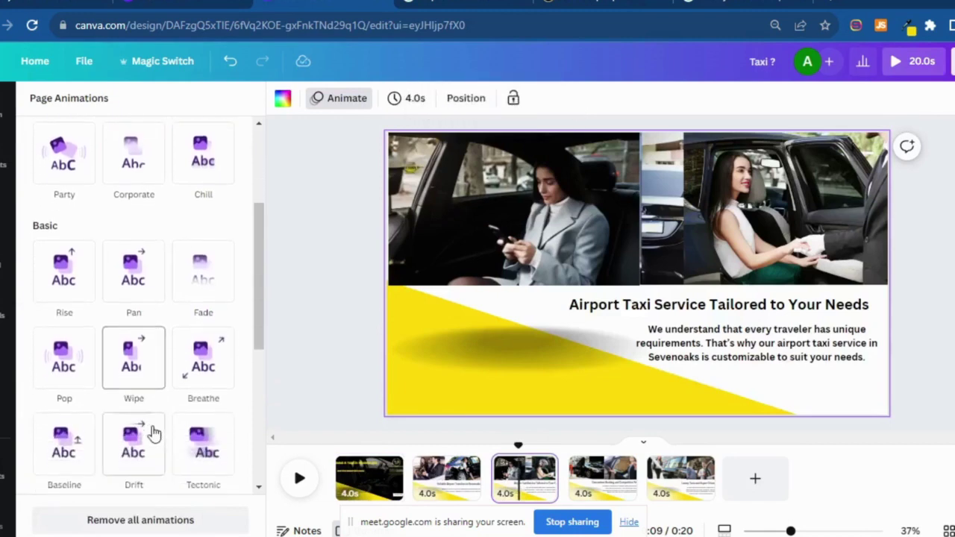
{"action": "scroll", "coordinate": [151, 430], "scroll_direction": "down", "scroll_amount": 2}
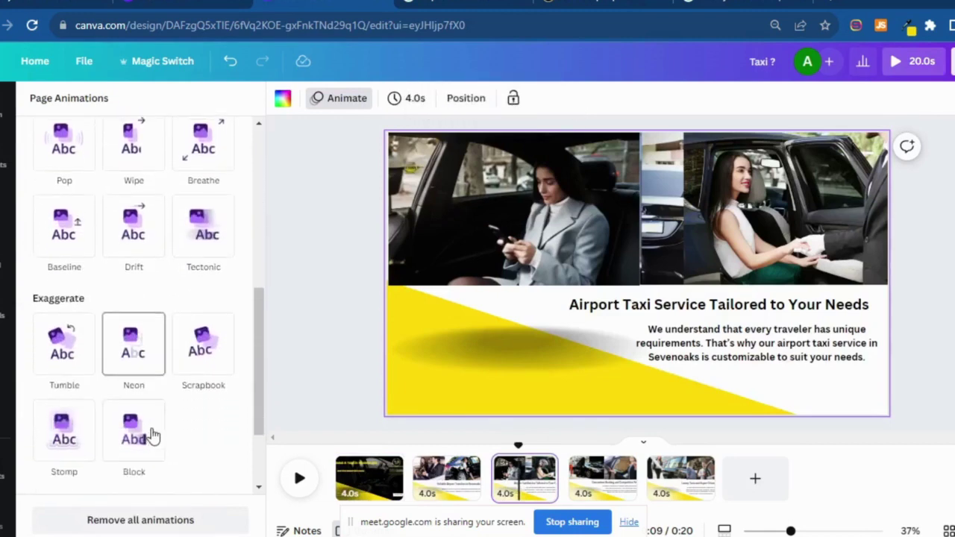
{"action": "scroll", "coordinate": [151, 433], "scroll_direction": "up", "scroll_amount": 4}
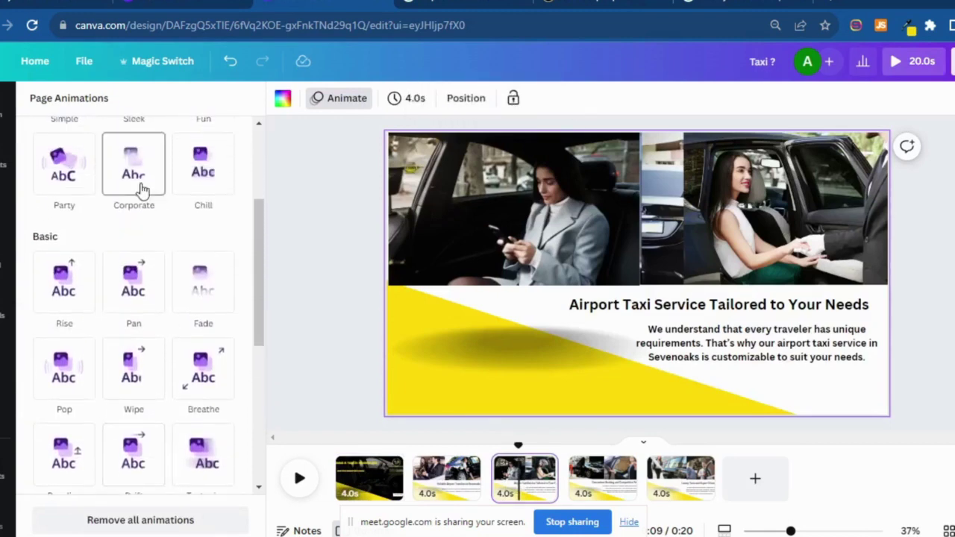
{"action": "left_click", "coordinate": [147, 193]}
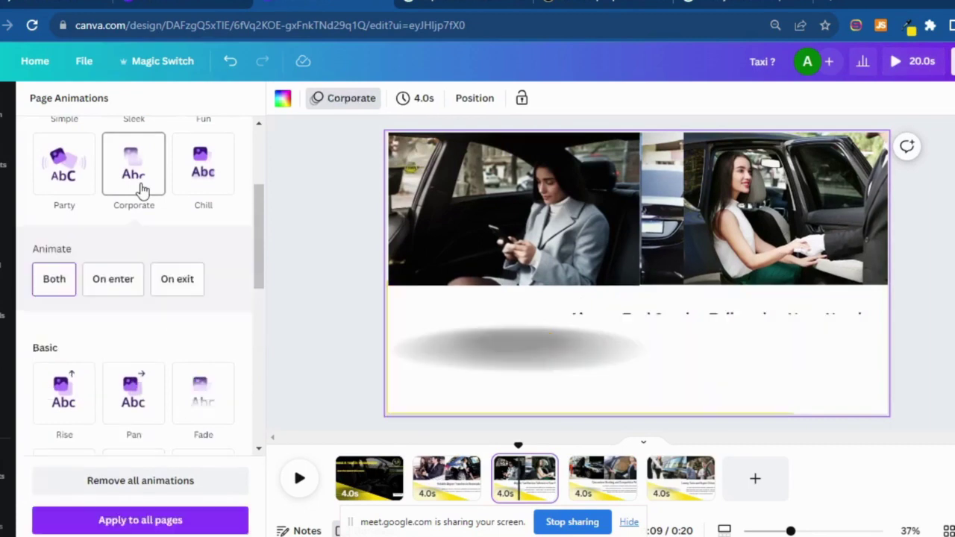
Apply the Corporate page animation to the "Convenient Booking and Competitive Pricing" and "Luxury Taxis and Expert Drivers" pages
{"action": "left_click", "coordinate": [601, 484]}
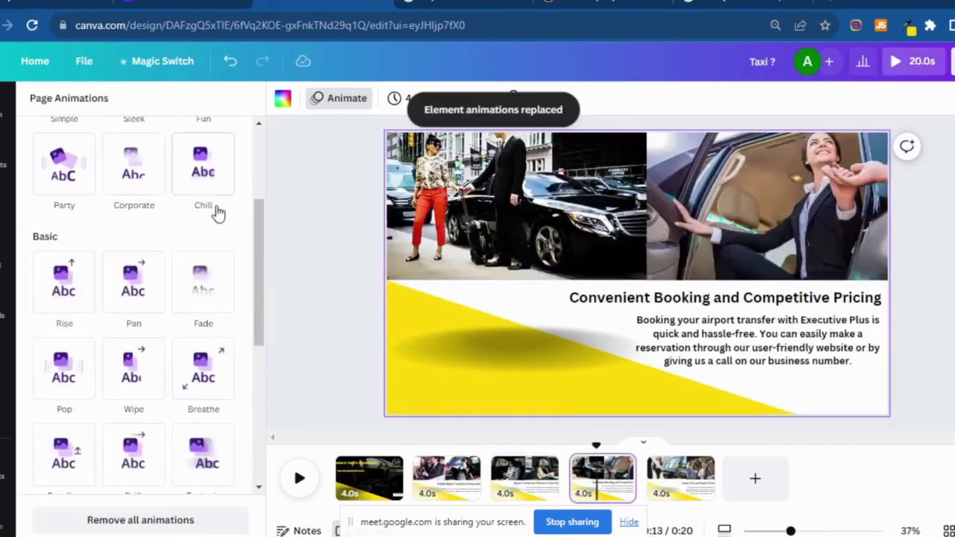
{"action": "left_click", "coordinate": [144, 187]}
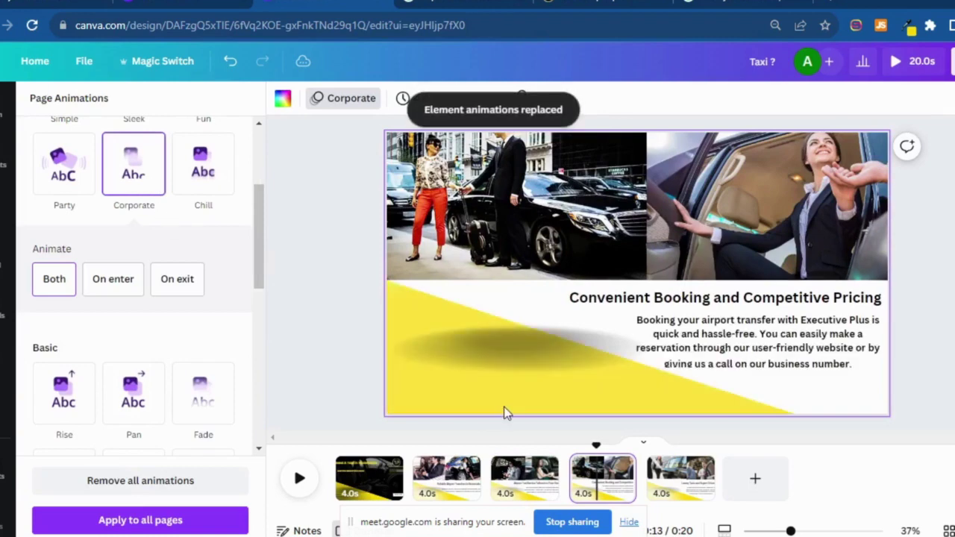
{"action": "left_click", "coordinate": [679, 486]}
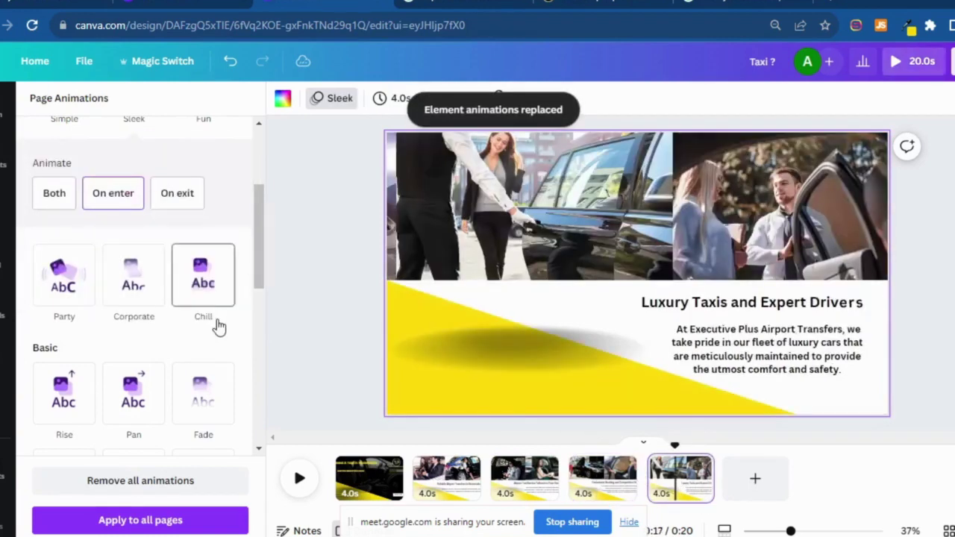
{"action": "left_click", "coordinate": [138, 288]}
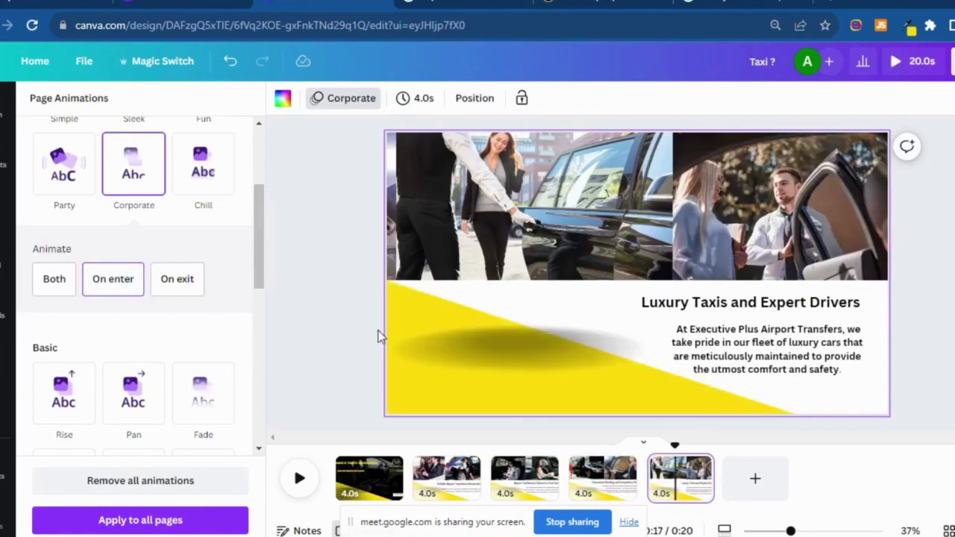
{"action": "scroll", "coordinate": [560, 341], "scroll_direction": "up", "scroll_amount": 2}
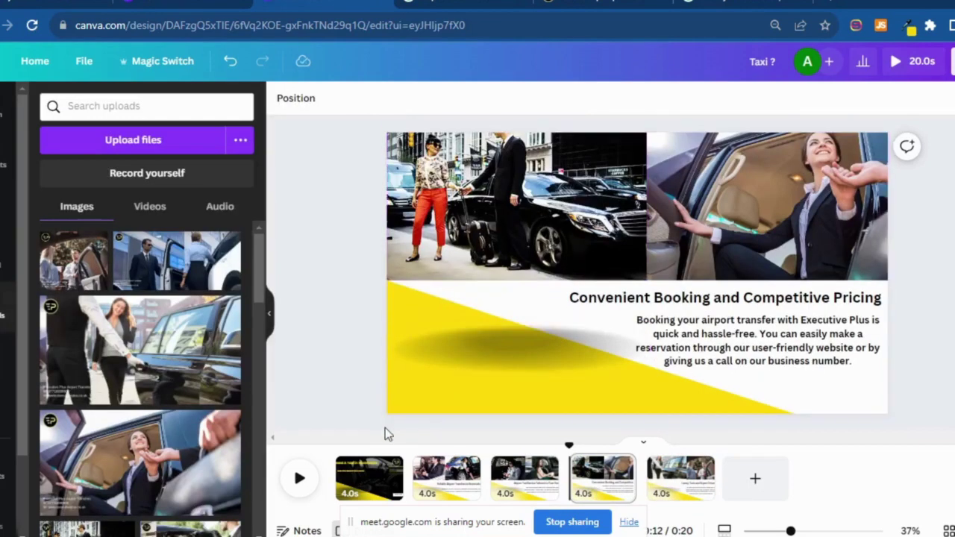
Play a short preview of the video, stop it and return to the first page
{"action": "left_click", "coordinate": [298, 480]}
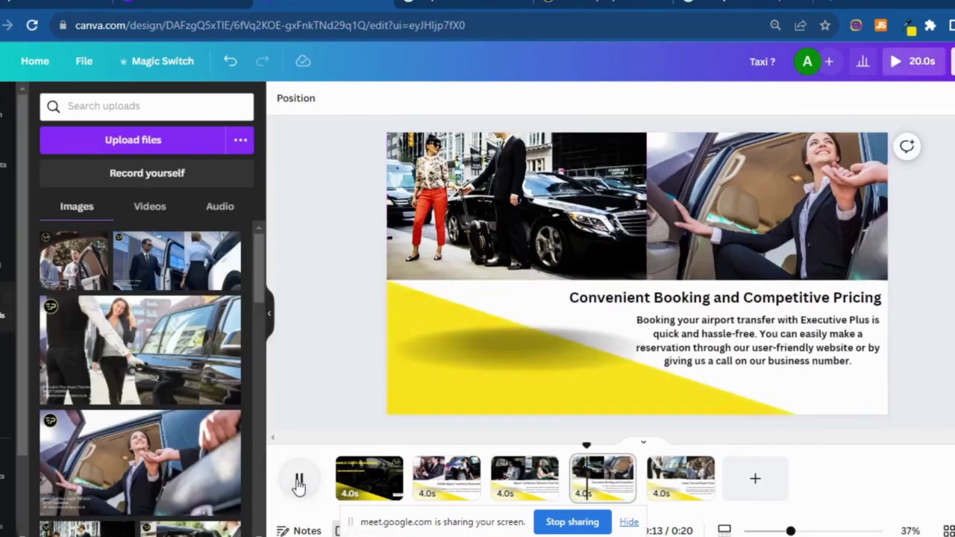
{"action": "left_click", "coordinate": [299, 482]}
{"action": "left_click", "coordinate": [366, 481]}
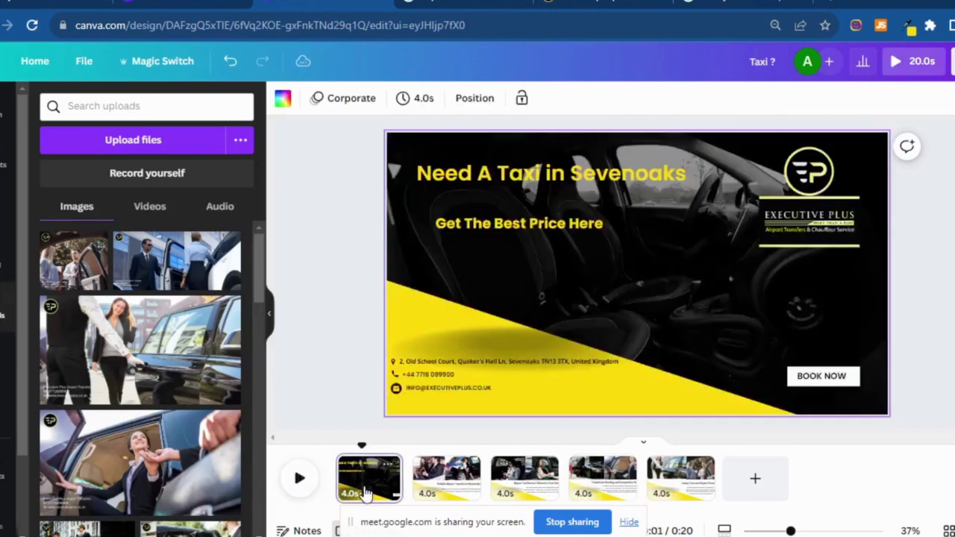
Apply the Corporate page animation to the second page, "Reliable Airport Transfers in Sevenoaks"
{"action": "left_click", "coordinate": [450, 487]}
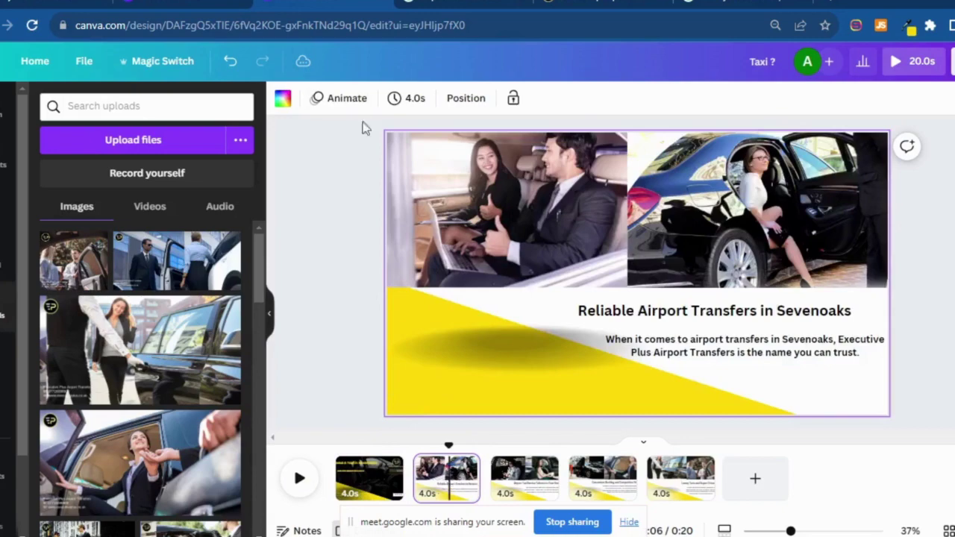
{"action": "left_click", "coordinate": [352, 102]}
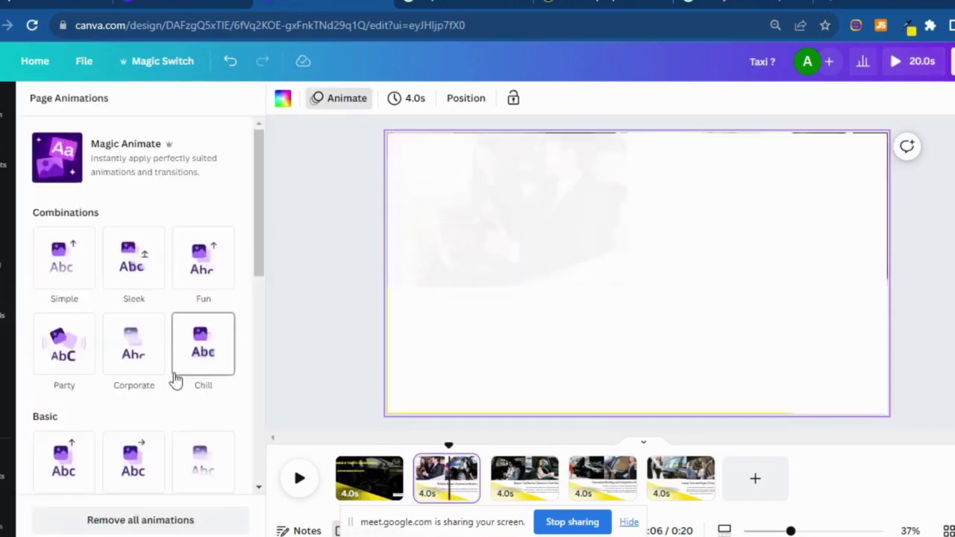
{"action": "scroll", "coordinate": [176, 381], "scroll_direction": "down", "scroll_amount": 5}
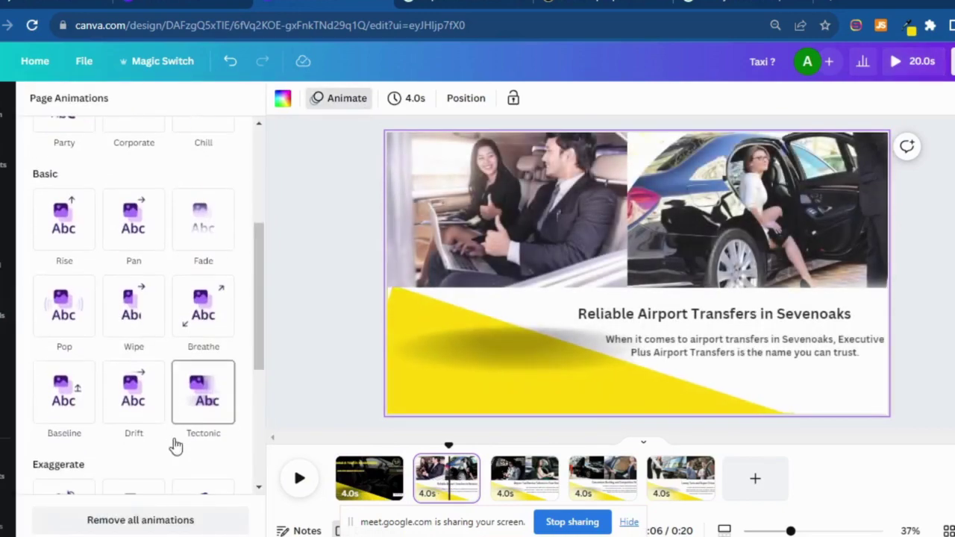
{"action": "scroll", "coordinate": [173, 446], "scroll_direction": "down", "scroll_amount": 3}
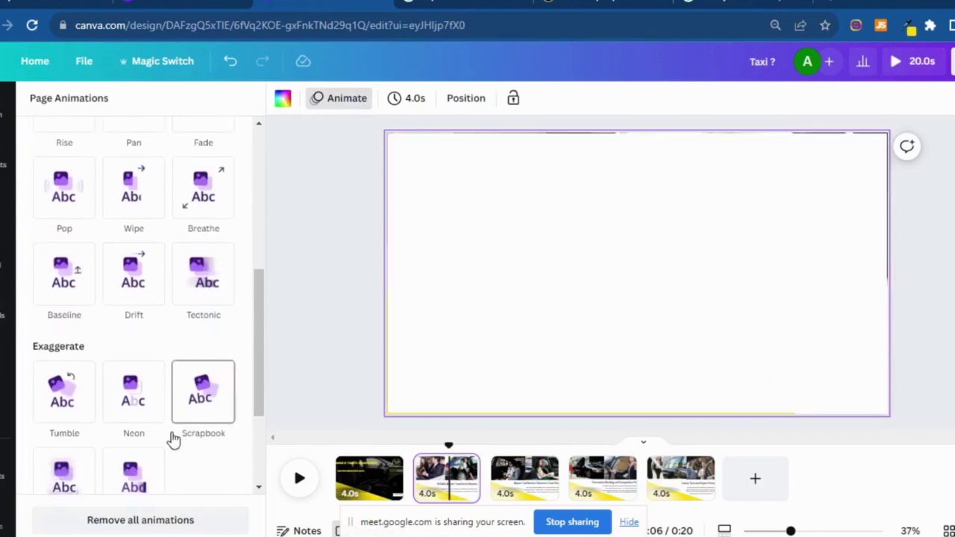
{"action": "scroll", "coordinate": [173, 439], "scroll_direction": "up", "scroll_amount": 3}
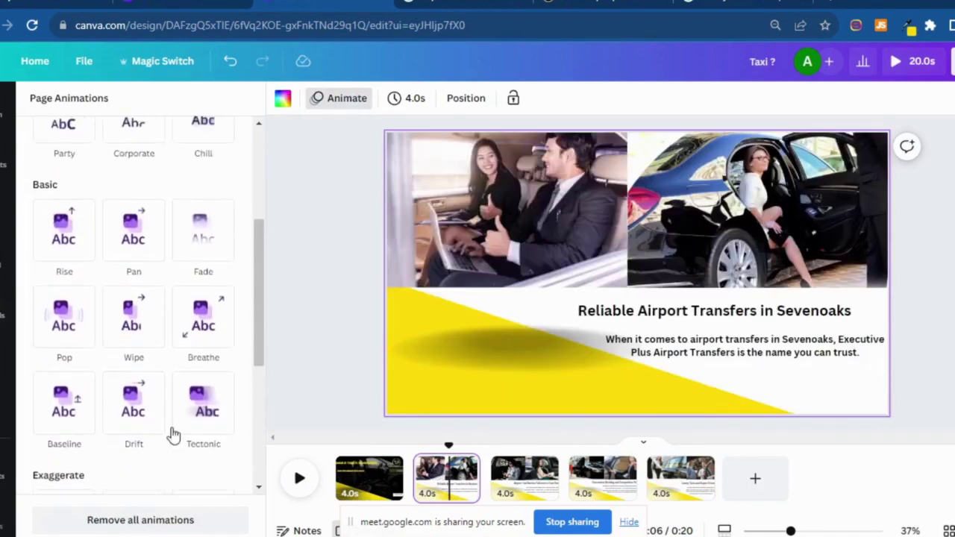
{"action": "scroll", "coordinate": [171, 435], "scroll_direction": "up", "scroll_amount": 1}
{"action": "left_click", "coordinate": [145, 187]}
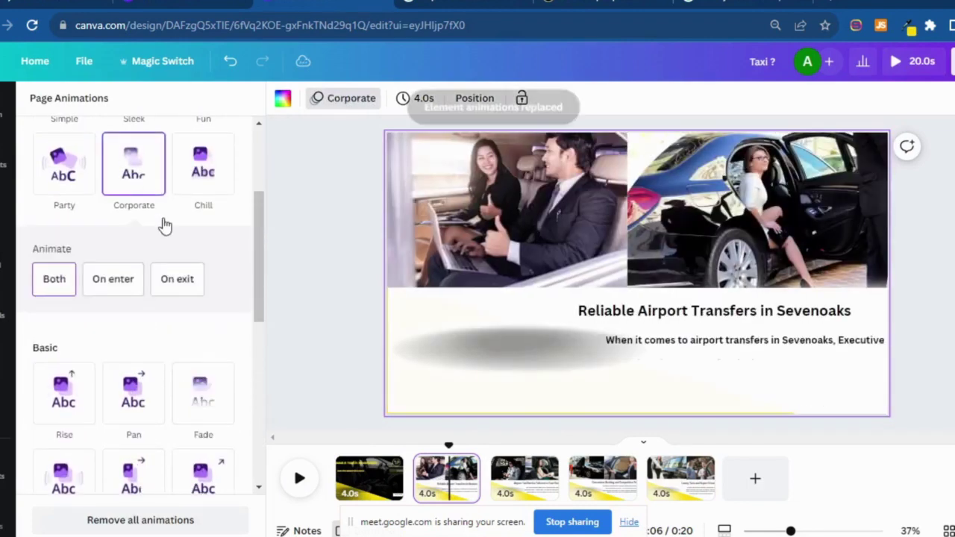
Check the page animation on each of the five pages and play the video to preview it
{"action": "left_click", "coordinate": [371, 478]}
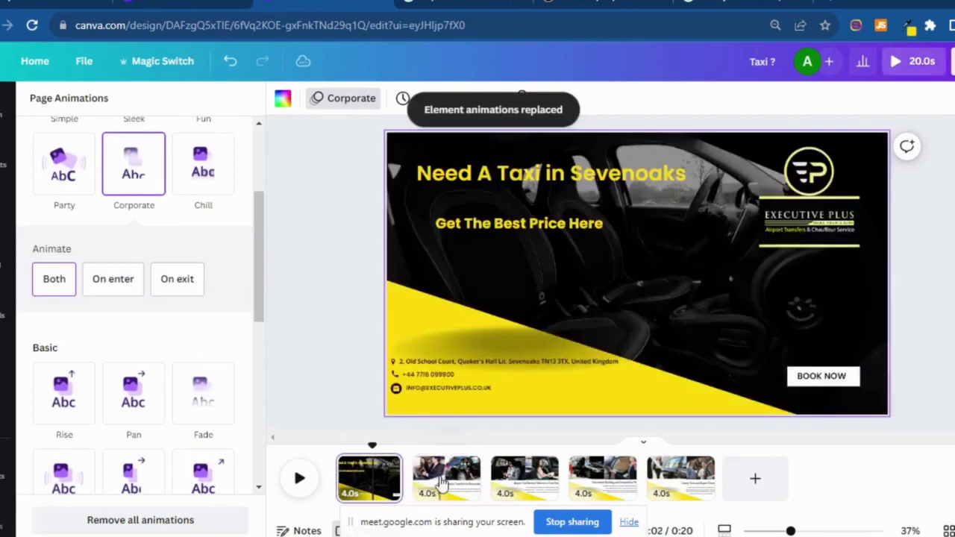
{"action": "left_click", "coordinate": [444, 484]}
{"action": "left_click", "coordinate": [523, 490]}
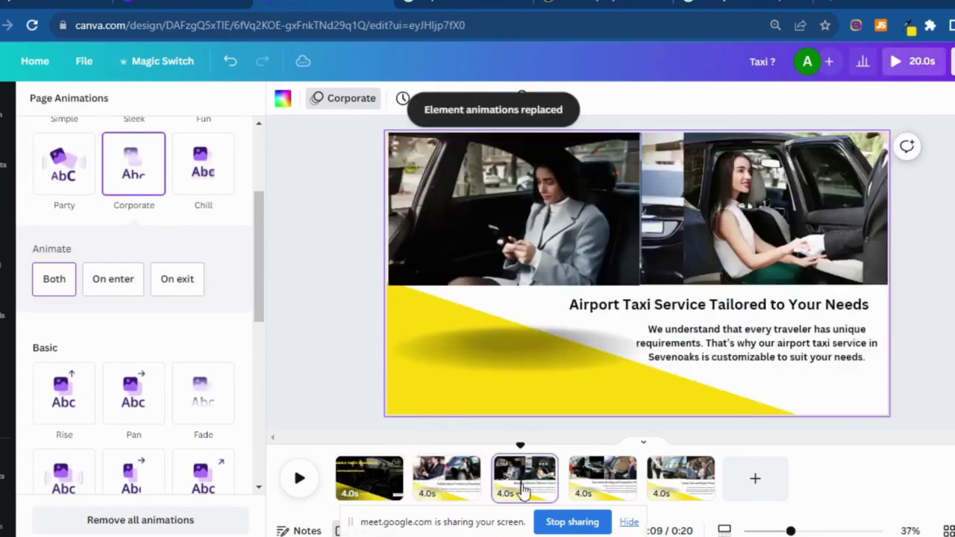
{"action": "left_click", "coordinate": [609, 487]}
{"action": "left_click", "coordinate": [710, 489]}
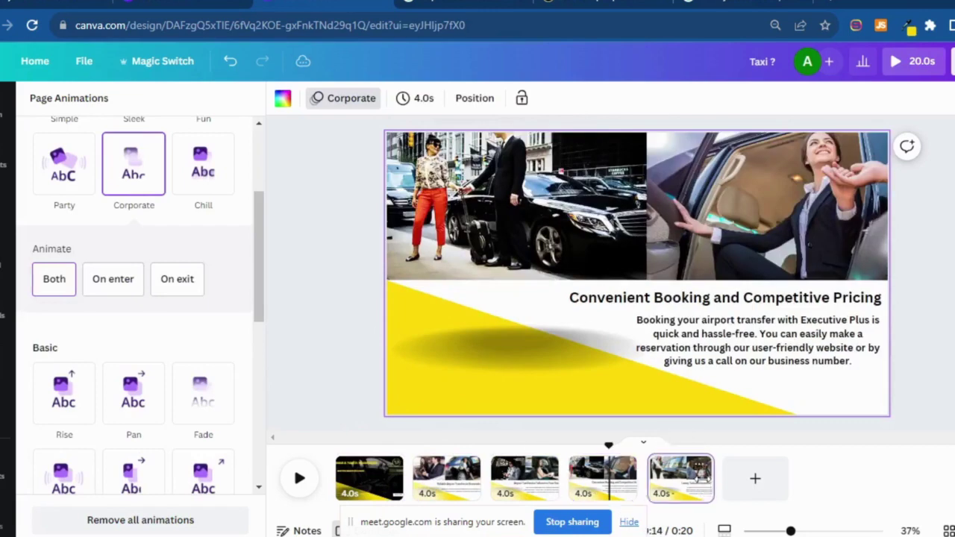
{"action": "left_click", "coordinate": [298, 479]}
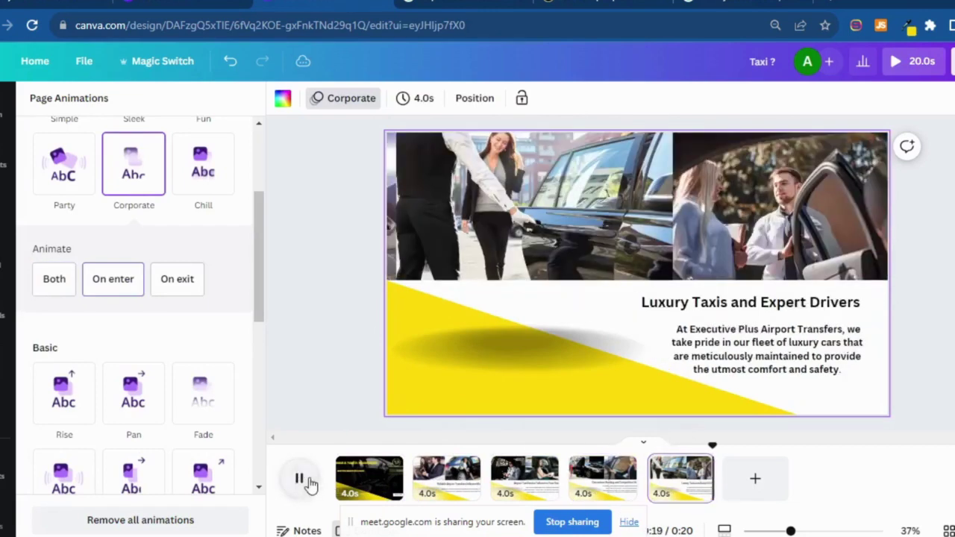
{"action": "left_click", "coordinate": [300, 479]}
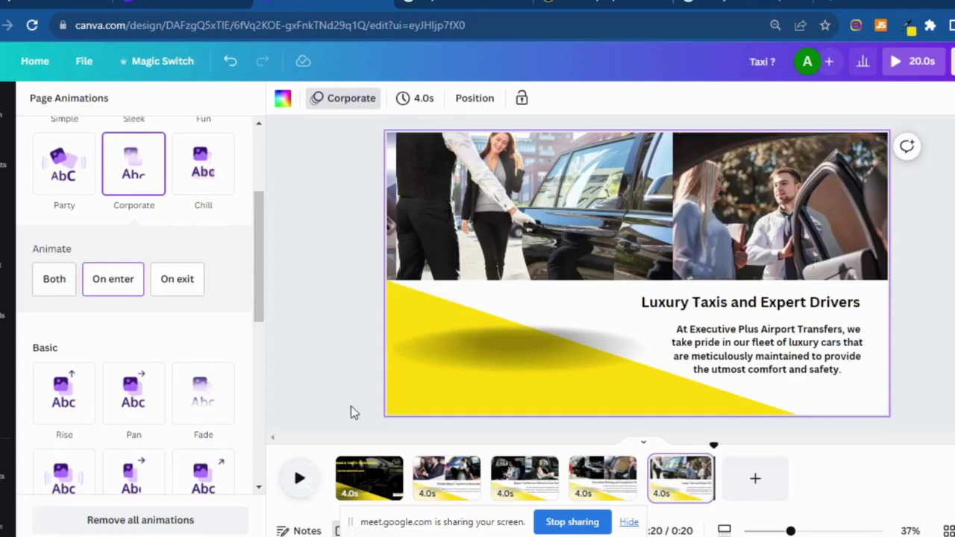
Check the element animations of the grey shadow and the yellow shape on the first page
{"action": "left_click", "coordinate": [361, 485]}
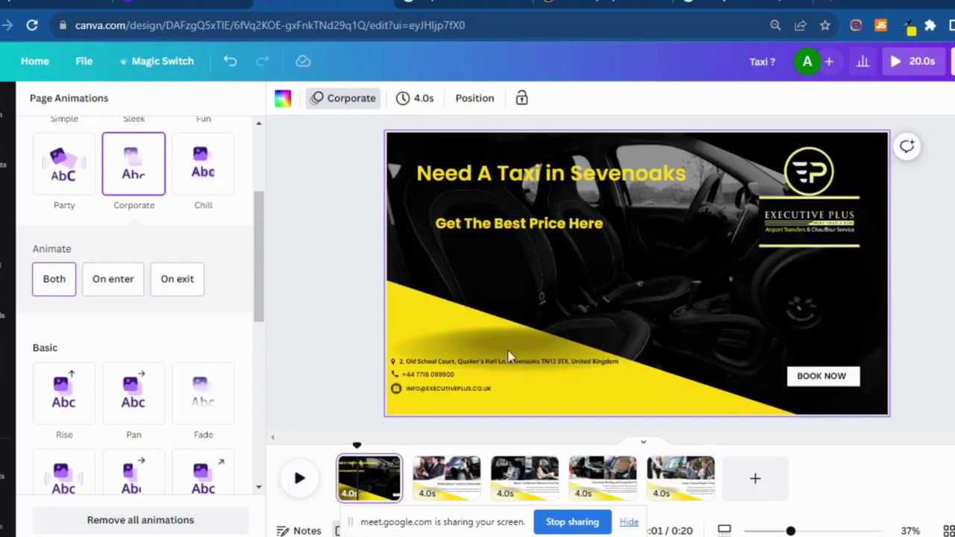
{"action": "left_click", "coordinate": [510, 354]}
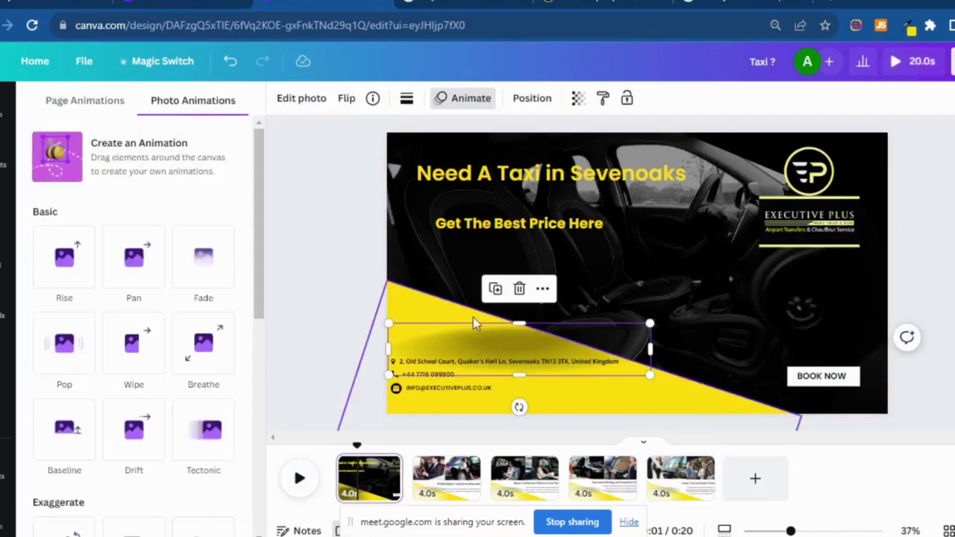
{"action": "left_click", "coordinate": [588, 400]}
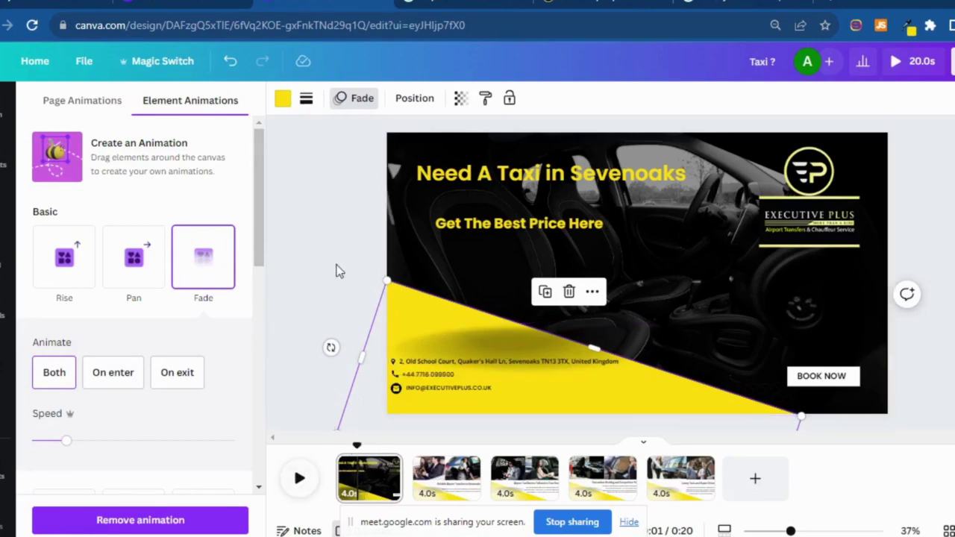
{"action": "left_click", "coordinate": [447, 338]}
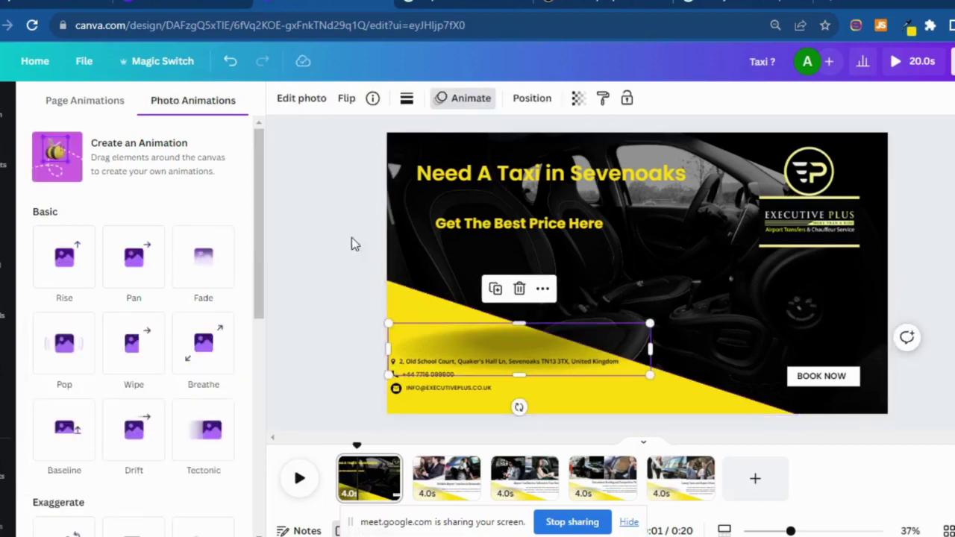
{"action": "left_click", "coordinate": [297, 103]}
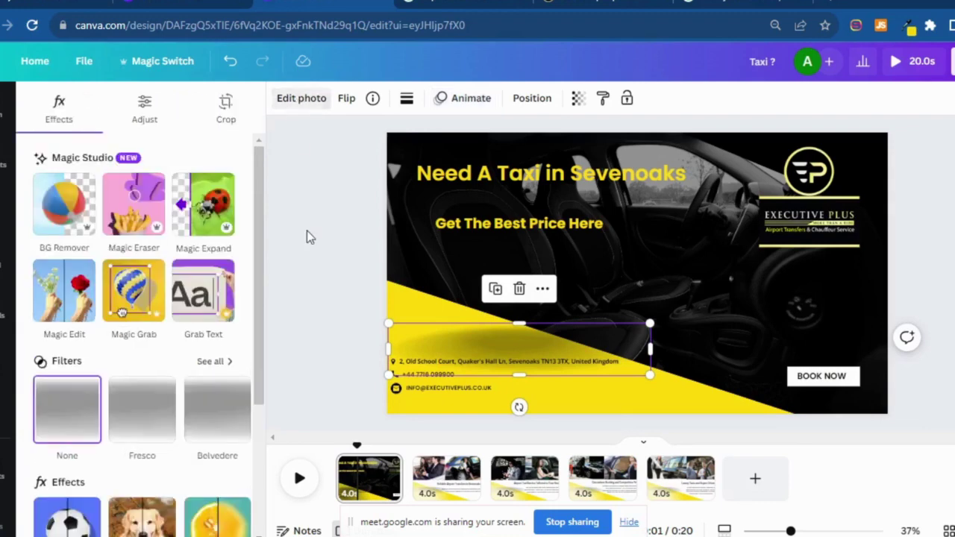
{"action": "left_click", "coordinate": [156, 218]}
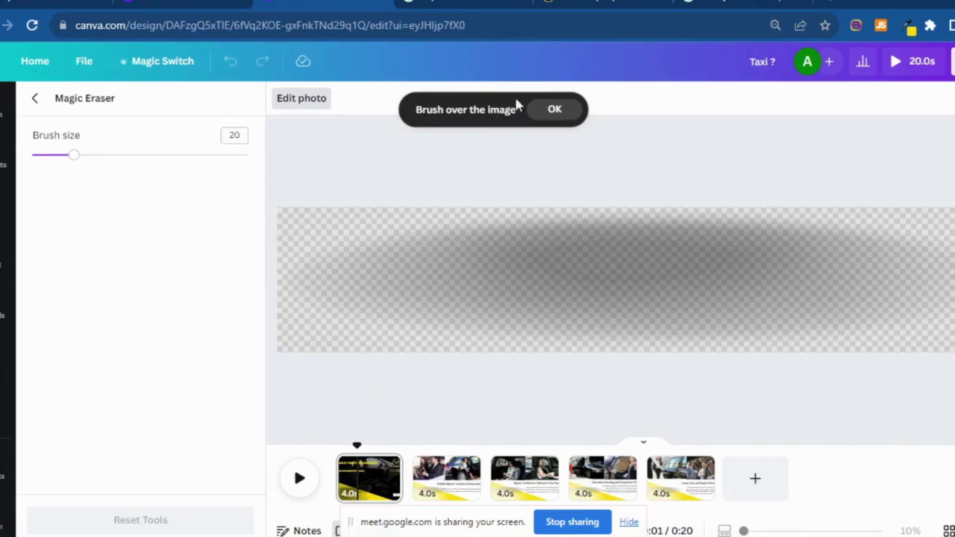
{"action": "left_click", "coordinate": [284, 103]}
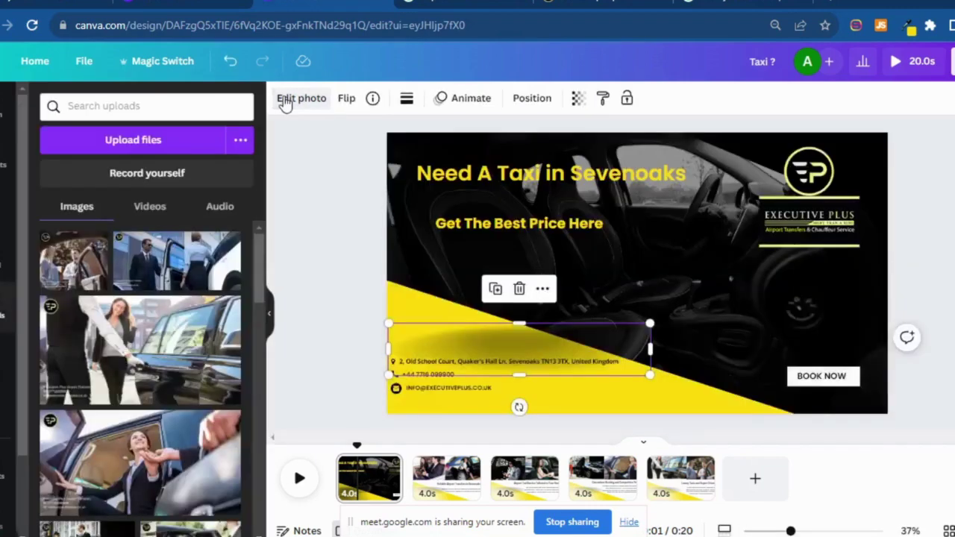
{"action": "left_click", "coordinate": [427, 238]}
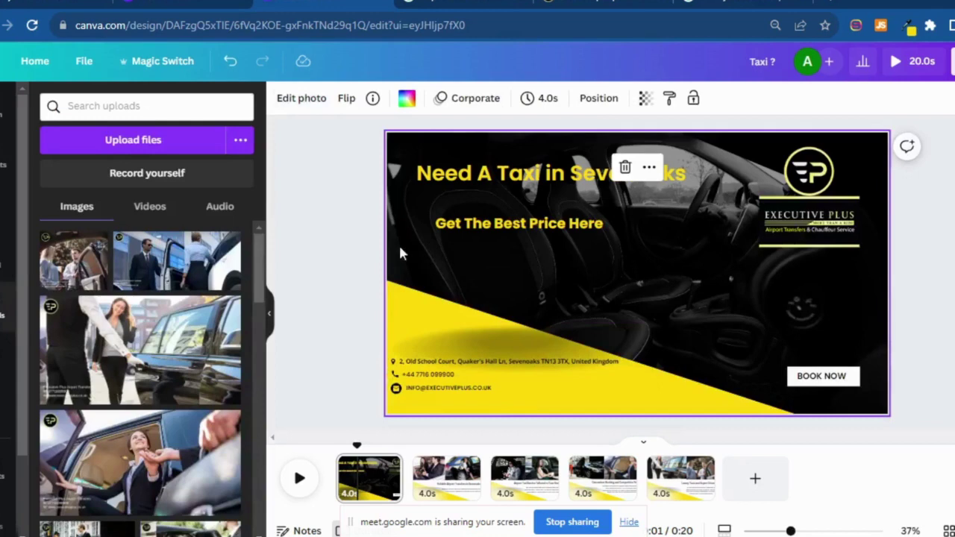
{"action": "left_click", "coordinate": [301, 103]}
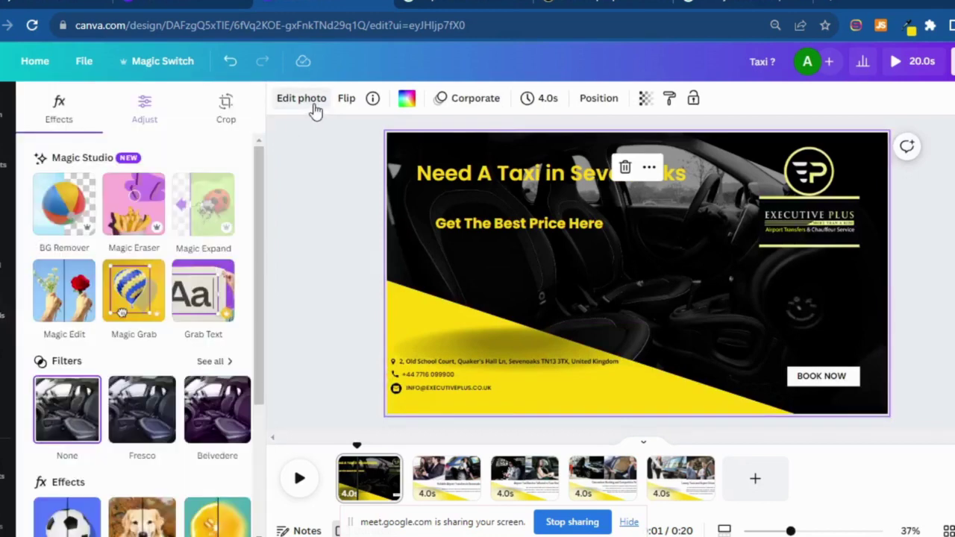
{"action": "left_click", "coordinate": [124, 217]}
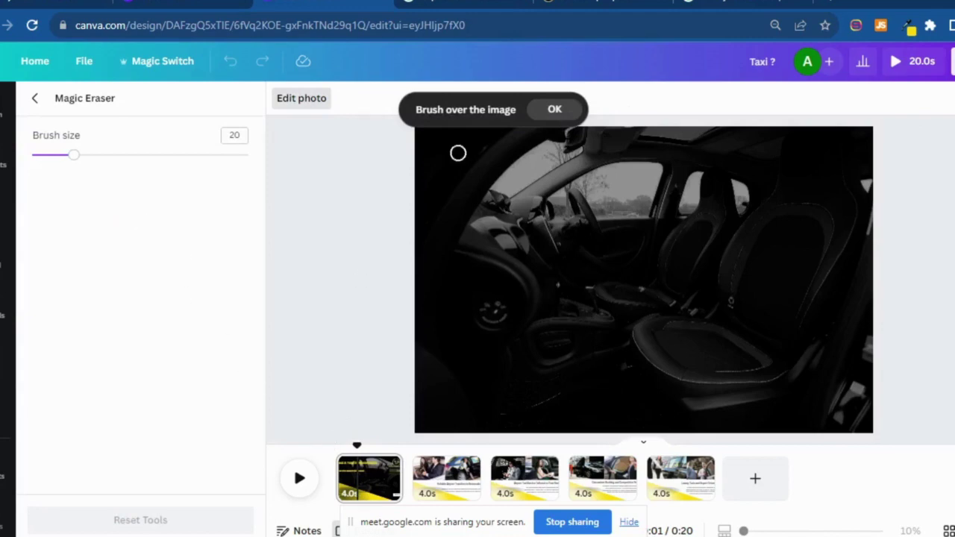
{"action": "left_click", "coordinate": [555, 110]}
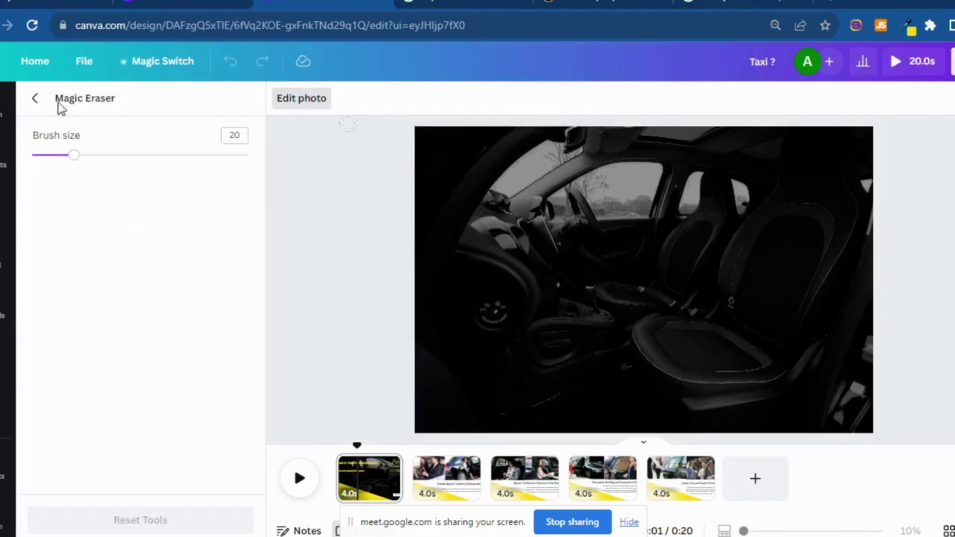
{"action": "left_click", "coordinate": [35, 100]}
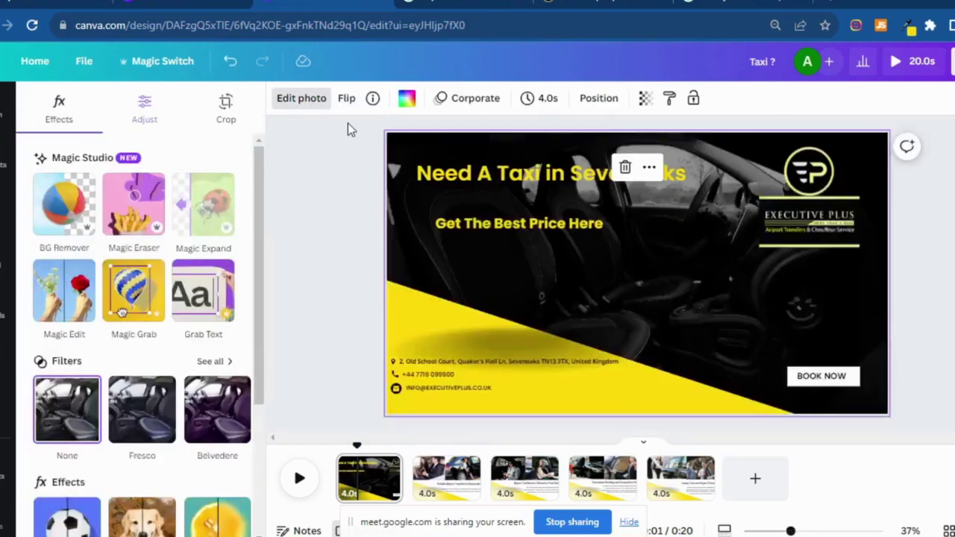
Delete the blurred grey shadow from the first page and from the "Reliable Airport Transfers in Sevenoaks" page
{"action": "left_click", "coordinate": [312, 104]}
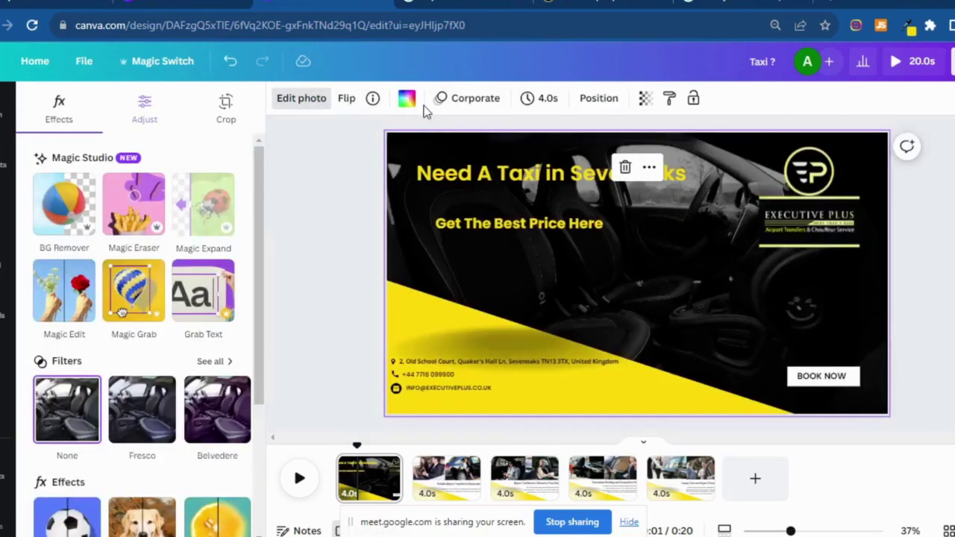
{"action": "left_click", "coordinate": [592, 105]}
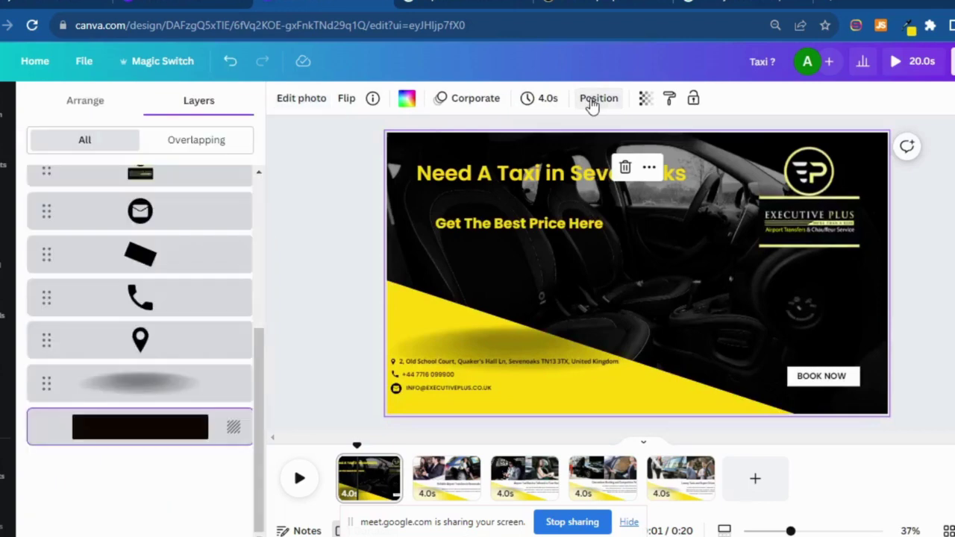
{"action": "left_click", "coordinate": [141, 398]}
{"action": "left_click", "coordinate": [520, 288]}
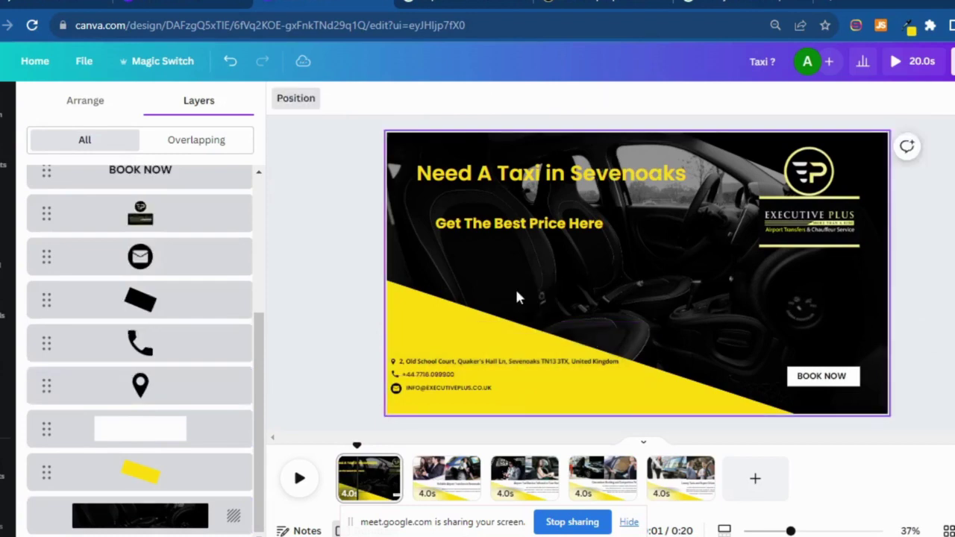
{"action": "left_click", "coordinate": [449, 491]}
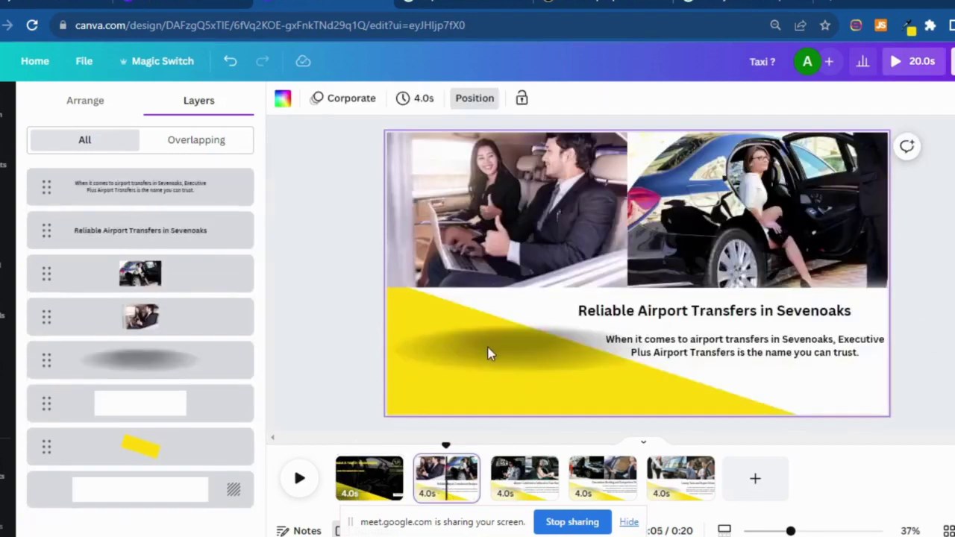
{"action": "left_click", "coordinate": [487, 353]}
{"action": "left_click", "coordinate": [518, 289]}
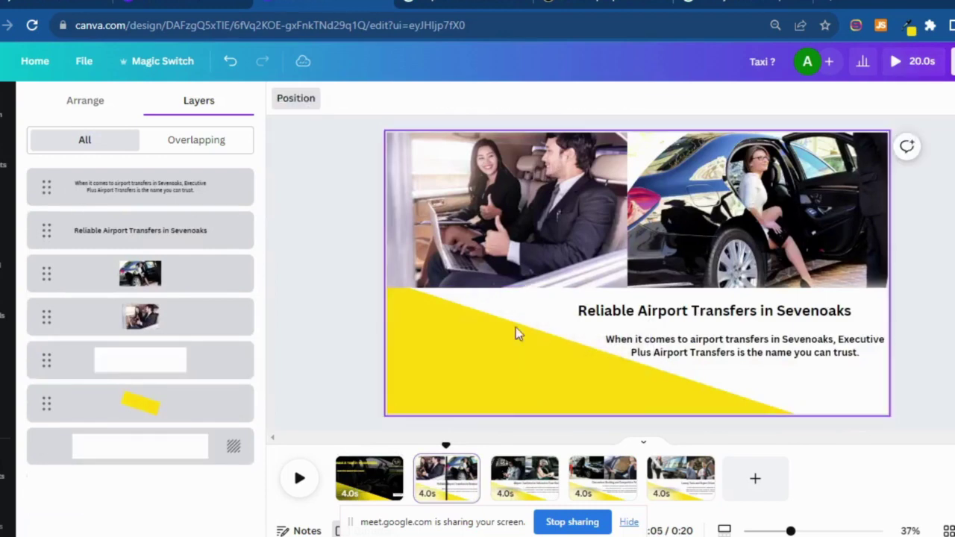
Delete the blurred grey shadow from the "Convenient Booking and Competitive Pricing" page
{"action": "left_click", "coordinate": [528, 477]}
{"action": "left_click", "coordinate": [605, 483]}
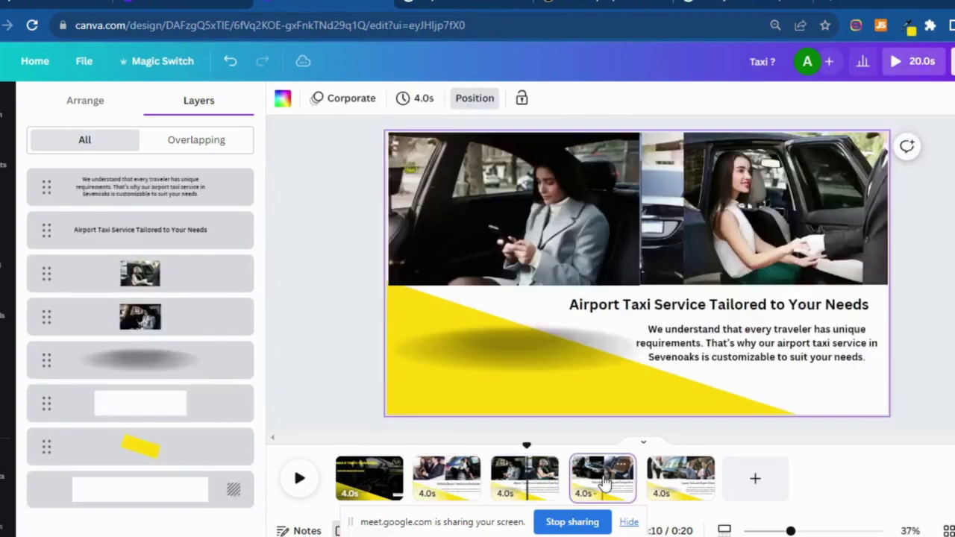
{"action": "left_click", "coordinate": [537, 352]}
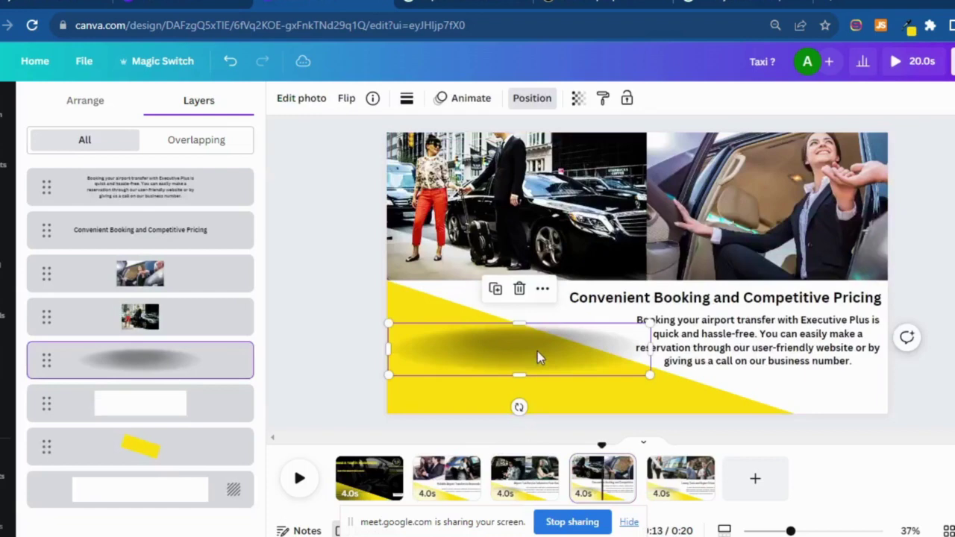
{"action": "left_click", "coordinate": [519, 285]}
Go through the pages for leftover shadows and delete the grey shadow on the "Luxury Taxis and Expert Drivers" page
{"action": "left_click", "coordinate": [668, 476]}
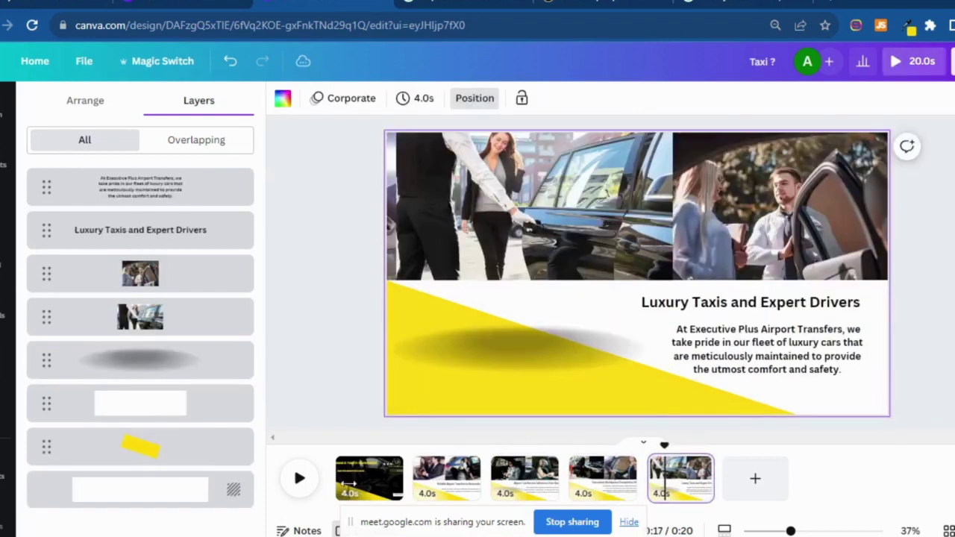
{"action": "left_click", "coordinate": [554, 377]}
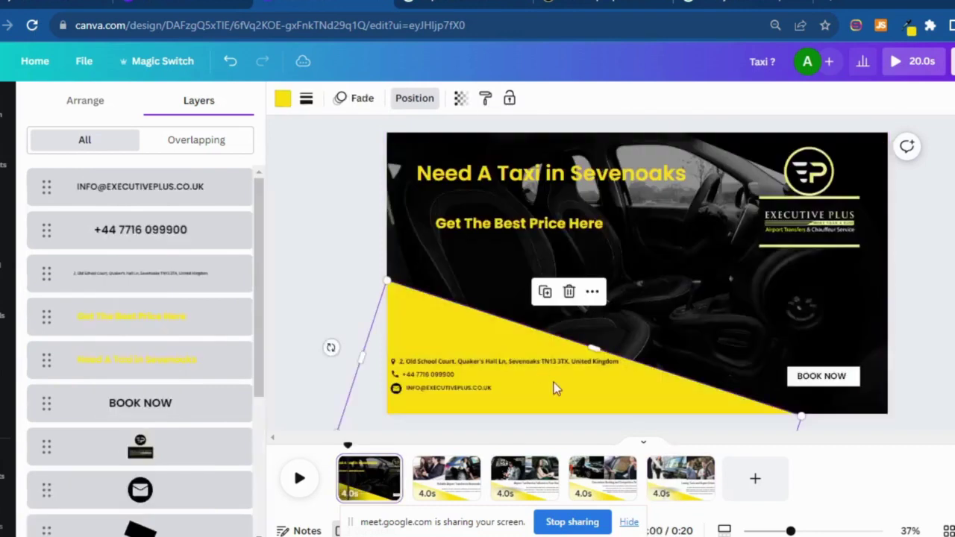
{"action": "key", "text": "Escape"}
{"action": "left_click", "coordinate": [440, 485]}
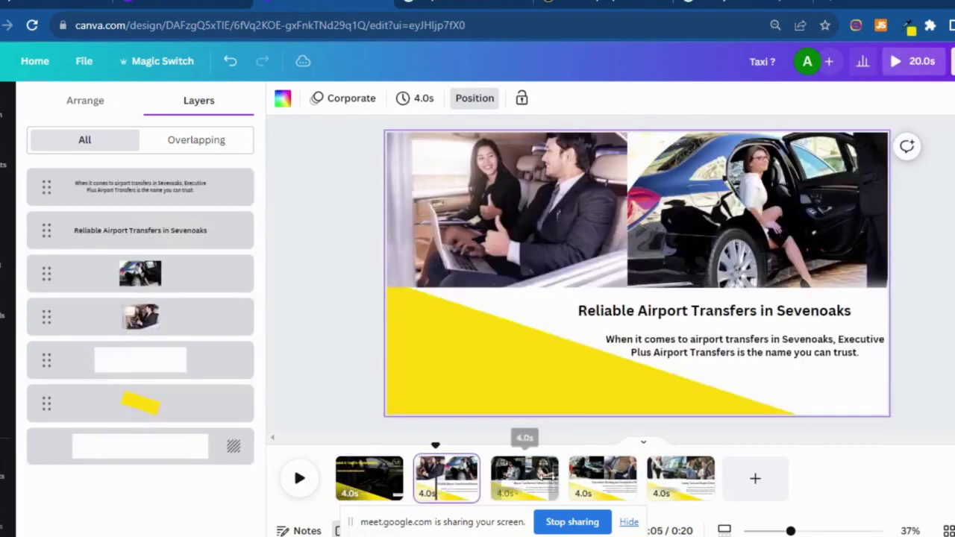
{"action": "left_click", "coordinate": [545, 483]}
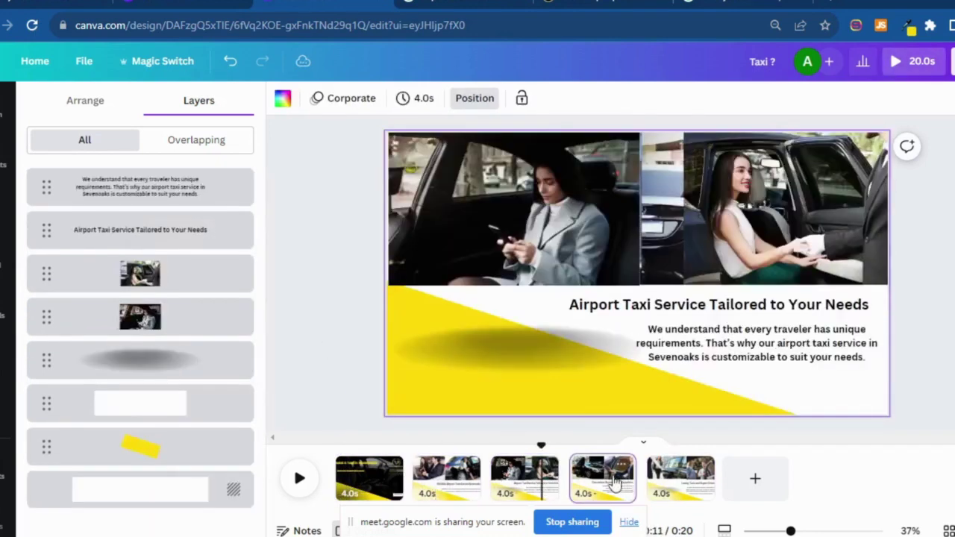
{"action": "left_click", "coordinate": [618, 485]}
{"action": "left_click", "coordinate": [672, 485]}
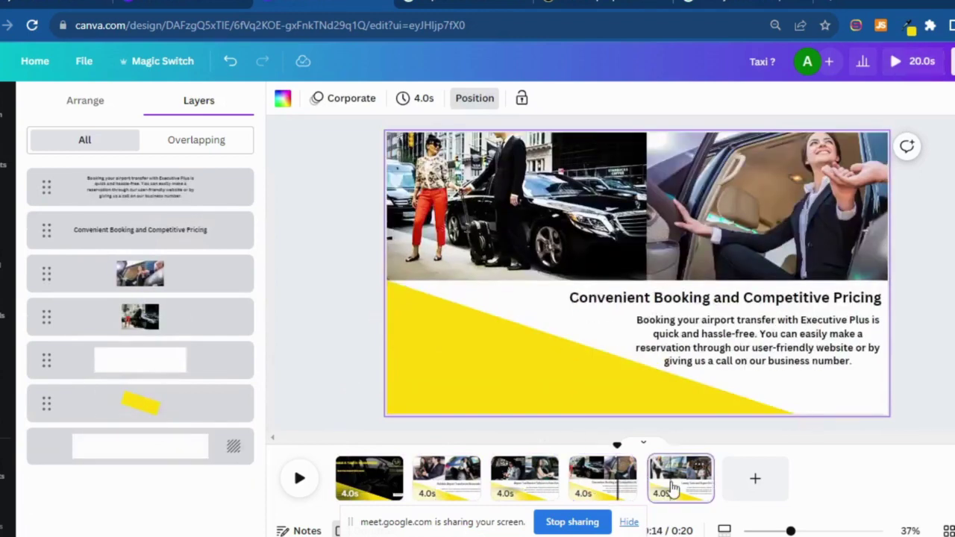
{"action": "left_click", "coordinate": [563, 350]}
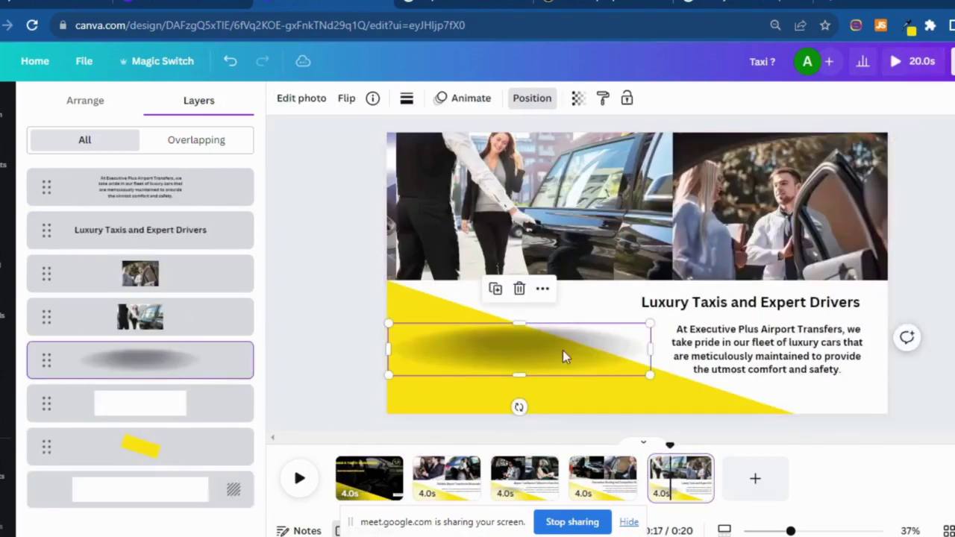
{"action": "left_click", "coordinate": [518, 286]}
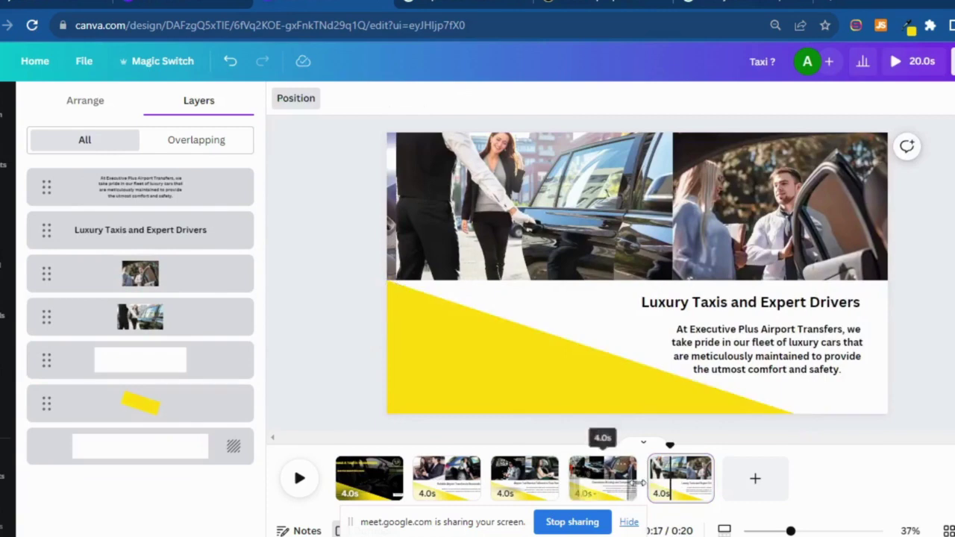
Recheck the middle pages and delete the grey shadow from the "Airport Taxi Service Tailored to Your Needs" page
{"action": "left_click", "coordinate": [606, 483]}
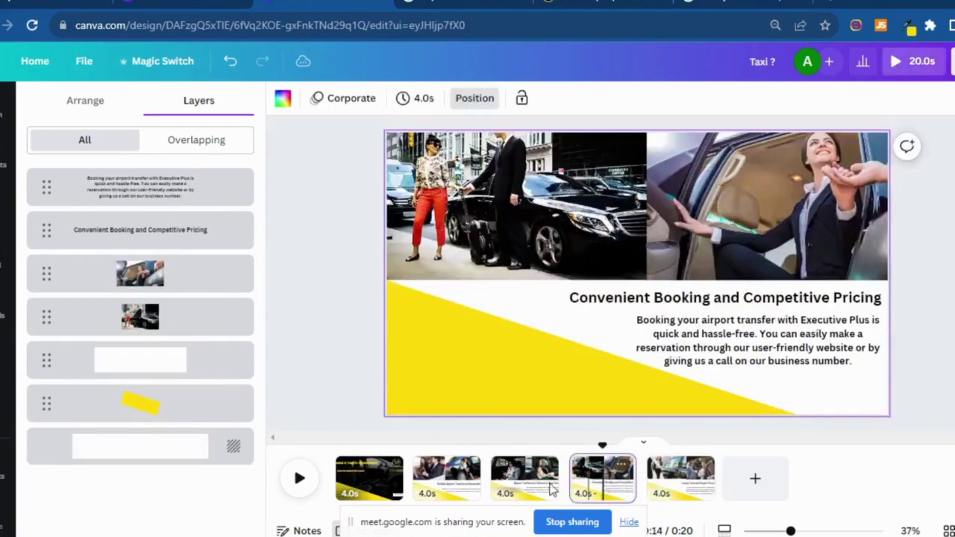
{"action": "left_click", "coordinate": [515, 484]}
{"action": "left_click", "coordinate": [440, 493]}
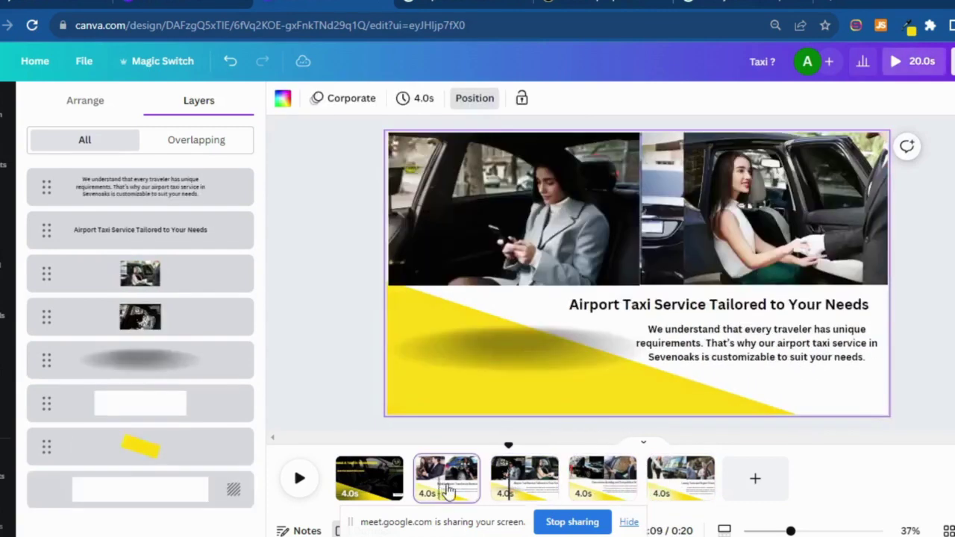
{"action": "left_click", "coordinate": [525, 483]}
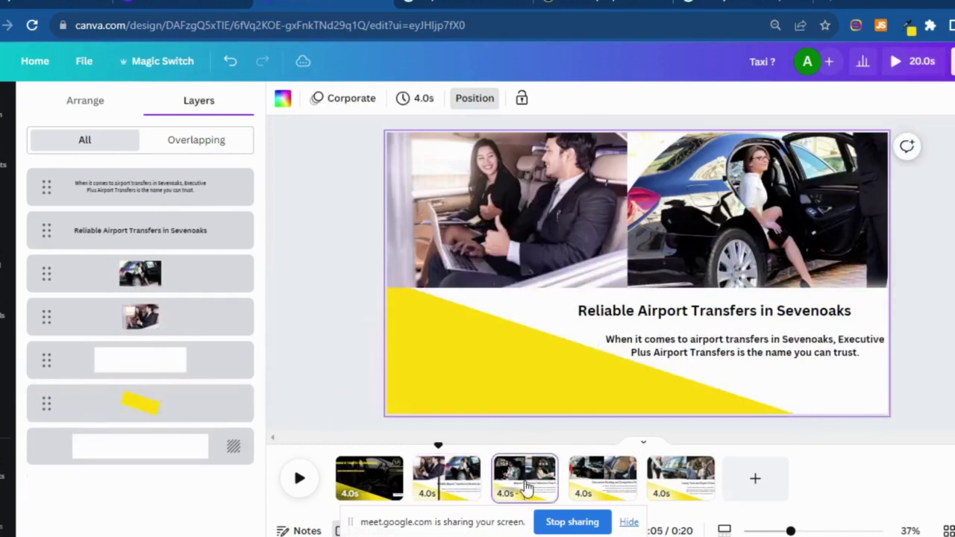
{"action": "left_click", "coordinate": [533, 366]}
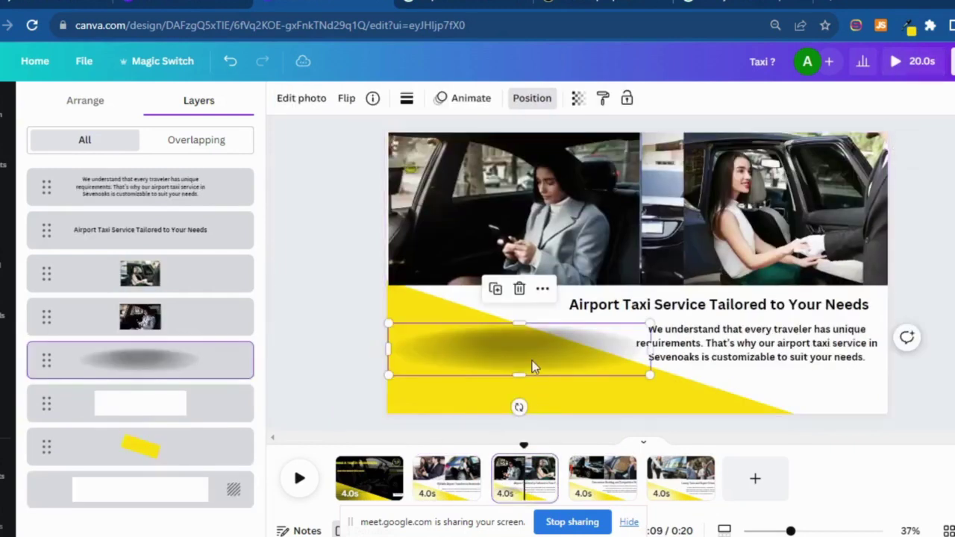
{"action": "left_click", "coordinate": [520, 290]}
Return to the first page, open its page animations and look through the available animation styles
{"action": "left_click", "coordinate": [458, 486]}
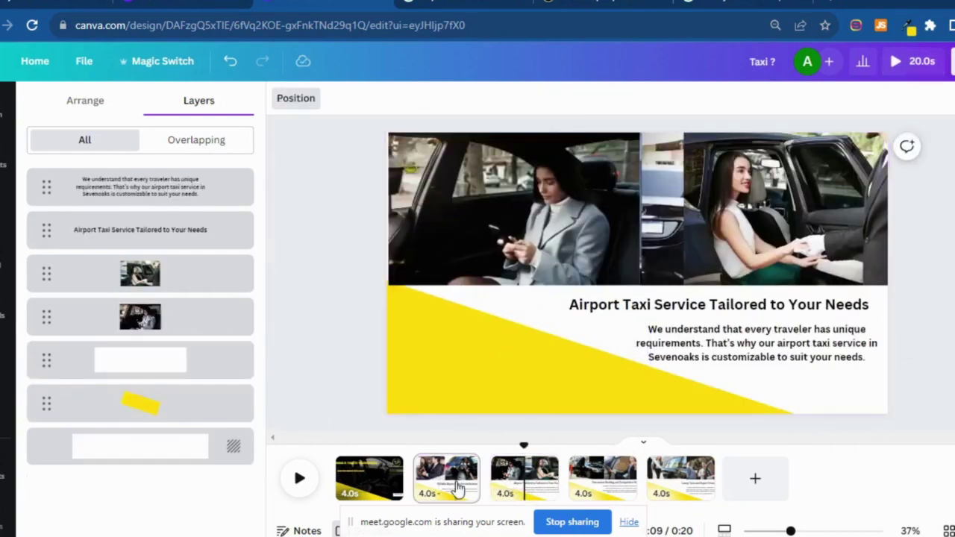
{"action": "left_click", "coordinate": [365, 487]}
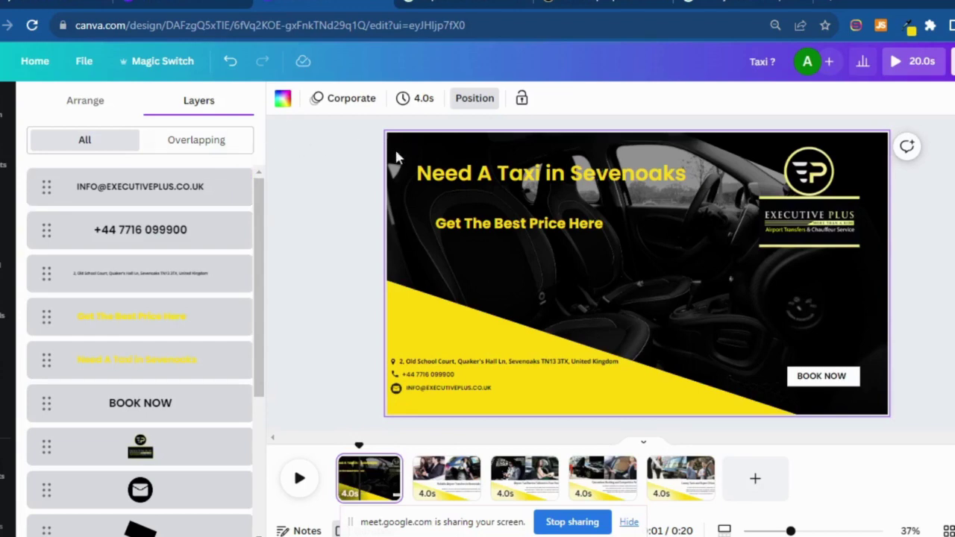
{"action": "left_click", "coordinate": [324, 201]}
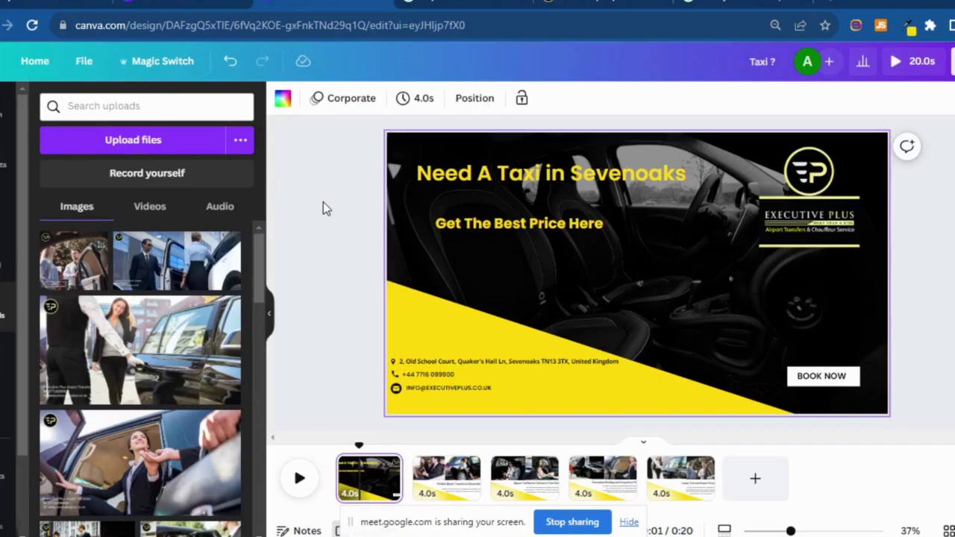
{"action": "left_click", "coordinate": [343, 104]}
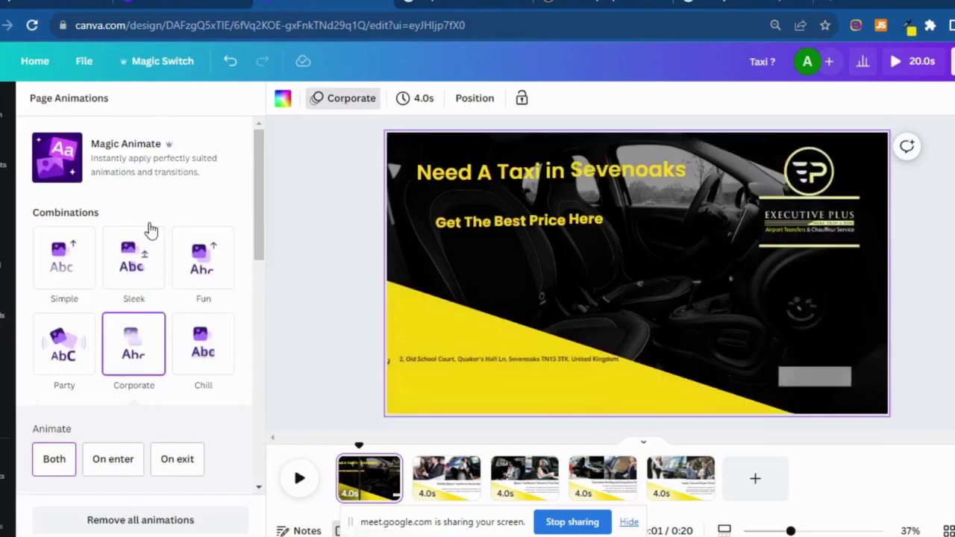
{"action": "scroll", "coordinate": [149, 348], "scroll_direction": "down", "scroll_amount": 4}
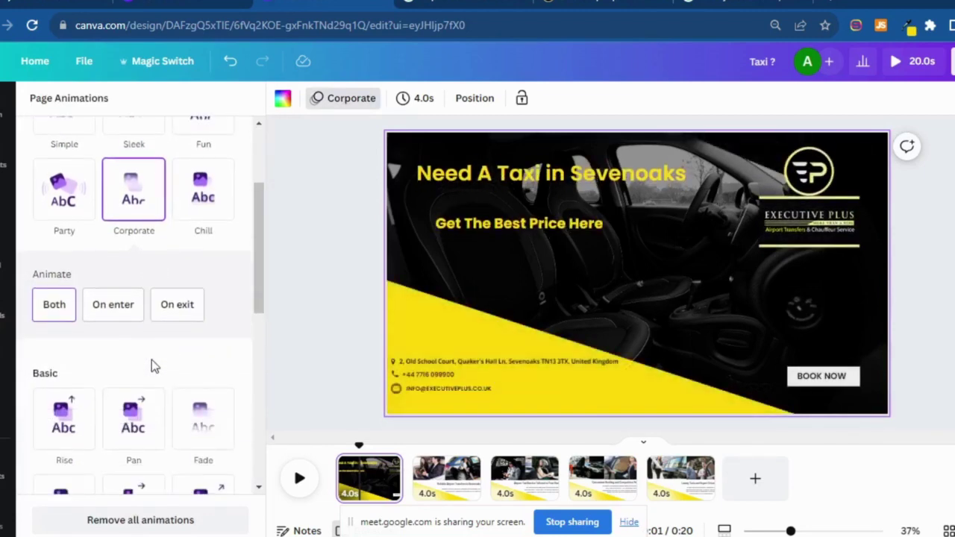
{"action": "scroll", "coordinate": [151, 360], "scroll_direction": "down", "scroll_amount": 5}
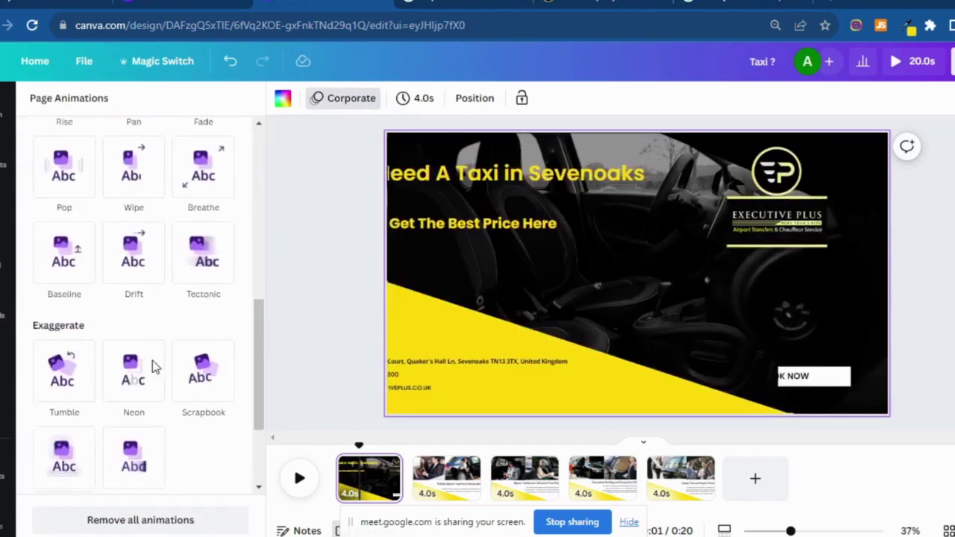
{"action": "scroll", "coordinate": [154, 366], "scroll_direction": "up", "scroll_amount": 5}
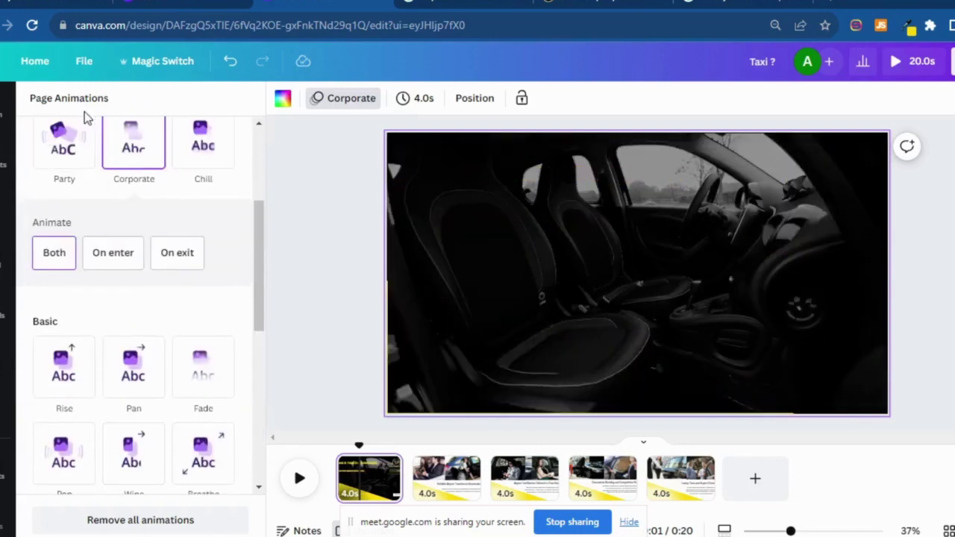
{"action": "scroll", "coordinate": [88, 149], "scroll_direction": "up", "scroll_amount": 3}
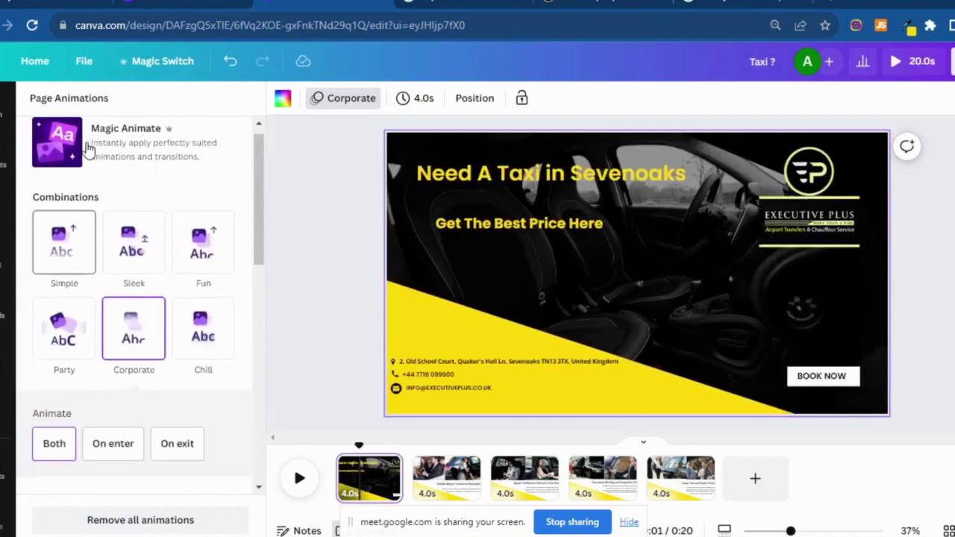
{"action": "scroll", "coordinate": [88, 149], "scroll_direction": "up", "scroll_amount": 1}
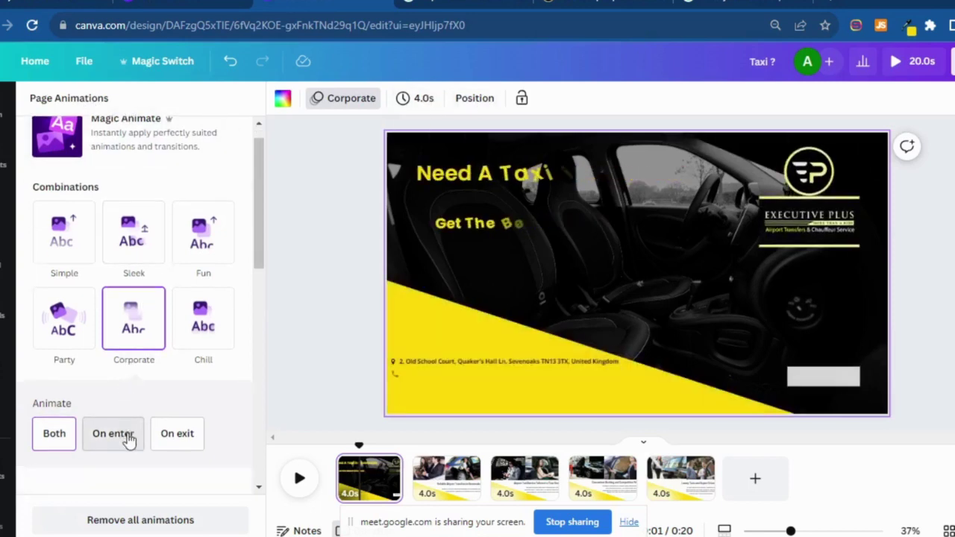
{"action": "scroll", "coordinate": [130, 444], "scroll_direction": "down", "scroll_amount": 2}
{"action": "scroll", "coordinate": [134, 448], "scroll_direction": "down", "scroll_amount": 5}
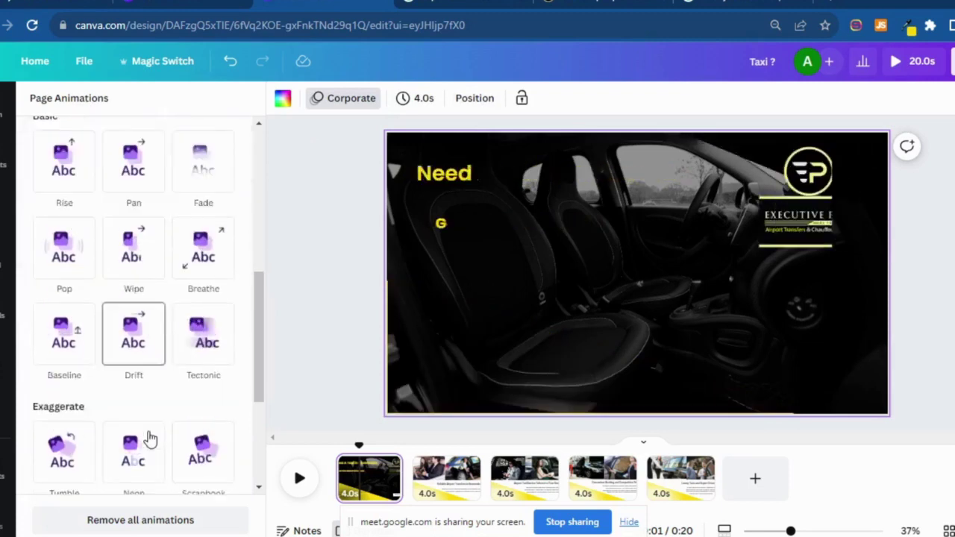
{"action": "scroll", "coordinate": [149, 439], "scroll_direction": "down", "scroll_amount": 2}
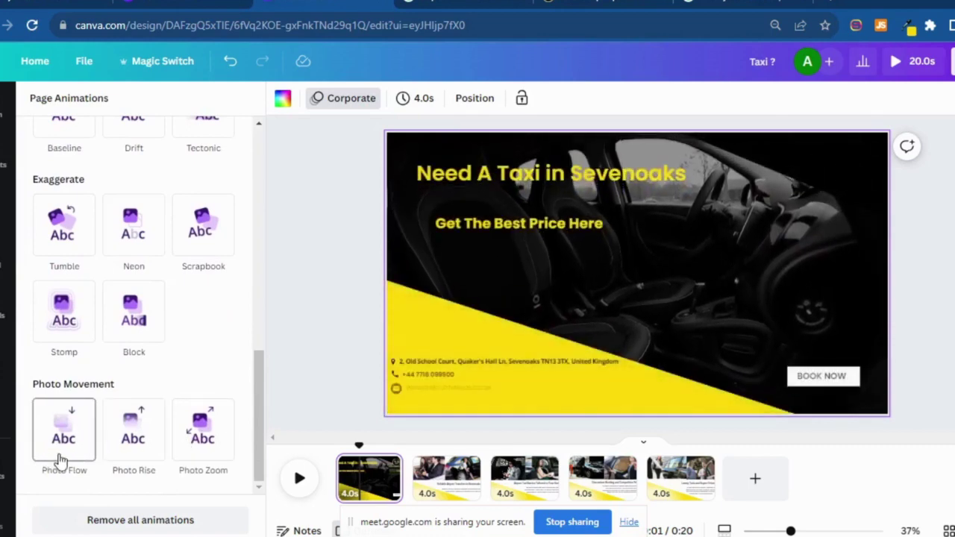
Apply the Photo Zoom animation to all pages, animating on both enter and exit
{"action": "left_click", "coordinate": [205, 442]}
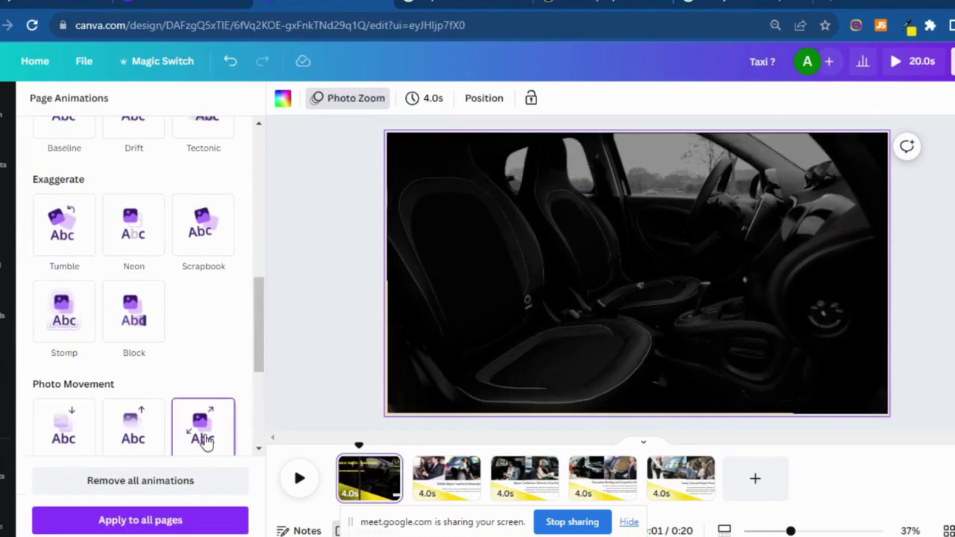
{"action": "left_click", "coordinate": [204, 441]}
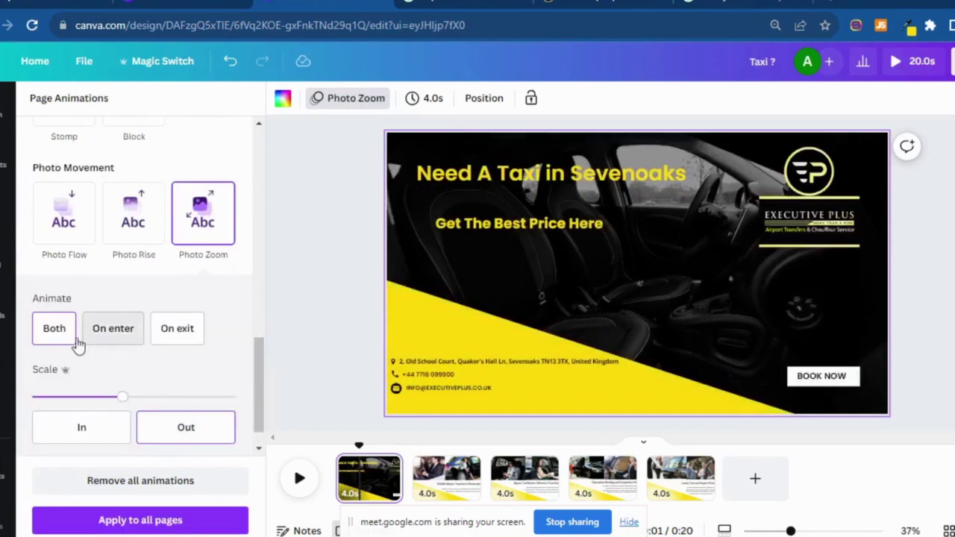
{"action": "left_click", "coordinate": [53, 334]}
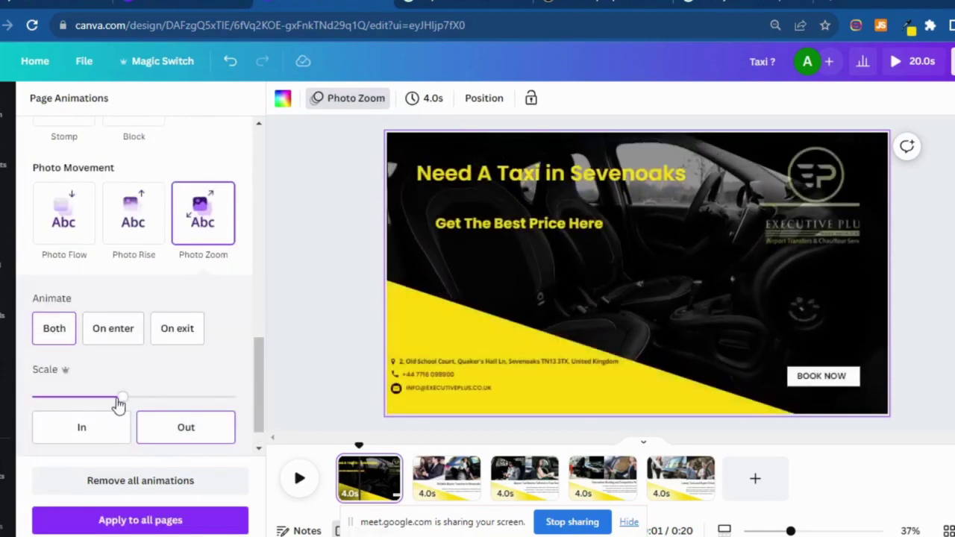
{"action": "left_click", "coordinate": [128, 521]}
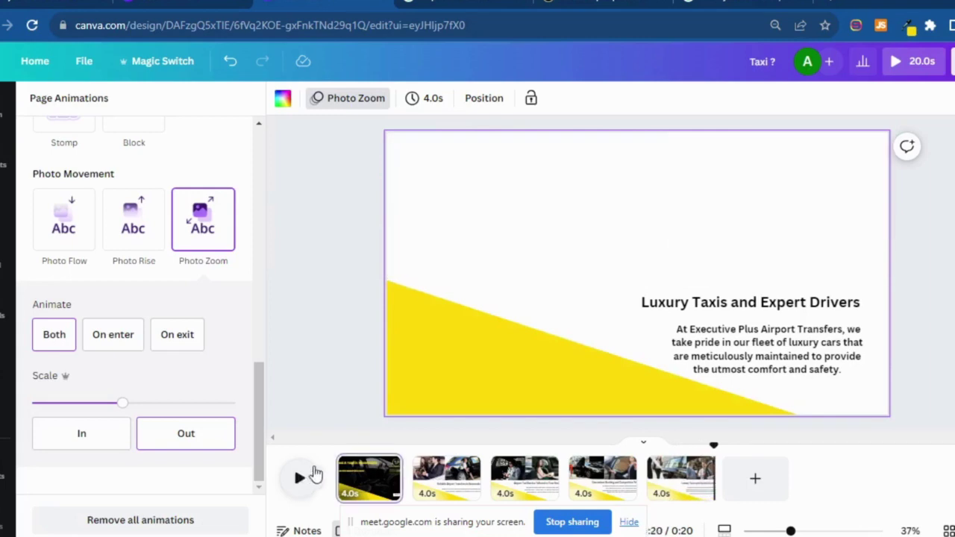
Try the Photo Rise animation with upward direction on the first page
{"action": "left_click", "coordinate": [133, 229]}
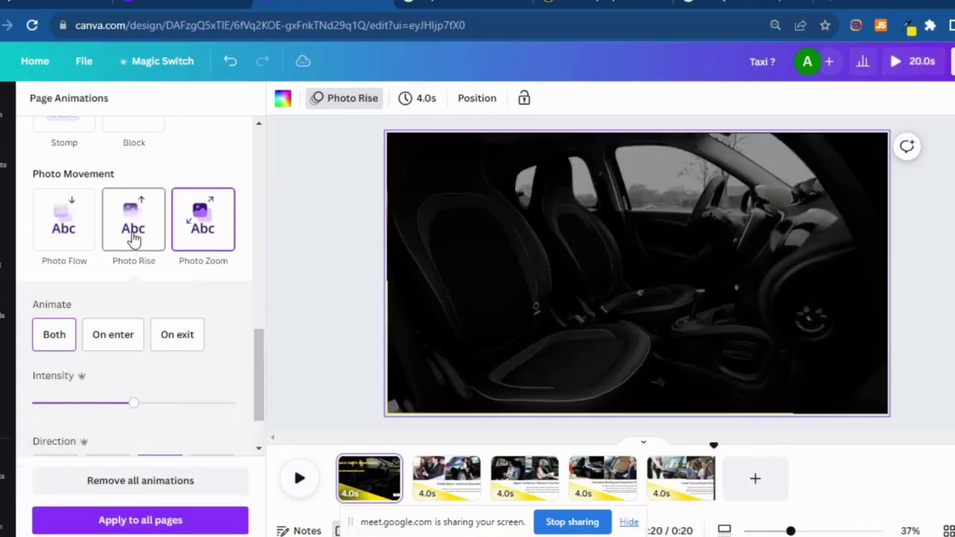
{"action": "scroll", "coordinate": [132, 237], "scroll_direction": "down", "scroll_amount": 1}
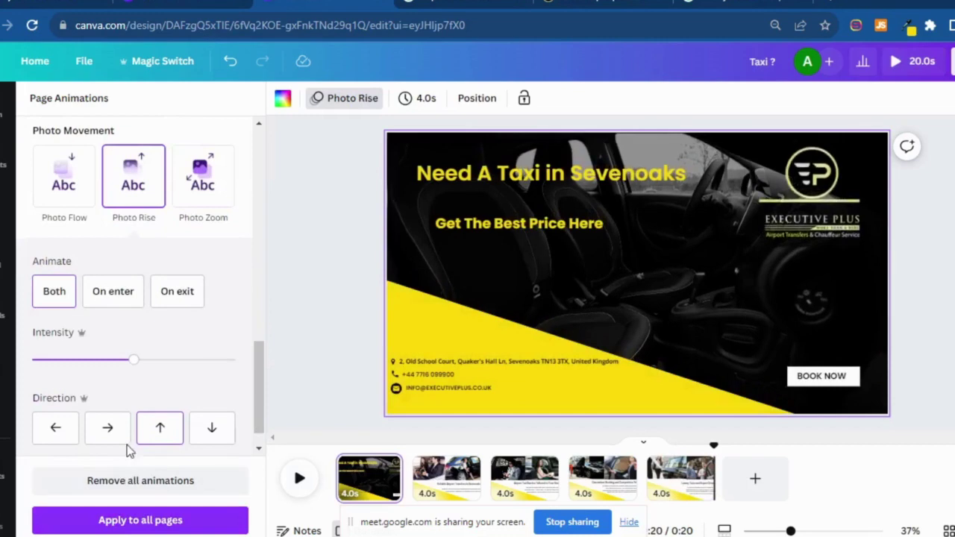
{"action": "left_click", "coordinate": [154, 433]}
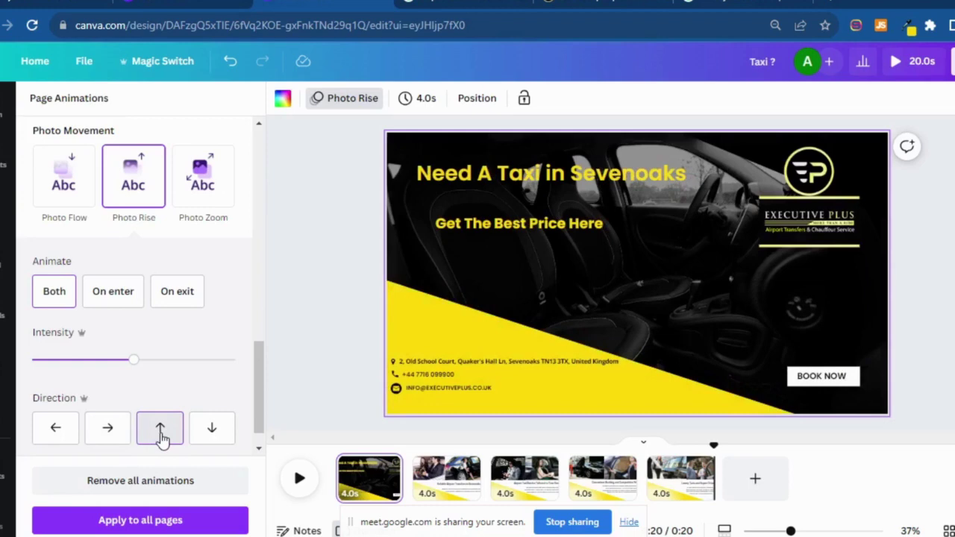
Apply the Photo Flow animation to all pages and play the video to preview it
{"action": "left_click", "coordinate": [61, 183]}
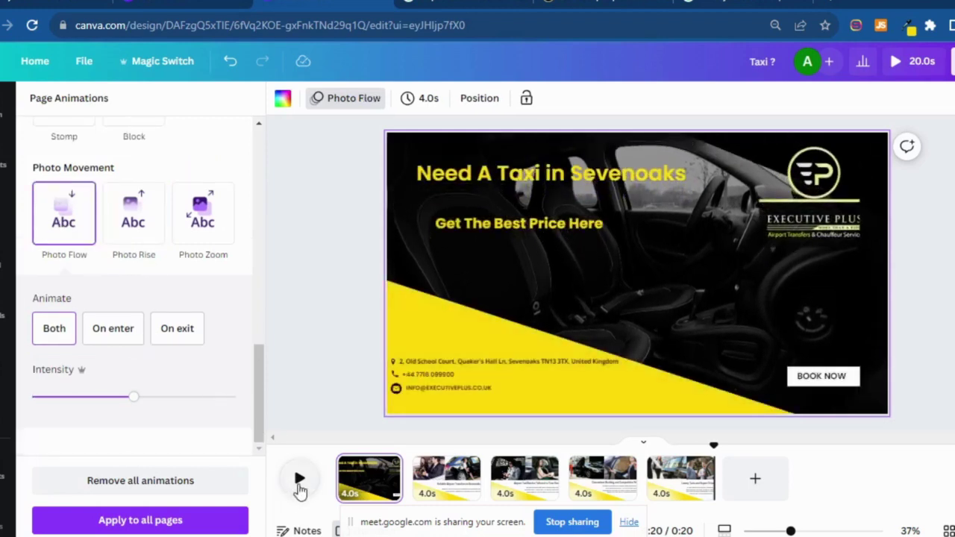
{"action": "left_click", "coordinate": [299, 481]}
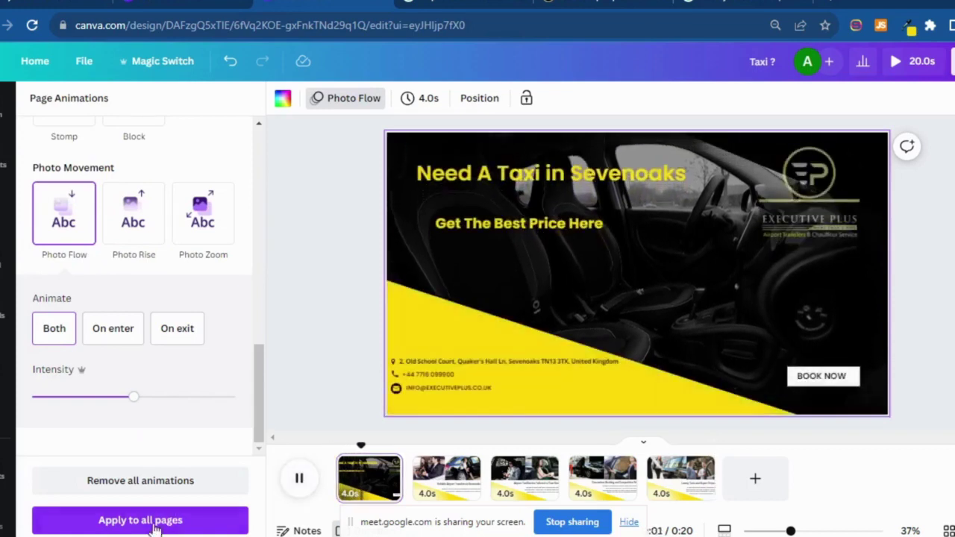
{"action": "left_click", "coordinate": [140, 520]}
{"action": "left_click", "coordinate": [298, 481]}
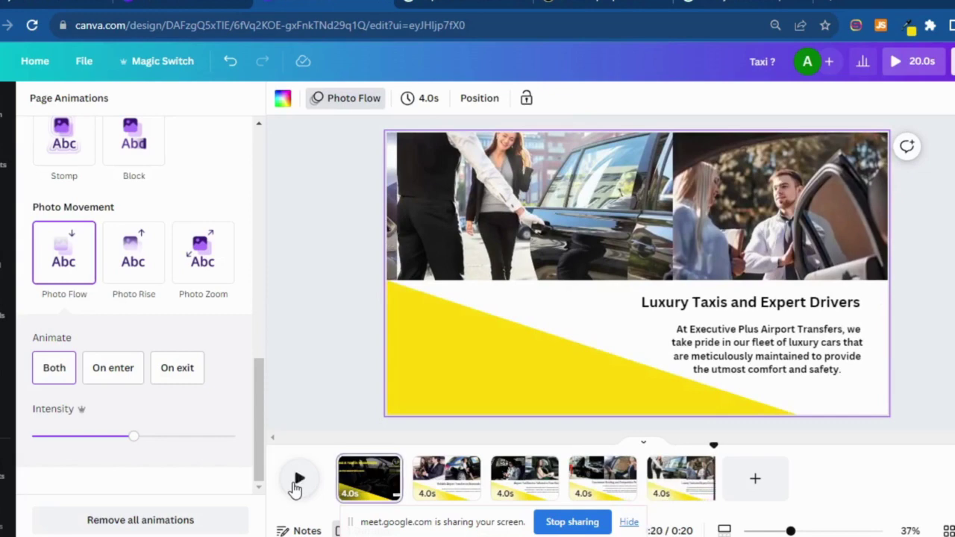
Replace the animation on all pages with the Sleek combination and play the video
{"action": "scroll", "coordinate": [139, 284], "scroll_direction": "up", "scroll_amount": 2}
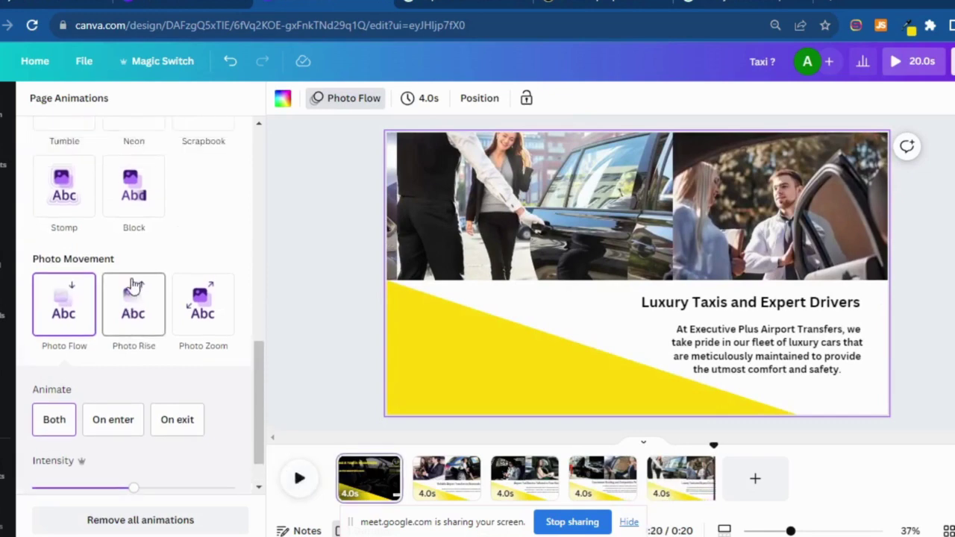
{"action": "scroll", "coordinate": [174, 298], "scroll_direction": "up", "scroll_amount": 9}
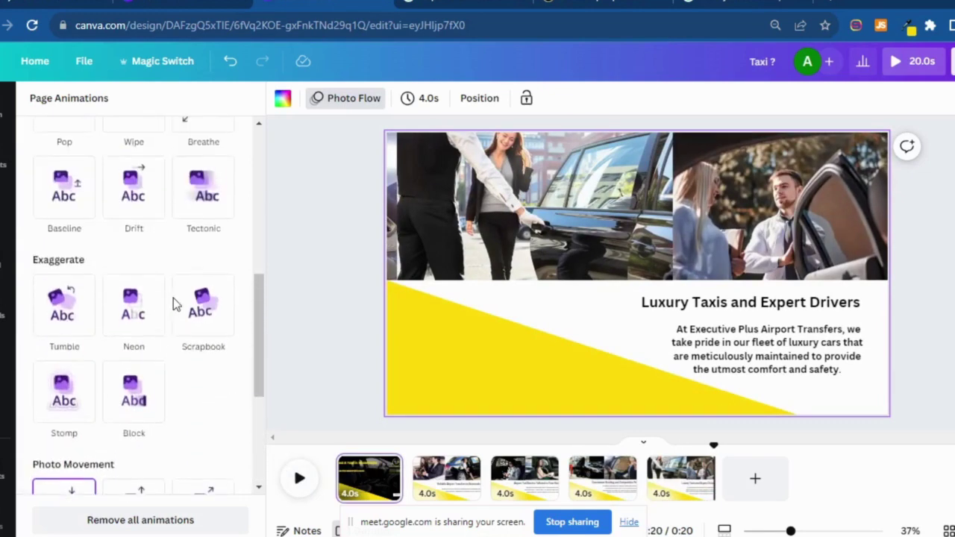
{"action": "scroll", "coordinate": [168, 299], "scroll_direction": "up", "scroll_amount": 3}
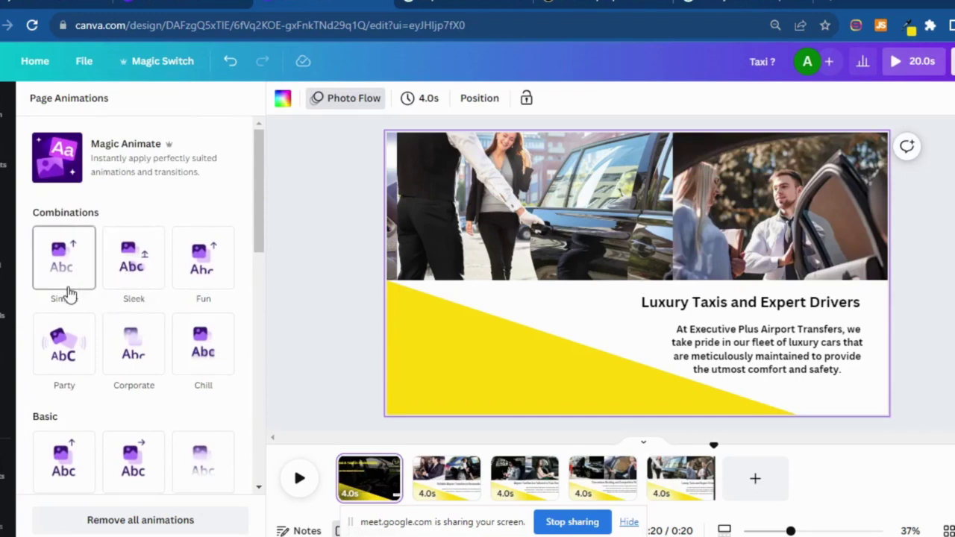
{"action": "scroll", "coordinate": [111, 369], "scroll_direction": "down", "scroll_amount": 1}
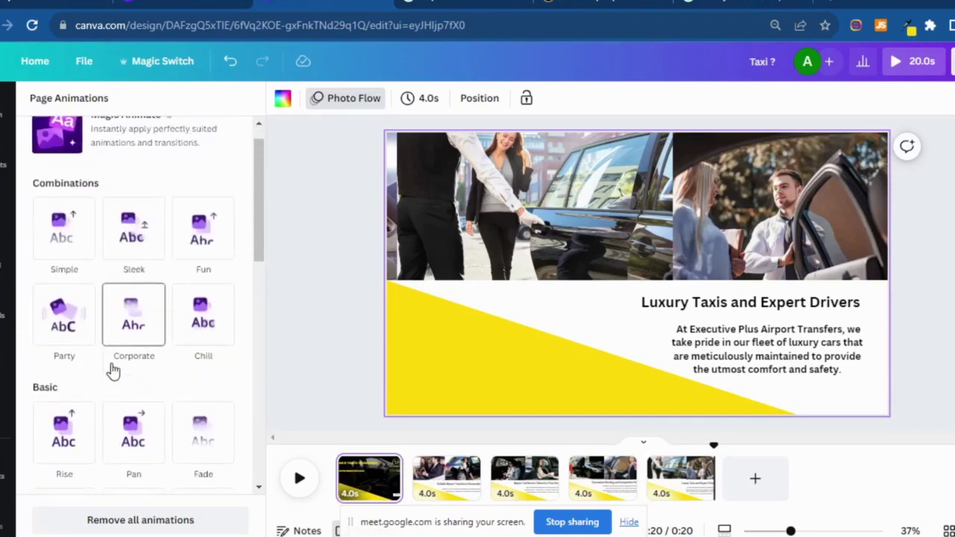
{"action": "scroll", "coordinate": [111, 369], "scroll_direction": "up", "scroll_amount": 1}
{"action": "left_click", "coordinate": [121, 291]}
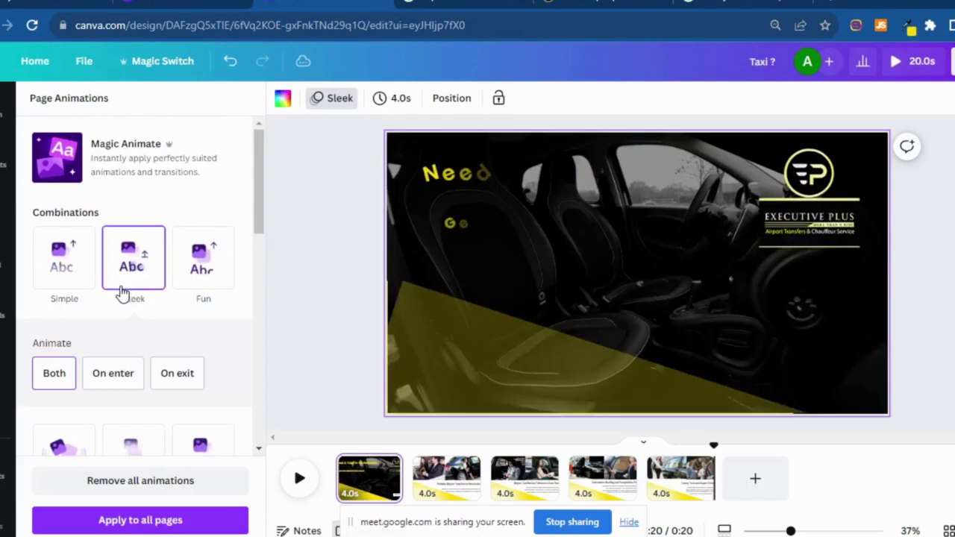
{"action": "left_click", "coordinate": [127, 522]}
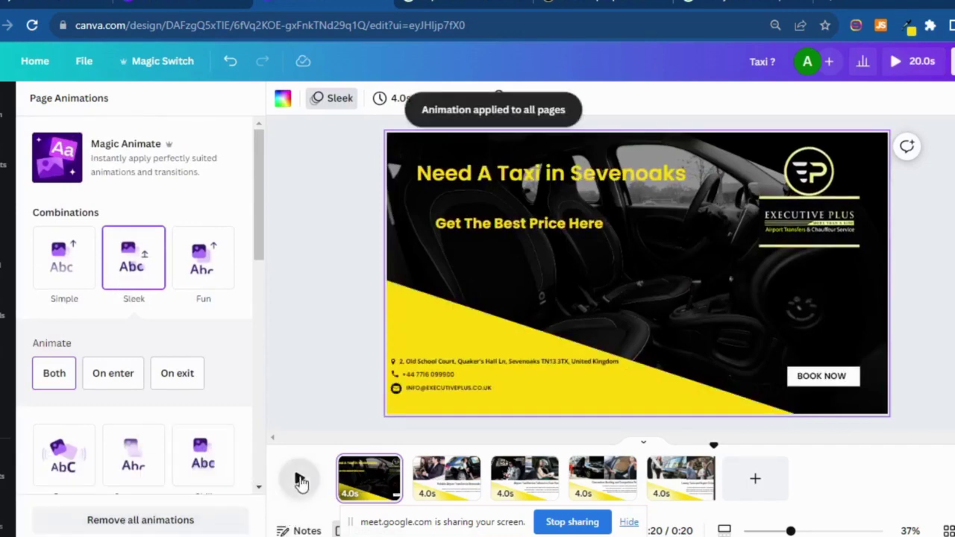
{"action": "left_click", "coordinate": [300, 482]}
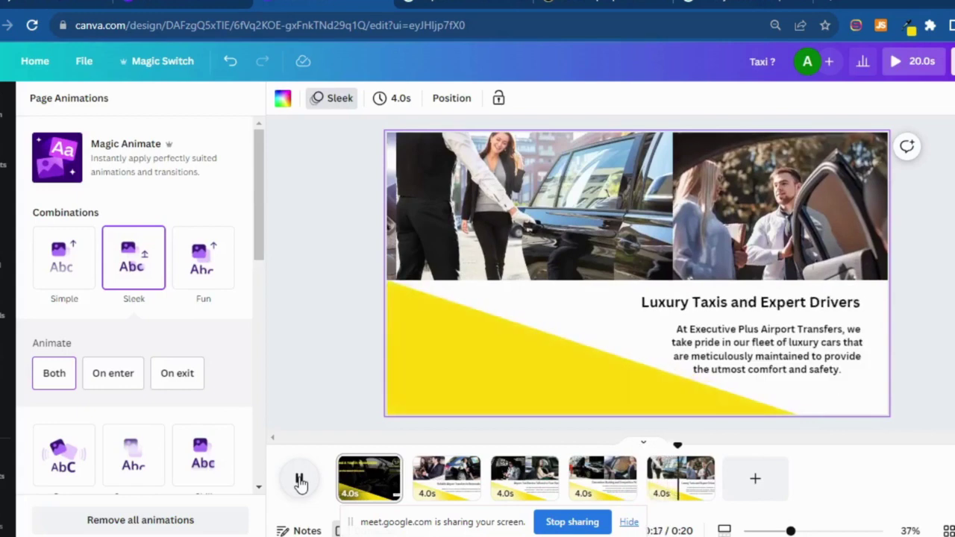
Switch all pages back to the Photo Flow animation and play the video through
{"action": "scroll", "coordinate": [65, 378], "scroll_direction": "down", "scroll_amount": 5}
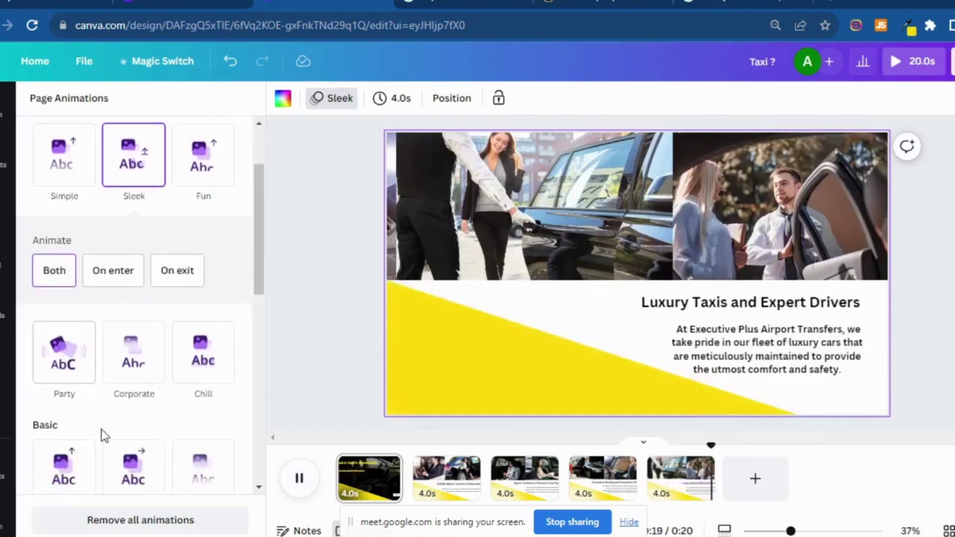
{"action": "scroll", "coordinate": [125, 430], "scroll_direction": "down", "scroll_amount": 9}
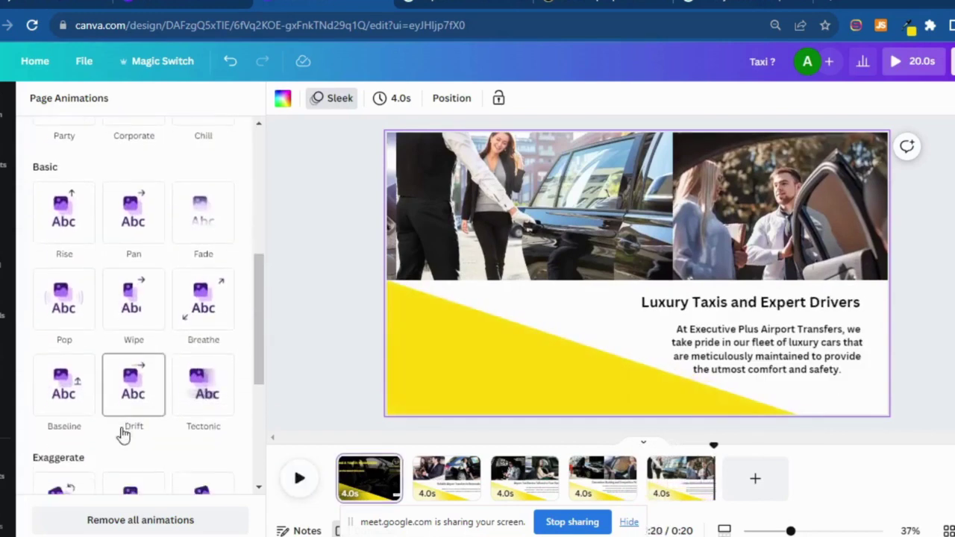
{"action": "scroll", "coordinate": [125, 444], "scroll_direction": "down", "scroll_amount": 3}
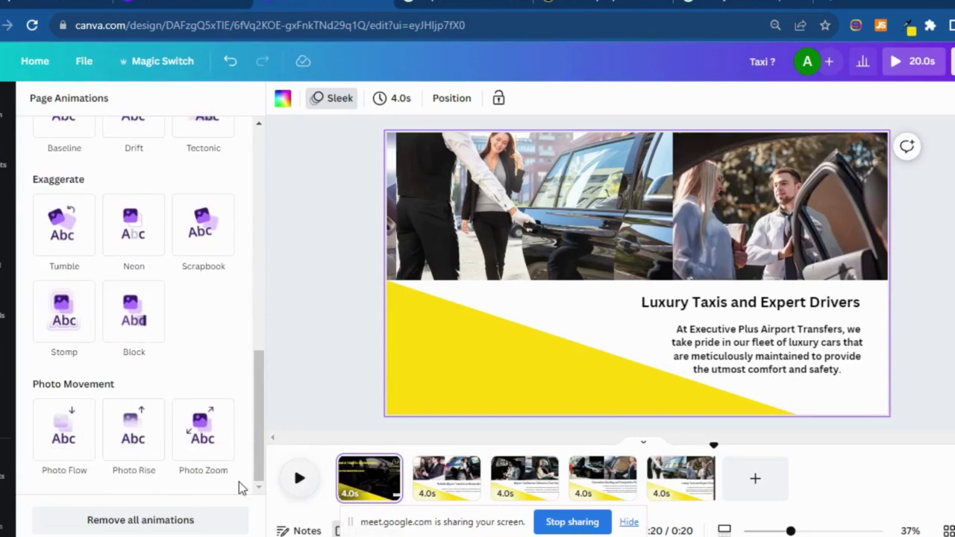
{"action": "left_click", "coordinate": [64, 440]}
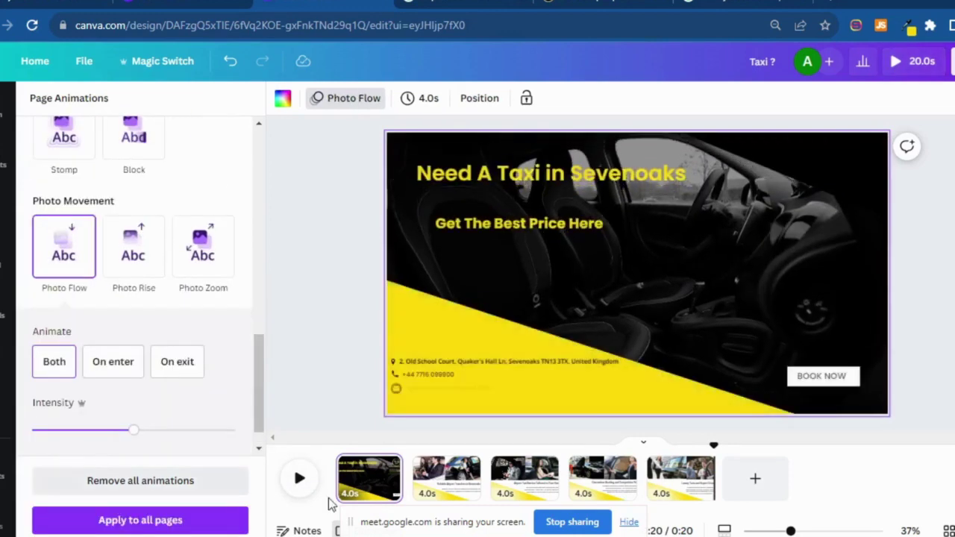
{"action": "left_click", "coordinate": [147, 521]}
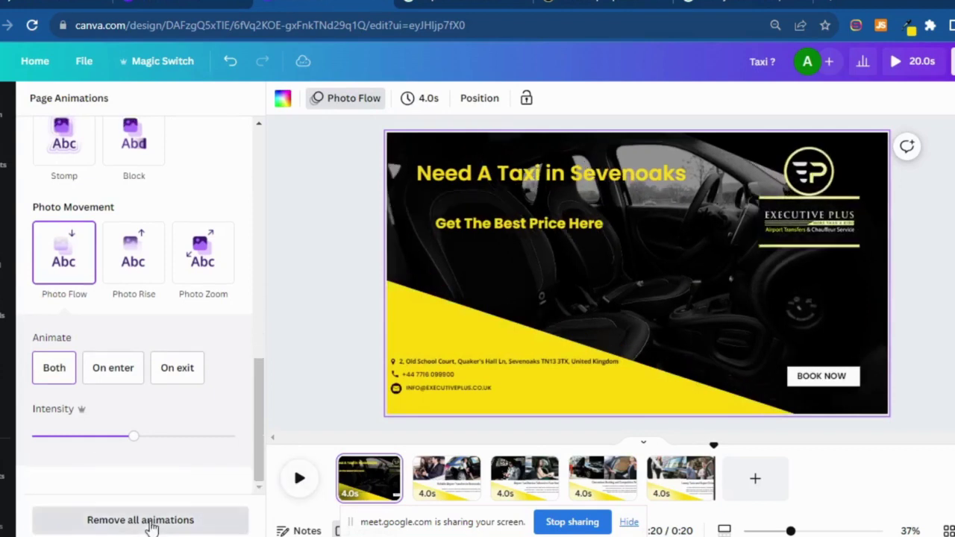
{"action": "left_click", "coordinate": [299, 474]}
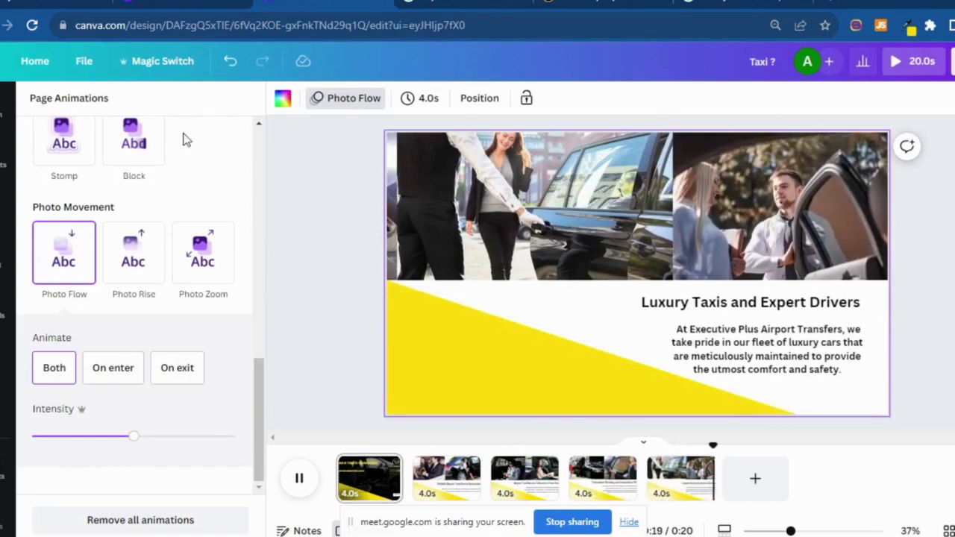
Apply the Photo Rise animation with upward direction to all pages and play the video to preview it
{"action": "left_click", "coordinate": [127, 257]}
{"action": "scroll", "coordinate": [124, 284], "scroll_direction": "down", "scroll_amount": 1}
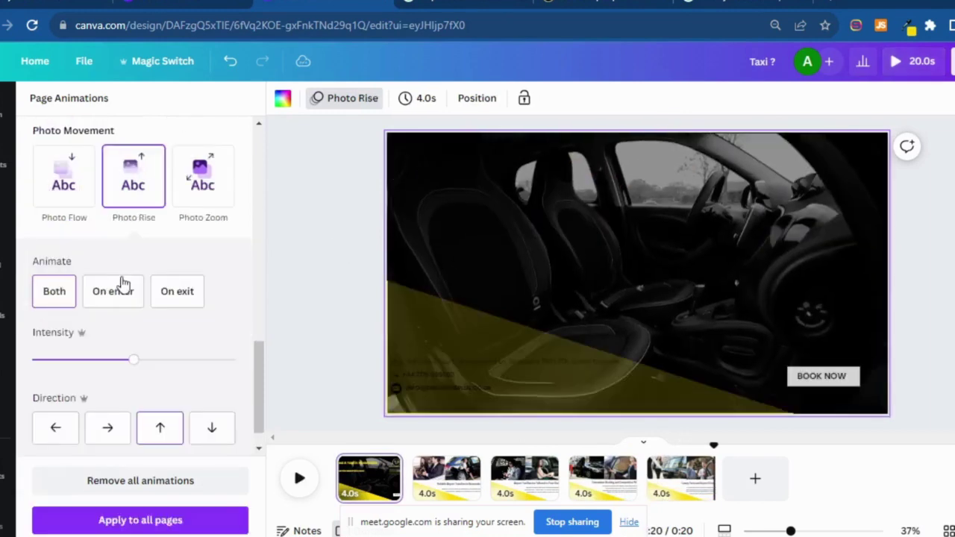
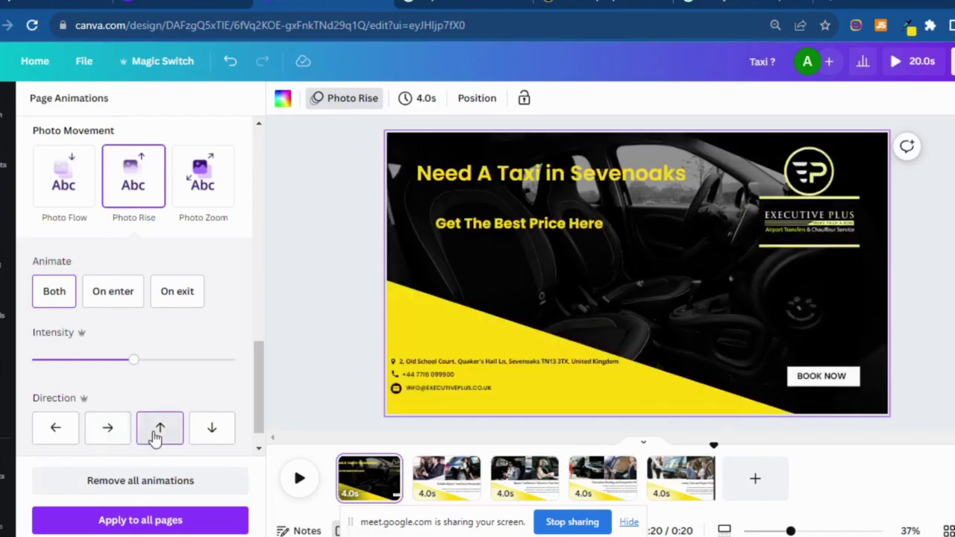
{"action": "left_click", "coordinate": [157, 517]}
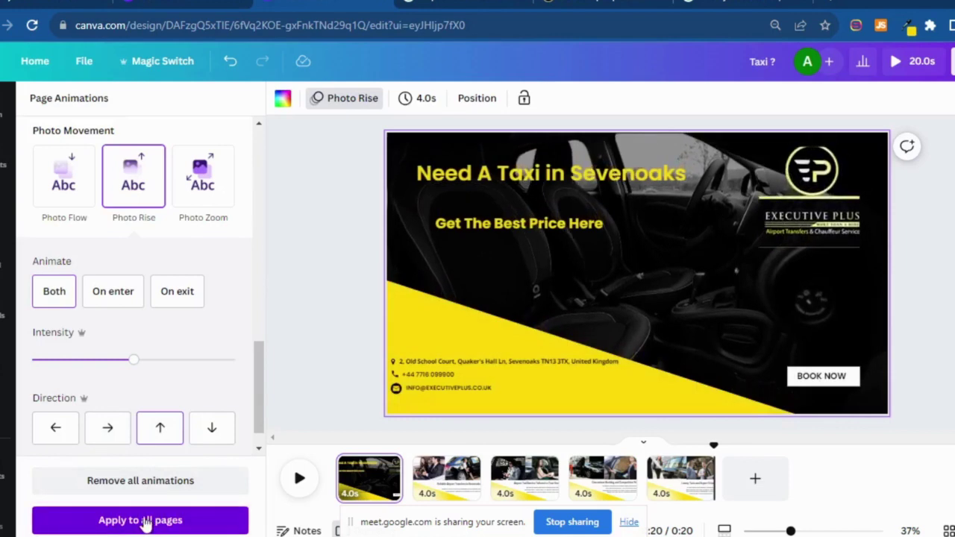
{"action": "left_click", "coordinate": [301, 480]}
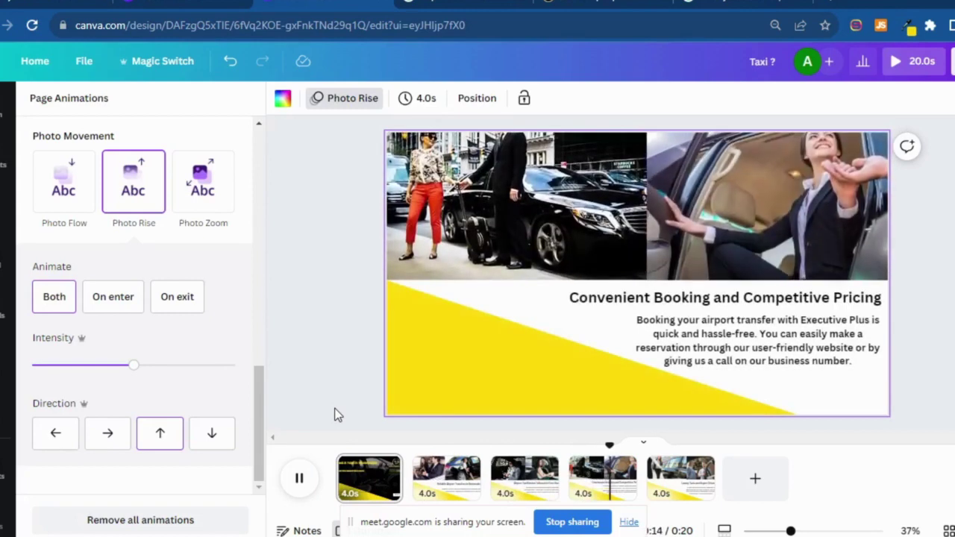
Replace the animation on all pages with the Sleek combination and play the video through
{"action": "scroll", "coordinate": [136, 270], "scroll_direction": "up", "scroll_amount": 8}
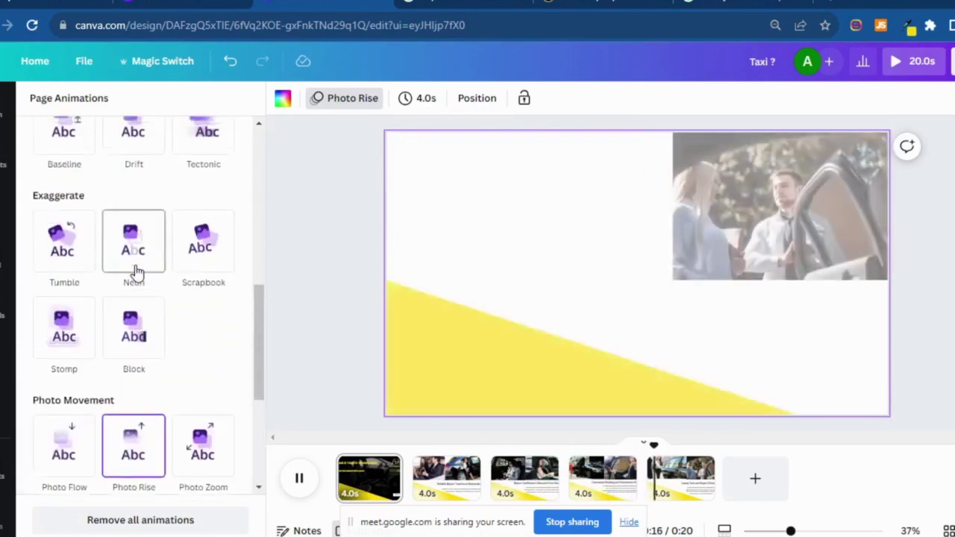
{"action": "scroll", "coordinate": [133, 272], "scroll_direction": "up", "scroll_amount": 4}
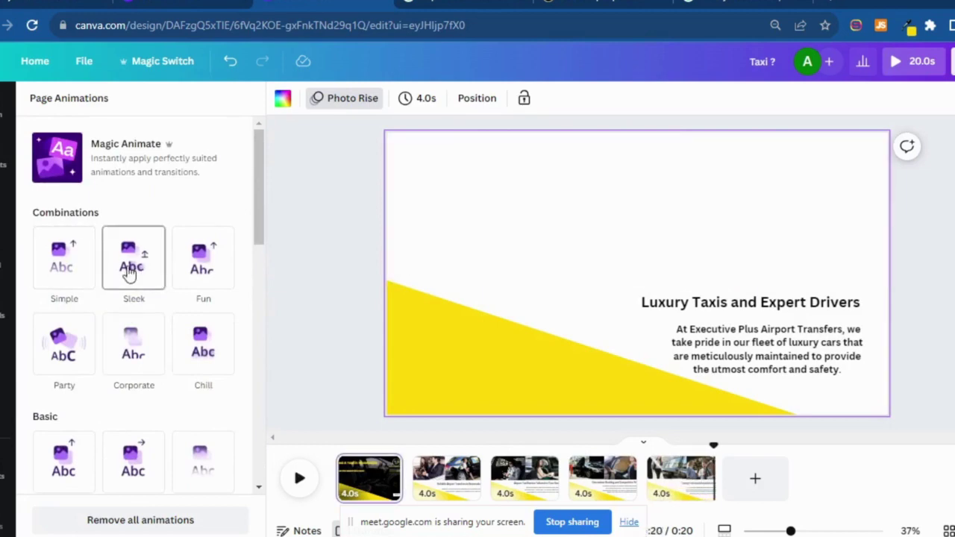
{"action": "left_click", "coordinate": [129, 274]}
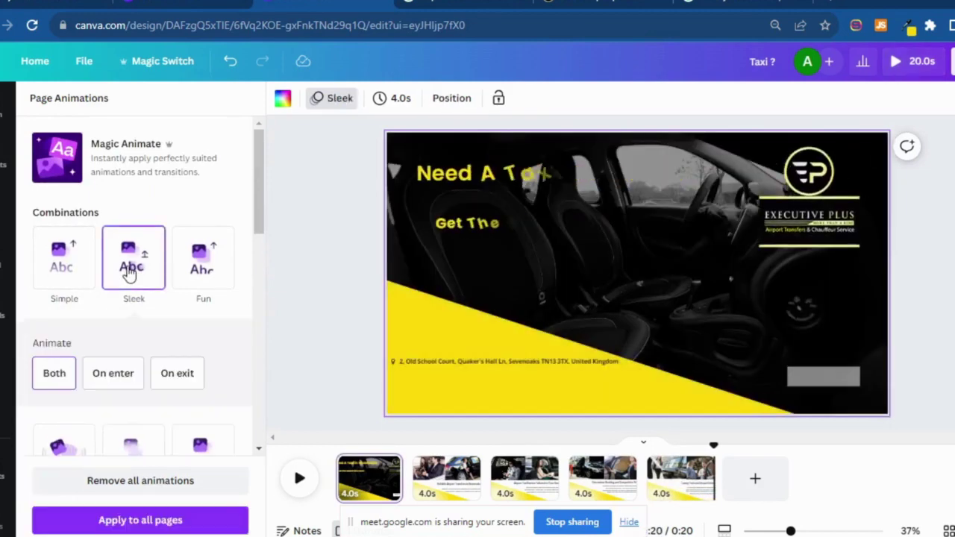
{"action": "left_click", "coordinate": [109, 520]}
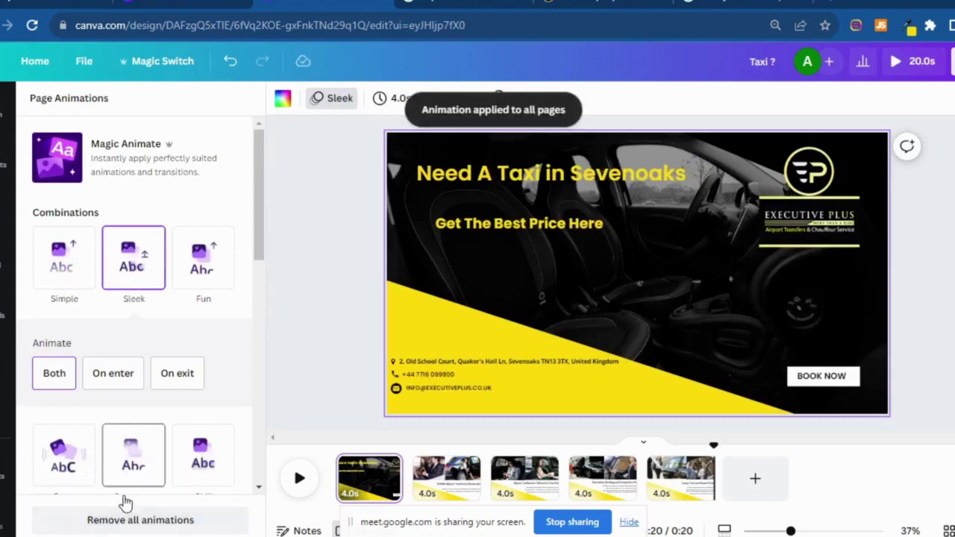
{"action": "left_click", "coordinate": [299, 482]}
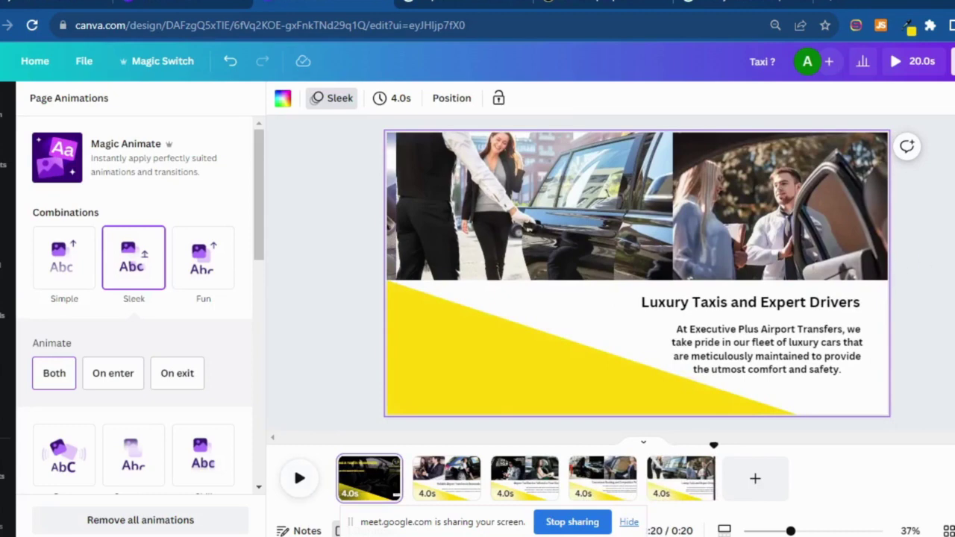
Download all five pages as a 720p MP4 video and show the downloaded file in its folder
{"action": "left_click", "coordinate": [952, 61]}
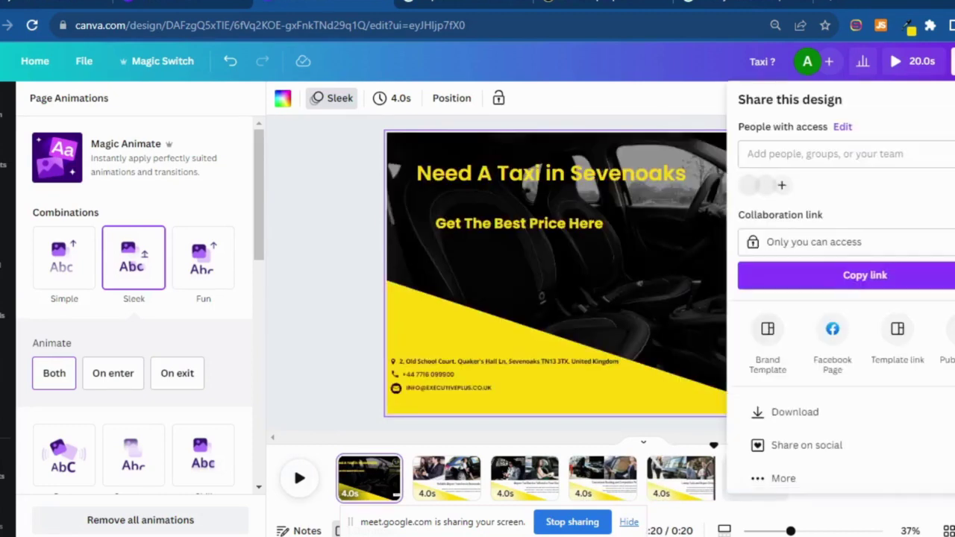
{"action": "left_click", "coordinate": [811, 423]}
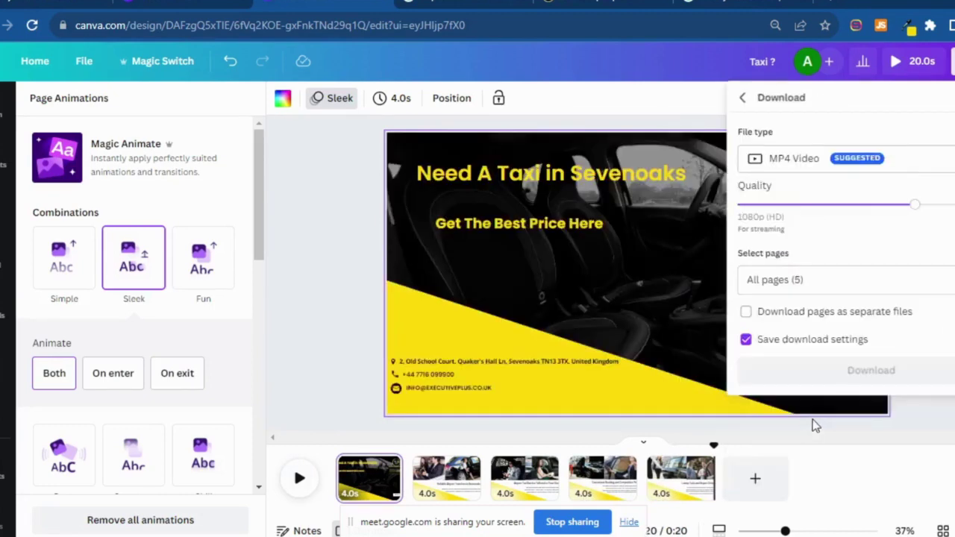
{"action": "left_click", "coordinate": [839, 204]}
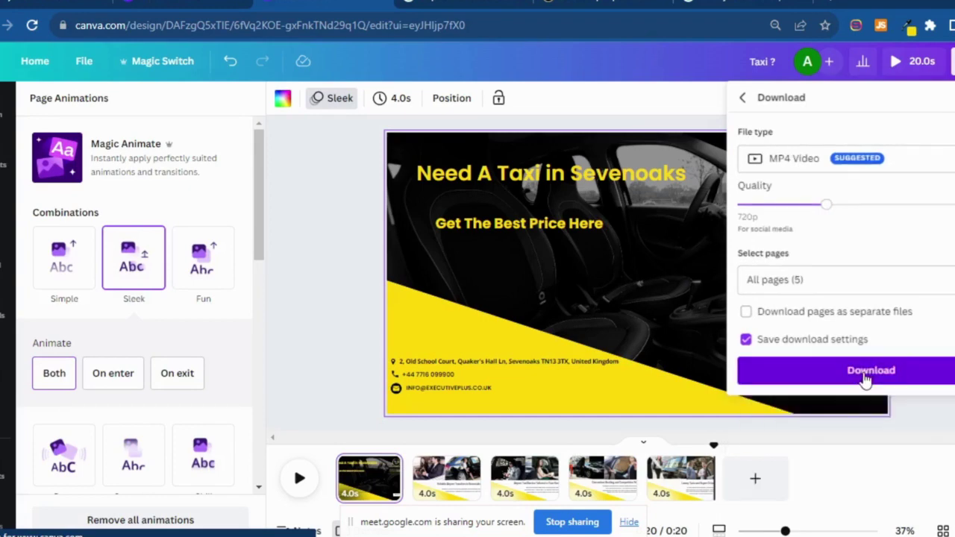
{"action": "left_click", "coordinate": [866, 377]}
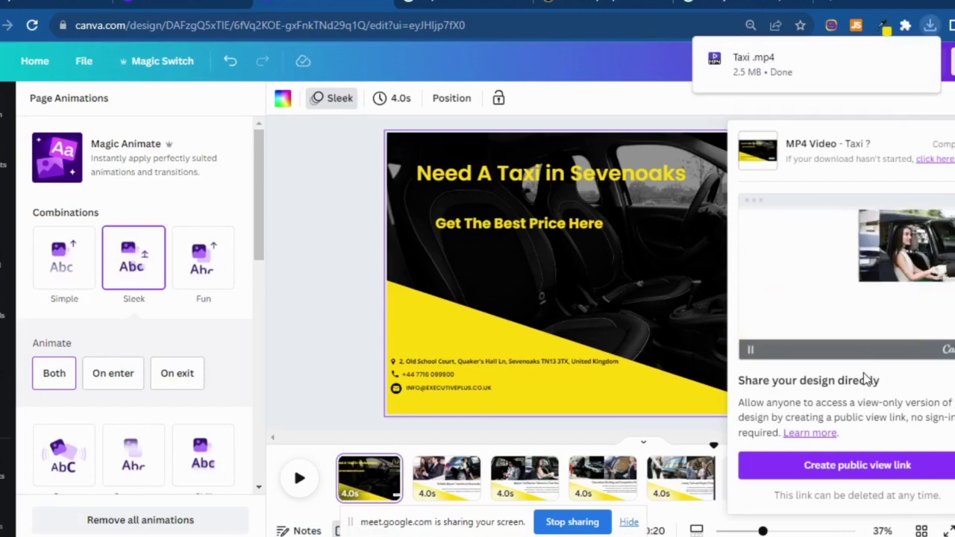
{"action": "mouse_move", "coordinate": [792, 78]}
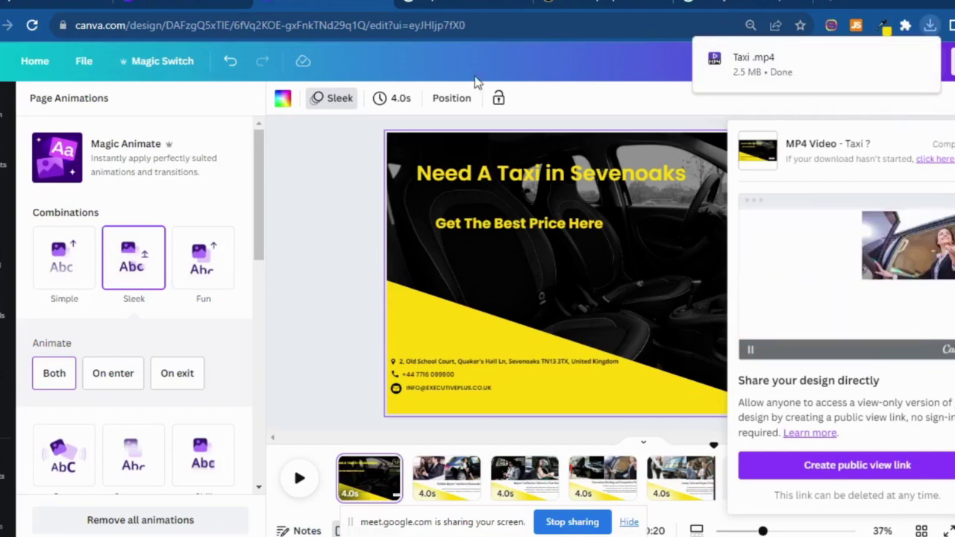
{"action": "left_click", "coordinate": [896, 62]}
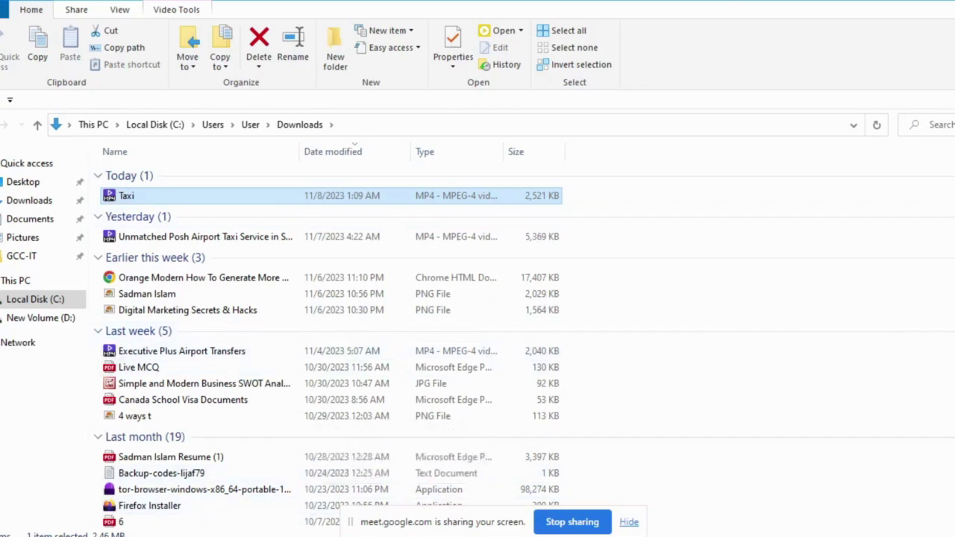
Return to the browser and search Google for "executive plus airport transfers"
{"action": "key", "text": "alt+Tab"}
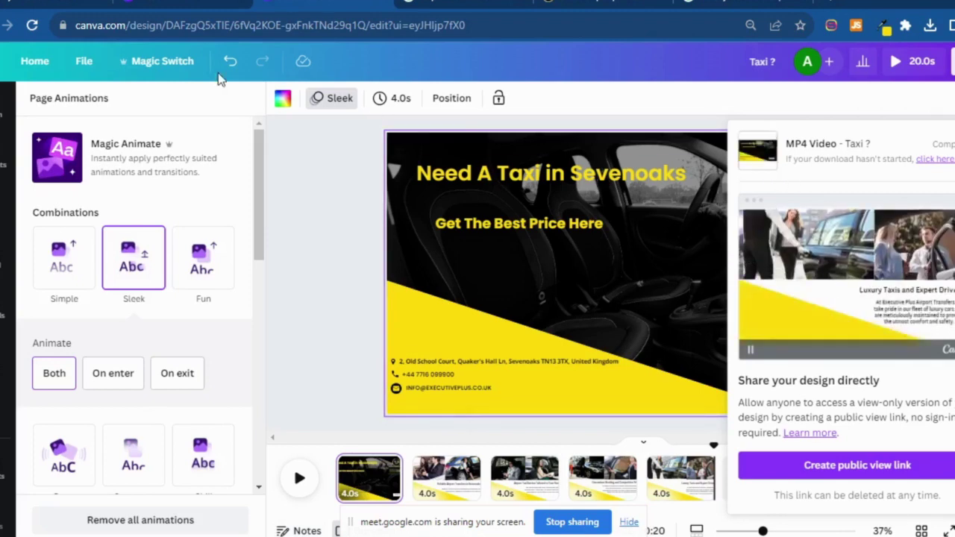
{"action": "left_click", "coordinate": [711, 13]}
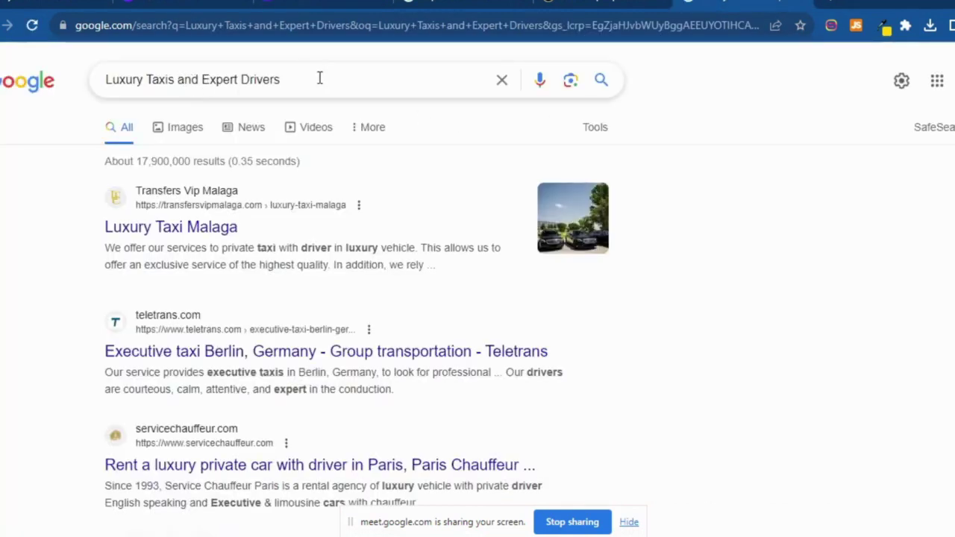
{"action": "left_click", "coordinate": [565, 4]}
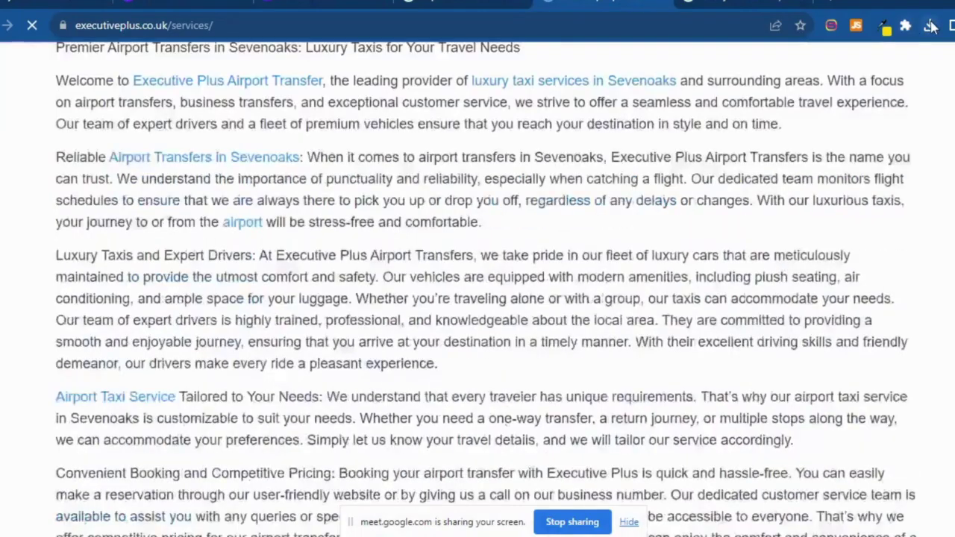
{"action": "left_click", "coordinate": [930, 25]}
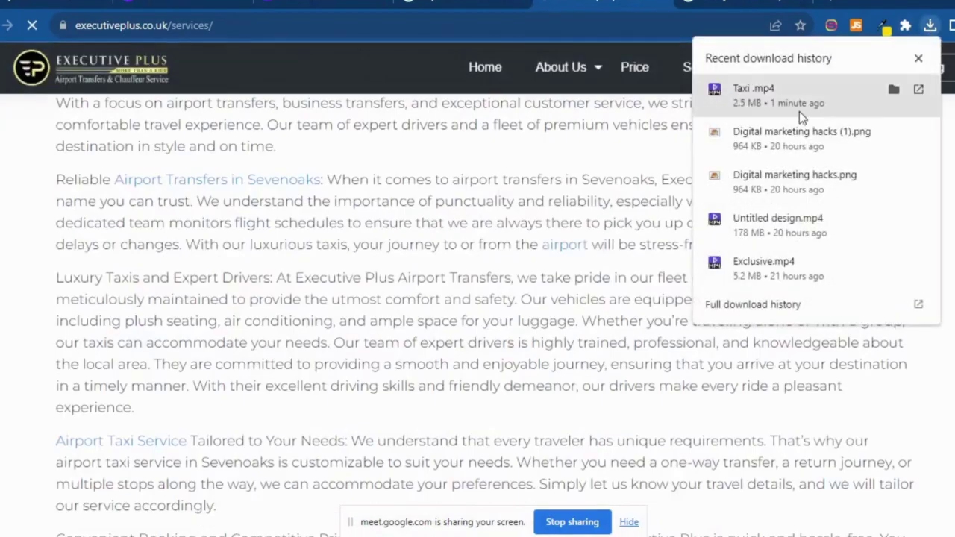
{"action": "left_click", "coordinate": [477, 9]}
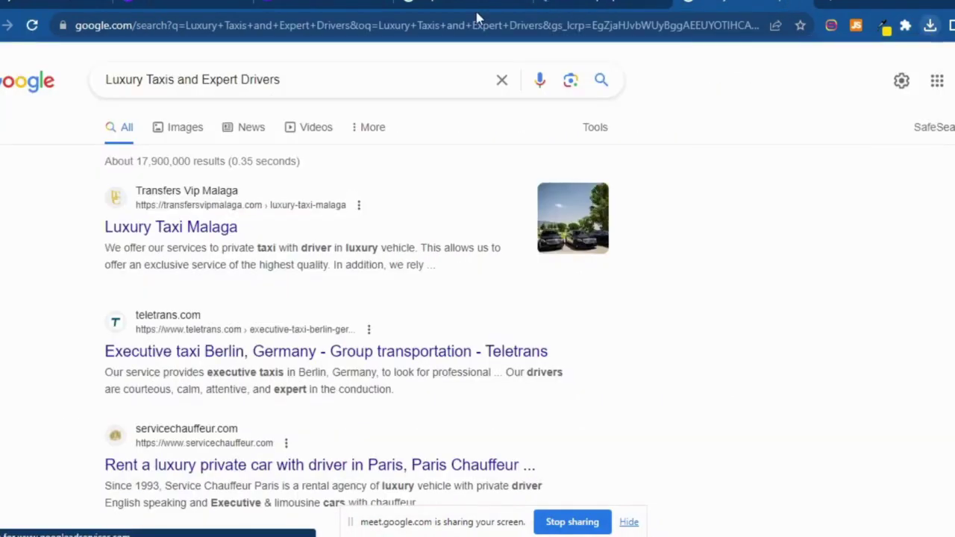
{"action": "left_click_drag", "start_coordinate": [312, 85], "coordinate": [96, 93]}
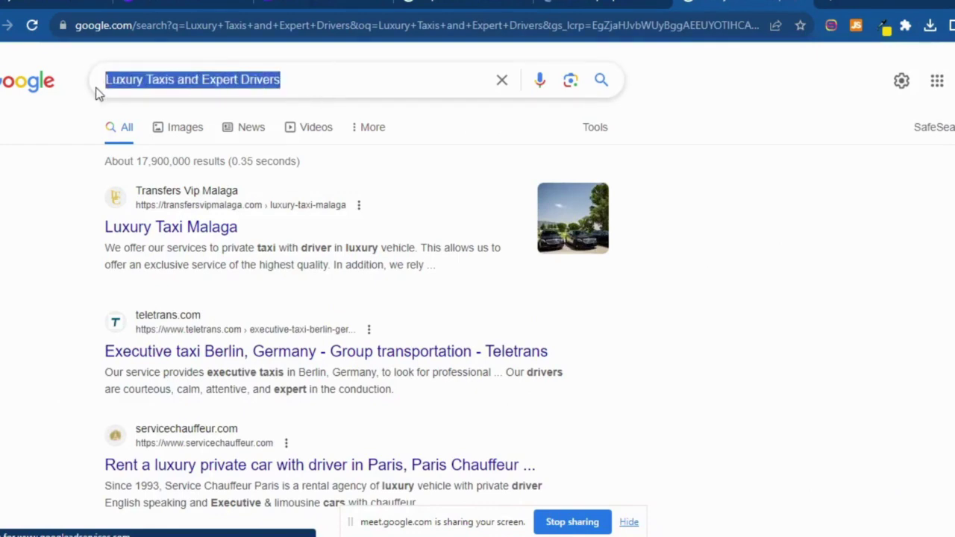
{"action": "type", "text": "ex"}
{"action": "left_click", "coordinate": [213, 115]}
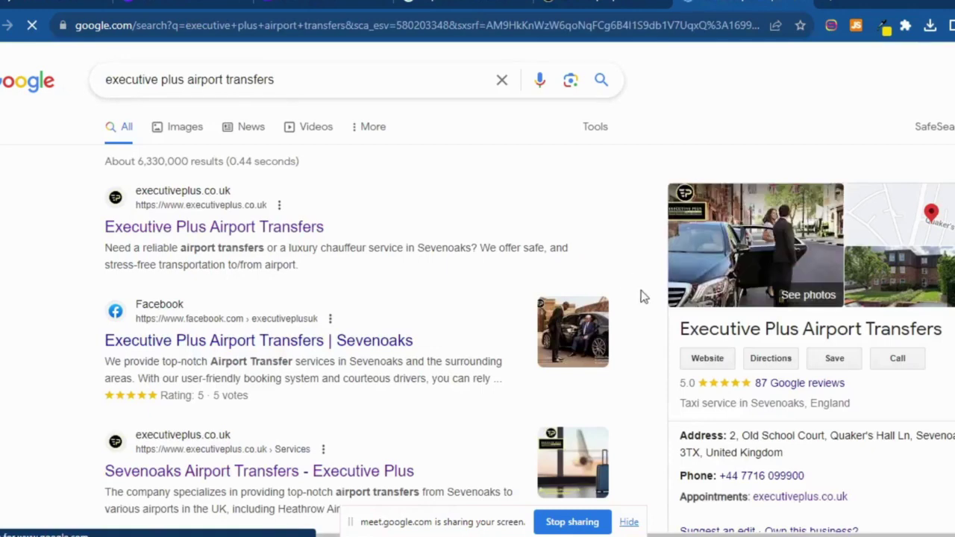
Copy the business name Executive Plus Airport Transfers from its Google business listing
{"action": "triple_click", "coordinate": [708, 327]}
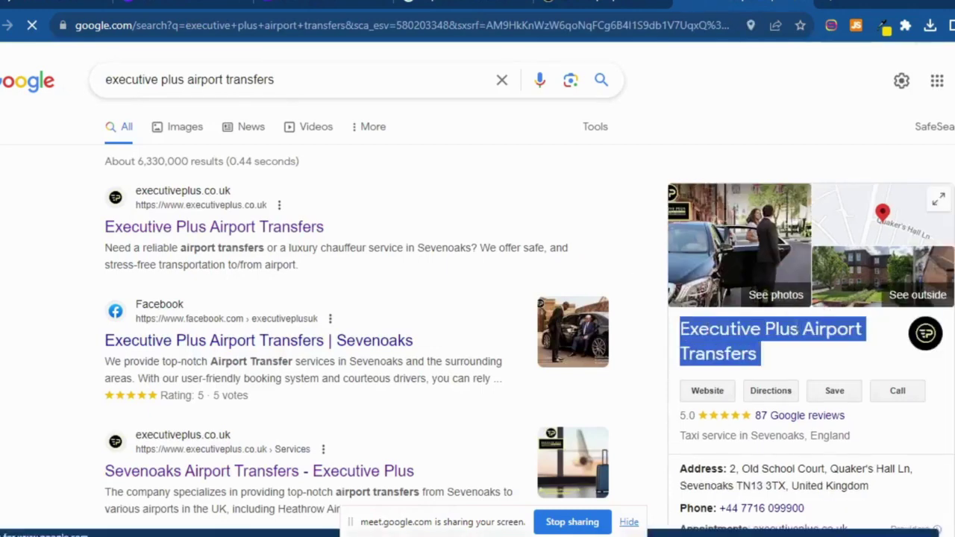
{"action": "right_click", "coordinate": [775, 340]}
{"action": "left_click", "coordinate": [769, 349]}
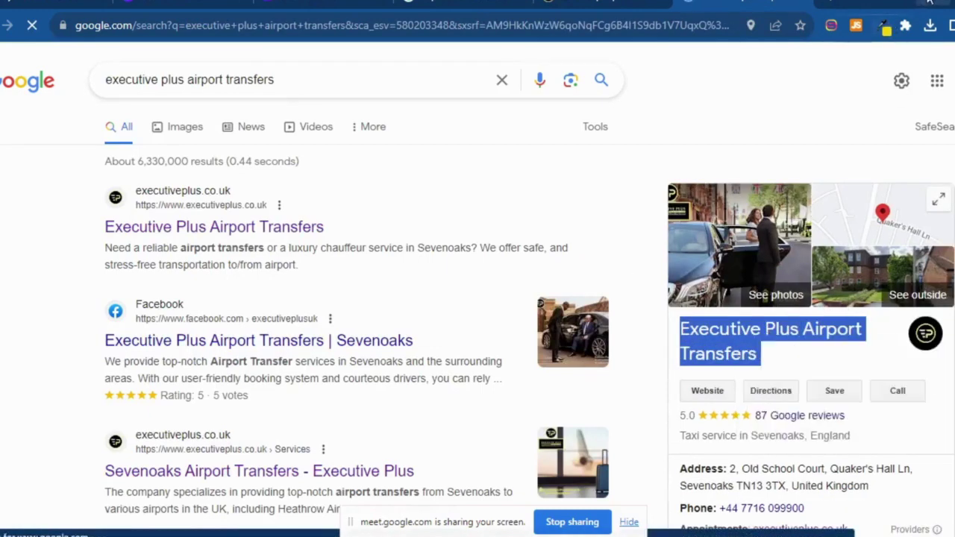
Switch to File Explorer and rename the Taxi video in Downloads with the copied name, Executive Plus Airport Transfers
{"action": "left_click", "coordinate": [929, 3]}
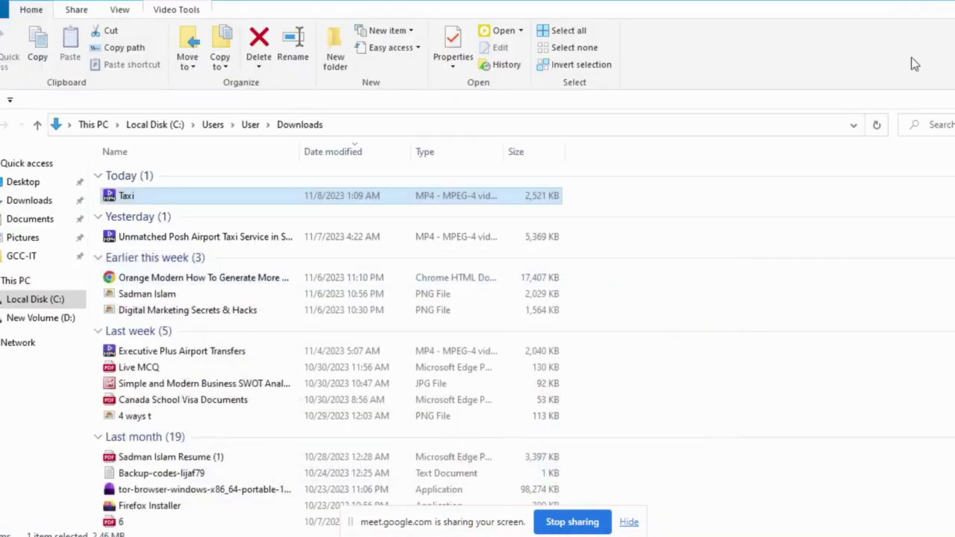
{"action": "right_click", "coordinate": [235, 200]}
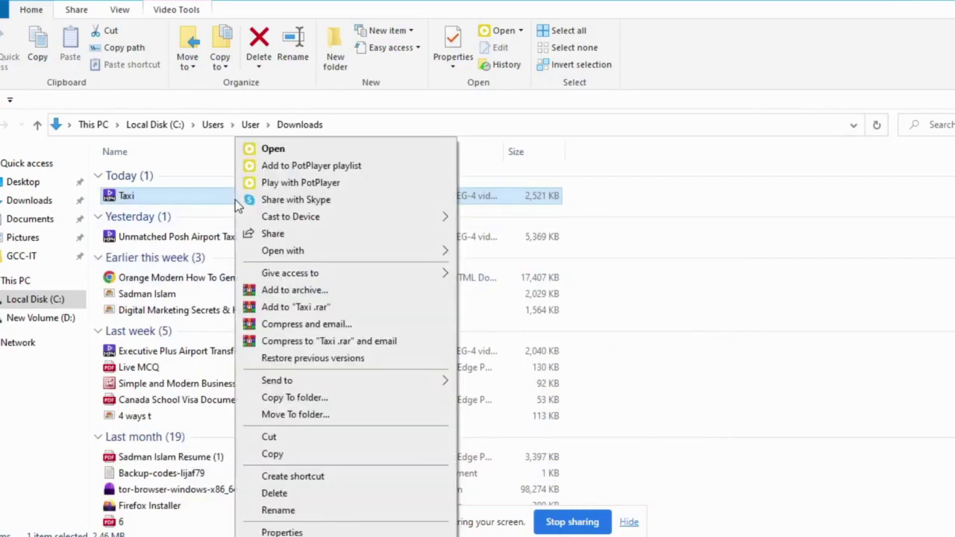
{"action": "left_click", "coordinate": [277, 510]}
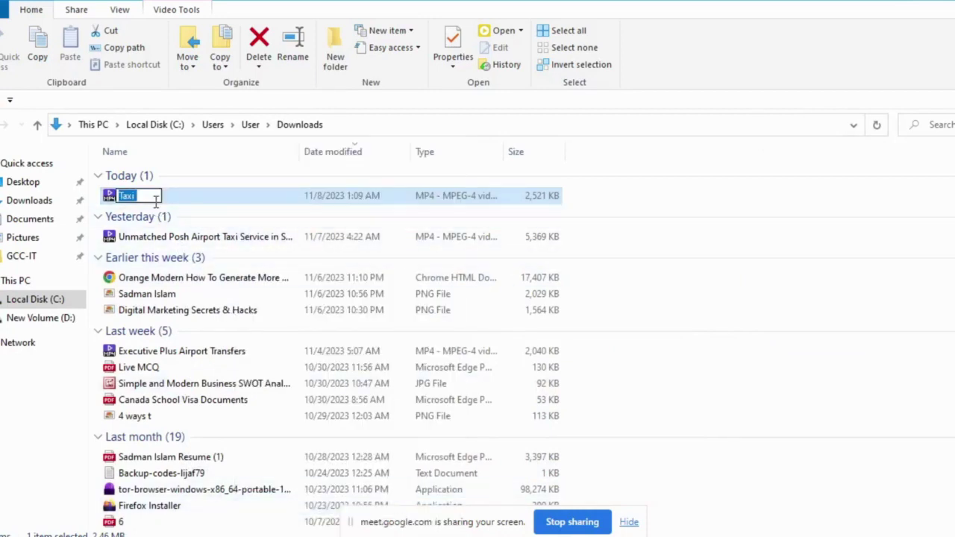
{"action": "key", "text": "ctrl+v"}
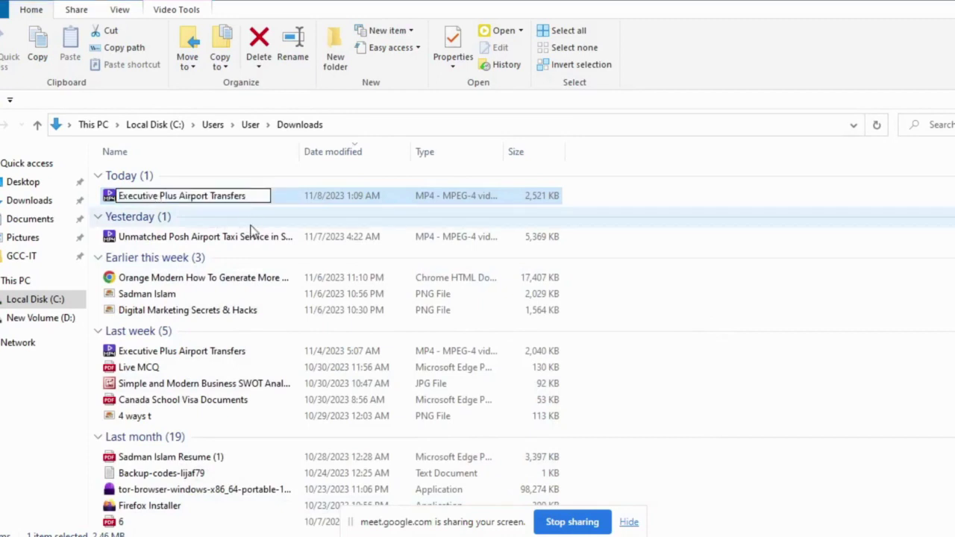
{"action": "key", "text": "Return"}
{"action": "left_click", "coordinate": [531, 368]}
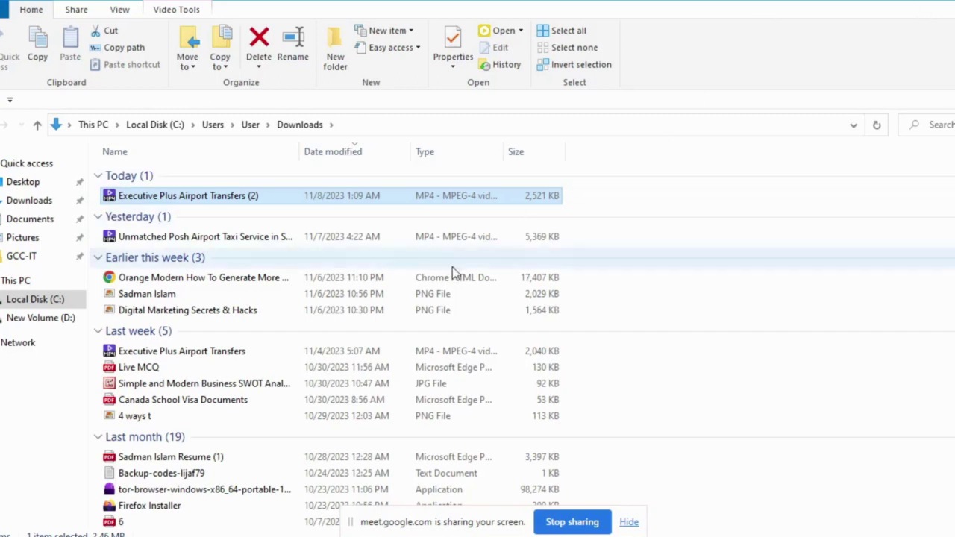
Switch to the Google Meet browser window and open a new window under the Executive browser profile
{"action": "key", "text": "alt+Tab"}
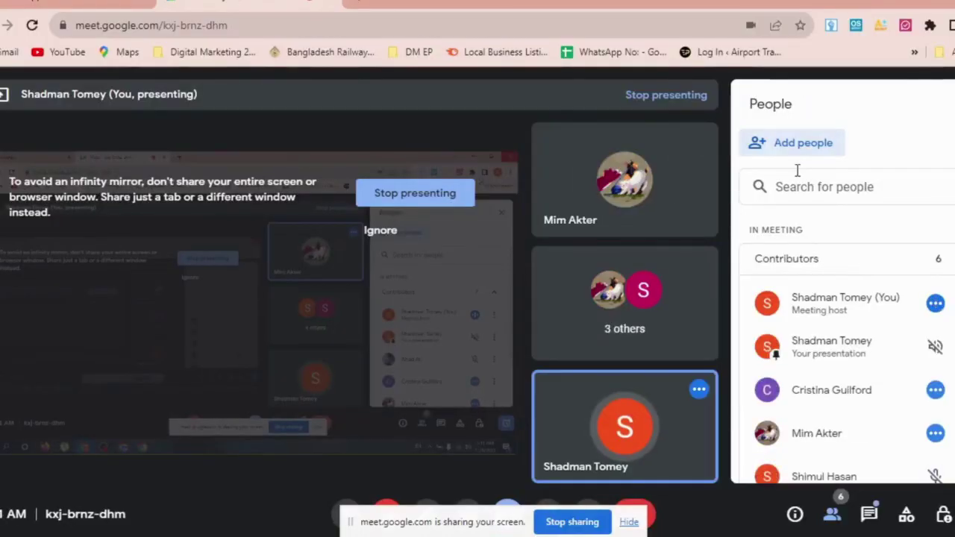
{"action": "left_click", "coordinate": [952, 25]}
{"action": "scroll", "coordinate": [831, 313], "scroll_direction": "down", "scroll_amount": 1}
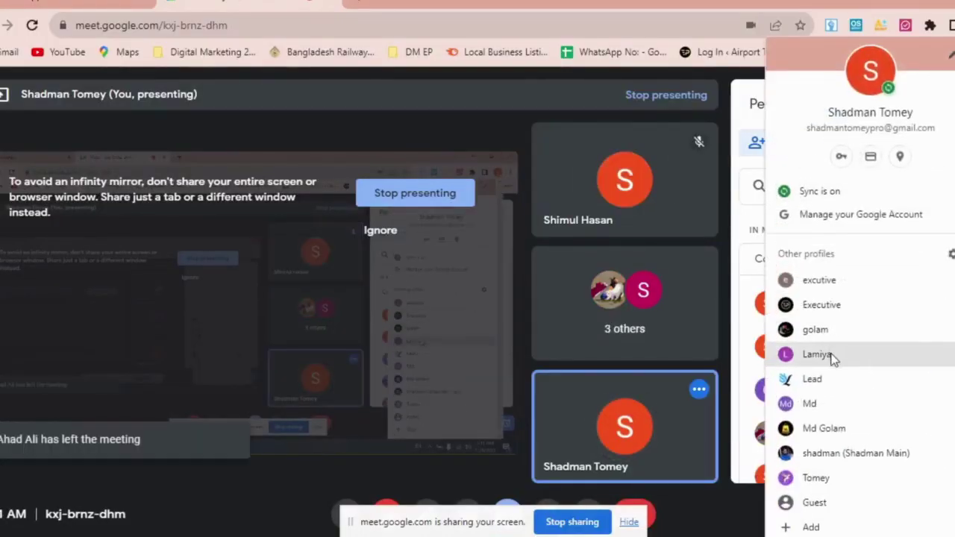
{"action": "left_click", "coordinate": [810, 312]}
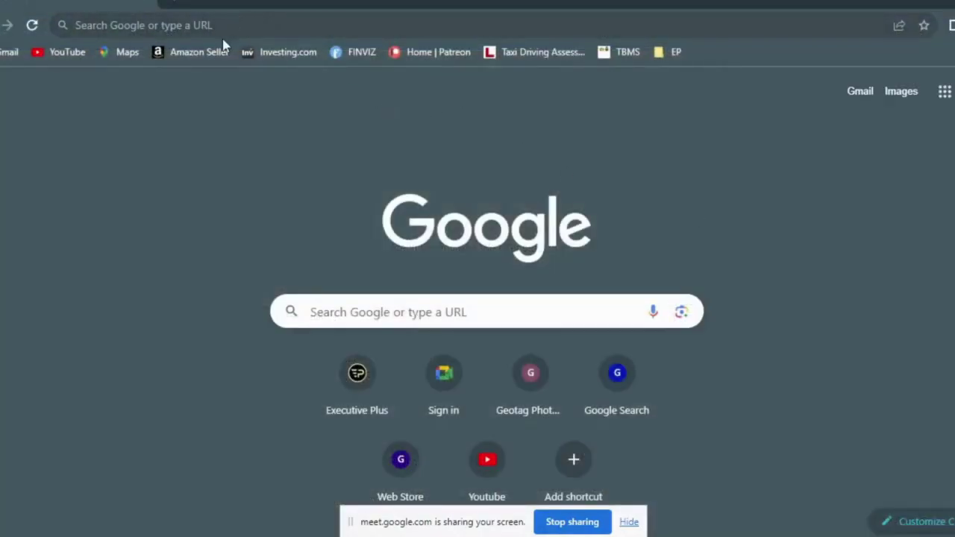
Load executiveplus.co.uk in the Executive profile's window and open another blank tab
{"action": "left_click", "coordinate": [176, 17]}
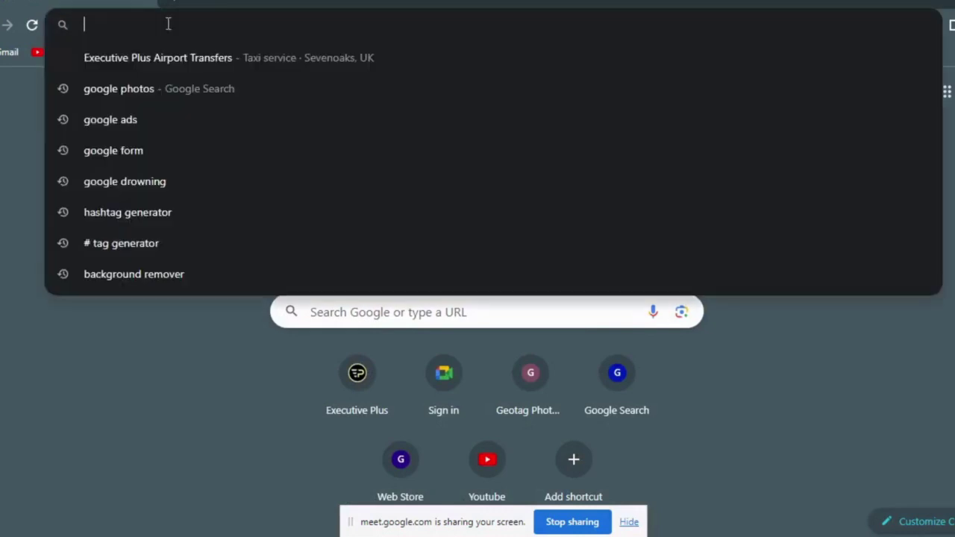
{"action": "type", "text": "e"}
{"action": "key", "text": "Return"}
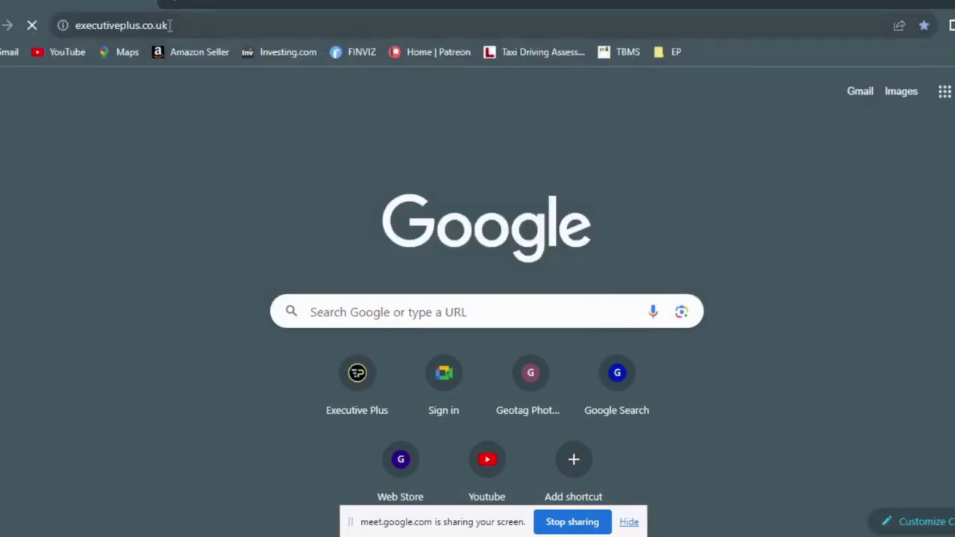
{"action": "left_click", "coordinate": [178, 3]}
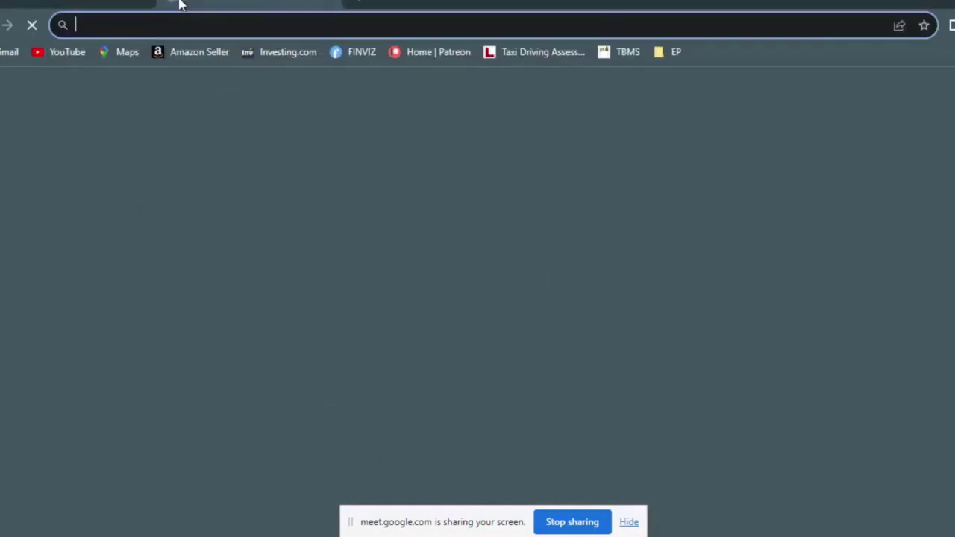
Load youtube.com in the blank tab and start a new video upload on the company's channel
{"action": "left_click", "coordinate": [215, 20]}
{"action": "type", "text": "y"}
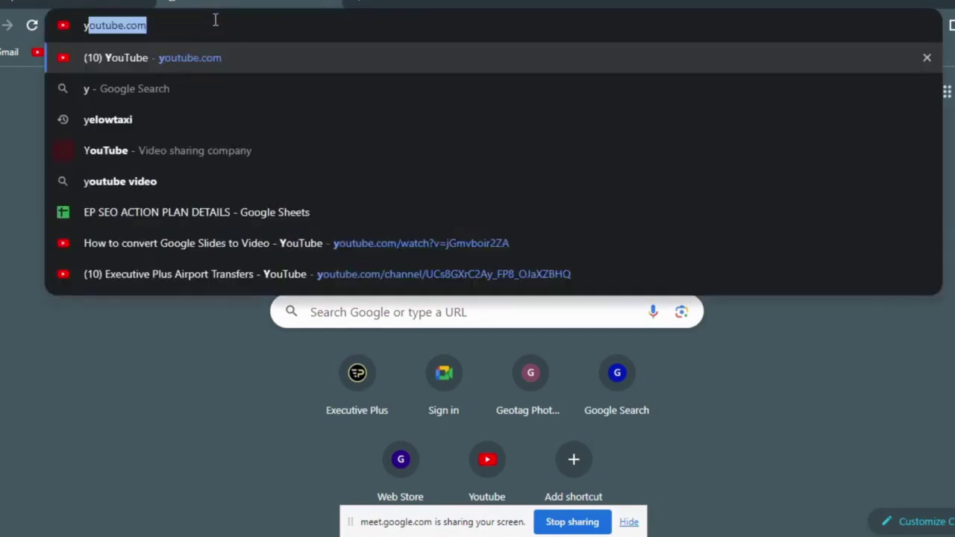
{"action": "key", "text": "Return"}
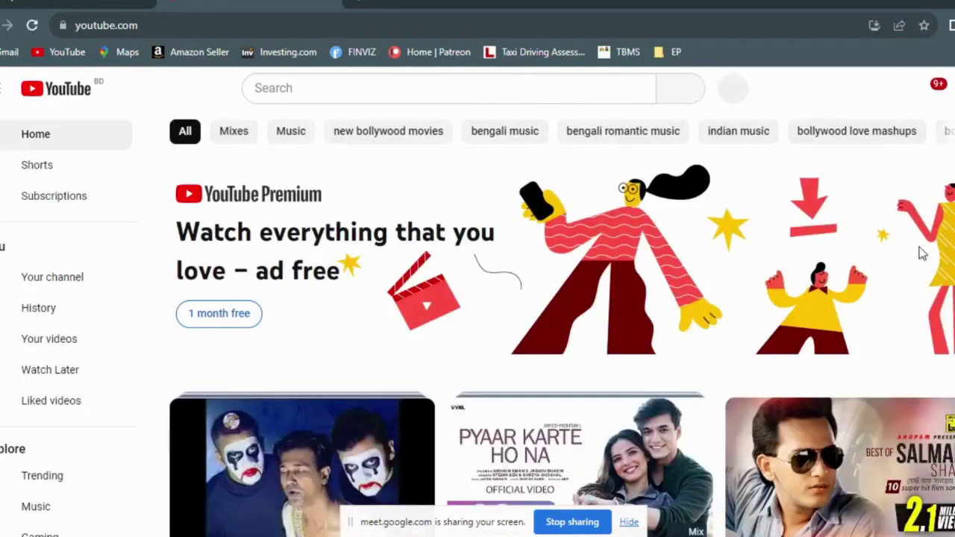
{"action": "left_click", "coordinate": [892, 89]}
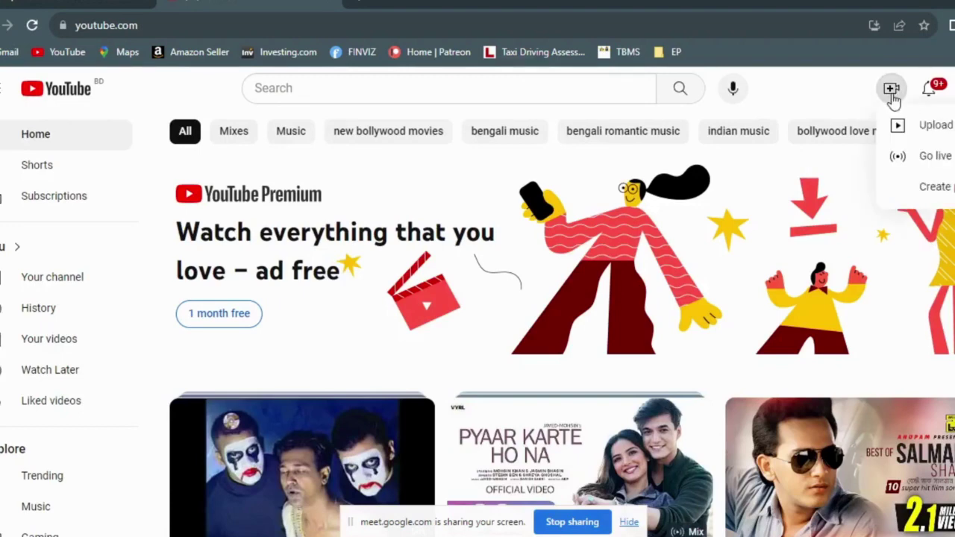
{"action": "left_click", "coordinate": [948, 132]}
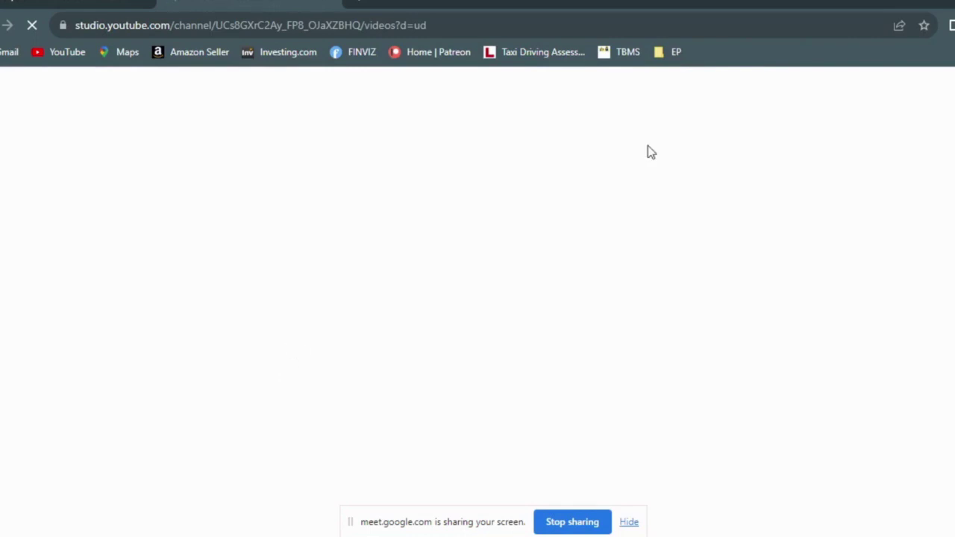
Minimise the browser windows and open the New Volume (D:) drive in File Explorer
{"action": "left_click", "coordinate": [934, 3]}
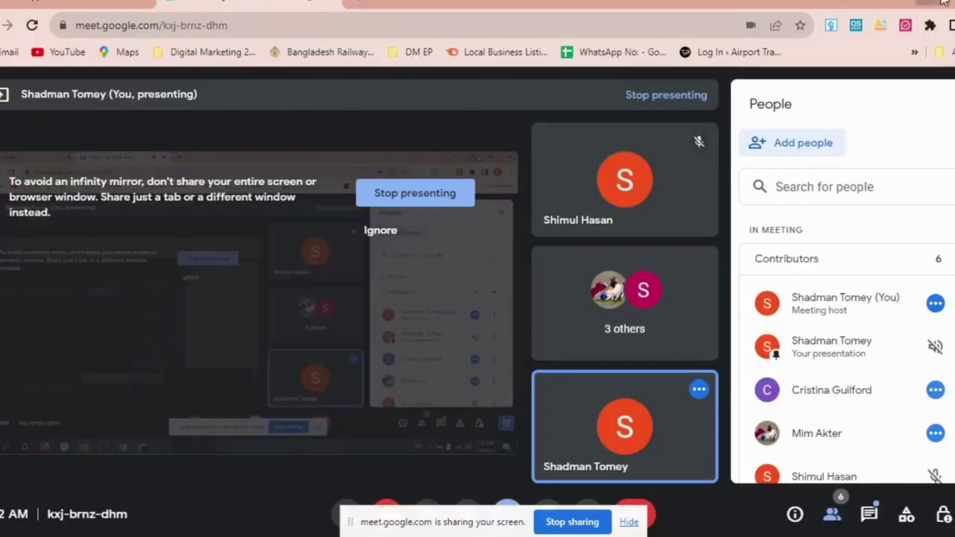
{"action": "left_click", "coordinate": [943, 3]}
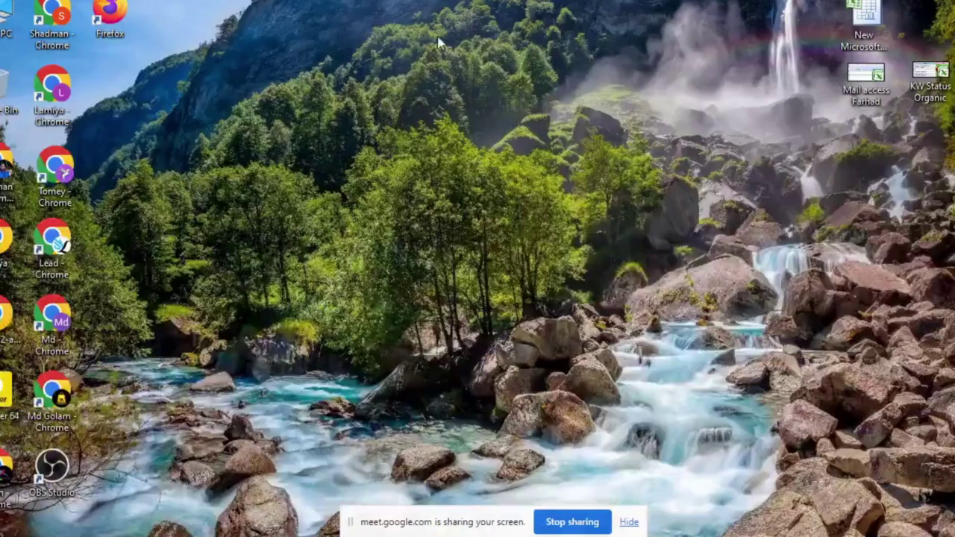
{"action": "double_click", "coordinate": [4, 16]}
{"action": "left_click", "coordinate": [409, 187]}
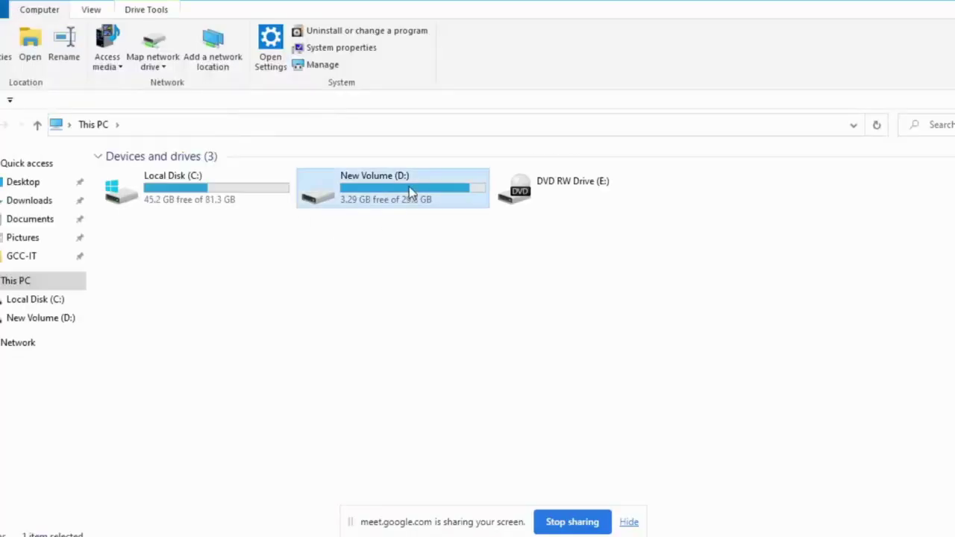
{"action": "double_click", "coordinate": [409, 190]}
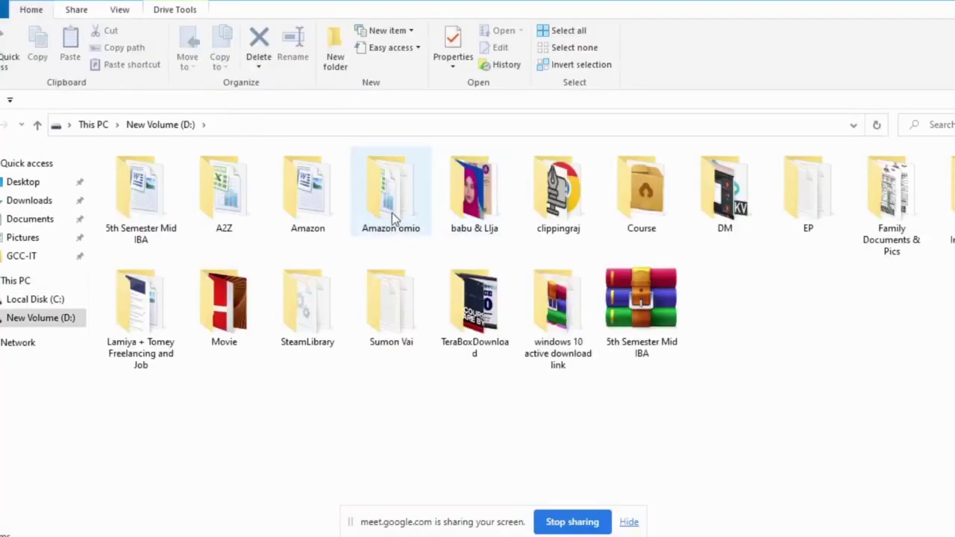
Open the Tags text file from the client's folder on the D: drive and minimise it
{"action": "double_click", "coordinate": [392, 214]}
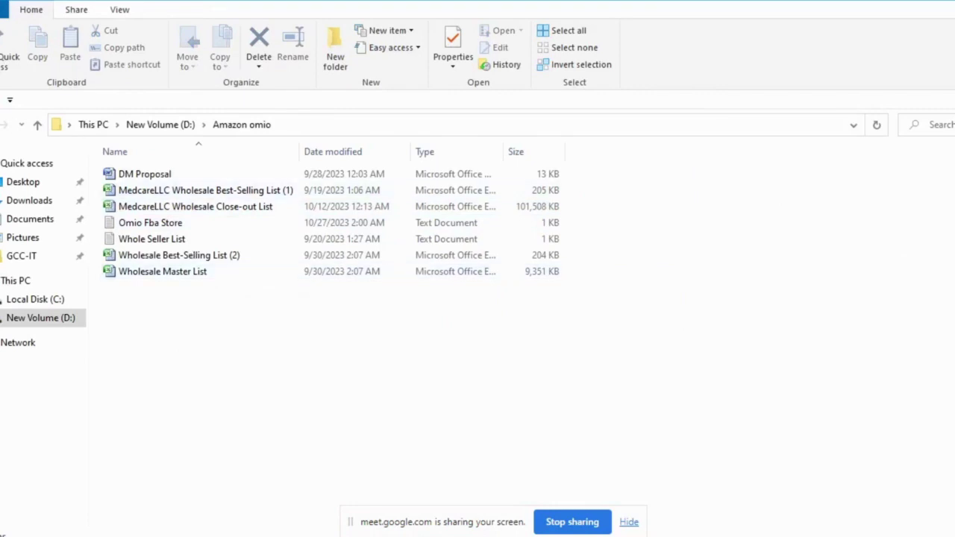
{"action": "left_click", "coordinate": [3, 124]}
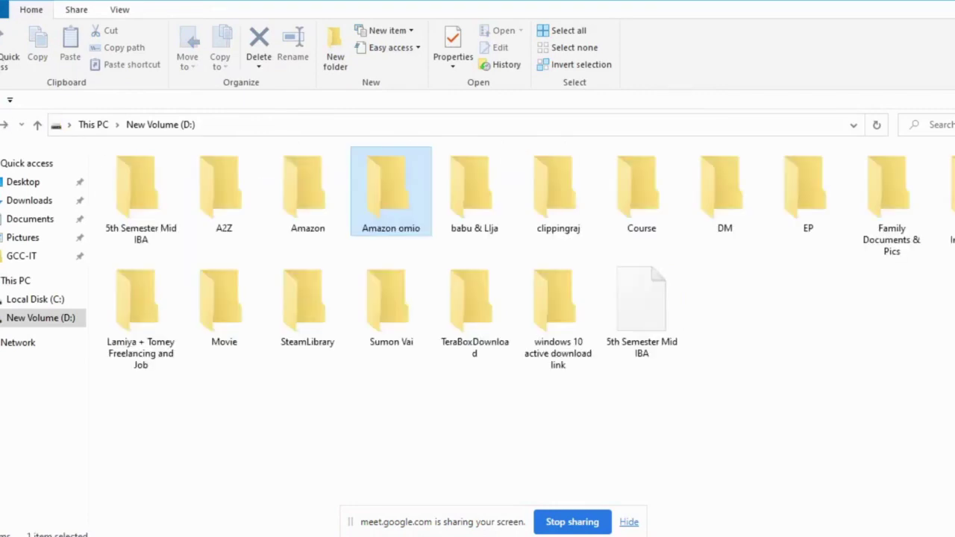
{"action": "left_click", "coordinate": [390, 345]}
{"action": "double_click", "coordinate": [390, 345]}
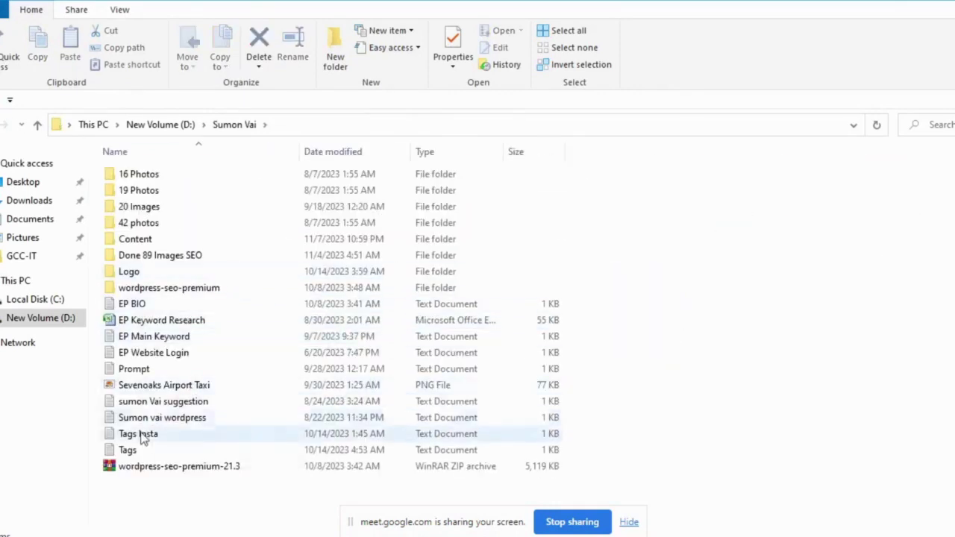
{"action": "double_click", "coordinate": [129, 451]}
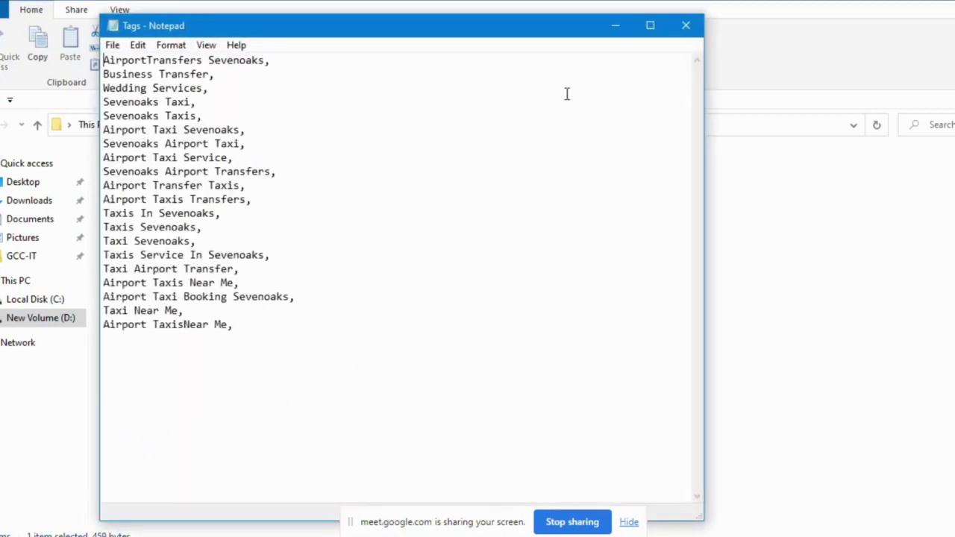
{"action": "left_click", "coordinate": [615, 25]}
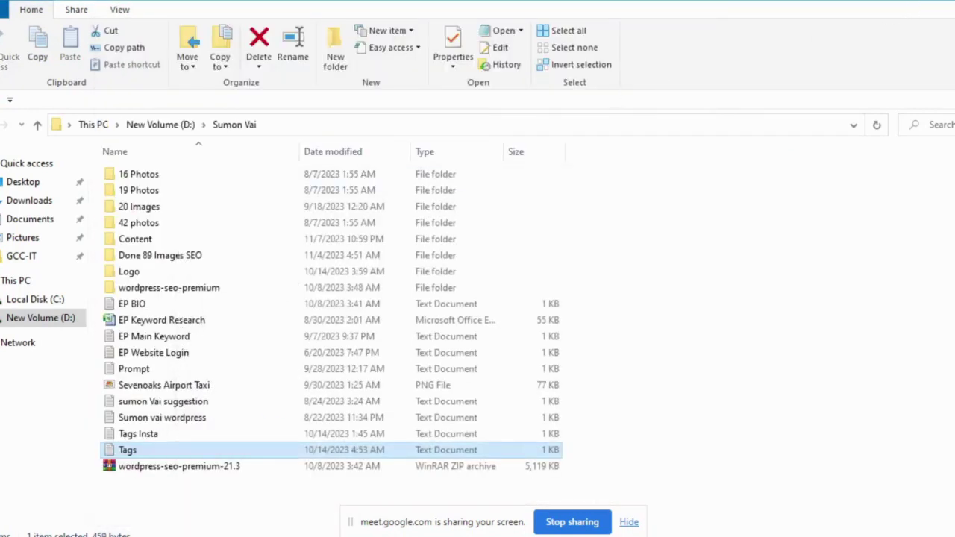
Return to YouTube Studio and upload the Executive Plus Airport Transfers (2) video from the Downloads folder
{"action": "key", "text": "super+d"}
{"action": "key", "text": "alt+Tab"}
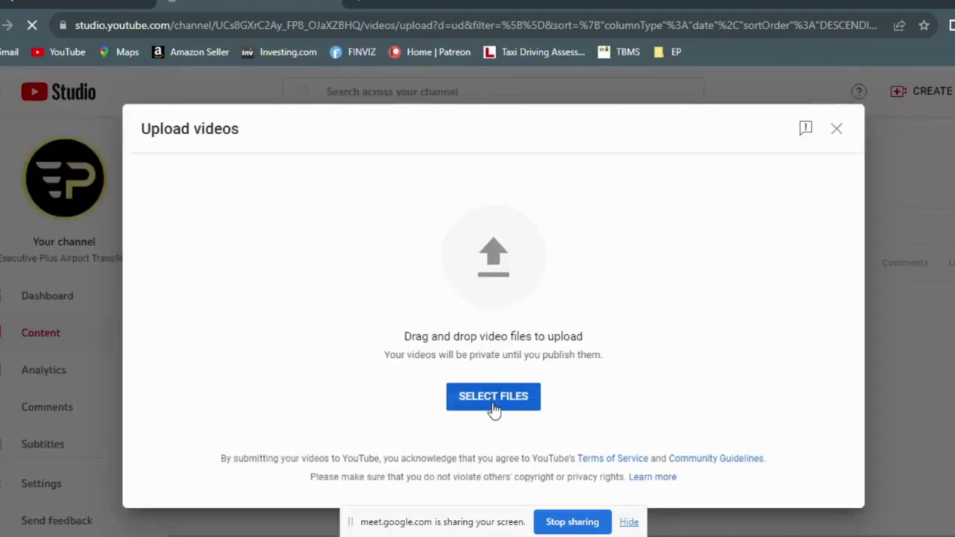
{"action": "left_click", "coordinate": [495, 403]}
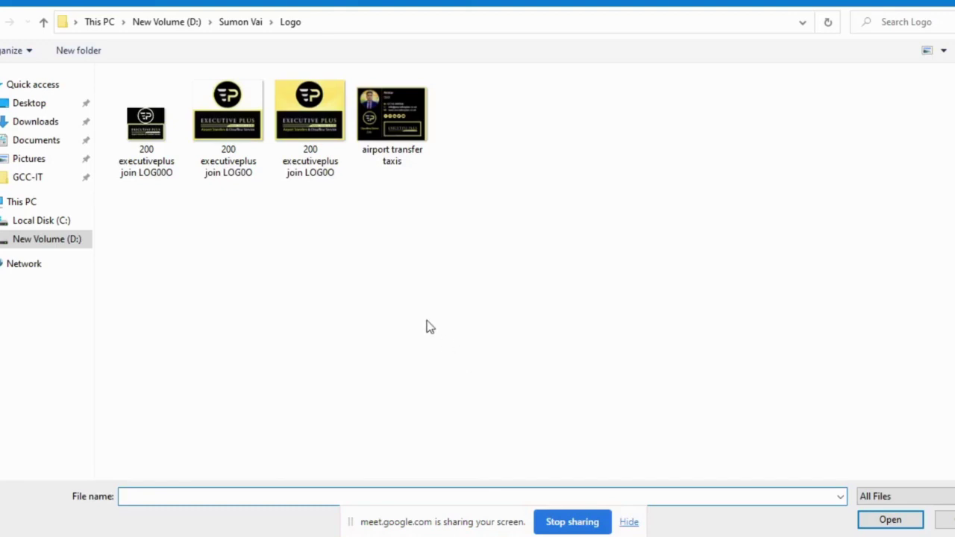
{"action": "left_click", "coordinate": [58, 243]}
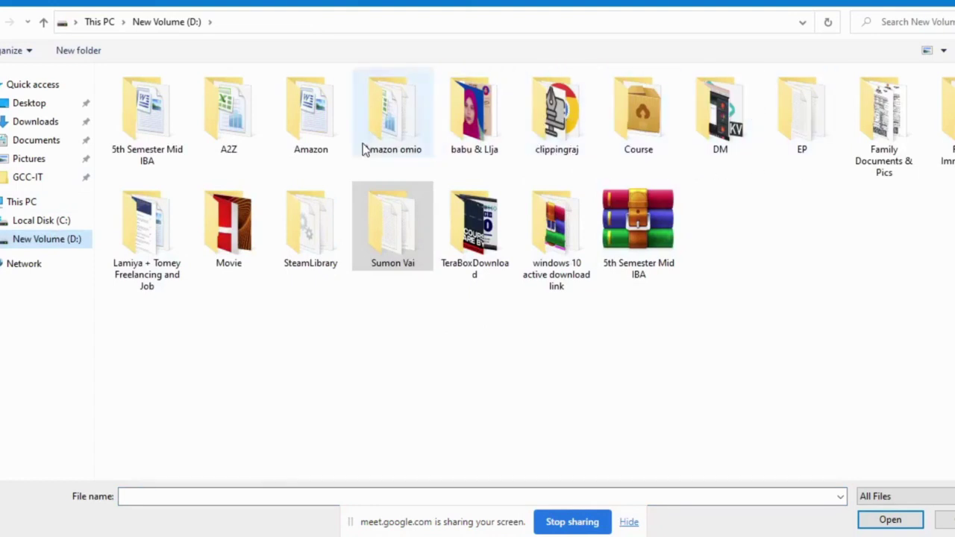
{"action": "left_click", "coordinate": [23, 124]}
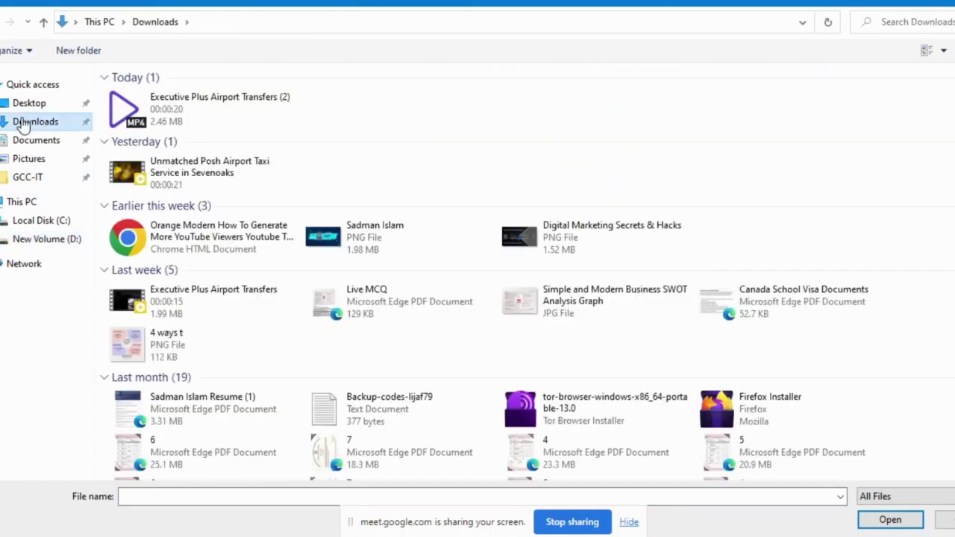
{"action": "left_click", "coordinate": [212, 118]}
{"action": "double_click", "coordinate": [213, 120]}
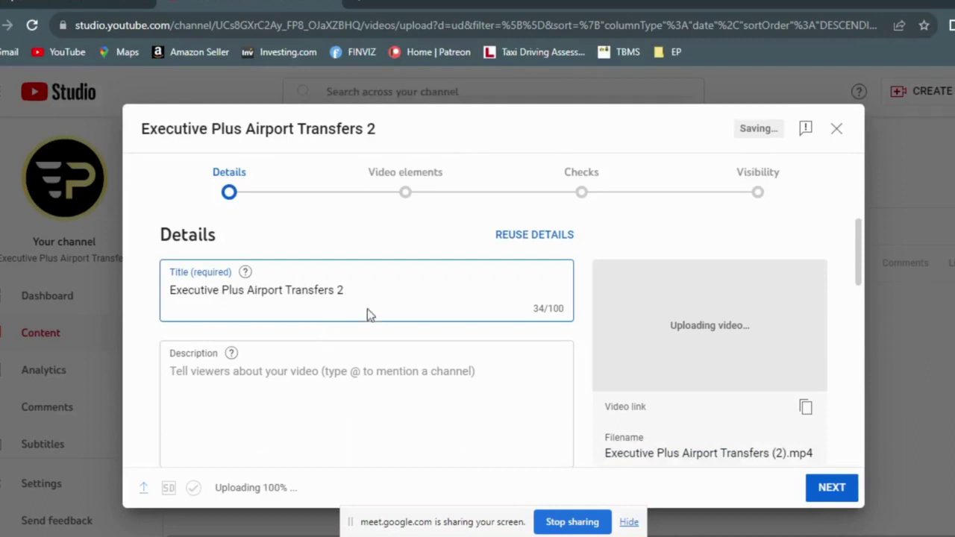
Shorten the video title to Executive Plus Airport Transfers and place the cursor in the empty description
{"action": "left_click", "coordinate": [362, 291]}
{"action": "key", "text": "BackSpace"}
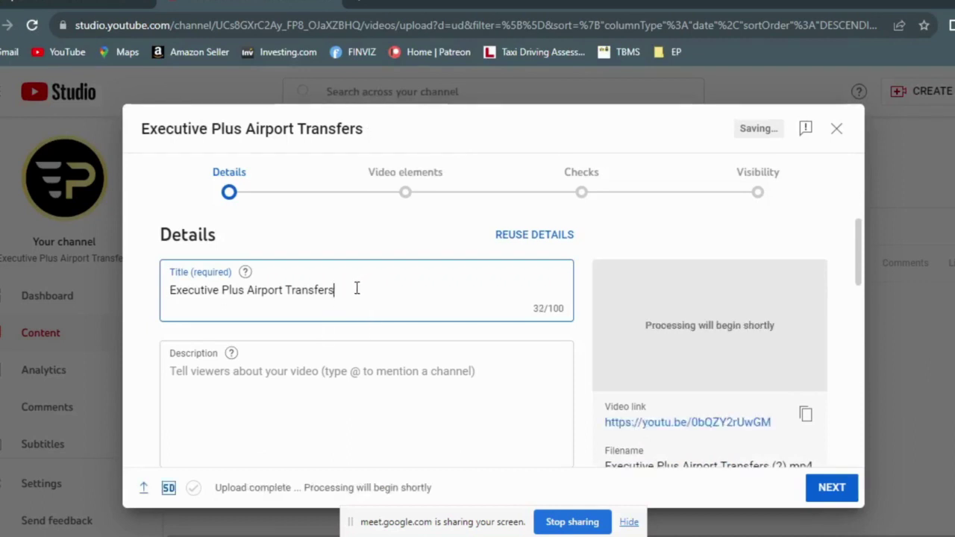
{"action": "left_click", "coordinate": [356, 344]}
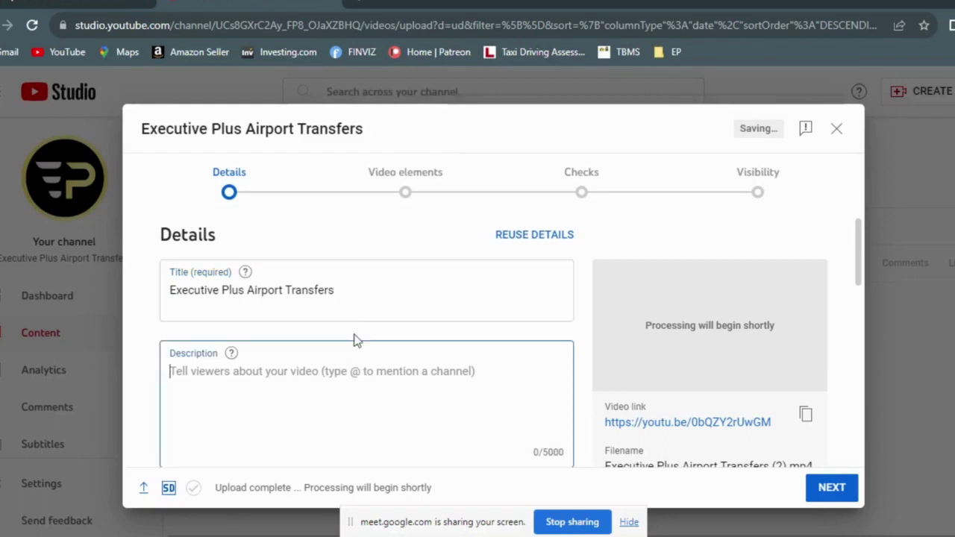
{"action": "left_click", "coordinate": [360, 297]}
{"action": "left_click", "coordinate": [326, 424]}
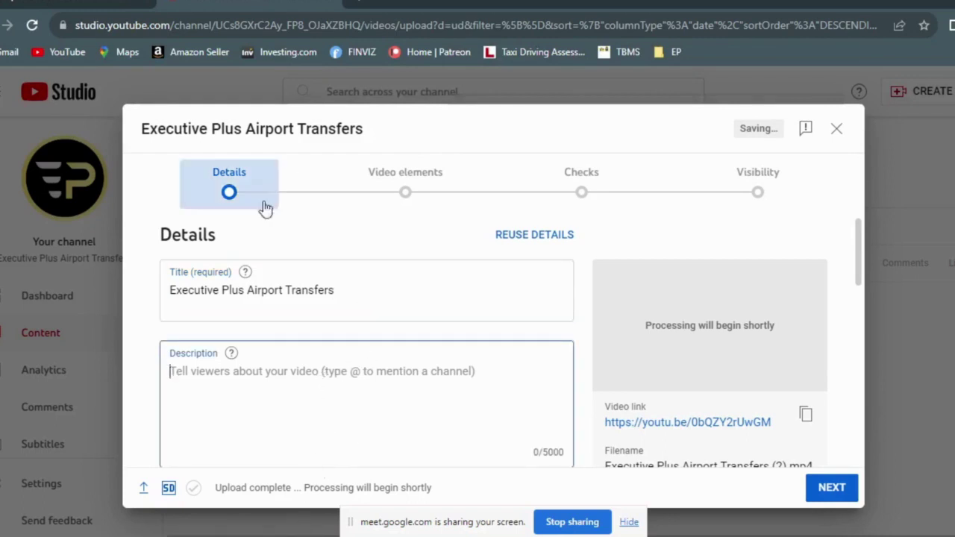
Copy the full Services page text from executiveplus.co.uk, from the Premier Airport Transfers heading to the closing paragraph
{"action": "left_click", "coordinate": [136, 2]}
{"action": "mouse_move", "coordinate": [559, 135]}
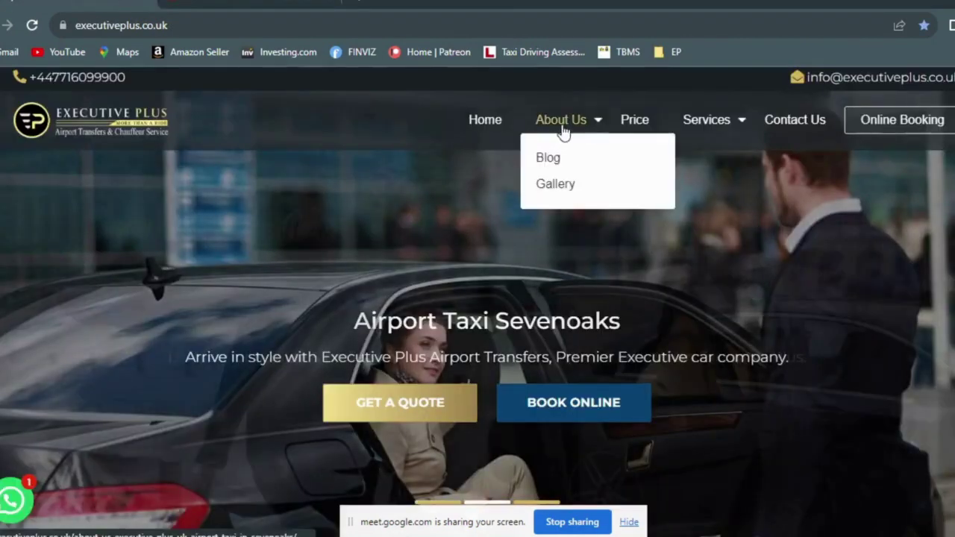
{"action": "mouse_move", "coordinate": [671, 127]}
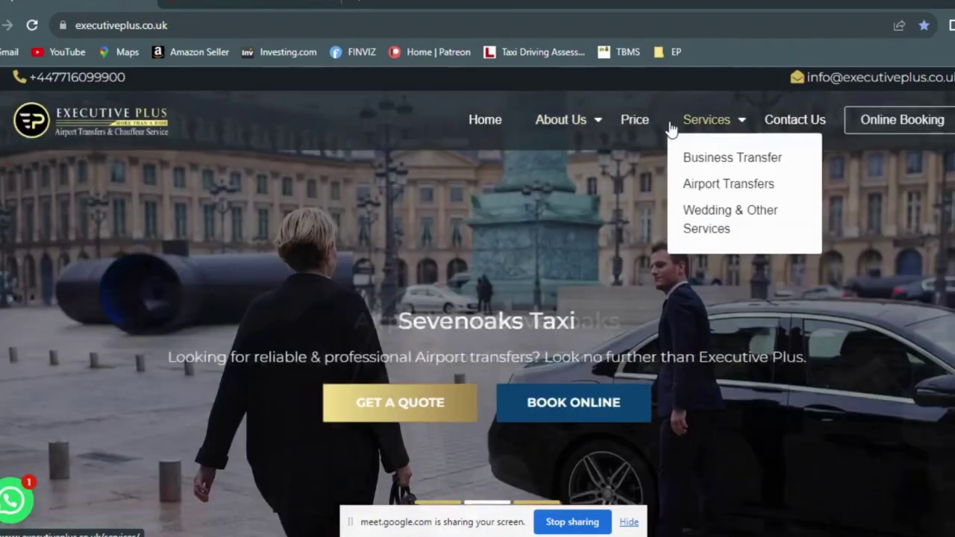
{"action": "left_click", "coordinate": [709, 127]}
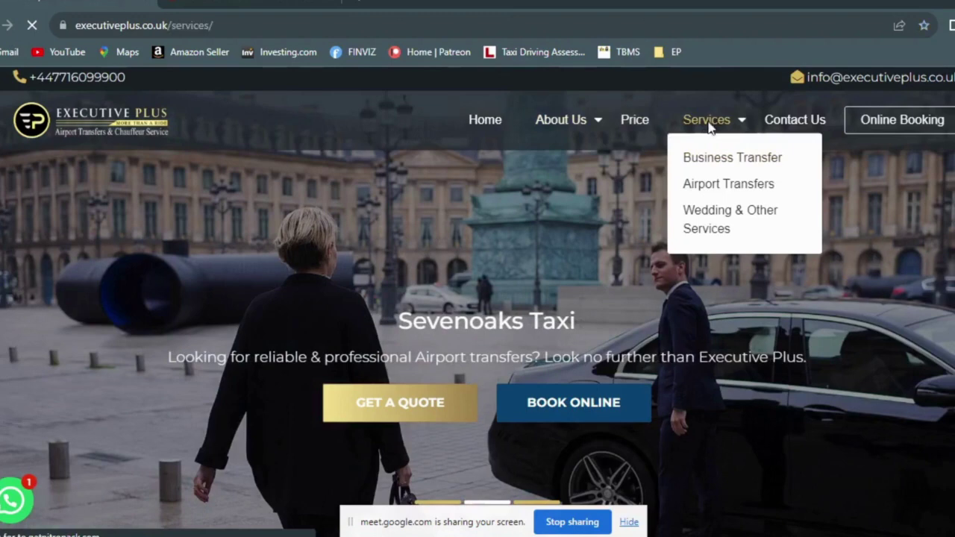
{"action": "scroll", "coordinate": [447, 351], "scroll_direction": "down", "scroll_amount": 2}
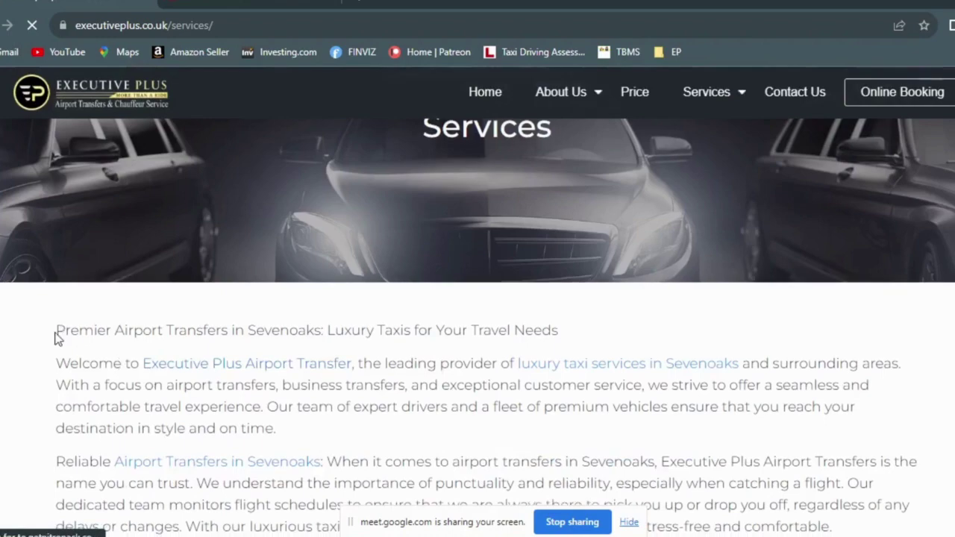
{"action": "left_click_drag", "start_coordinate": [56, 337], "coordinate": [778, 164]}
{"action": "right_click", "coordinate": [776, 164]}
{"action": "left_click", "coordinate": [701, 167]}
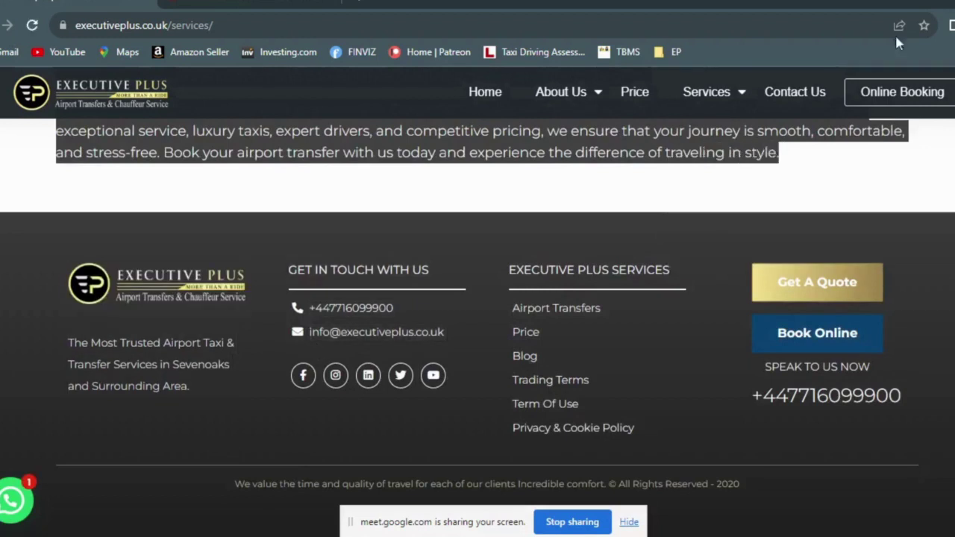
Go back to the YouTube Studio upload and paste the copied Services text as the video description
{"action": "key", "text": "super+d"}
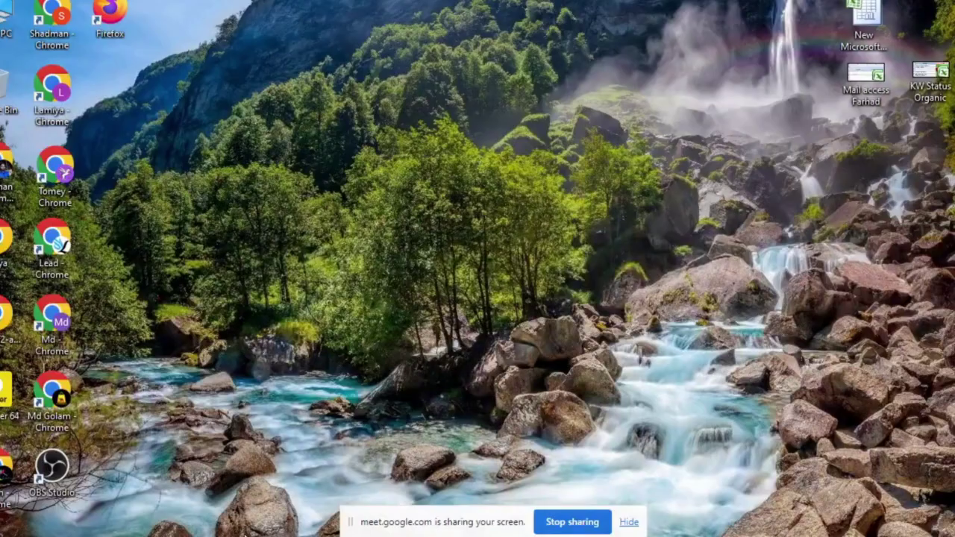
{"action": "key", "text": "super+d"}
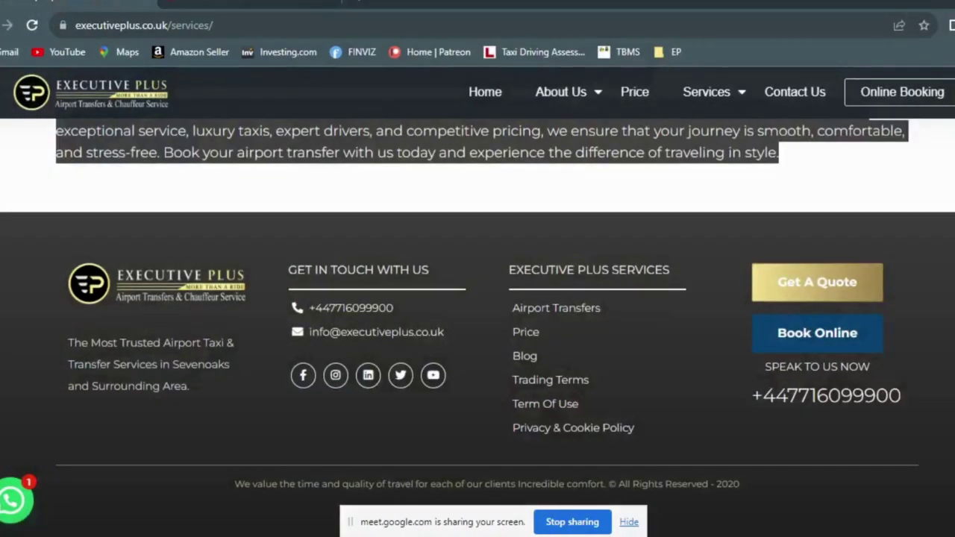
{"action": "key", "text": "ctrl+Tab"}
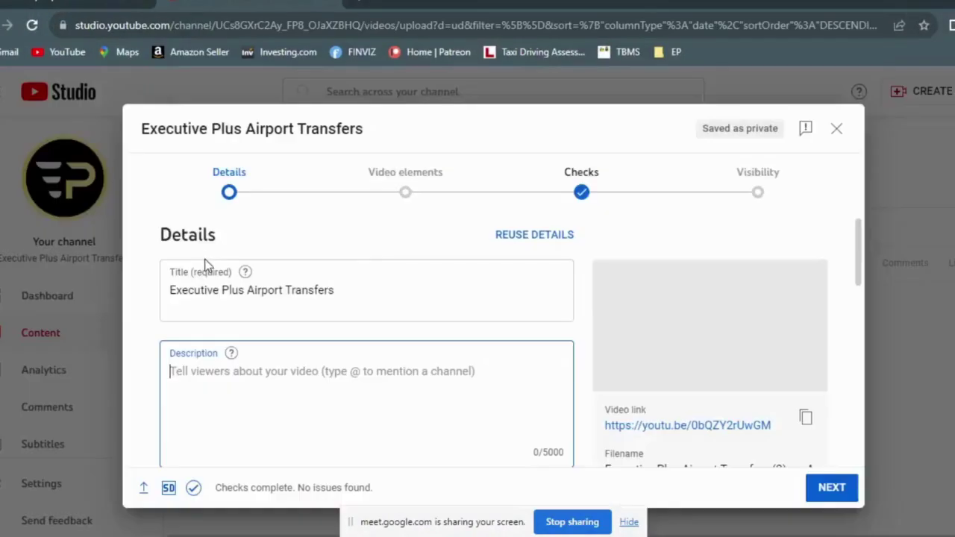
{"action": "right_click", "coordinate": [232, 399]}
{"action": "left_click", "coordinate": [267, 293]}
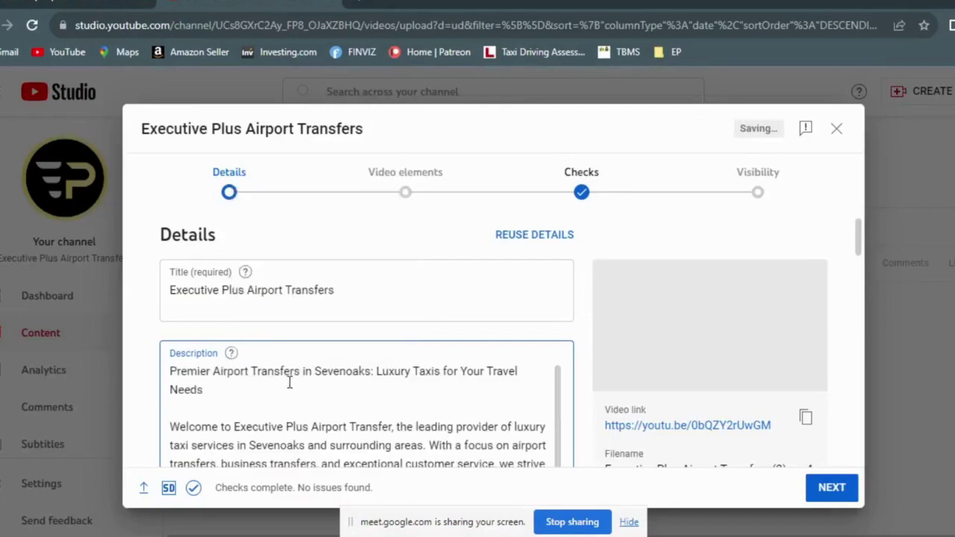
Upload the airport transfer taxis image from the Logo folder on New Volume (D:) as the video's thumbnail
{"action": "scroll", "coordinate": [291, 380], "scroll_direction": "down", "scroll_amount": 3}
{"action": "scroll", "coordinate": [293, 414], "scroll_direction": "down", "scroll_amount": 10}
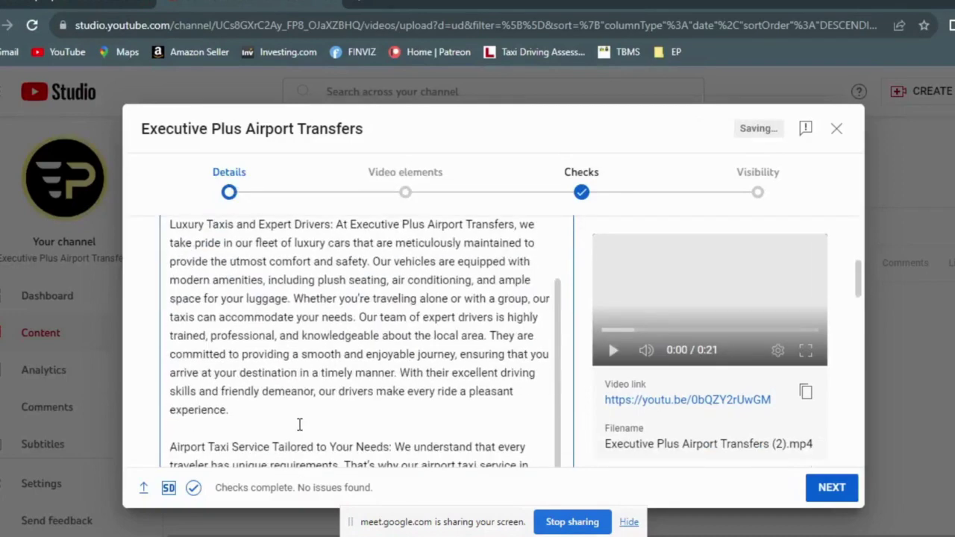
{"action": "scroll", "coordinate": [306, 411], "scroll_direction": "down", "scroll_amount": 5}
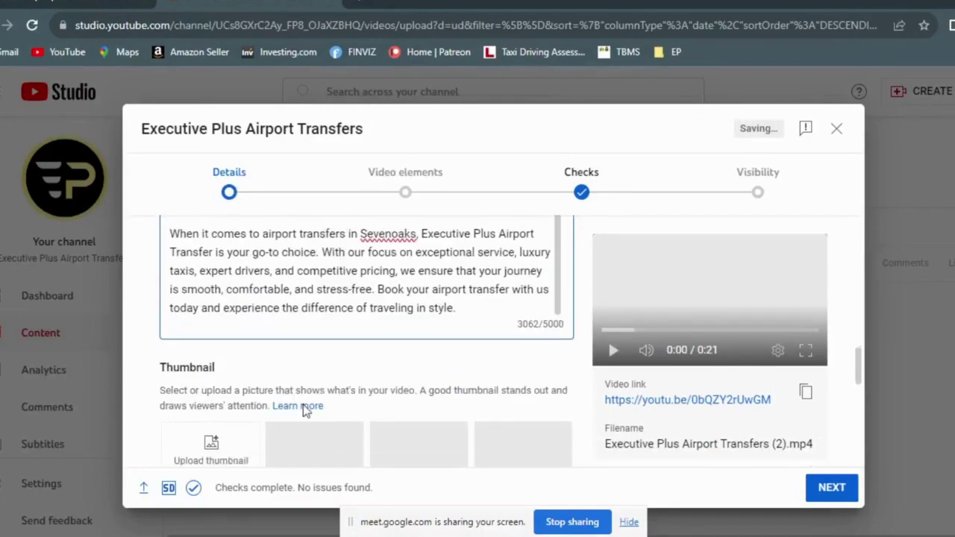
{"action": "left_click", "coordinate": [211, 336]}
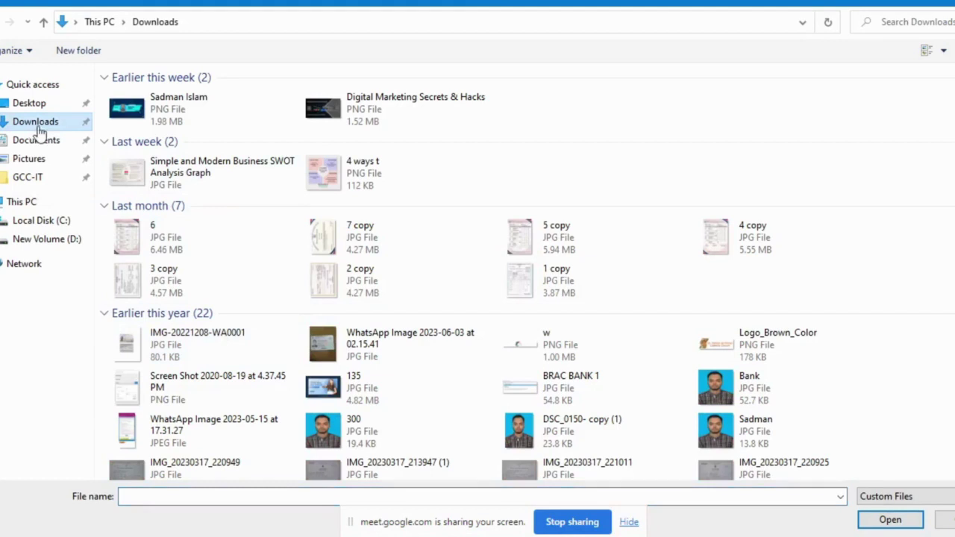
{"action": "left_click", "coordinate": [35, 246]}
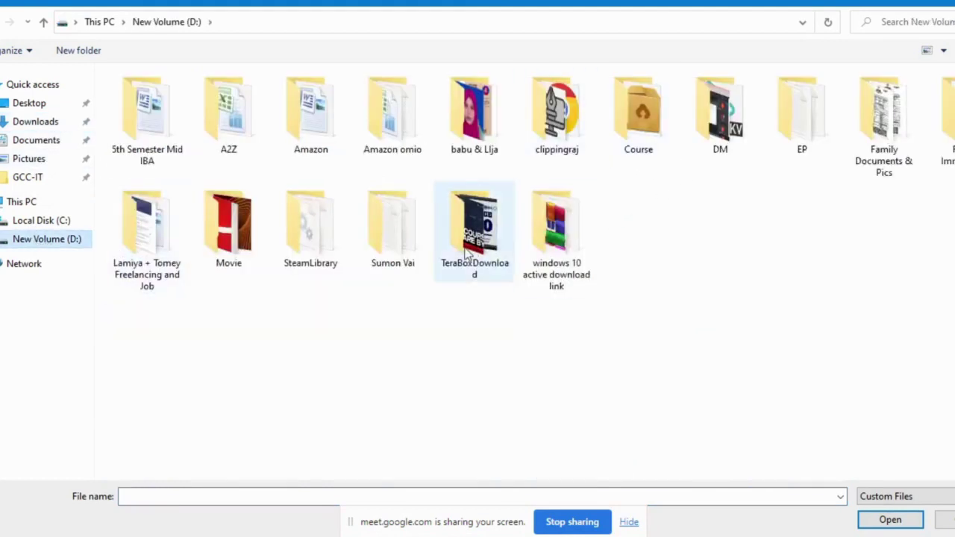
{"action": "double_click", "coordinate": [401, 247]}
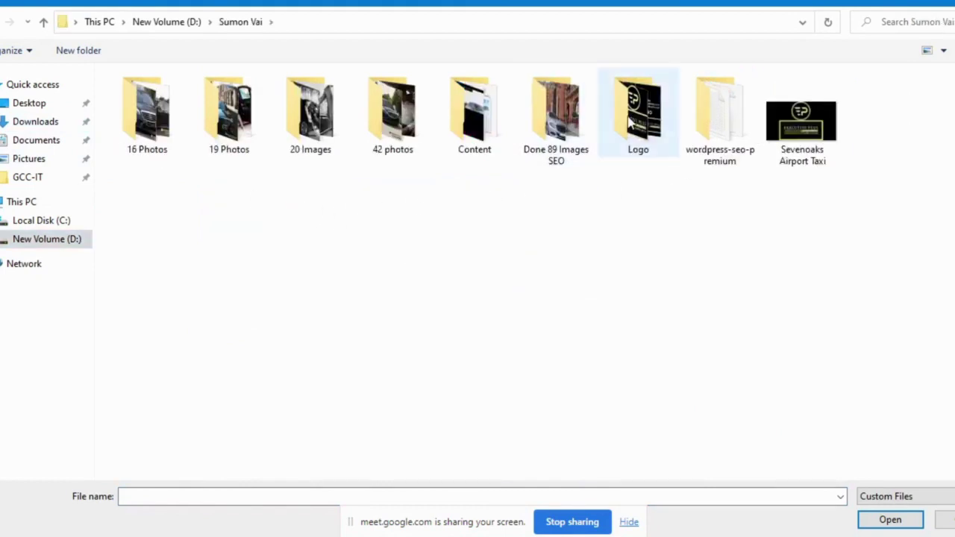
{"action": "double_click", "coordinate": [633, 119]}
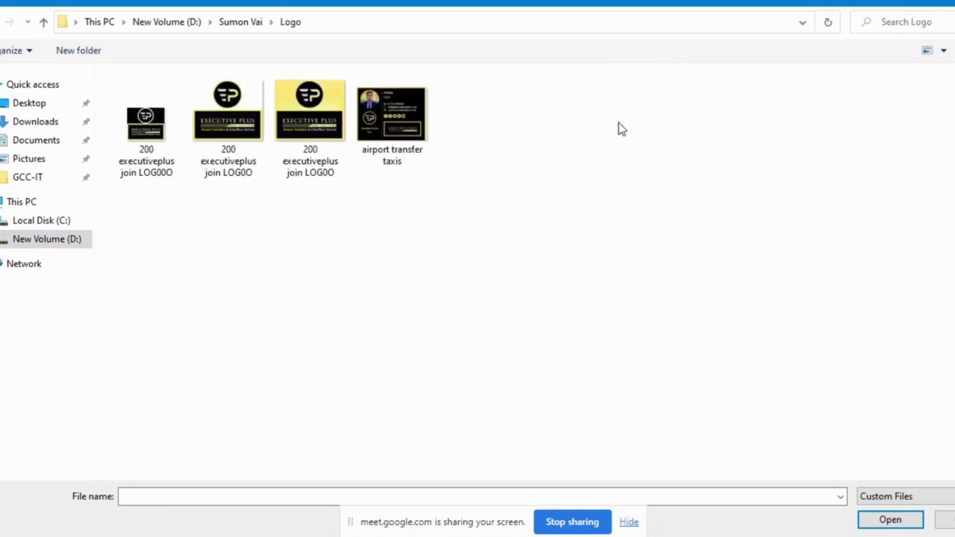
{"action": "double_click", "coordinate": [388, 110]}
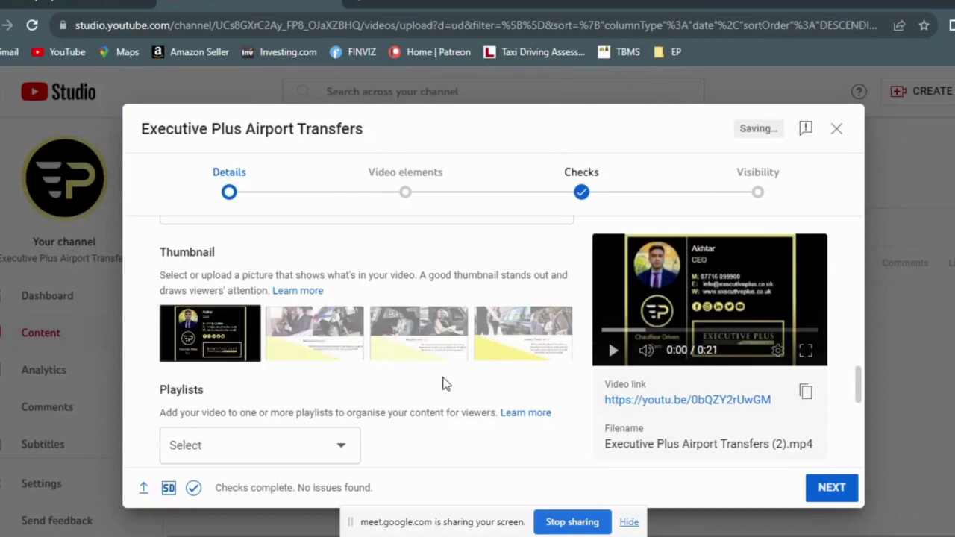
Set the video's audience to Yes, it's 'Made for Kids'
{"action": "scroll", "coordinate": [331, 406], "scroll_direction": "down", "scroll_amount": 3}
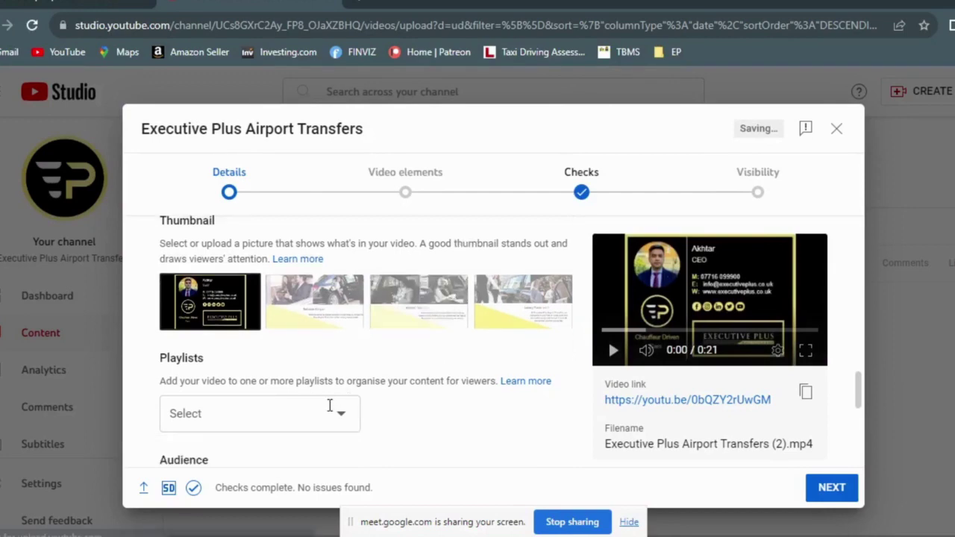
{"action": "scroll", "coordinate": [333, 465], "scroll_direction": "down", "scroll_amount": 2}
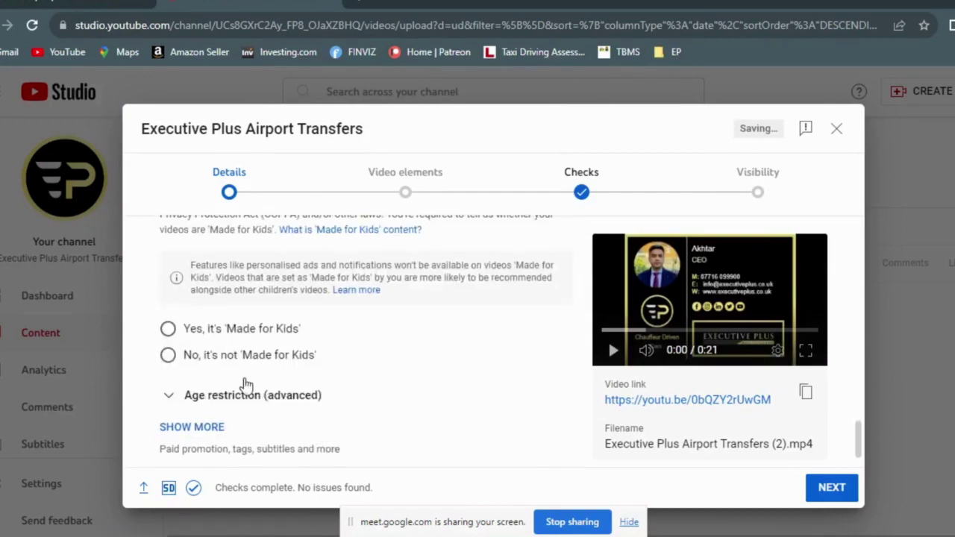
{"action": "left_click", "coordinate": [167, 329]}
{"action": "scroll", "coordinate": [309, 379], "scroll_direction": "down", "scroll_amount": 1}
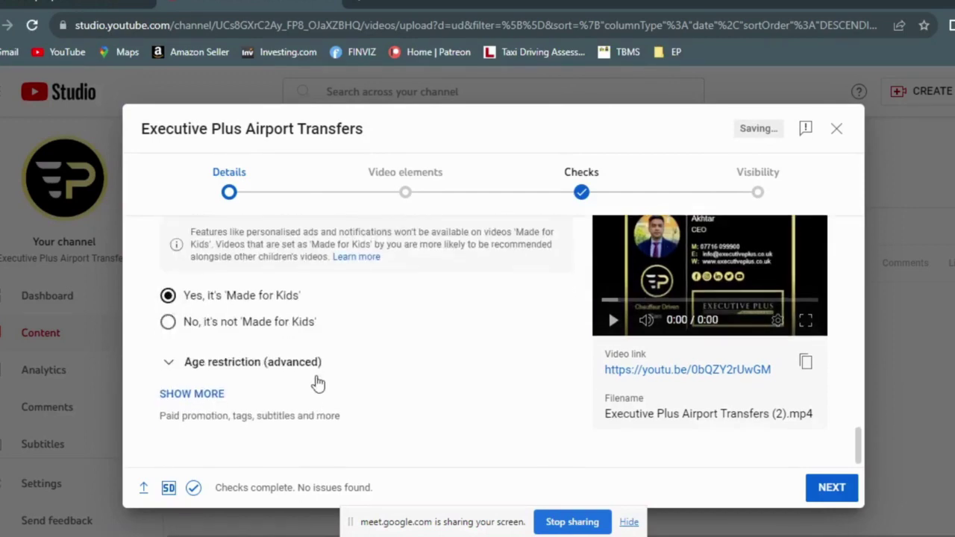
Expand the additional video settings as far as Tags, and copy the entire tag list from the Tags file in Notepad
{"action": "left_click", "coordinate": [213, 394]}
{"action": "scroll", "coordinate": [261, 392], "scroll_direction": "down", "scroll_amount": 1}
{"action": "scroll", "coordinate": [276, 396], "scroll_direction": "down", "scroll_amount": 6}
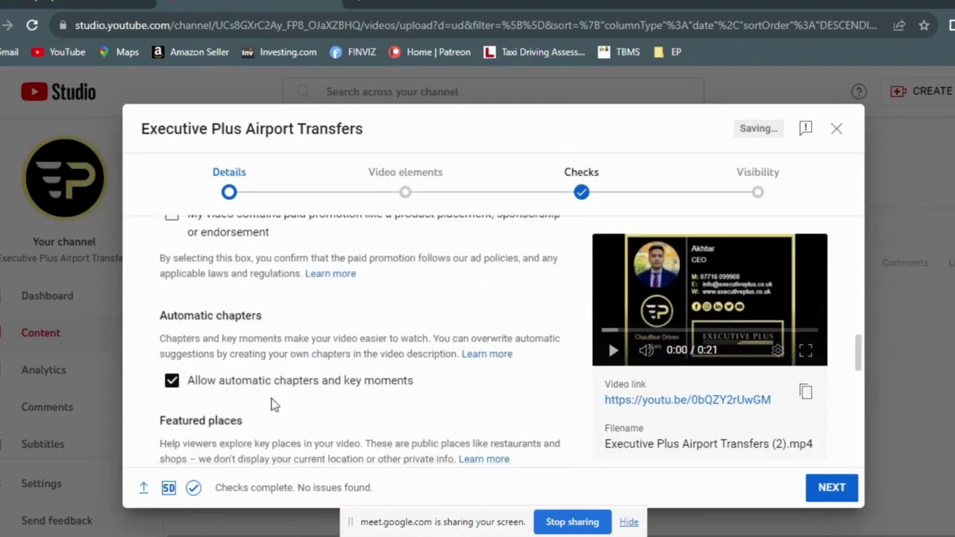
{"action": "scroll", "coordinate": [273, 412], "scroll_direction": "down", "scroll_amount": 2}
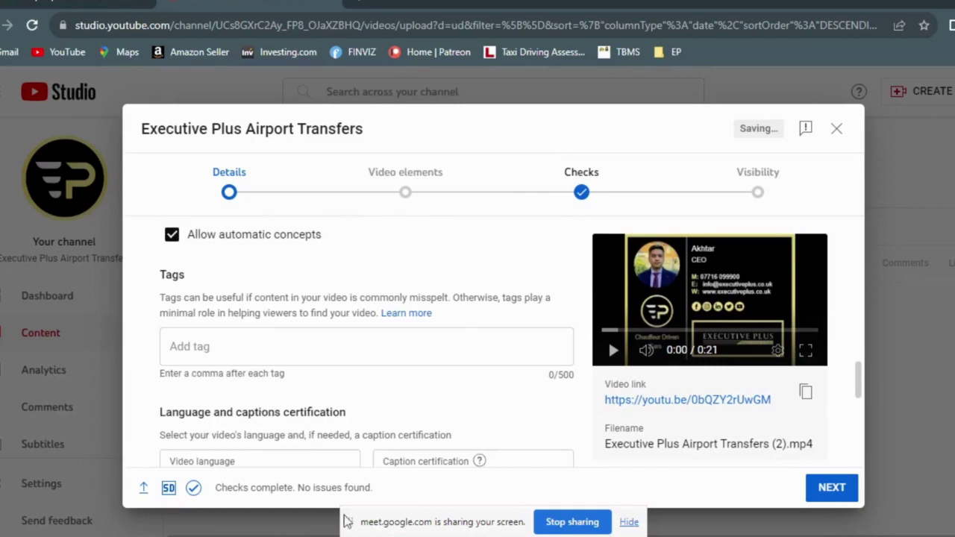
{"action": "key", "text": "alt+Tab"}
{"action": "left_click_drag", "start_coordinate": [270, 349], "coordinate": [104, 60]}
{"action": "right_click", "coordinate": [104, 59]}
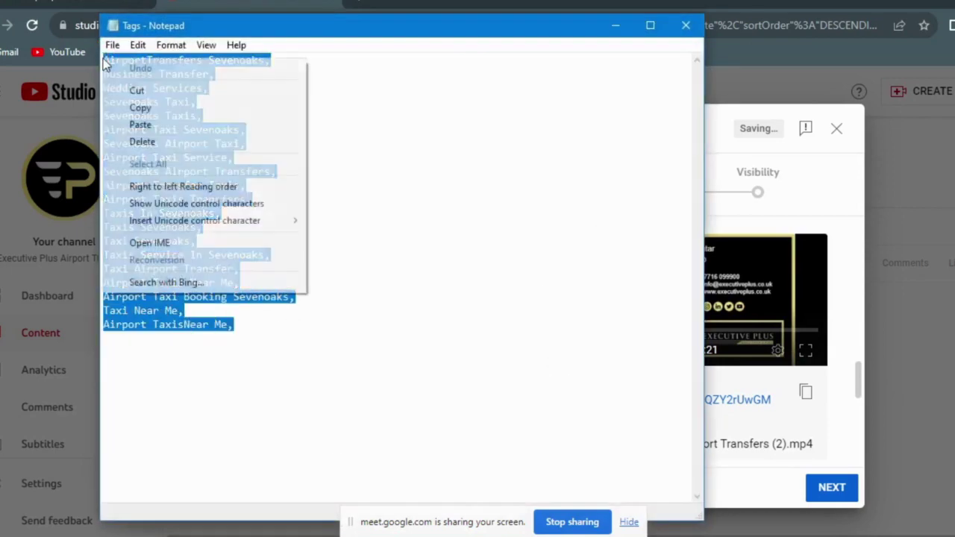
{"action": "left_click", "coordinate": [141, 107]}
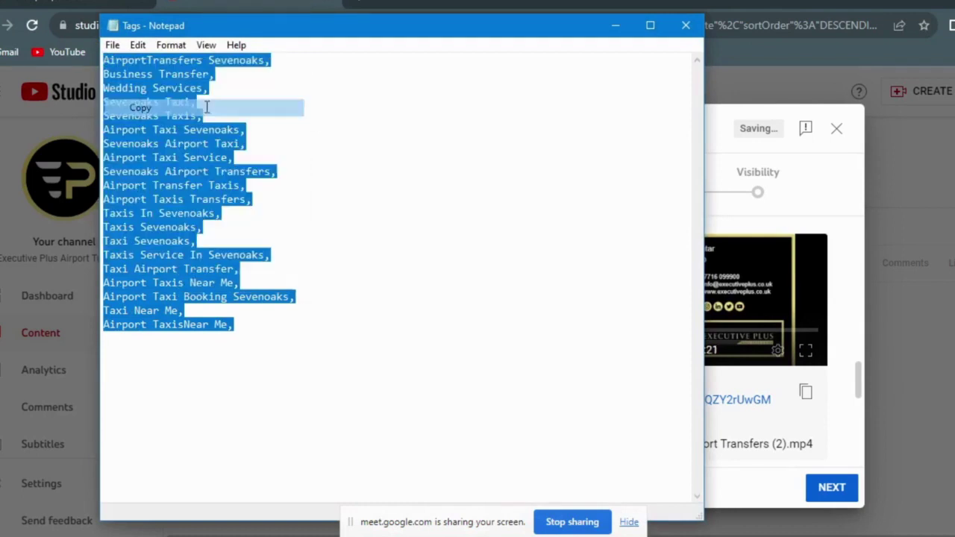
{"action": "left_click", "coordinate": [616, 25]}
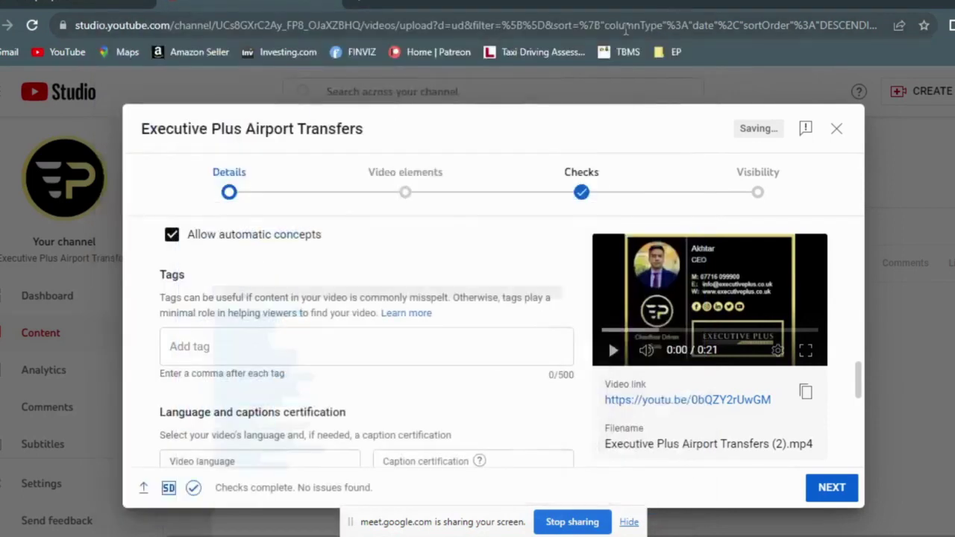
Paste the copied tag list, from AirportTransfers Sevenoaks to Airport TaxisNear Me, into the video's tags and check the entries
{"action": "right_click", "coordinate": [209, 350]}
{"action": "left_click", "coordinate": [257, 244]}
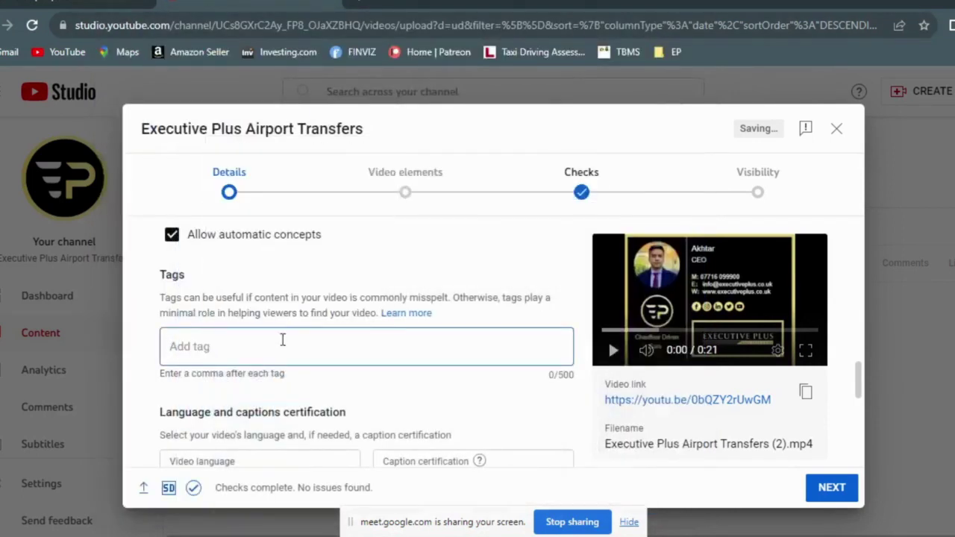
{"action": "scroll", "coordinate": [482, 410], "scroll_direction": "down", "scroll_amount": 3}
{"action": "scroll", "coordinate": [482, 410], "scroll_direction": "down", "scroll_amount": 2}
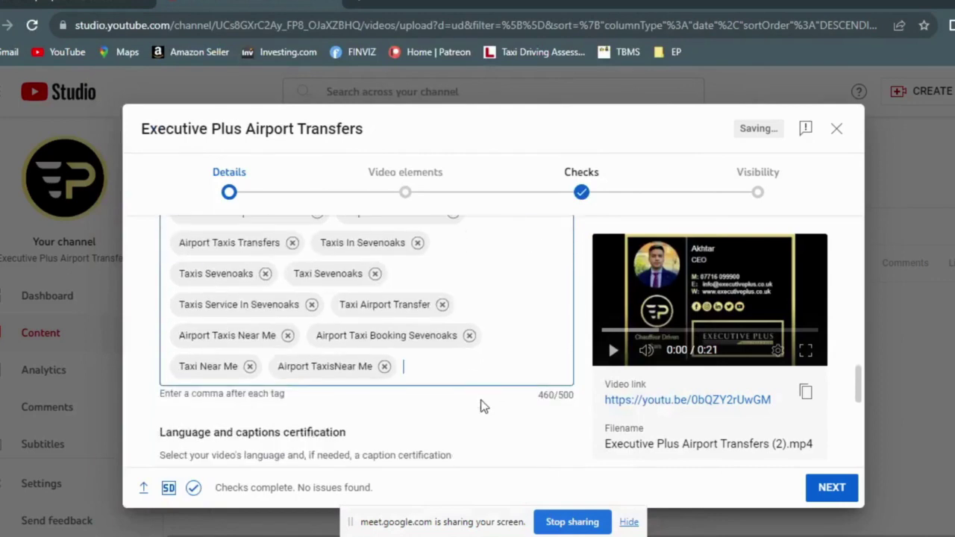
{"action": "scroll", "coordinate": [480, 365], "scroll_direction": "up", "scroll_amount": 4}
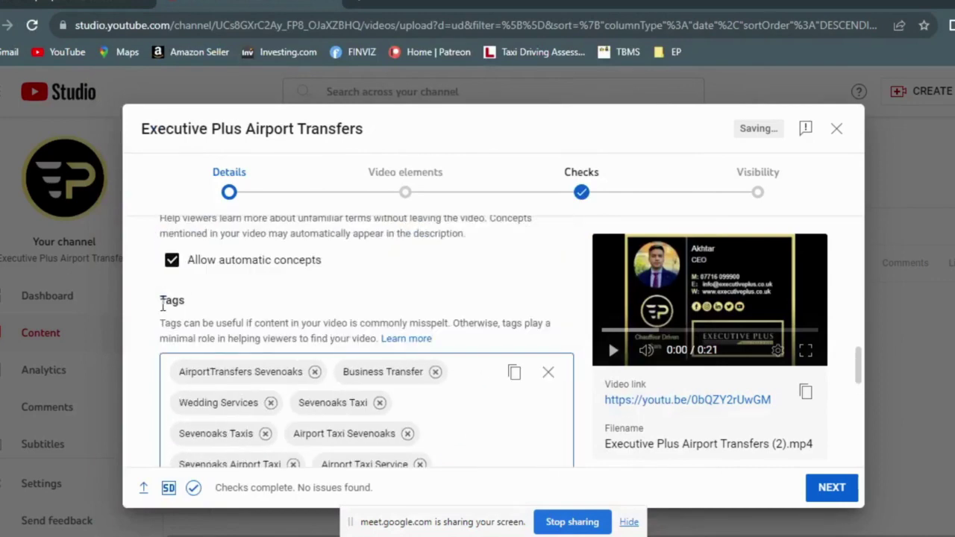
{"action": "double_click", "coordinate": [163, 302]}
{"action": "left_click", "coordinate": [465, 426]}
{"action": "scroll", "coordinate": [467, 437], "scroll_direction": "down", "scroll_amount": 1}
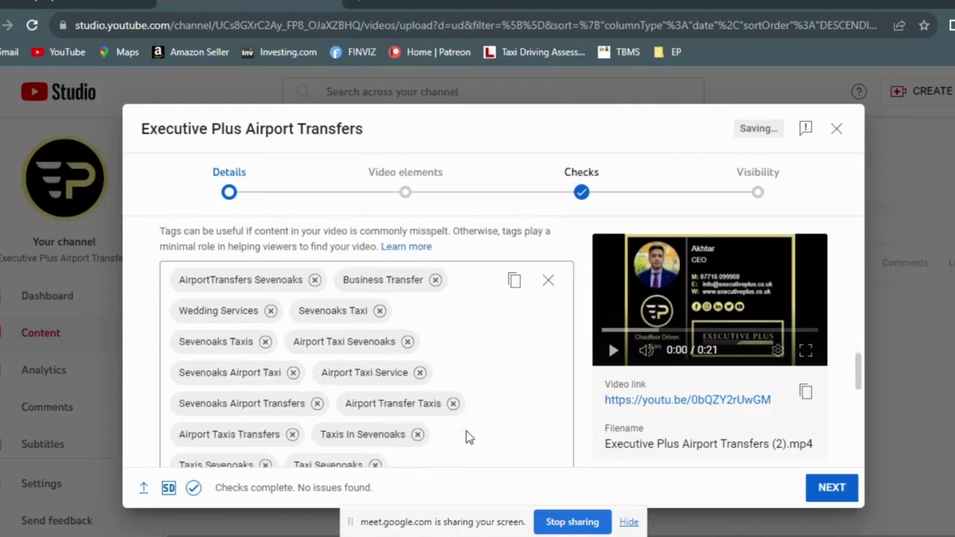
Set the video language to English
{"action": "scroll", "coordinate": [462, 432], "scroll_direction": "down", "scroll_amount": 5}
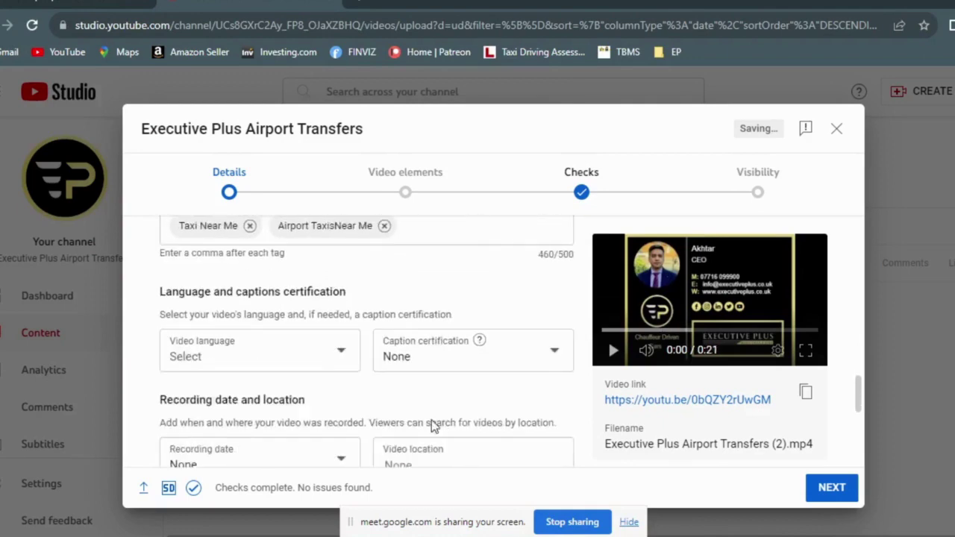
{"action": "left_click", "coordinate": [302, 344]}
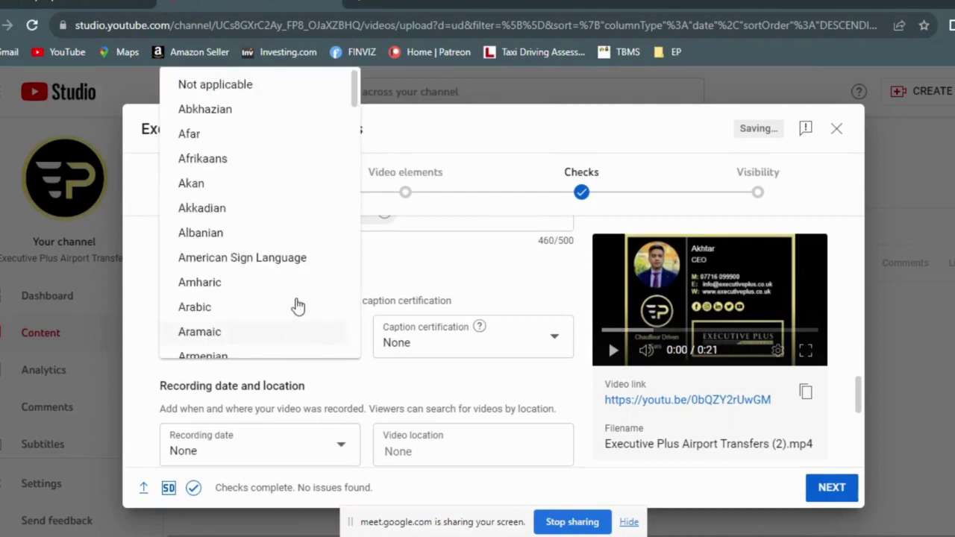
{"action": "scroll", "coordinate": [276, 246], "scroll_direction": "down", "scroll_amount": 3}
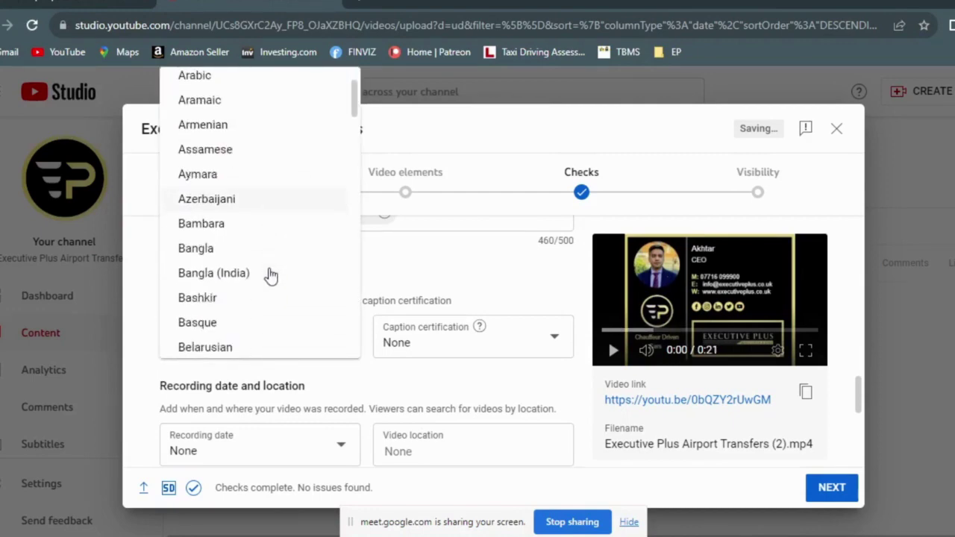
{"action": "scroll", "coordinate": [270, 276], "scroll_direction": "down", "scroll_amount": 6}
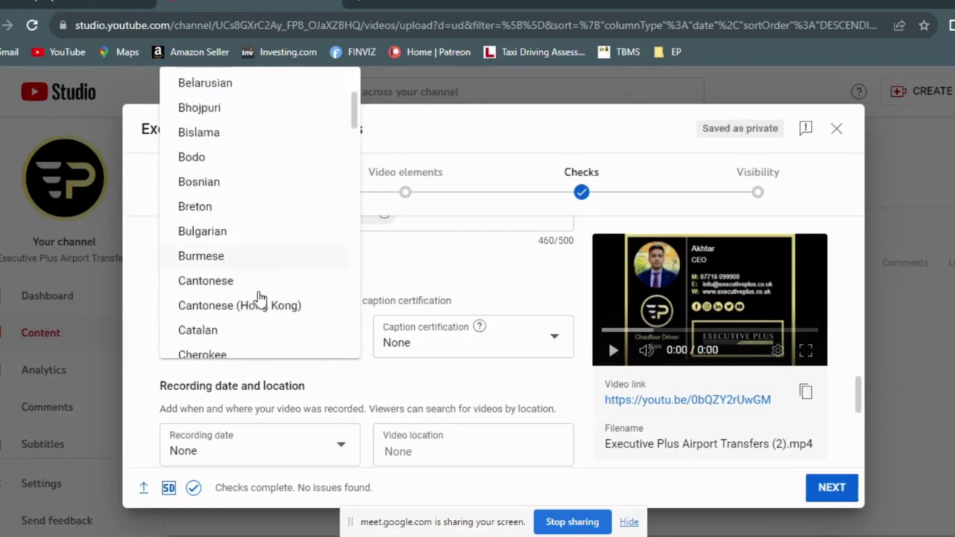
{"action": "scroll", "coordinate": [253, 306], "scroll_direction": "down", "scroll_amount": 8}
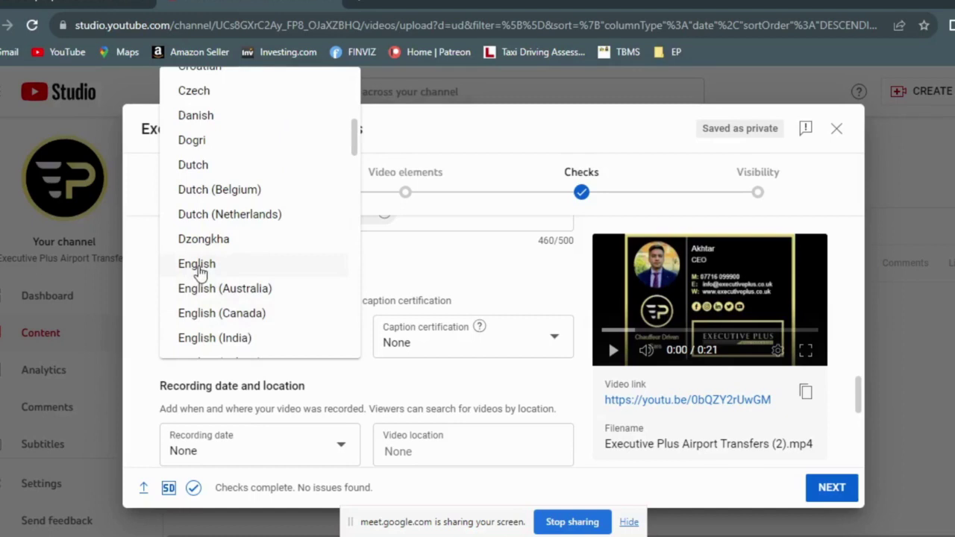
{"action": "left_click", "coordinate": [202, 272]}
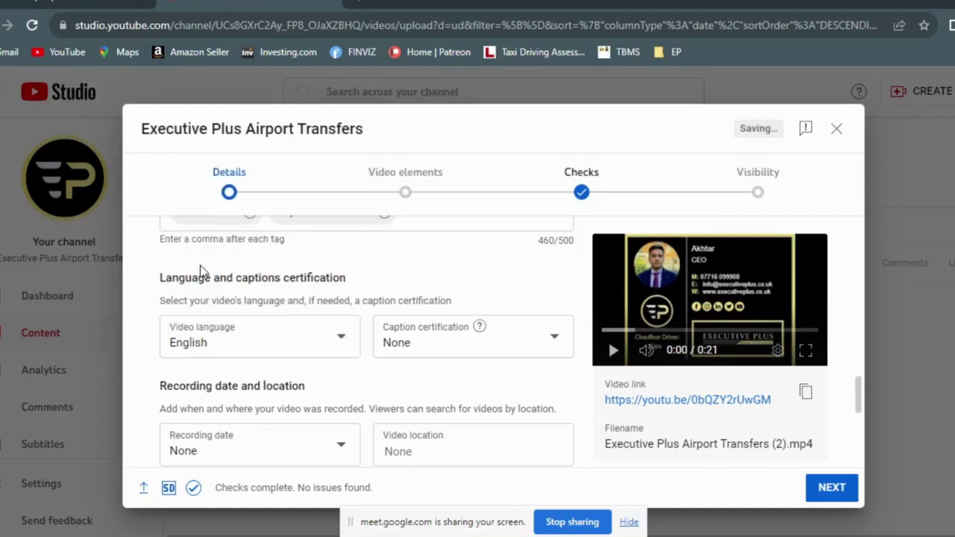
Set the recording date to 8 Nov 2023
{"action": "scroll", "coordinate": [314, 388], "scroll_direction": "down", "scroll_amount": 1}
{"action": "left_click", "coordinate": [313, 403]}
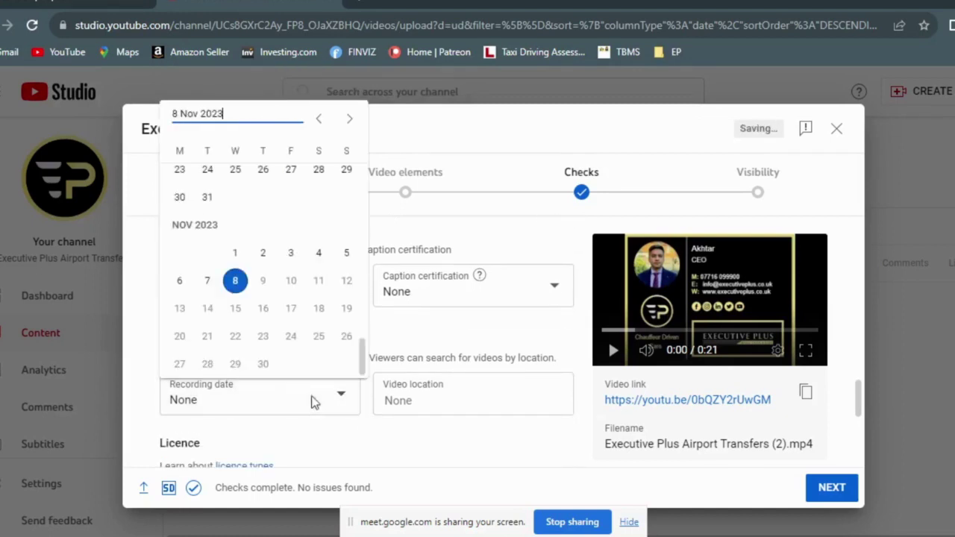
{"action": "left_click", "coordinate": [235, 281]}
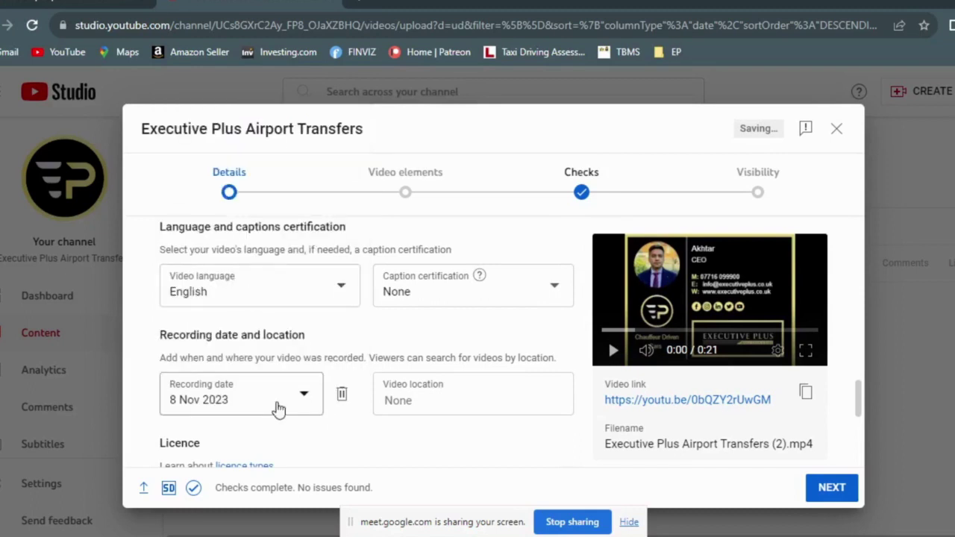
Review the video location, licence, Shorts remixing, category and comment settings, and recheck the tags and audience choice
{"action": "scroll", "coordinate": [321, 421], "scroll_direction": "down", "scroll_amount": 1}
{"action": "left_click", "coordinate": [433, 345]}
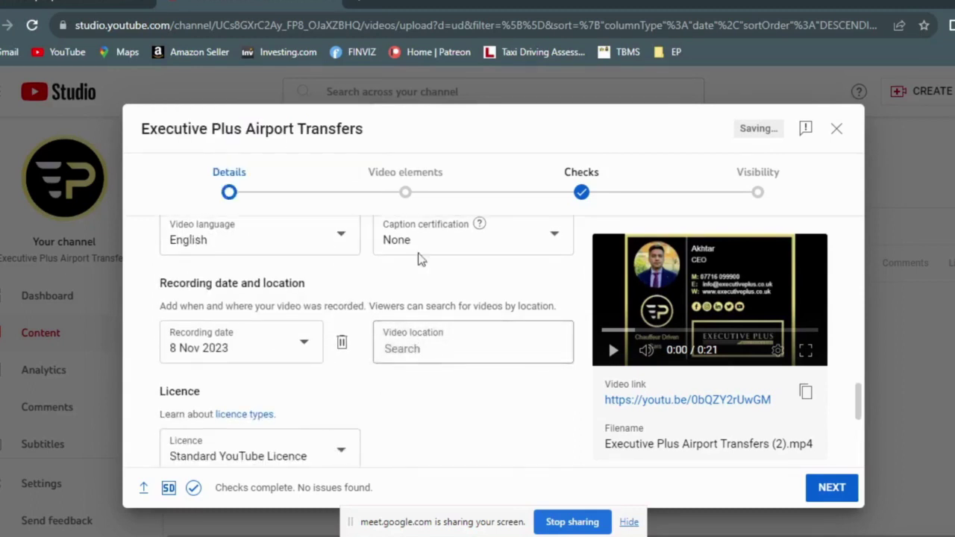
{"action": "scroll", "coordinate": [309, 369], "scroll_direction": "down", "scroll_amount": 3}
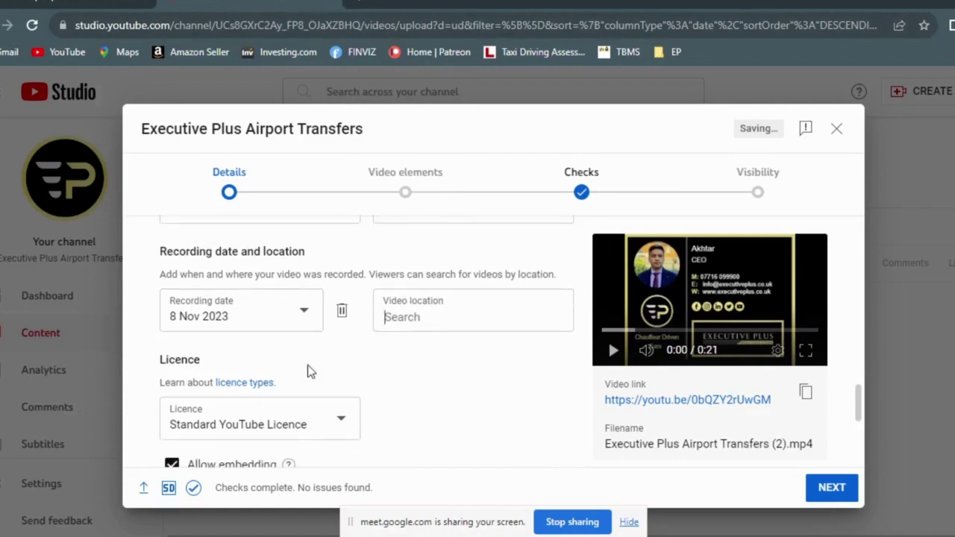
{"action": "scroll", "coordinate": [377, 355], "scroll_direction": "down", "scroll_amount": 3}
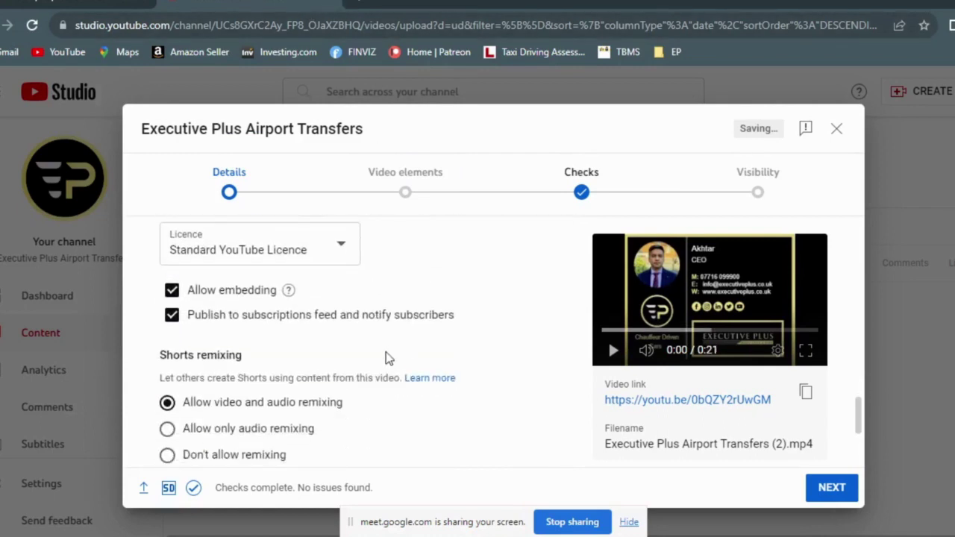
{"action": "scroll", "coordinate": [379, 355], "scroll_direction": "down", "scroll_amount": 6}
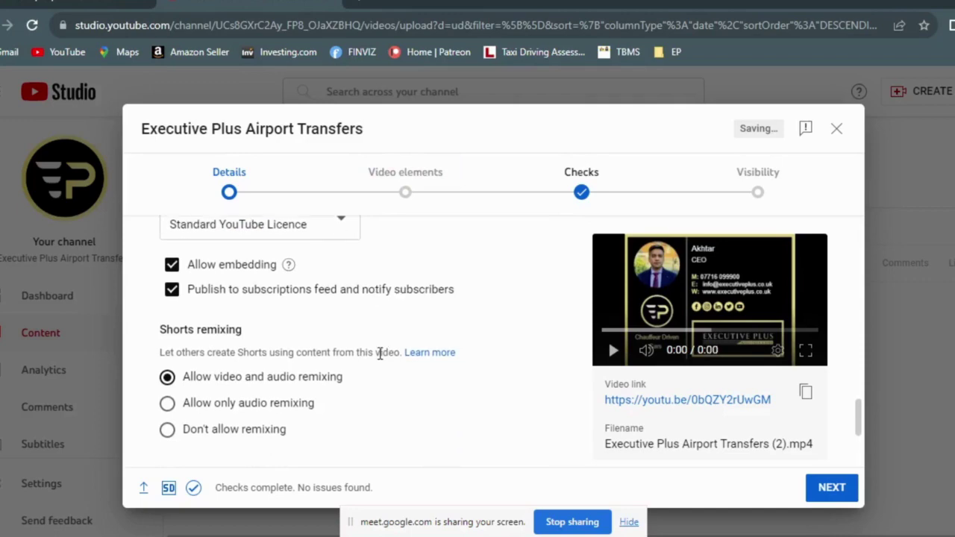
{"action": "scroll", "coordinate": [348, 382], "scroll_direction": "down", "scroll_amount": 7}
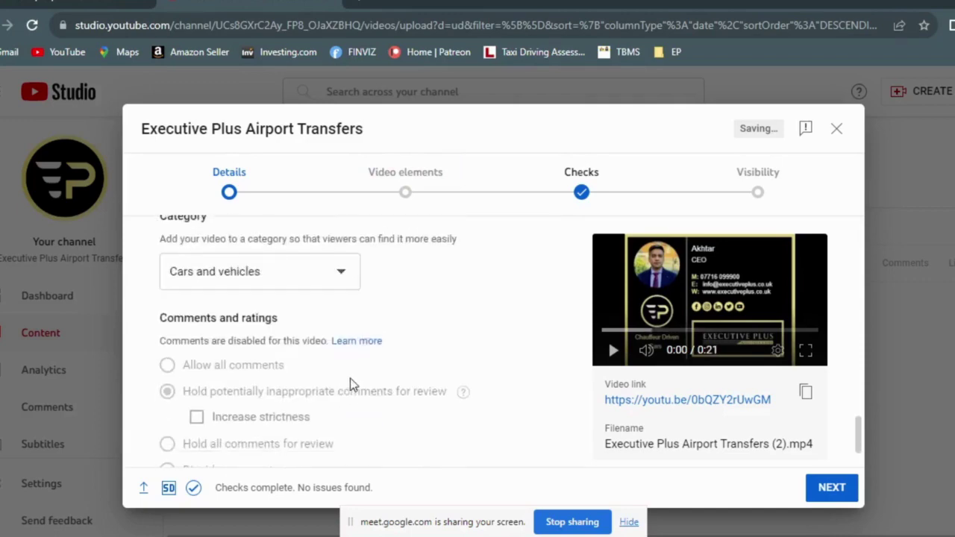
{"action": "scroll", "coordinate": [521, 377], "scroll_direction": "up", "scroll_amount": 15}
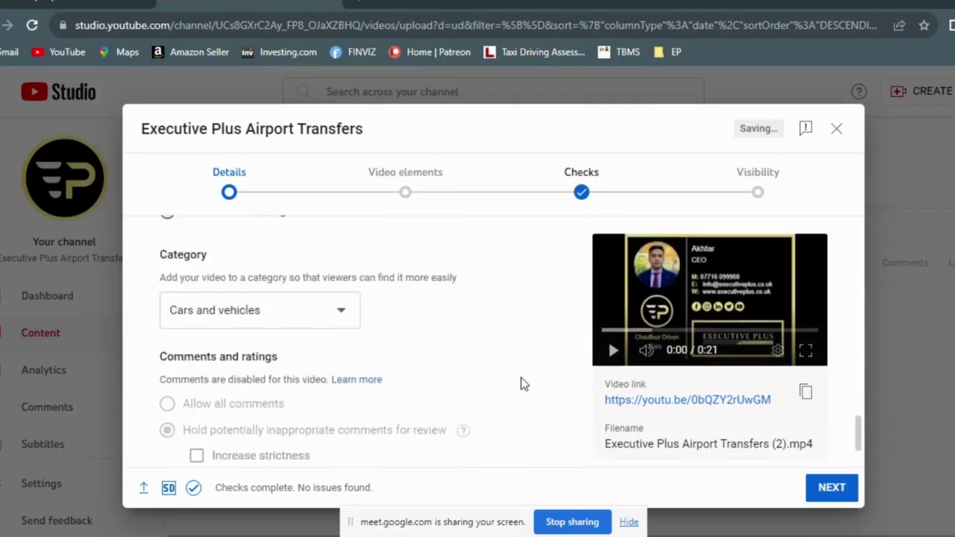
{"action": "scroll", "coordinate": [555, 388], "scroll_direction": "up", "scroll_amount": 15}
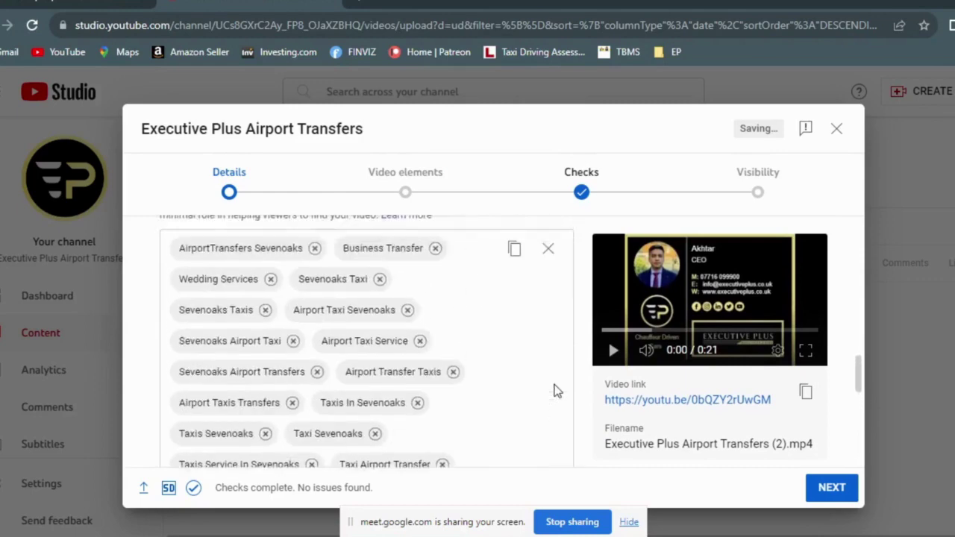
{"action": "scroll", "coordinate": [564, 386], "scroll_direction": "up", "scroll_amount": 5}
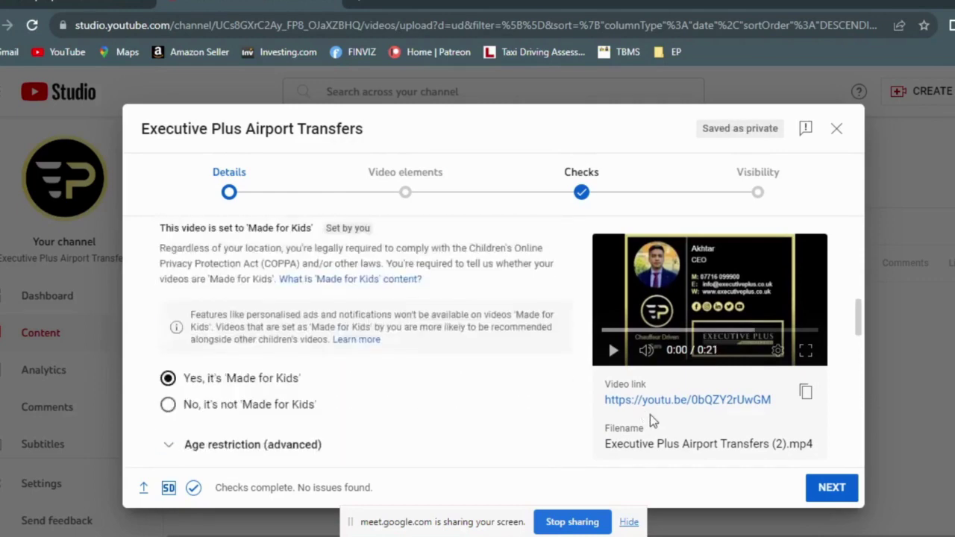
Proceed past the video elements and checks, set the video's visibility to Public and publish it
{"action": "left_click", "coordinate": [831, 488]}
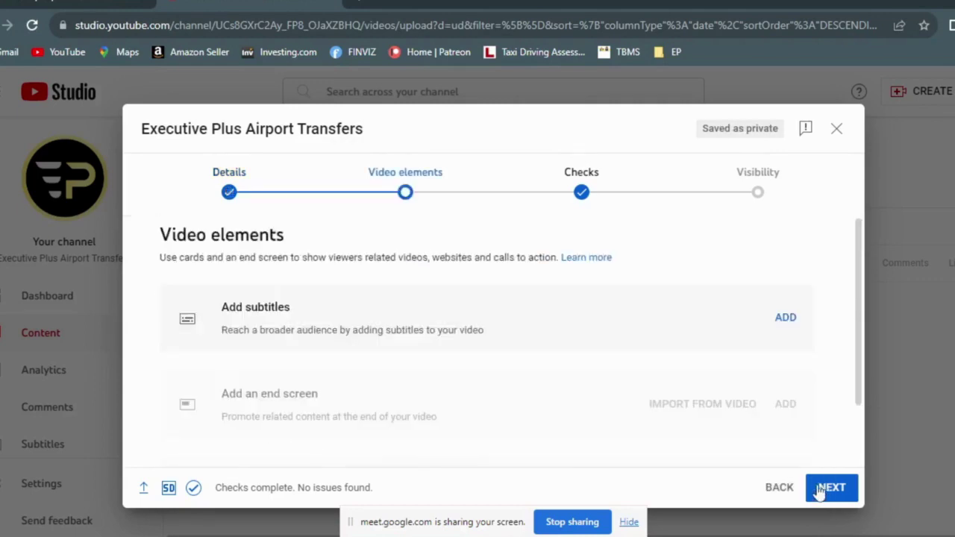
{"action": "left_click", "coordinate": [821, 493]}
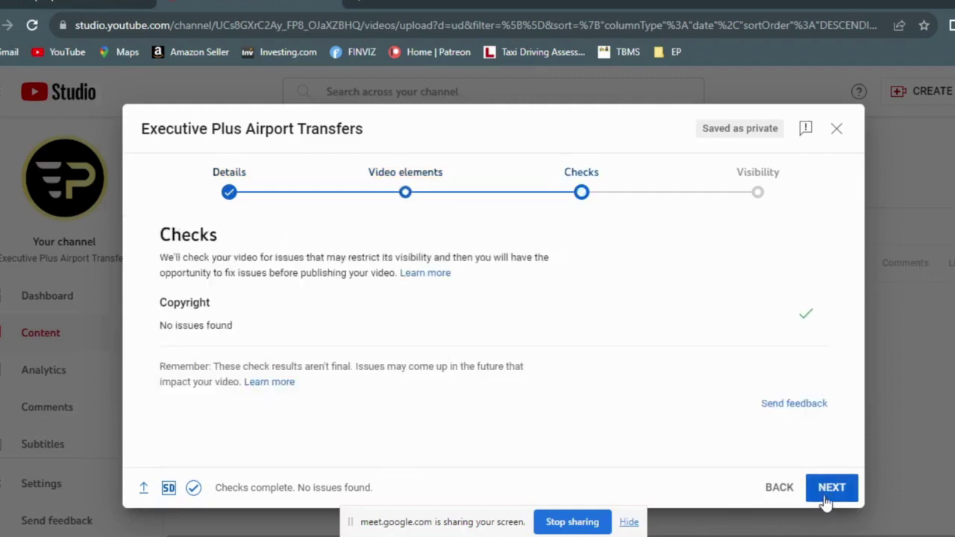
{"action": "left_click", "coordinate": [836, 496]}
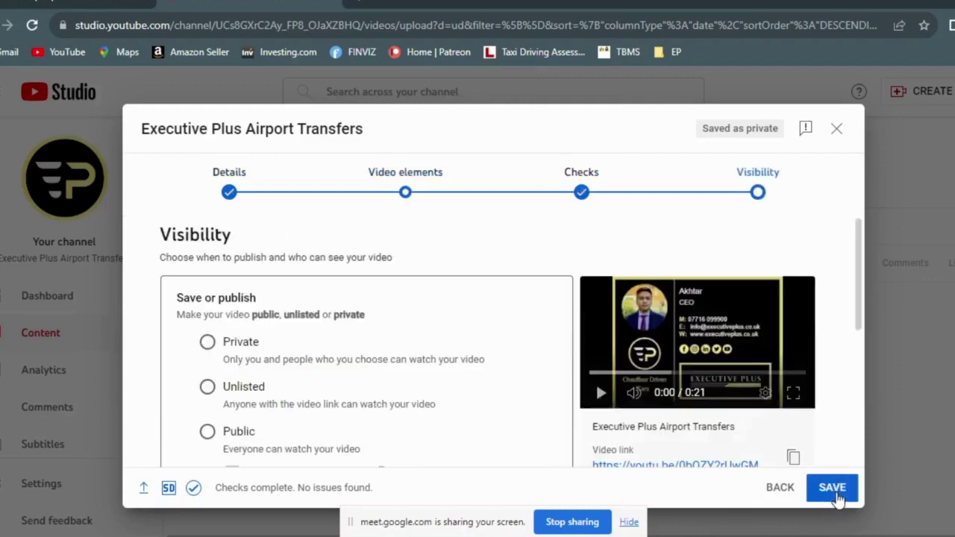
{"action": "left_click", "coordinate": [206, 430]}
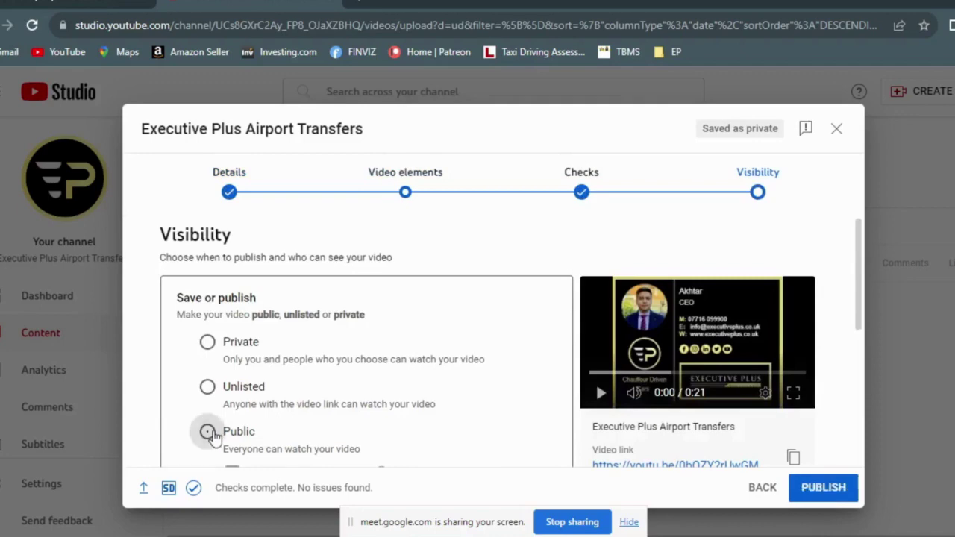
{"action": "left_click", "coordinate": [821, 489]}
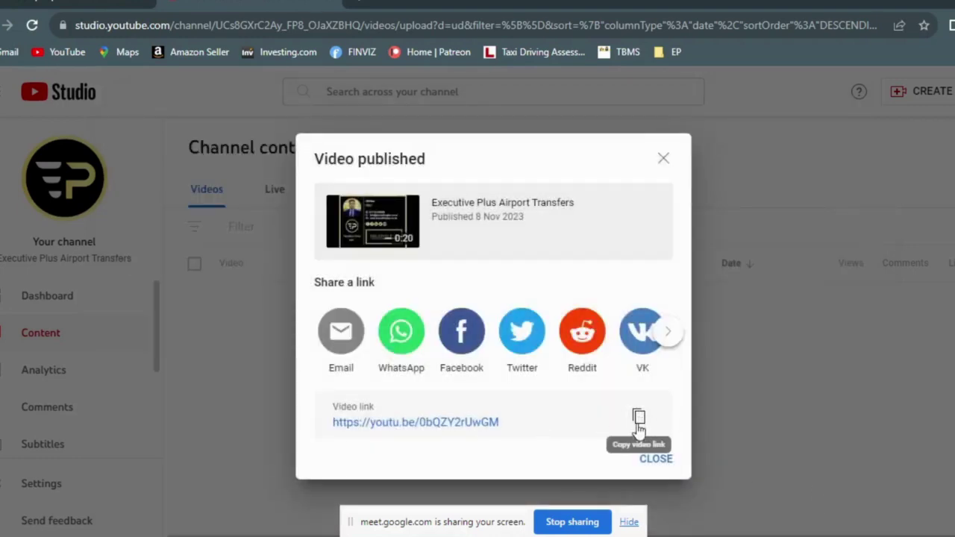
Switch to WhatsApp Web and send the published video's YouTube link to the UK business contact whose chat last shows a video
{"action": "key", "text": "alt+Tab"}
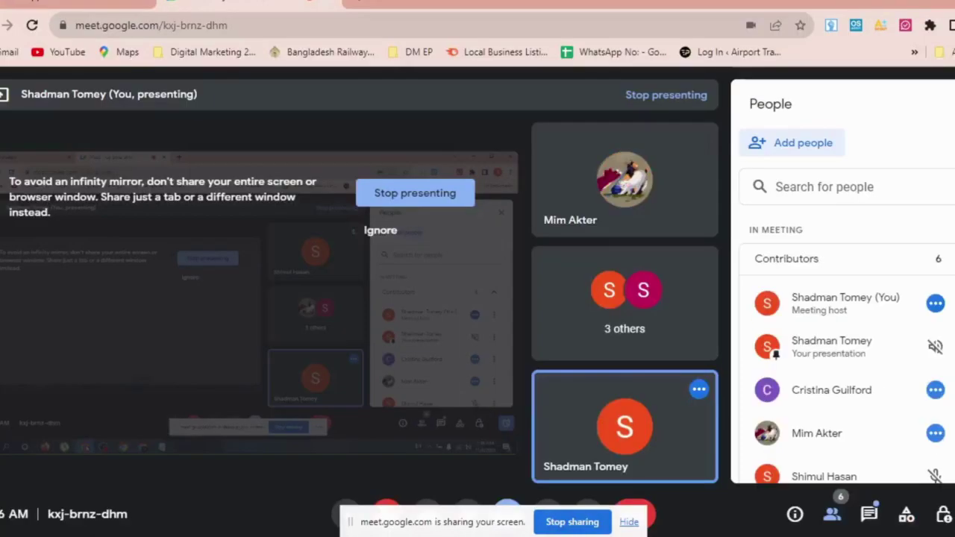
{"action": "left_click", "coordinate": [52, 4]}
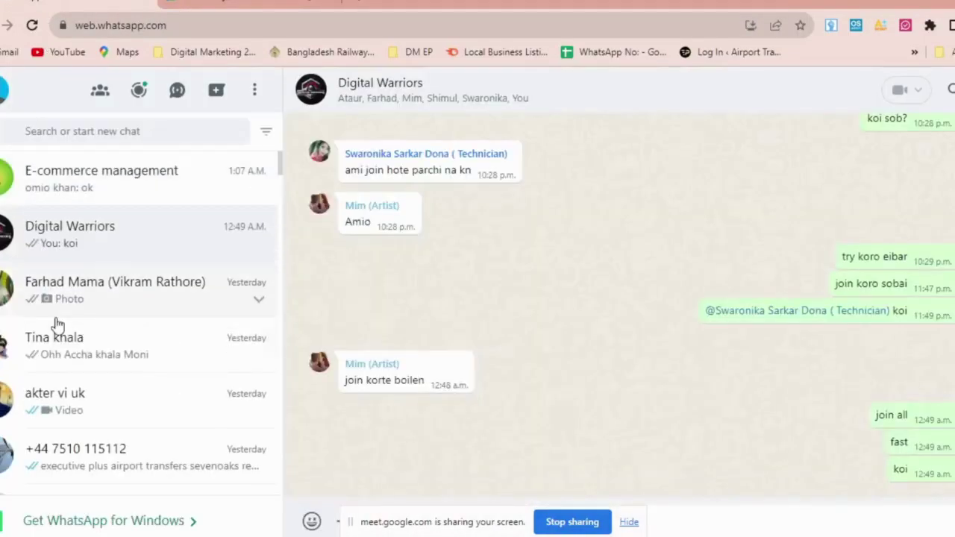
{"action": "left_click", "coordinate": [64, 409]}
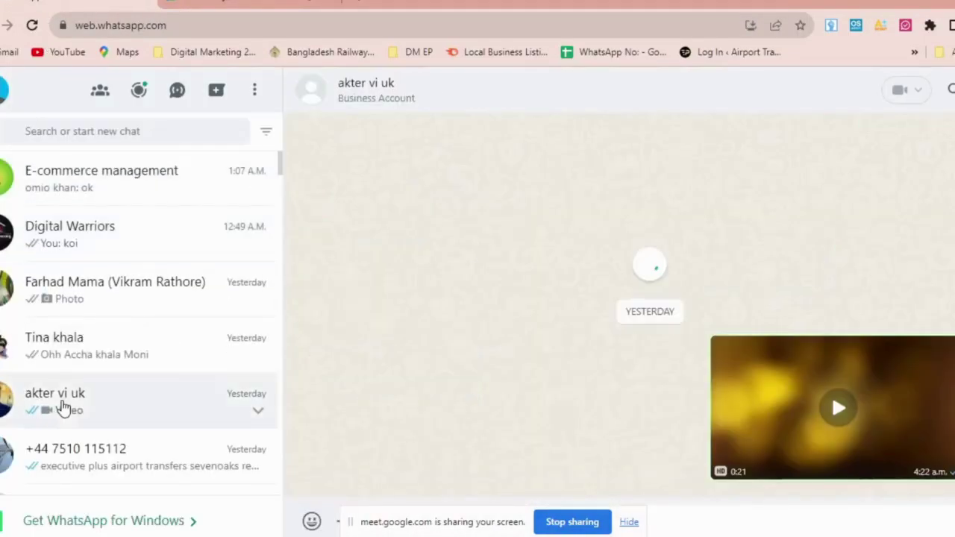
{"action": "left_click", "coordinate": [629, 523]}
{"action": "right_click", "coordinate": [542, 521]}
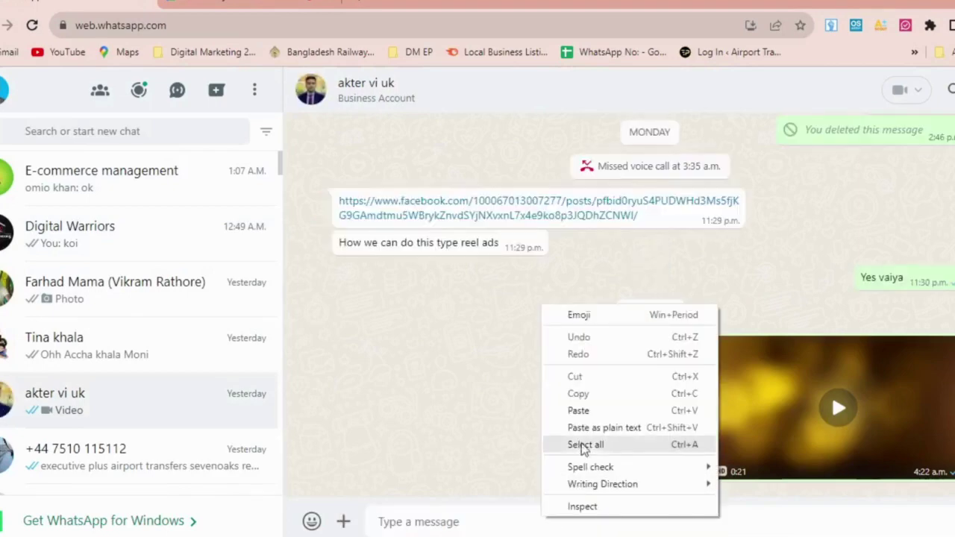
{"action": "left_click", "coordinate": [576, 411]}
{"action": "key", "text": "Return"}
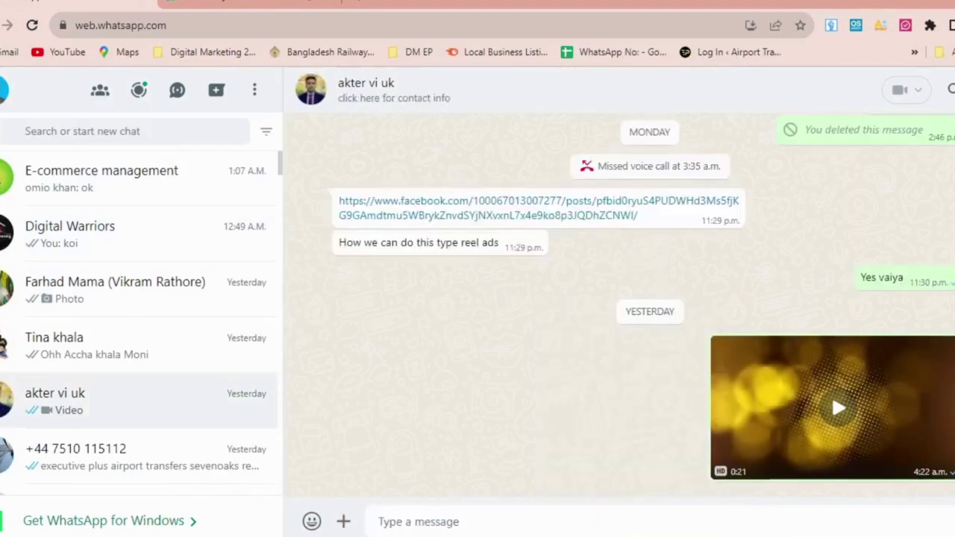
Send the video file Executive Plus Airport Transfers (2) from Downloads to the same contact
{"action": "left_click", "coordinate": [345, 522]}
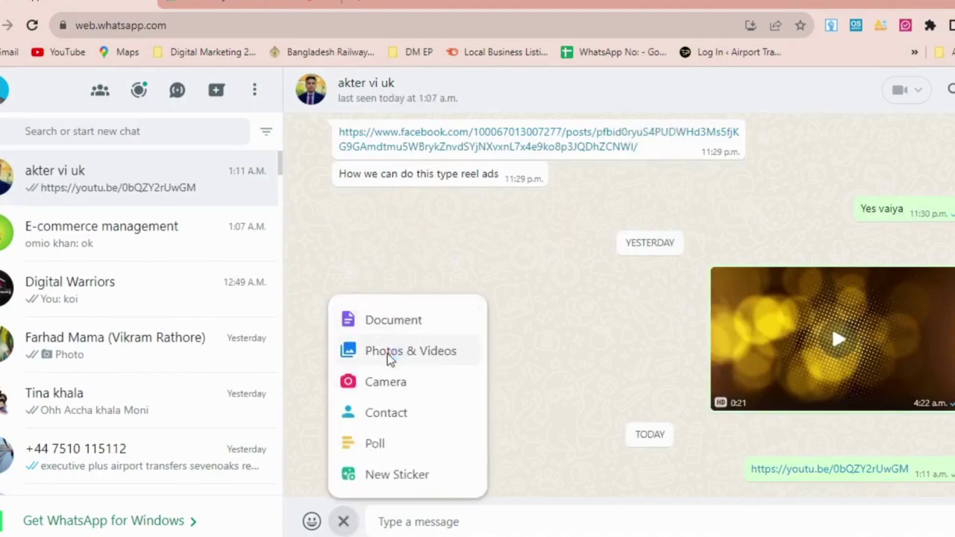
{"action": "left_click", "coordinate": [387, 354]}
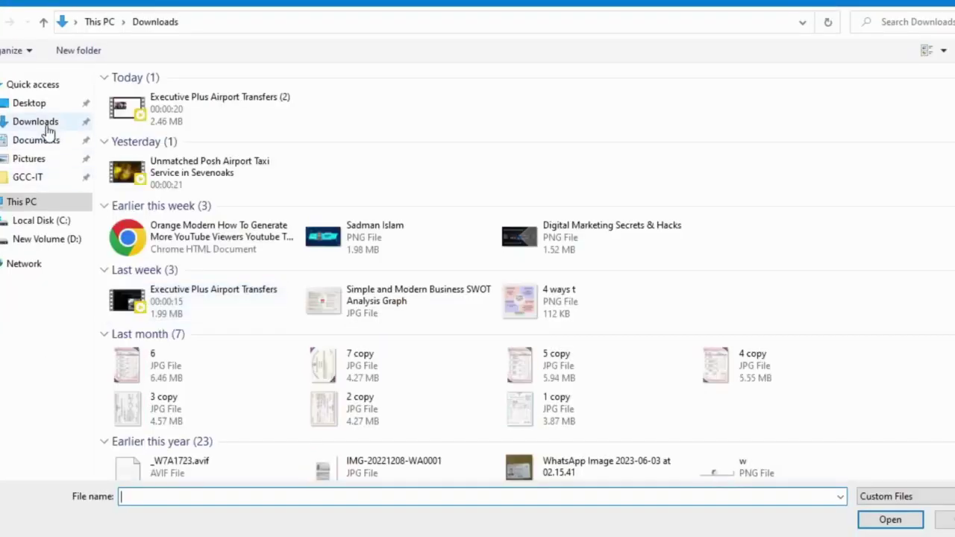
{"action": "double_click", "coordinate": [175, 121]}
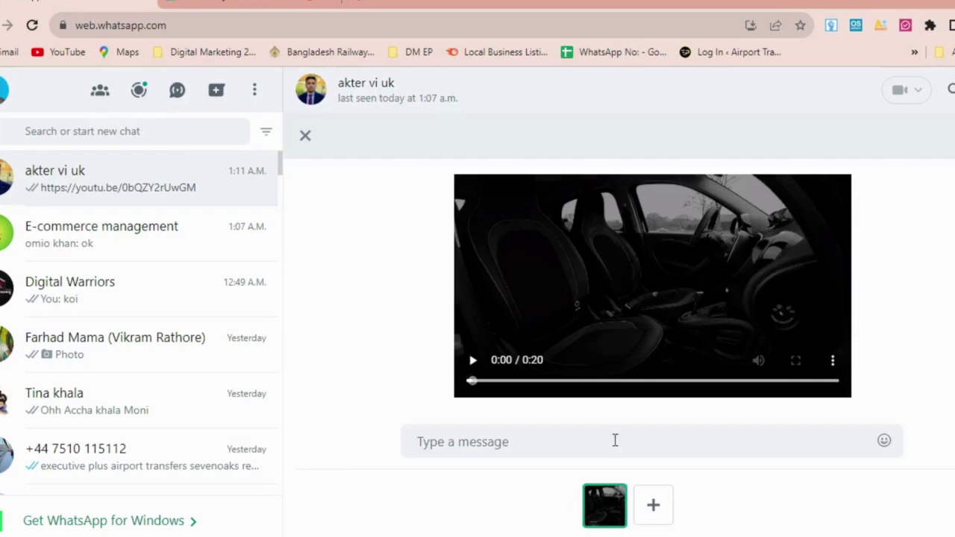
{"action": "key", "text": "Return"}
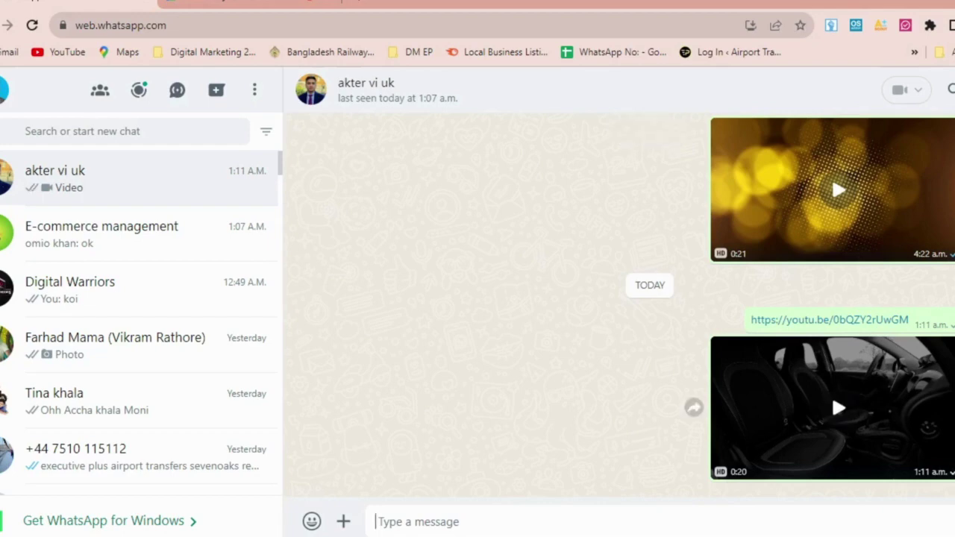
Play the 0:21 video sent yesterday in this chat to review its car scenes
{"action": "scroll", "coordinate": [893, 491], "scroll_direction": "up", "scroll_amount": 2}
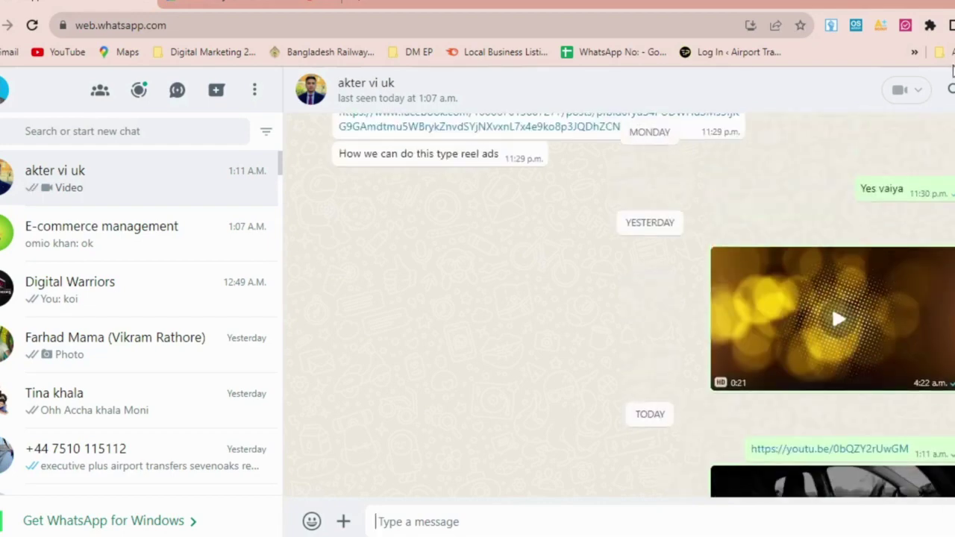
{"action": "left_click", "coordinate": [840, 323]}
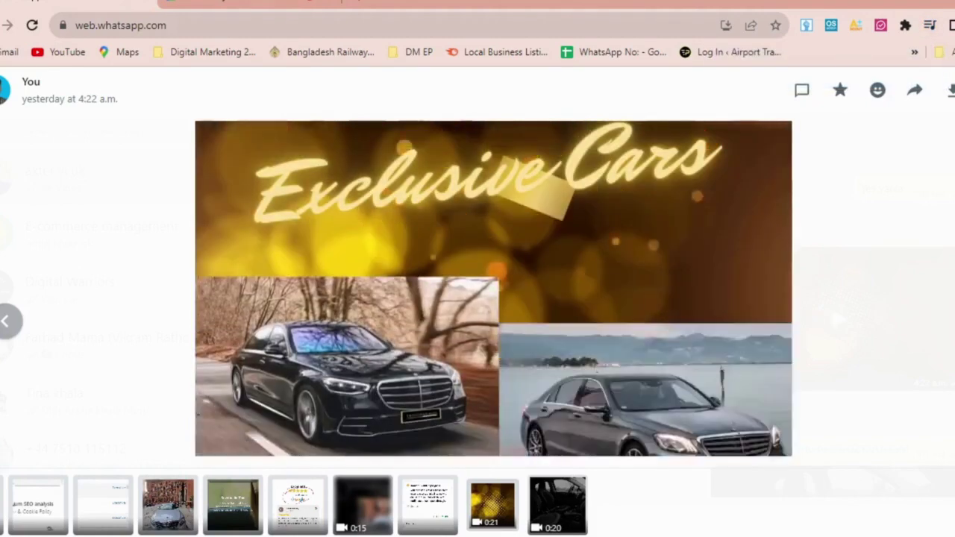
{"action": "left_click", "coordinate": [868, 328]}
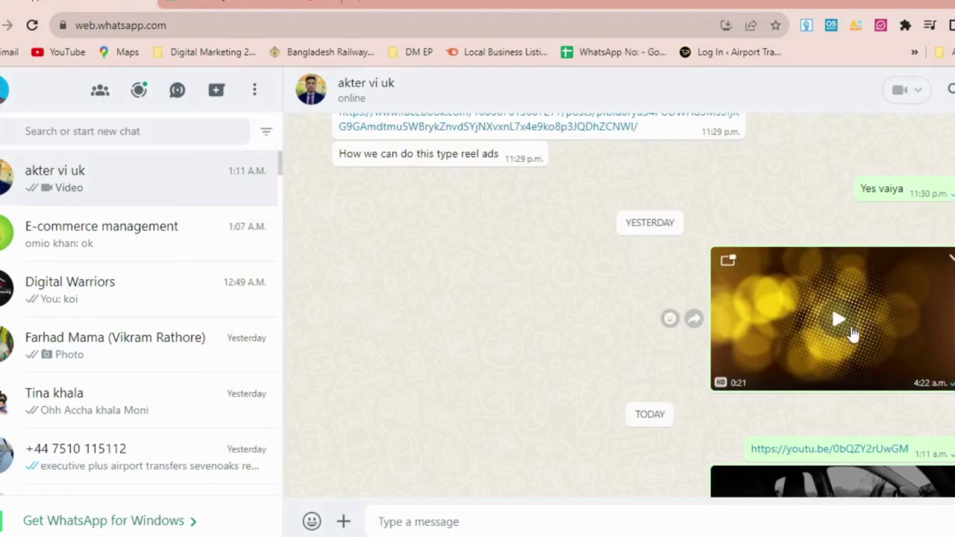
{"action": "scroll", "coordinate": [853, 336], "scroll_direction": "down", "scroll_amount": 2}
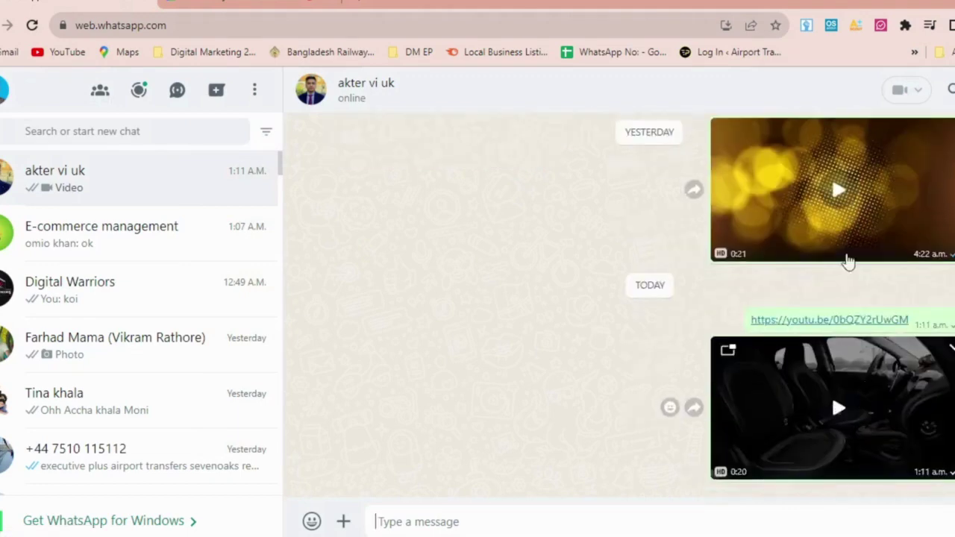
{"action": "left_click", "coordinate": [834, 200]}
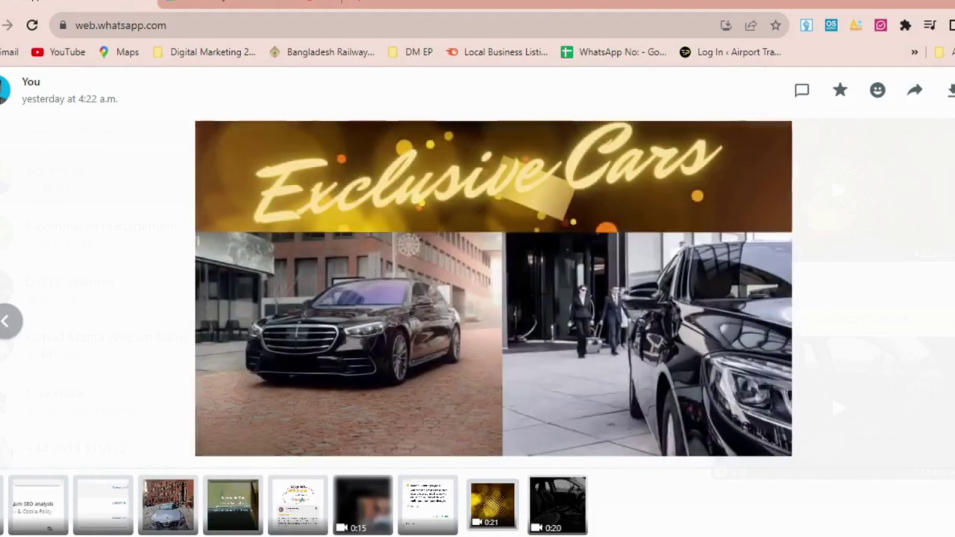
{"action": "key", "text": "Escape"}
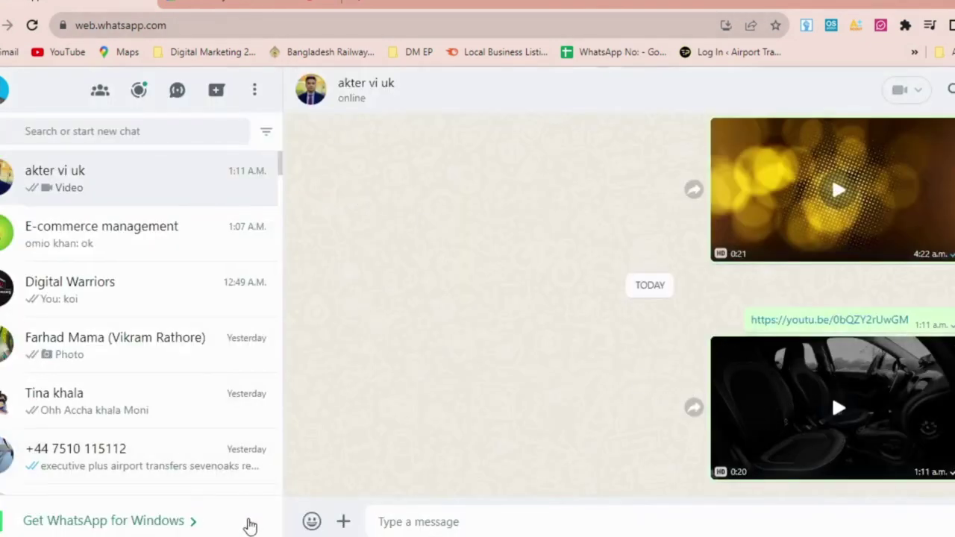
Open a browser window under the other Chrome profile that has the SEO tools bookmark
{"action": "left_click", "coordinate": [954, 25]}
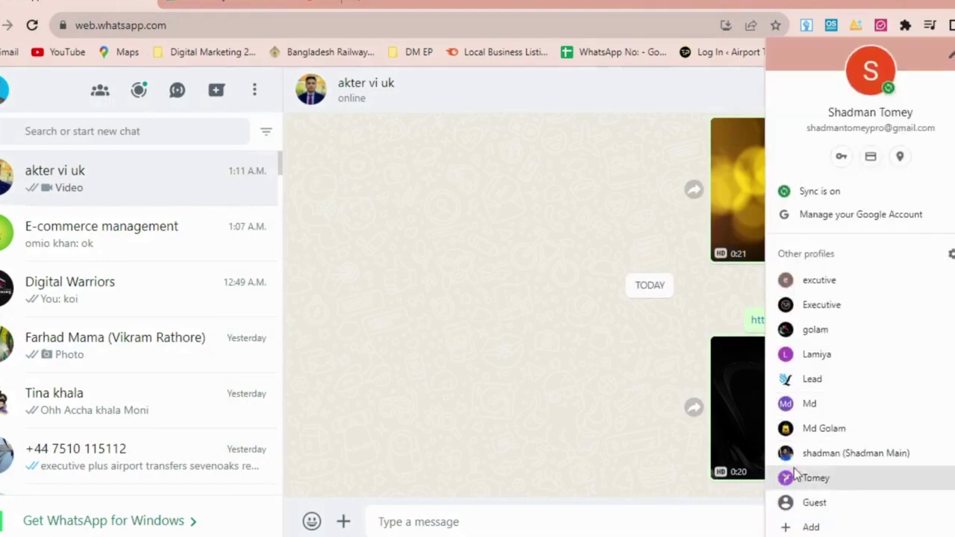
{"action": "left_click", "coordinate": [811, 403]}
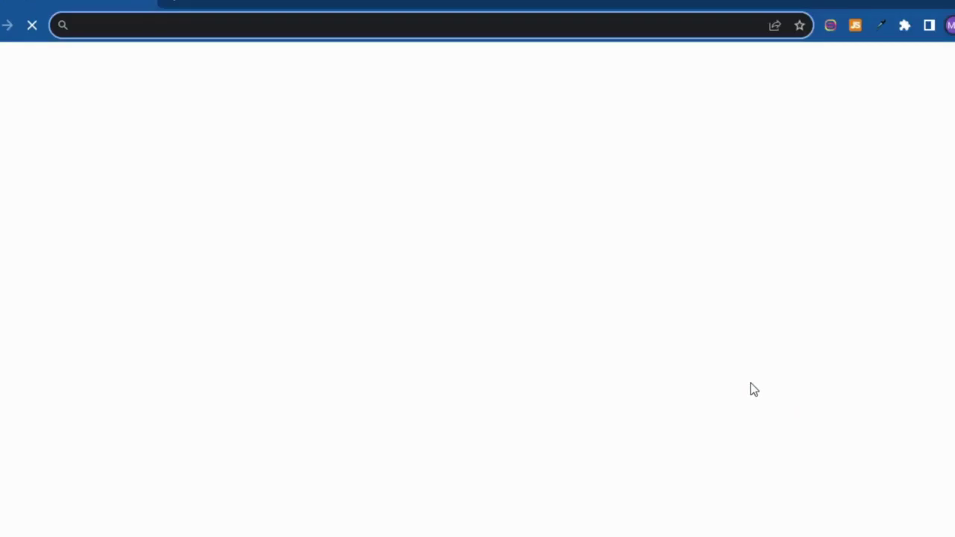
{"action": "left_click", "coordinate": [224, 20]}
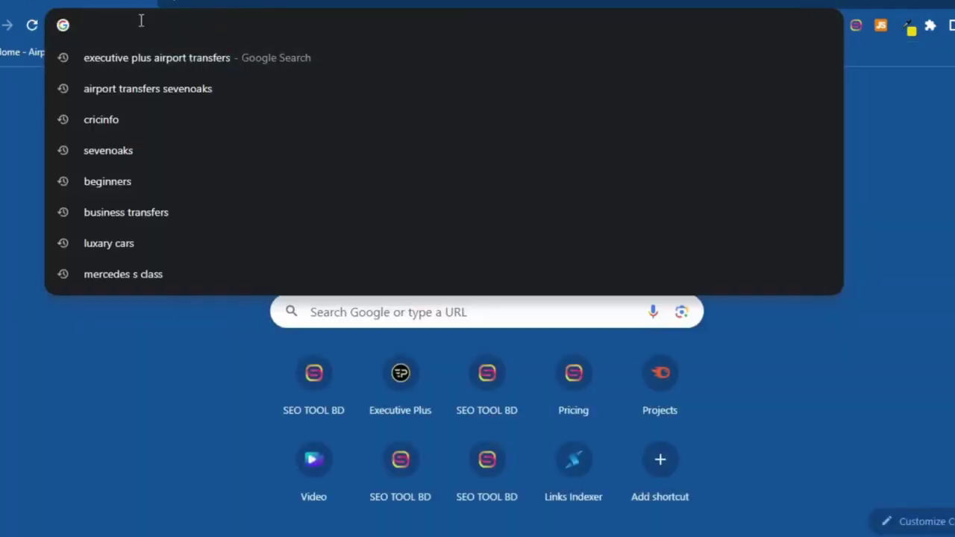
{"action": "type", "text": "c"}
{"action": "key", "text": "Return"}
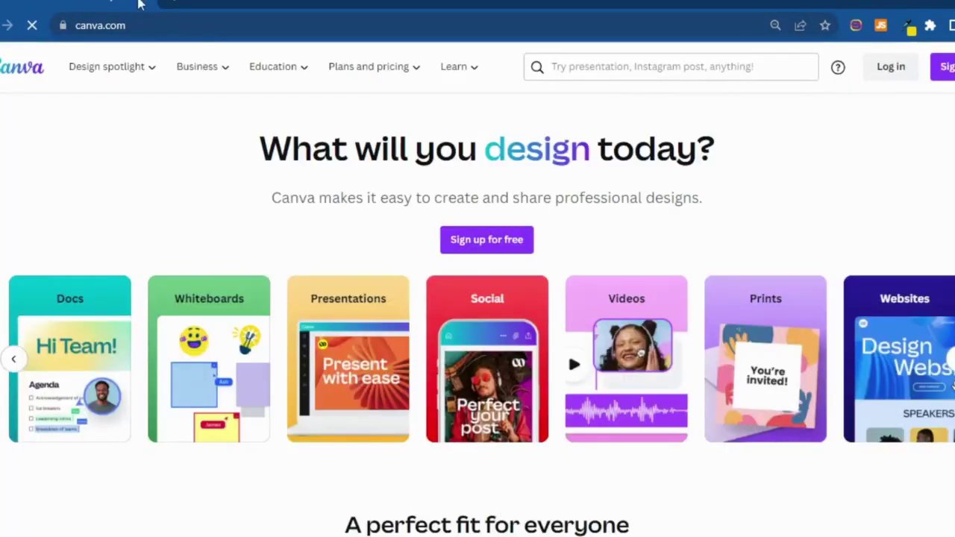
Load the SEOTOOLBD tools page and open Canva from its Graphic Tools Corner
{"action": "left_click", "coordinate": [159, 4]}
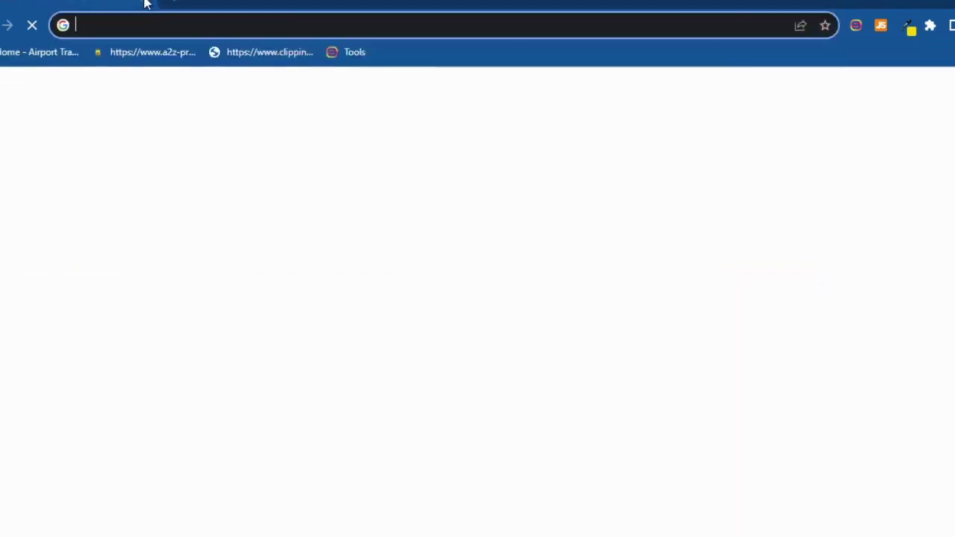
{"action": "left_click", "coordinate": [336, 53]}
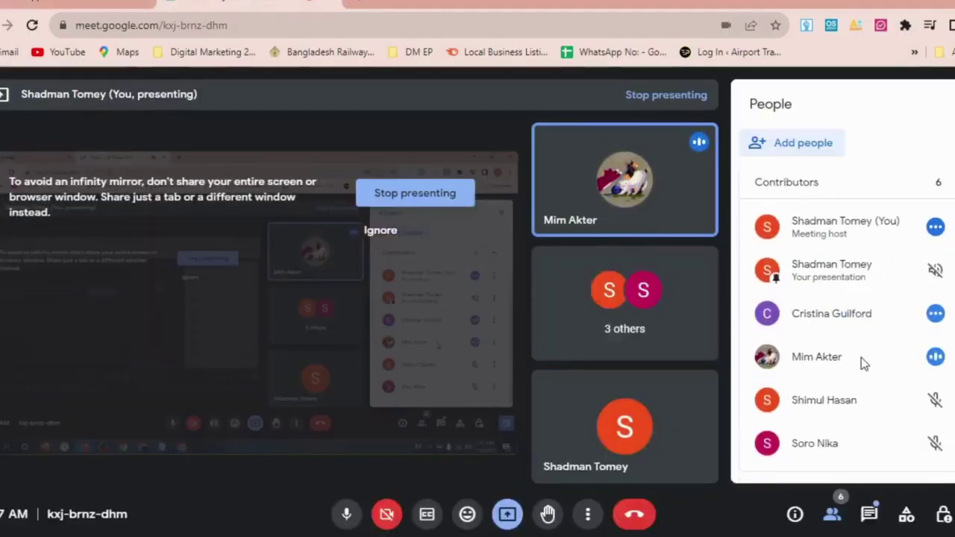
{"action": "scroll", "coordinate": [877, 359], "scroll_direction": "up", "scroll_amount": 2}
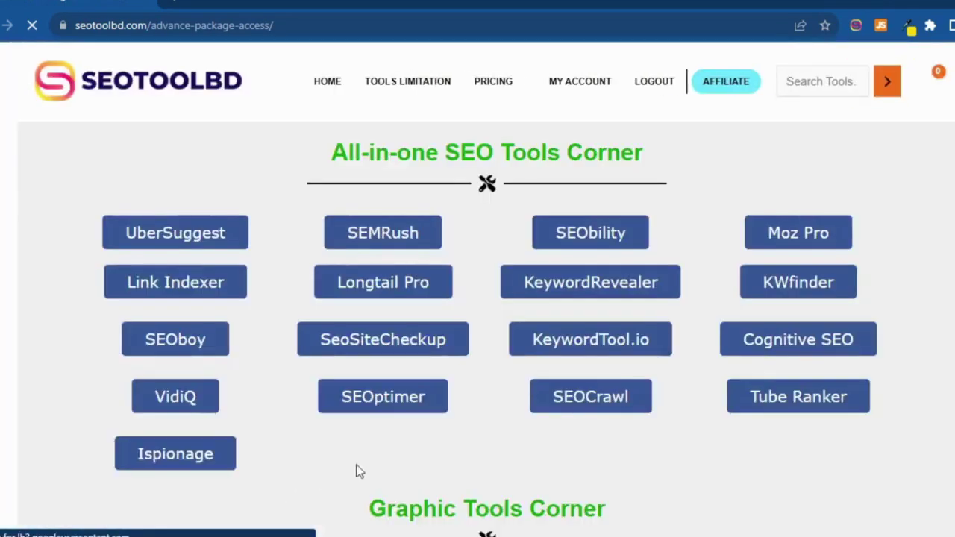
{"action": "scroll", "coordinate": [356, 471], "scroll_direction": "down", "scroll_amount": 3}
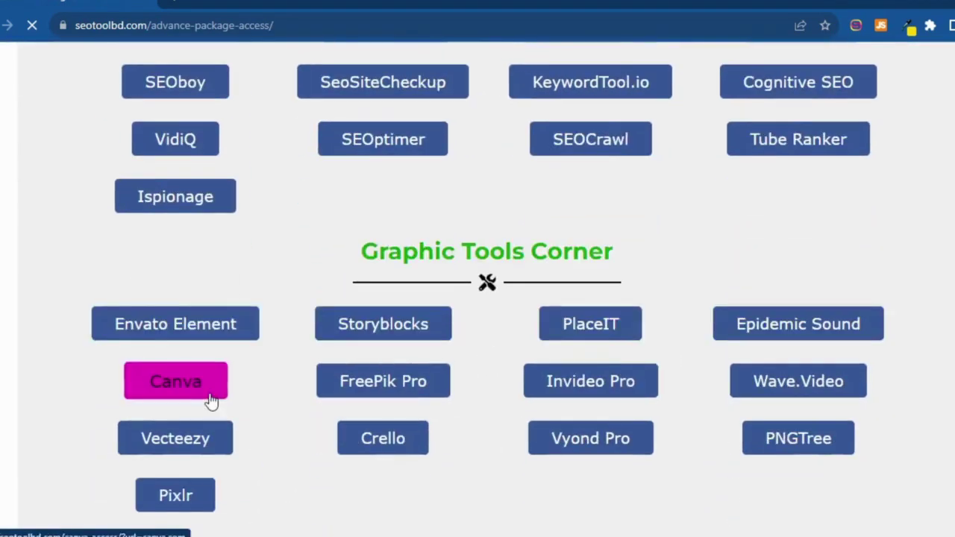
{"action": "left_click", "coordinate": [211, 401]}
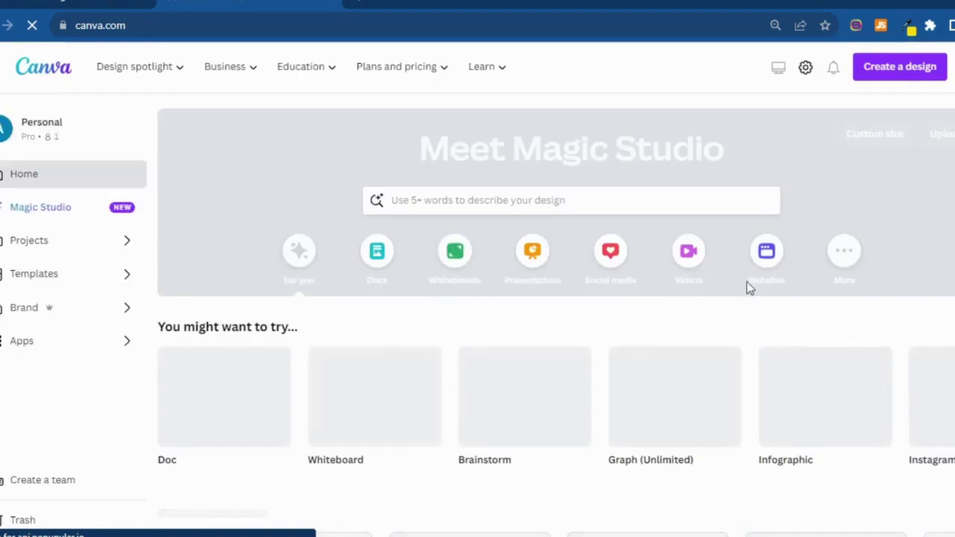
Create a blank YouTube video design and upload the video Executive Plus Airport Transfers (2) from Downloads to it
{"action": "left_click", "coordinate": [688, 258]}
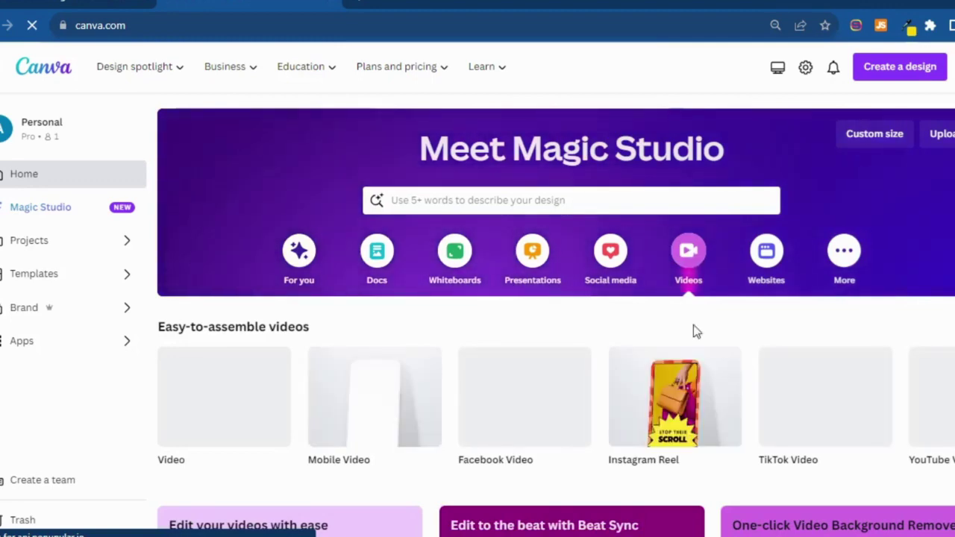
{"action": "left_click", "coordinate": [933, 433]}
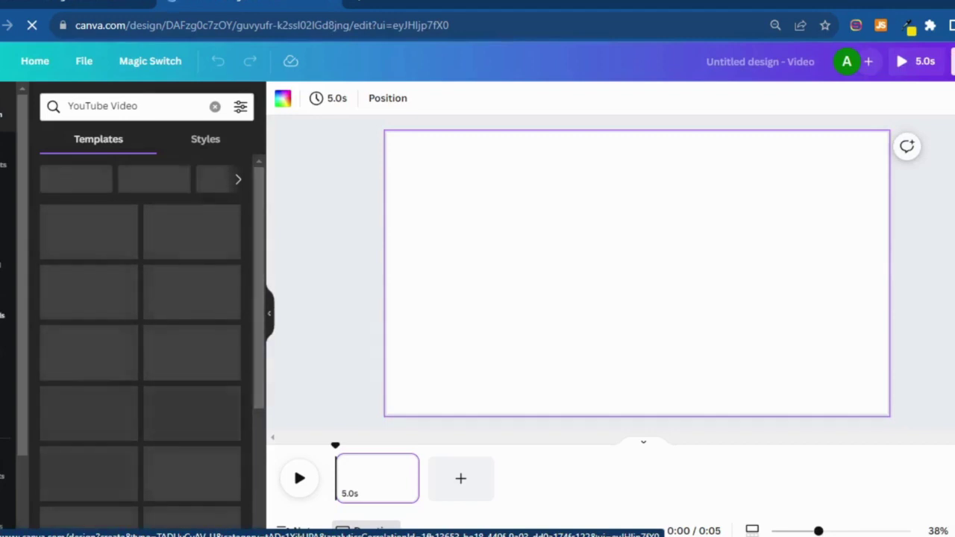
{"action": "left_click", "coordinate": [6, 300]}
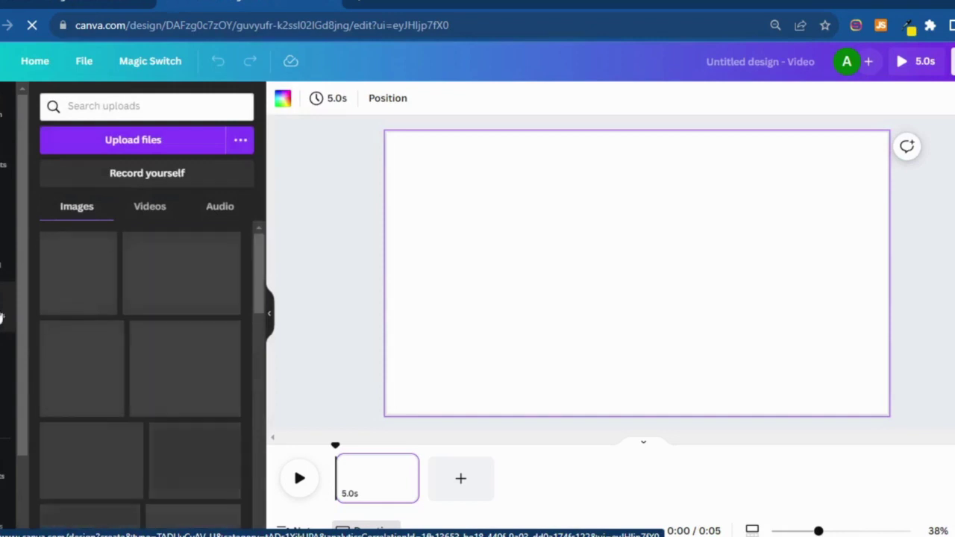
{"action": "left_click", "coordinate": [133, 144]}
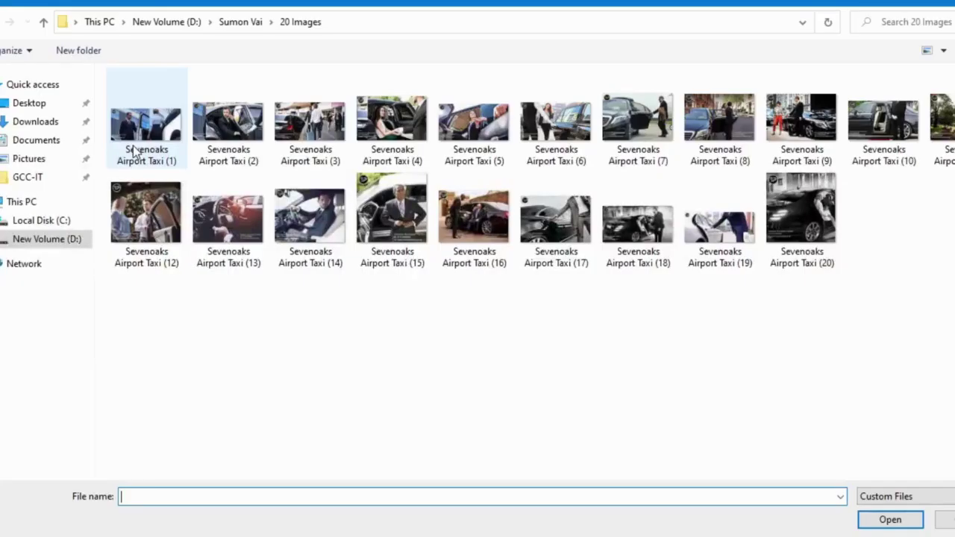
{"action": "left_click", "coordinate": [39, 125]}
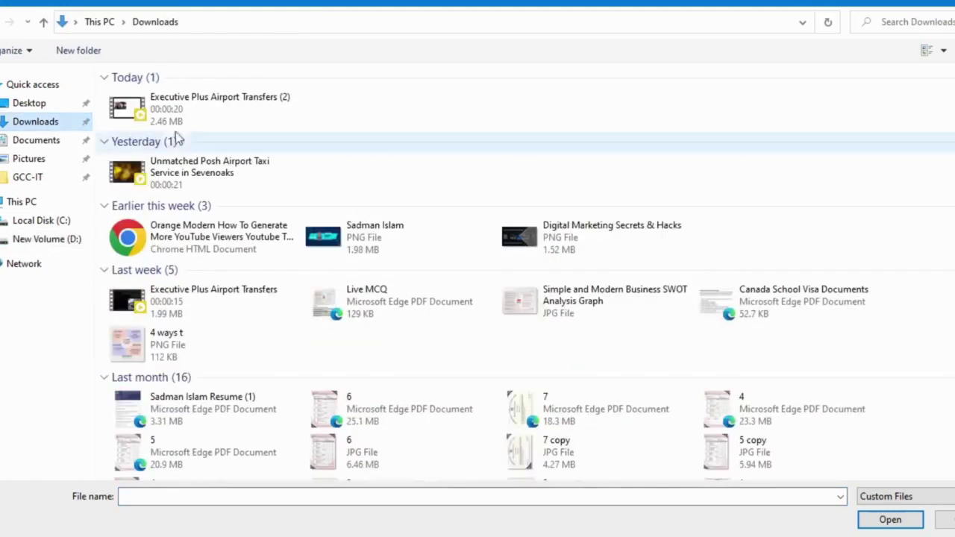
{"action": "double_click", "coordinate": [211, 119]}
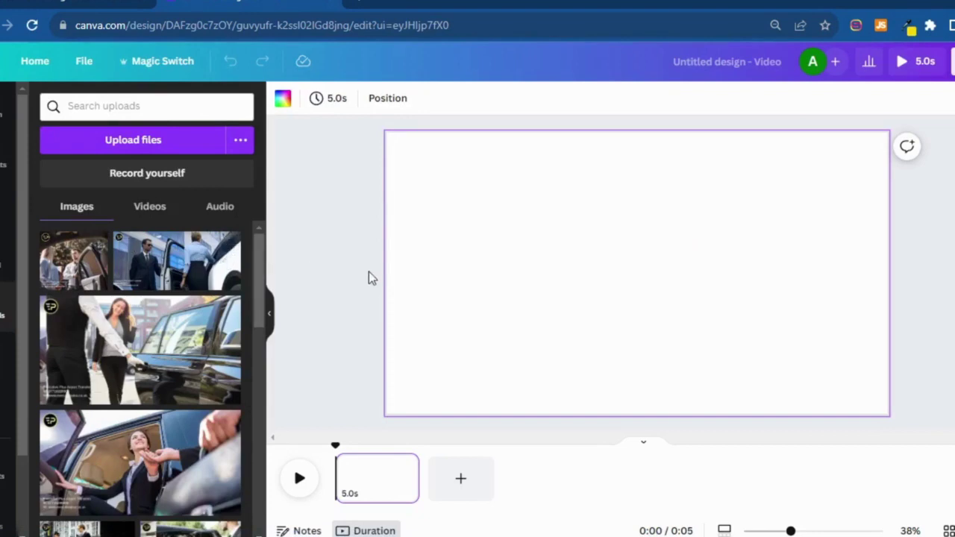
Upload the video Executive Plus Airport Transfers (2) from Downloads and place it on the blank page
{"action": "left_click", "coordinate": [153, 209]}
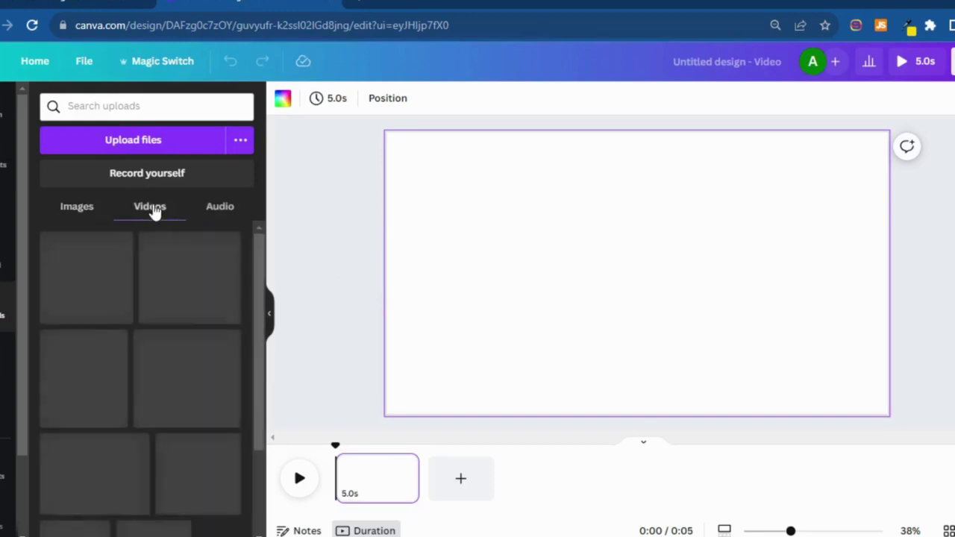
{"action": "left_click", "coordinate": [140, 149]}
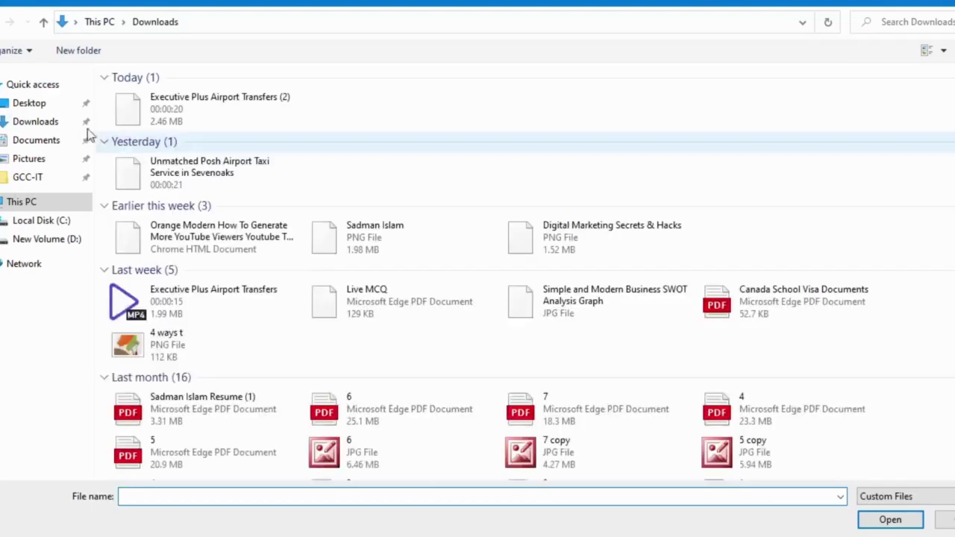
{"action": "left_click", "coordinate": [166, 117]}
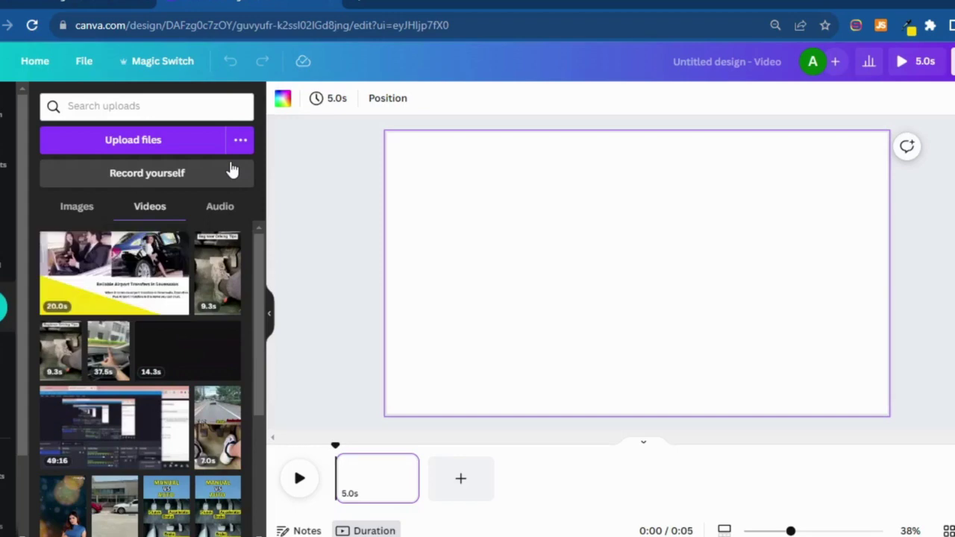
{"action": "left_click", "coordinate": [133, 264]}
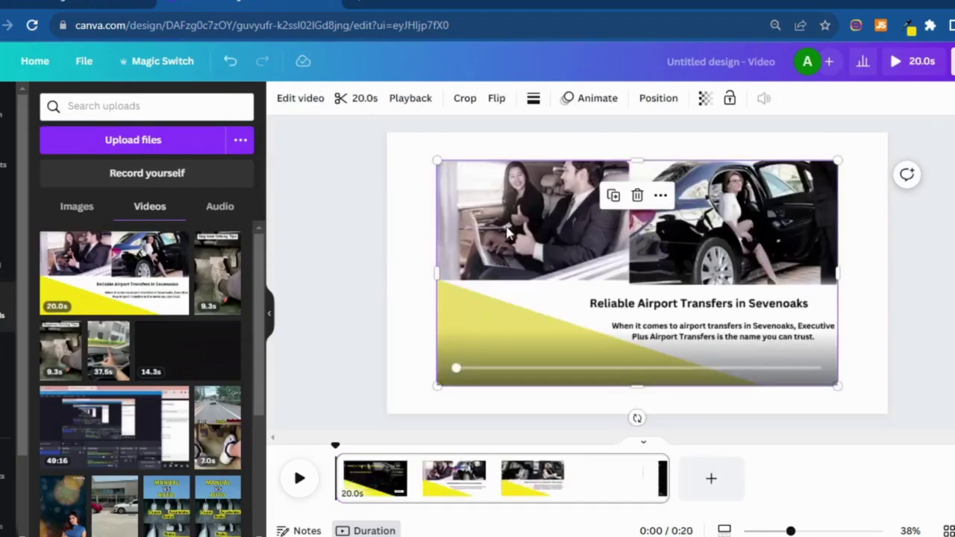
Try to stretch the video's edges to fill the whole page, and undo the resizing
{"action": "left_click_drag", "start_coordinate": [637, 160], "coordinate": [632, 137]}
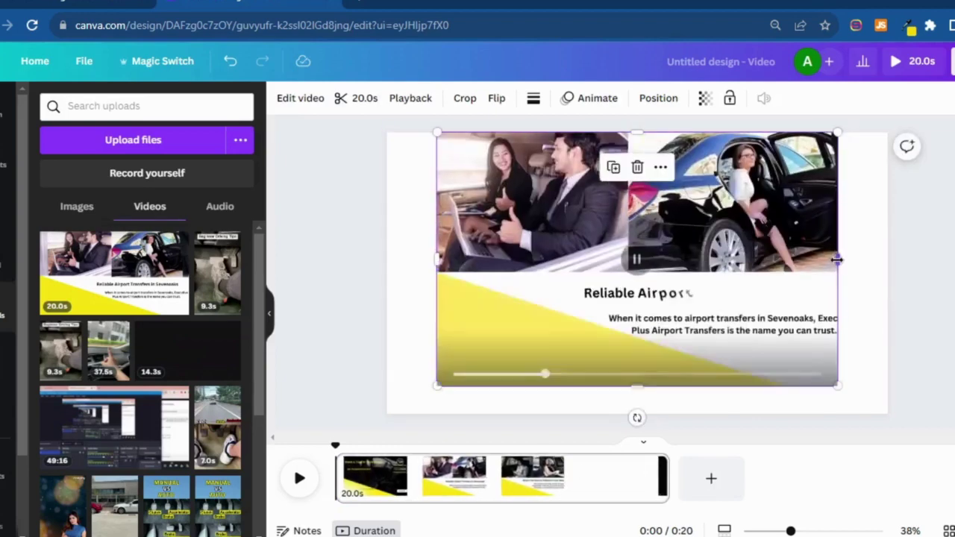
{"action": "left_click_drag", "start_coordinate": [841, 260], "coordinate": [886, 278]}
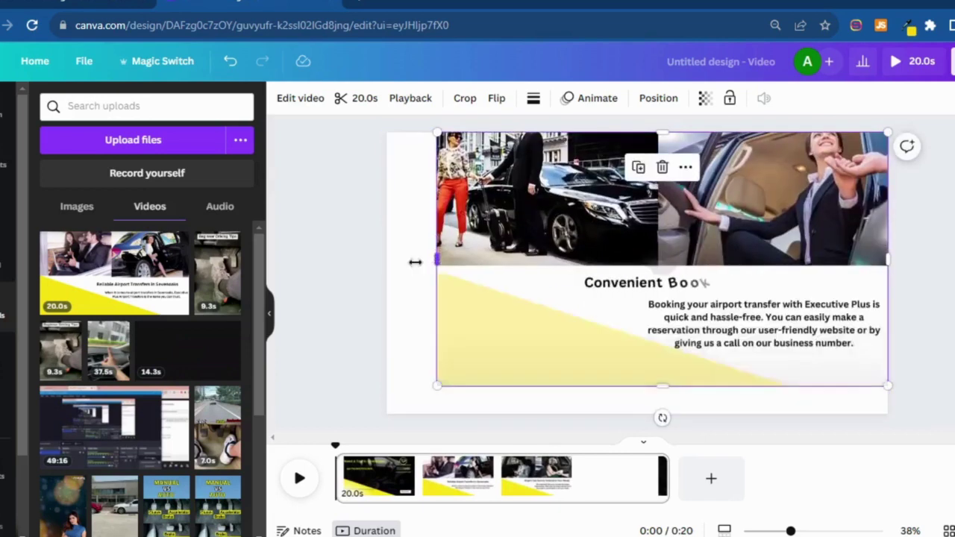
{"action": "left_click_drag", "start_coordinate": [415, 262], "coordinate": [386, 260]}
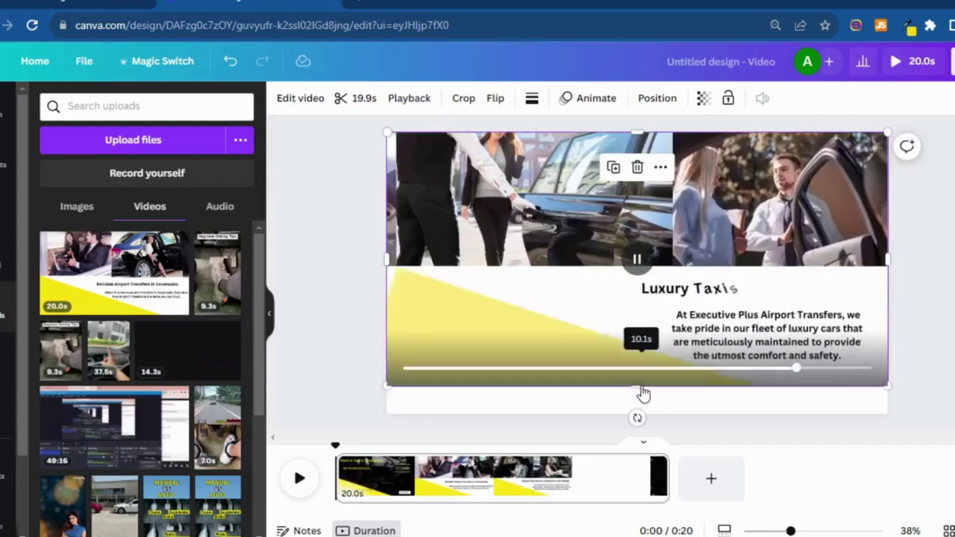
{"action": "left_click_drag", "start_coordinate": [637, 387], "coordinate": [650, 420]}
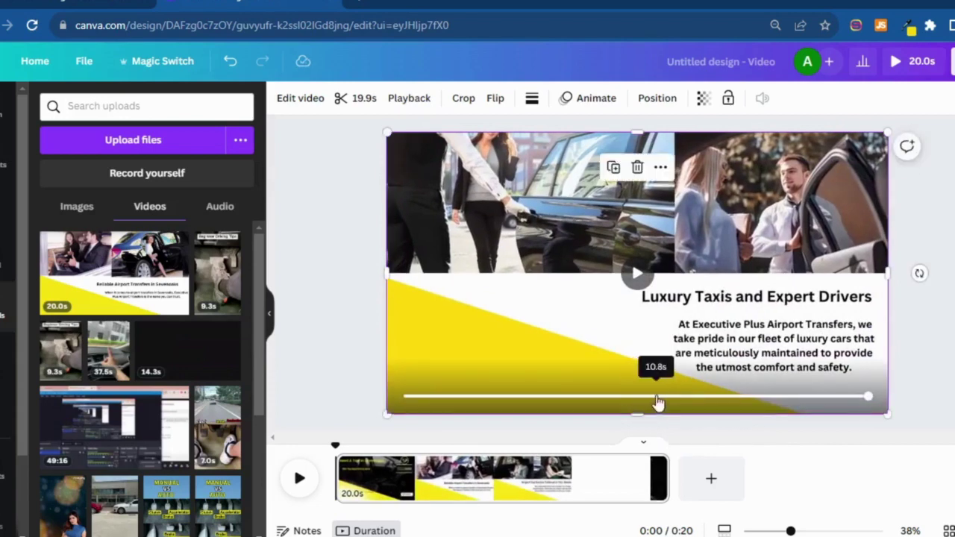
{"action": "key", "text": "ctrl+z"}
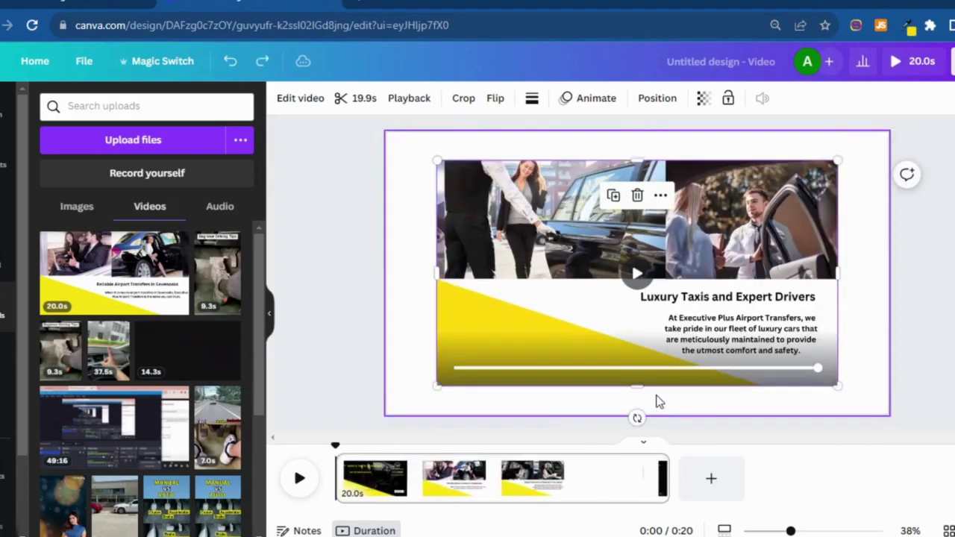
{"action": "key", "text": "Escape"}
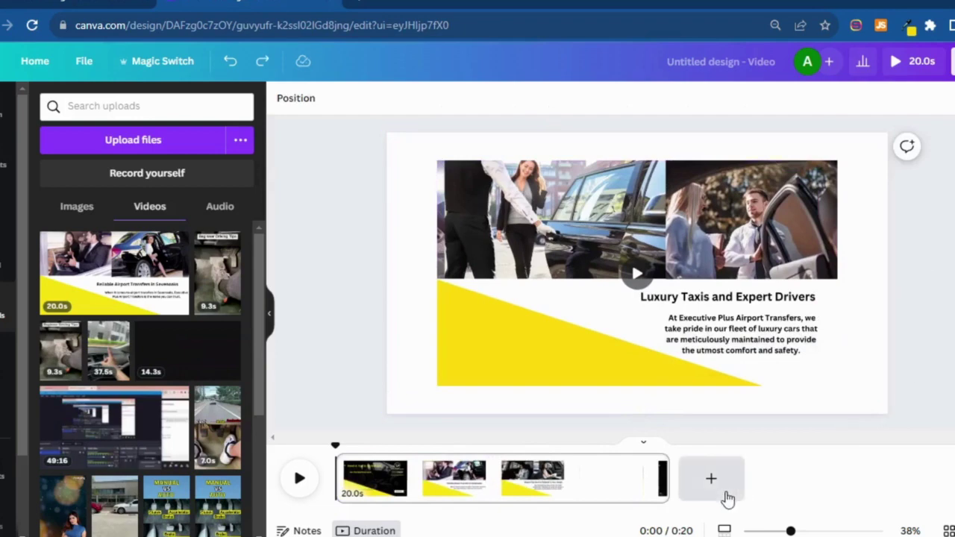
Preview the video clip, add the Upbeat Fitness track from the Happy audio group, and play the design with its music
{"action": "left_click", "coordinate": [636, 274]}
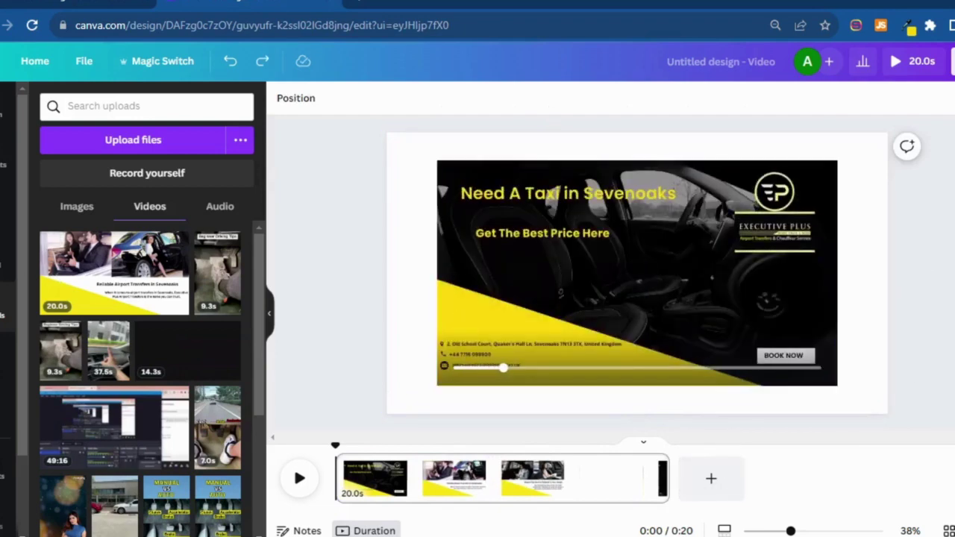
{"action": "left_click", "coordinate": [2, 485]}
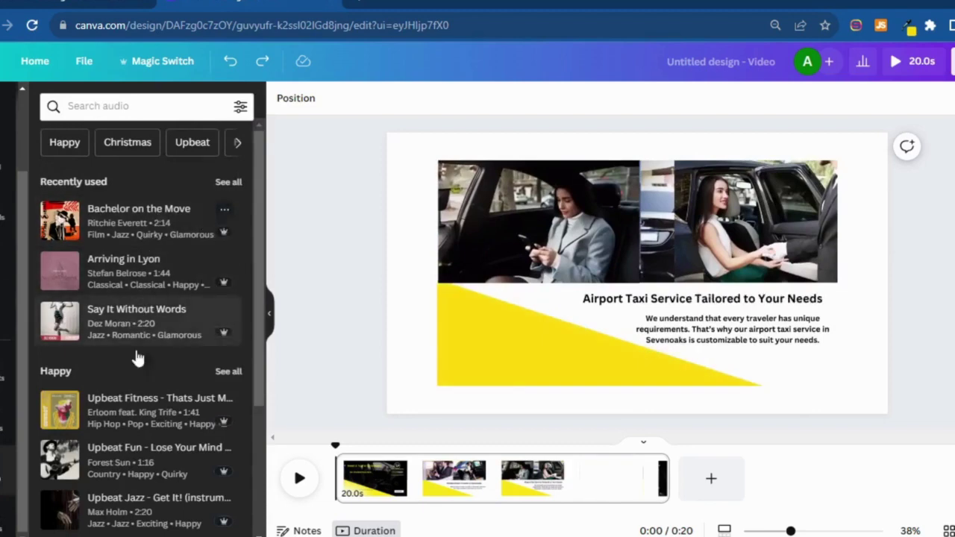
{"action": "scroll", "coordinate": [137, 359], "scroll_direction": "down", "scroll_amount": 1}
{"action": "left_click", "coordinate": [129, 388]}
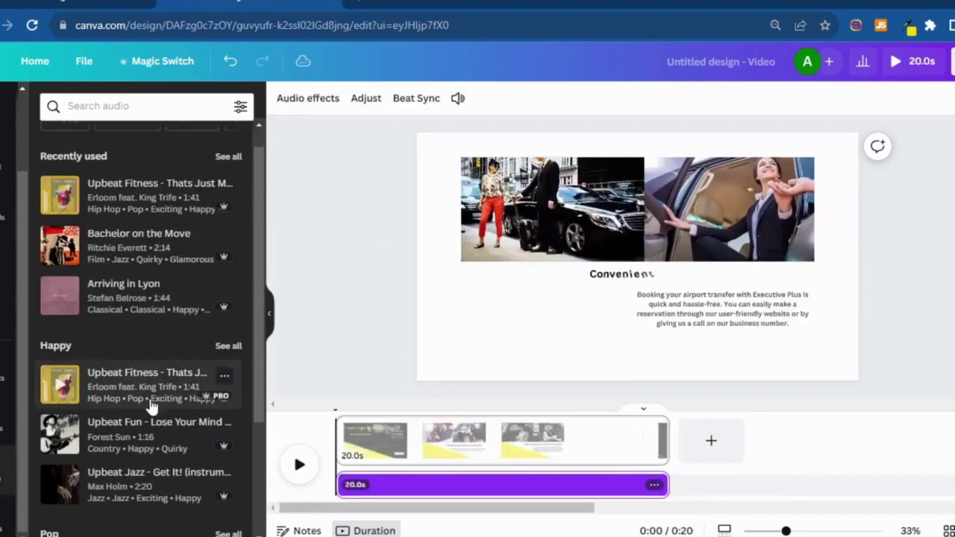
{"action": "left_click", "coordinate": [300, 465]}
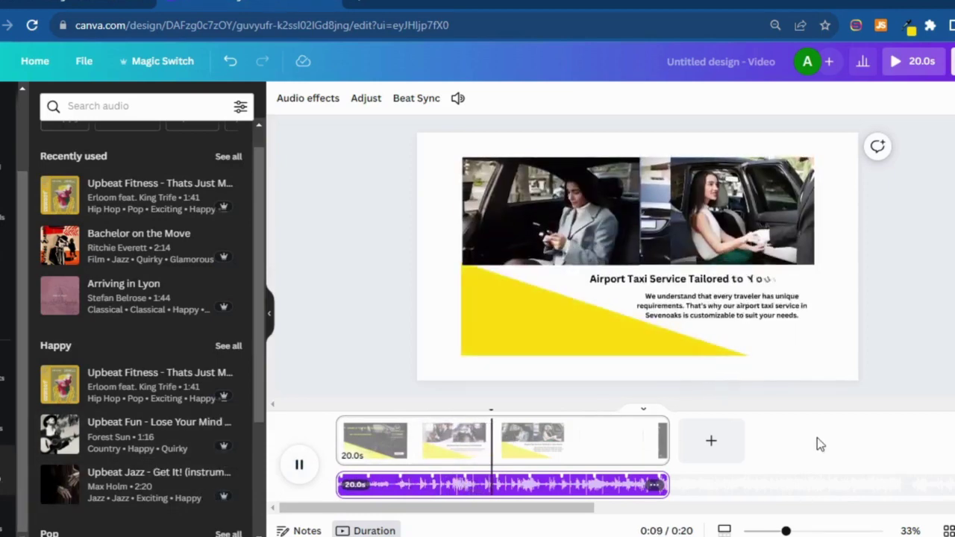
Download the design as an MP4 video at 720p quality
{"action": "left_click", "coordinate": [952, 62]}
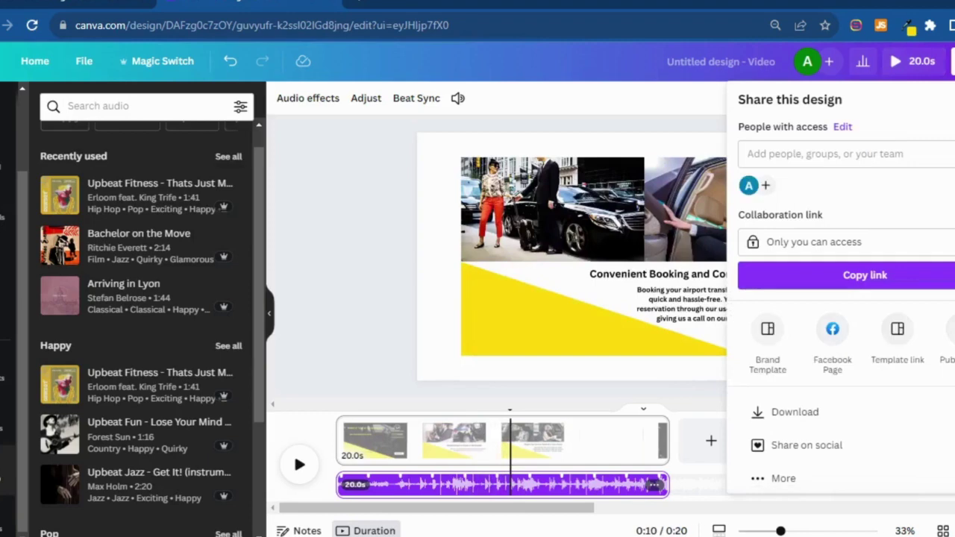
{"action": "left_click", "coordinate": [830, 415]}
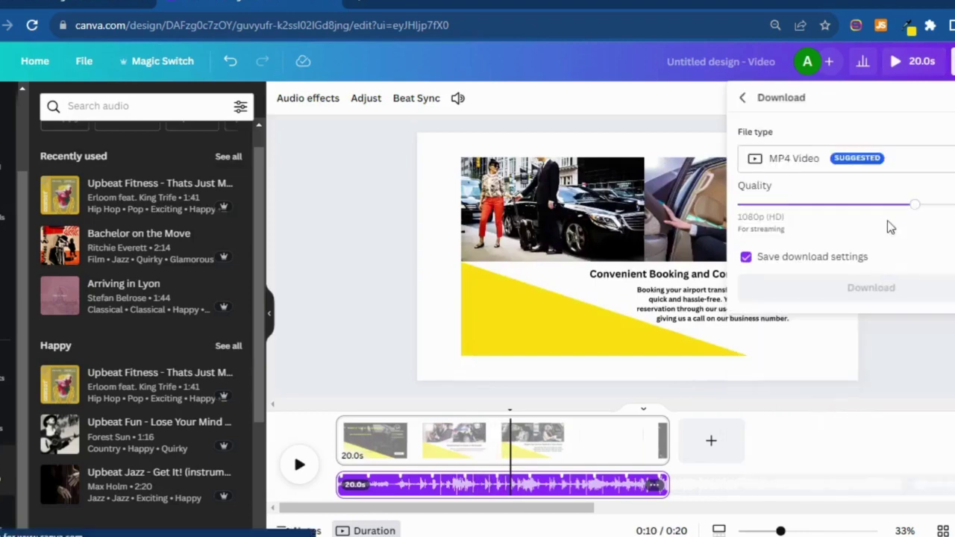
{"action": "left_click", "coordinate": [829, 204]}
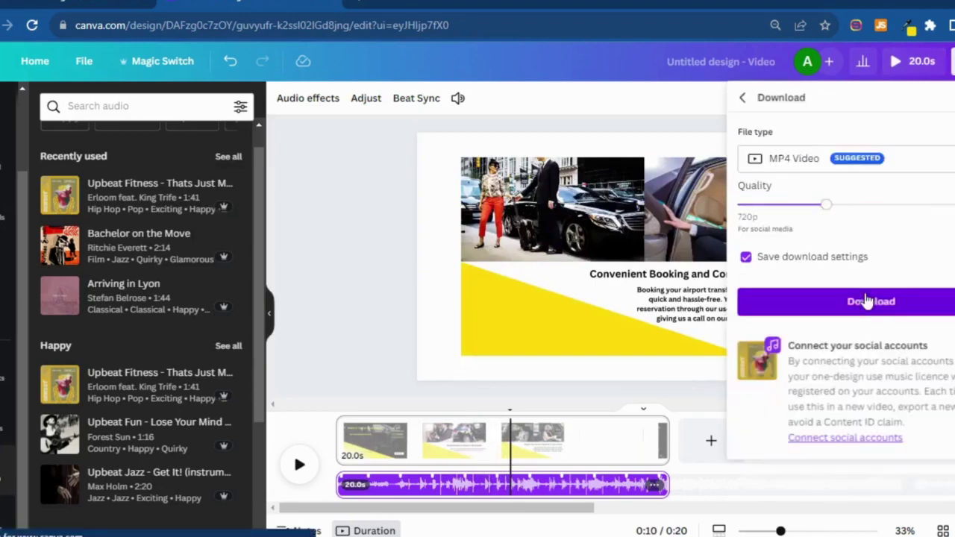
{"action": "left_click", "coordinate": [866, 301]}
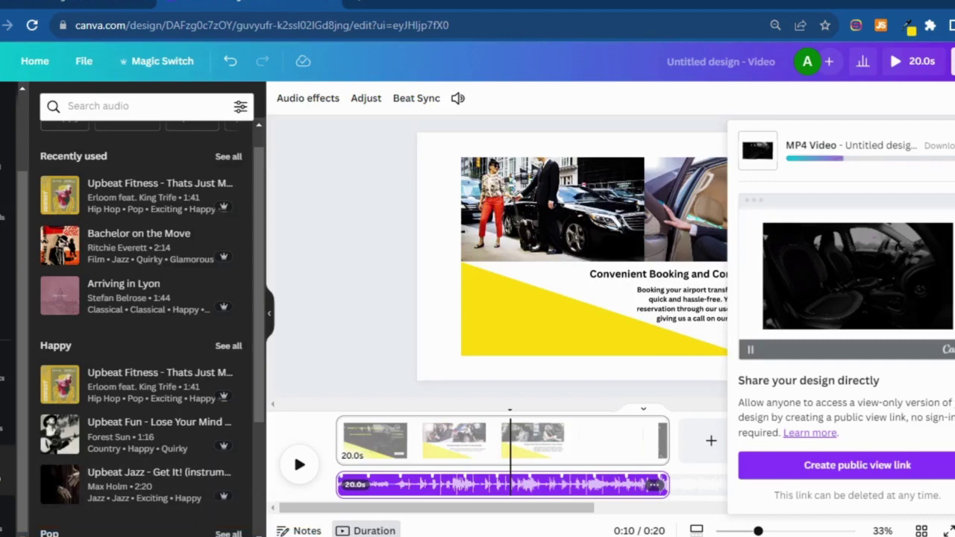
Switch to YouTube Studio, dismiss the published-video dialog, and select the Executive Plus Airport Transfers video published on 8 Nov 2023
{"action": "key", "text": "alt+Tab"}
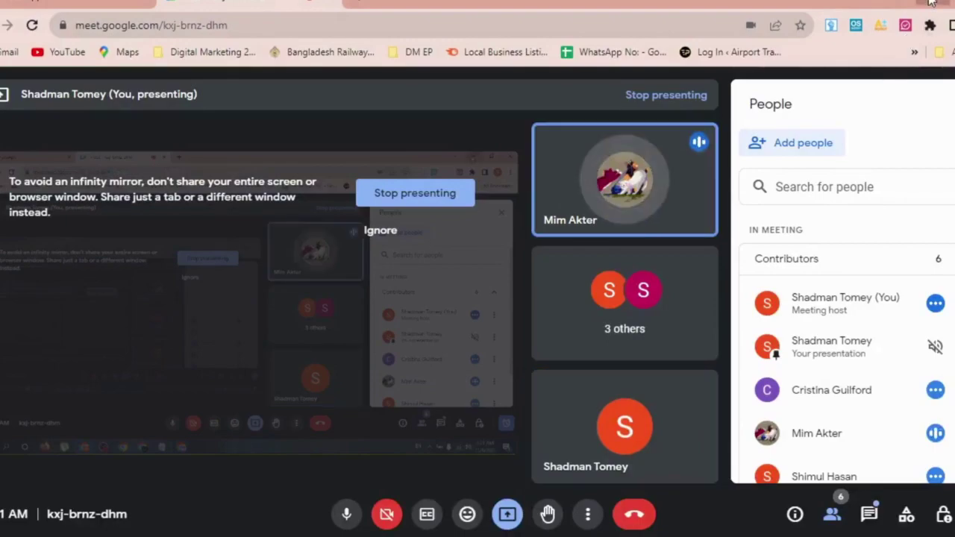
{"action": "key", "text": "alt+Tab"}
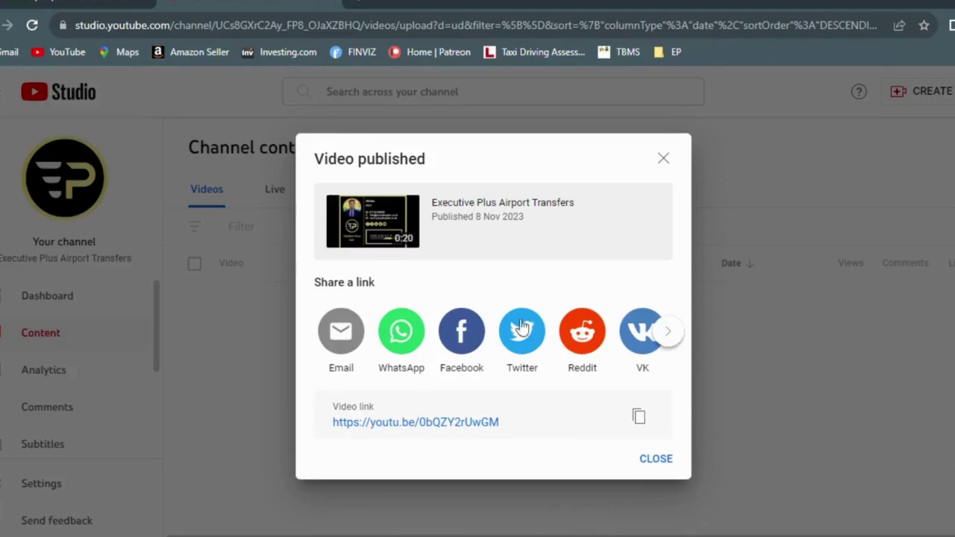
{"action": "left_click", "coordinate": [669, 160]}
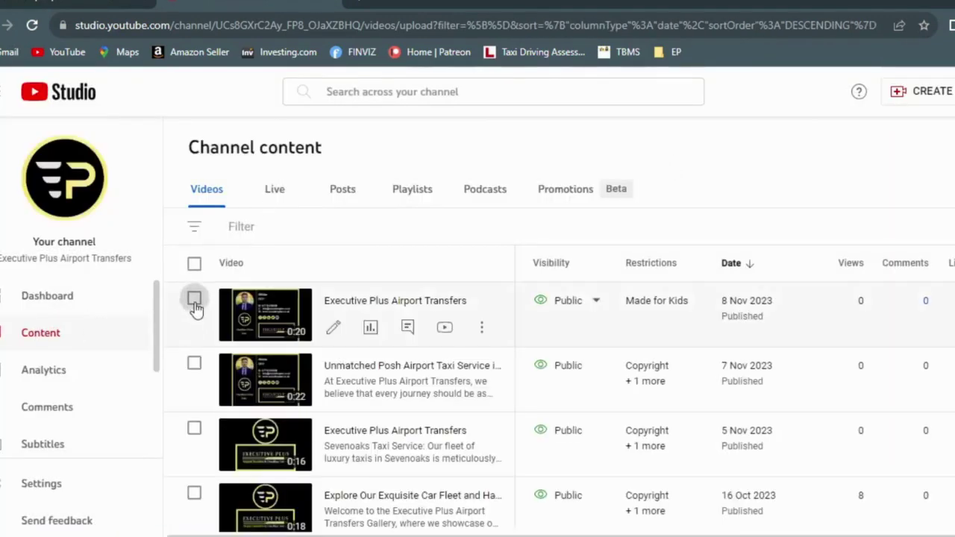
{"action": "left_click", "coordinate": [194, 298]}
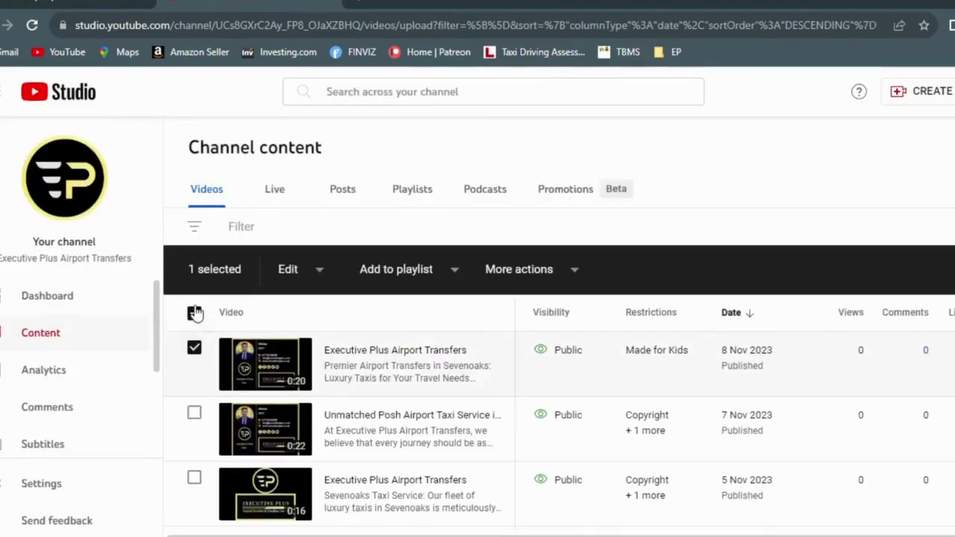
{"action": "left_click", "coordinate": [316, 278]}
{"action": "scroll", "coordinate": [265, 520], "scroll_direction": "down", "scroll_amount": 2}
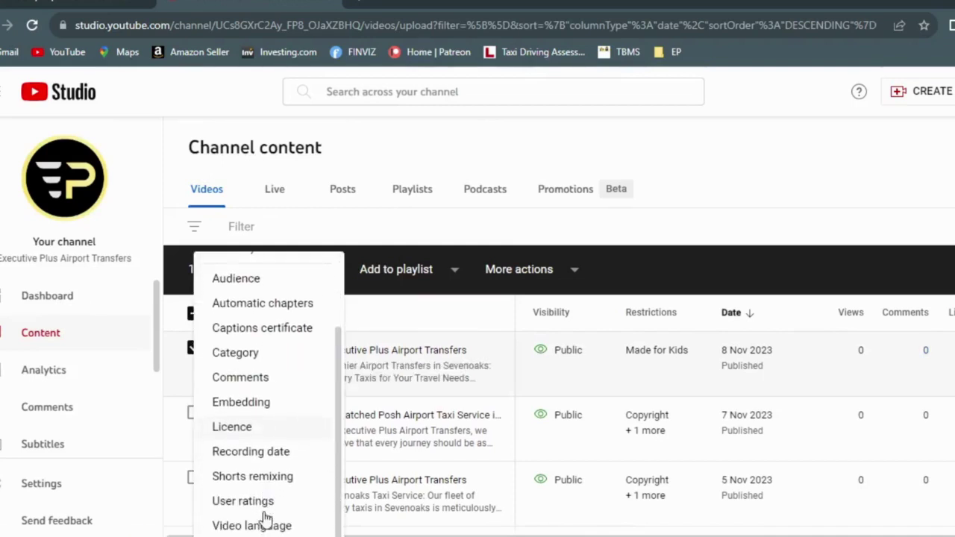
{"action": "left_click", "coordinate": [187, 347]}
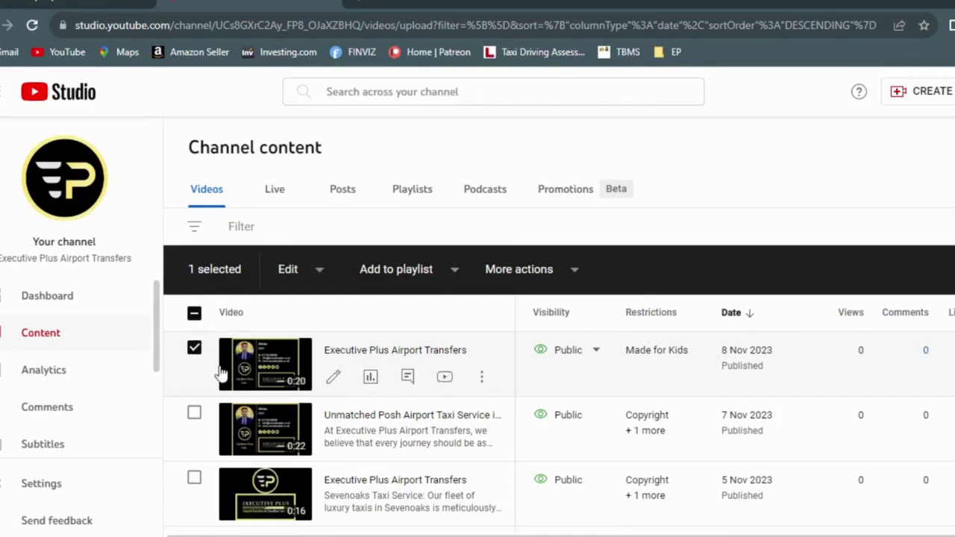
Download a copy of the newly published Executive Plus Airport Transfers video from its permanent-deletion prompt, and cancel the deletion
{"action": "left_click", "coordinate": [482, 377]}
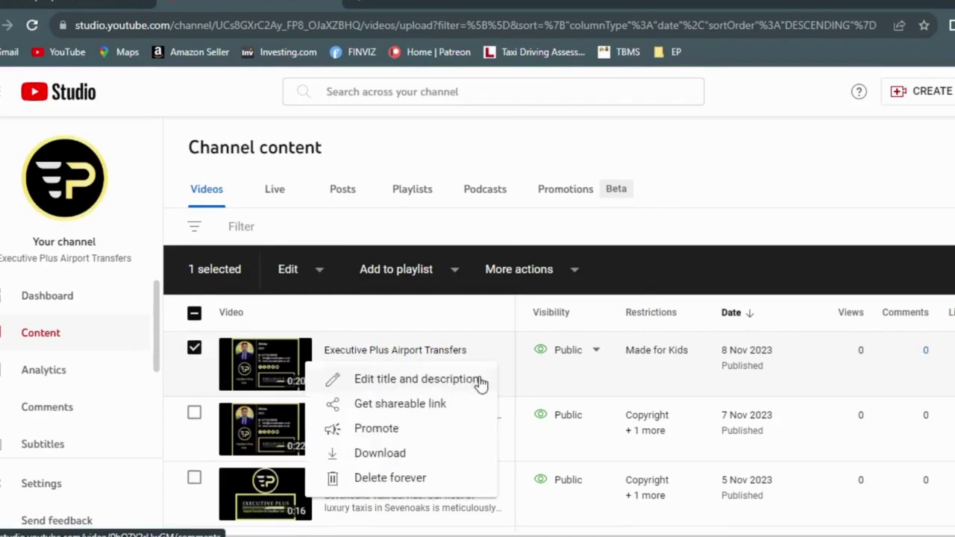
{"action": "left_click", "coordinate": [371, 480]}
{"action": "left_click", "coordinate": [336, 403]}
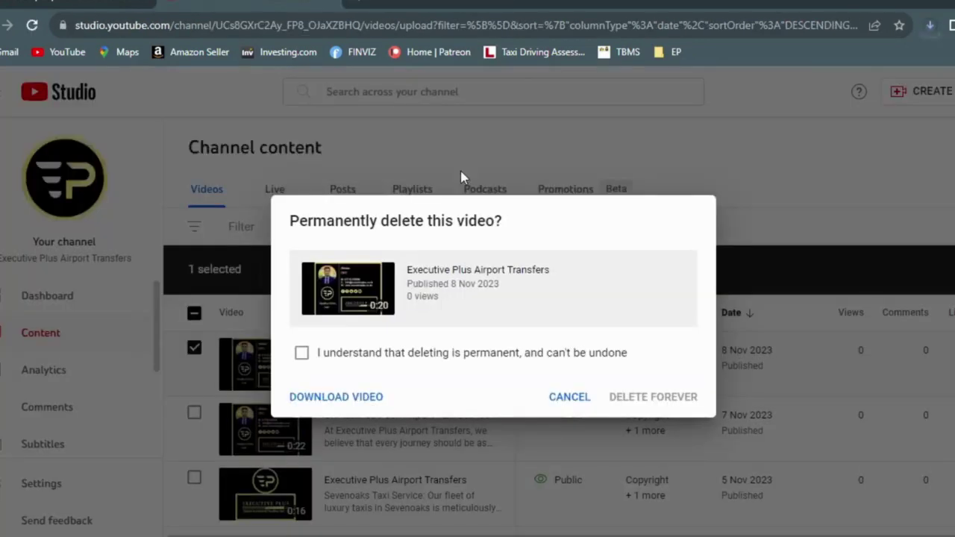
{"action": "left_click", "coordinate": [563, 401]}
Locate the downloaded Executive Plus Airport Transfers (1) in its folder and play it in the media player
{"action": "left_click", "coordinate": [926, 26]}
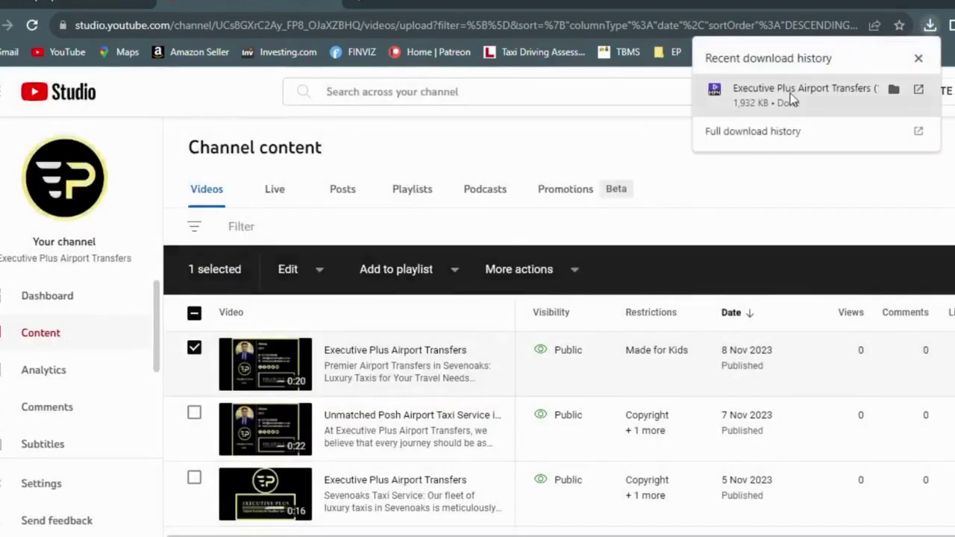
{"action": "left_click", "coordinate": [894, 90]}
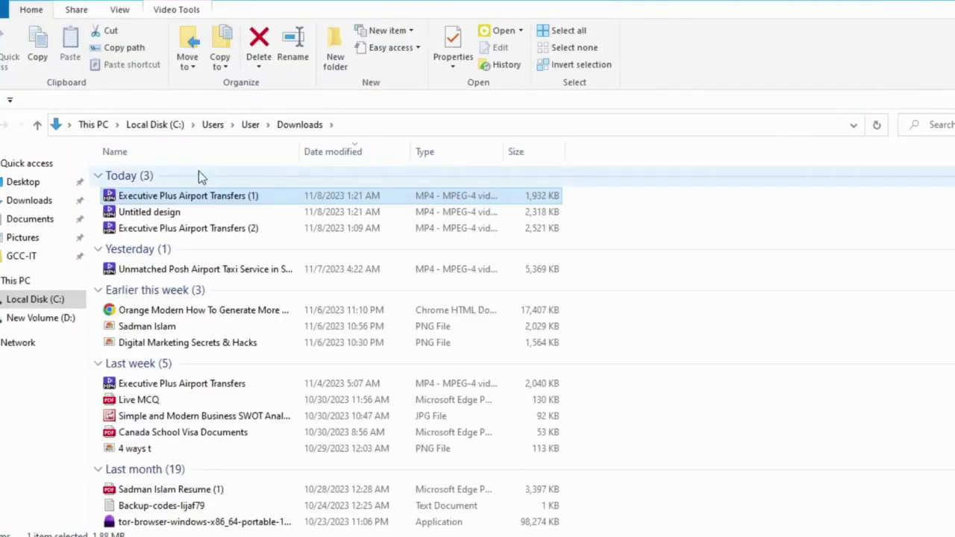
{"action": "double_click", "coordinate": [188, 195]}
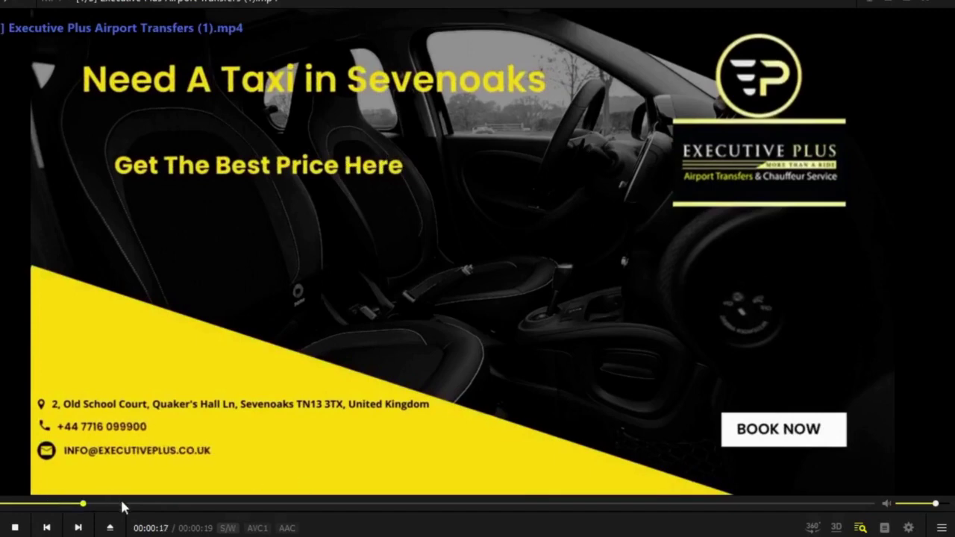
{"action": "key", "text": "Left"}
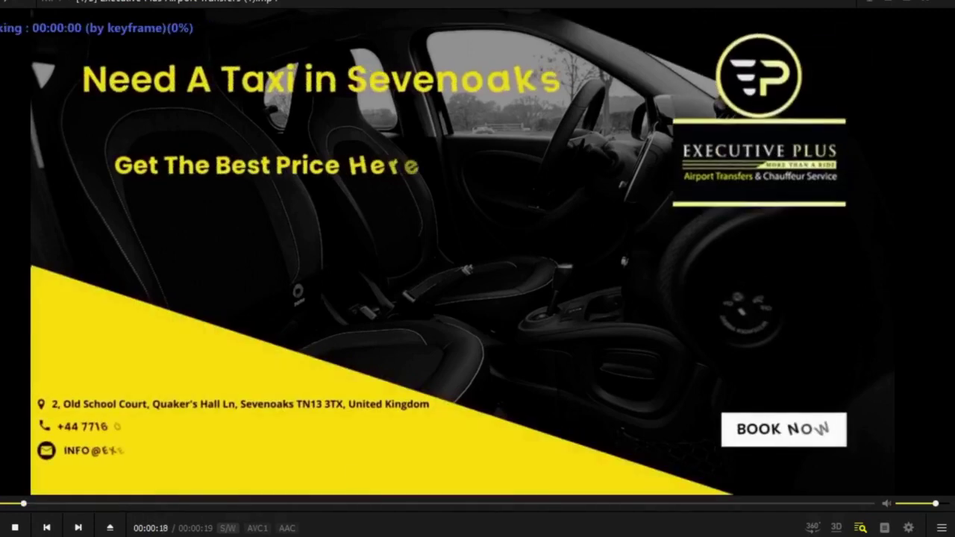
{"action": "left_click", "coordinate": [945, 2]}
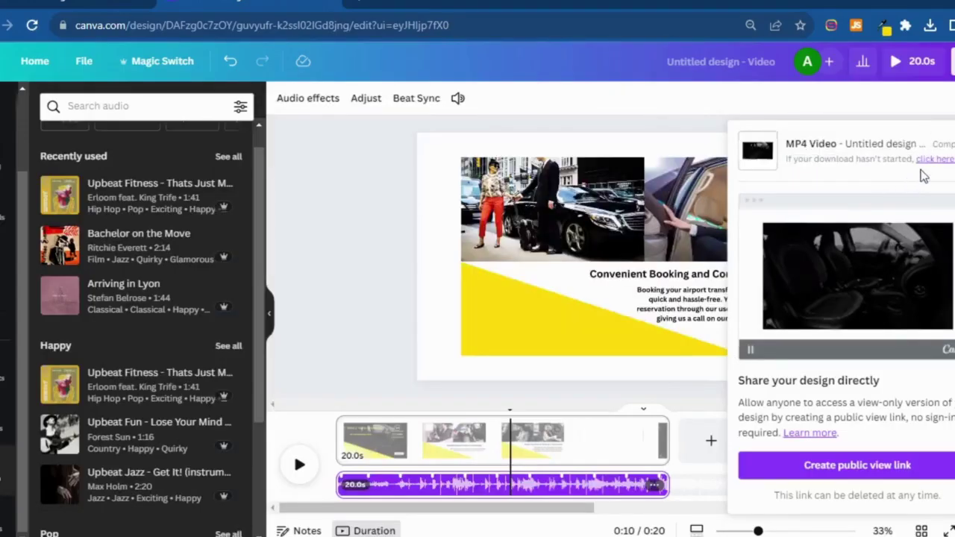
Locate the Untitled design video exported from Canva in Downloads and play it to check the result
{"action": "left_click", "coordinate": [929, 26]}
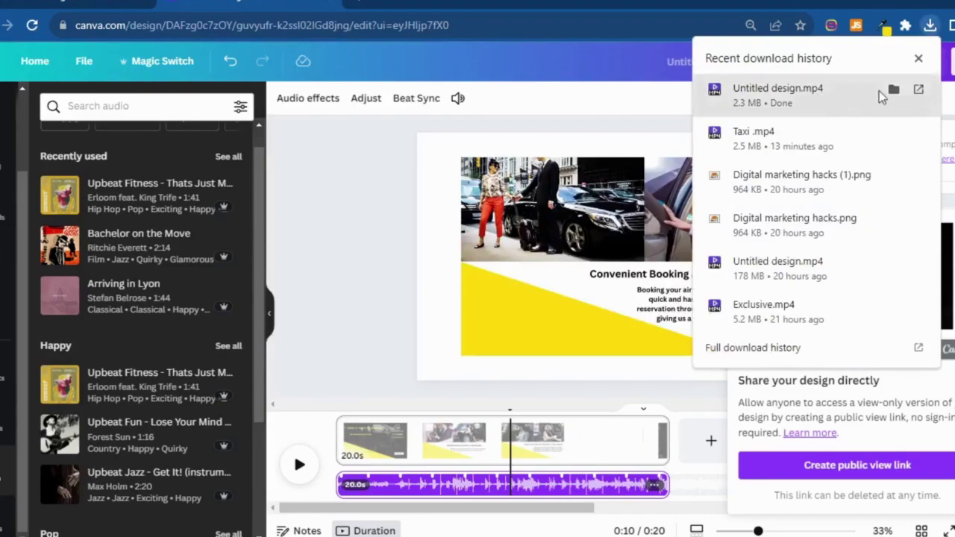
{"action": "left_click", "coordinate": [893, 90]}
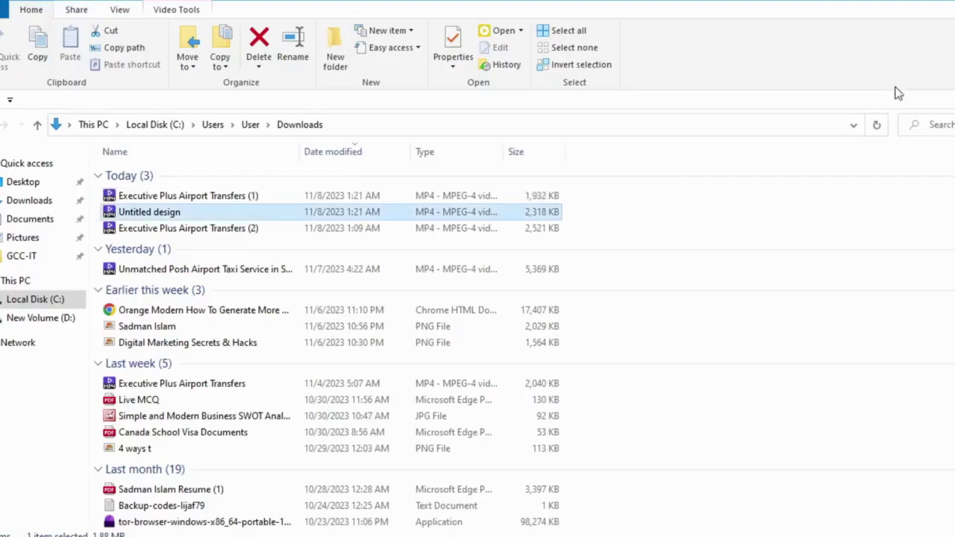
{"action": "double_click", "coordinate": [159, 214]}
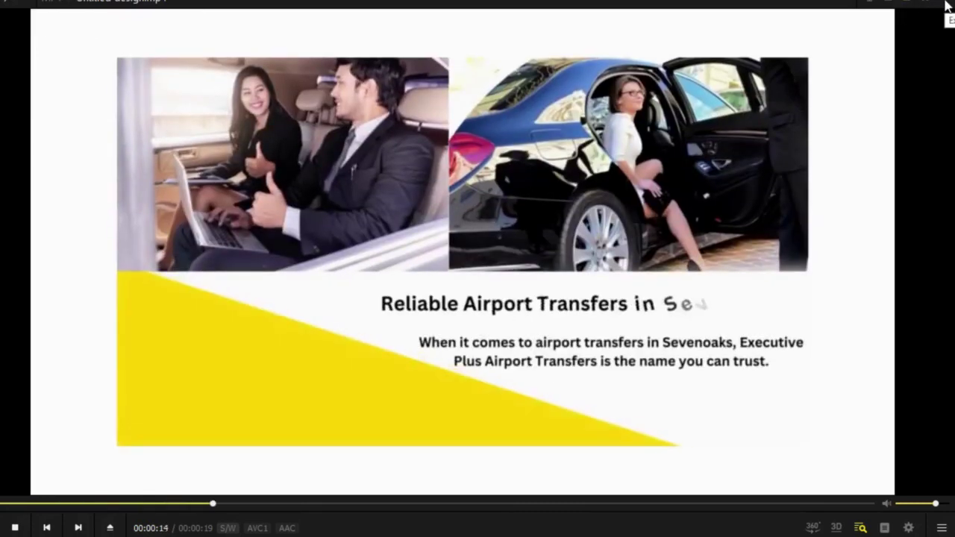
{"action": "left_click", "coordinate": [932, 5]}
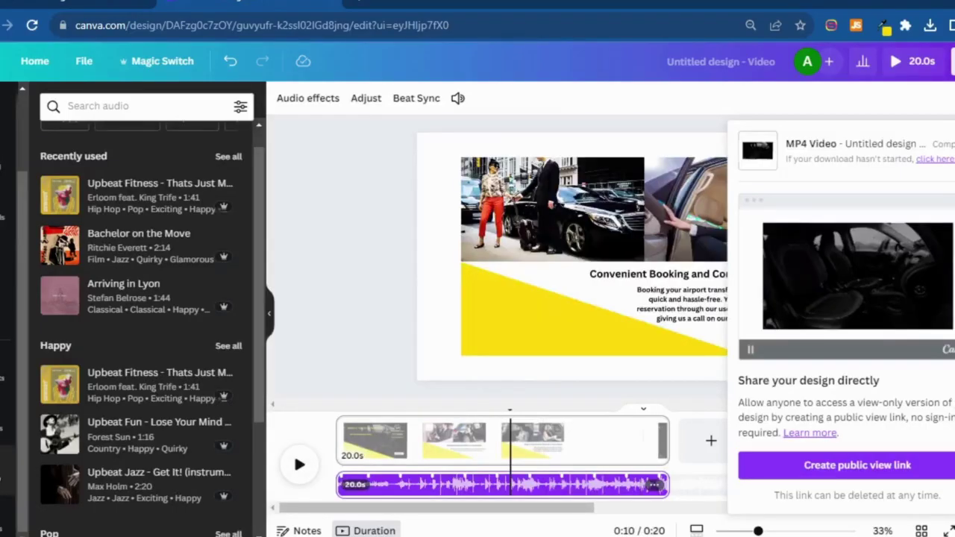
Stretch the promo video on the Canva page so it fills the canvas to all four edges
{"action": "left_click", "coordinate": [346, 206]}
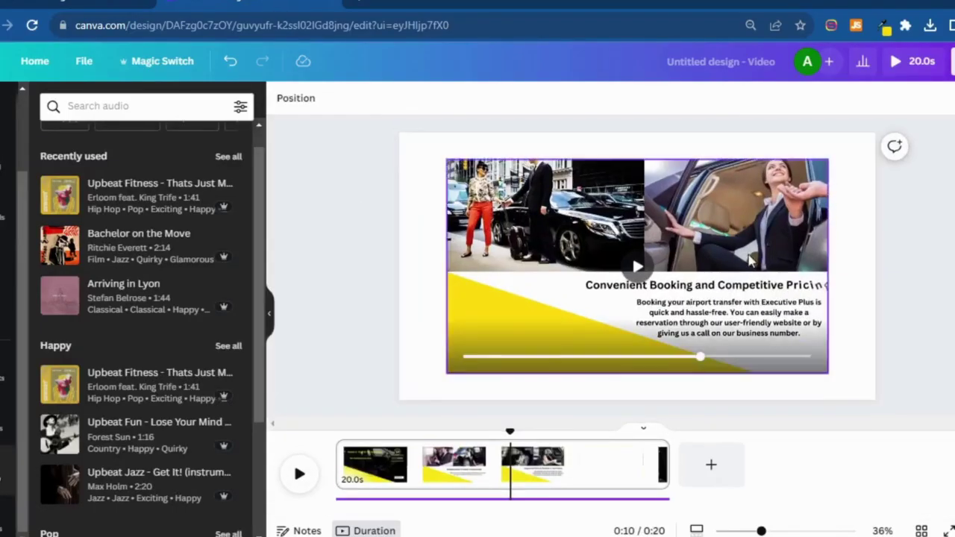
{"action": "left_click", "coordinate": [638, 205]}
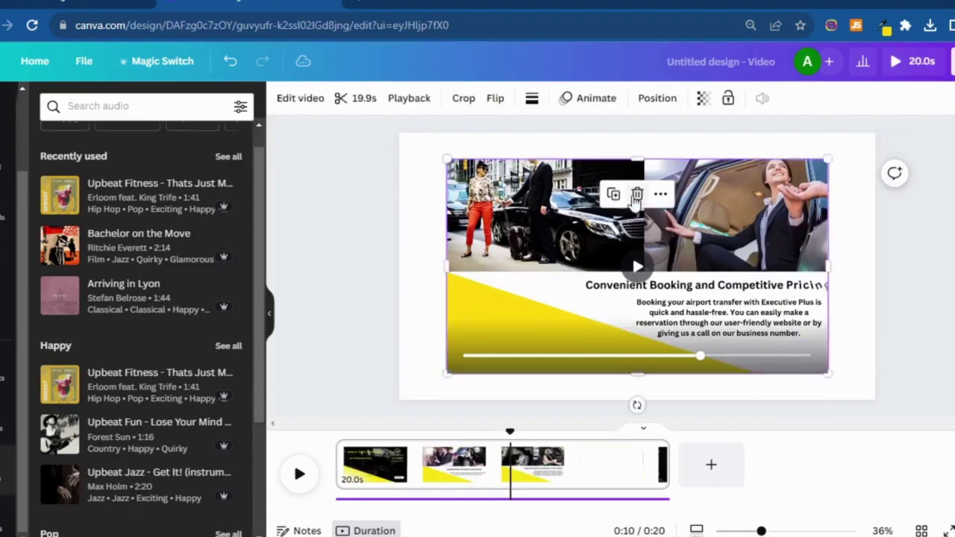
{"action": "left_click_drag", "start_coordinate": [636, 158], "coordinate": [636, 133]}
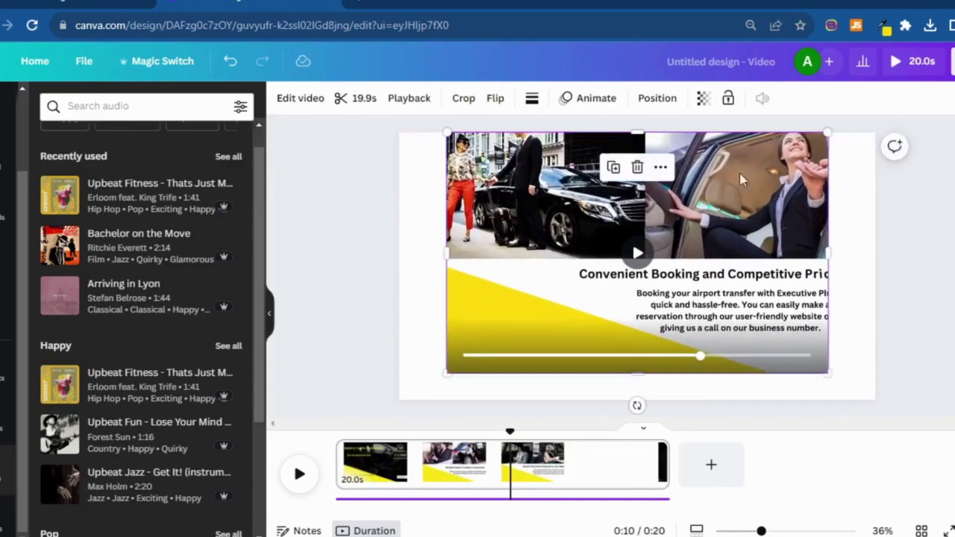
{"action": "left_click_drag", "start_coordinate": [829, 254], "coordinate": [868, 258]}
{"action": "left_click_drag", "start_coordinate": [661, 375], "coordinate": [661, 403]}
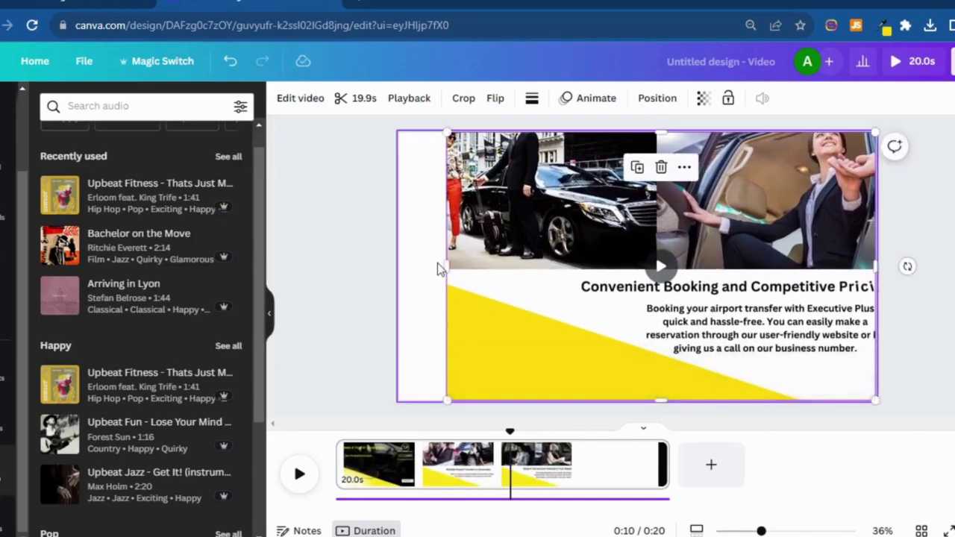
{"action": "left_click_drag", "start_coordinate": [446, 267], "coordinate": [401, 264]}
{"action": "left_click", "coordinate": [363, 291]}
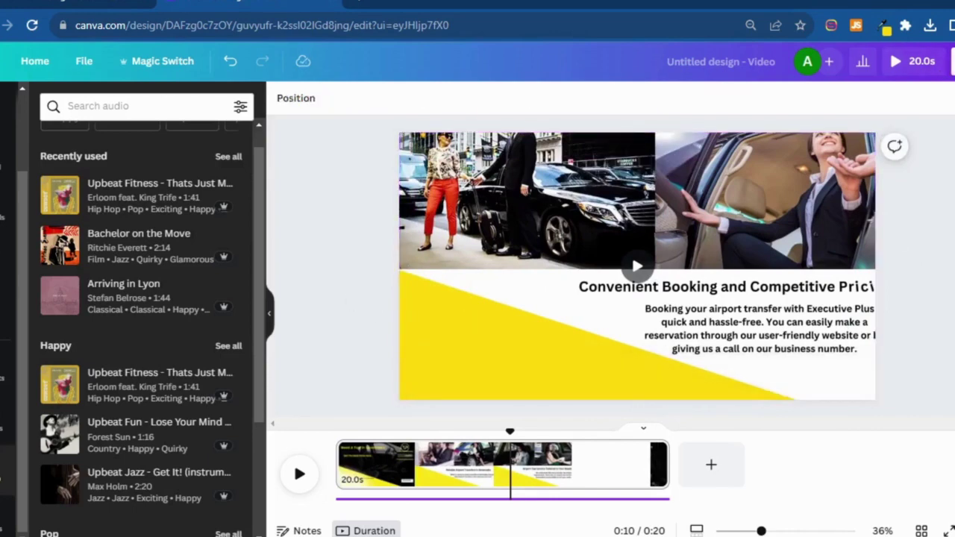
Download the resized design as an MP4 Video at 720p quality
{"action": "left_click", "coordinate": [953, 61]}
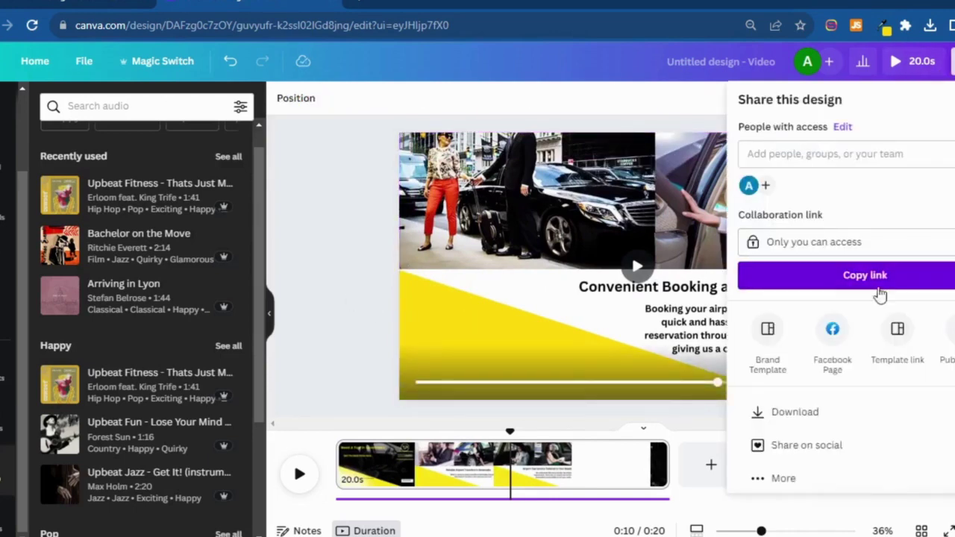
{"action": "left_click", "coordinate": [777, 413]}
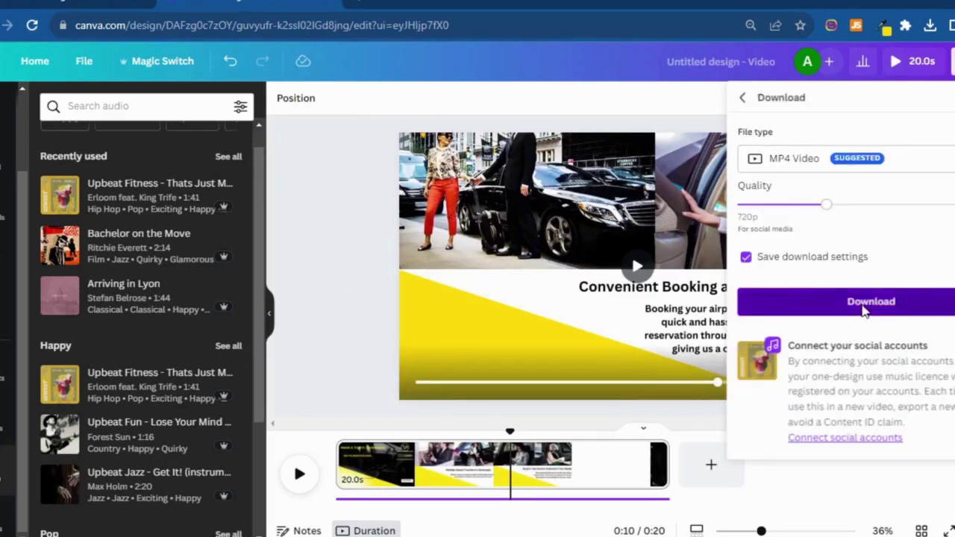
{"action": "left_click", "coordinate": [865, 303]}
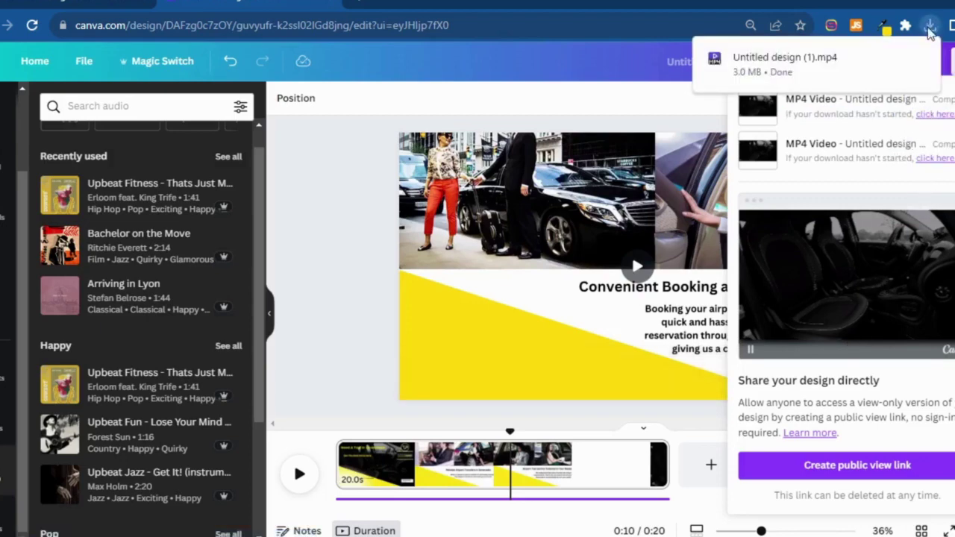
Show the download in its folder, try to play Untitled design (1).mp4, and dismiss the media player
{"action": "left_click", "coordinate": [893, 59]}
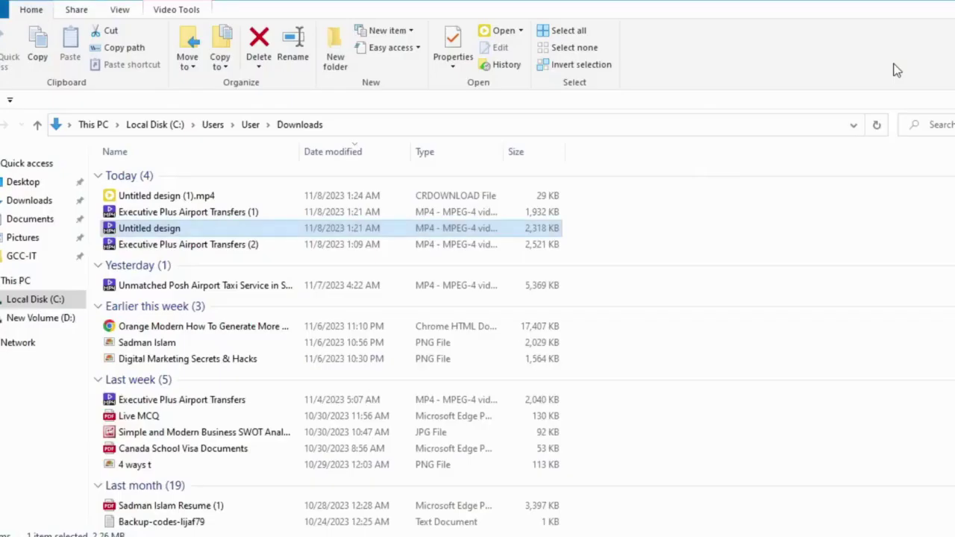
{"action": "double_click", "coordinate": [170, 232]}
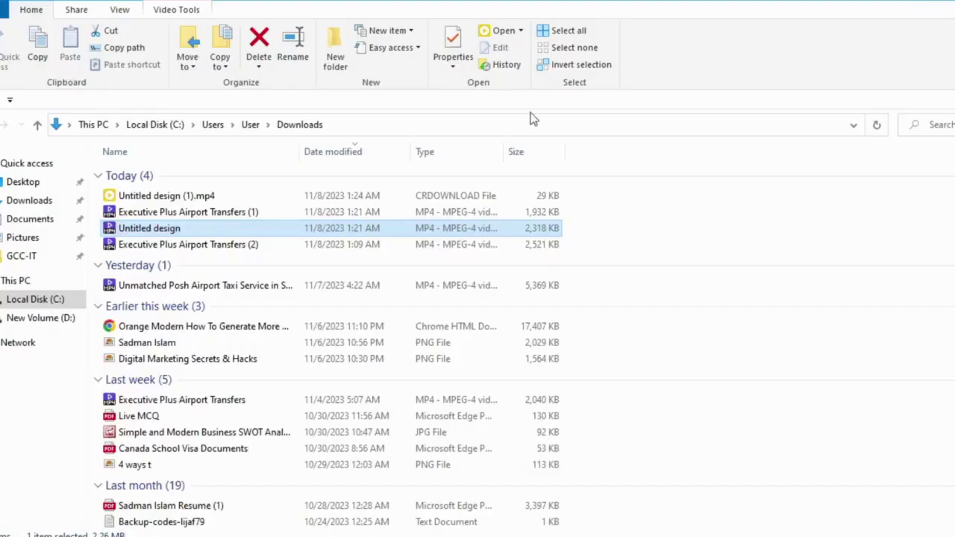
{"action": "left_click", "coordinate": [203, 199]}
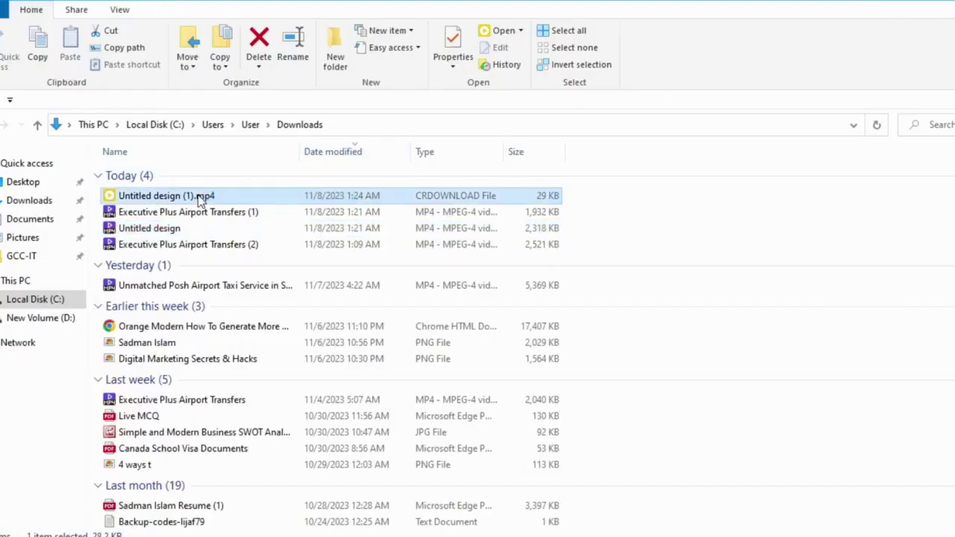
{"action": "double_click", "coordinate": [200, 197]}
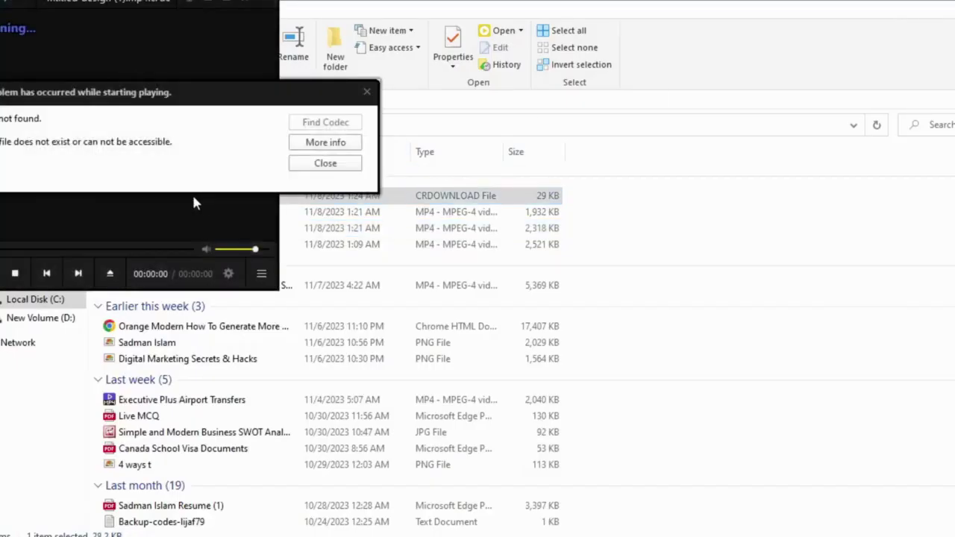
{"action": "left_click", "coordinate": [365, 93]}
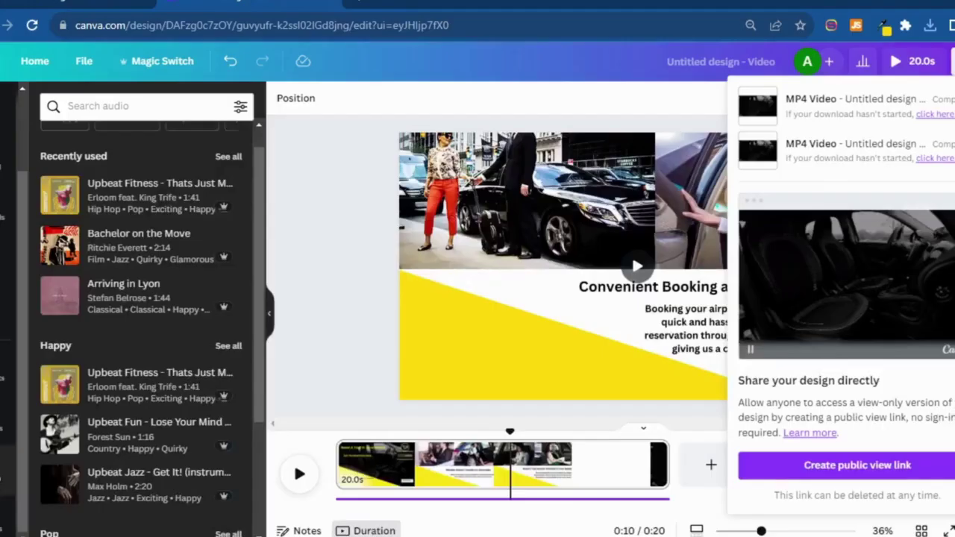
Locate Untitled design (1).mp4 again from the recent download history, retry playing it, and close the media player
{"action": "mouse_move", "coordinate": [778, 112]}
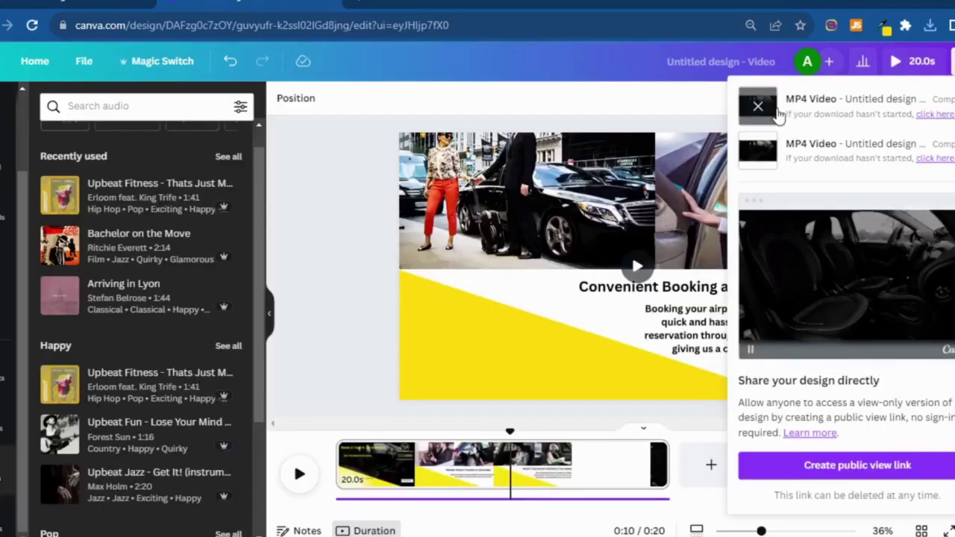
{"action": "left_click", "coordinate": [931, 28]}
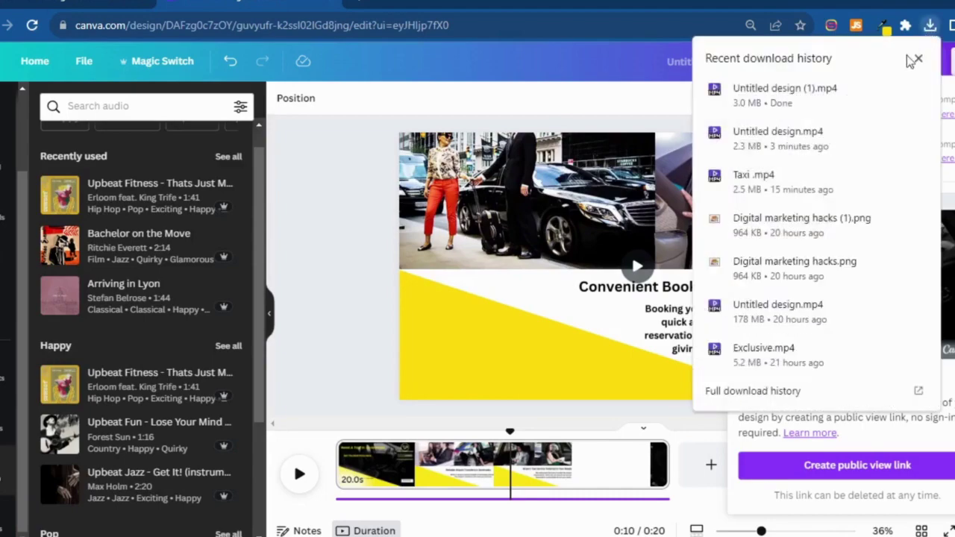
{"action": "left_click", "coordinate": [894, 90]}
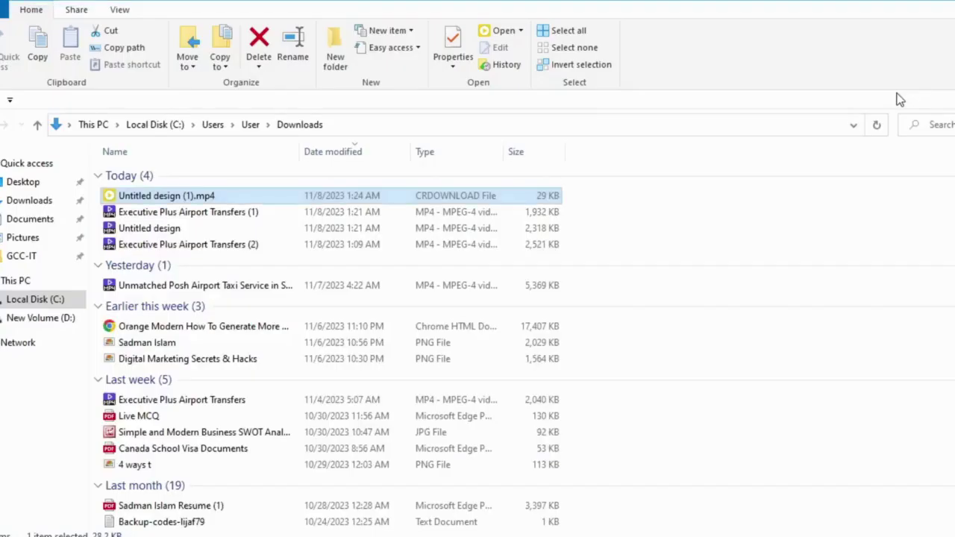
{"action": "right_click", "coordinate": [213, 196]}
{"action": "left_click", "coordinate": [239, 200]}
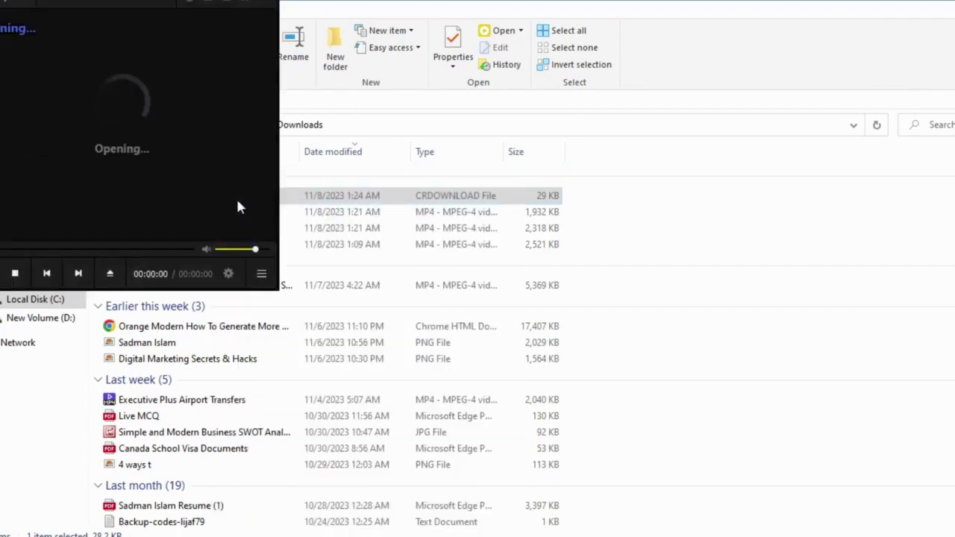
{"action": "left_click", "coordinate": [325, 164]}
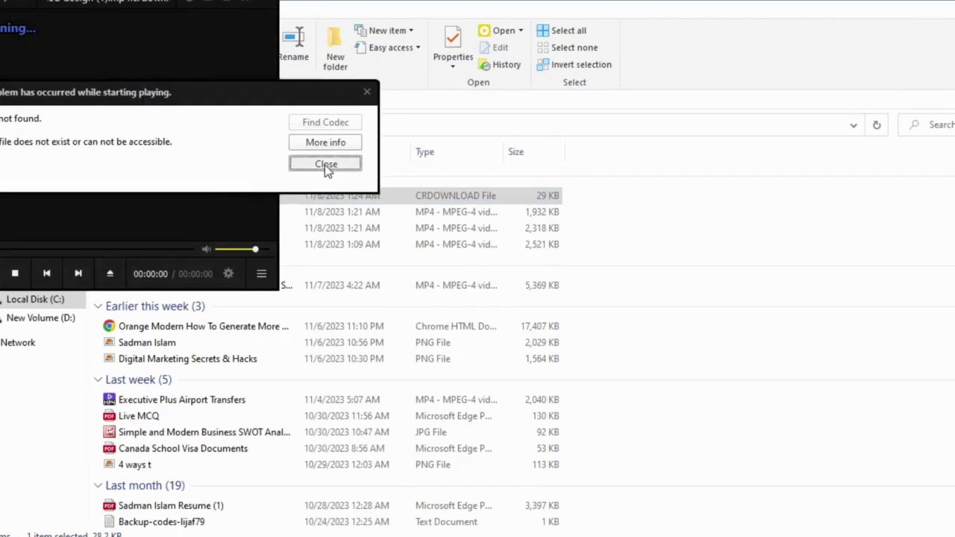
{"action": "left_click", "coordinate": [262, 5]}
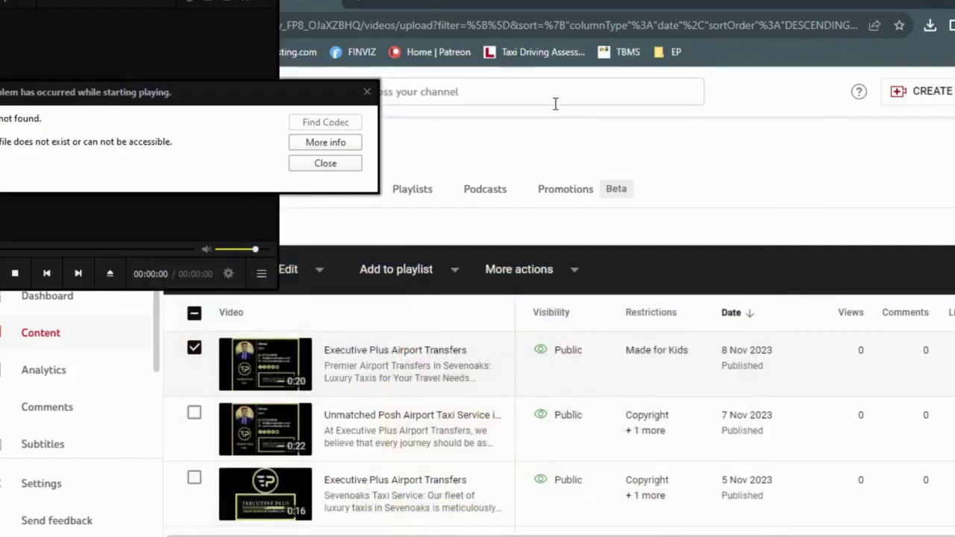
{"action": "left_click", "coordinate": [366, 92]}
{"action": "left_click", "coordinate": [266, 5]}
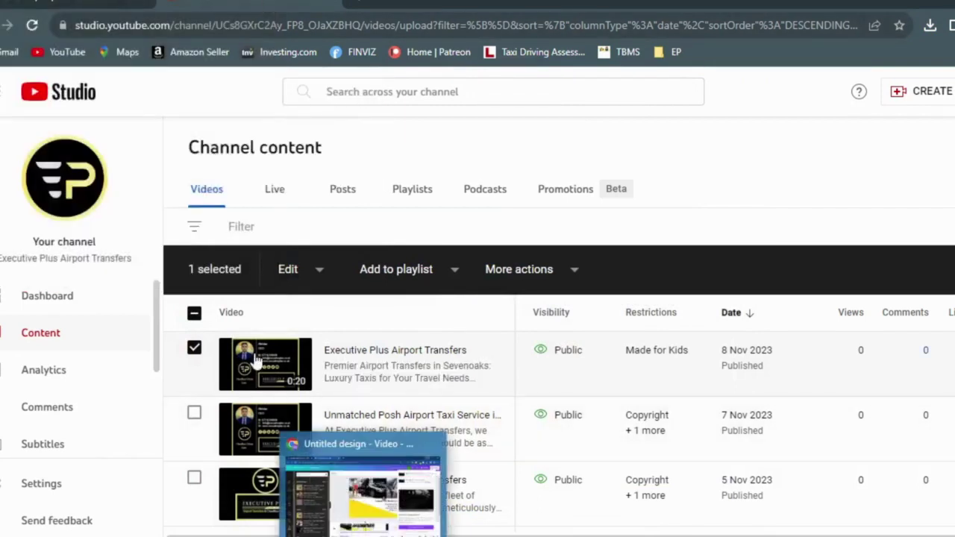
Return from YouTube Studio to the Canva design and preview a few seconds of the resized video
{"action": "left_click", "coordinate": [194, 348]}
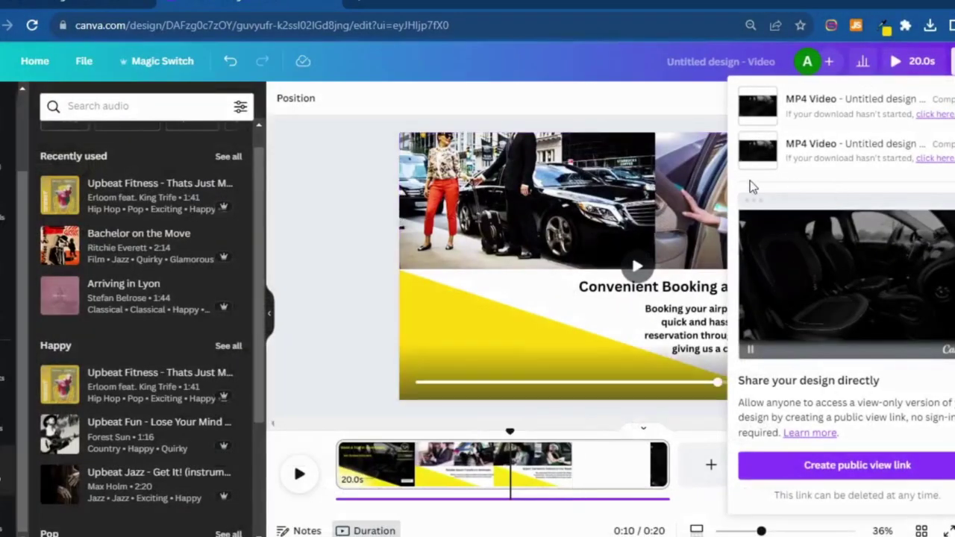
{"action": "left_click", "coordinate": [362, 236]}
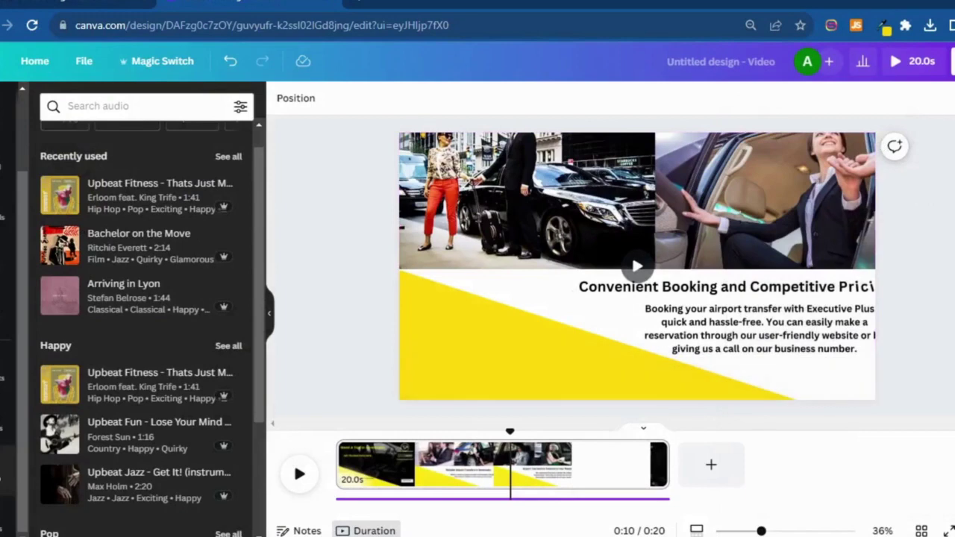
{"action": "left_click", "coordinate": [952, 61]}
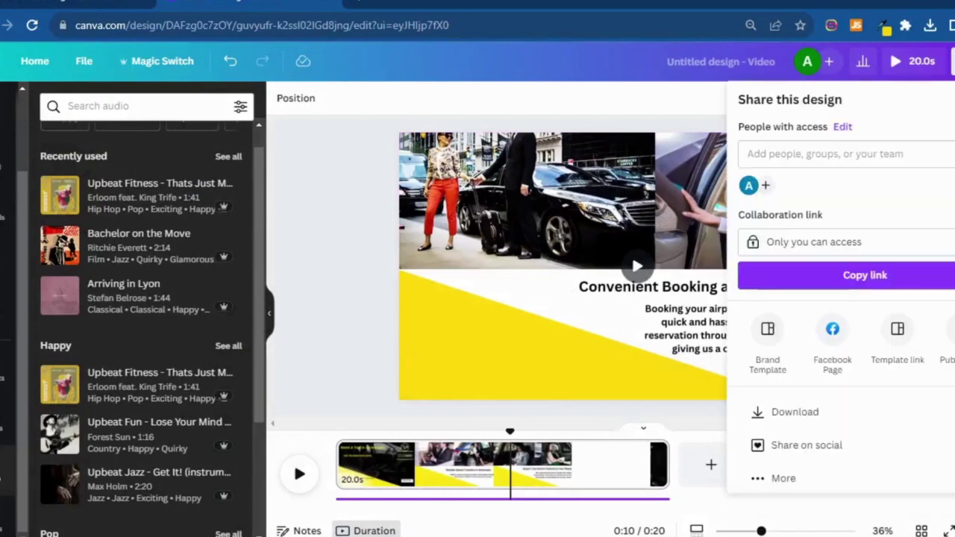
{"action": "key", "text": "Escape"}
{"action": "left_click", "coordinate": [299, 473]}
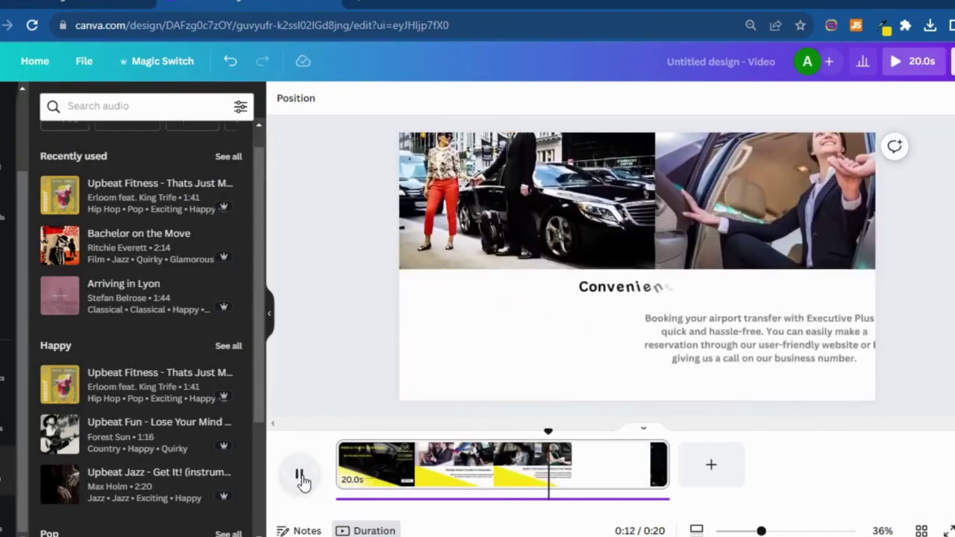
{"action": "left_click", "coordinate": [301, 476]}
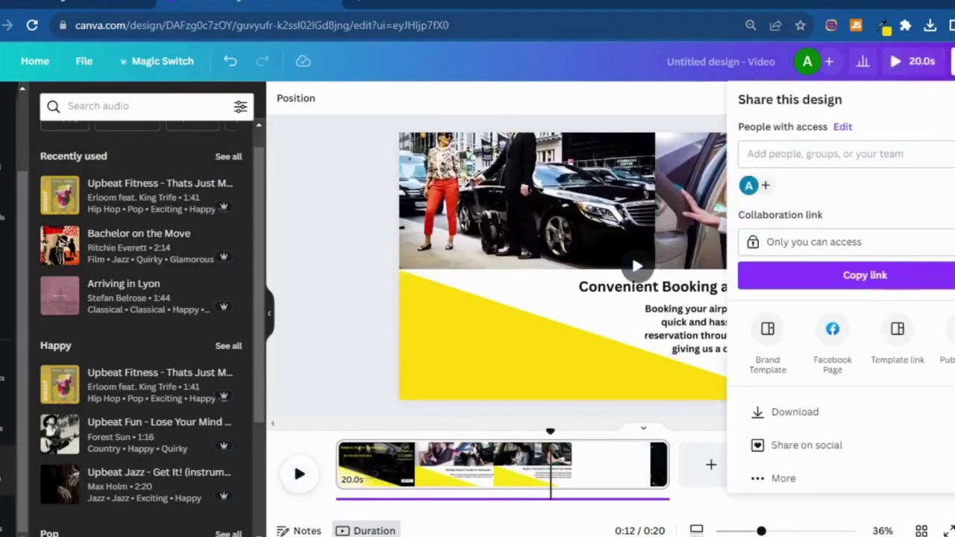
Download the design once more as an MP4 Video at 720p and show the new file in its folder
{"action": "left_click", "coordinate": [913, 413]}
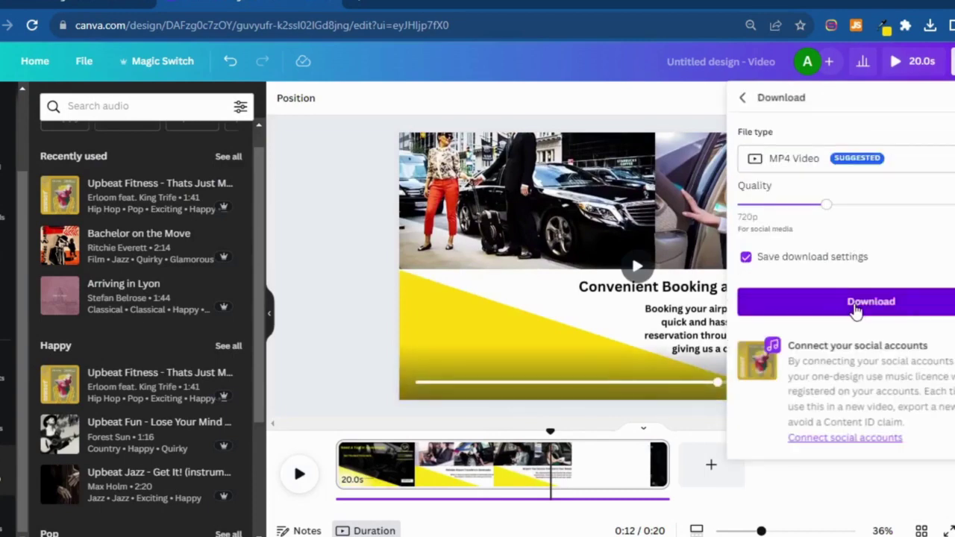
{"action": "left_click", "coordinate": [870, 301]}
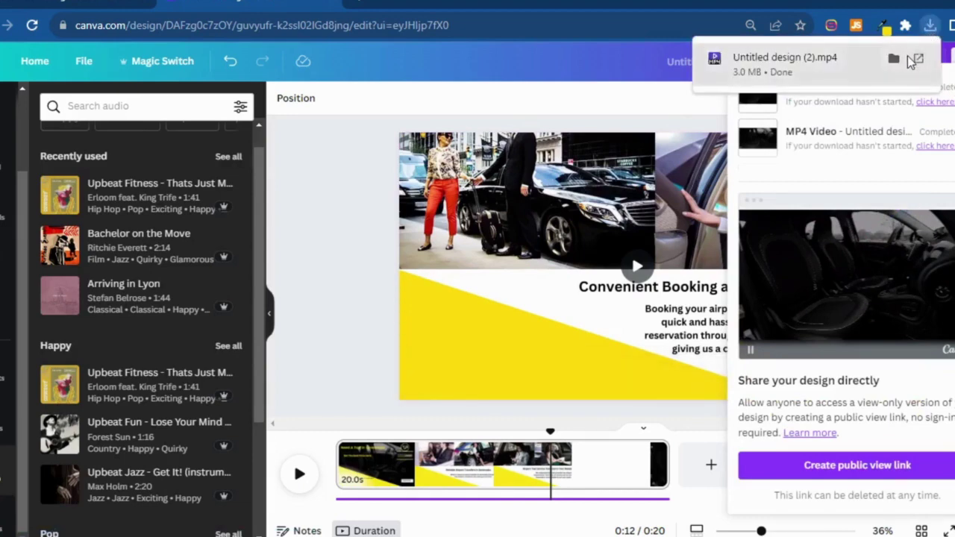
{"action": "left_click", "coordinate": [894, 58]}
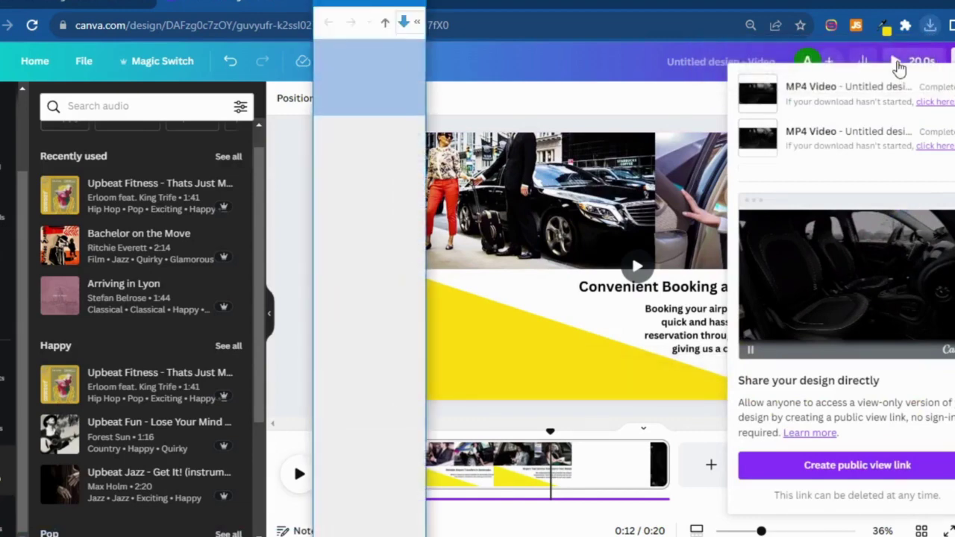
Play Untitled design (2) from the Downloads folder to check the export, and close the media player
{"action": "double_click", "coordinate": [377, 6]}
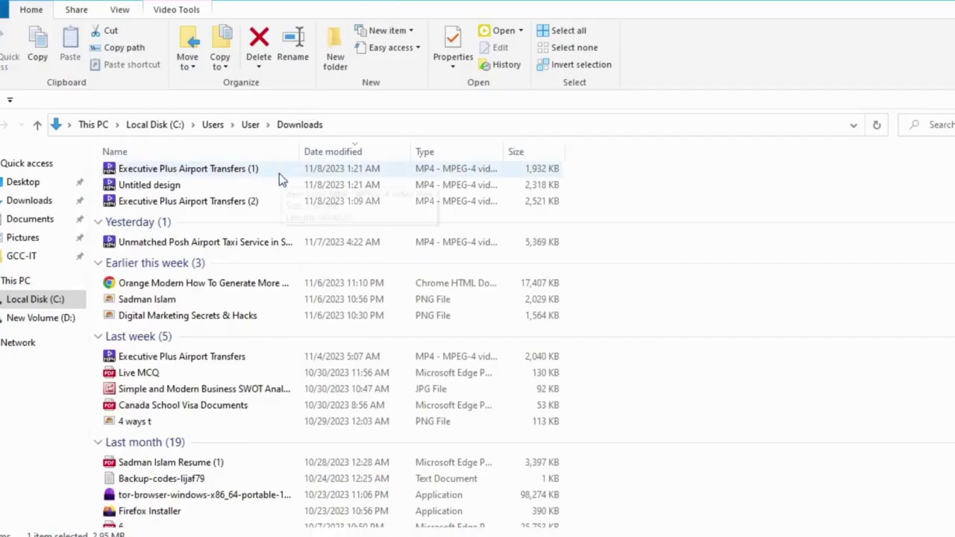
{"action": "left_click", "coordinate": [27, 200]}
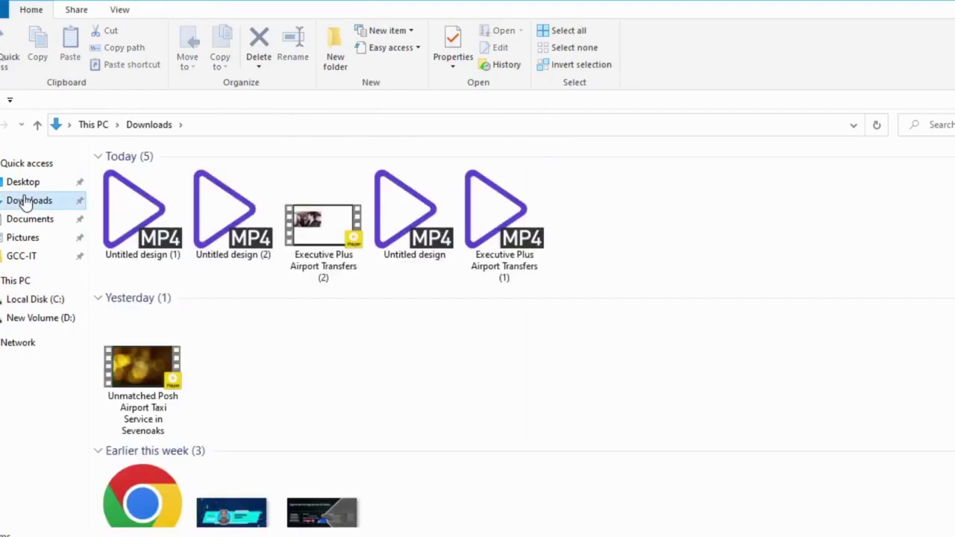
{"action": "left_click", "coordinate": [231, 254]}
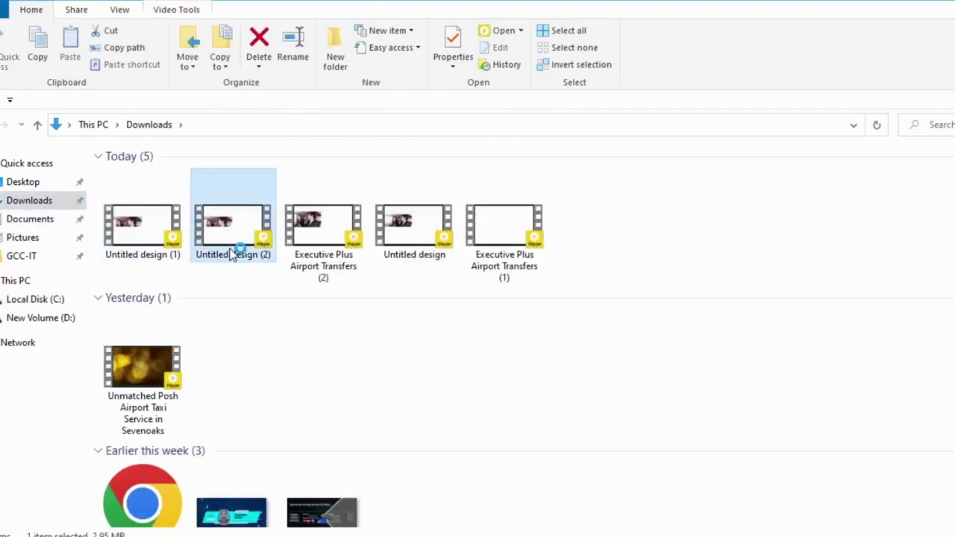
{"action": "double_click", "coordinate": [232, 255]}
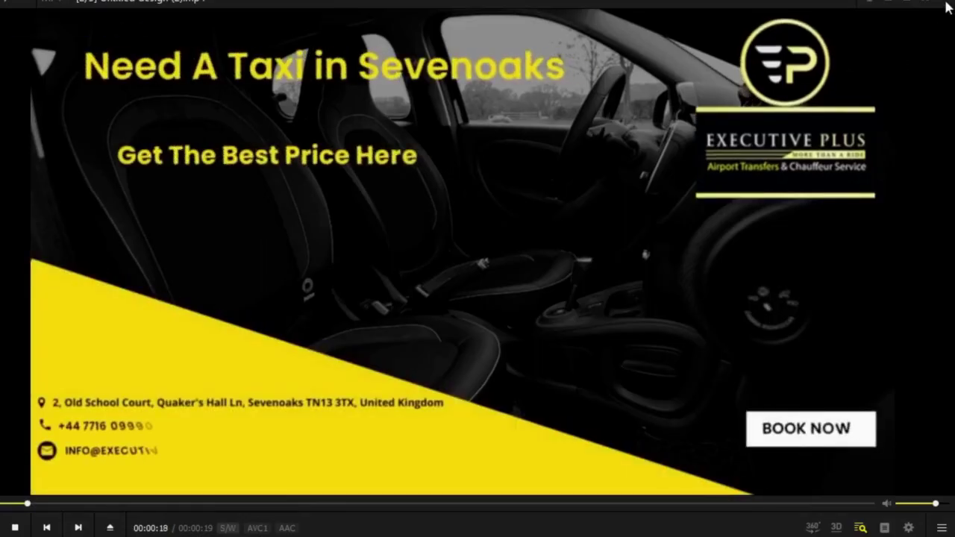
{"action": "left_click", "coordinate": [946, 6]}
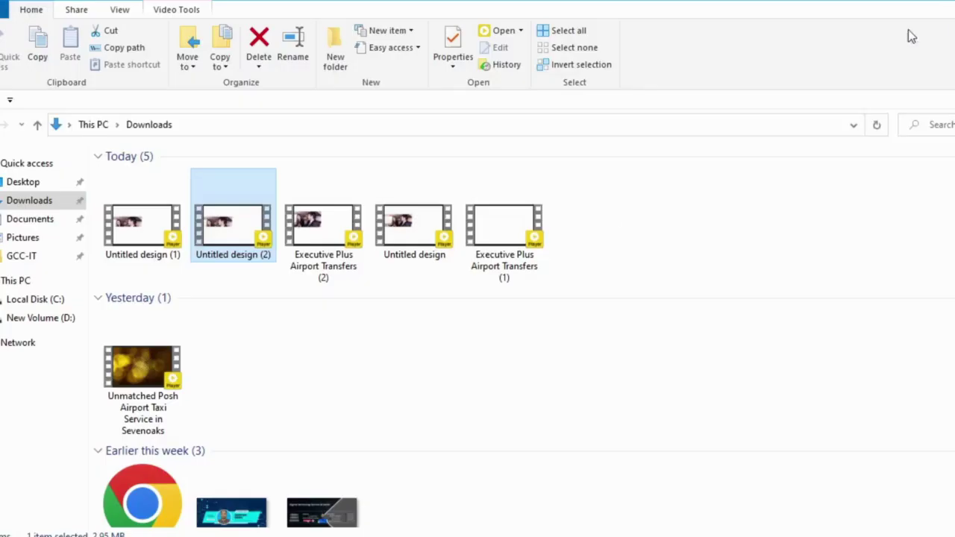
Copy the name of the Executive Plus Airport Transfers (2) video file in the Downloads folder
{"action": "right_click", "coordinate": [252, 267]}
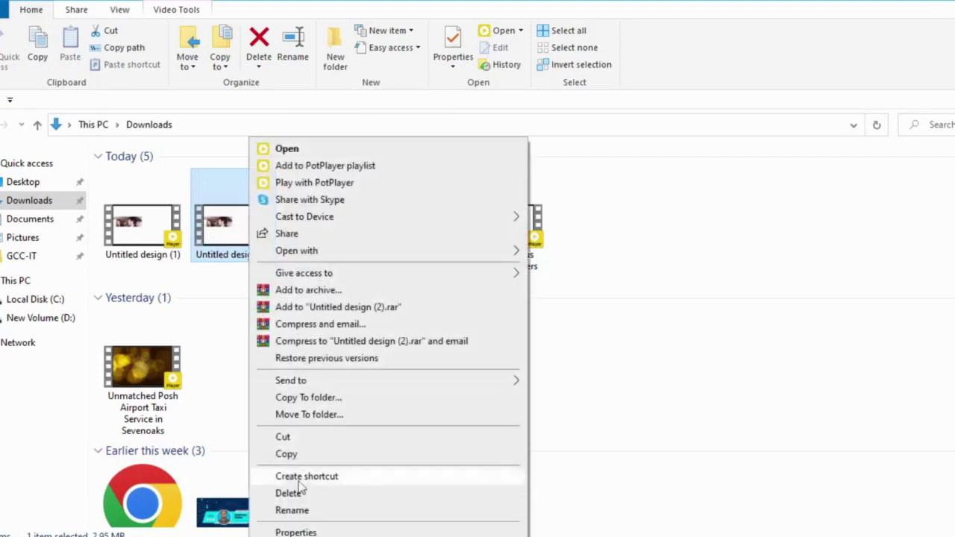
{"action": "left_click", "coordinate": [282, 511]}
{"action": "left_click", "coordinate": [324, 272]}
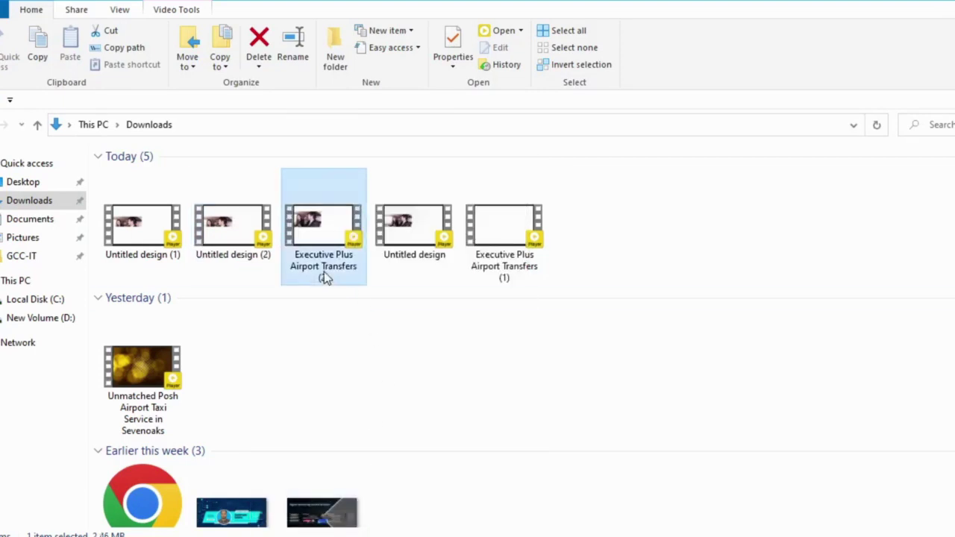
{"action": "right_click", "coordinate": [324, 271]}
{"action": "left_click", "coordinate": [351, 509]}
{"action": "key", "text": "ctrl+c"}
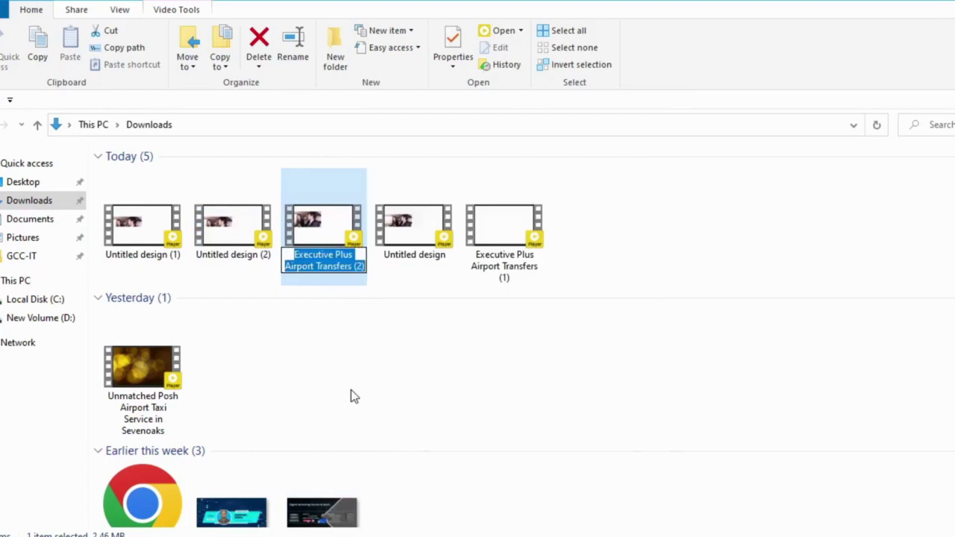
Rename the Untitled design (2) video file as Executive Plus Airport Transfers (4)
{"action": "left_click", "coordinate": [222, 259]}
{"action": "right_click", "coordinate": [221, 259]}
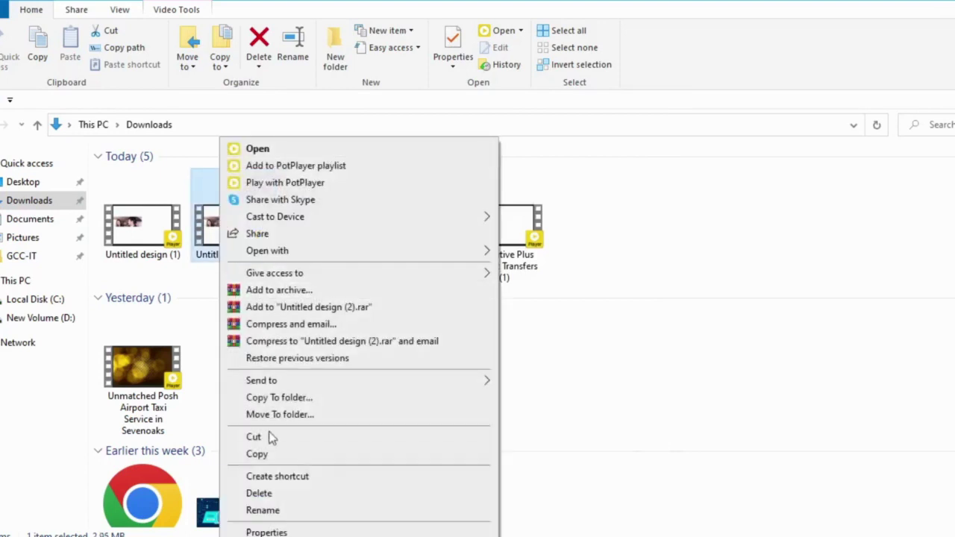
{"action": "left_click", "coordinate": [262, 510]}
{"action": "key", "text": "ctrl+v"}
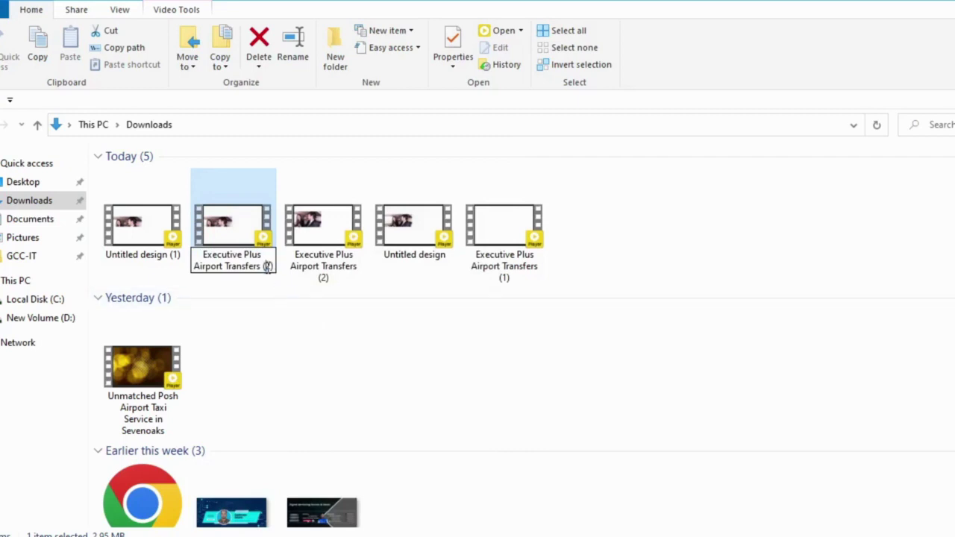
{"action": "type", "text": "4"}
{"action": "left_click", "coordinate": [330, 343]}
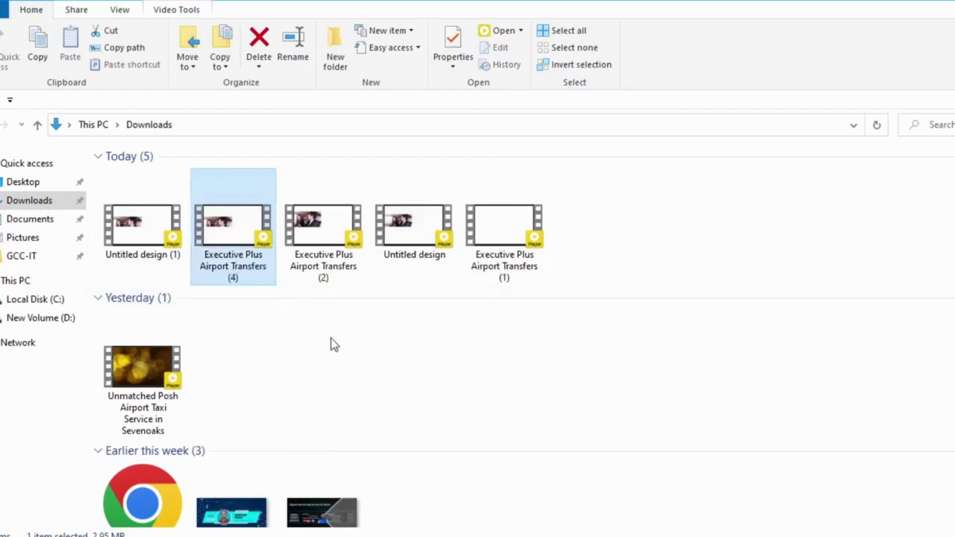
{"action": "scroll", "coordinate": [214, 241], "scroll_direction": "down", "scroll_amount": 1}
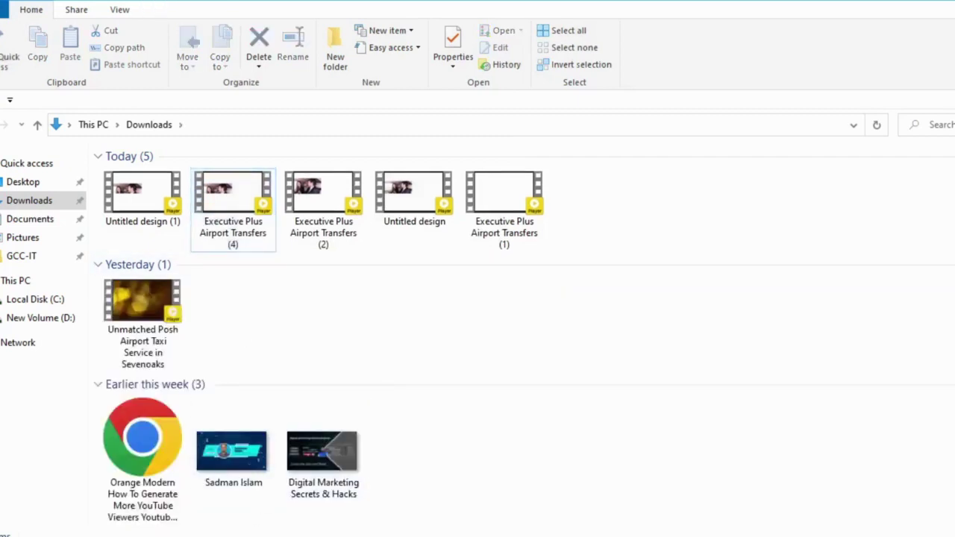
Switch to YouTube Studio, upload Executive Plus Airport Transfers (4) from the Downloads folder, and leave the video as a draft
{"action": "key", "text": "alt+Tab"}
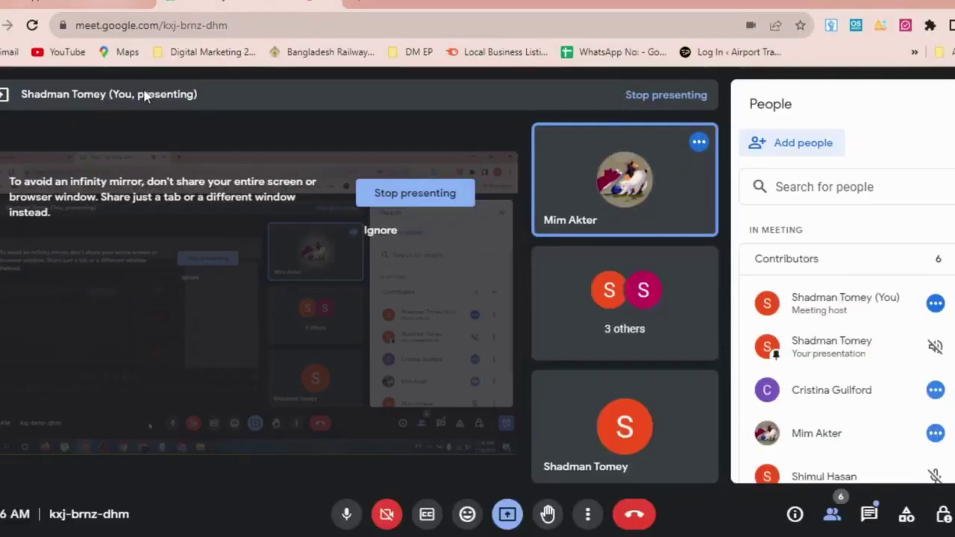
{"action": "key", "text": "alt+Tab"}
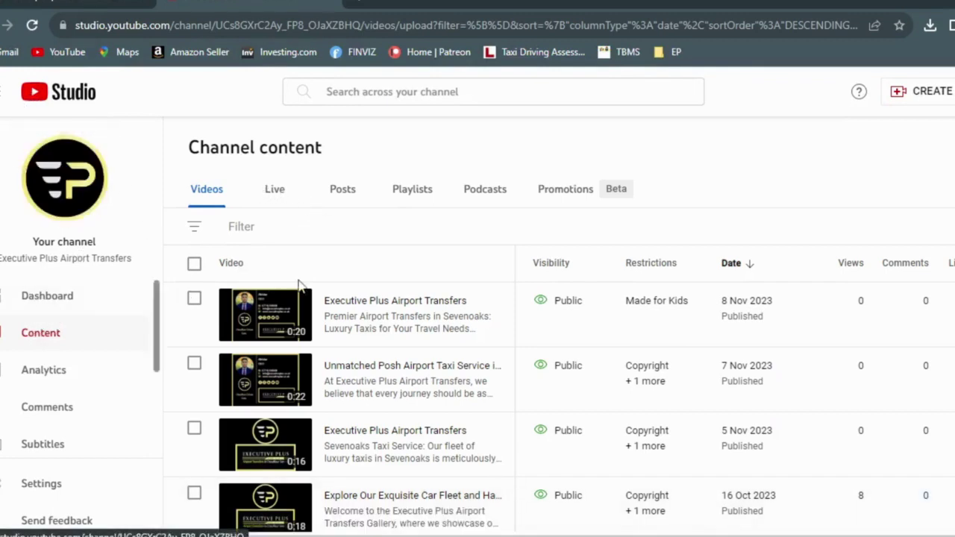
{"action": "left_click", "coordinate": [950, 108]}
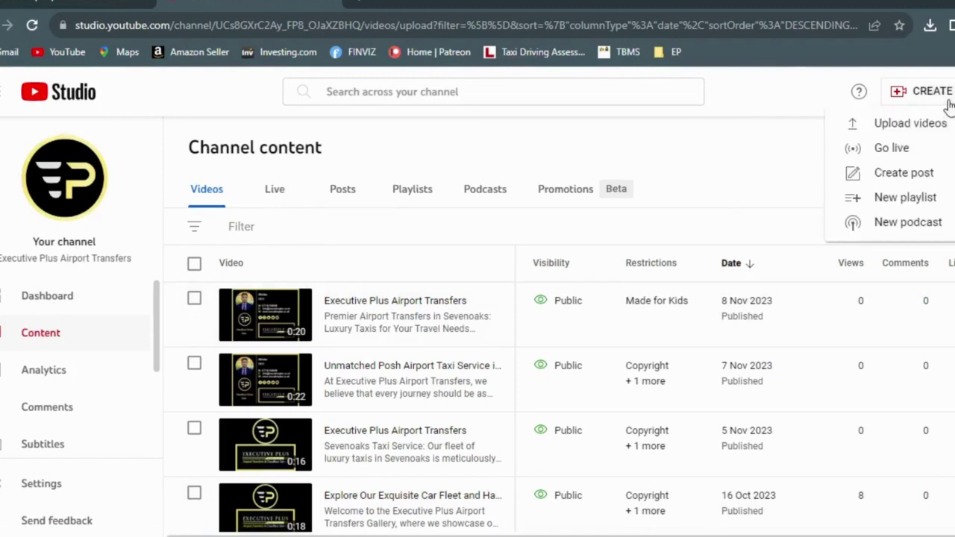
{"action": "left_click", "coordinate": [894, 126]}
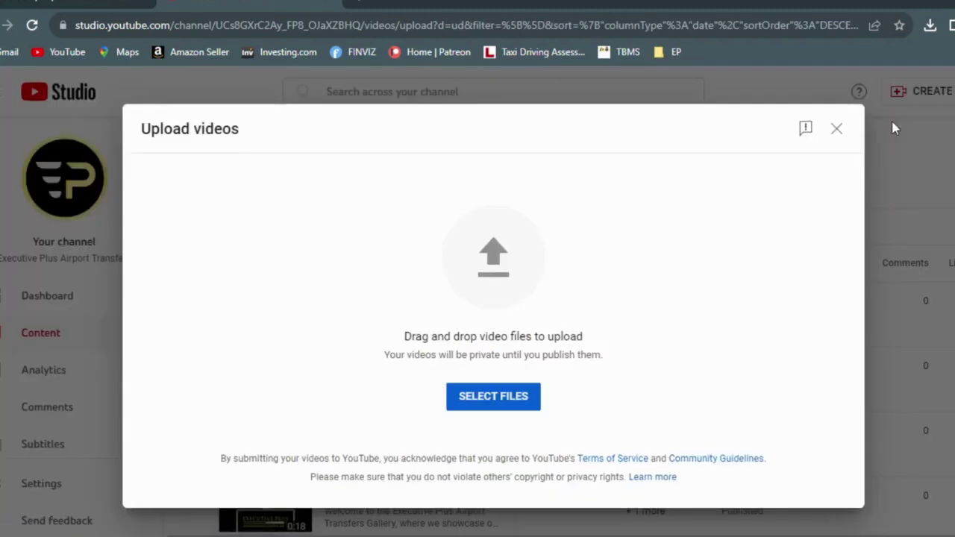
{"action": "left_click", "coordinate": [487, 403]}
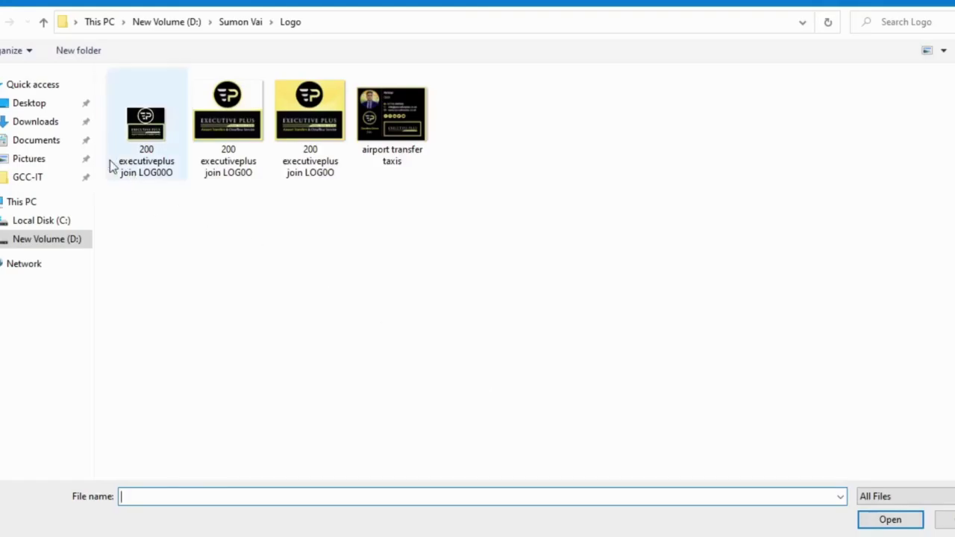
{"action": "left_click", "coordinate": [52, 123]}
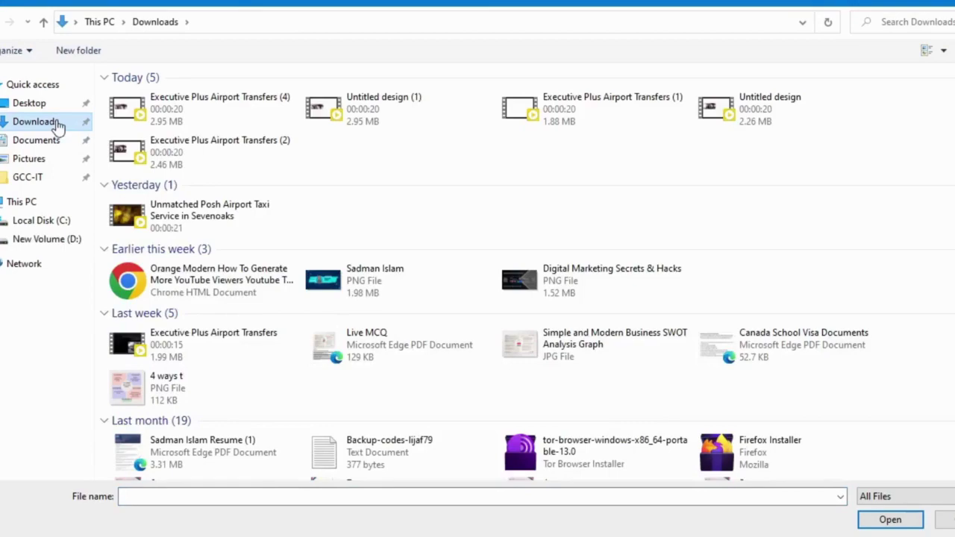
{"action": "double_click", "coordinate": [205, 116]}
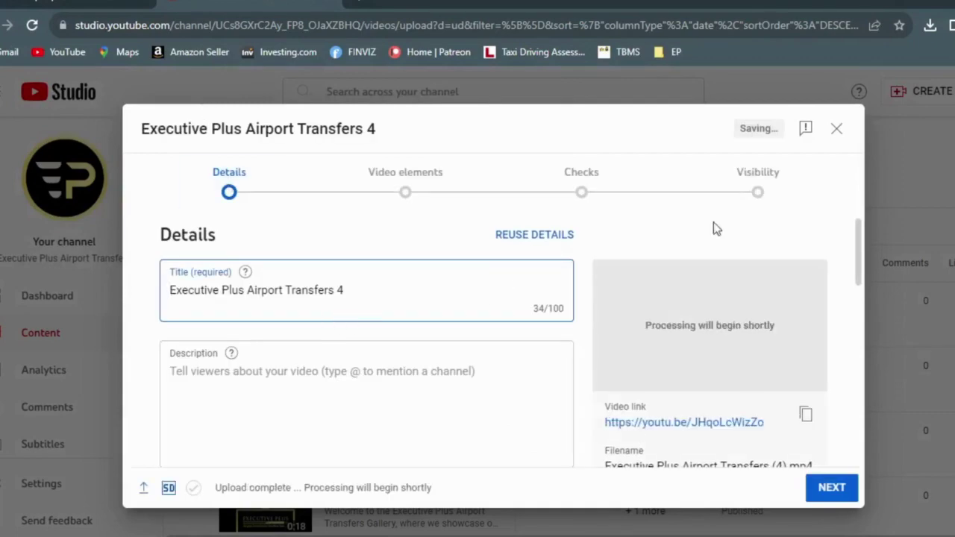
{"action": "left_click", "coordinate": [837, 130]}
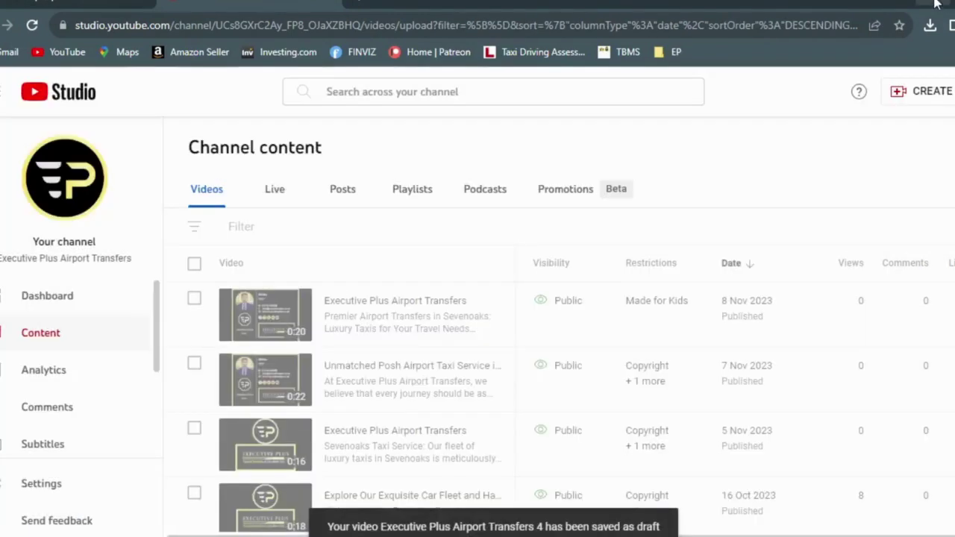
Return to the Downloads folder, play Executive Plus Airport Transfers (4) to check it, and close the media player
{"action": "left_click", "coordinate": [934, 4]}
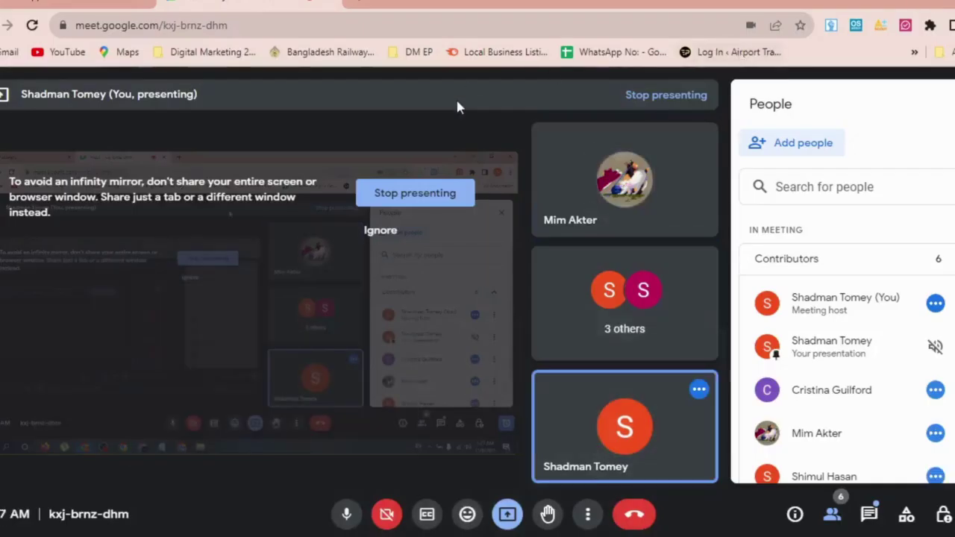
{"action": "key", "text": "alt+Tab"}
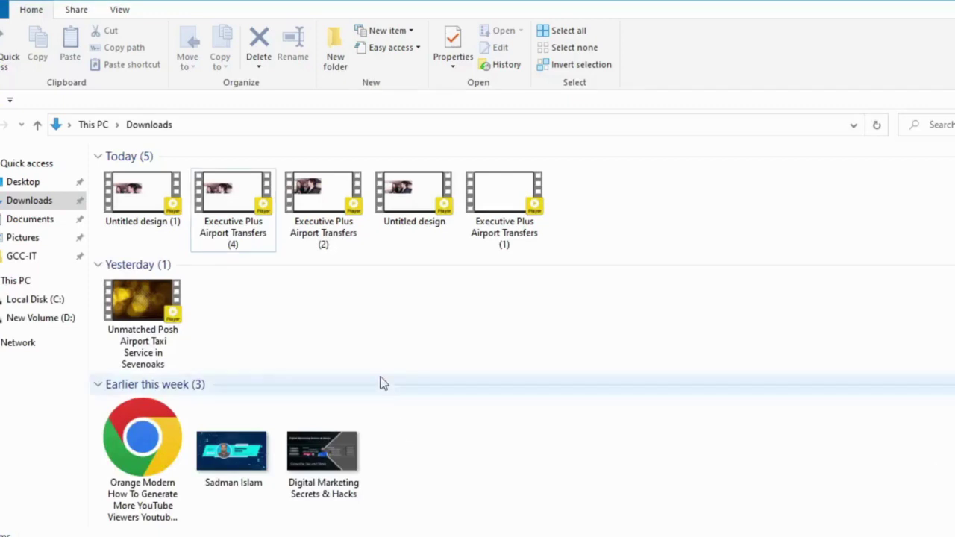
{"action": "left_click", "coordinate": [250, 249]}
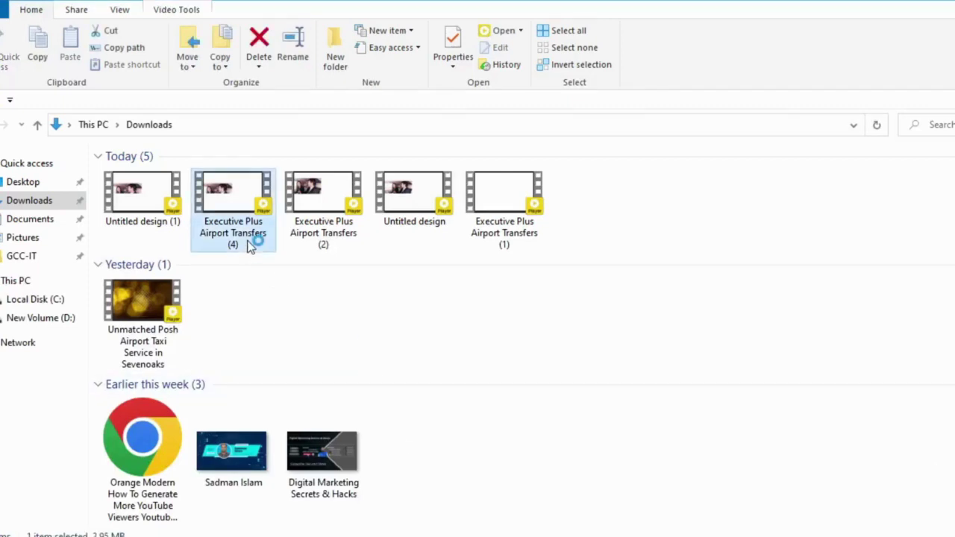
{"action": "double_click", "coordinate": [250, 249]}
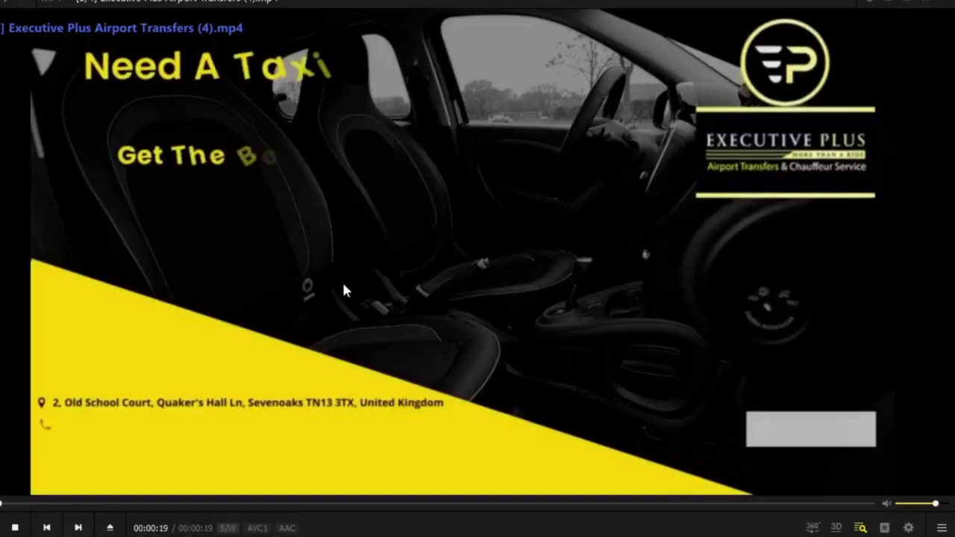
{"action": "left_click", "coordinate": [944, 6]}
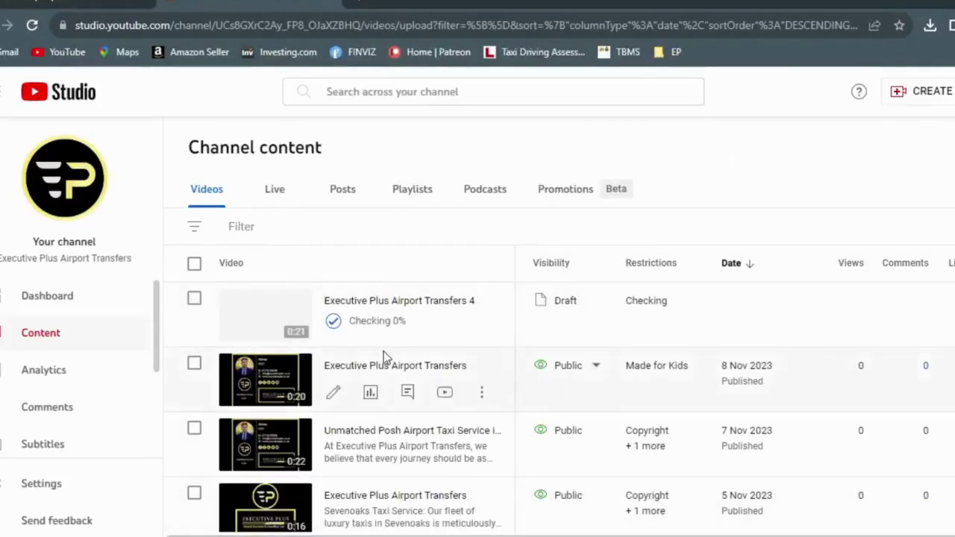
Reopen the newly uploaded draft in YouTube Studio and shorten its title to Executive Plus Airport Transfers
{"action": "left_click", "coordinate": [333, 330]}
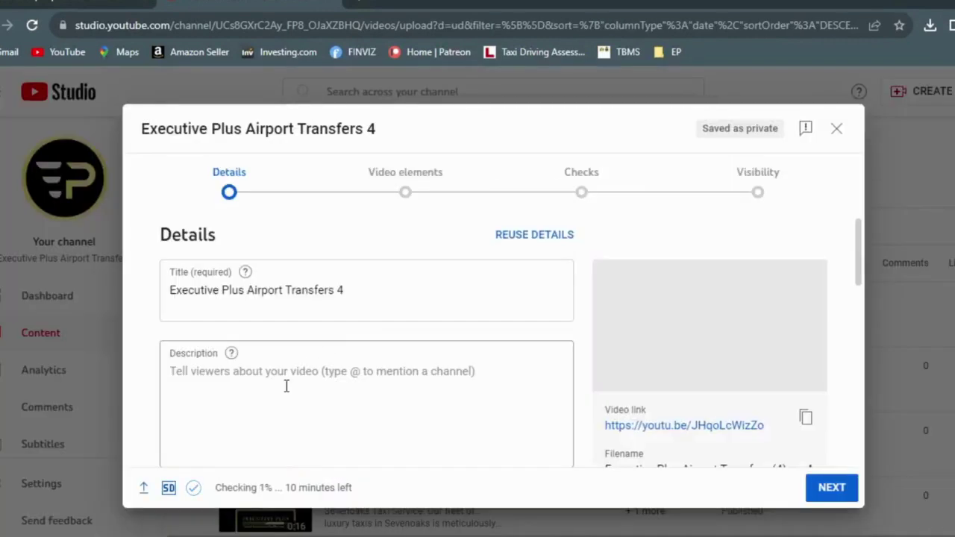
{"action": "double_click", "coordinate": [342, 290]}
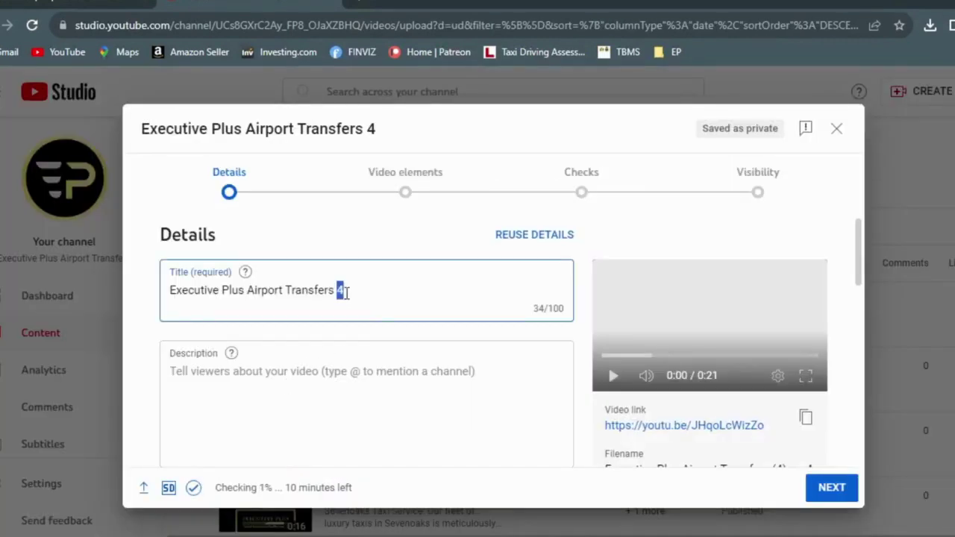
{"action": "key", "text": "BackSpace"}
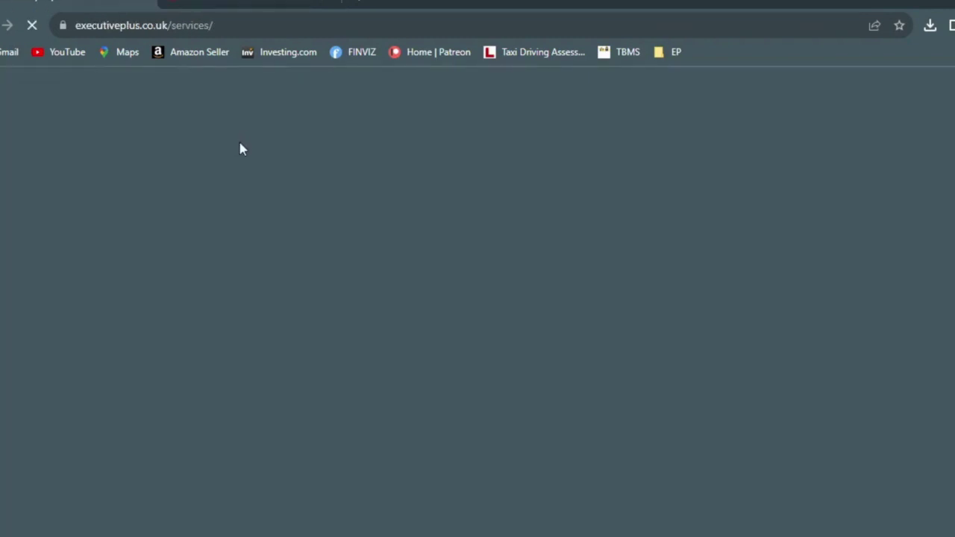
Copy the full service text, from the Premier Airport Transfers in Sevenoaks heading to the last paragraph, on the executiveplus.co.uk services page
{"action": "scroll", "coordinate": [254, 131], "scroll_direction": "down", "scroll_amount": 10}
{"action": "scroll", "coordinate": [267, 115], "scroll_direction": "up", "scroll_amount": 10}
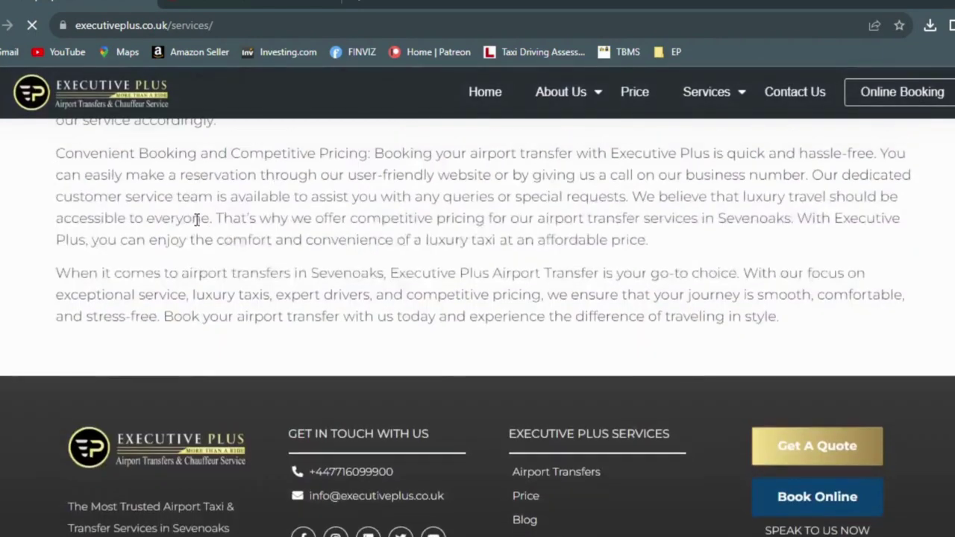
{"action": "scroll", "coordinate": [111, 226], "scroll_direction": "up", "scroll_amount": 2}
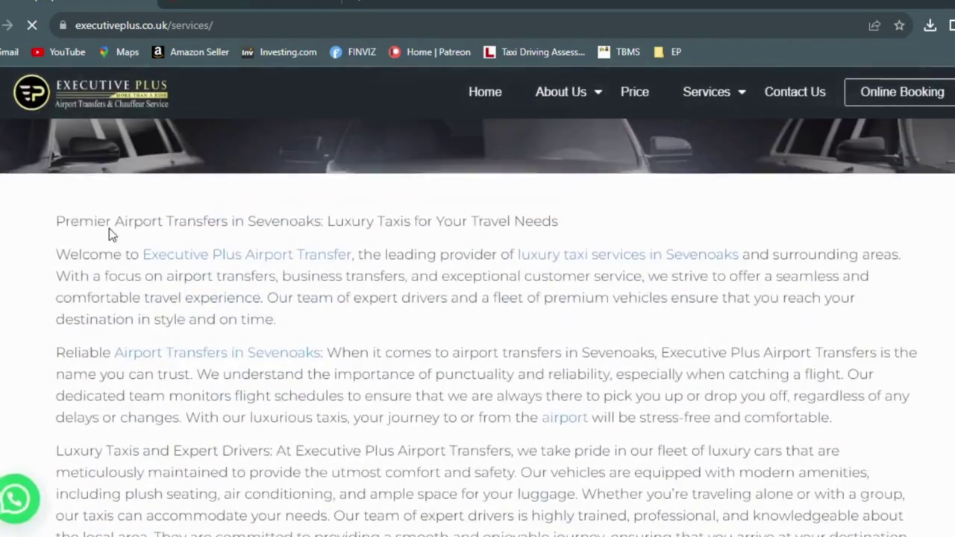
{"action": "left_click_drag", "start_coordinate": [59, 273], "coordinate": [791, 415]}
{"action": "left_click", "coordinate": [435, 447]}
{"action": "right_click", "coordinate": [783, 404]}
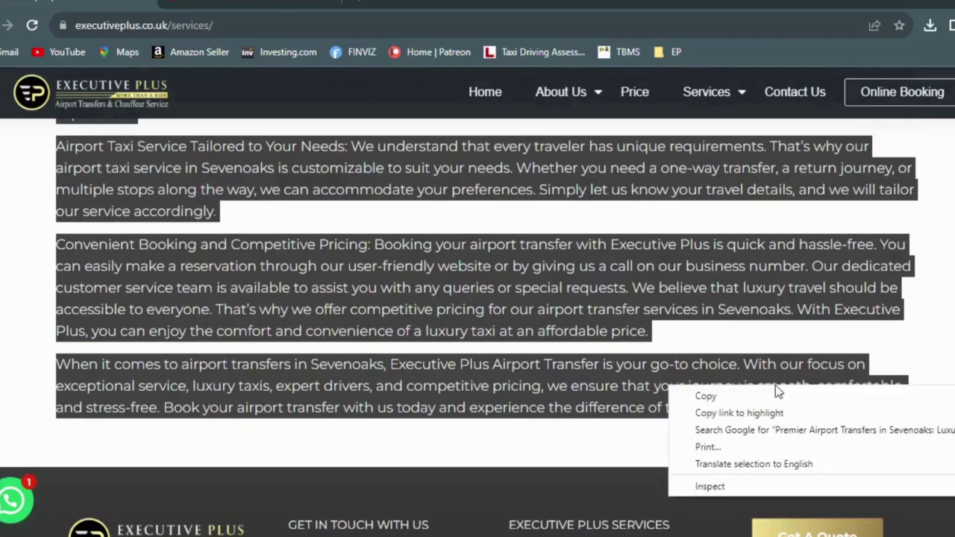
{"action": "left_click", "coordinate": [761, 394]}
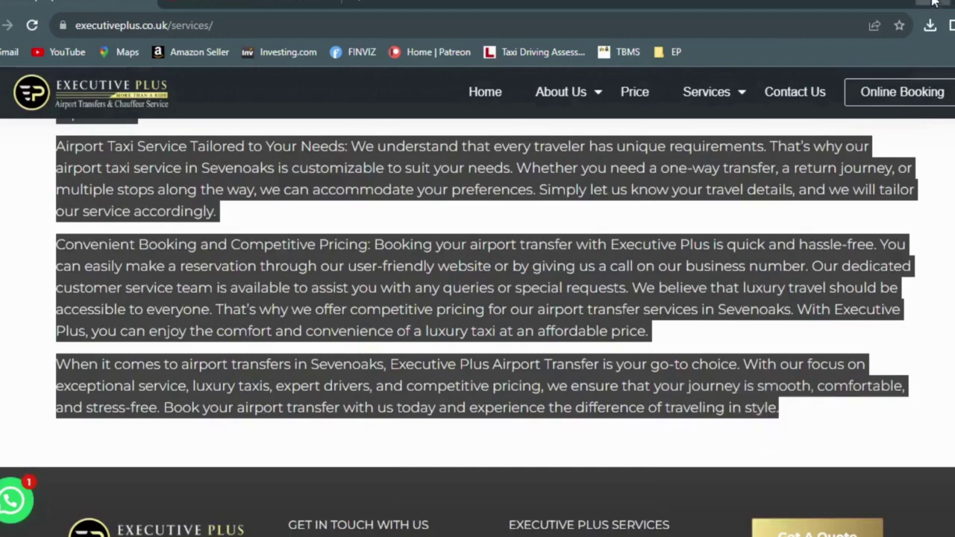
Return to the draft in YouTube Studio and paste the copied service text as the video's description
{"action": "key", "text": "alt+Tab"}
{"action": "key", "text": "ctrl+Tab"}
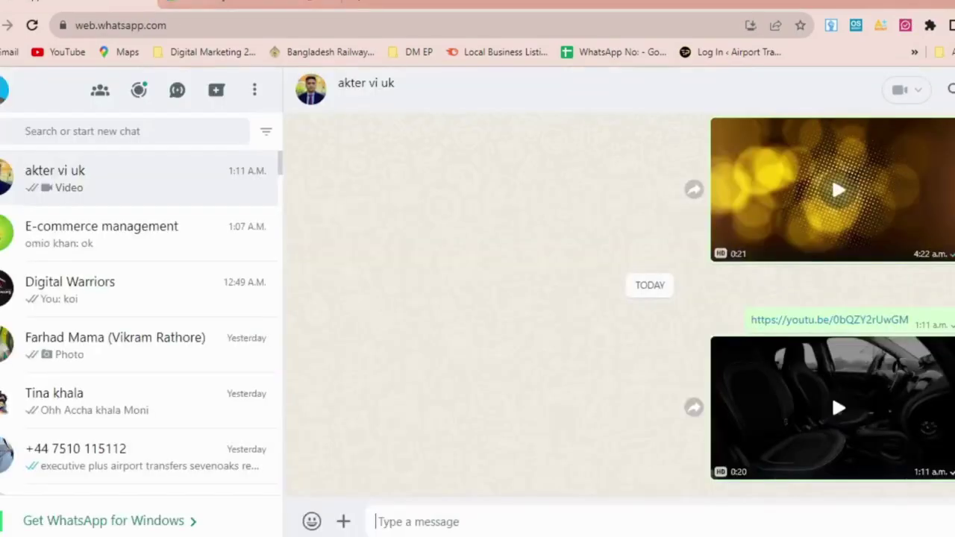
{"action": "key", "text": "alt+Tab"}
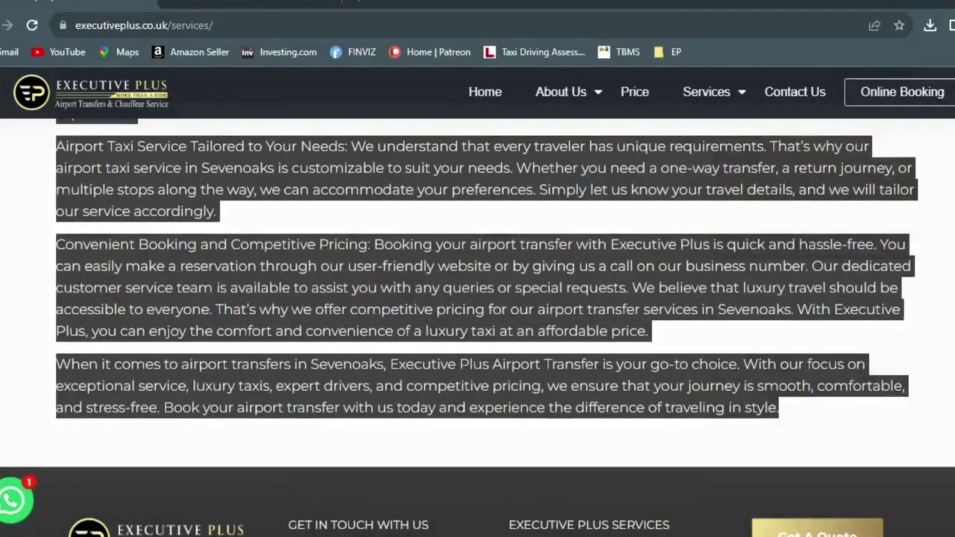
{"action": "key", "text": "alt+Tab"}
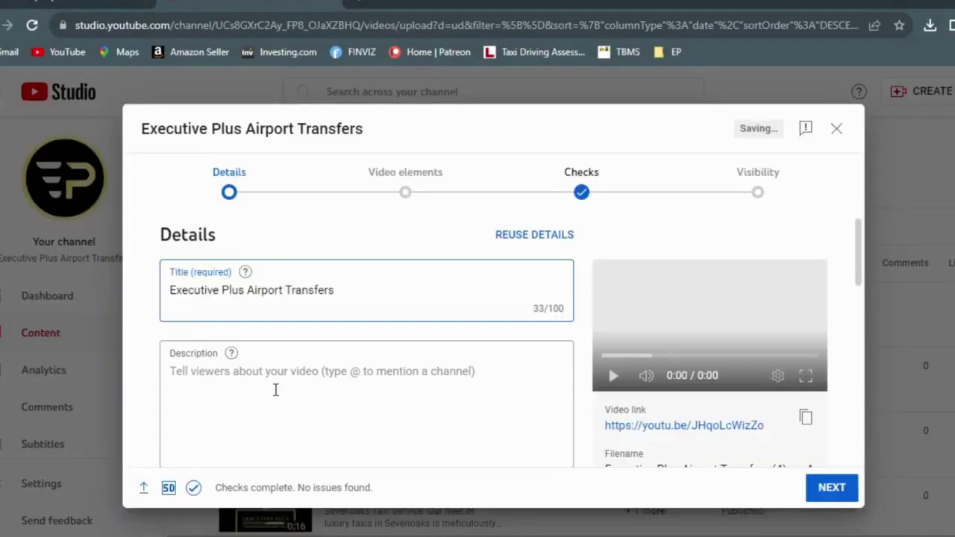
{"action": "left_click", "coordinate": [306, 402]}
{"action": "key", "text": "ctrl+v"}
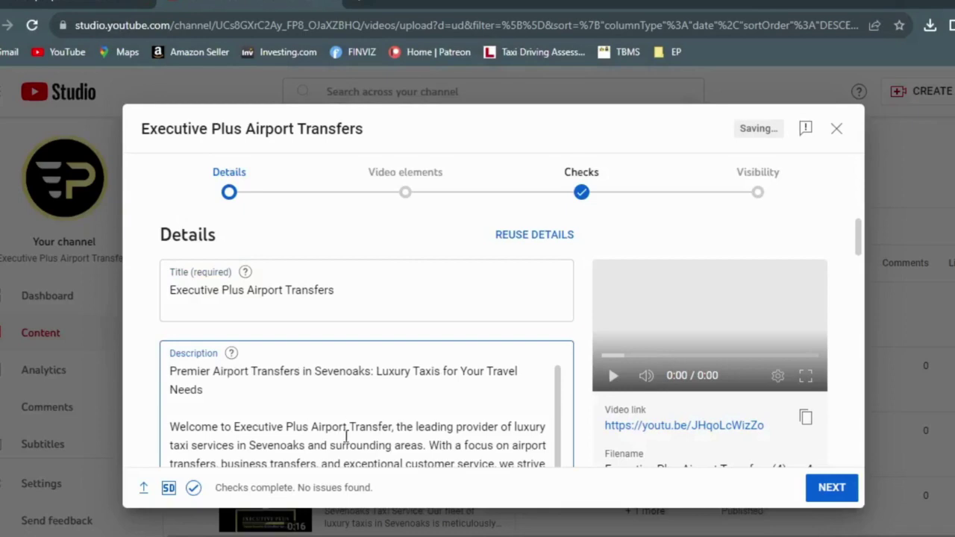
Put the Tags note in Notepad away and set the draft video's audience to Yes, it's 'Made for Kids'
{"action": "scroll", "coordinate": [346, 437], "scroll_direction": "down", "scroll_amount": 8}
{"action": "key", "text": "alt+Tab"}
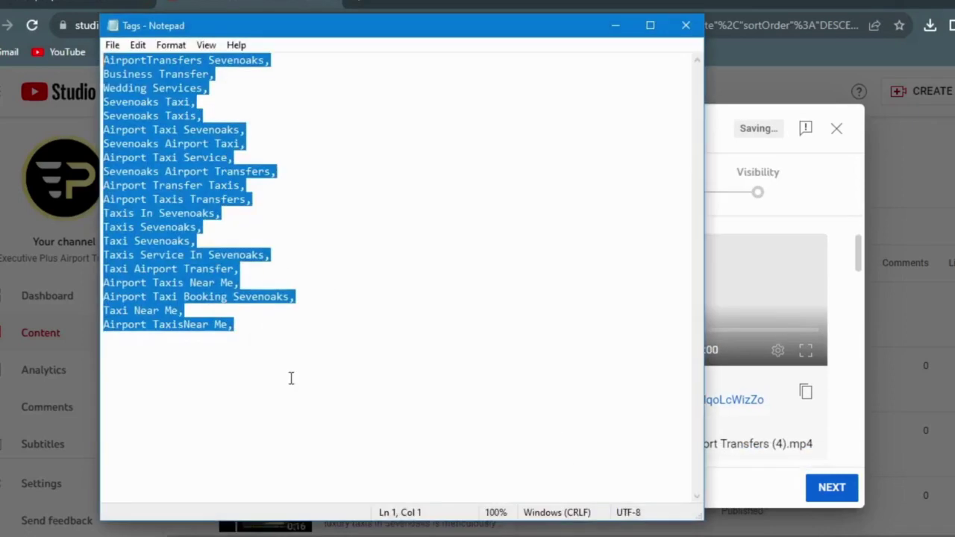
{"action": "left_click", "coordinate": [615, 26]}
{"action": "scroll", "coordinate": [357, 373], "scroll_direction": "down", "scroll_amount": 5}
{"action": "scroll", "coordinate": [357, 424], "scroll_direction": "down", "scroll_amount": 10}
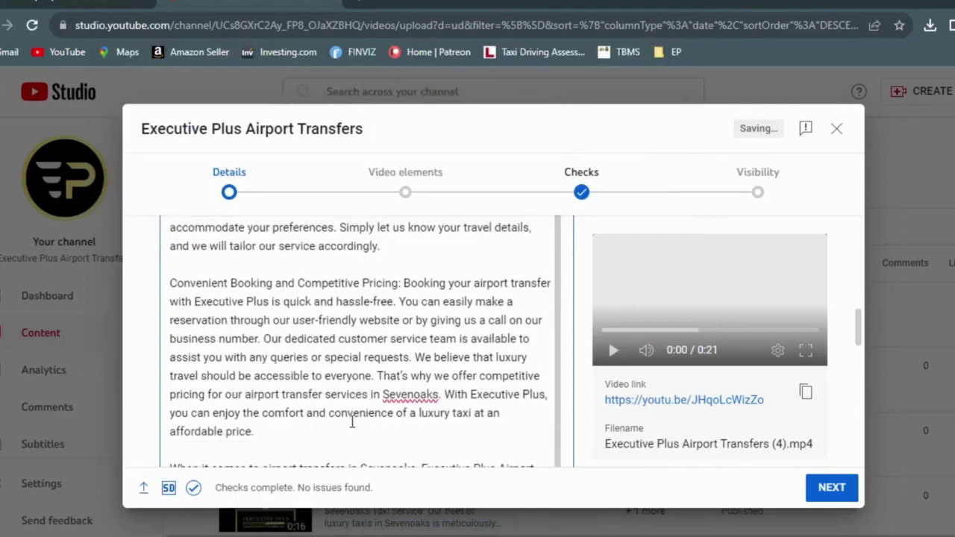
{"action": "scroll", "coordinate": [302, 423], "scroll_direction": "down", "scroll_amount": 5}
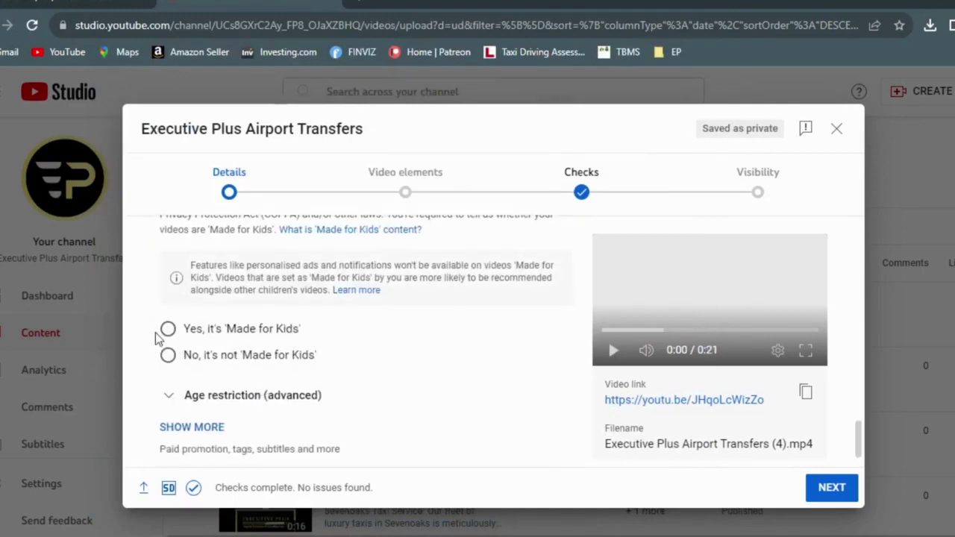
{"action": "left_click", "coordinate": [168, 331]}
{"action": "scroll", "coordinate": [332, 374], "scroll_direction": "down", "scroll_amount": 1}
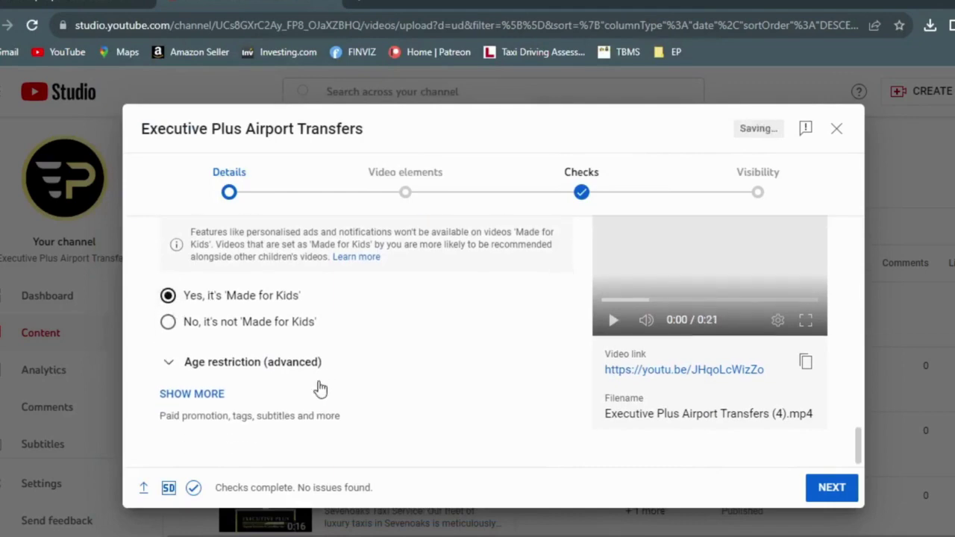
Expand the draft's additional details and paste the copied taxi and airport transfer tags into its tags
{"action": "left_click", "coordinate": [208, 398]}
{"action": "scroll", "coordinate": [304, 391], "scroll_direction": "down", "scroll_amount": 5}
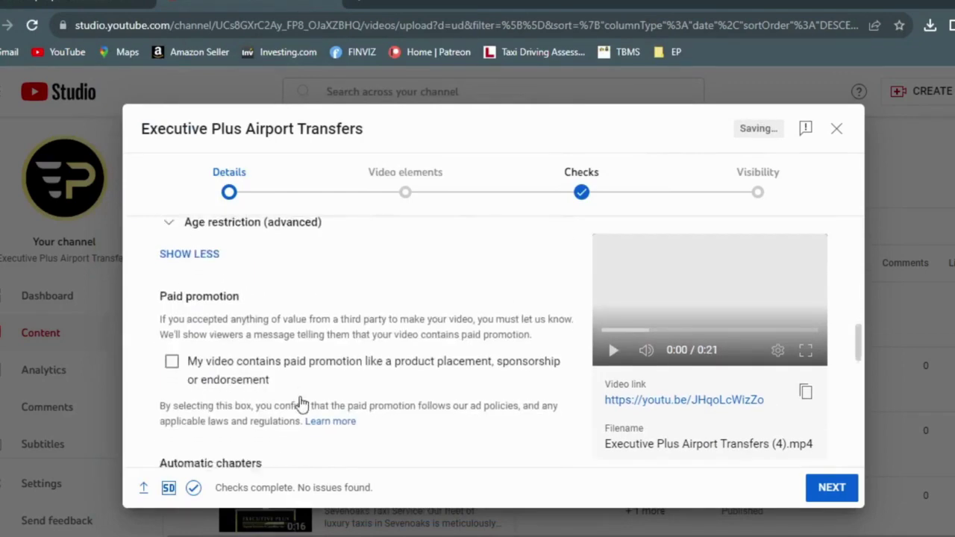
{"action": "scroll", "coordinate": [296, 400], "scroll_direction": "down", "scroll_amount": 4}
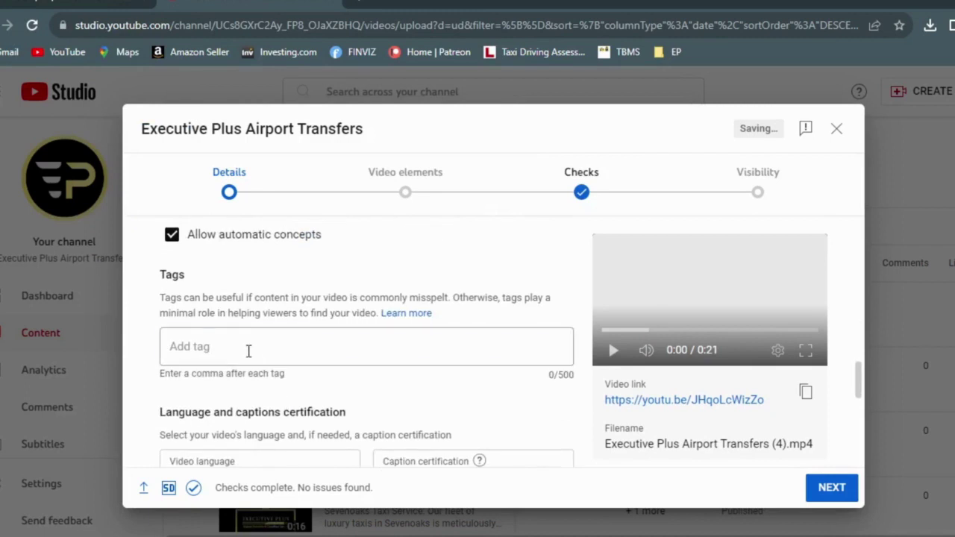
{"action": "left_click", "coordinate": [249, 349]}
{"action": "key", "text": "ctrl+v"}
Set the video language to English (United Kingdom)
{"action": "scroll", "coordinate": [344, 415], "scroll_direction": "down", "scroll_amount": 5}
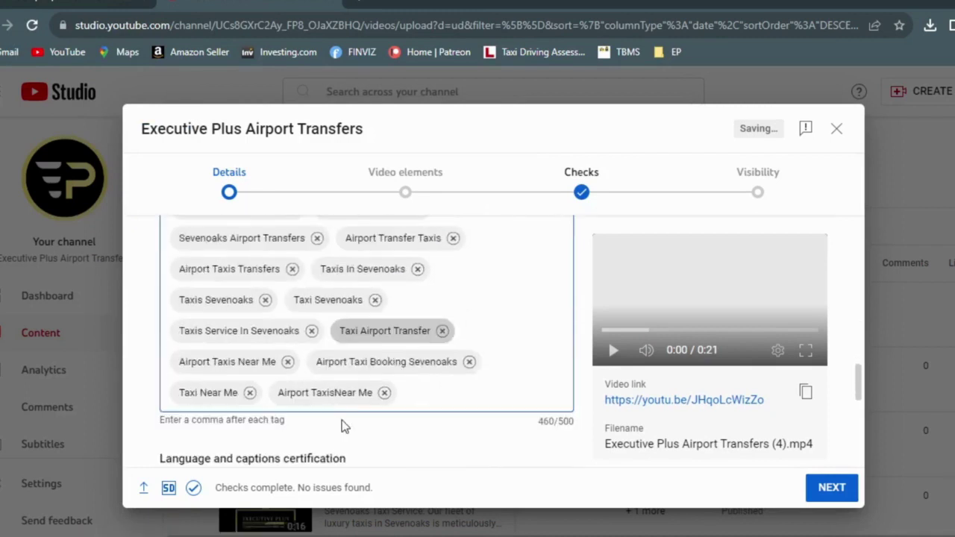
{"action": "scroll", "coordinate": [342, 427], "scroll_direction": "down", "scroll_amount": 2}
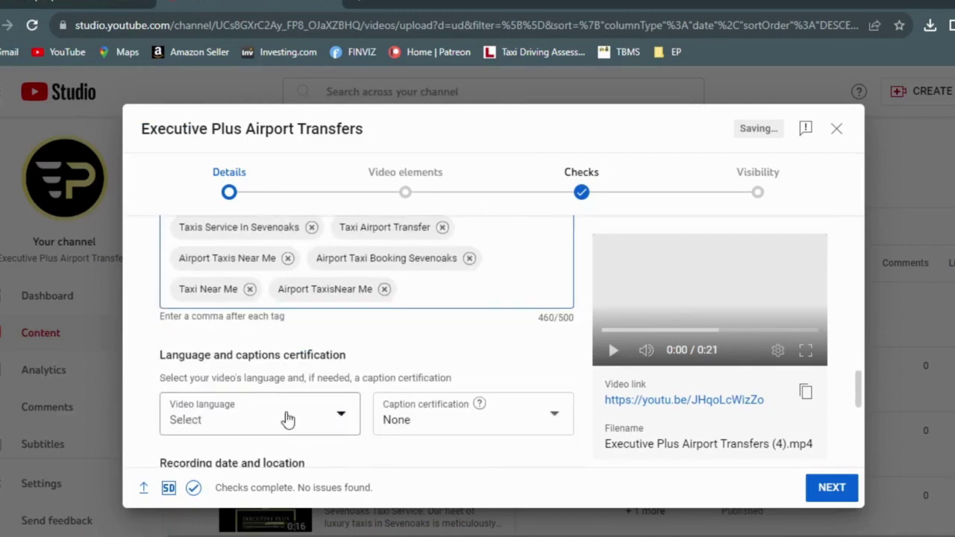
{"action": "left_click", "coordinate": [339, 420]}
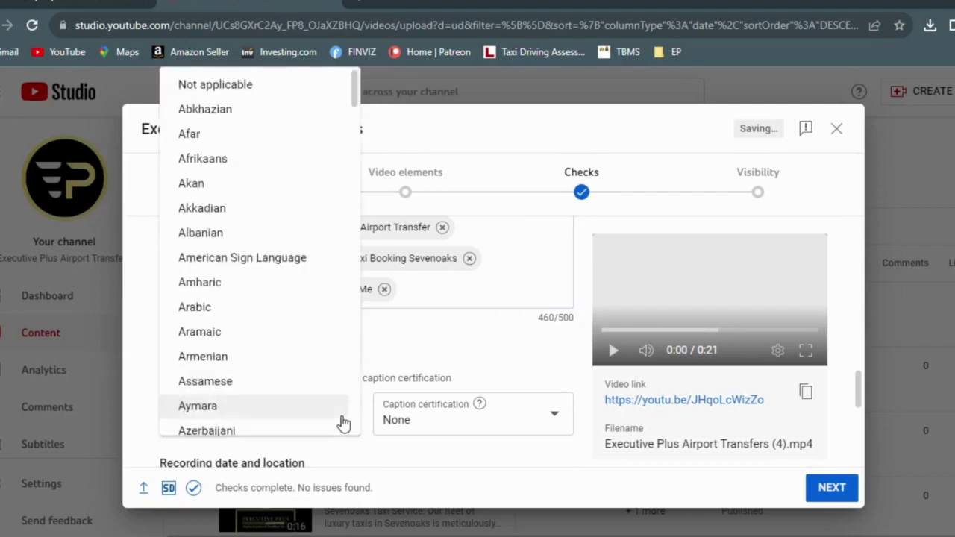
{"action": "left_click", "coordinate": [334, 405]}
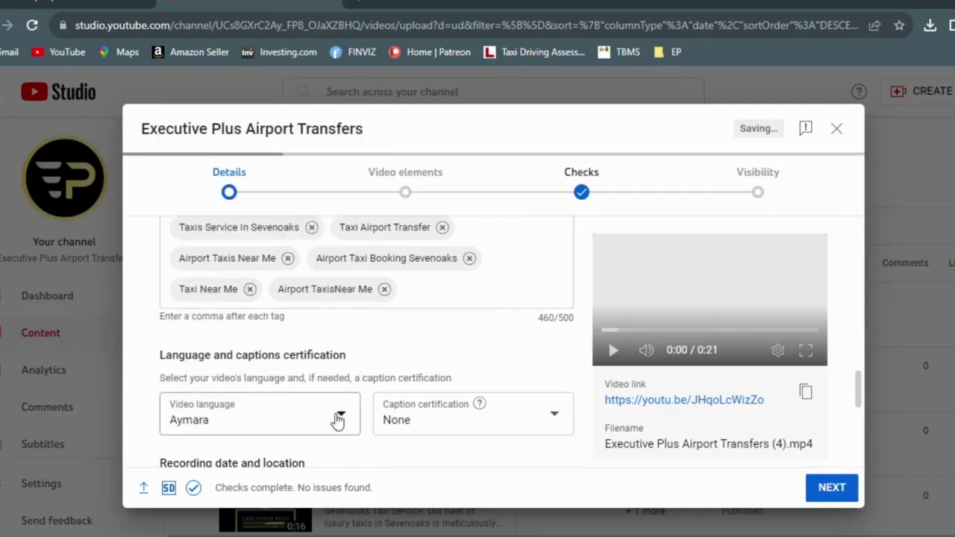
{"action": "left_click", "coordinate": [342, 423]}
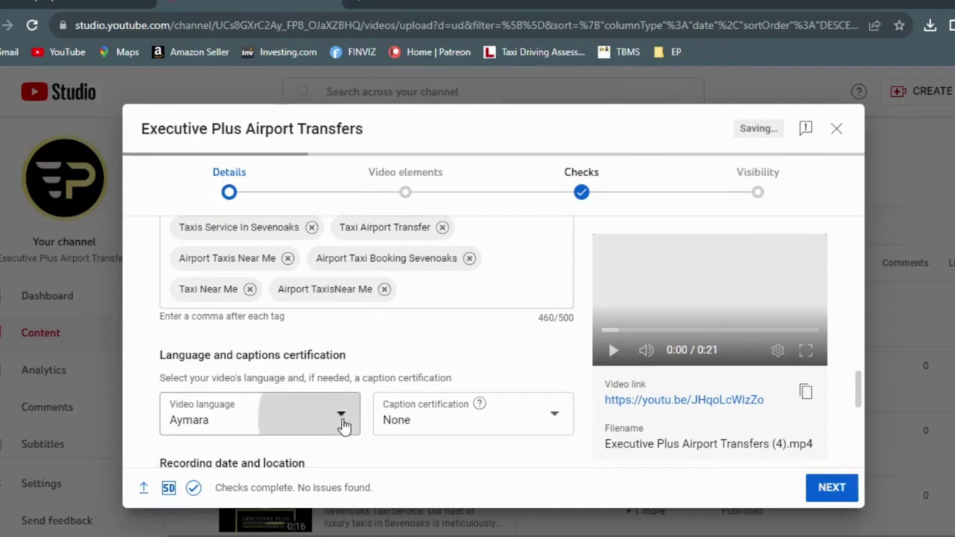
{"action": "scroll", "coordinate": [291, 397], "scroll_direction": "down", "scroll_amount": 7}
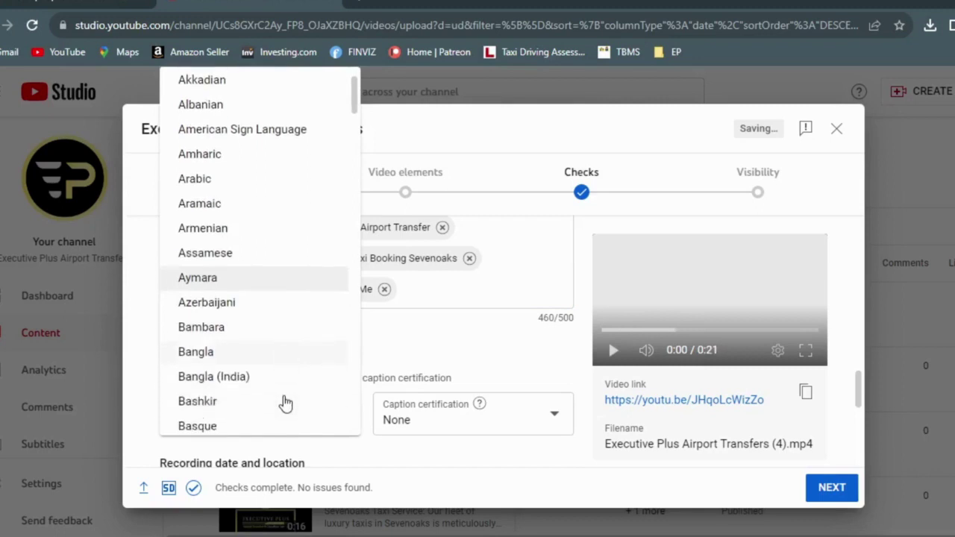
{"action": "scroll", "coordinate": [261, 412], "scroll_direction": "down", "scroll_amount": 5}
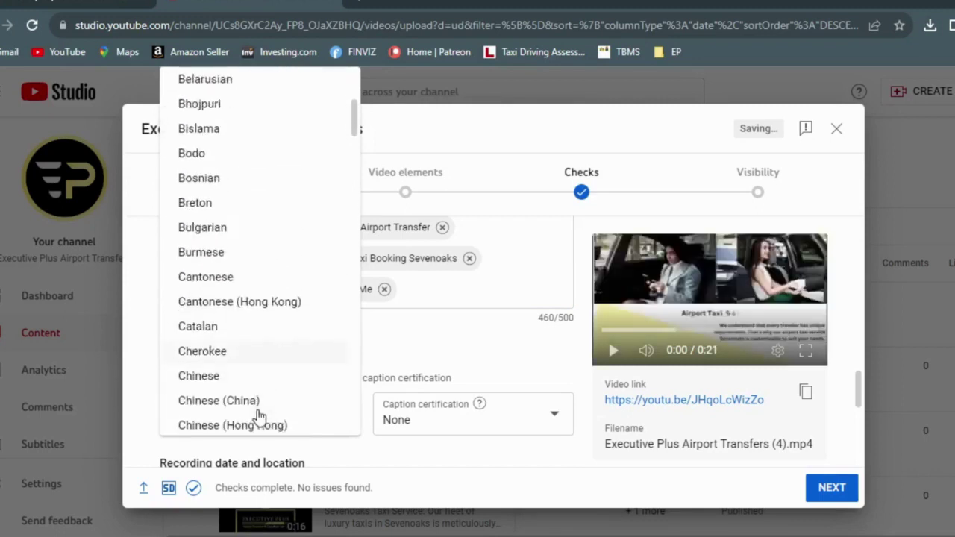
{"action": "scroll", "coordinate": [258, 415], "scroll_direction": "down", "scroll_amount": 5}
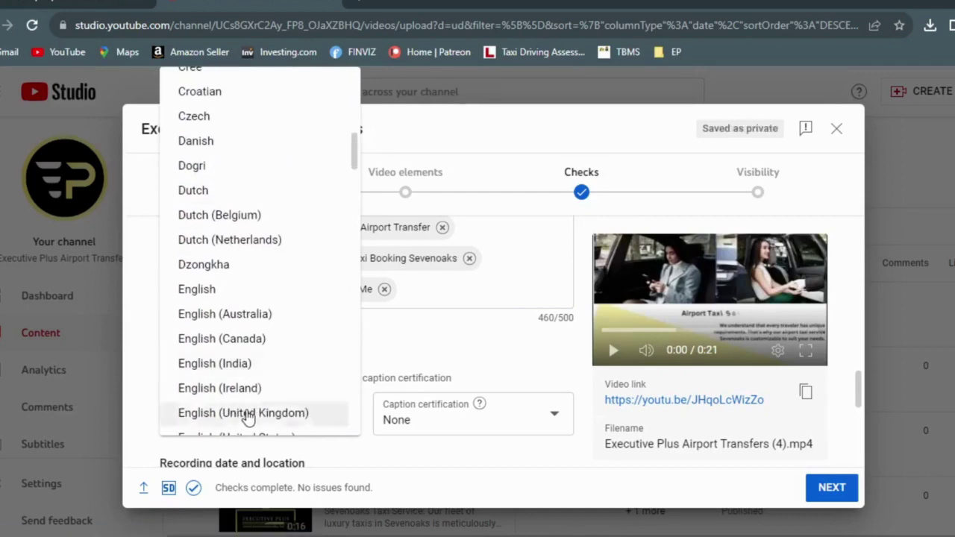
{"action": "left_click", "coordinate": [253, 412]}
Set the video's recording date to 8 Nov 2023
{"action": "scroll", "coordinate": [403, 444], "scroll_direction": "down", "scroll_amount": 1}
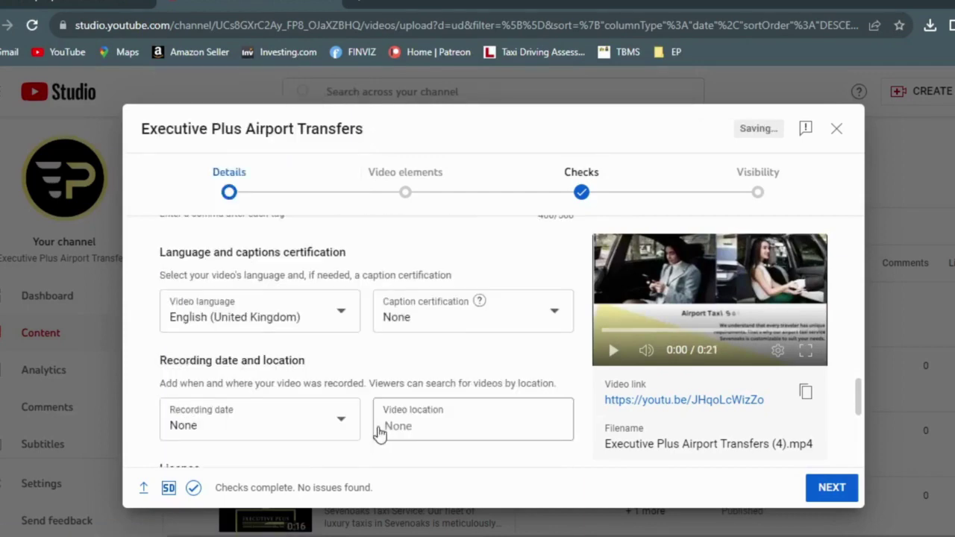
{"action": "left_click", "coordinate": [325, 431]}
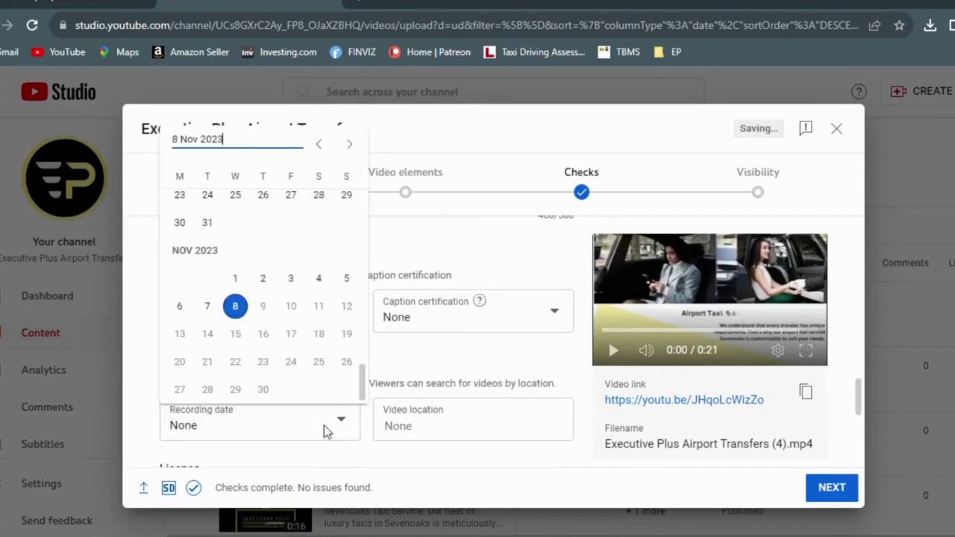
{"action": "left_click", "coordinate": [235, 307]}
Review the available video categories and choose Cars and vehicles
{"action": "scroll", "coordinate": [323, 411], "scroll_direction": "down", "scroll_amount": 3}
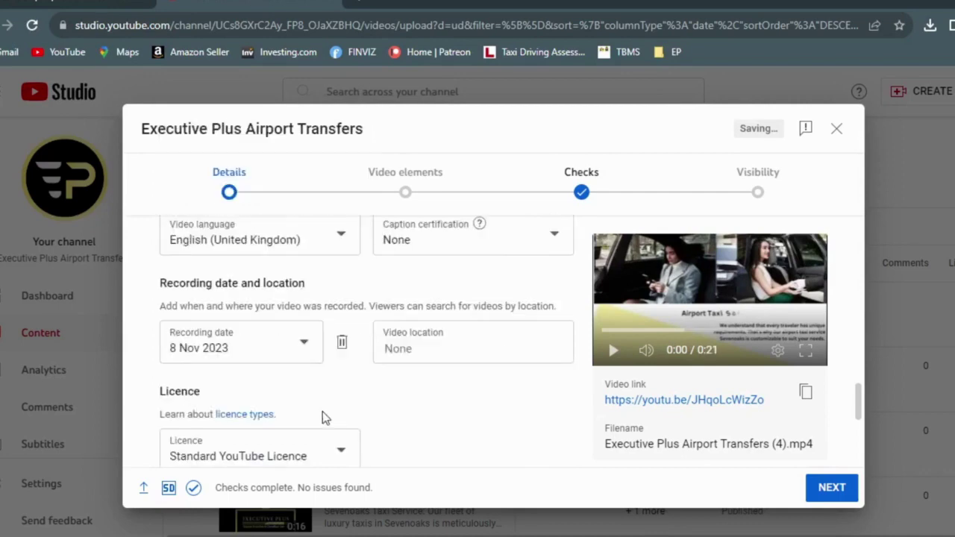
{"action": "scroll", "coordinate": [321, 424], "scroll_direction": "down", "scroll_amount": 5}
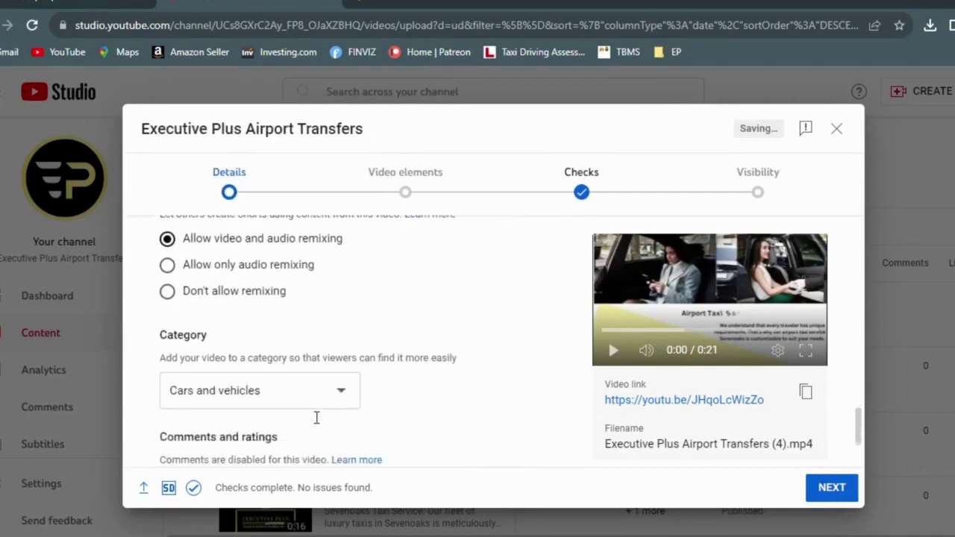
{"action": "left_click", "coordinate": [293, 384]}
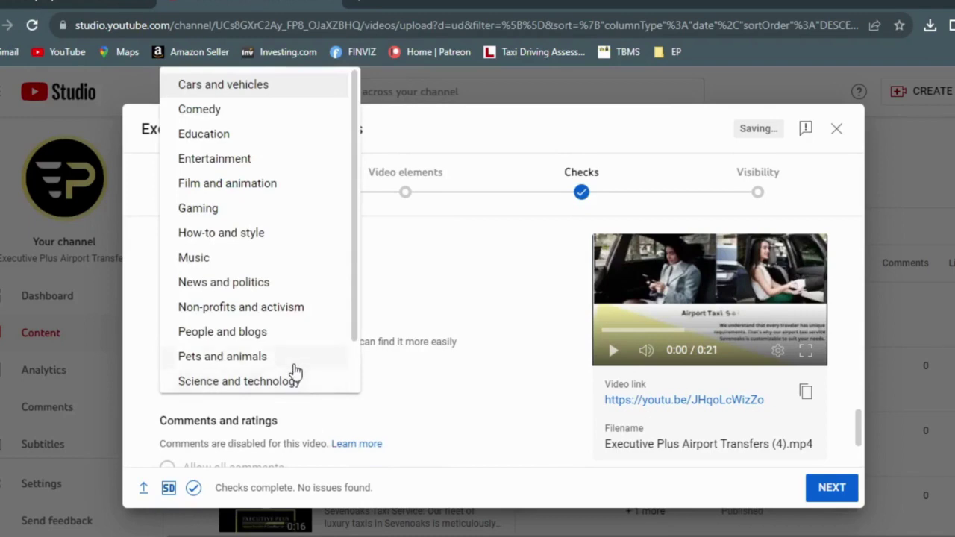
{"action": "scroll", "coordinate": [294, 374], "scroll_direction": "down", "scroll_amount": 2}
{"action": "scroll", "coordinate": [294, 384], "scroll_direction": "up", "scroll_amount": 2}
{"action": "scroll", "coordinate": [292, 384], "scroll_direction": "down", "scroll_amount": 2}
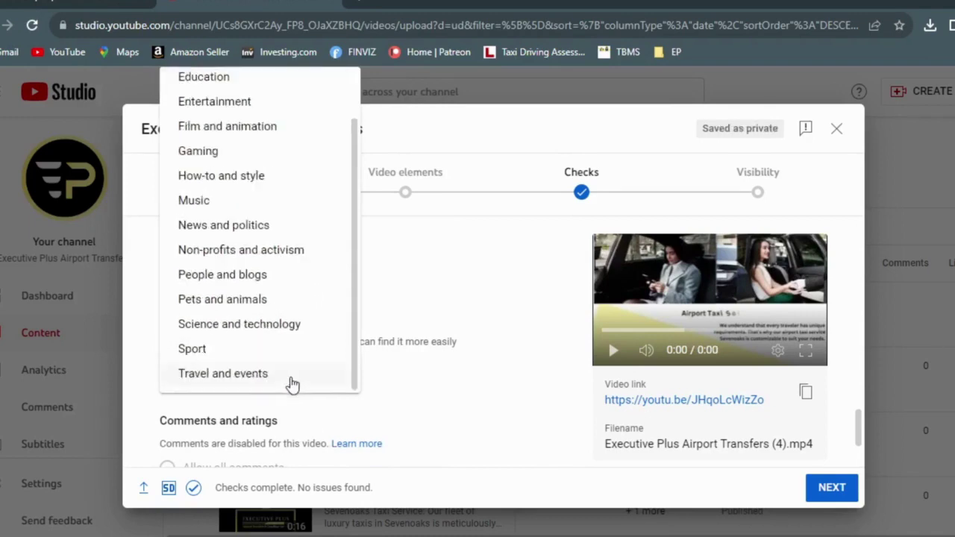
{"action": "scroll", "coordinate": [282, 375], "scroll_direction": "up", "scroll_amount": 2}
{"action": "left_click", "coordinate": [235, 87]}
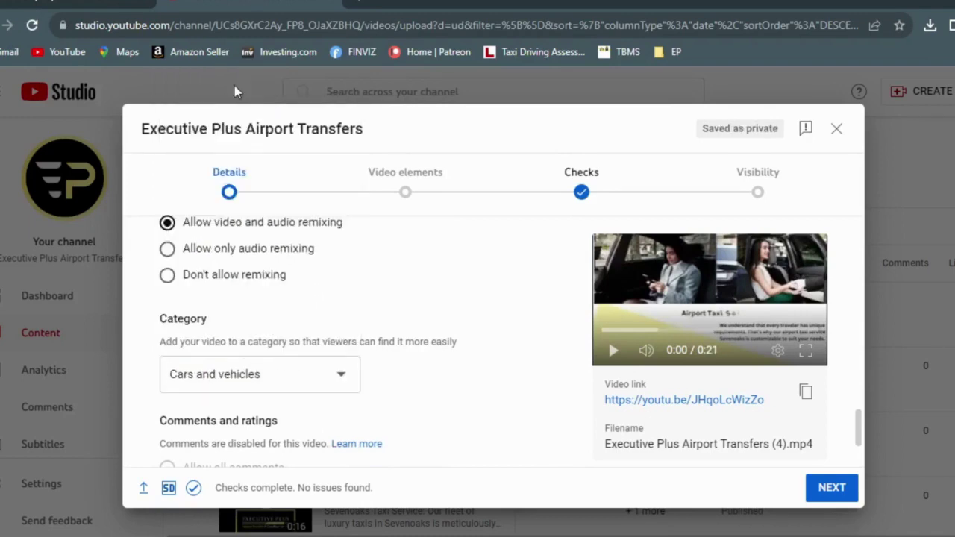
Proceed through the video elements and checks stages to visibility, and publish the video as Public
{"action": "scroll", "coordinate": [373, 373], "scroll_direction": "down", "scroll_amount": 4}
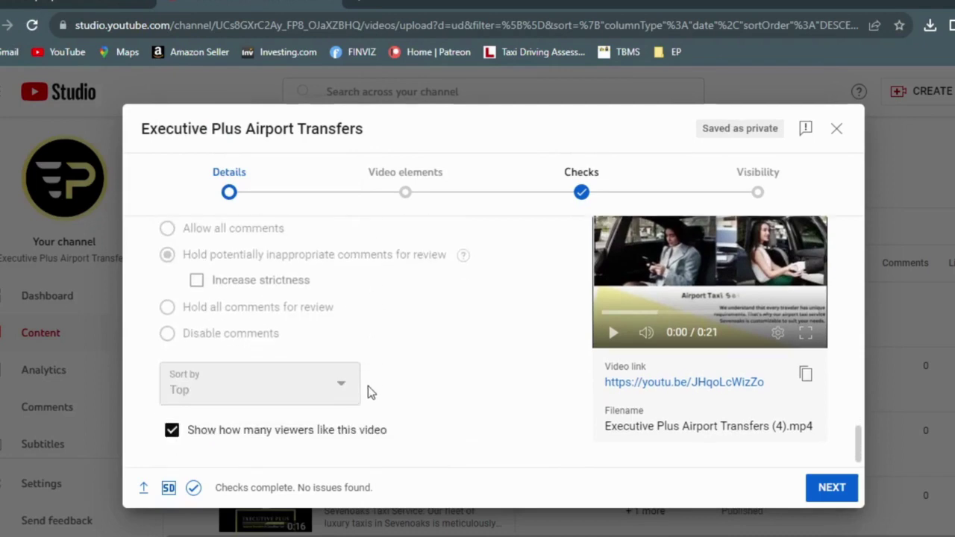
{"action": "left_click", "coordinate": [825, 489]}
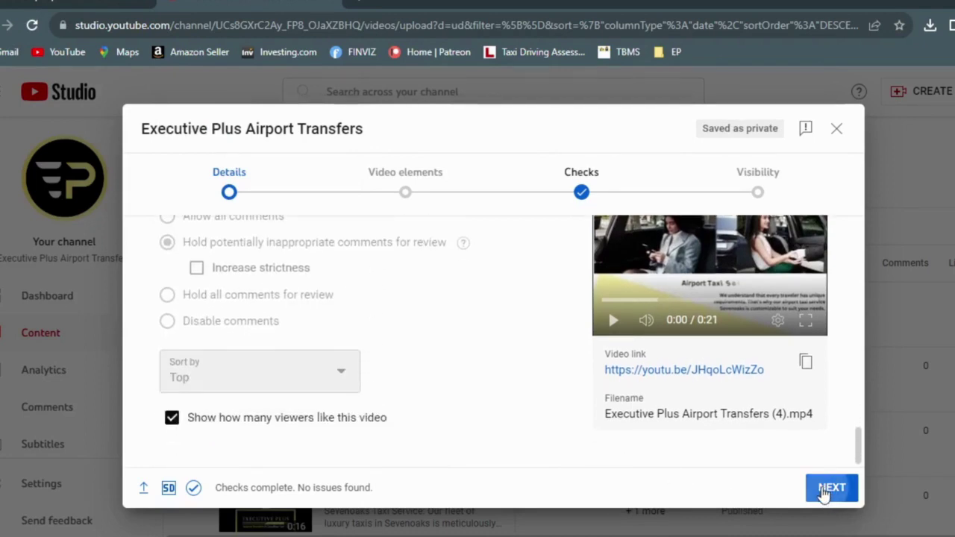
{"action": "left_click", "coordinate": [825, 490]}
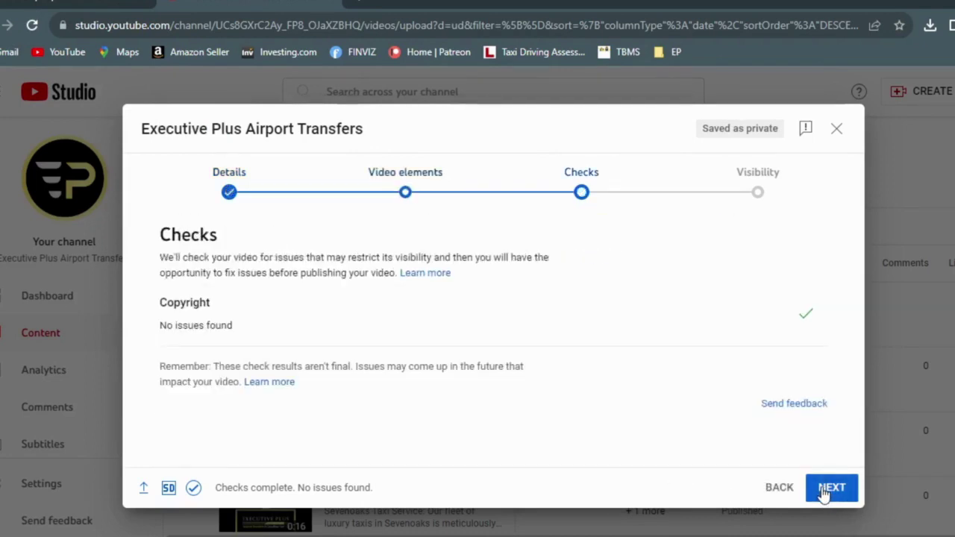
{"action": "left_click", "coordinate": [825, 490]}
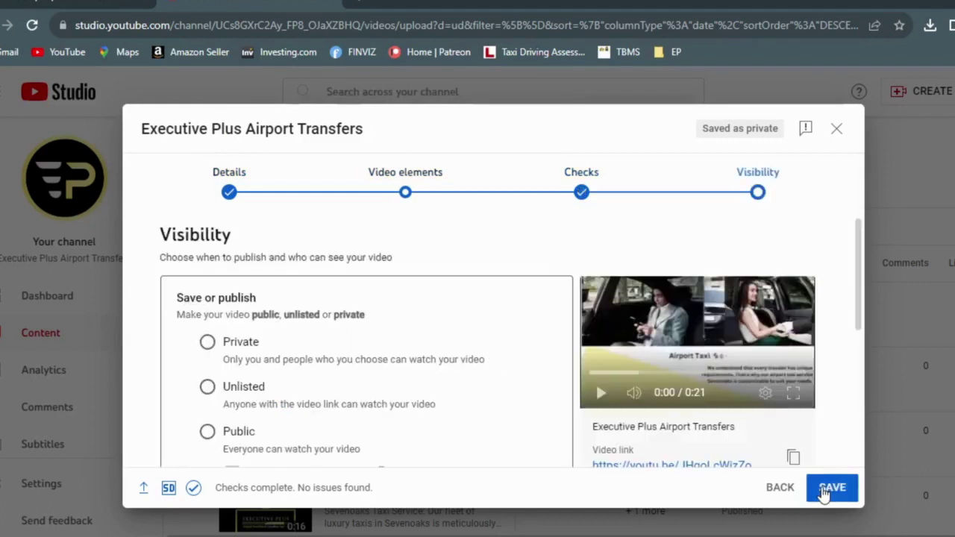
{"action": "left_click", "coordinate": [207, 431]}
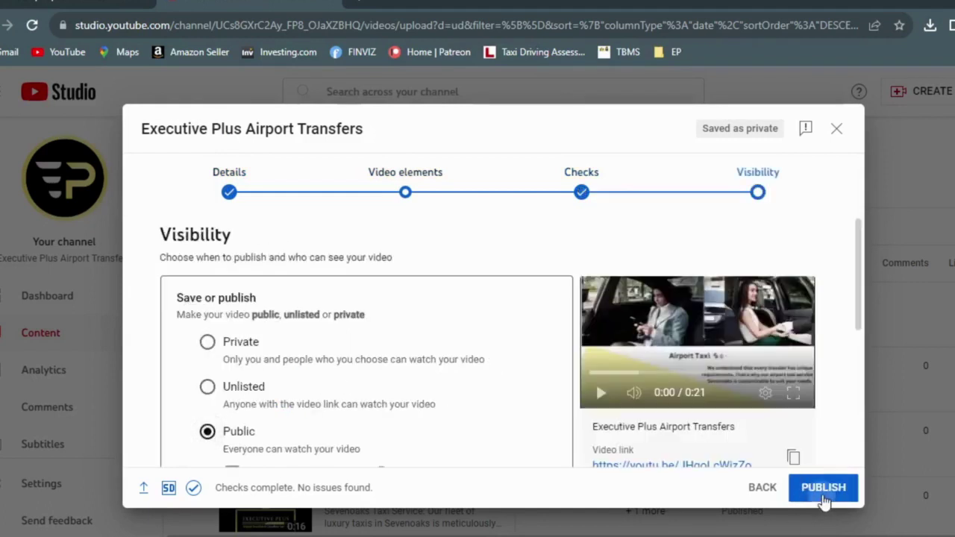
{"action": "left_click", "coordinate": [823, 496]}
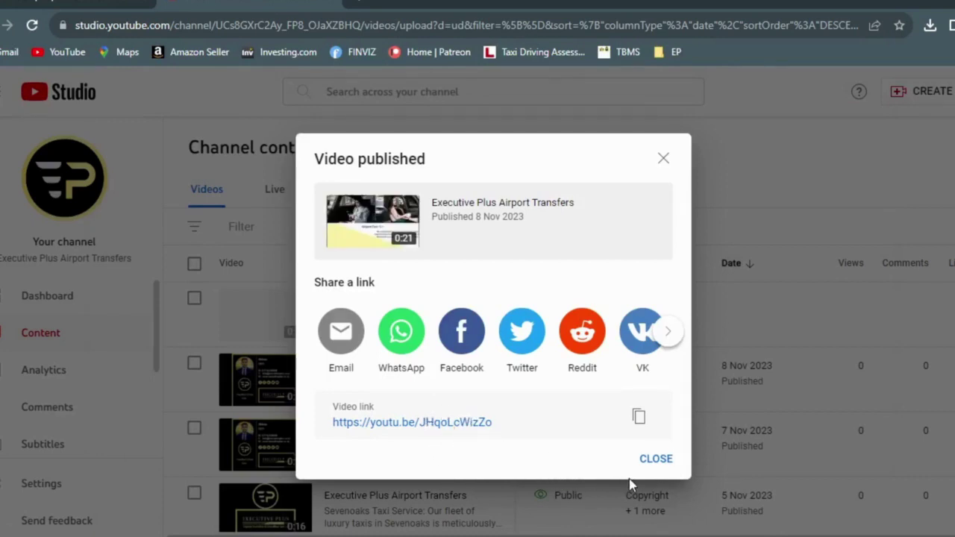
Copy the published video's link and send it in the open chat in WhatsApp Web
{"action": "left_click", "coordinate": [639, 417]}
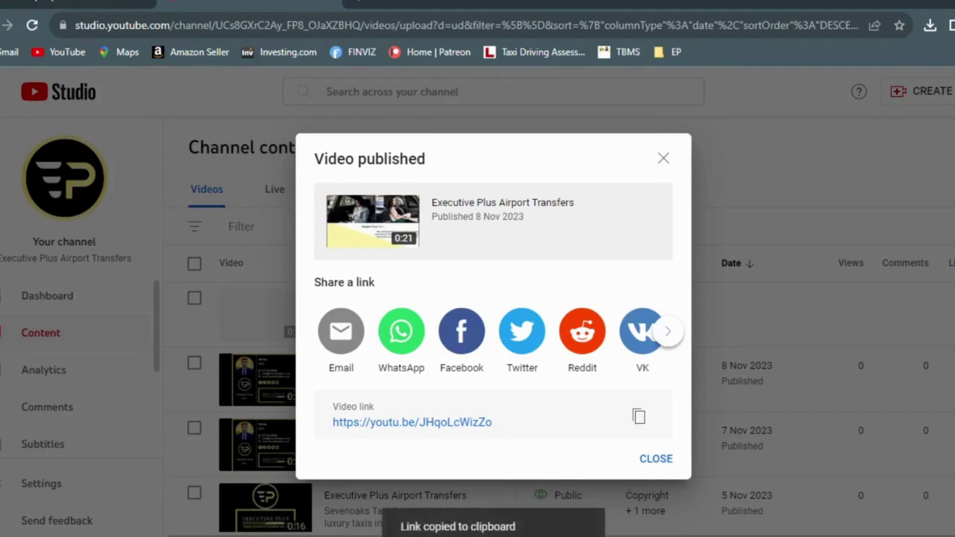
{"action": "key", "text": "alt+Tab"}
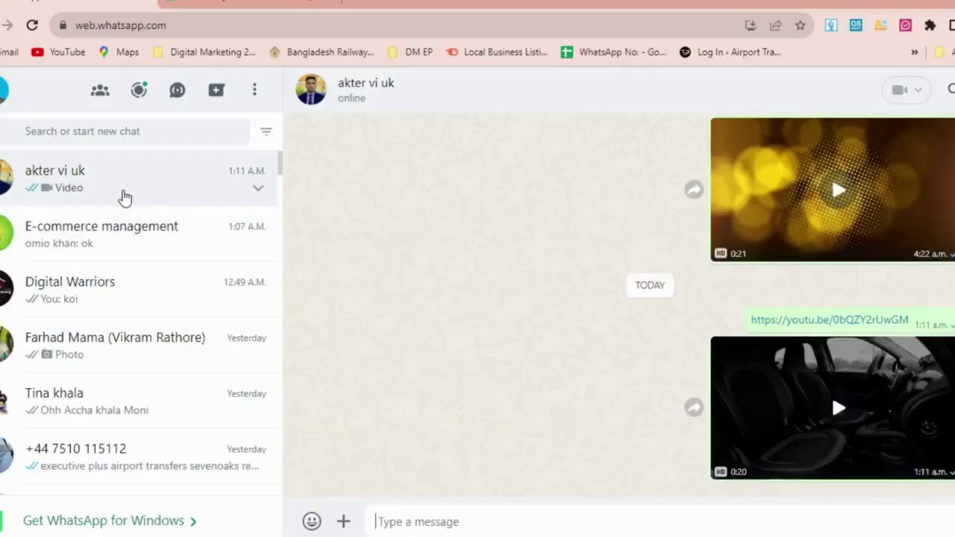
{"action": "right_click", "coordinate": [412, 522]}
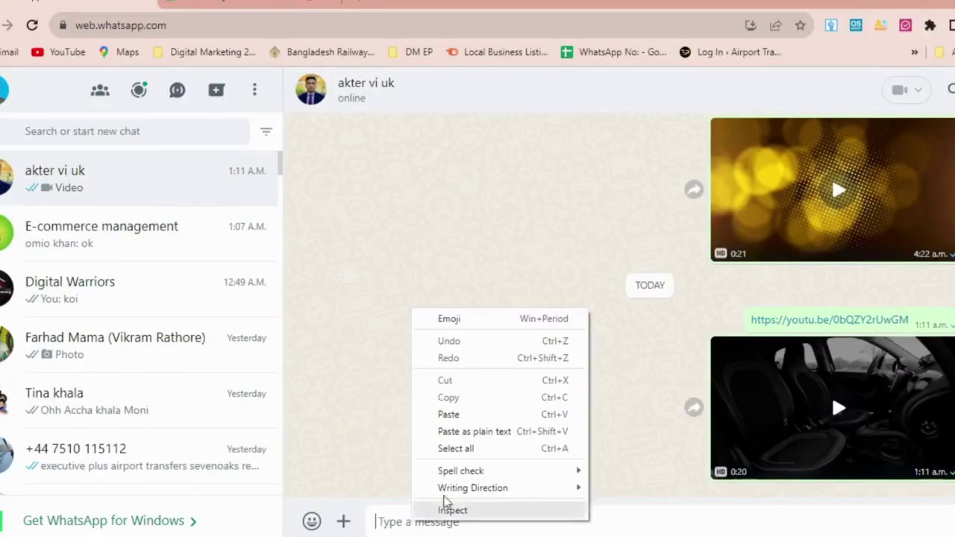
{"action": "left_click", "coordinate": [446, 429]}
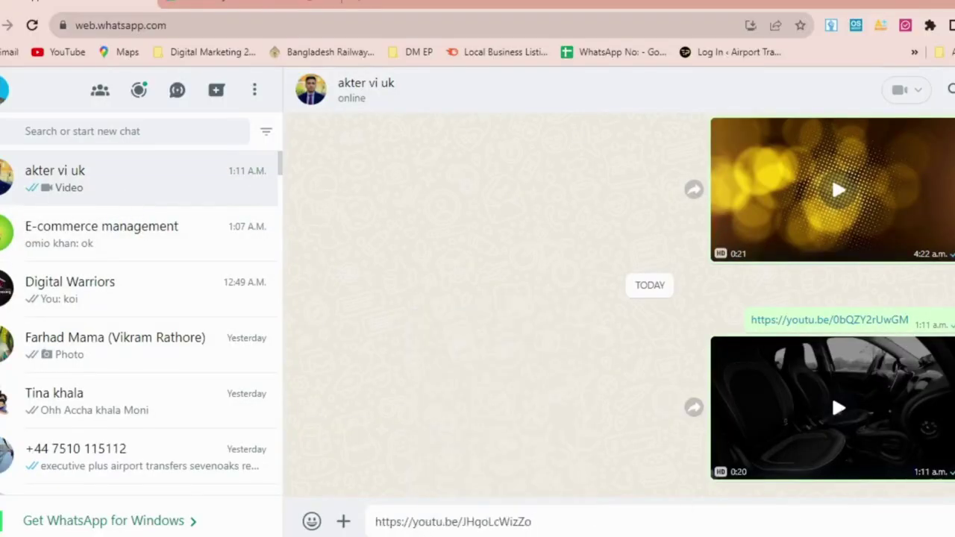
{"action": "key", "text": "Return"}
Send the video file Executive Plus Airport Transfers (4) from Downloads to the same chat
{"action": "left_click", "coordinate": [343, 521]}
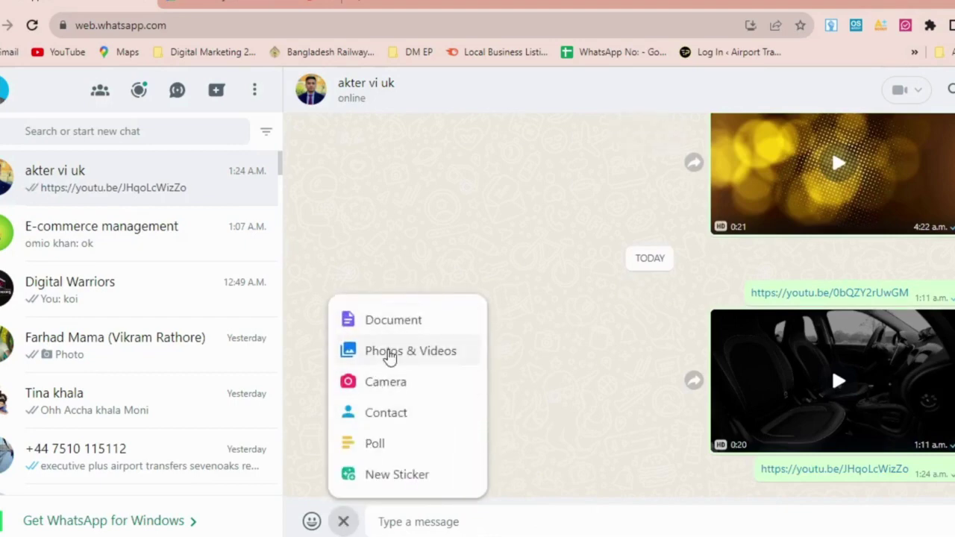
{"action": "left_click", "coordinate": [387, 353]}
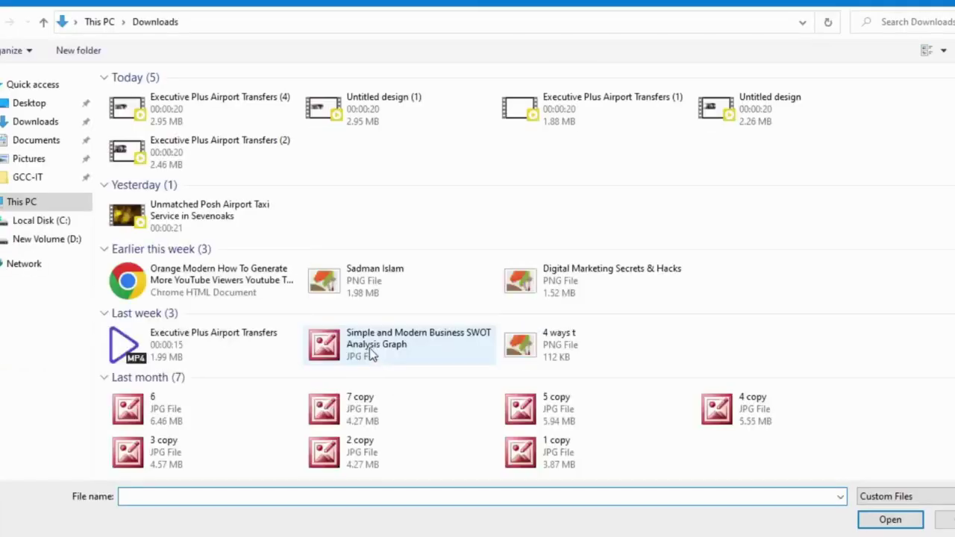
{"action": "double_click", "coordinate": [236, 106]}
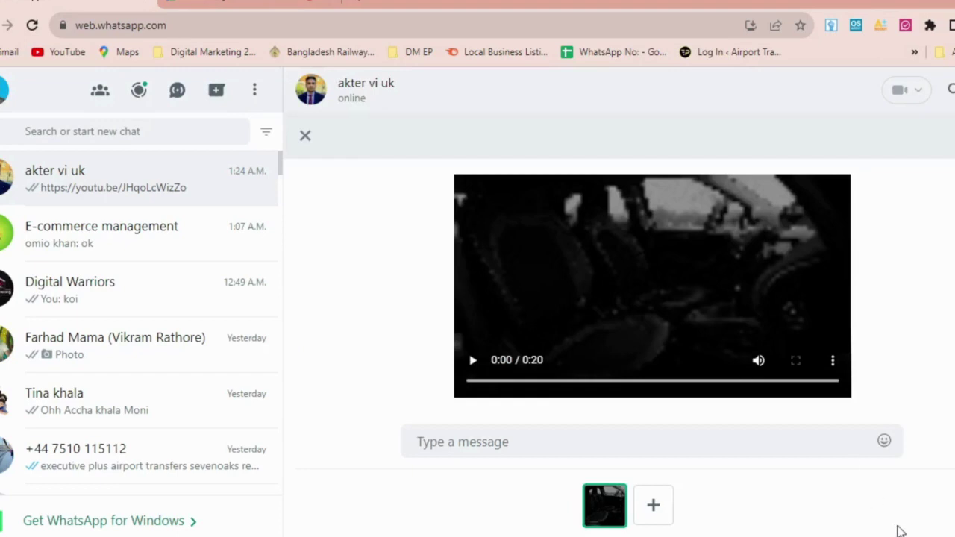
{"action": "key", "text": "Escape"}
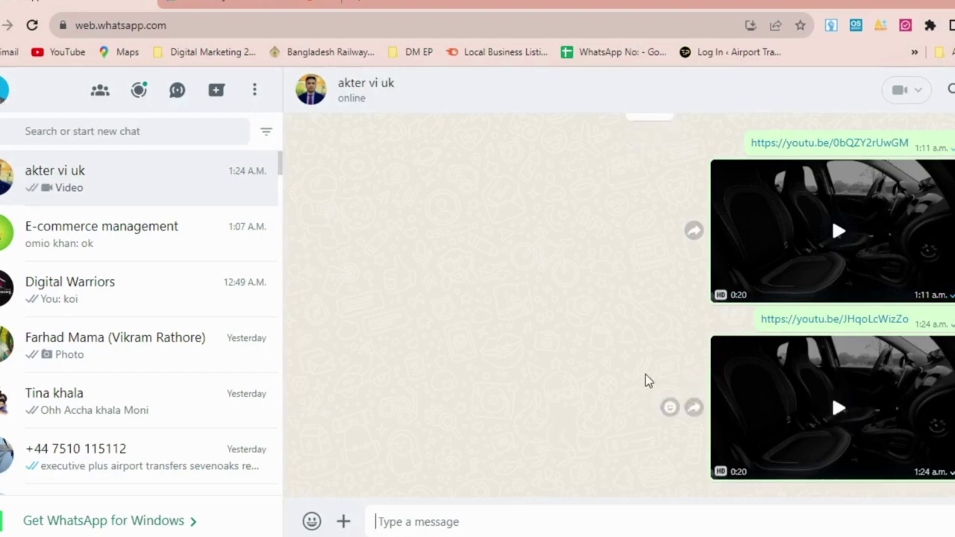
Switch to the Google Meet session and leave the call
{"action": "left_click", "coordinate": [282, 5]}
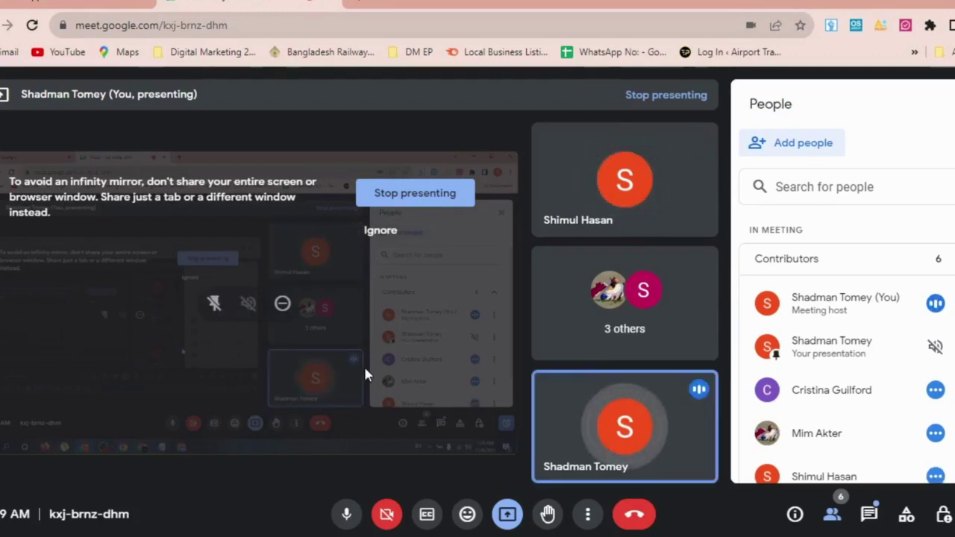
{"action": "left_click", "coordinate": [149, 4]}
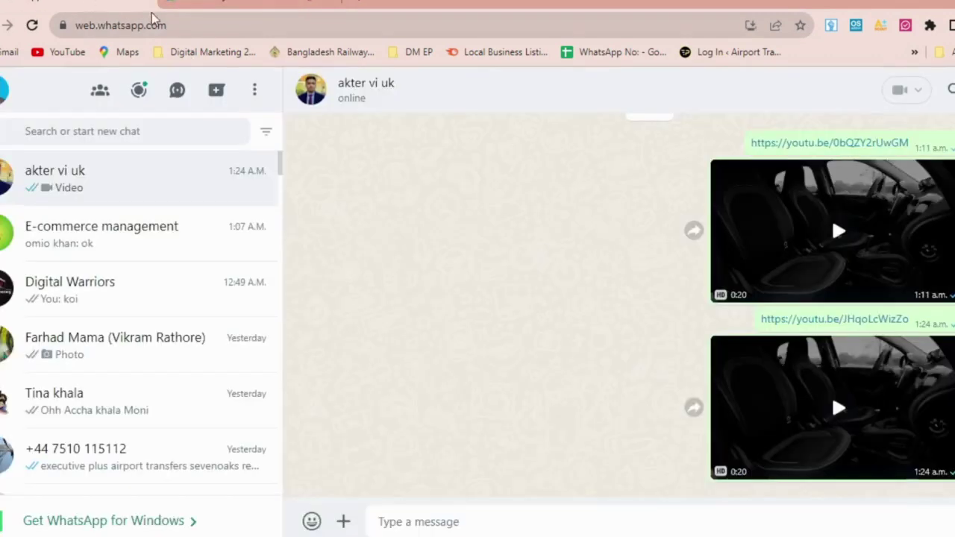
{"action": "left_click", "coordinate": [224, 4]}
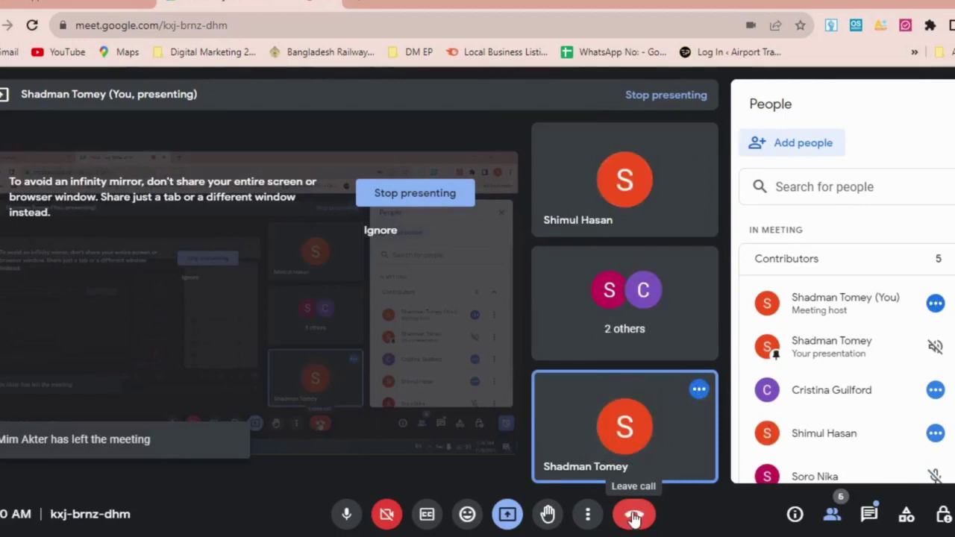
{"action": "left_click", "coordinate": [633, 518]}
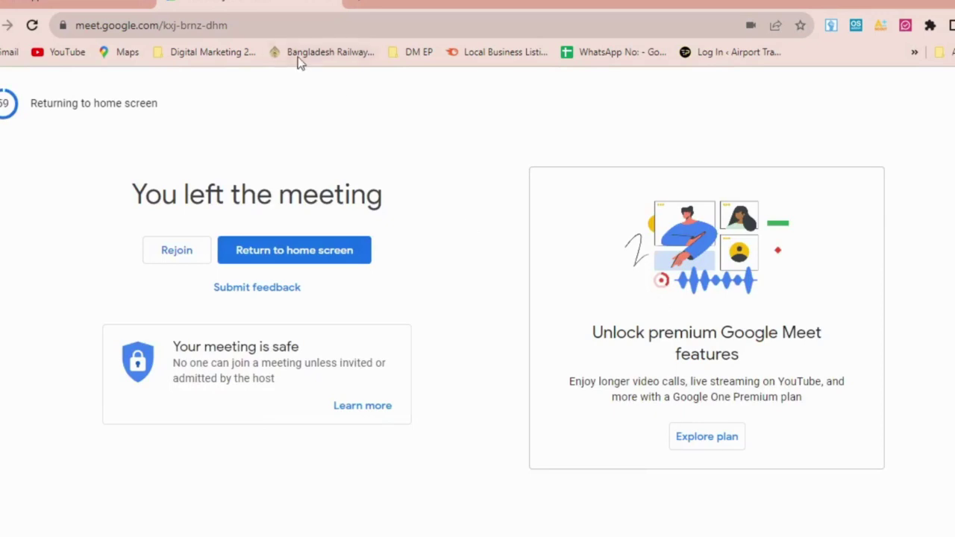
Return to YouTube Studio, dismiss the published-video dialog, and open the details of the newest Executive Plus Airport Transfers video for editing
{"action": "left_click", "coordinate": [335, 3]}
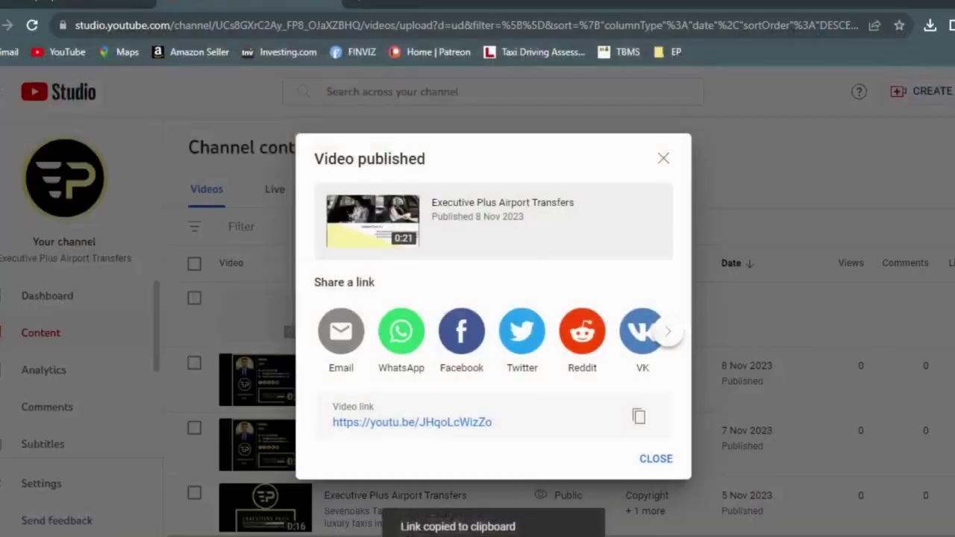
{"action": "left_click", "coordinate": [664, 158]}
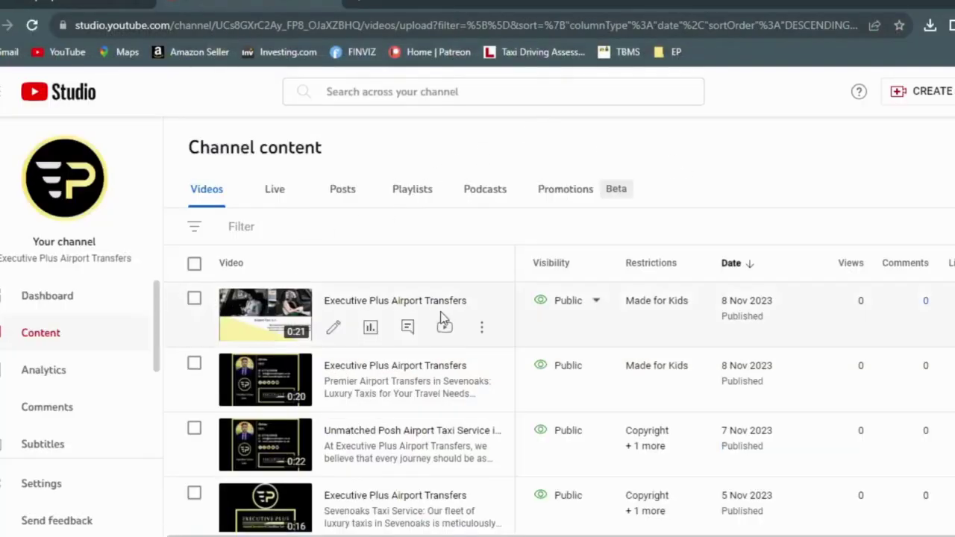
{"action": "left_click", "coordinate": [333, 329]}
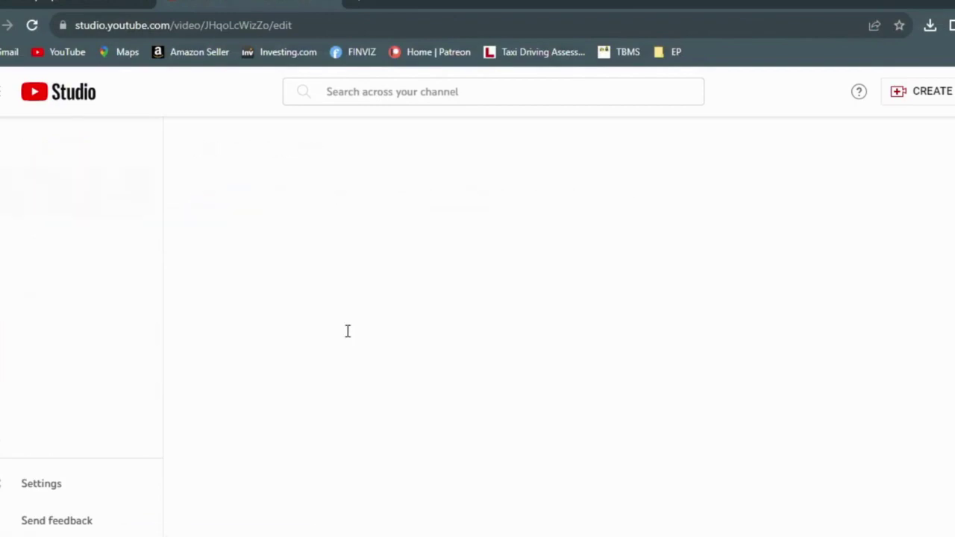
Start uploading a custom thumbnail for the video and browse to New Volume (D:) for the image file
{"action": "scroll", "coordinate": [348, 314], "scroll_direction": "down", "scroll_amount": 10}
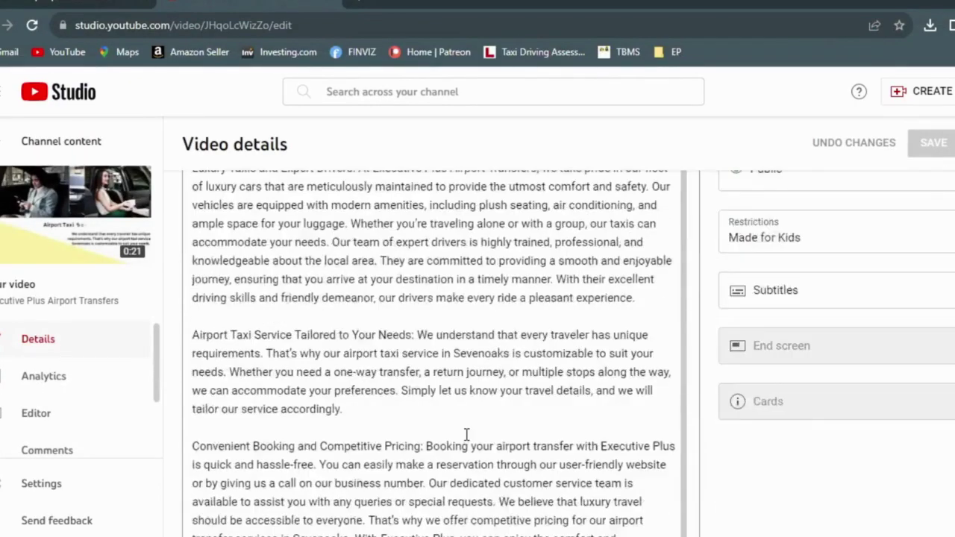
{"action": "scroll", "coordinate": [466, 434], "scroll_direction": "down", "scroll_amount": 10}
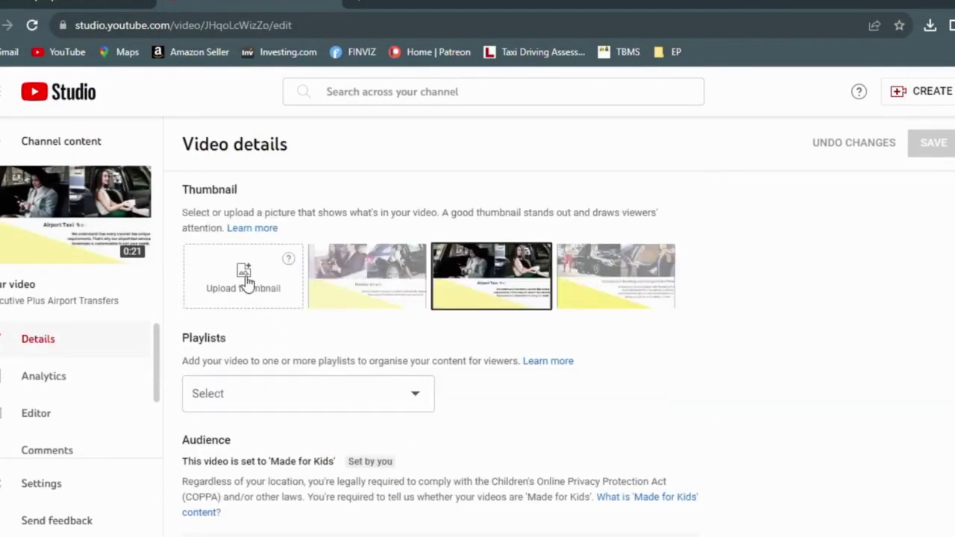
{"action": "left_click", "coordinate": [245, 277]}
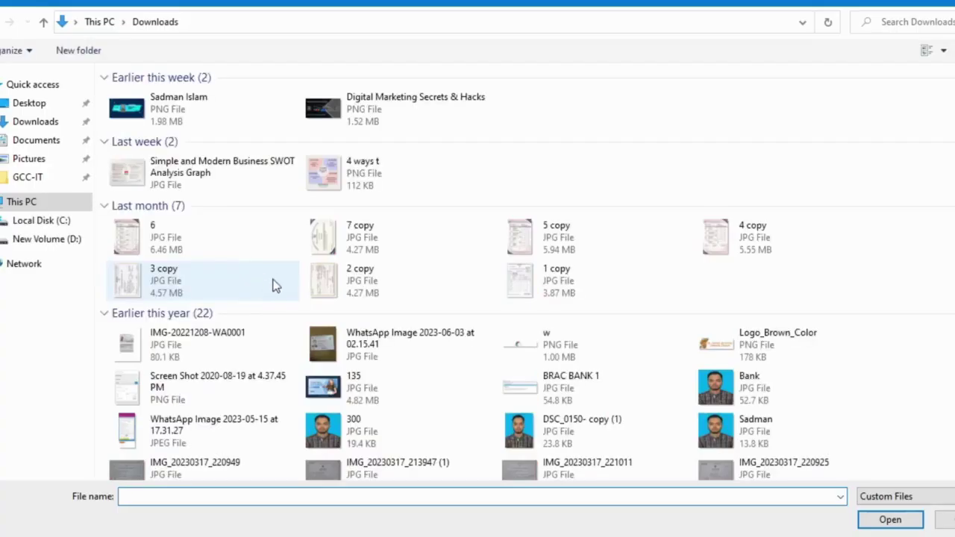
{"action": "left_click", "coordinate": [53, 124]}
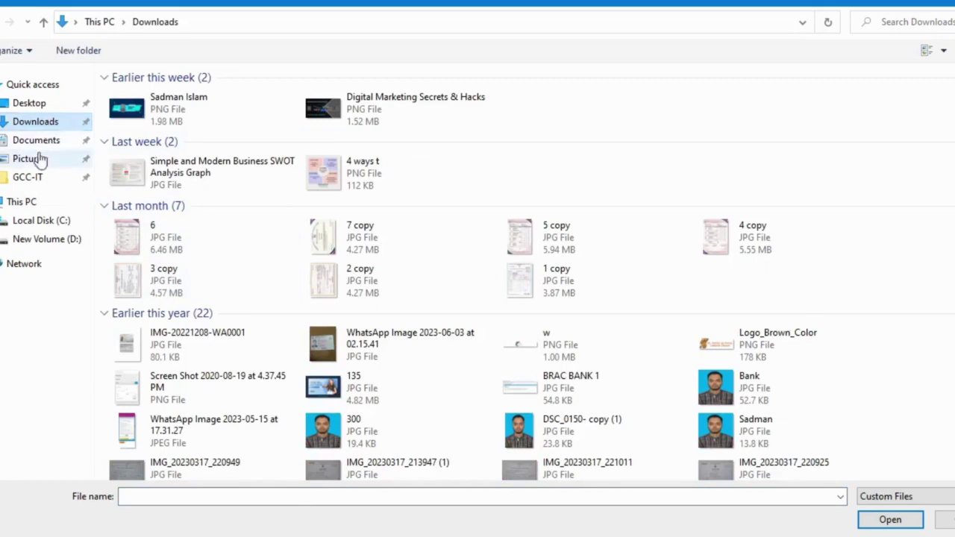
{"action": "left_click", "coordinate": [43, 242]}
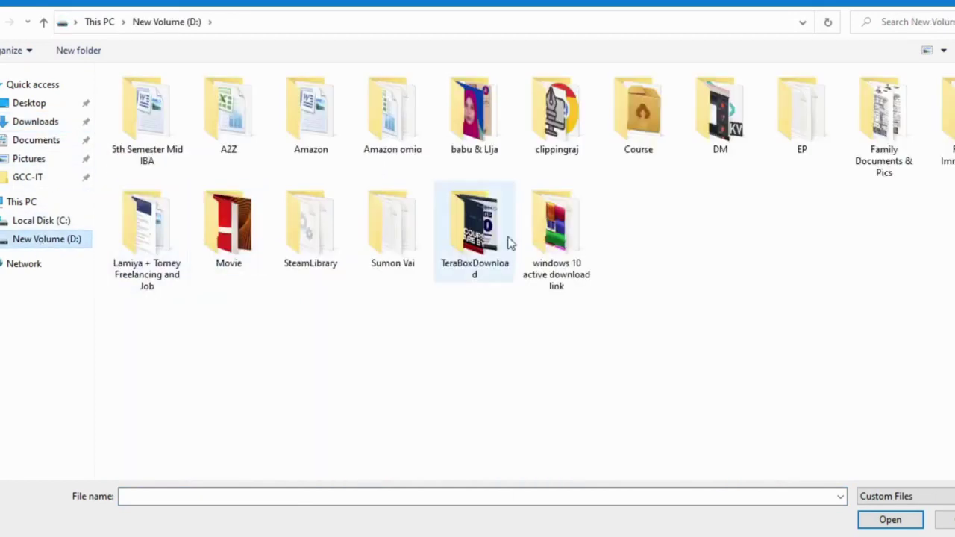